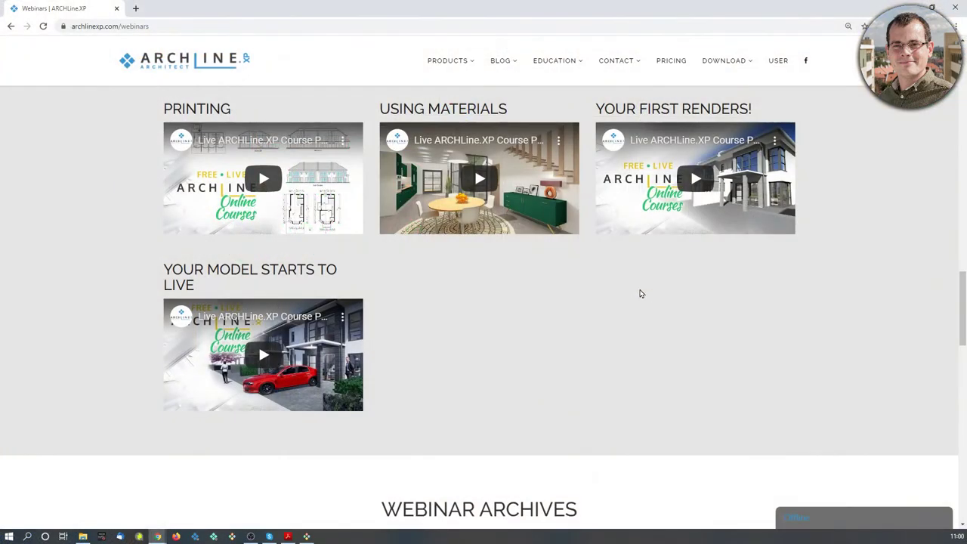
# - Return to the latest Kitchen Design show on the webinars page and move the open course guide PDF off the main display
pyautogui.scroll(3, 640, 293)
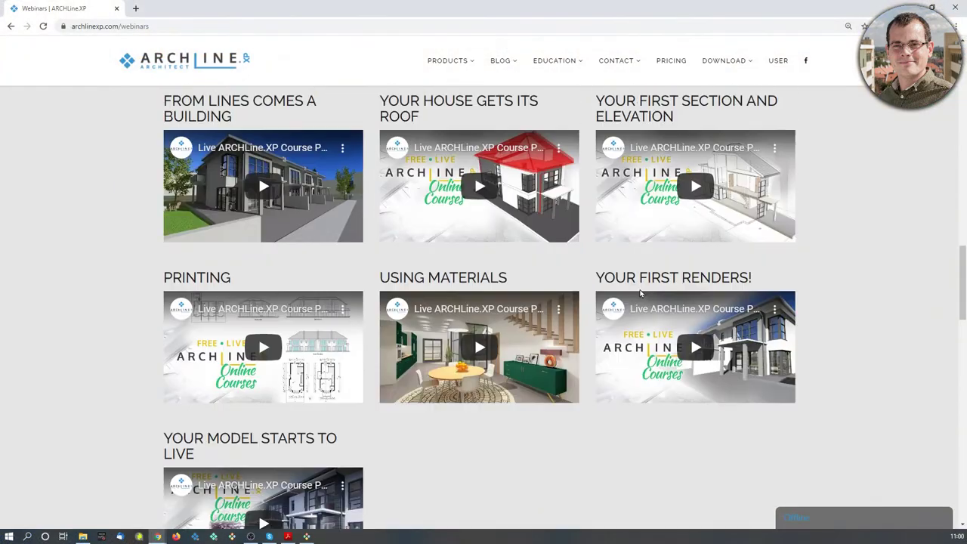
pyautogui.scroll(10, 640, 292)
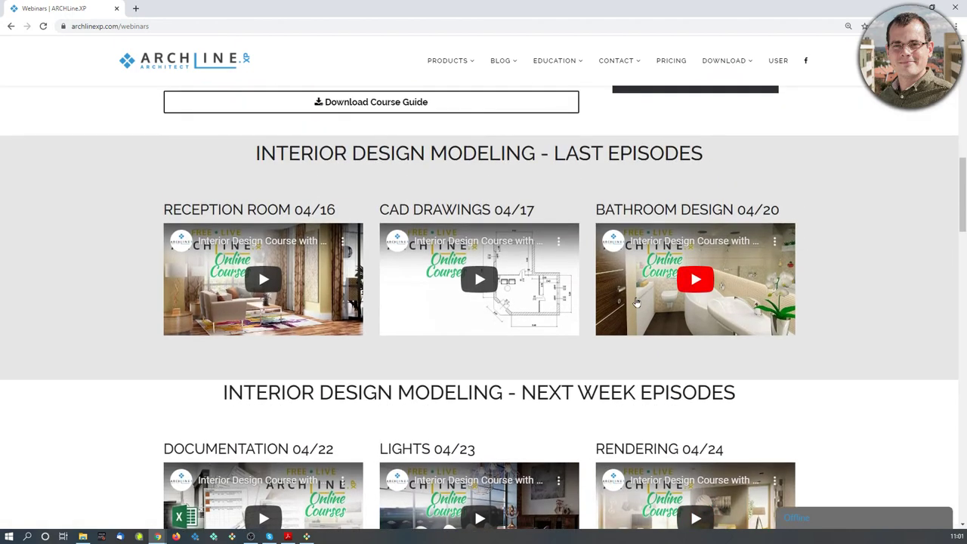
pyautogui.scroll(1, 638, 302)
pyautogui.scroll(3, 189, 121)
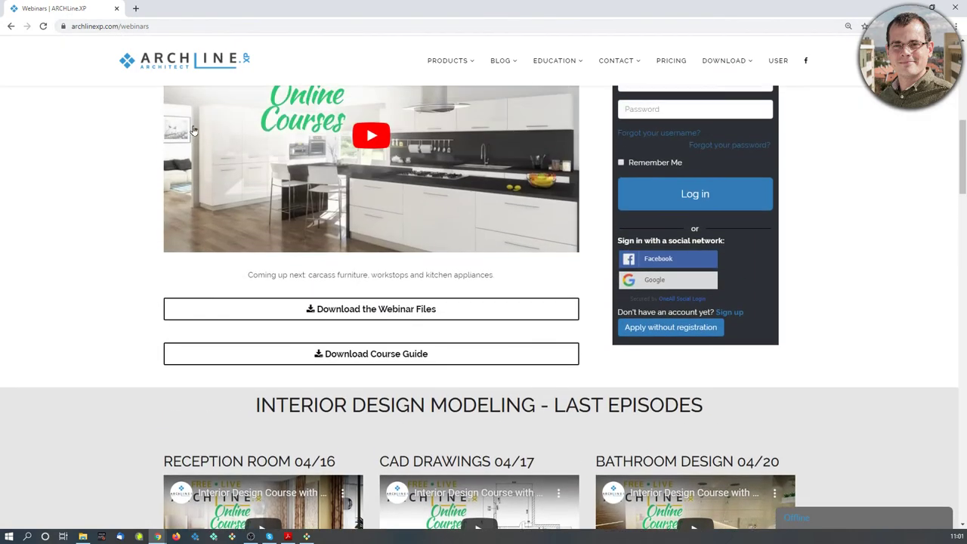
pyautogui.scroll(1, 193, 131)
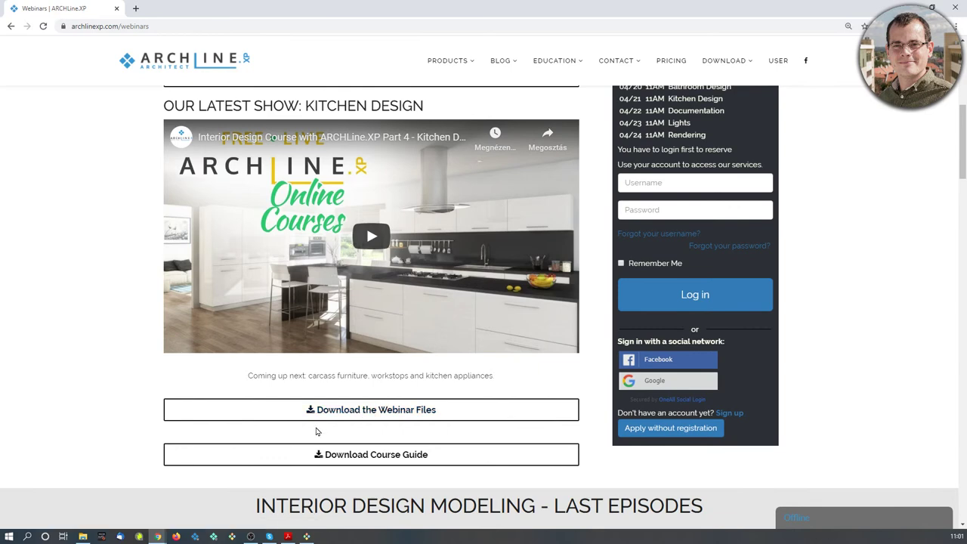
pyautogui.click(287, 537)
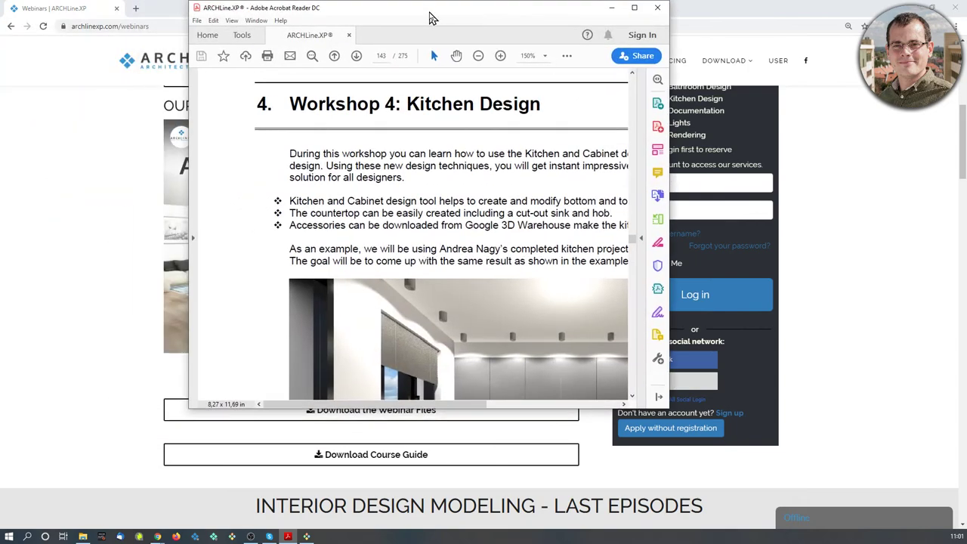
pyautogui.moveTo(430, 13); pyautogui.dragTo(0, 84)
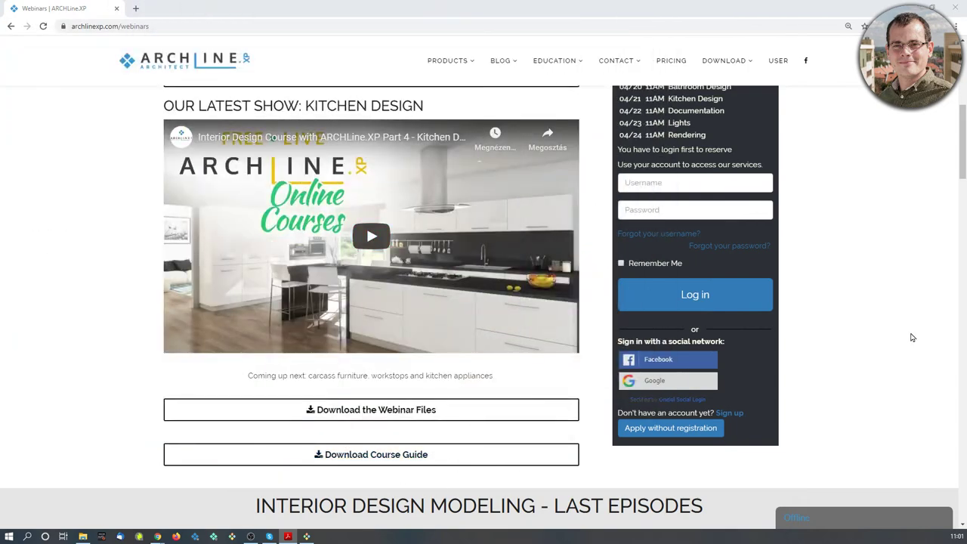
# - Look through the last and next week episodes of the interior design modeling course on the webinars page
pyautogui.scroll(-3, 807, 345)
pyautogui.scroll(-1, 790, 342)
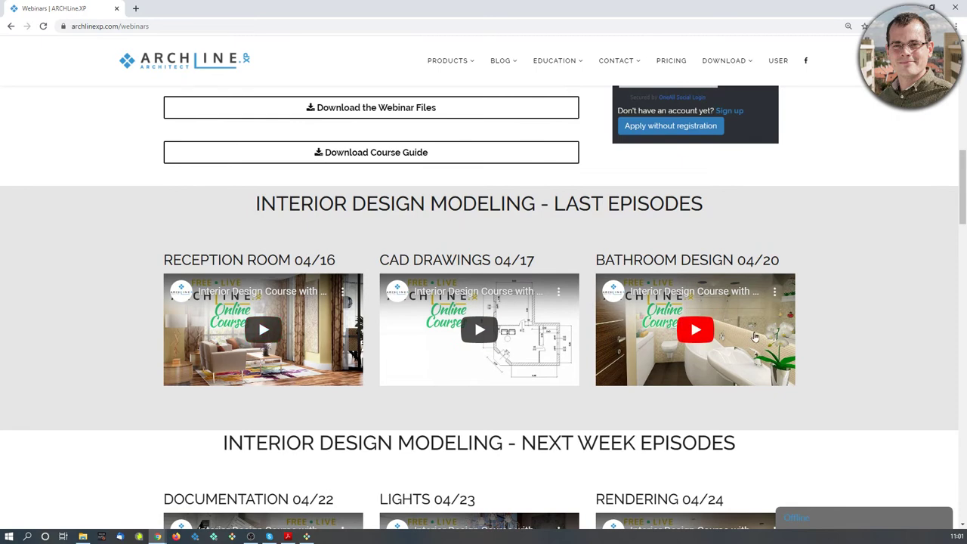
pyautogui.scroll(-3, 754, 337)
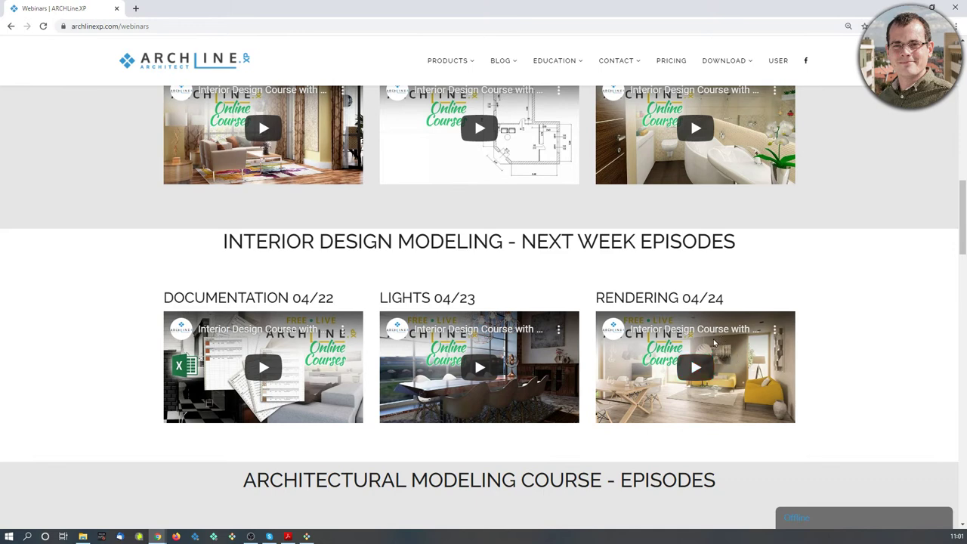
pyautogui.scroll(-3, 709, 341)
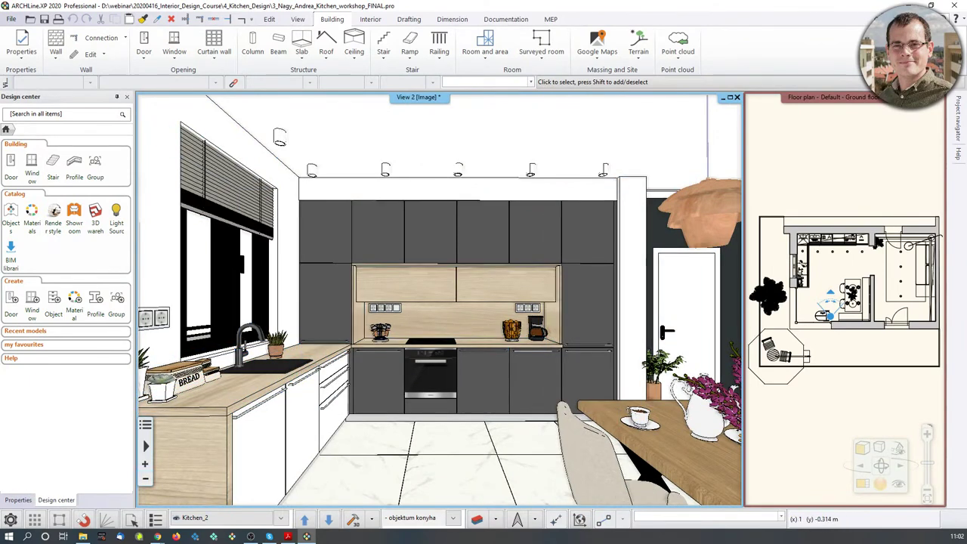
# - Examine the finished kitchen from its saved camera views, ending with Kitchen_2
pyautogui.press('pagedown')
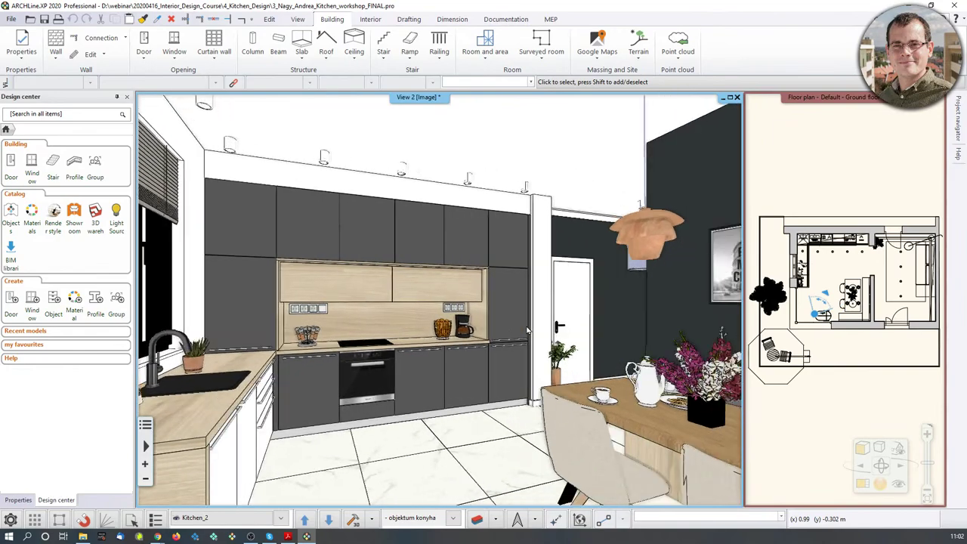
pyautogui.press('Left')
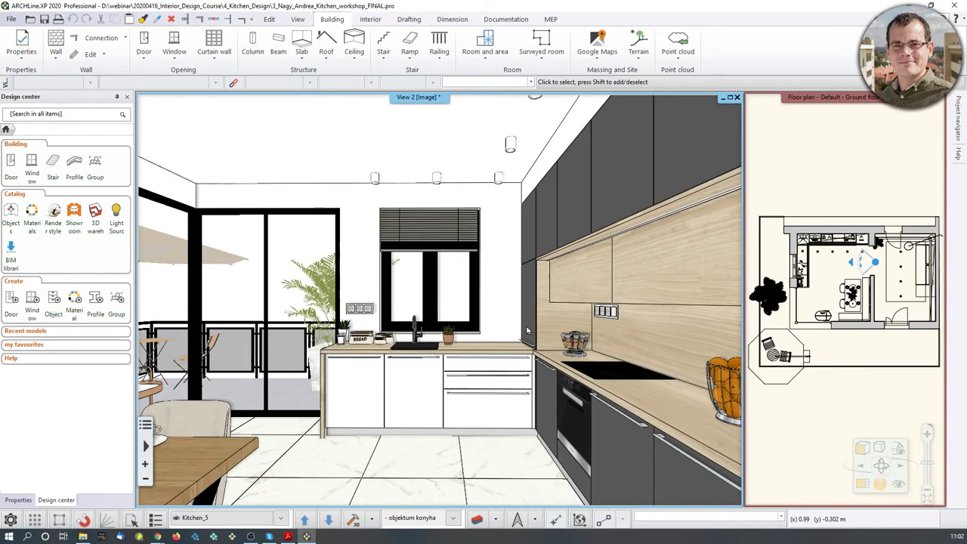
pyautogui.press('Left')
pyautogui.press('Left')
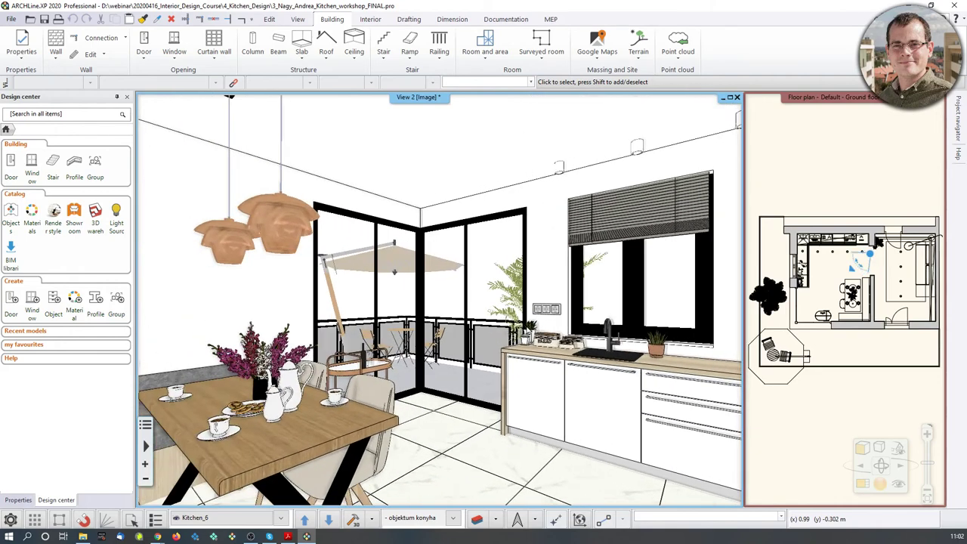
pyautogui.press('Right')
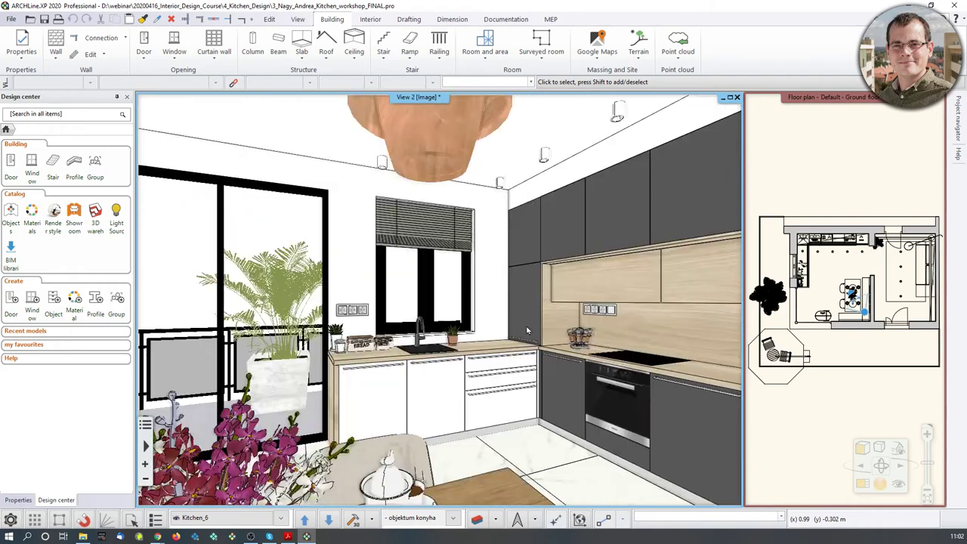
pyautogui.press('pagedown')
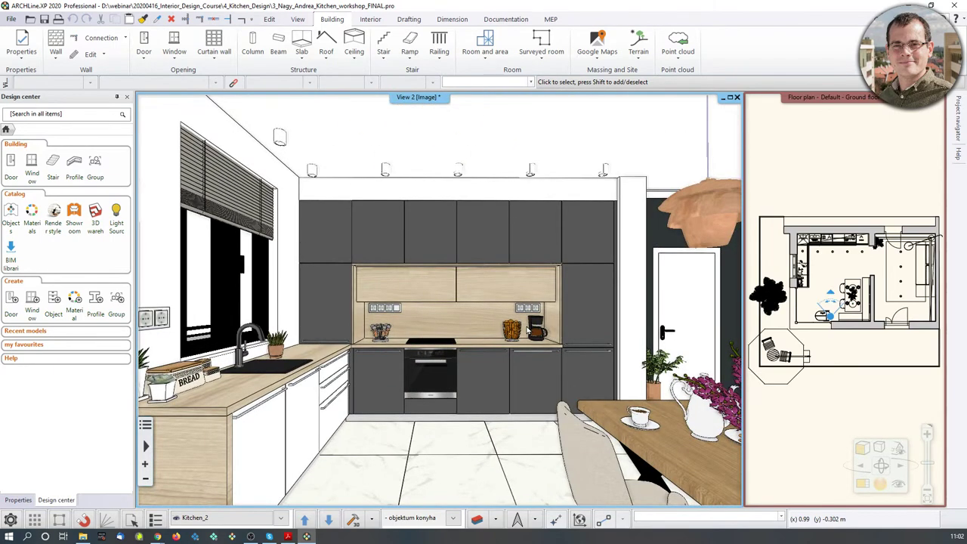
# - Open the kitchen workshop Start project from the 4_Kitchen_Design folder, closing the current project without saving
pyautogui.click(13, 21)
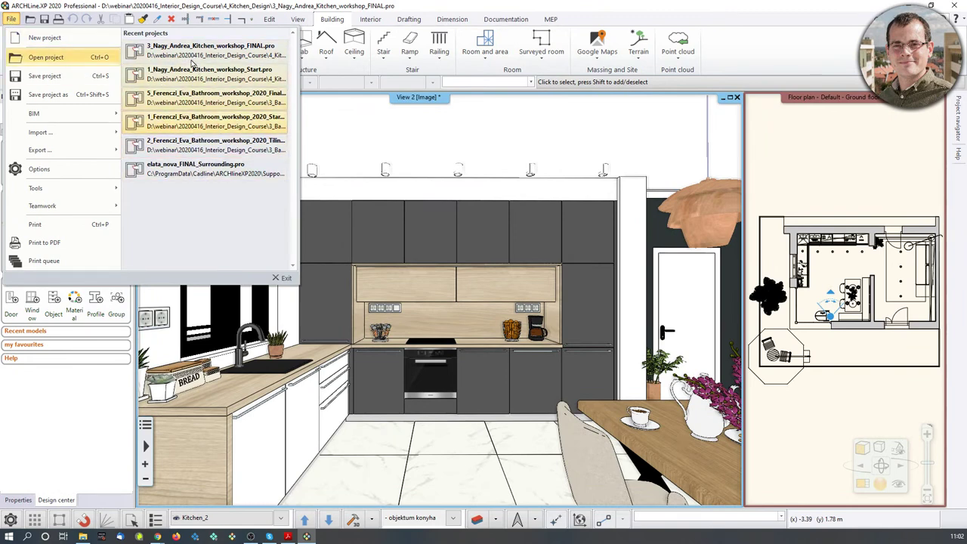
pyautogui.click(67, 59)
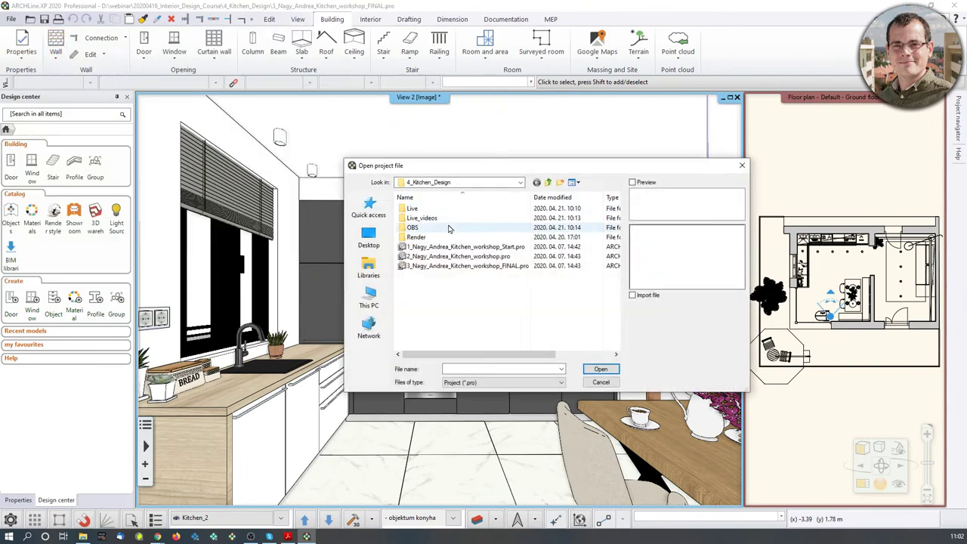
pyautogui.click(508, 184)
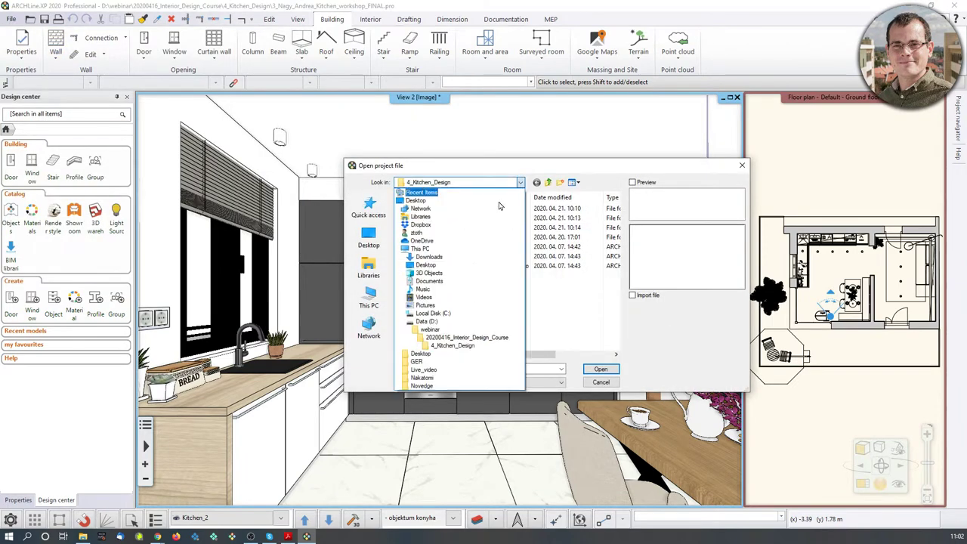
pyautogui.click(454, 345)
pyautogui.doubleClick(484, 267)
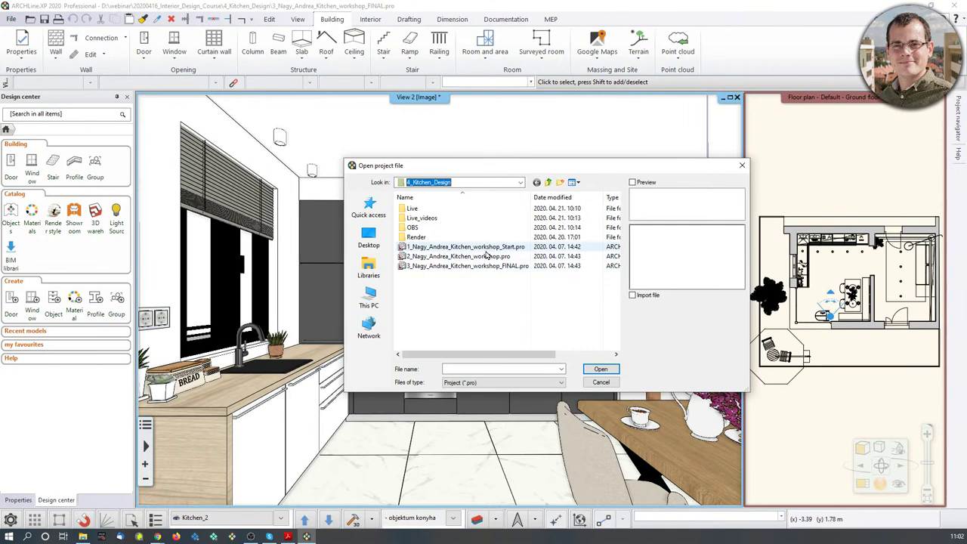
pyautogui.click(408, 394)
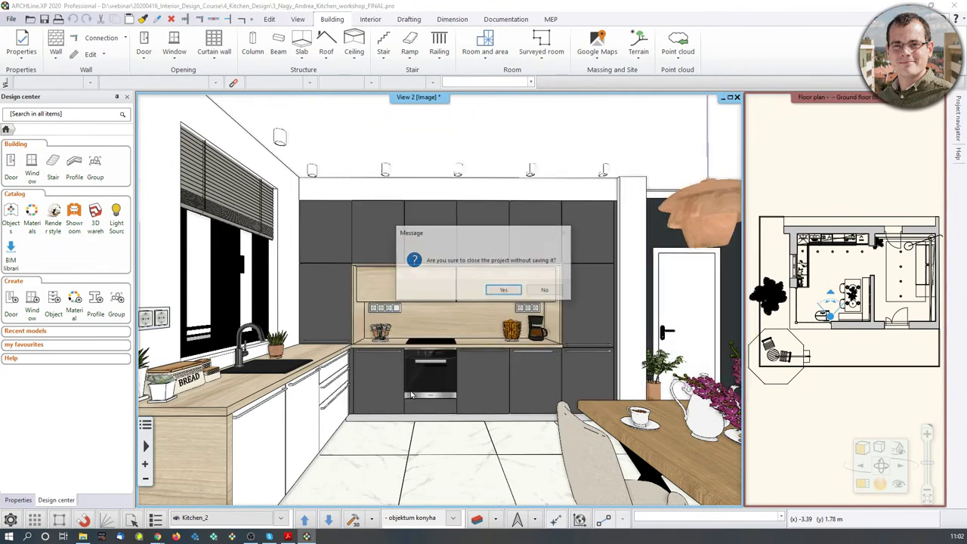
pyautogui.click(503, 292)
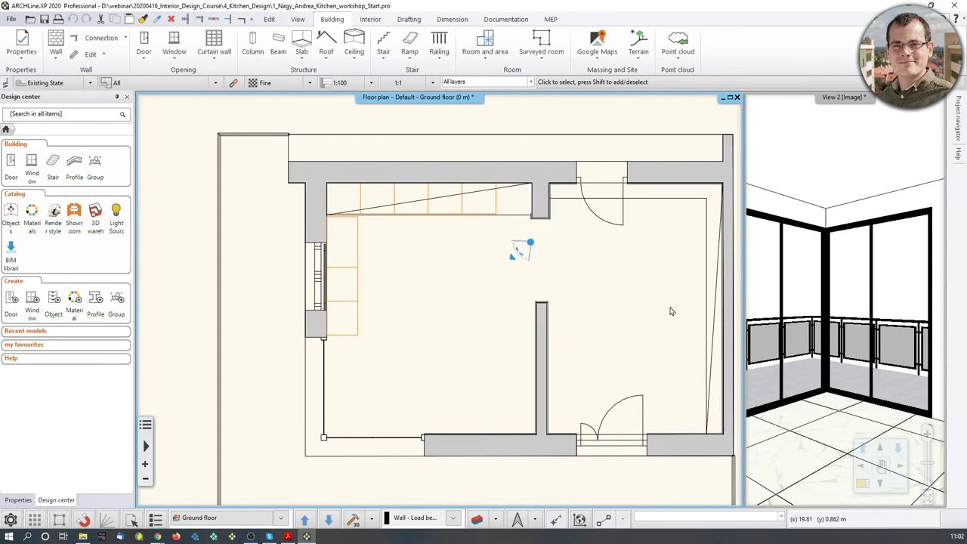
# - Show the 3D view in the main window and examine the empty kitchen from the Kitchen_1 and Kitchen_2 cameras
pyautogui.click(807, 314)
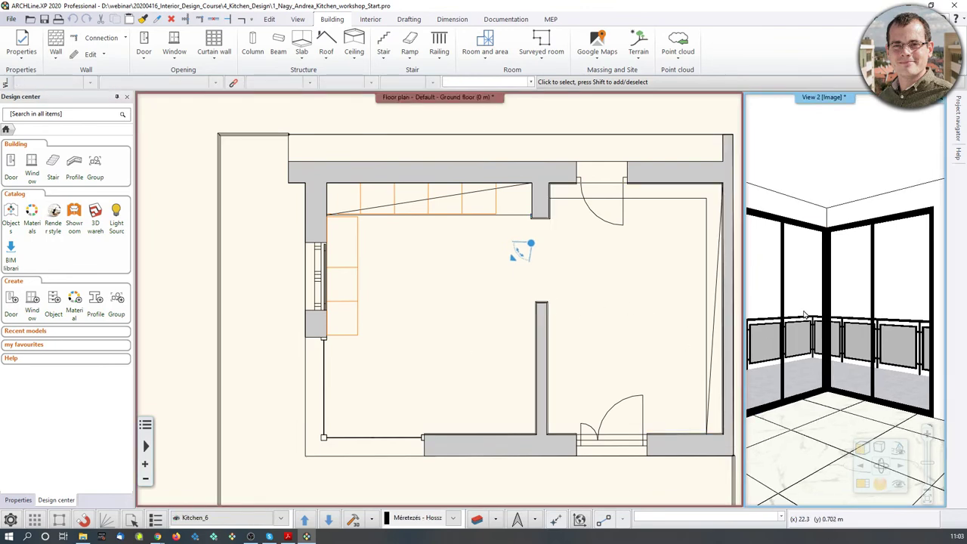
pyautogui.press('Escape')
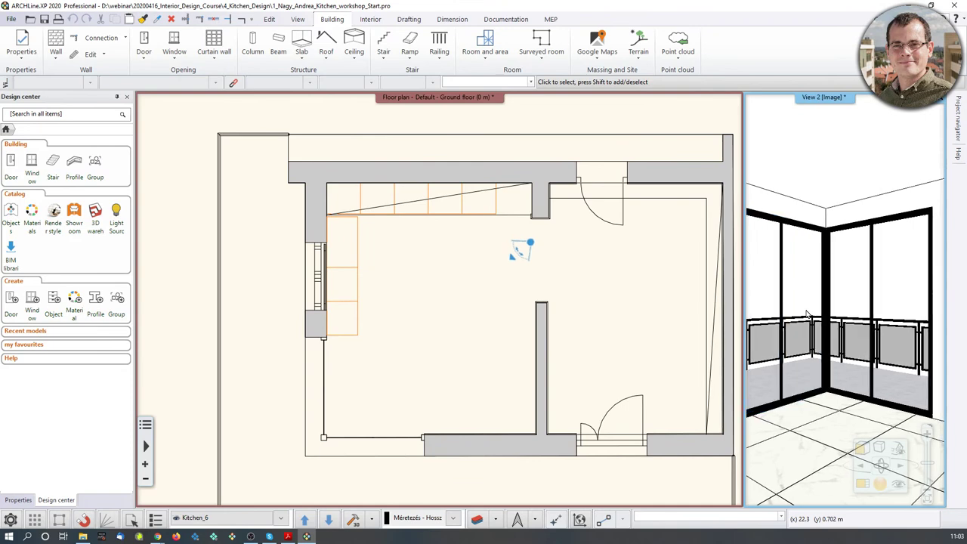
pyautogui.press('Right')
pyautogui.press('Right')
pyautogui.press('Right')
pyautogui.press('Right')
pyautogui.press('Right')
pyautogui.press('Right')
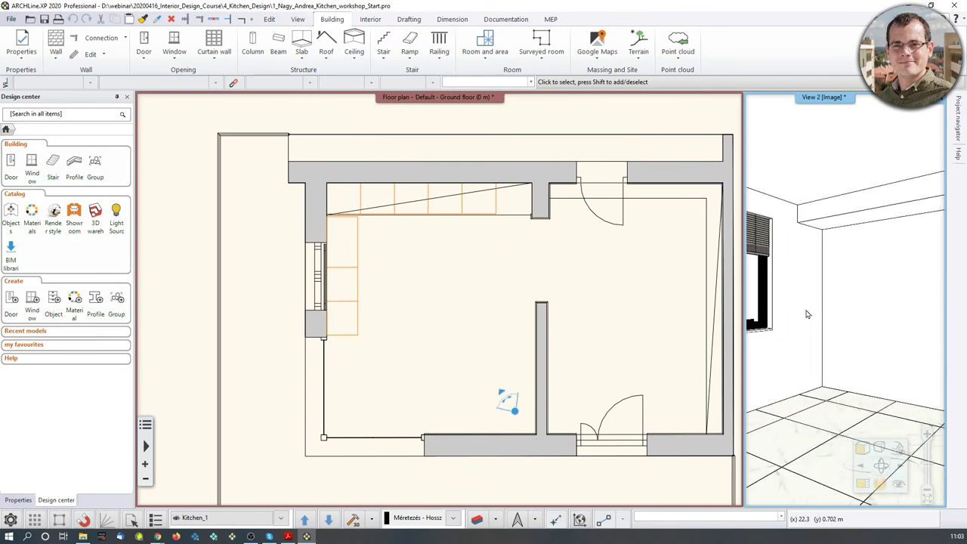
pyautogui.click(862, 484)
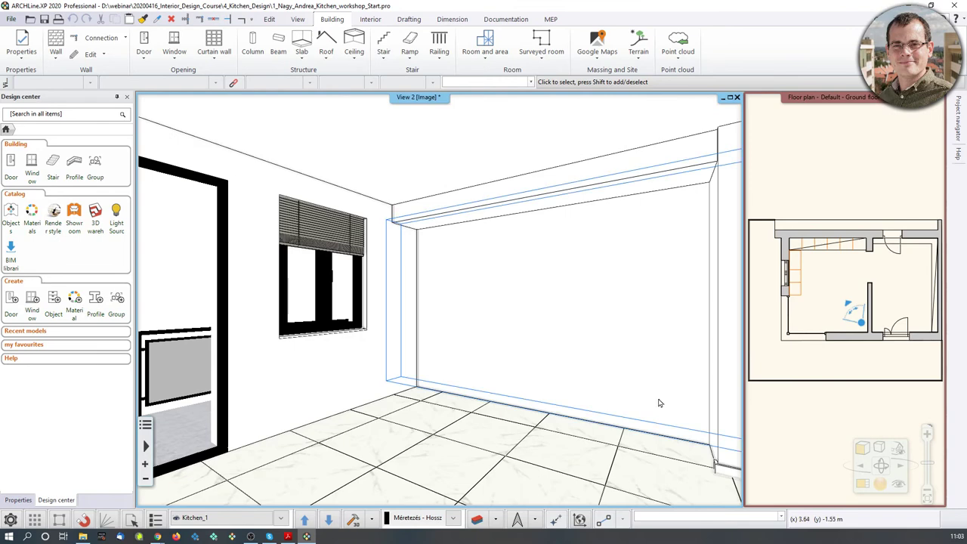
pyautogui.press('pagedown')
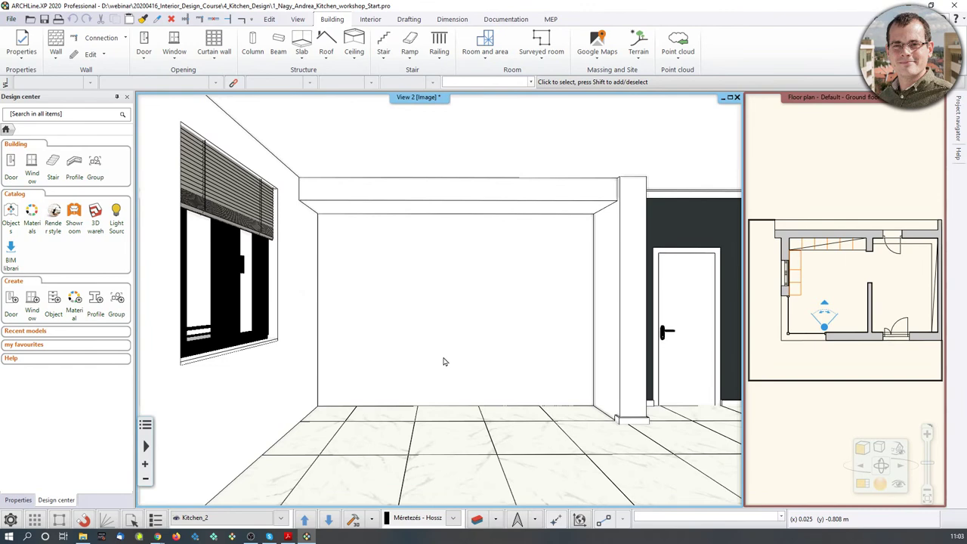
# - Show the interior design tools and make the ground floor plan the main view, focused on the kitchen's orange cabinet outlines
pyautogui.hotkey('alt', 'Tab')
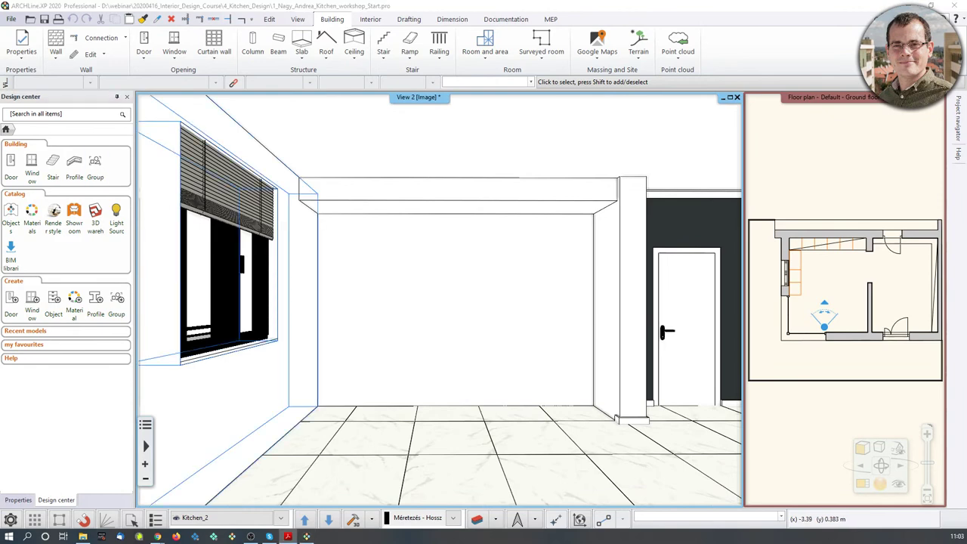
pyautogui.click(377, 22)
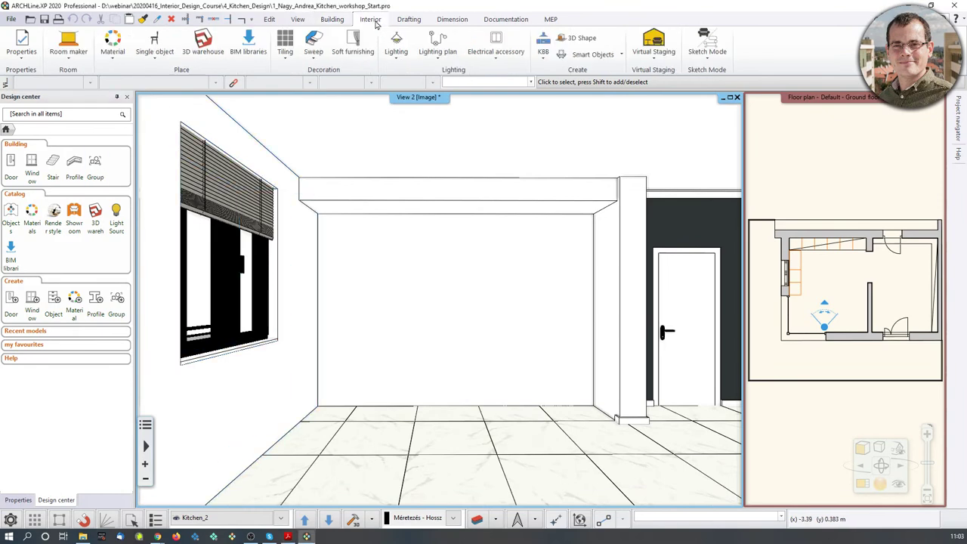
pyautogui.click(196, 24)
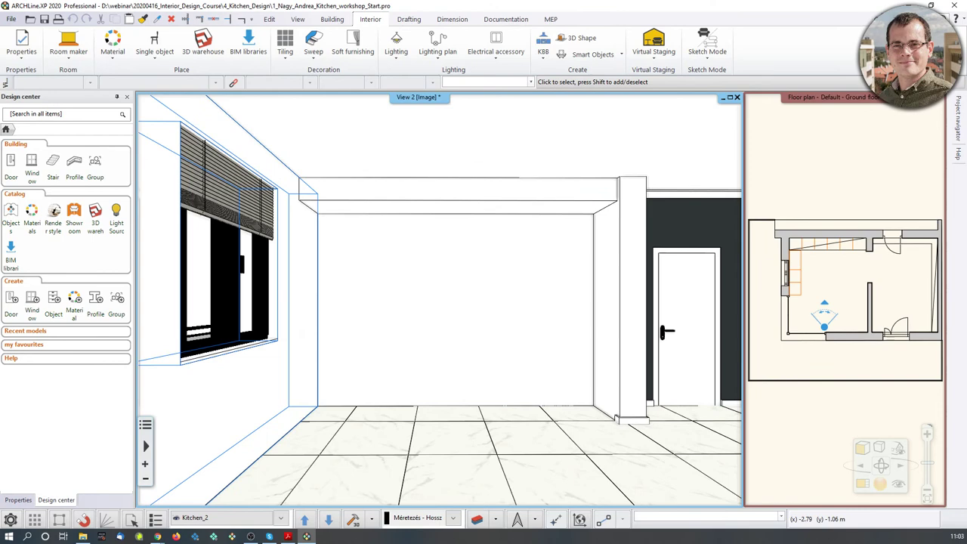
pyautogui.click(842, 184)
pyautogui.click(860, 488)
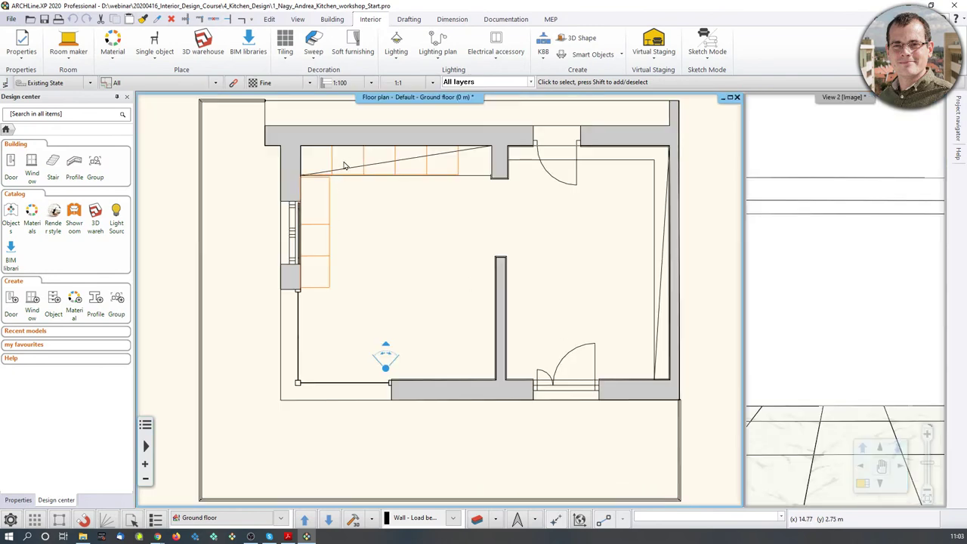
pyautogui.scroll(3, 349, 171)
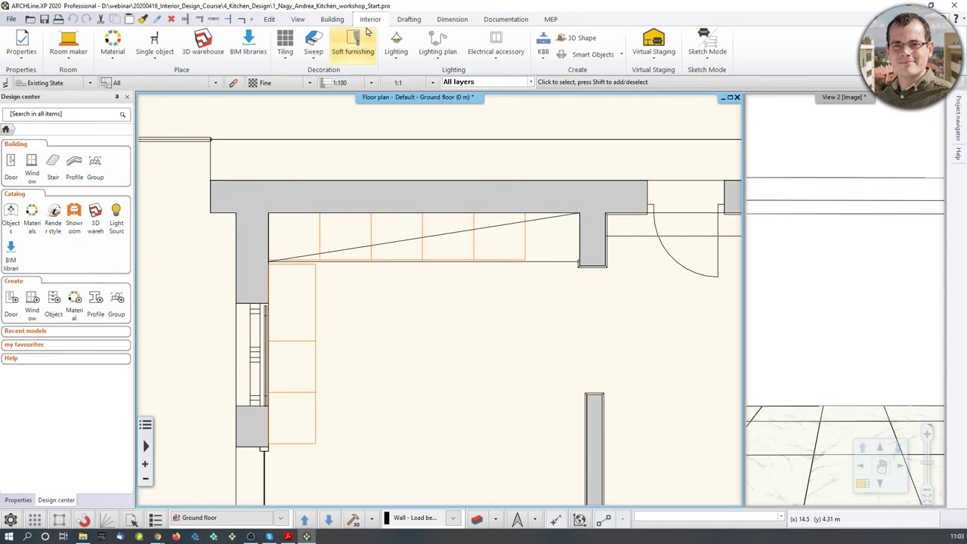
# - Examine the KBB Cabinet definition's 3D preview and size settings, and close it without placing a cabinet
pyautogui.click(543, 50)
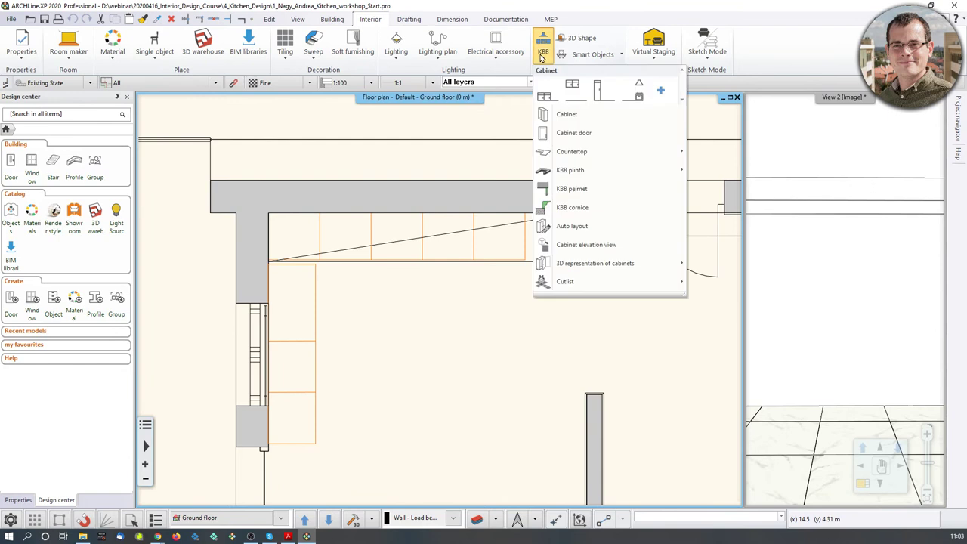
pyautogui.click(560, 115)
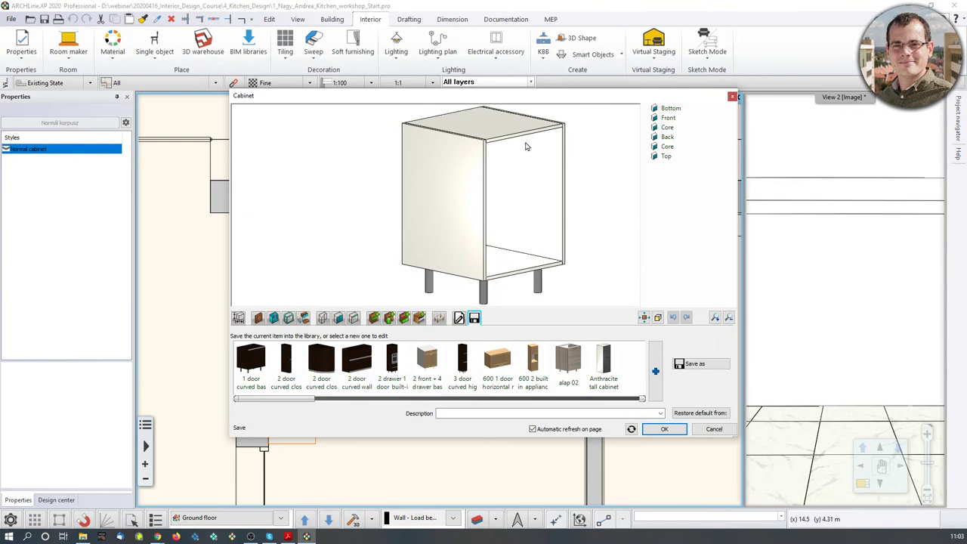
pyautogui.moveTo(525, 161); pyautogui.dragTo(490, 187)
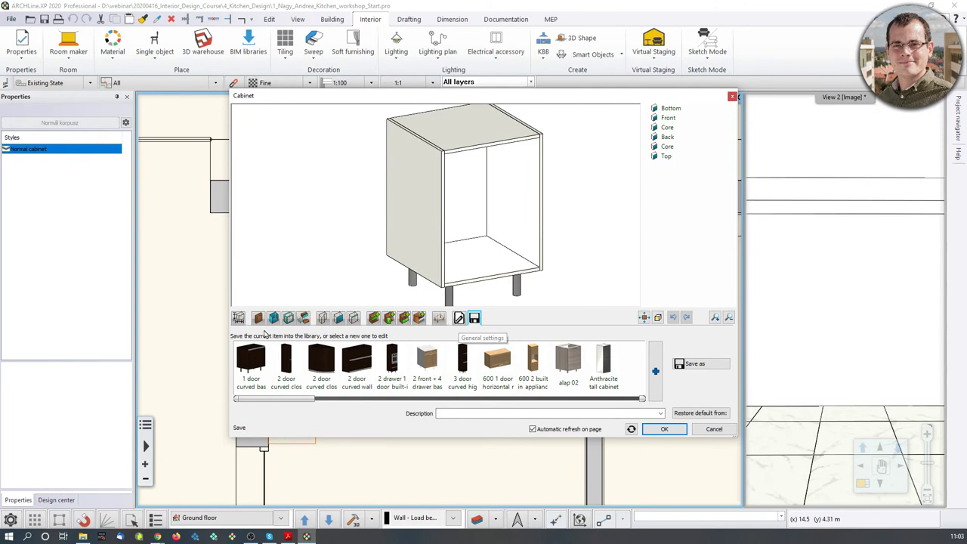
pyautogui.click(238, 317)
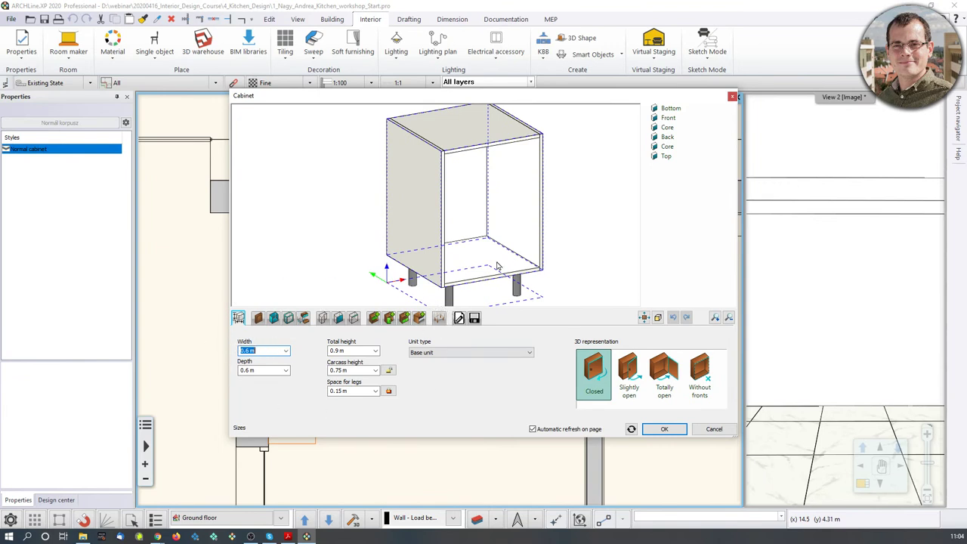
pyautogui.click(732, 98)
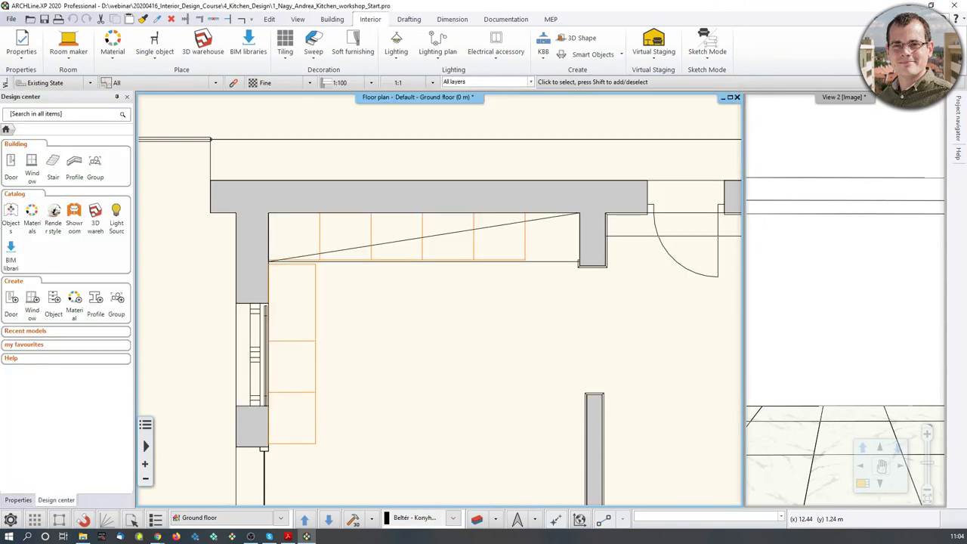
# - Set the project's primary unit of measurement to mm
pyautogui.click(11, 519)
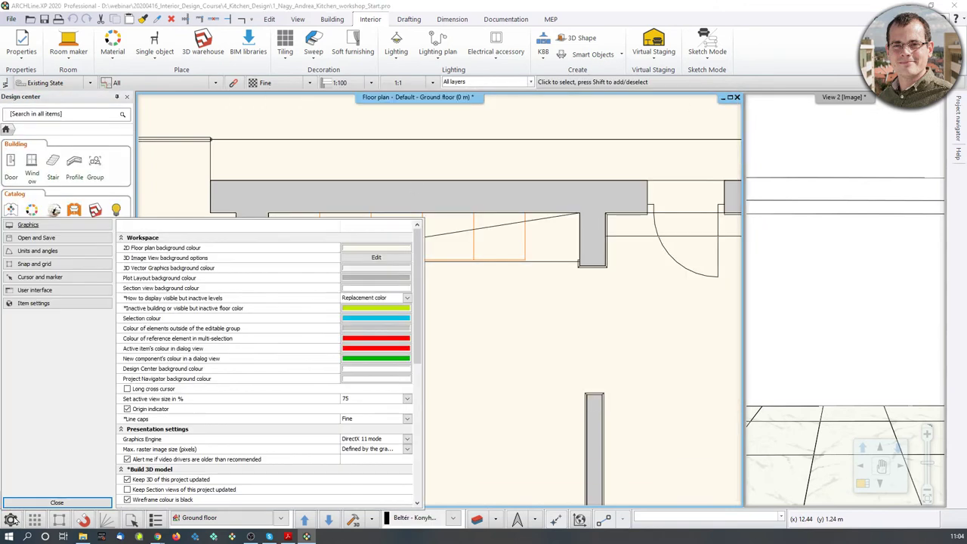
pyautogui.click(53, 253)
pyautogui.click(407, 247)
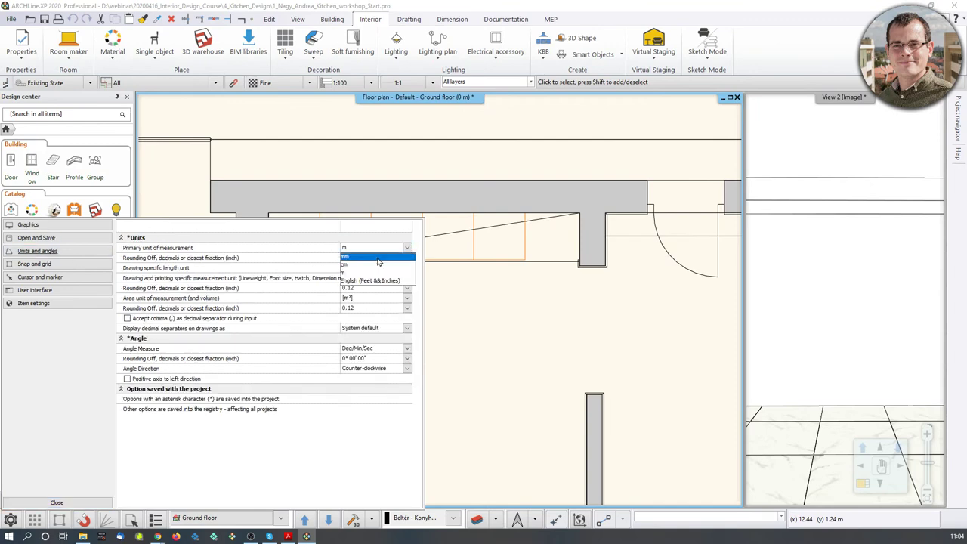
pyautogui.click(379, 258)
pyautogui.click(83, 503)
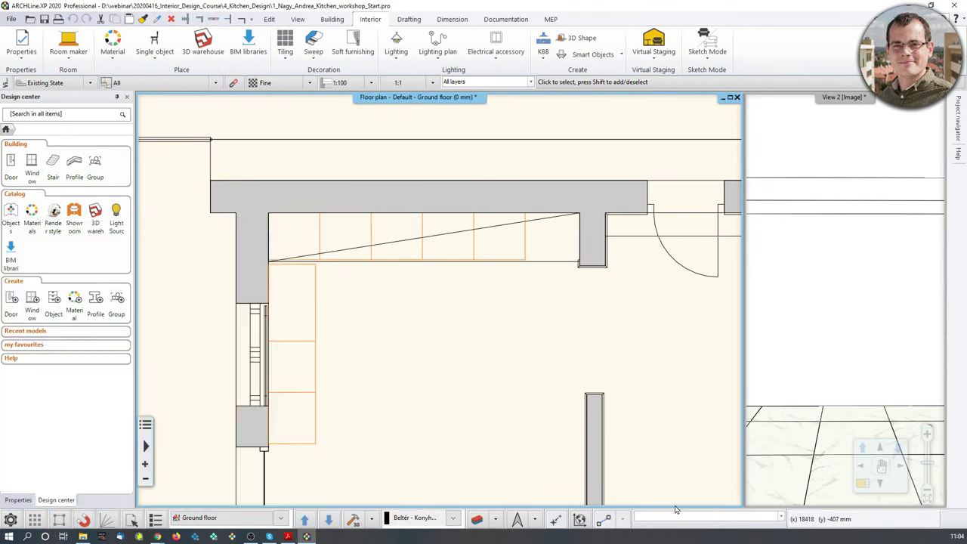
# - Start defining a new KBB cabinet and set its depth to 550 mm
pyautogui.click(542, 50)
pyautogui.click(560, 114)
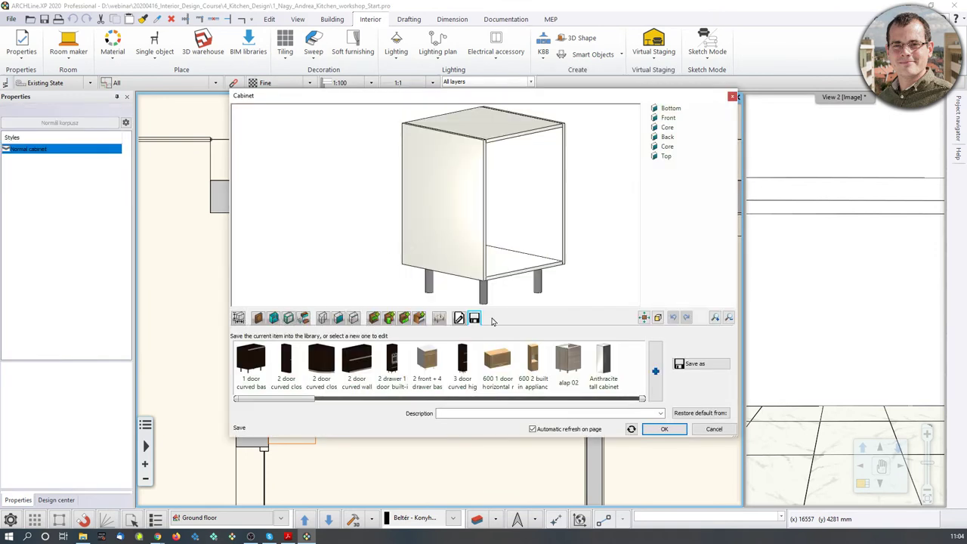
pyautogui.click(239, 318)
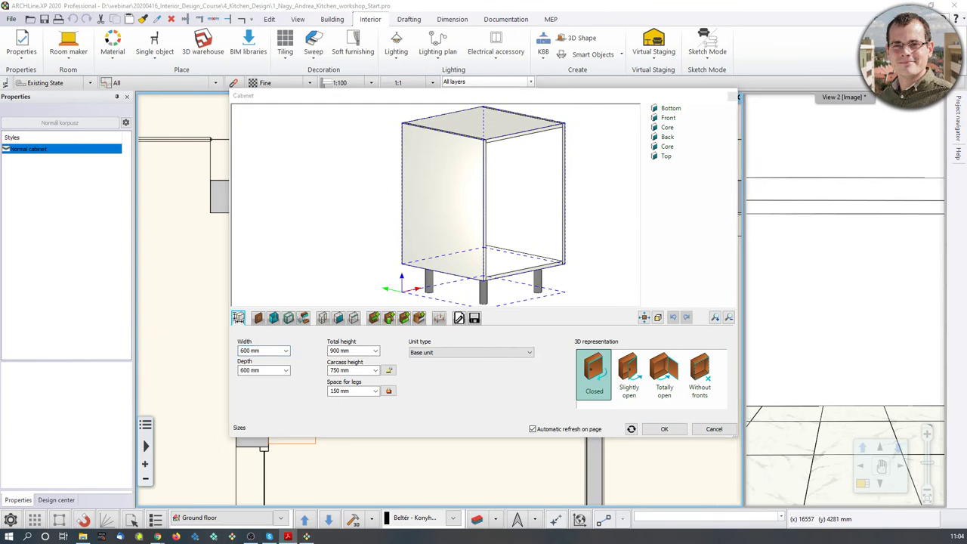
pyautogui.doubleClick(244, 350)
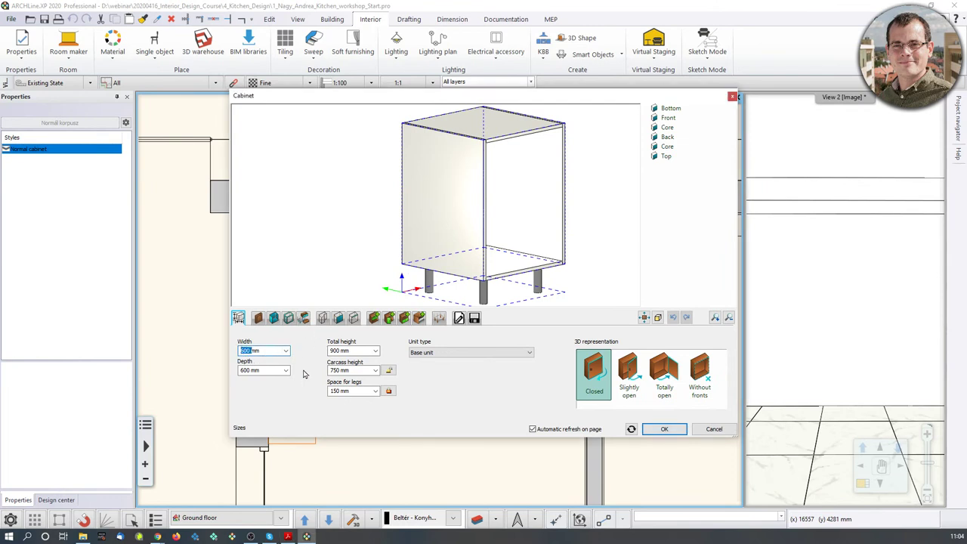
pyautogui.doubleClick(246, 370)
pyautogui.write('550')
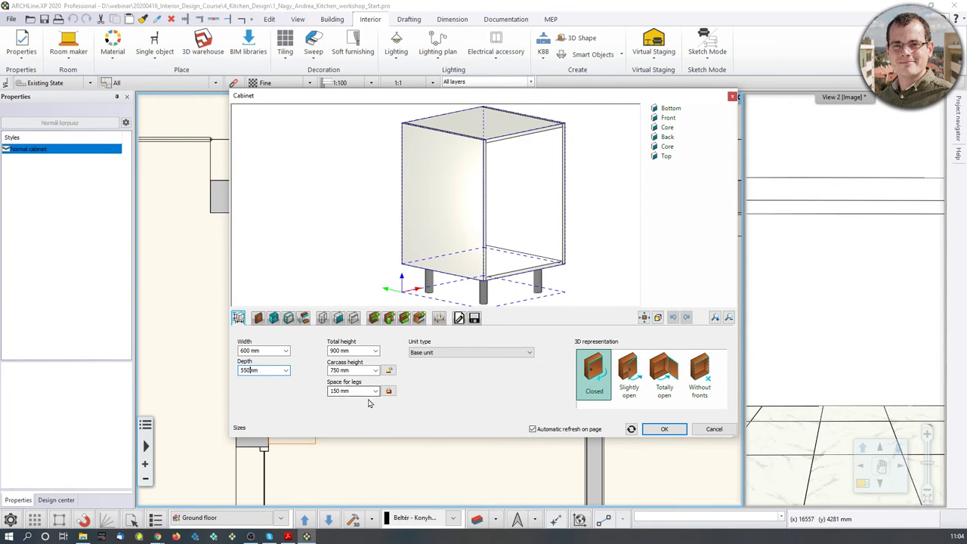
# - Set the cabinet's space for legs to 100 mm
pyautogui.click(339, 391)
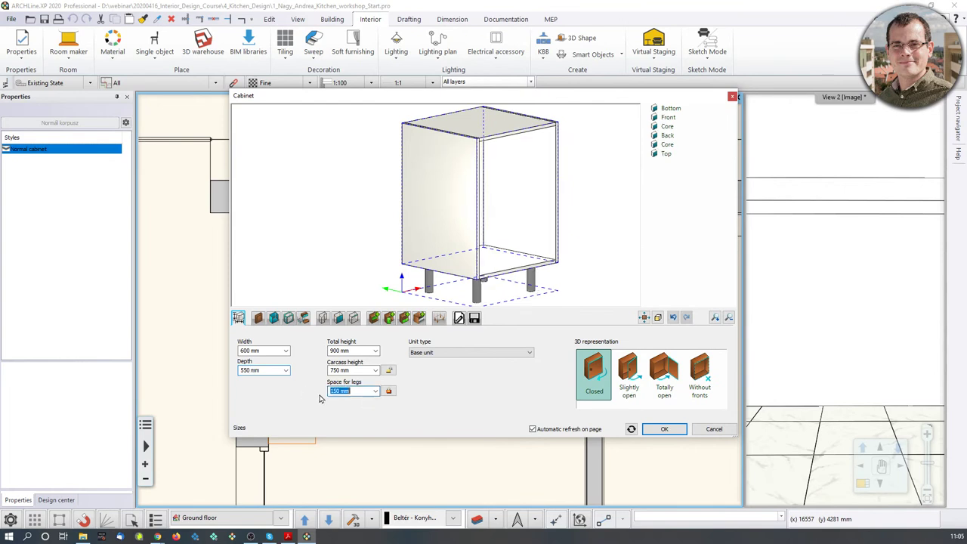
pyautogui.click(389, 391)
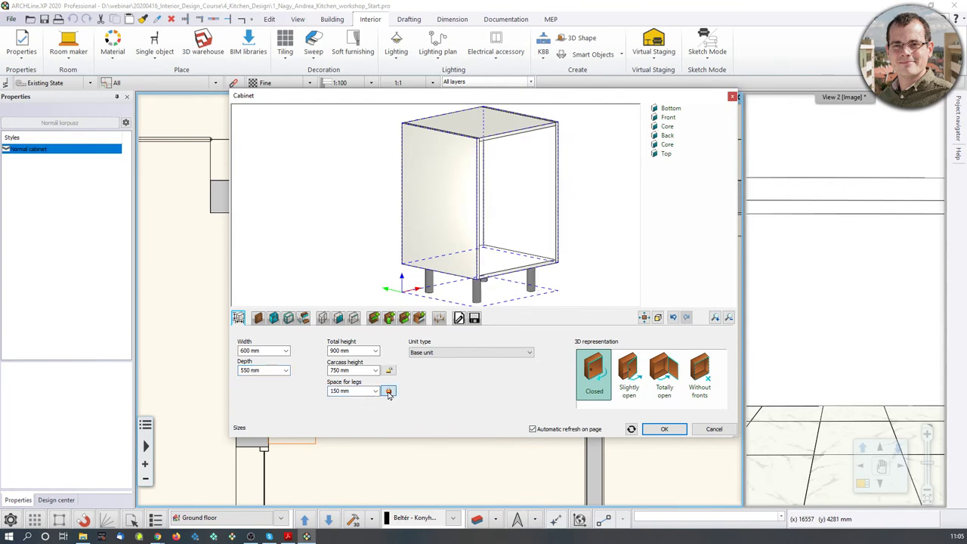
pyautogui.doubleClick(335, 390)
pyautogui.write('1')
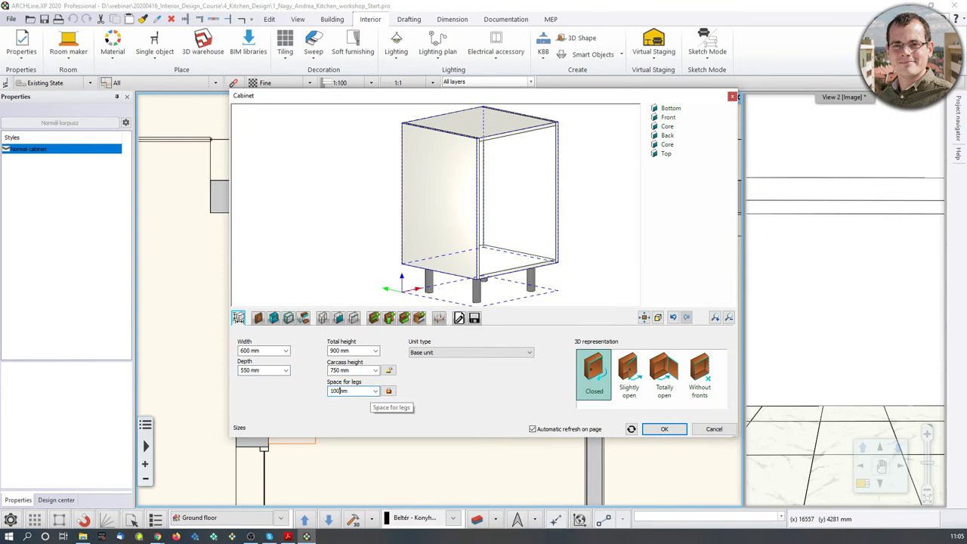
pyautogui.write('00')
pyautogui.press('Return')
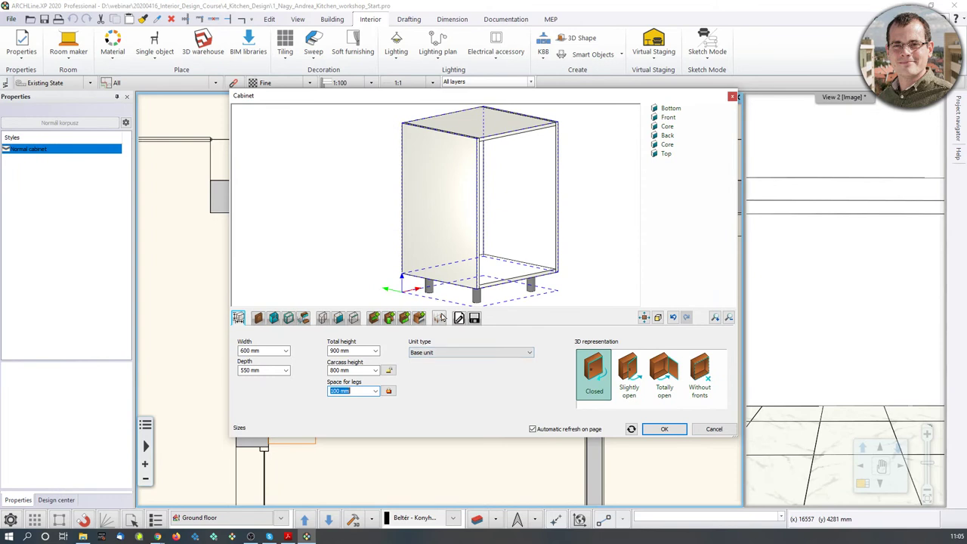
# - Set the cabinet's carcass height to 760 mm
pyautogui.doubleClick(337, 371)
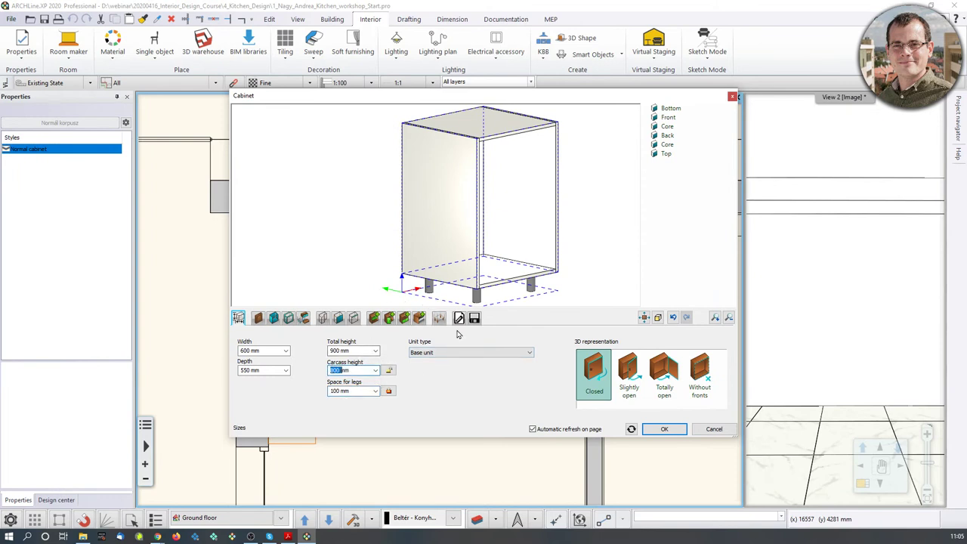
pyautogui.write('760')
pyautogui.press('Return')
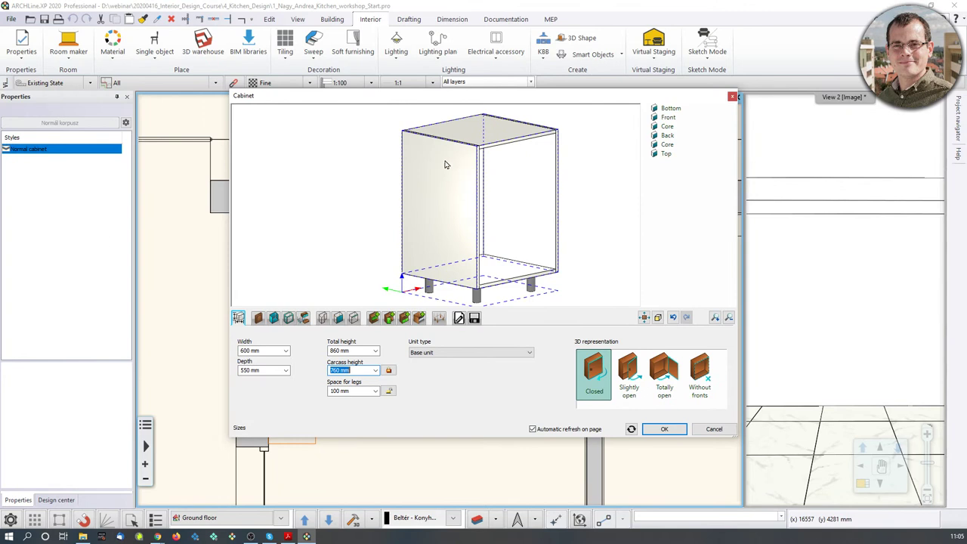
# - Search the object library for "anthracite panel" and assign it as the cabinet's default door front
pyautogui.moveTo(514, 169)
pyautogui.mouseDown()
pyautogui.moveTo(423, 179)
pyautogui.moveTo(498, 179)
pyautogui.mouseUp()
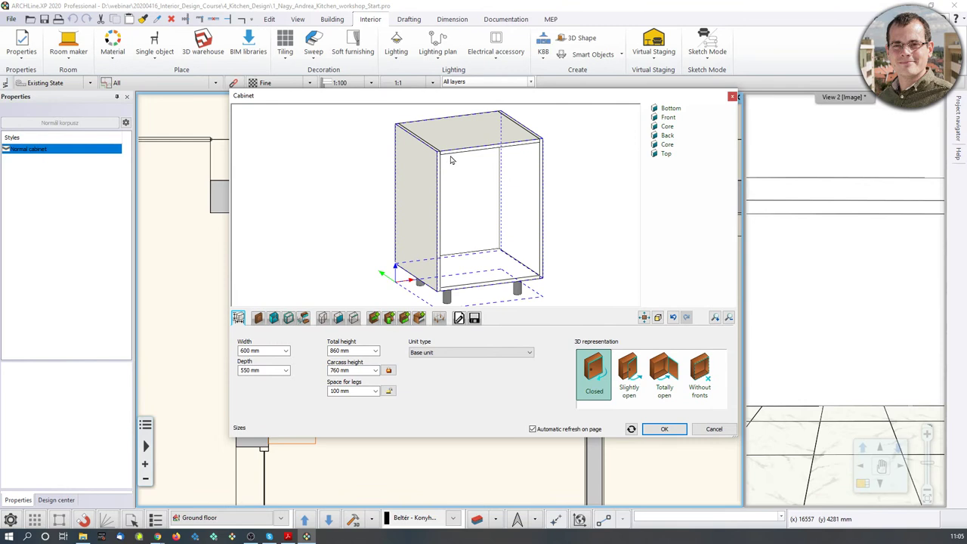
pyautogui.moveTo(423, 255); pyautogui.dragTo(393, 289)
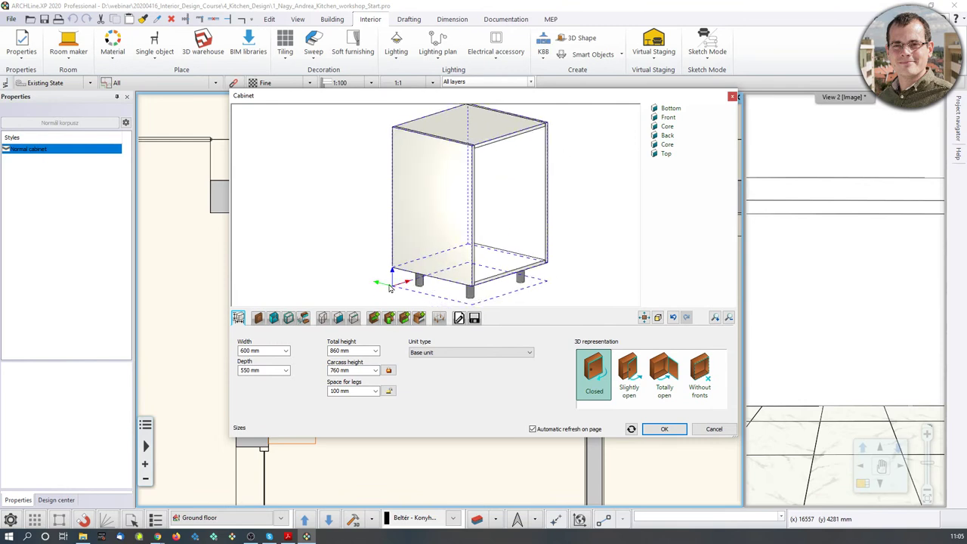
pyautogui.click(258, 318)
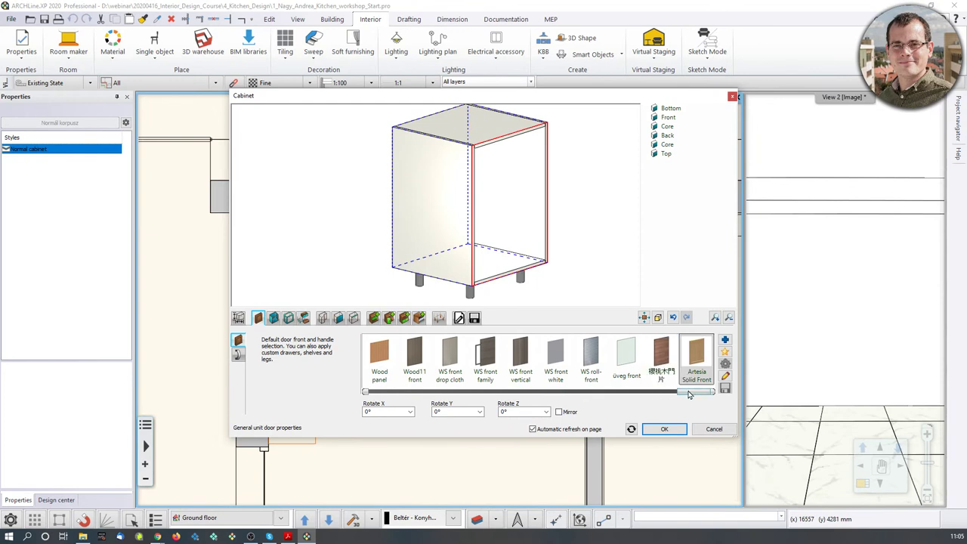
pyautogui.moveTo(688, 395); pyautogui.dragTo(561, 394)
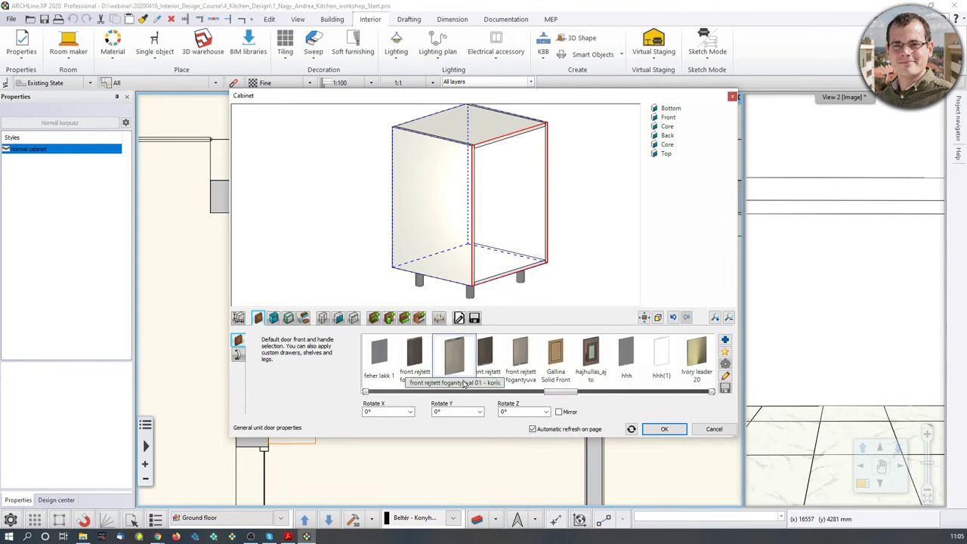
pyautogui.click(724, 339)
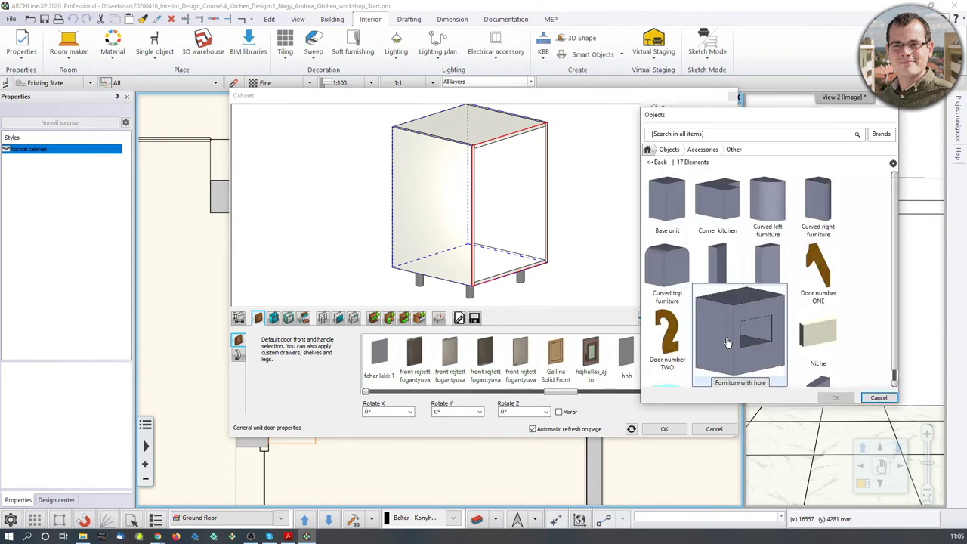
pyautogui.click(648, 149)
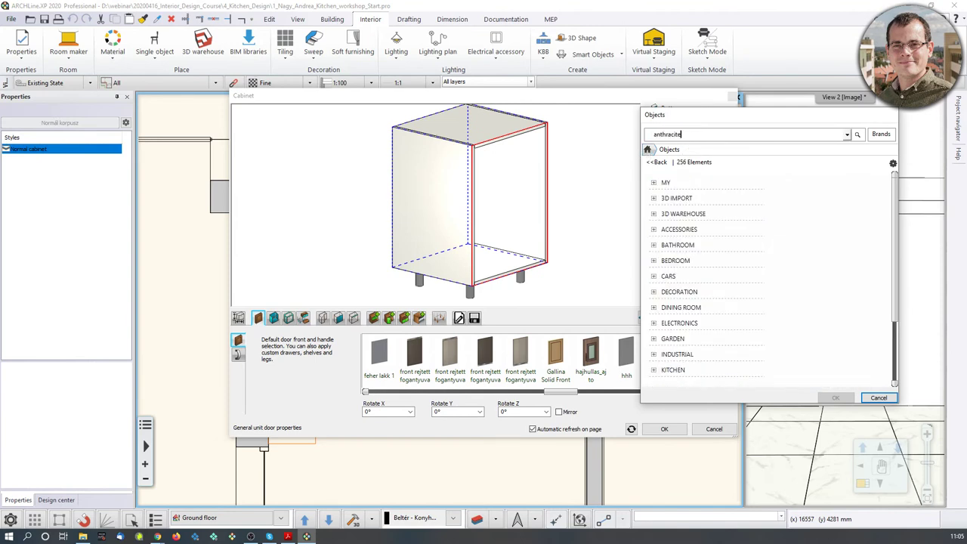
pyautogui.press('Return')
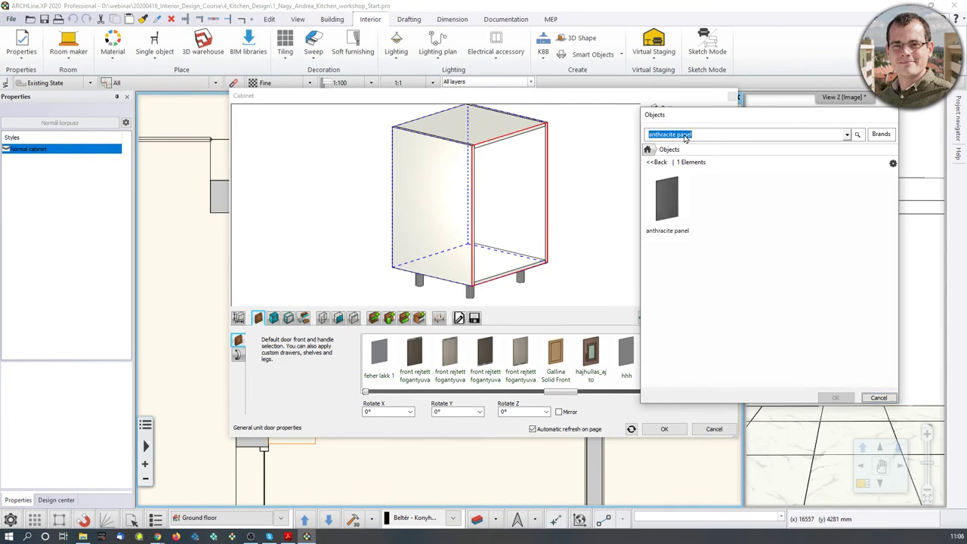
pyautogui.click(677, 212)
pyautogui.click(836, 398)
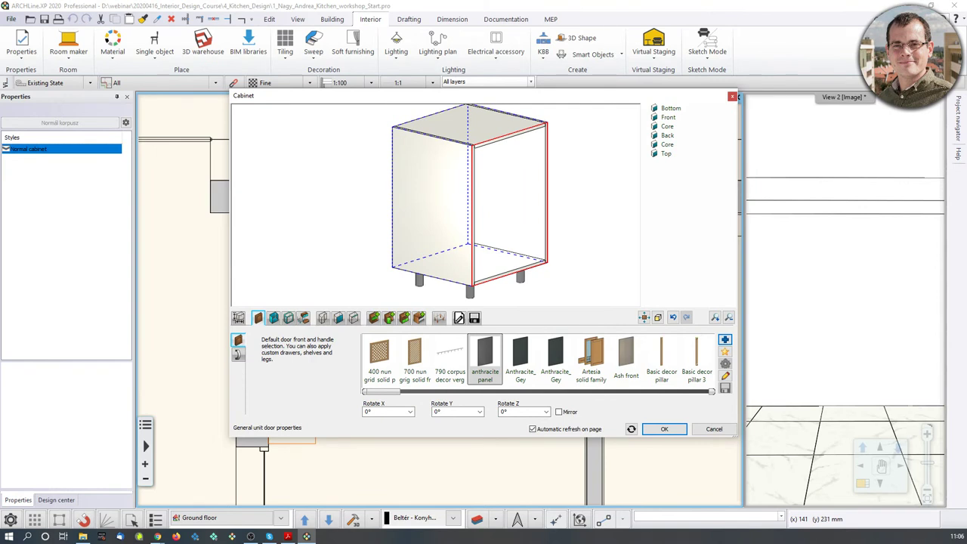
# - Examine the cabinet's default handle, door front and side panel settings, checking the side panels from several angles in the 3D preview
pyautogui.click(238, 357)
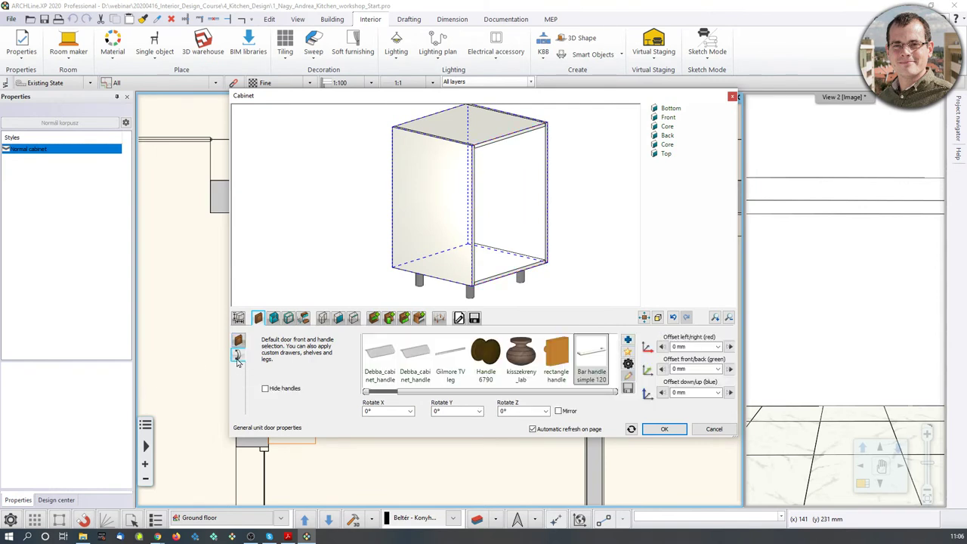
pyautogui.click(238, 341)
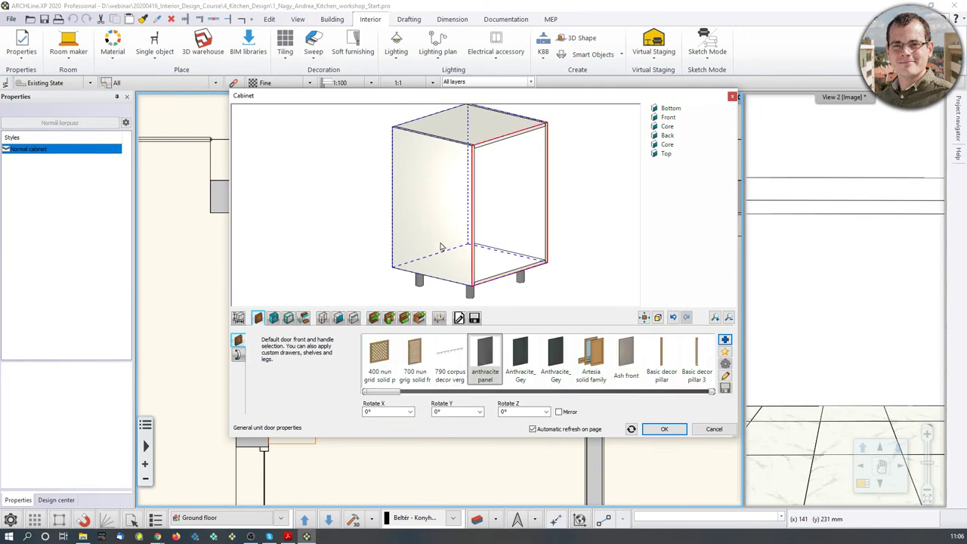
pyautogui.moveTo(563, 198); pyautogui.dragTo(501, 207)
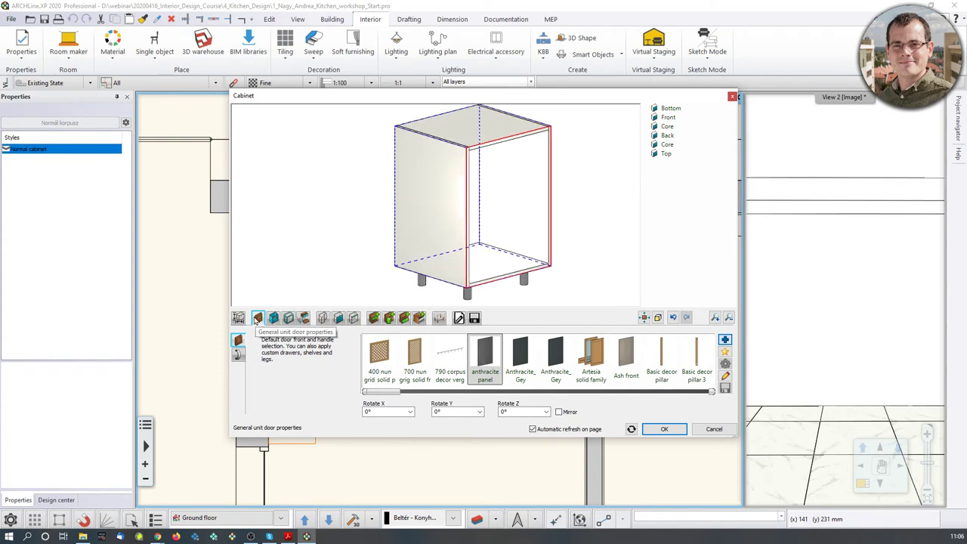
pyautogui.click(238, 355)
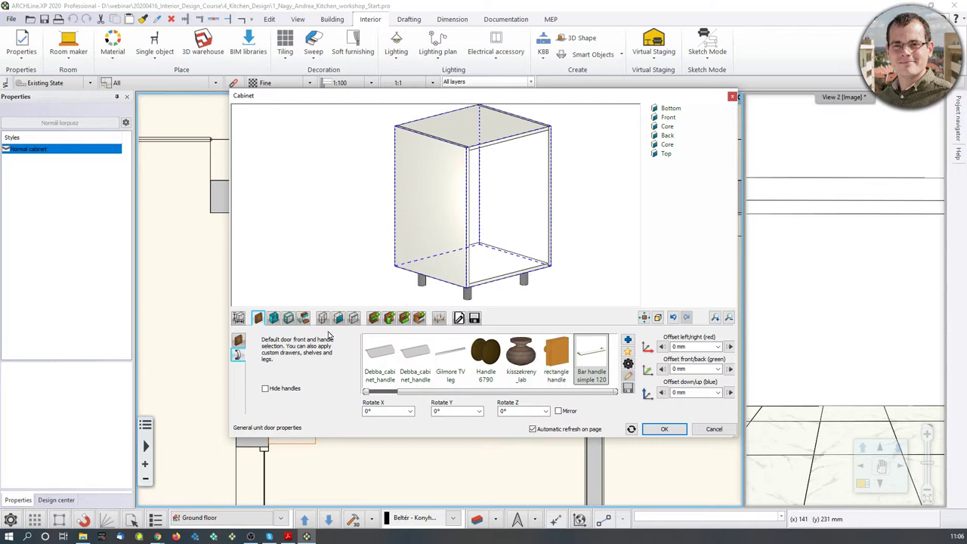
pyautogui.click(274, 318)
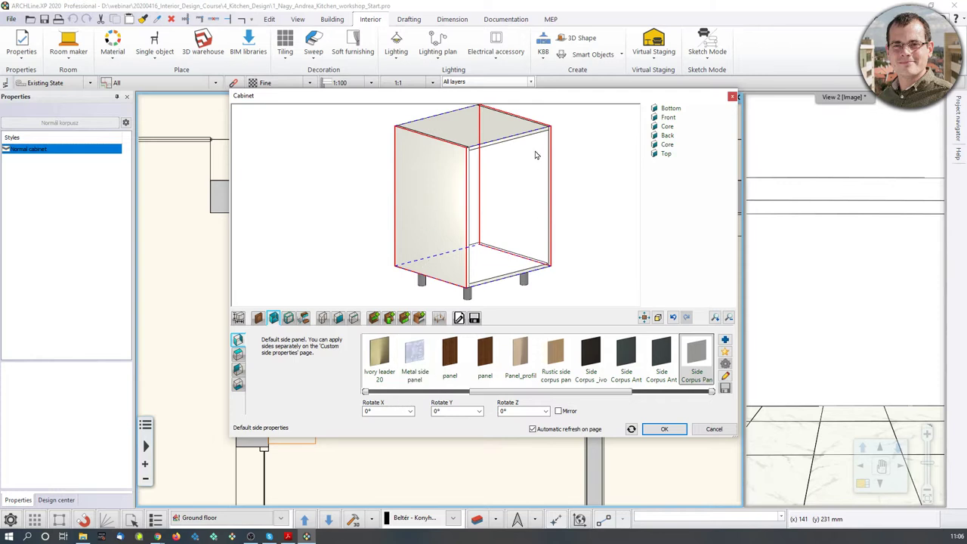
pyautogui.click(697, 357)
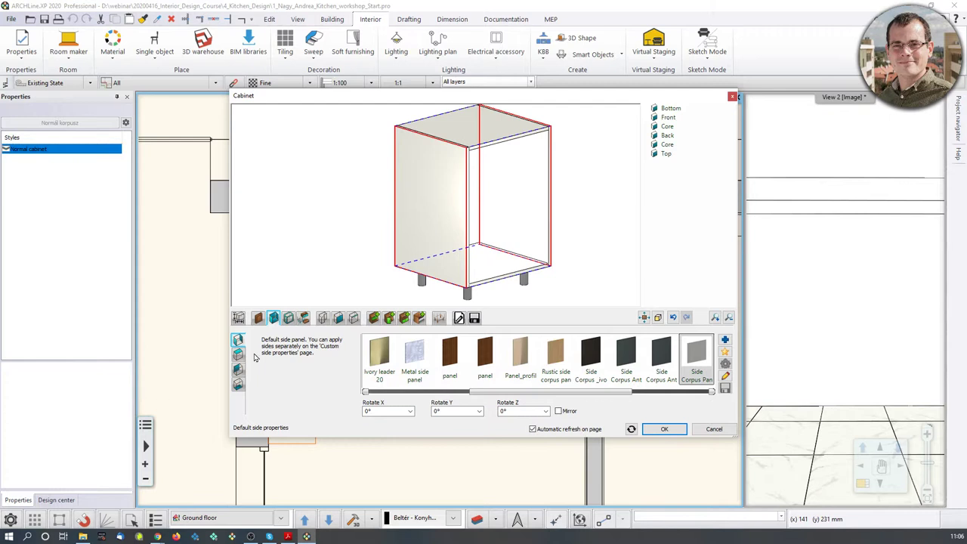
pyautogui.moveTo(470, 247); pyautogui.dragTo(263, 247)
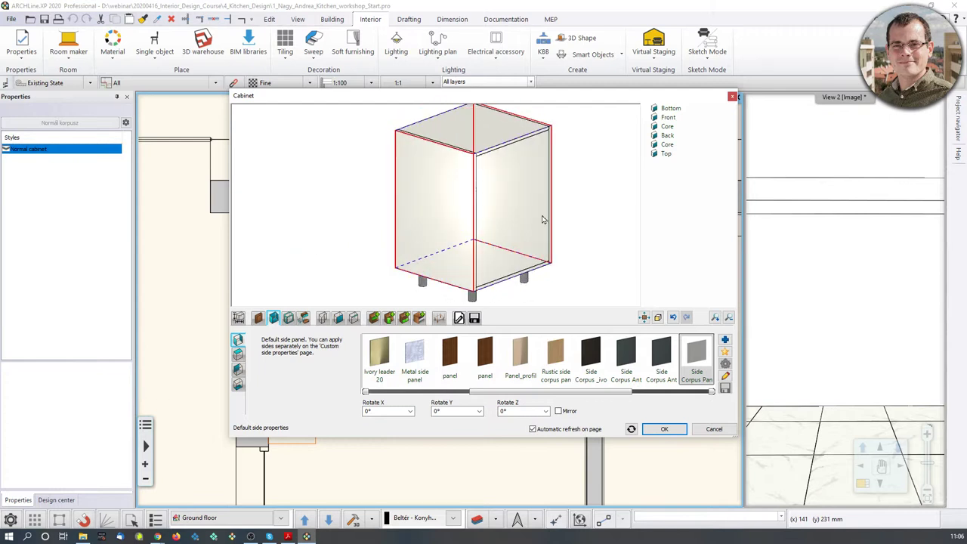
pyautogui.moveTo(438, 234); pyautogui.dragTo(609, 229)
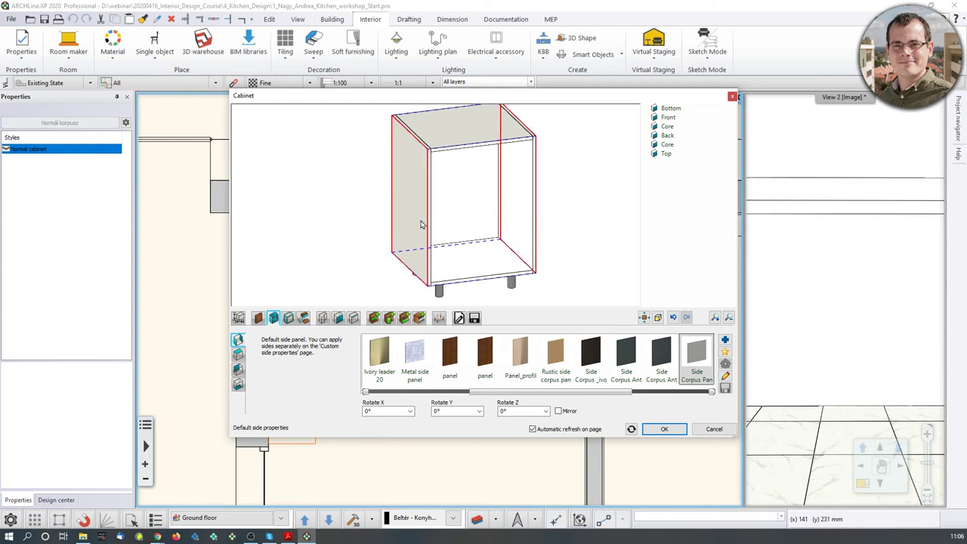
pyautogui.moveTo(425, 227); pyautogui.dragTo(444, 203)
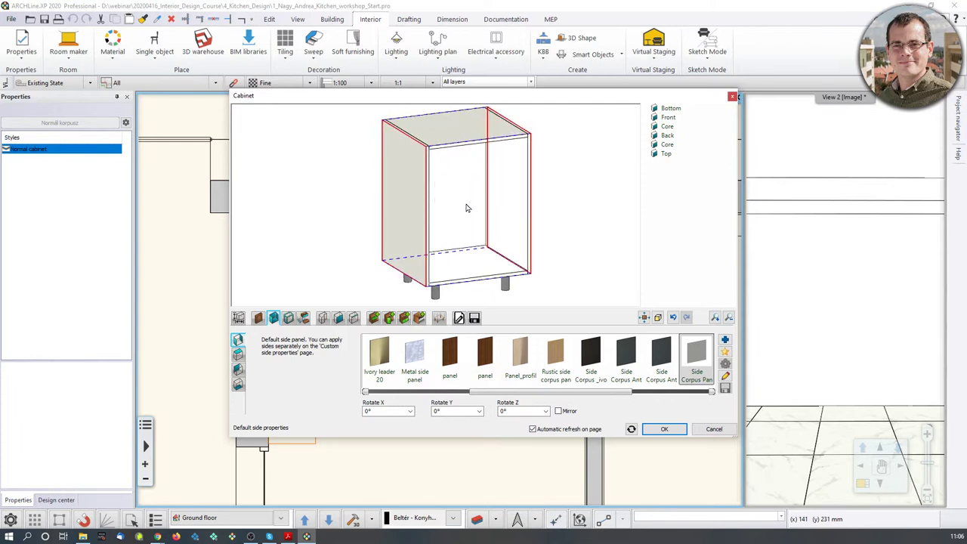
# - Stop using the side panel settings for back panels, use the Back Corpus Pan model instead, and check the cabinet's back in the preview
pyautogui.click(239, 371)
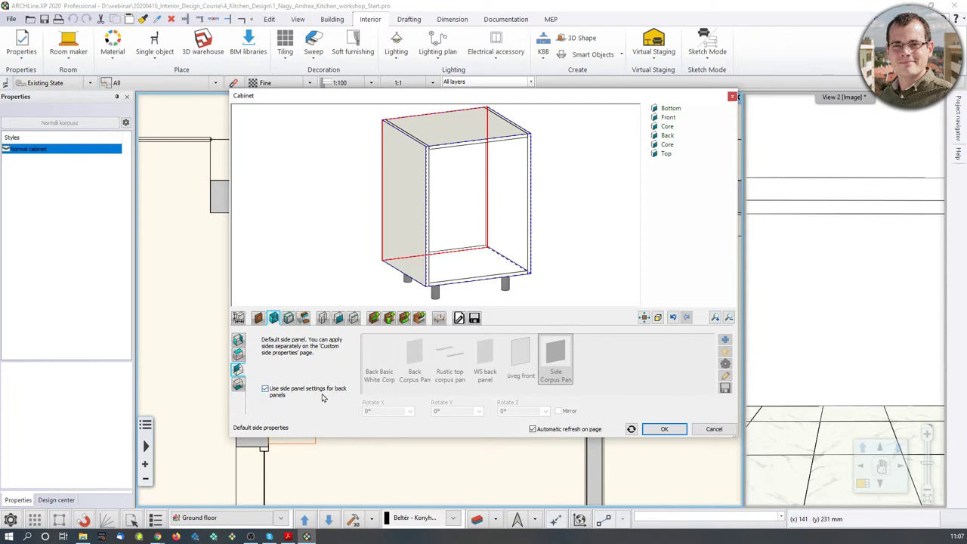
pyautogui.click(266, 389)
pyautogui.click(266, 389)
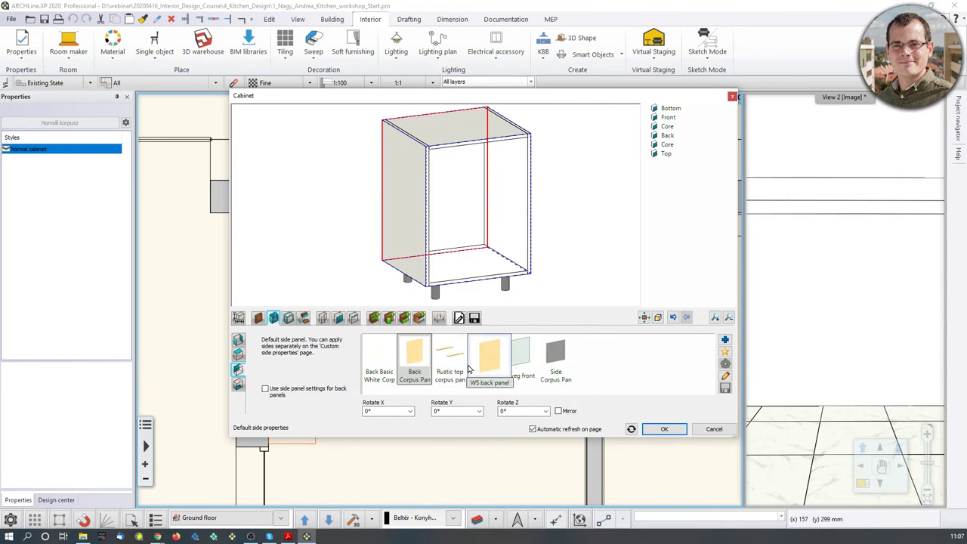
pyautogui.moveTo(366, 178); pyautogui.dragTo(495, 198)
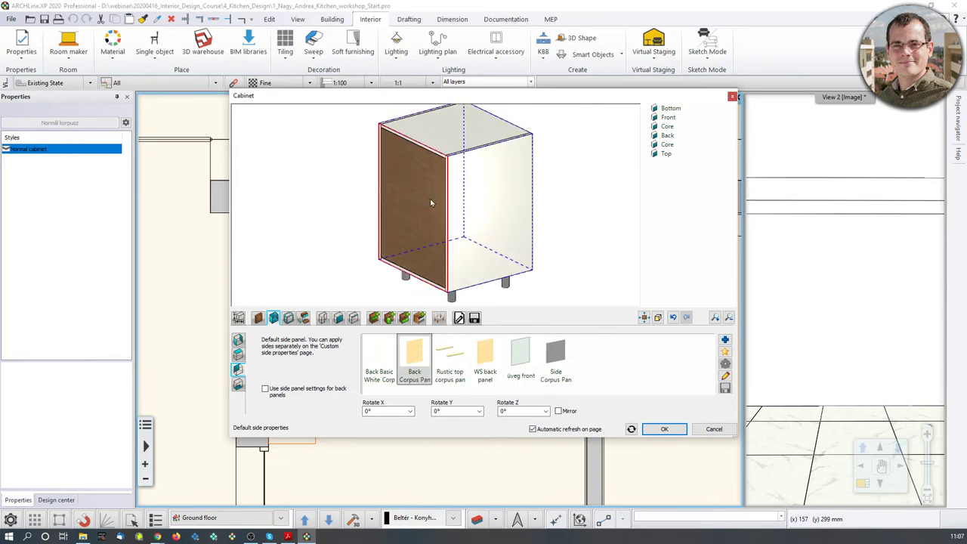
pyautogui.scroll(3, 424, 256)
pyautogui.scroll(-4, 432, 186)
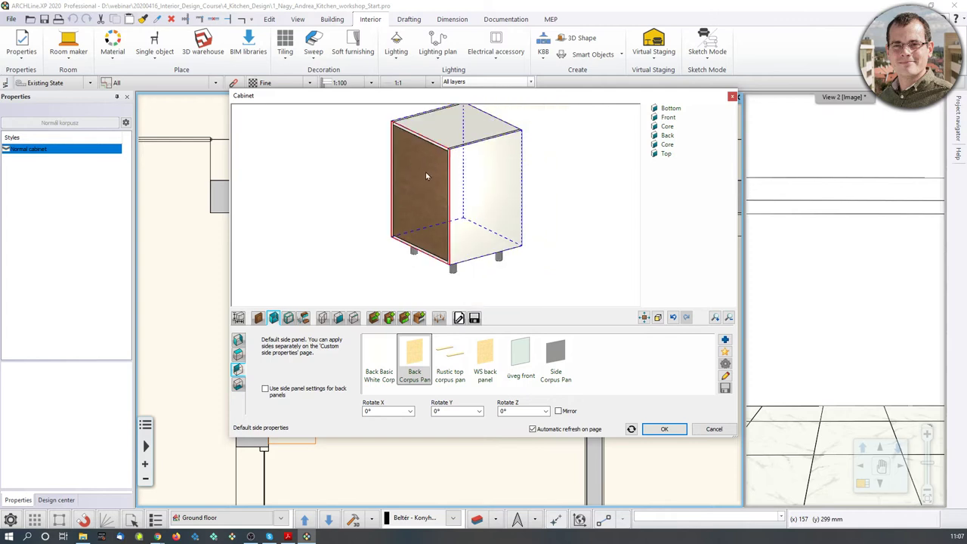
pyautogui.moveTo(493, 203)
pyautogui.mouseDown()
pyautogui.moveTo(453, 189)
pyautogui.moveTo(385, 190)
pyautogui.mouseUp()
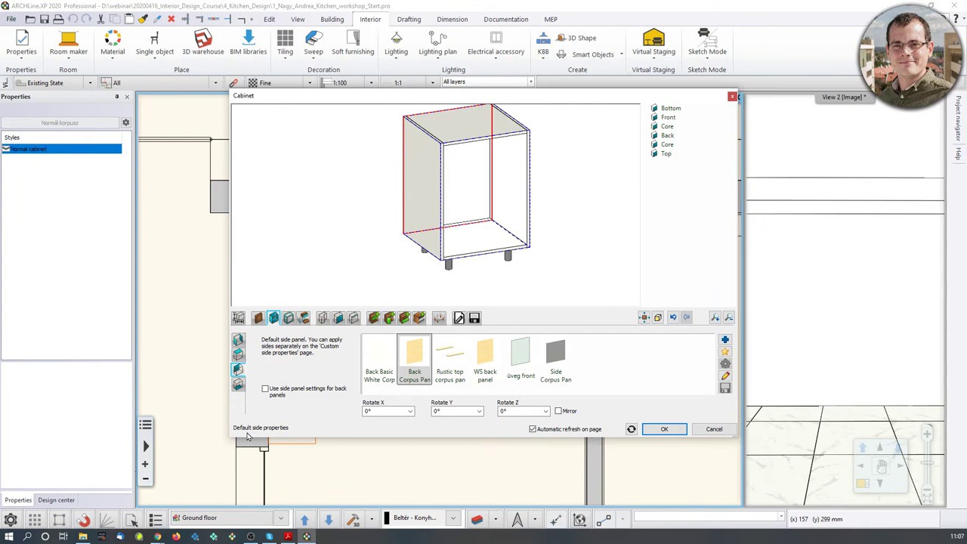
# - Stop applying side panel properties to top panels, use the Top Corpus Panel model instead, and check the cabinet's top in the preview
pyautogui.click(238, 353)
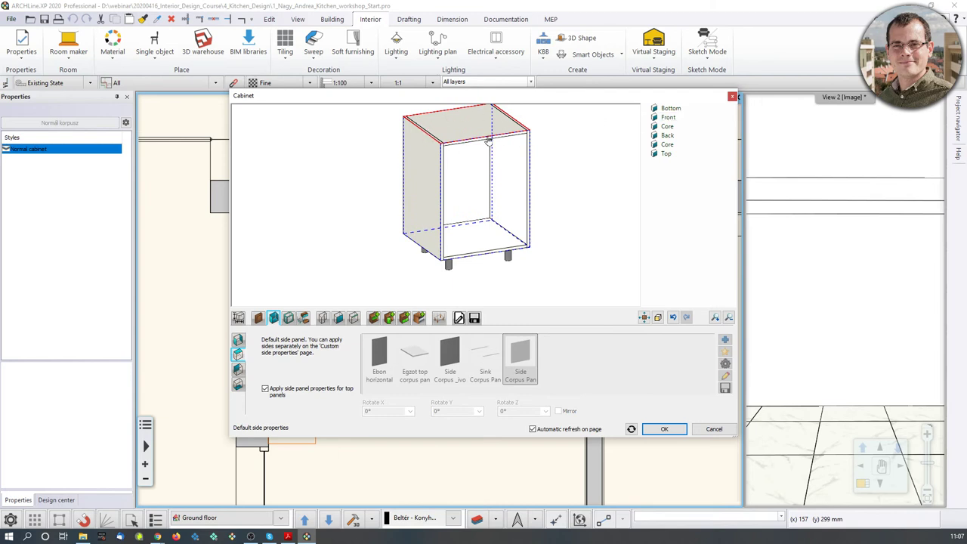
pyautogui.click(267, 389)
pyautogui.click(279, 394)
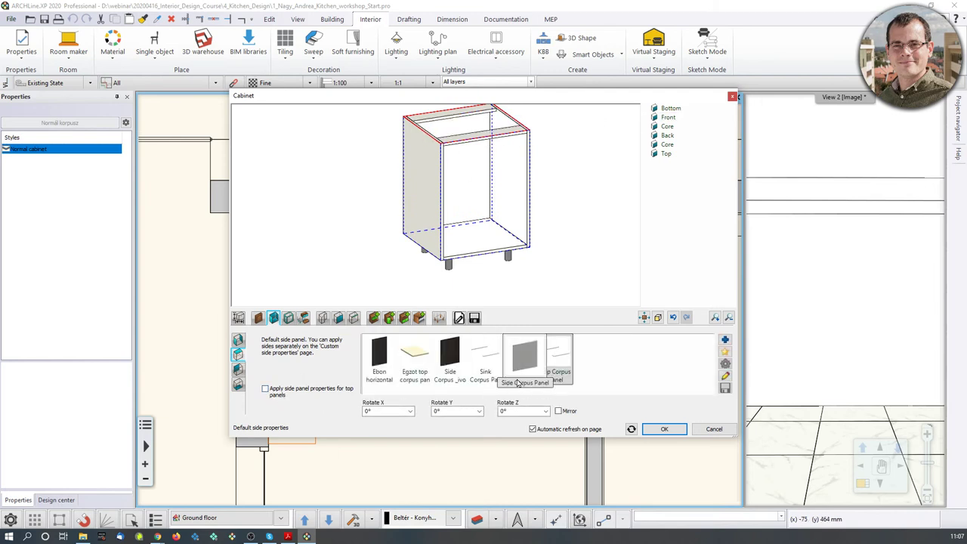
pyautogui.click(565, 371)
pyautogui.scroll(2, 467, 171)
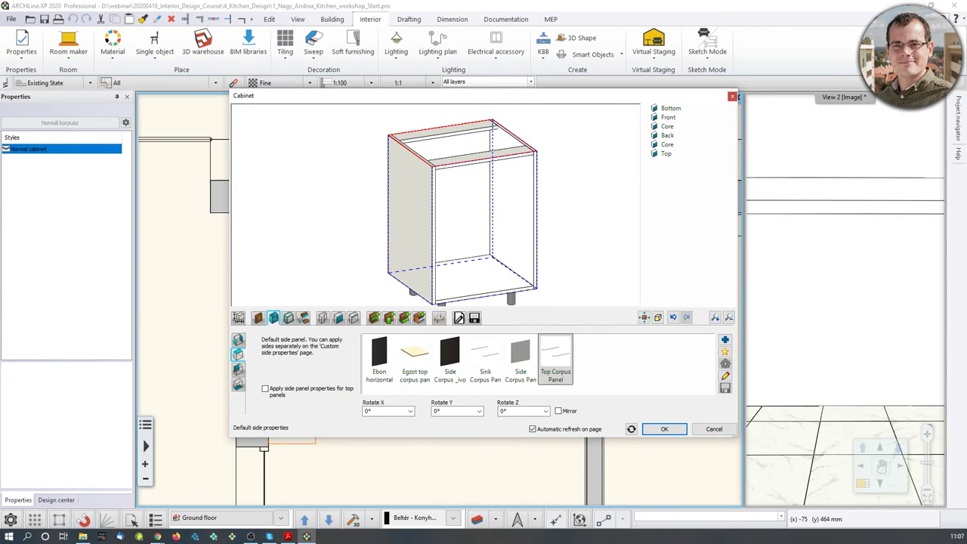
pyautogui.moveTo(387, 233); pyautogui.dragTo(400, 249, button='middle')
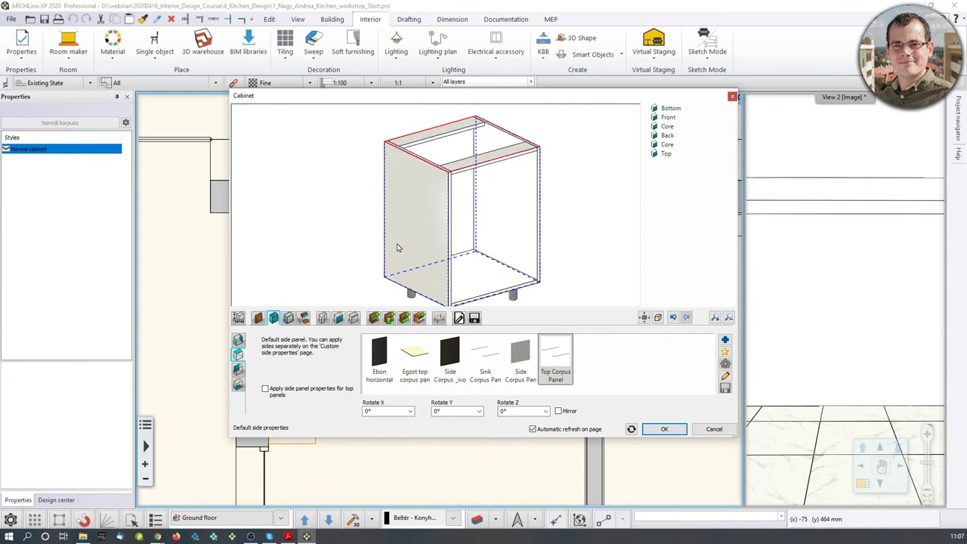
pyautogui.scroll(-1, 400, 248)
pyautogui.moveTo(139, 536)
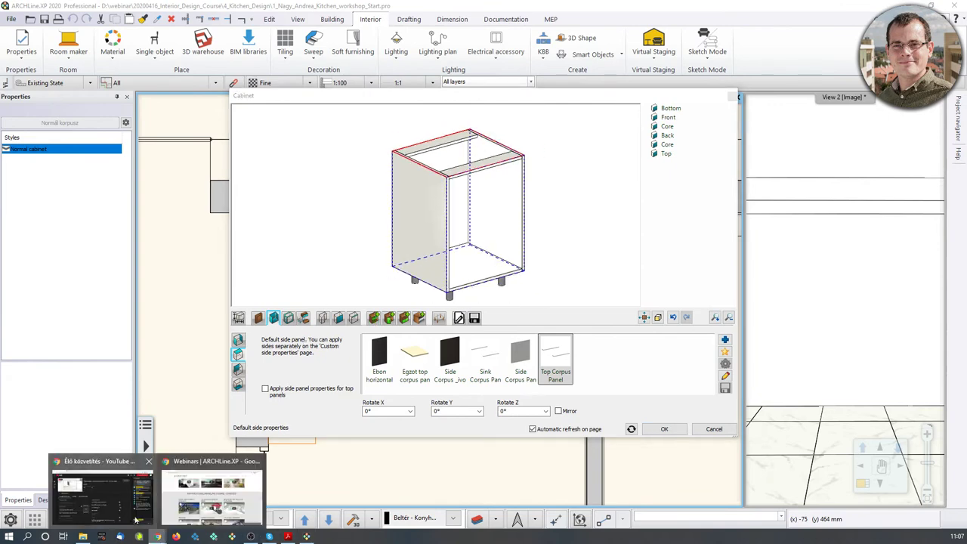
pyautogui.click(100, 513)
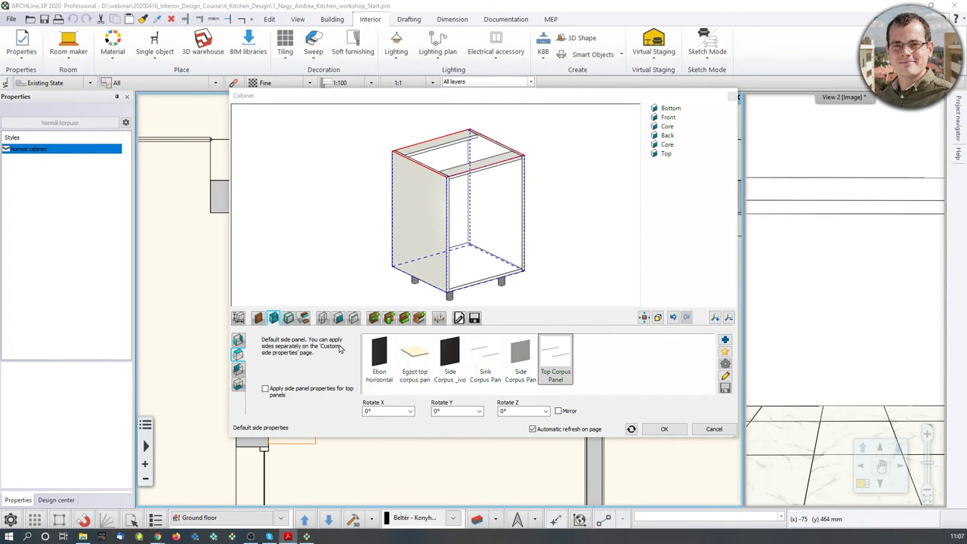
# - Add a full overlay Left or Right door with the Right option to the cabinet's front and view its door panel settings
pyautogui.click(389, 319)
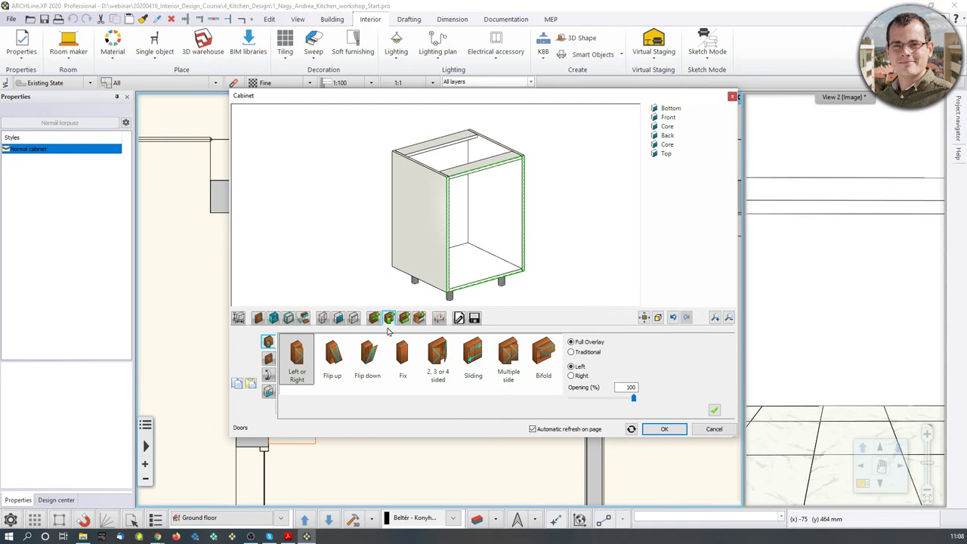
pyautogui.click(305, 356)
pyautogui.click(716, 410)
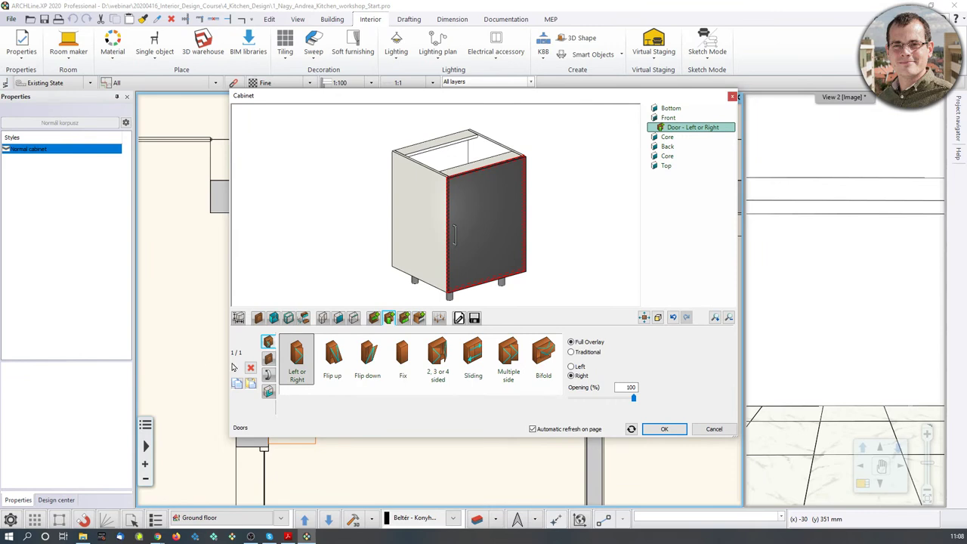
pyautogui.click(269, 360)
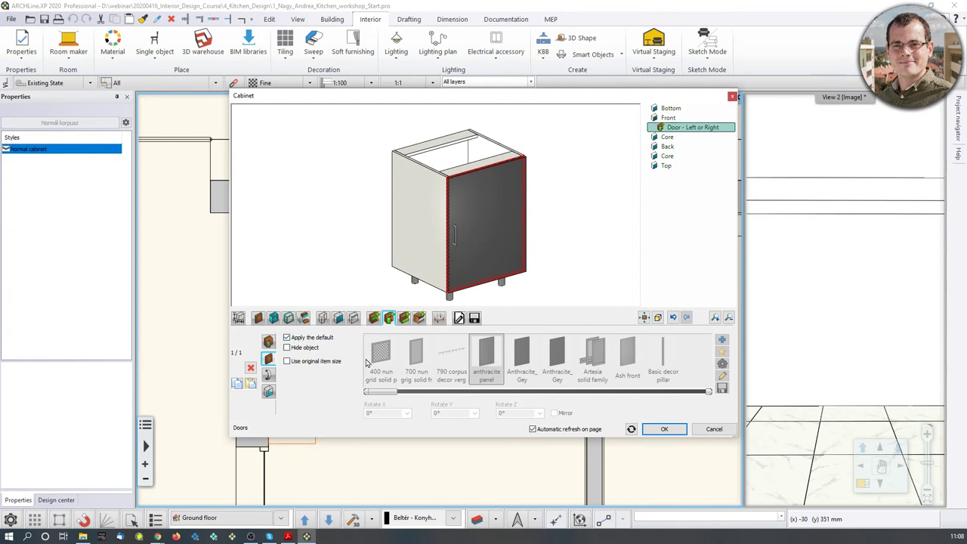
# - Give the door's handle a custom position at the top centre and stretch it across the door's width
pyautogui.click(268, 376)
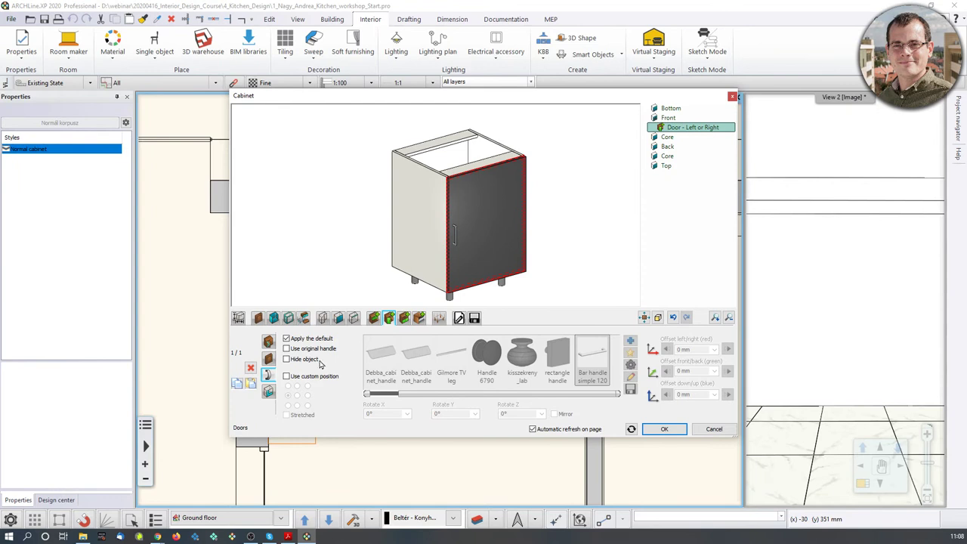
pyautogui.click(286, 376)
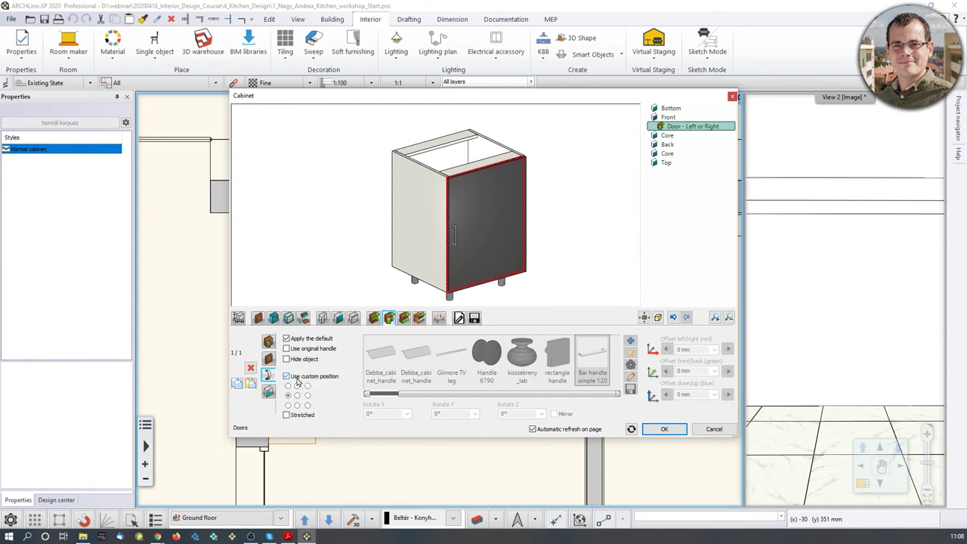
pyautogui.click(297, 385)
pyautogui.scroll(2, 499, 180)
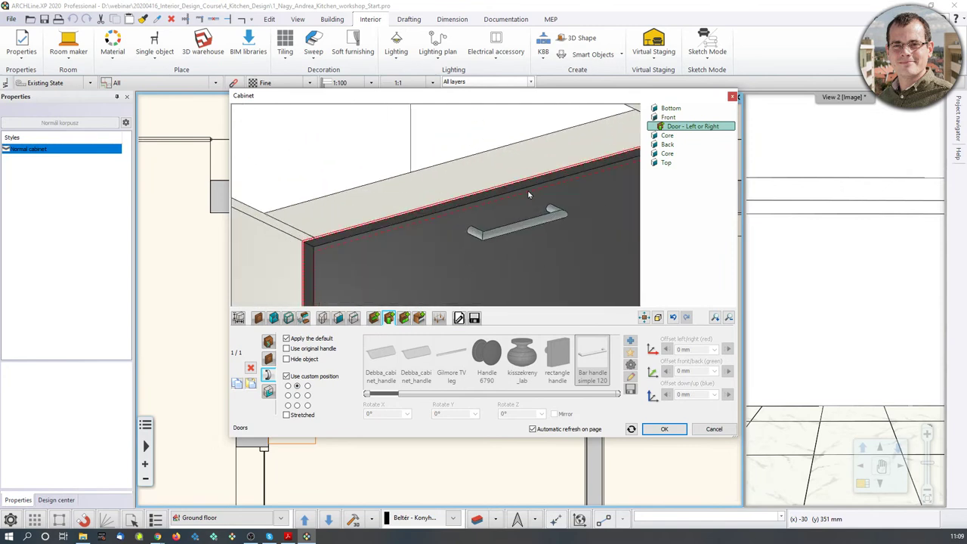
pyautogui.click(287, 415)
pyautogui.scroll(-3, 498, 219)
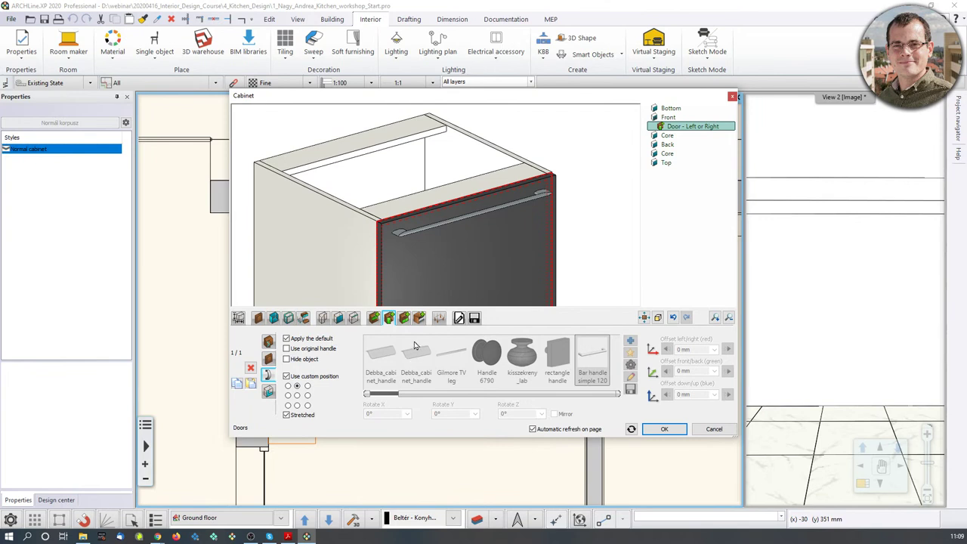
pyautogui.scroll(-2, 505, 236)
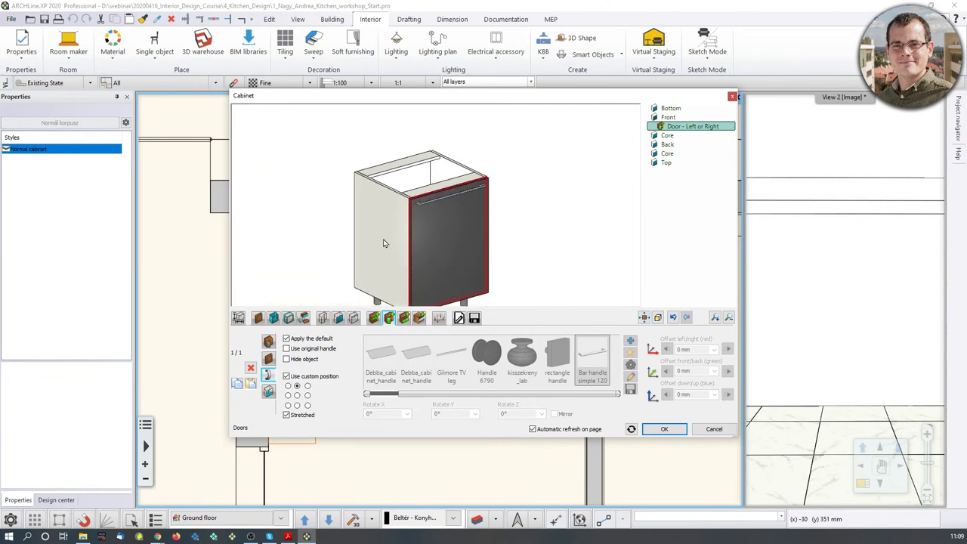
# - Examine the cabinet's Simplified 2D representation and compare it with the door and handle in the 3D preview
pyautogui.click(459, 318)
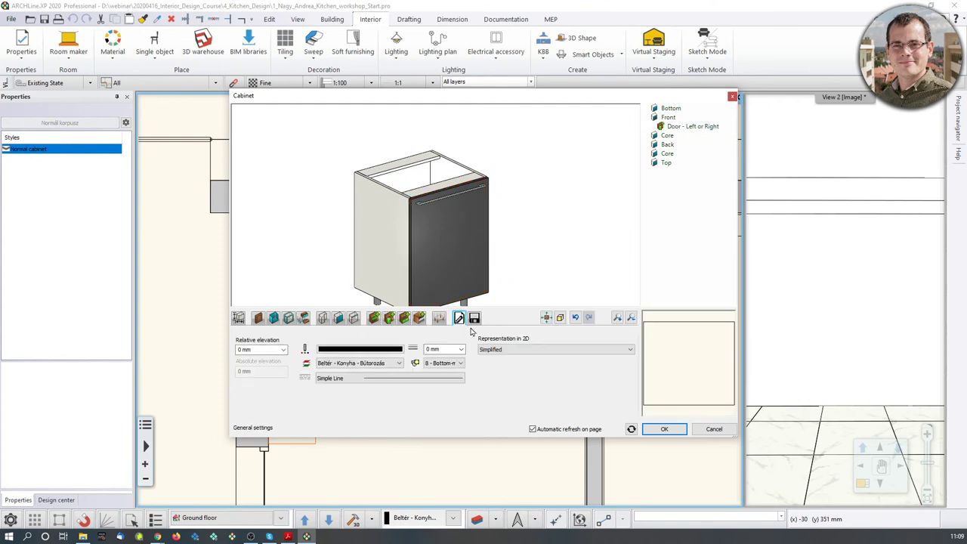
pyautogui.click(520, 350)
pyautogui.click(507, 336)
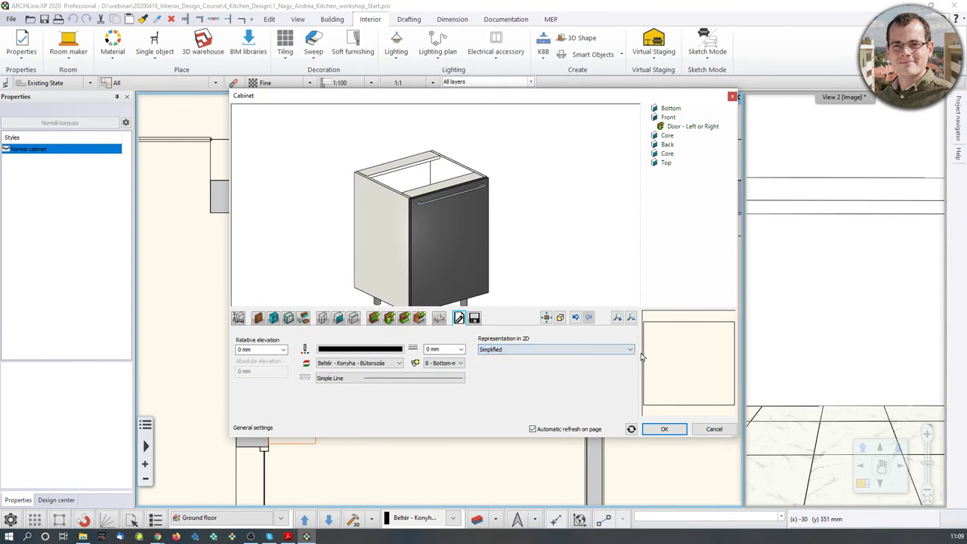
pyautogui.scroll(-1, 694, 401)
pyautogui.scroll(2, 678, 403)
pyautogui.scroll(-2, 655, 395)
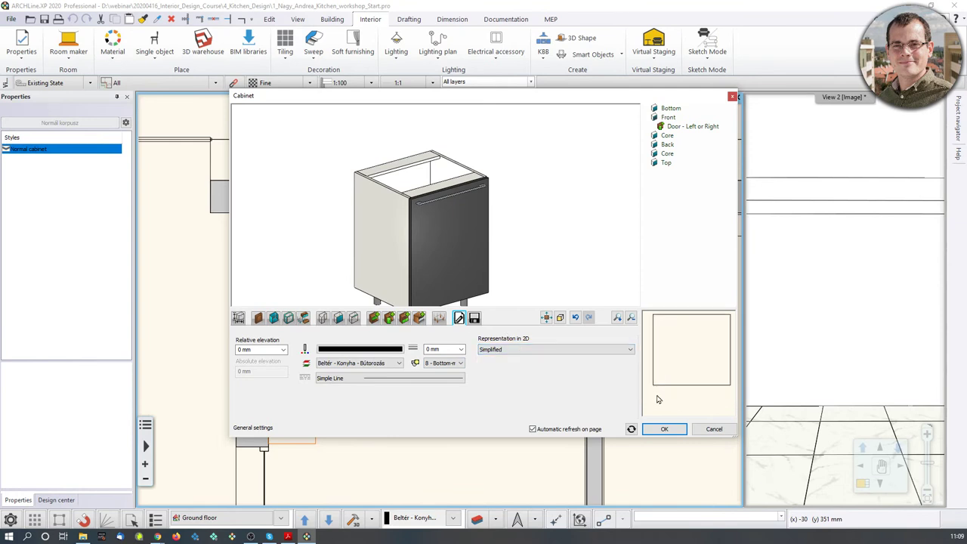
pyautogui.moveTo(407, 217); pyautogui.dragTo(435, 278)
pyautogui.scroll(5, 435, 278)
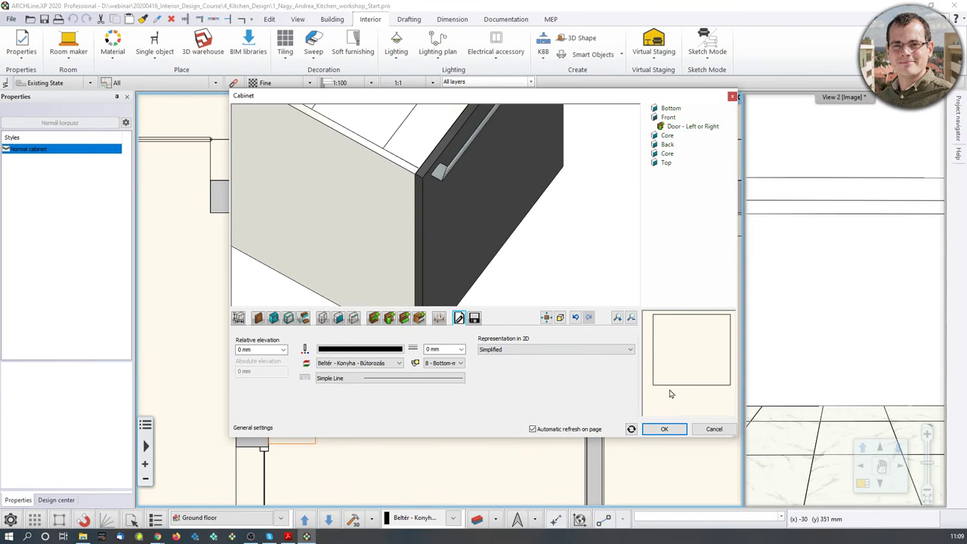
# - Set the cabinet's 2D representation to With closed doors and check the whole front in the 3D preview
pyautogui.click(585, 349)
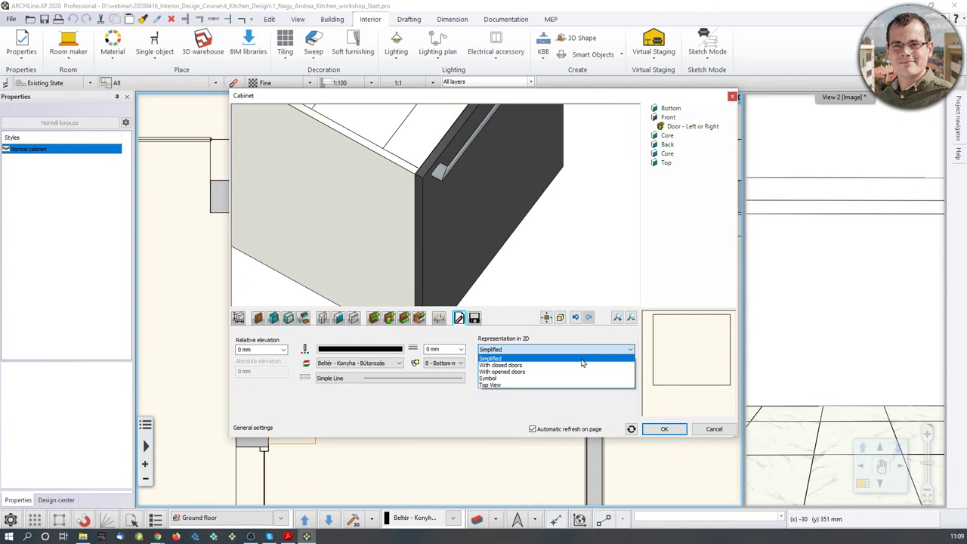
pyautogui.click(579, 365)
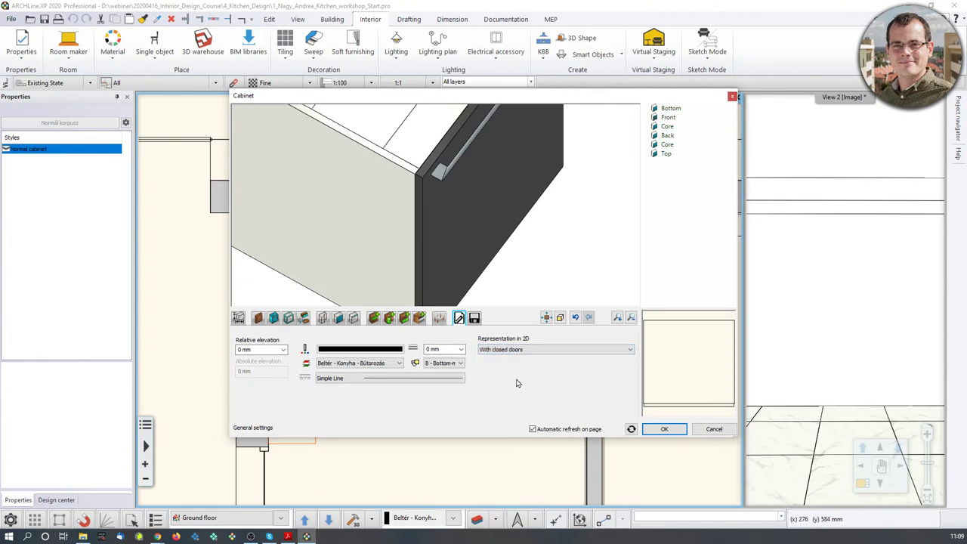
pyautogui.moveTo(479, 206); pyautogui.dragTo(411, 206)
pyautogui.scroll(-2, 407, 206)
pyautogui.scroll(-1, 408, 206)
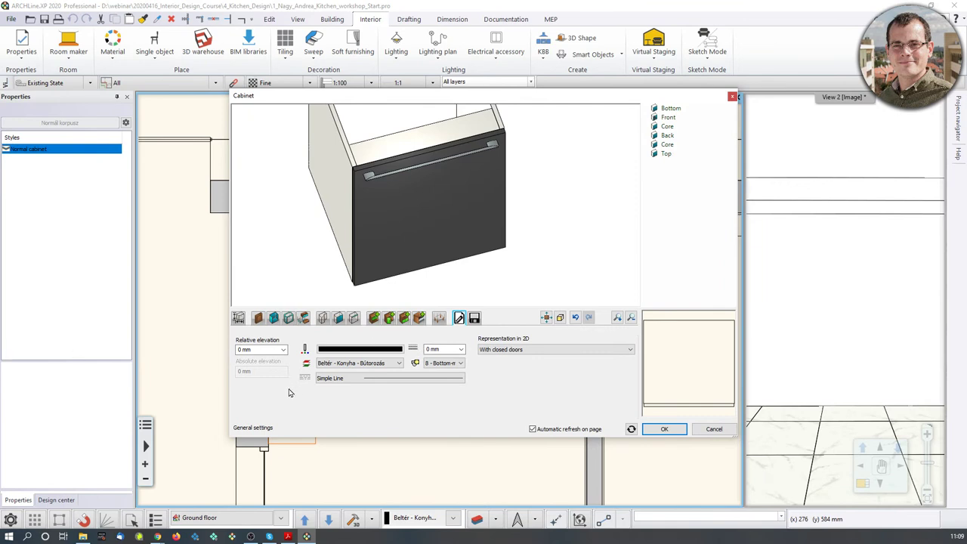
pyautogui.scroll(-1, 371, 274)
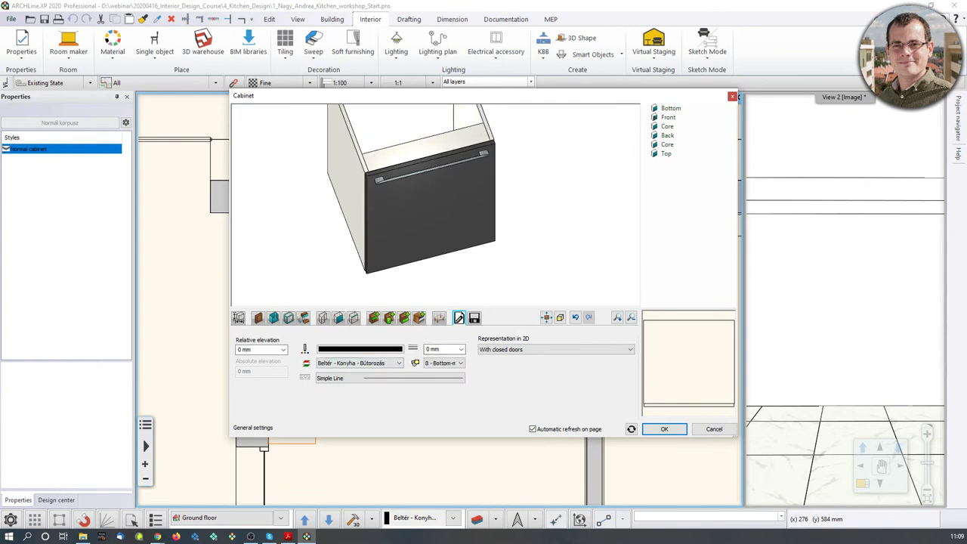
pyautogui.moveTo(352, 224); pyautogui.dragTo(408, 180)
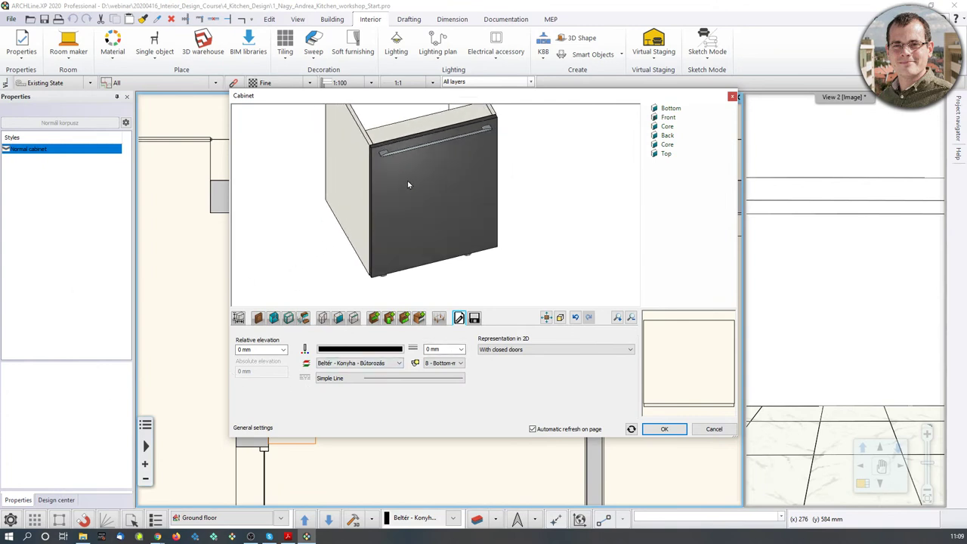
pyautogui.scroll(-2, 407, 180)
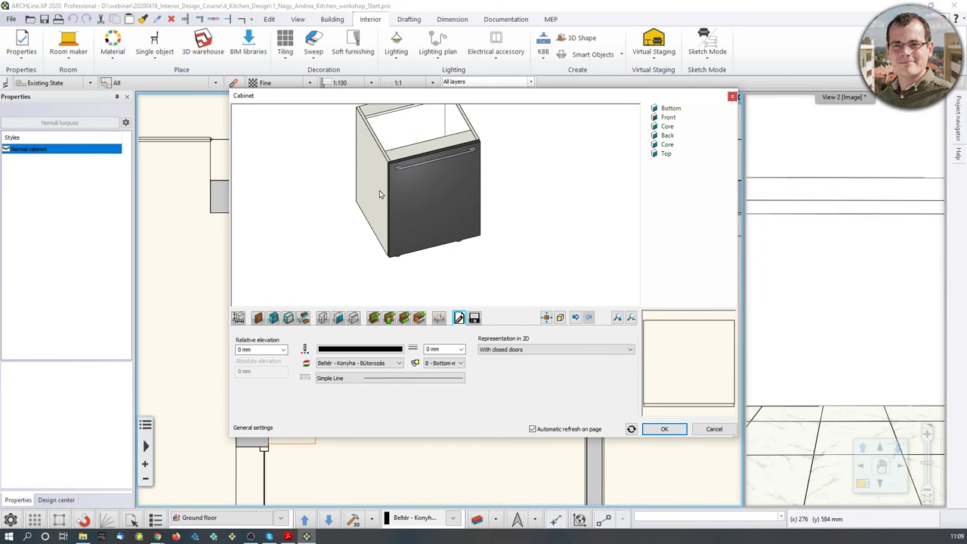
# - Define a new library item from the cabinet named "Anthracite base cabinet 1", with category KITCHEN and sub category "Base Cabinet"
pyautogui.click(473, 318)
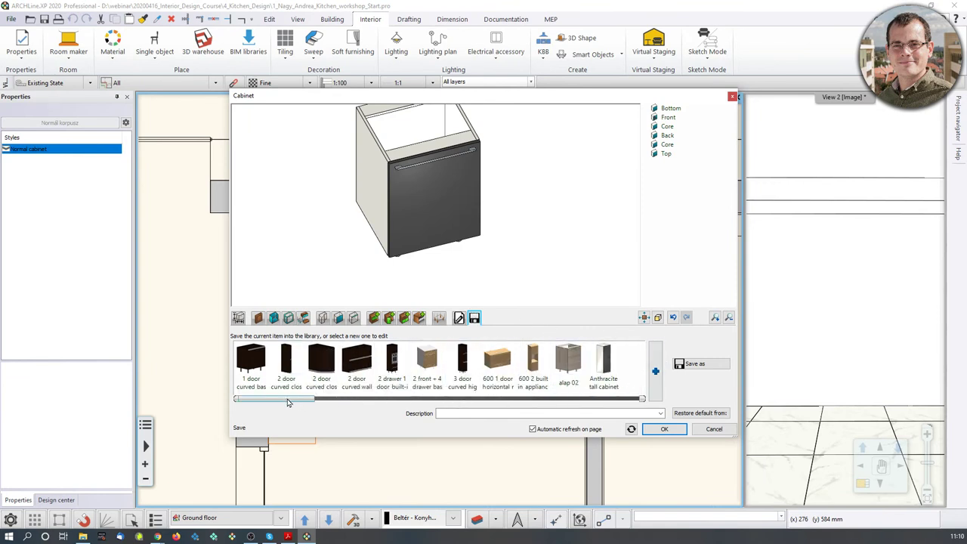
pyautogui.moveTo(290, 402)
pyautogui.mouseDown()
pyautogui.moveTo(387, 404)
pyautogui.moveTo(280, 403)
pyautogui.mouseUp()
pyautogui.click(706, 364)
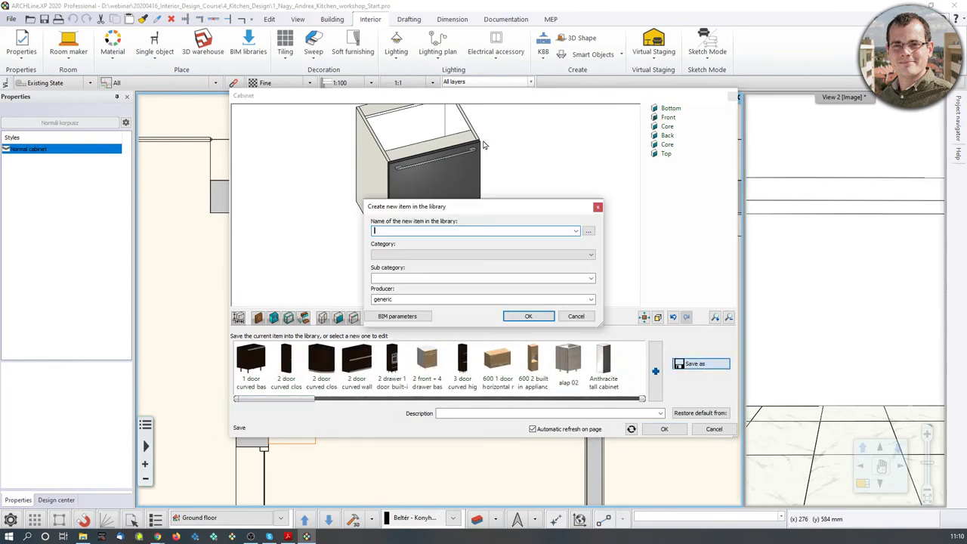
pyautogui.moveTo(461, 209); pyautogui.dragTo(635, 164)
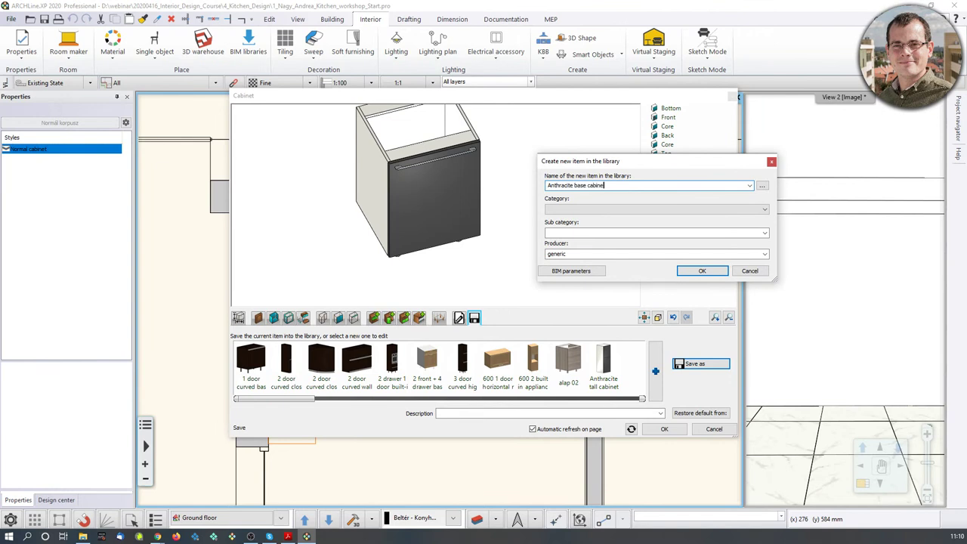
pyautogui.click(563, 210)
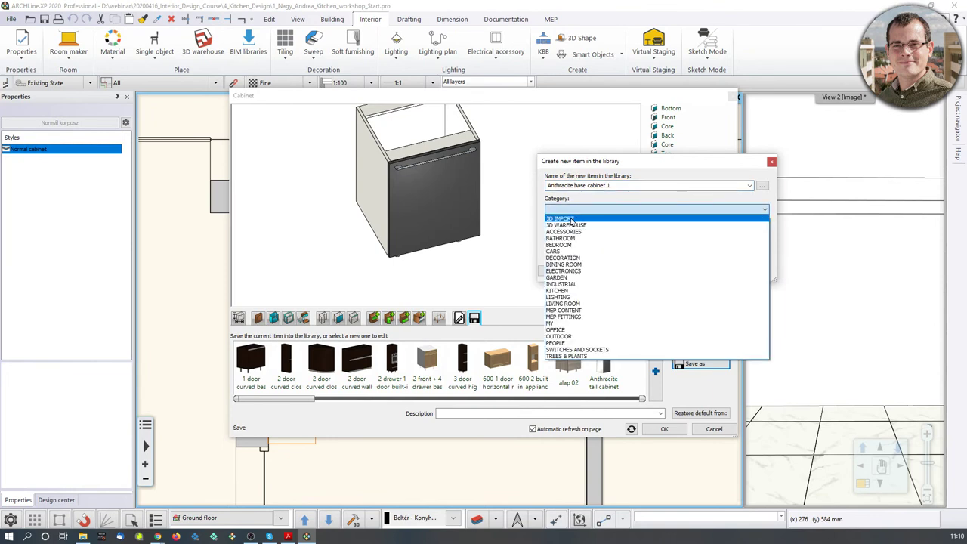
pyautogui.click(648, 289)
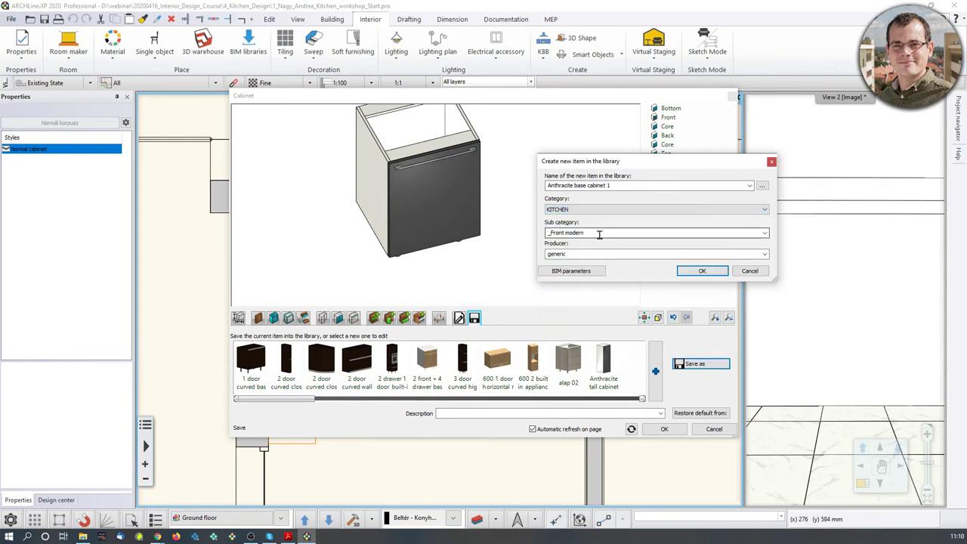
pyautogui.click(599, 235)
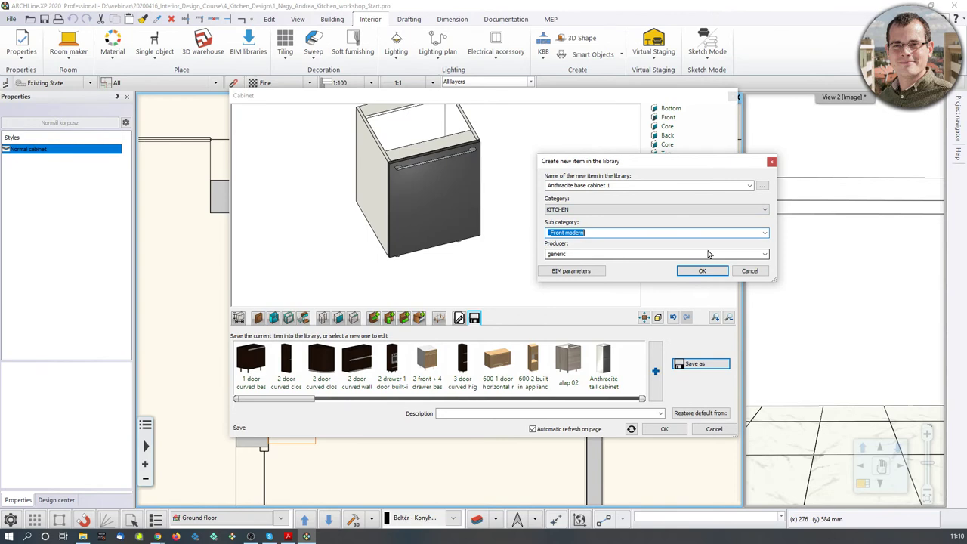
pyautogui.write('Base Cabinet')
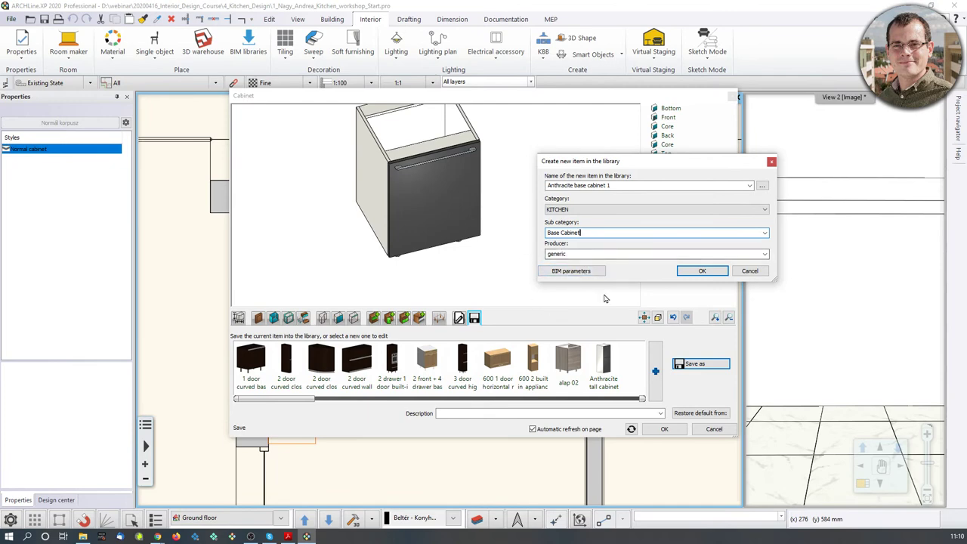
# - View the new item's BIM parameters without editing them, save the item to the library, and accept the cabinet for placement on the floor plan
pyautogui.click(570, 271)
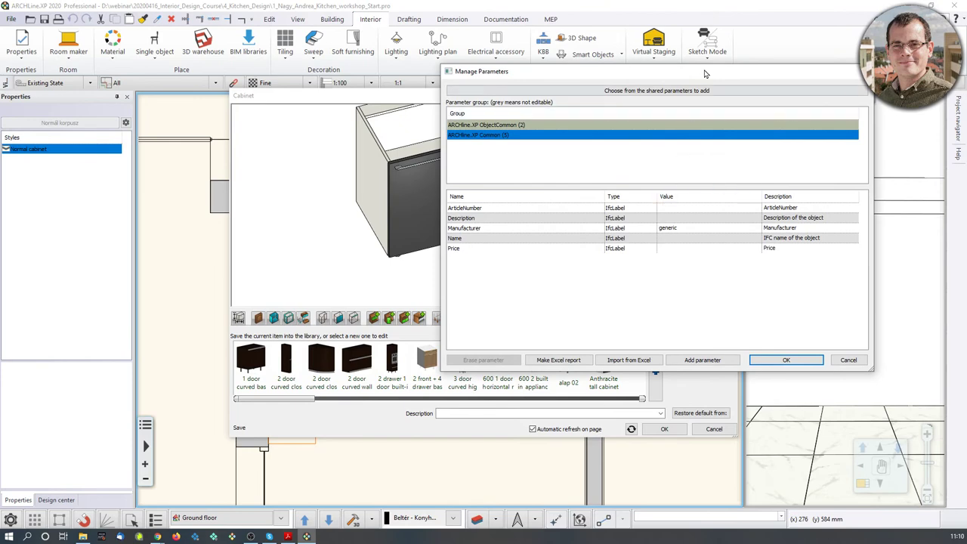
pyautogui.moveTo(705, 73); pyautogui.dragTo(344, 65)
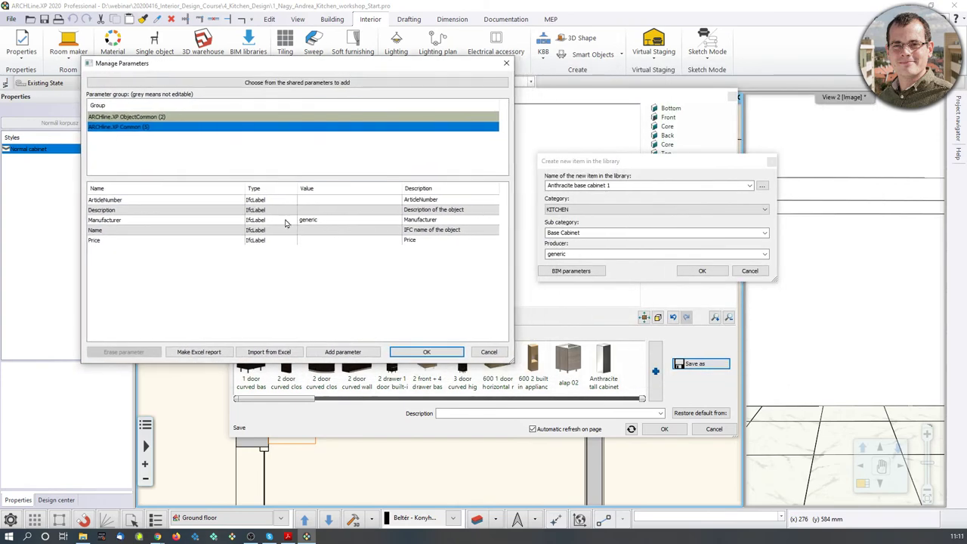
pyautogui.click(506, 63)
pyautogui.click(703, 271)
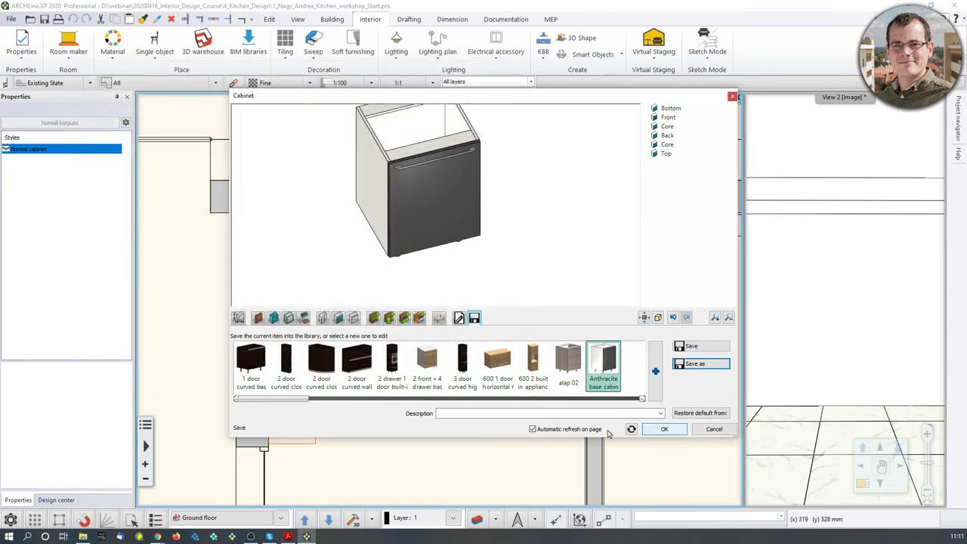
pyautogui.click(665, 430)
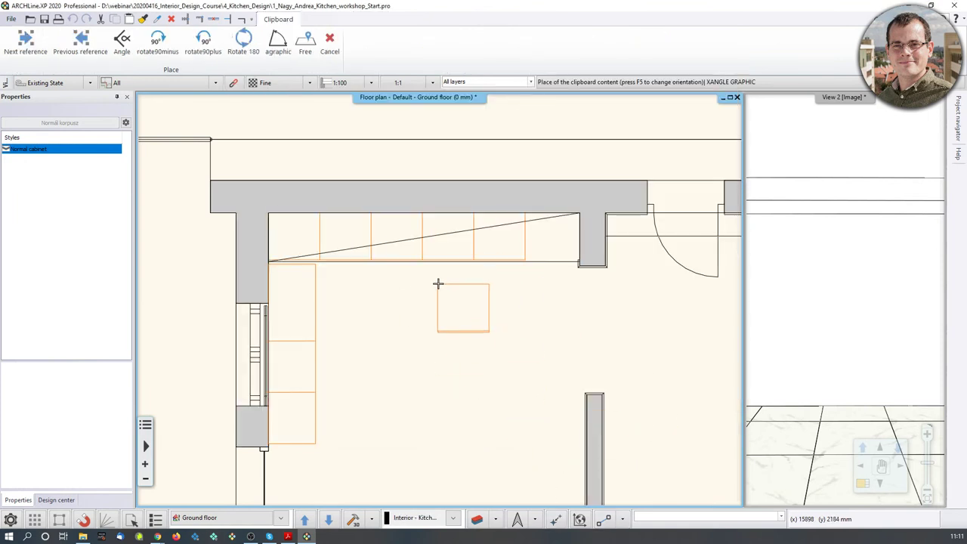
# - Place three anthracite base cabinets side by side along the kitchen's back wall, starting at the inner wall corner and following the outlines
pyautogui.scroll(1, 409, 262)
pyautogui.scroll(2, 400, 262)
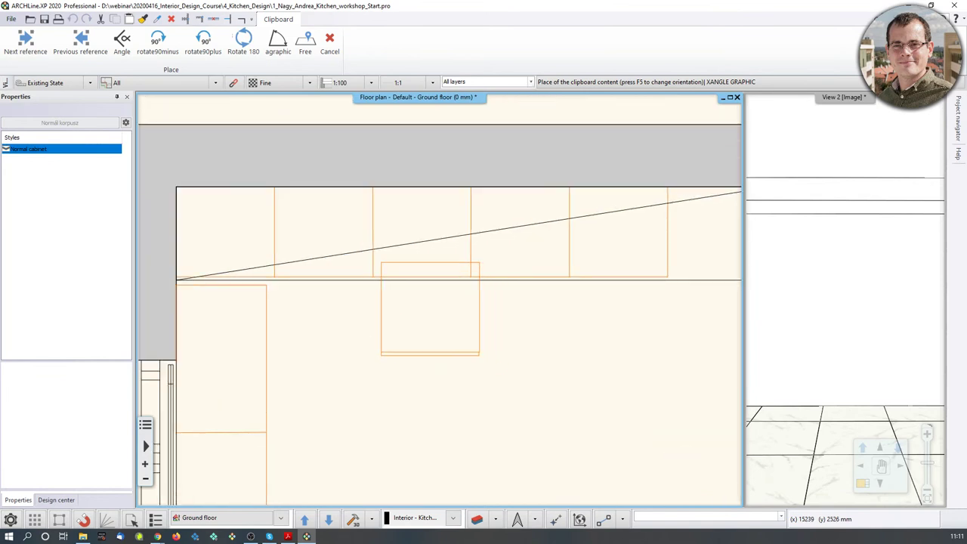
pyautogui.moveTo(252, 218); pyautogui.dragTo(326, 239, button='middle')
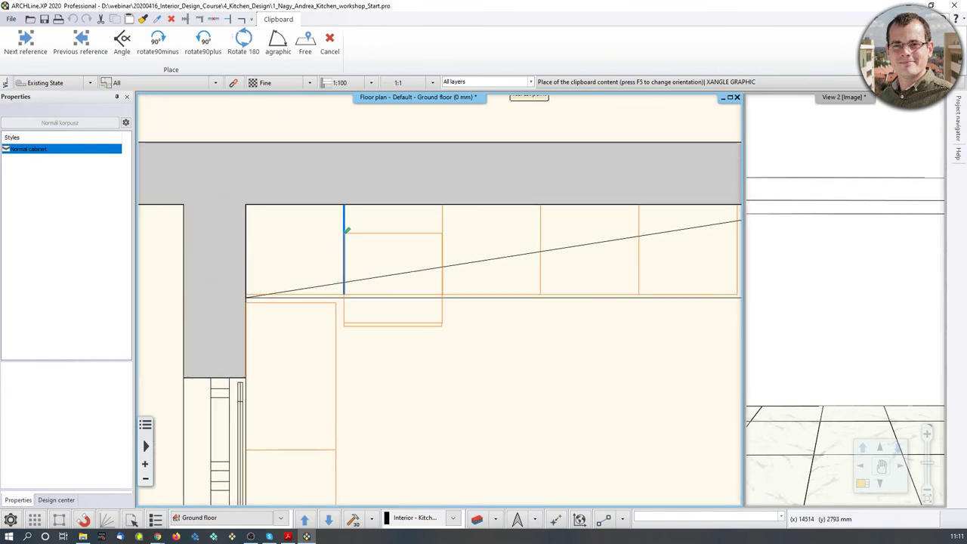
pyautogui.scroll(1, 314, 299)
pyautogui.scroll(2, 200, 297)
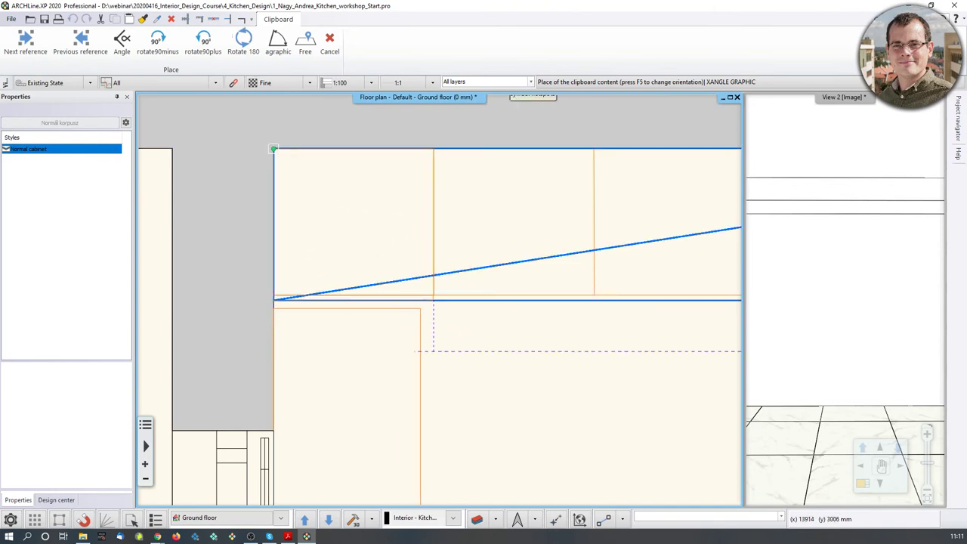
pyautogui.click(274, 148)
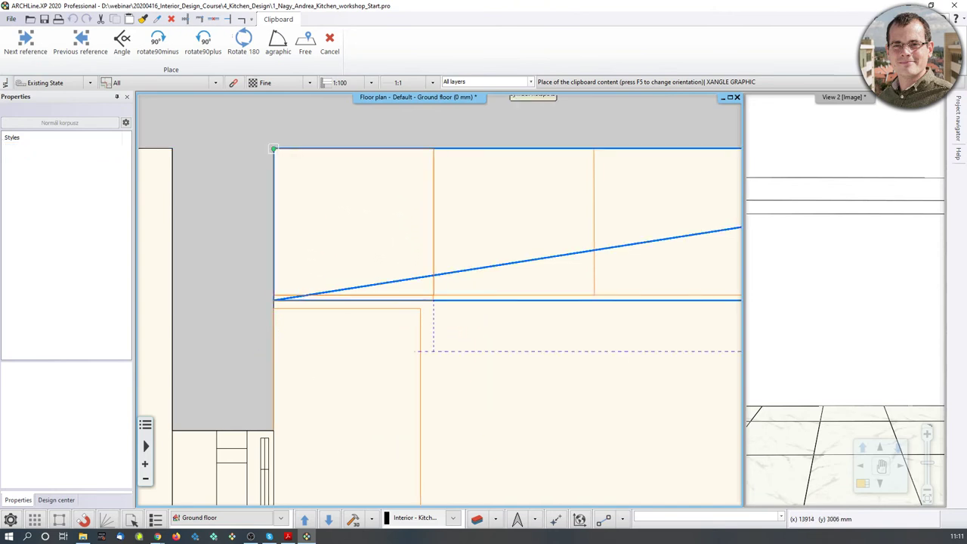
pyautogui.click(434, 149)
pyautogui.click(594, 149)
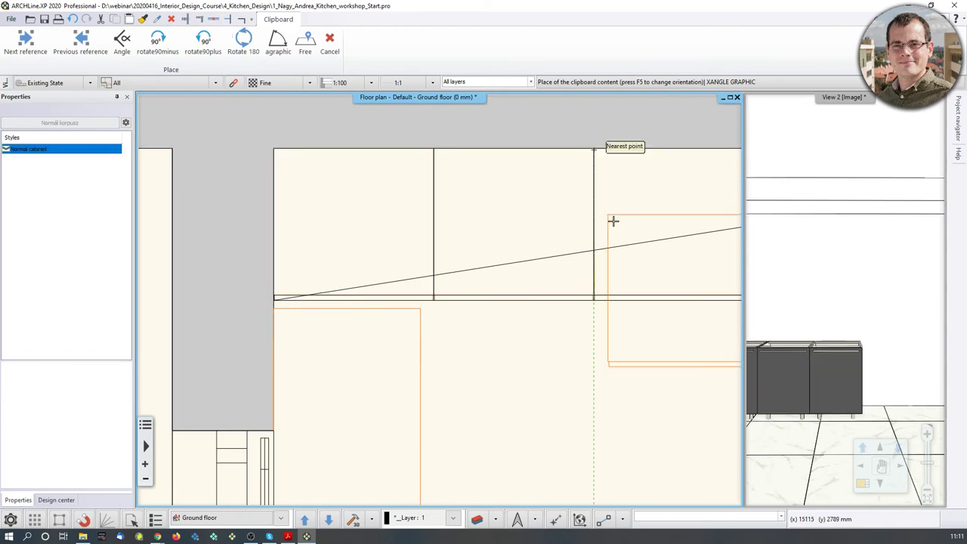
# - Add two more base cabinets to the end of the row along the back wall and finish the placement
pyautogui.moveTo(585, 190); pyautogui.dragTo(421, 209, button='middle')
pyautogui.click(431, 169)
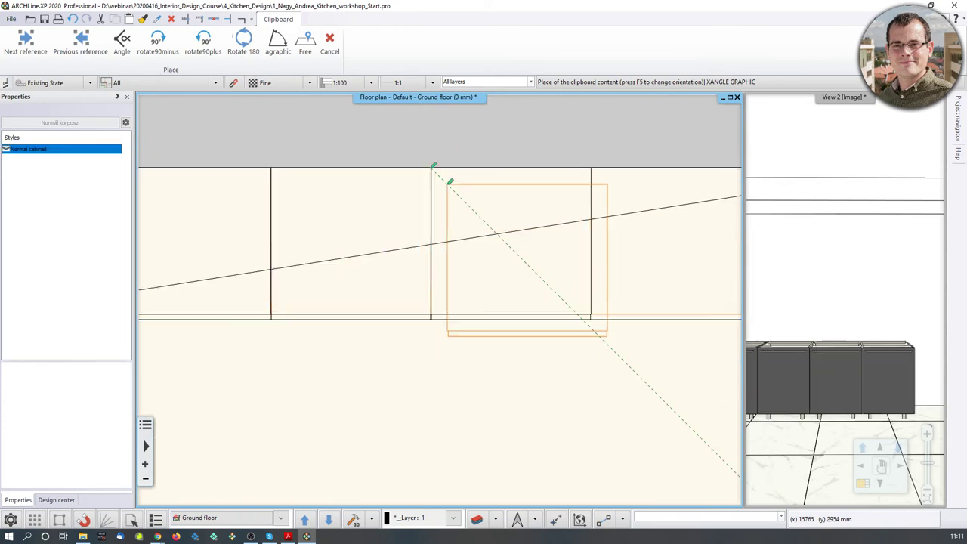
pyautogui.moveTo(589, 168); pyautogui.dragTo(460, 186, button='middle')
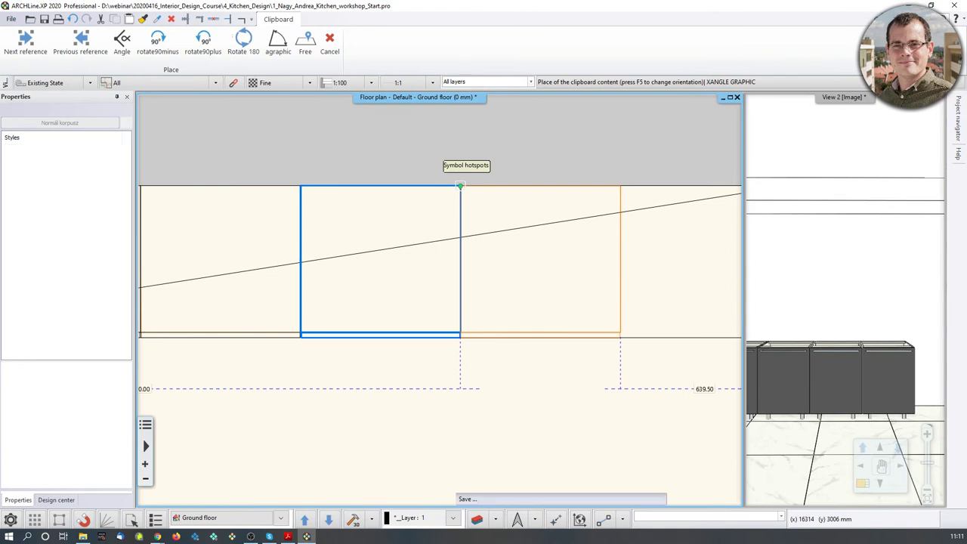
pyautogui.click(460, 186)
pyautogui.press('Escape')
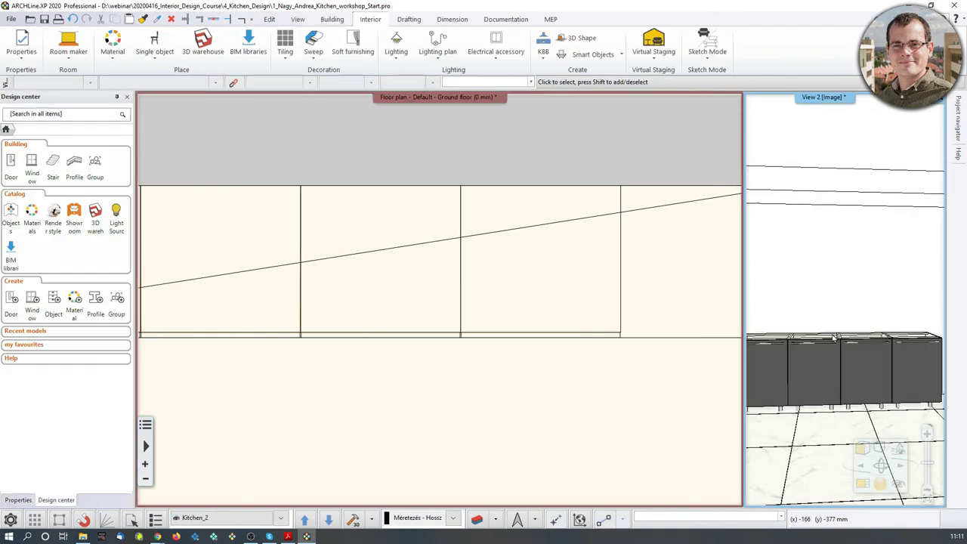
# - Enlarge the 3D view and examine the row of base cabinets, checking their fronts, handles and joints up close
pyautogui.moveTo(835, 338); pyautogui.dragTo(796, 338, button='middle')
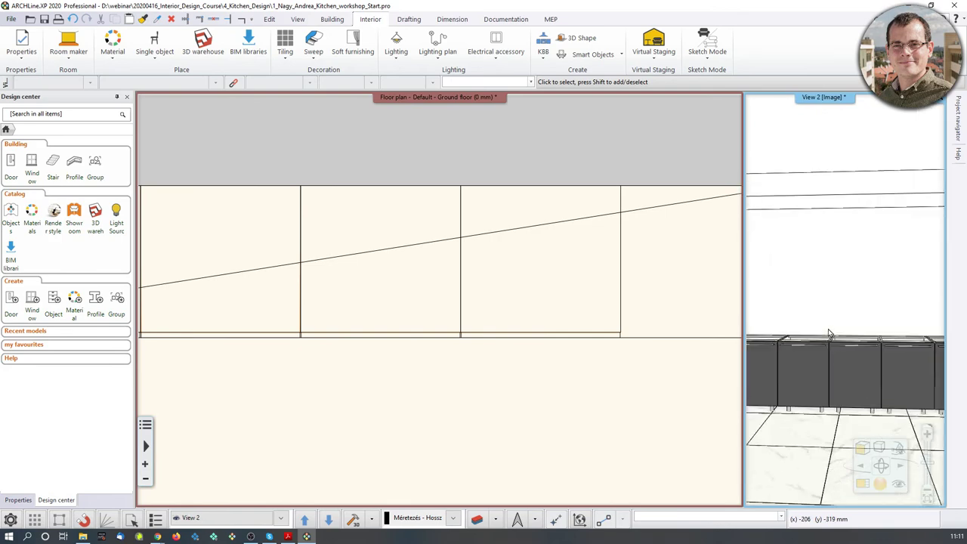
pyautogui.click(863, 484)
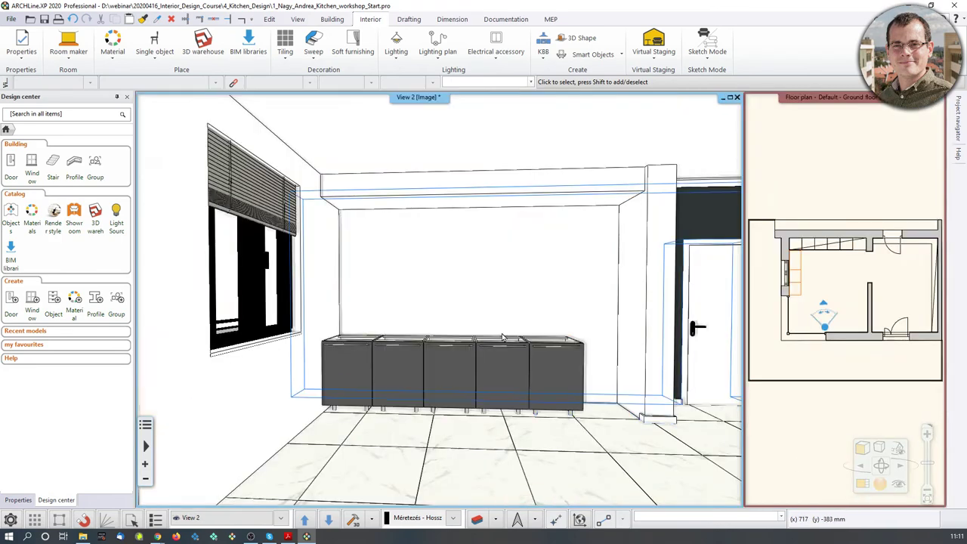
pyautogui.moveTo(503, 337); pyautogui.dragTo(473, 345, button='middle')
pyautogui.scroll(3, 450, 321)
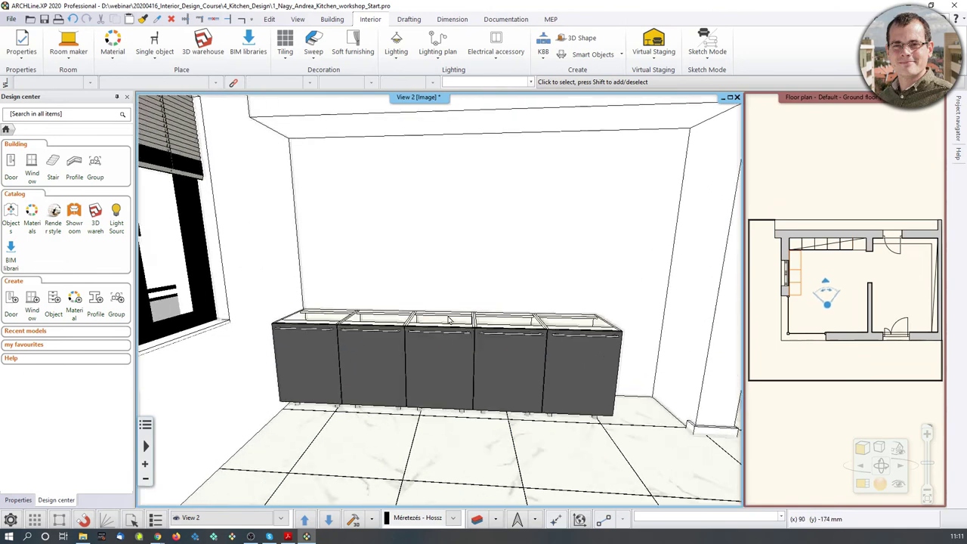
pyautogui.scroll(3, 452, 325)
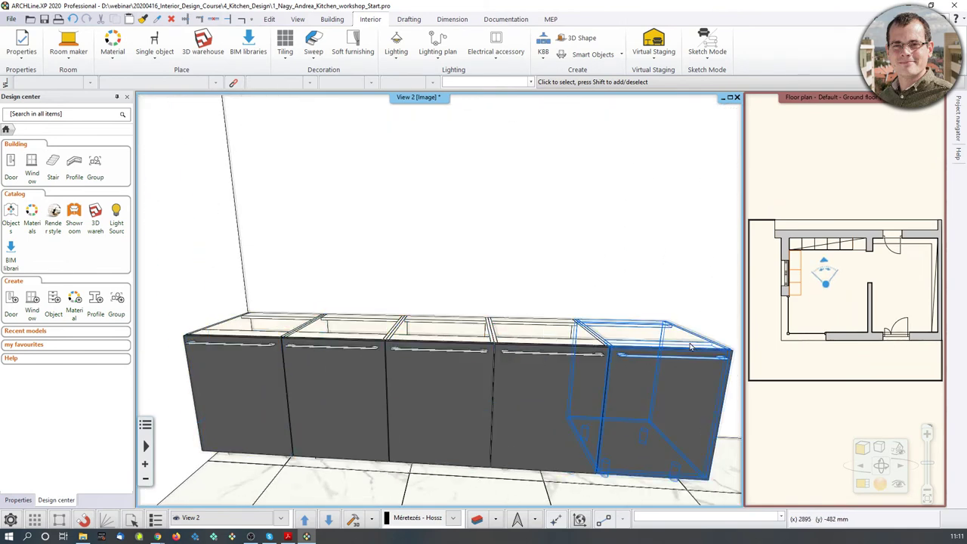
pyautogui.scroll(3, 602, 313)
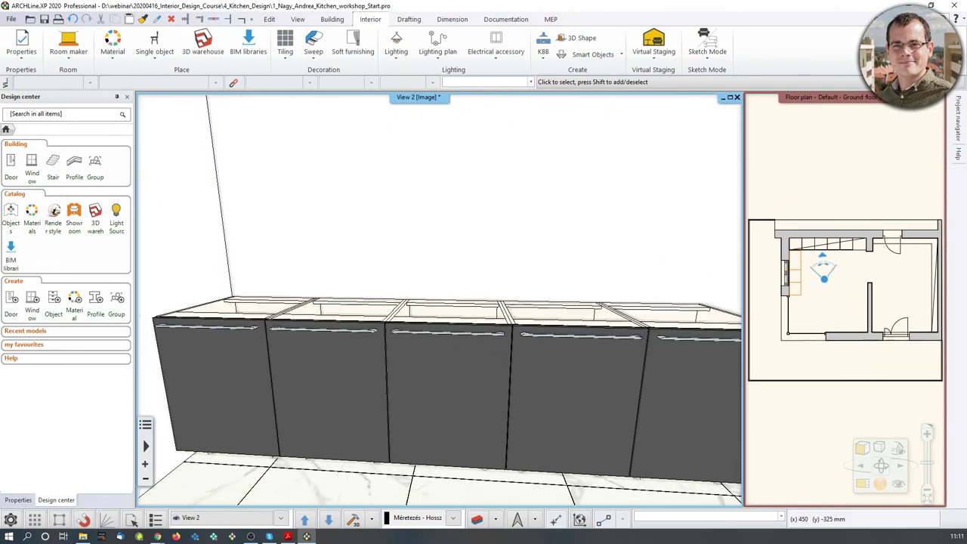
pyautogui.scroll(2, 456, 265)
pyautogui.scroll(-2, 458, 263)
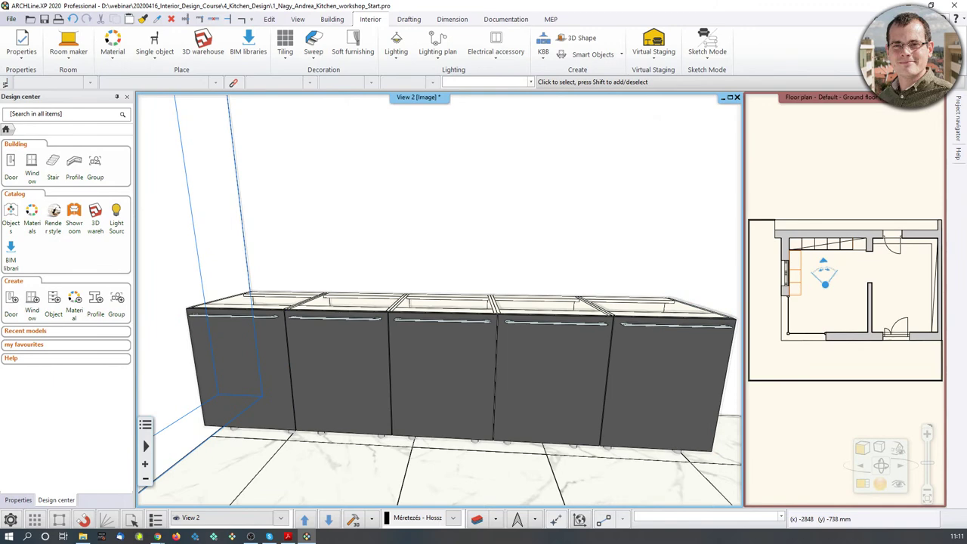
# - Delete the second base cabinet from the corner beside the window in the 3D view
pyautogui.moveTo(286, 385); pyautogui.dragTo(401, 370, button='middle')
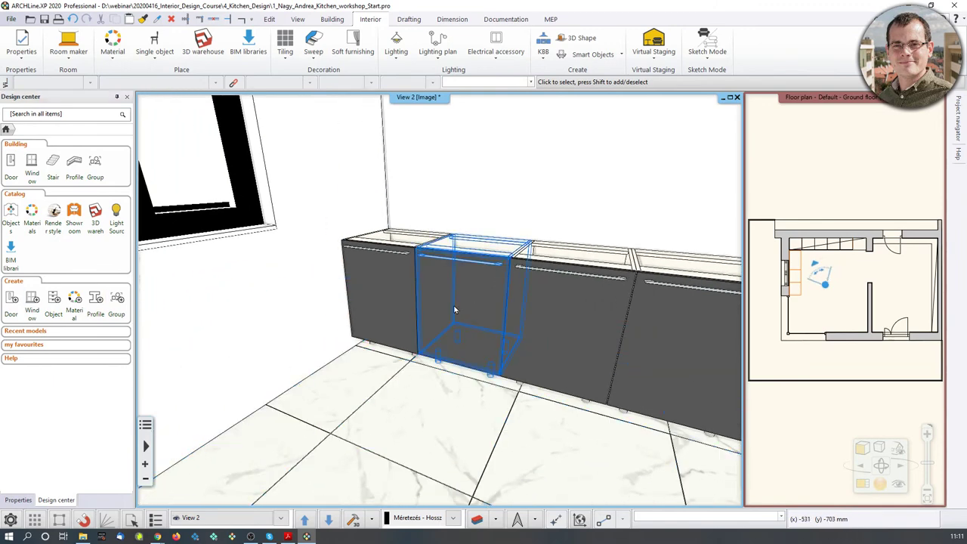
pyautogui.click(380, 268)
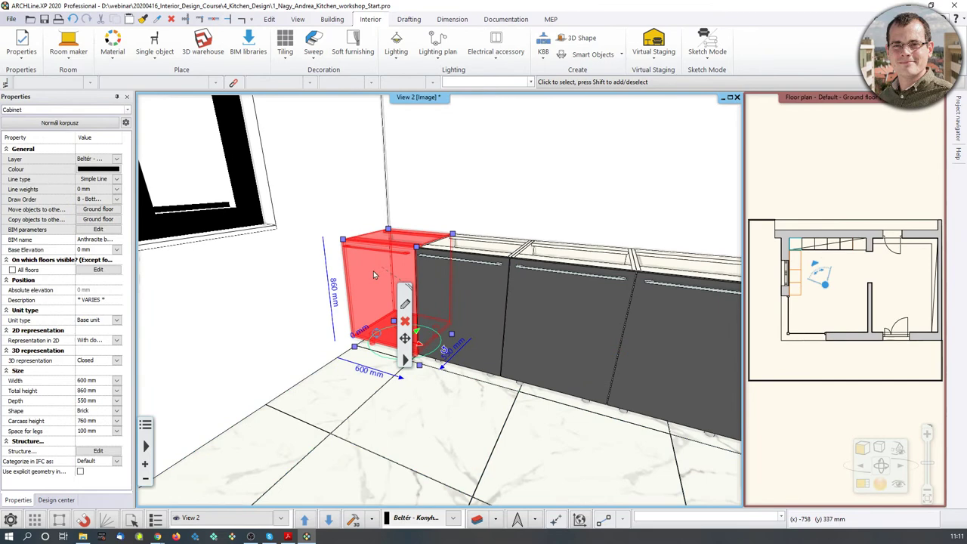
pyautogui.click(485, 292)
pyautogui.press('Delete')
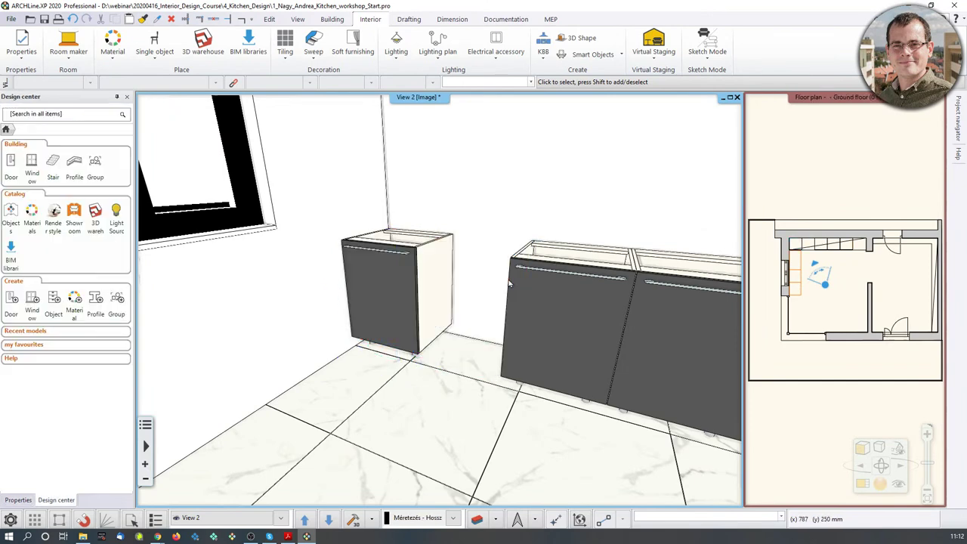
# - Show the corner cabinet in the enlarged floor plan, view its size settings in the cabinet editor, and close the editor without changes
pyautogui.click(409, 273)
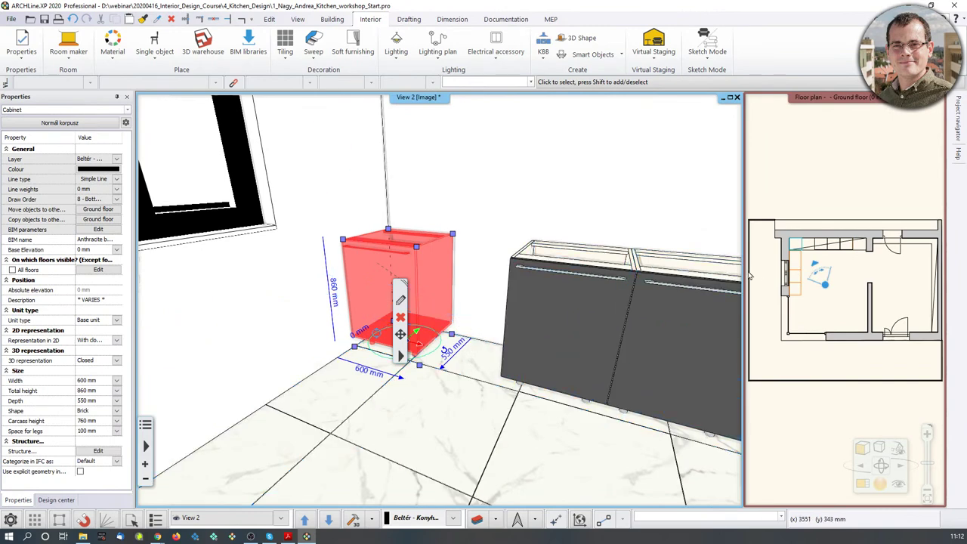
pyautogui.click(815, 261)
pyautogui.click(862, 484)
pyautogui.scroll(6, 336, 151)
pyautogui.moveTo(337, 151); pyautogui.dragTo(418, 279, button='middle')
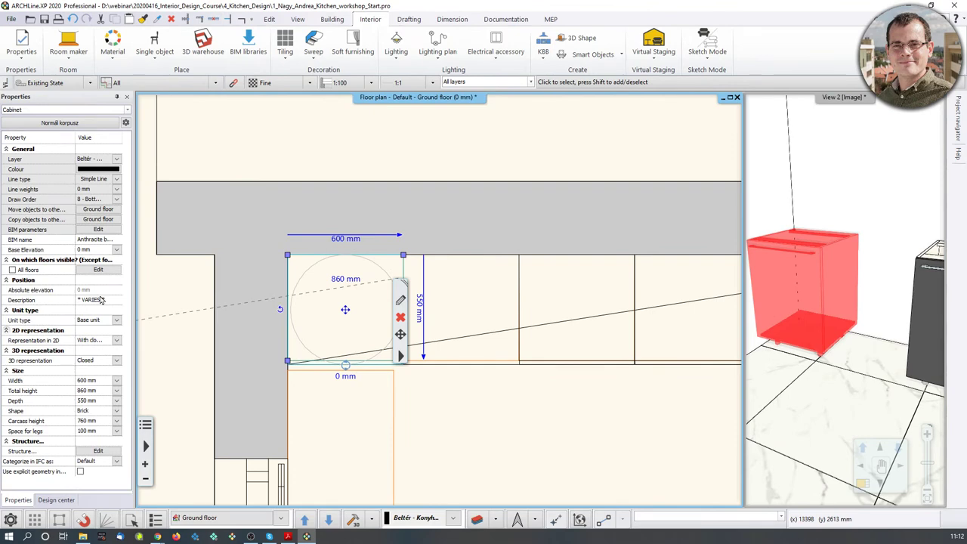
pyautogui.click(403, 301)
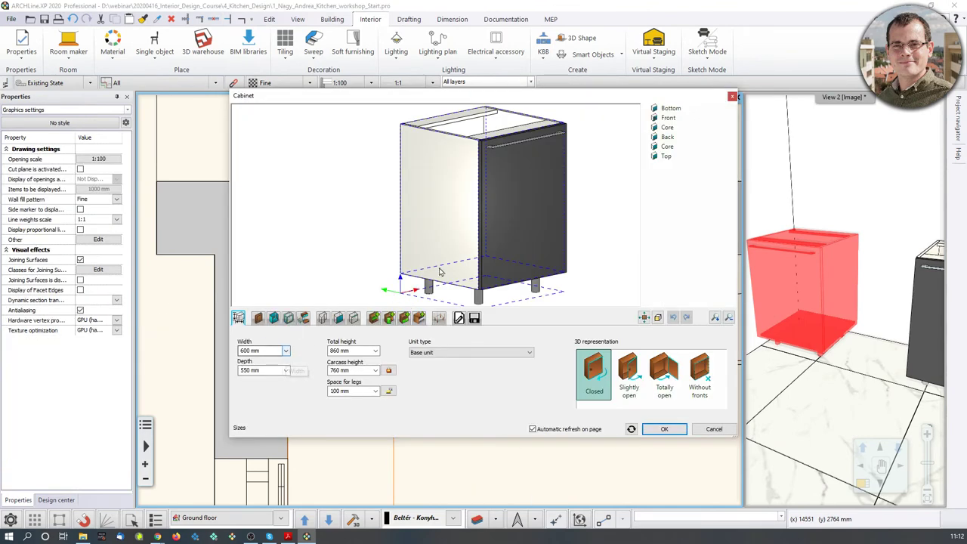
pyautogui.click(733, 98)
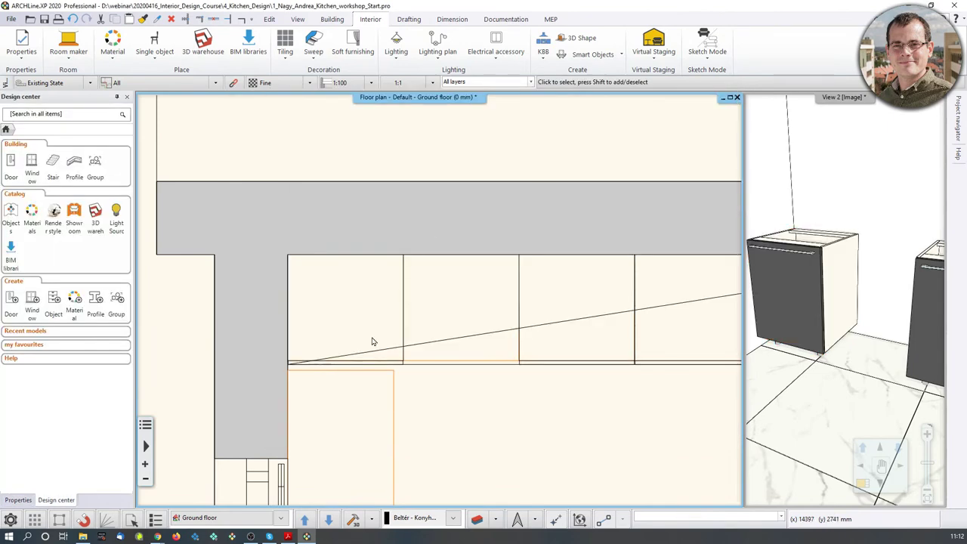
# - Try widening the corner cabinet to 1200 mm away from the wall corner, and undo the width change
pyautogui.click(402, 328)
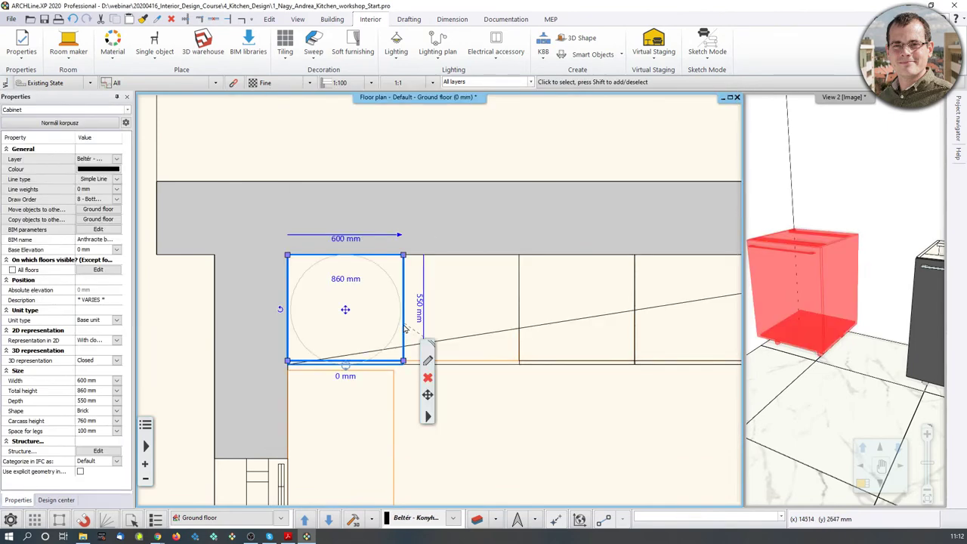
pyautogui.click(341, 238)
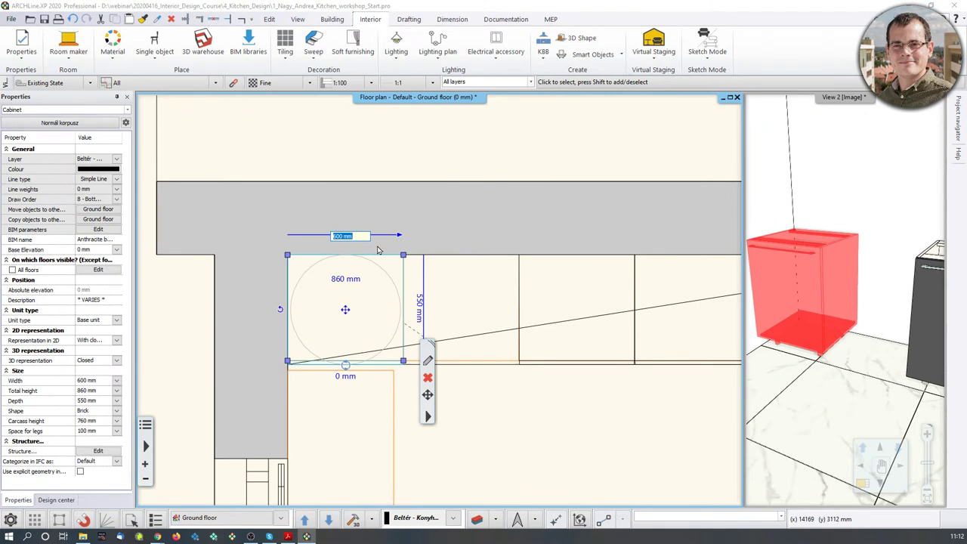
pyautogui.write('9')
pyautogui.press('Return')
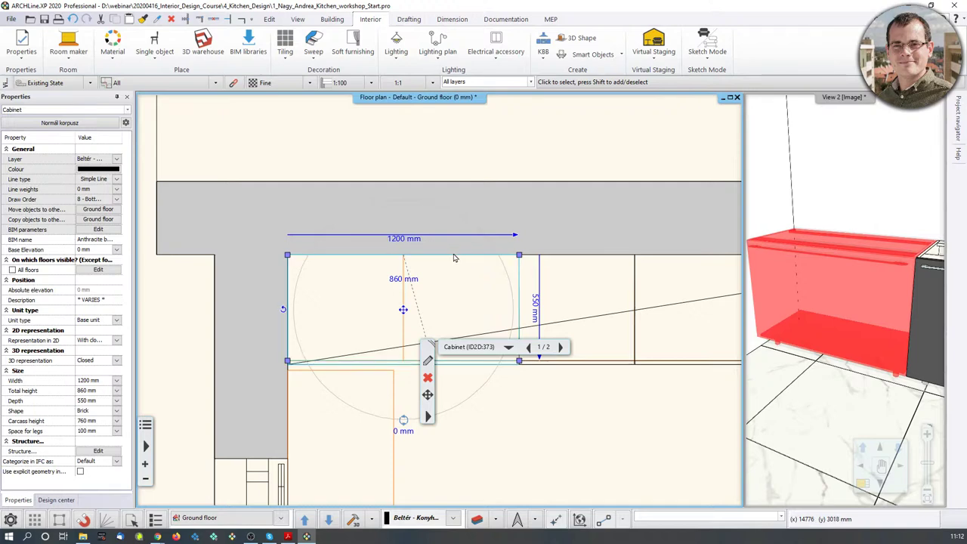
pyautogui.hotkey('ctrl', 'z')
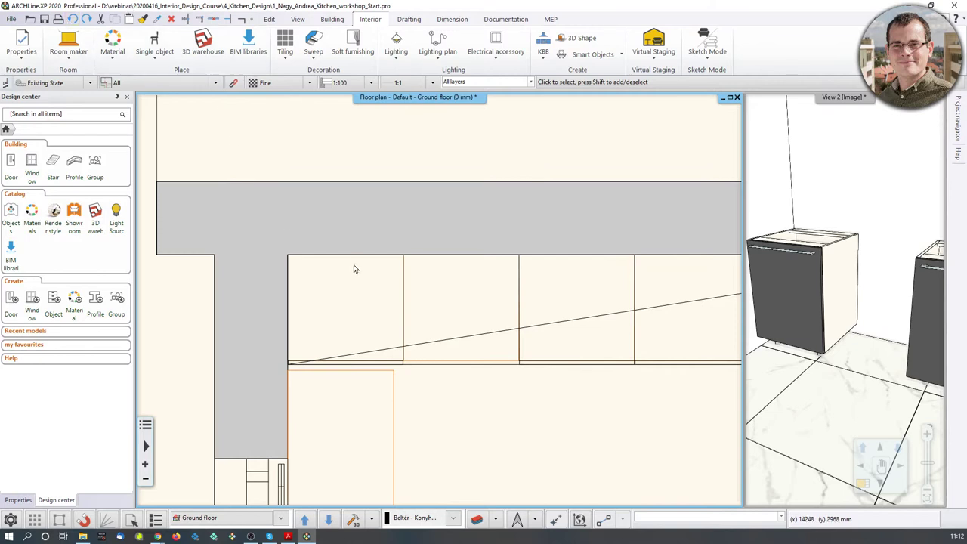
# - Reverse the corner cabinet's width direction so it grows toward the window wall, and set its width to 1200 mm
pyautogui.click(400, 295)
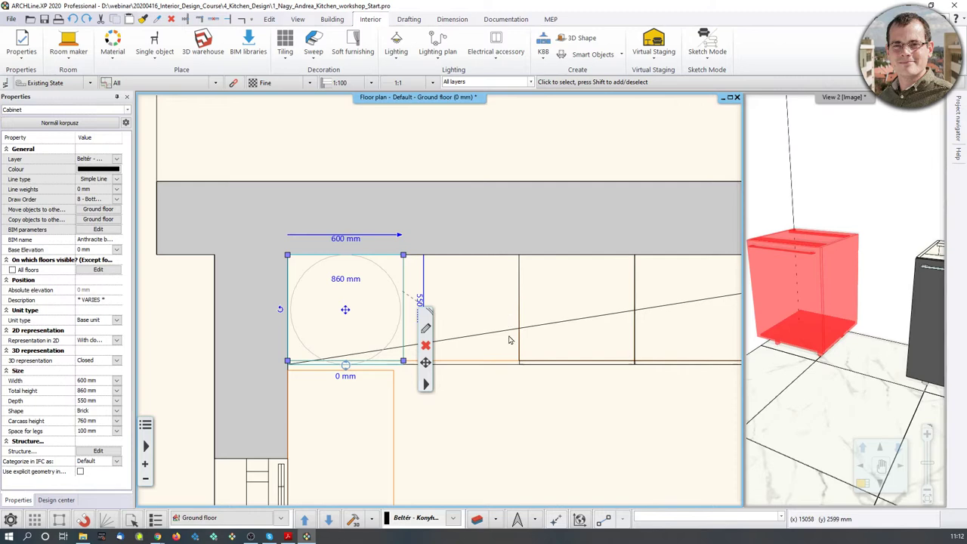
pyautogui.click(401, 239)
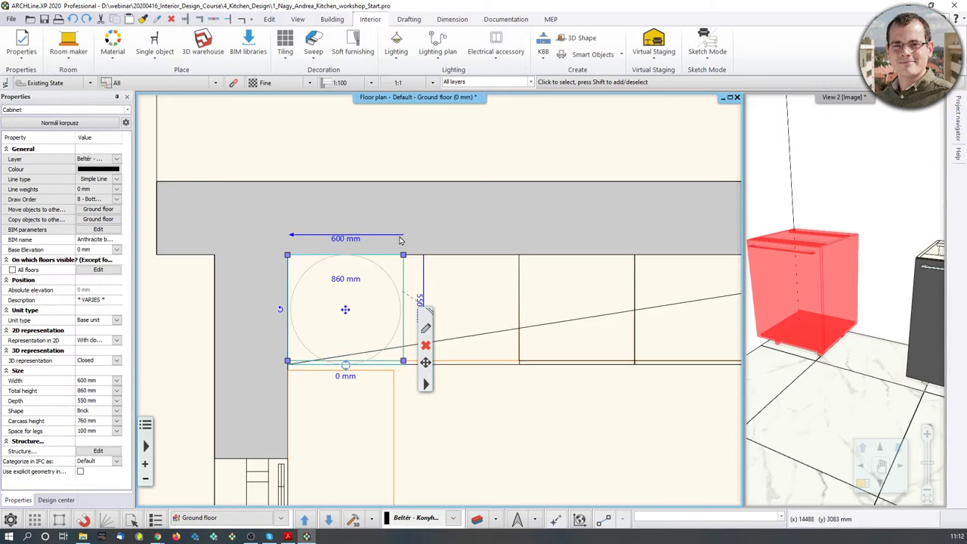
pyautogui.click(291, 235)
pyautogui.click(337, 240)
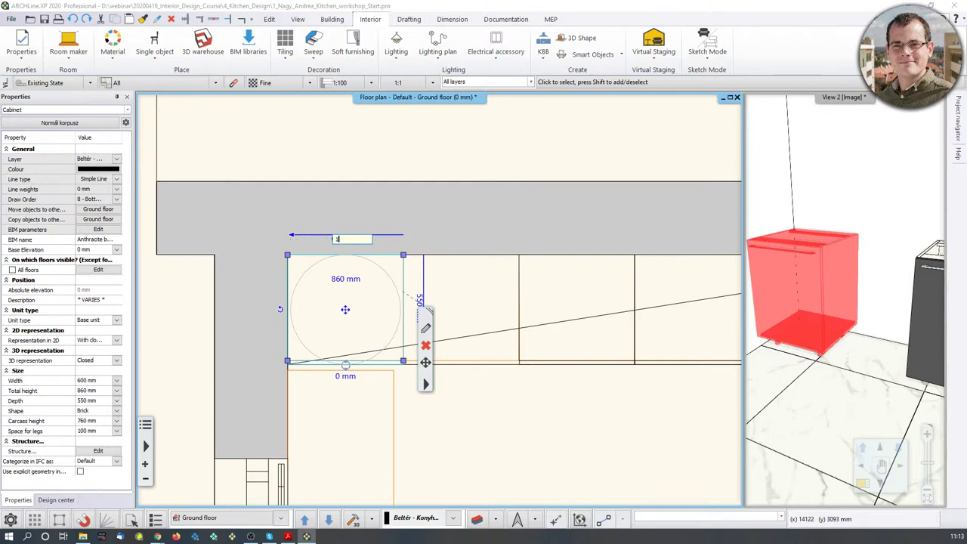
pyautogui.write('1200')
pyautogui.press('Return')
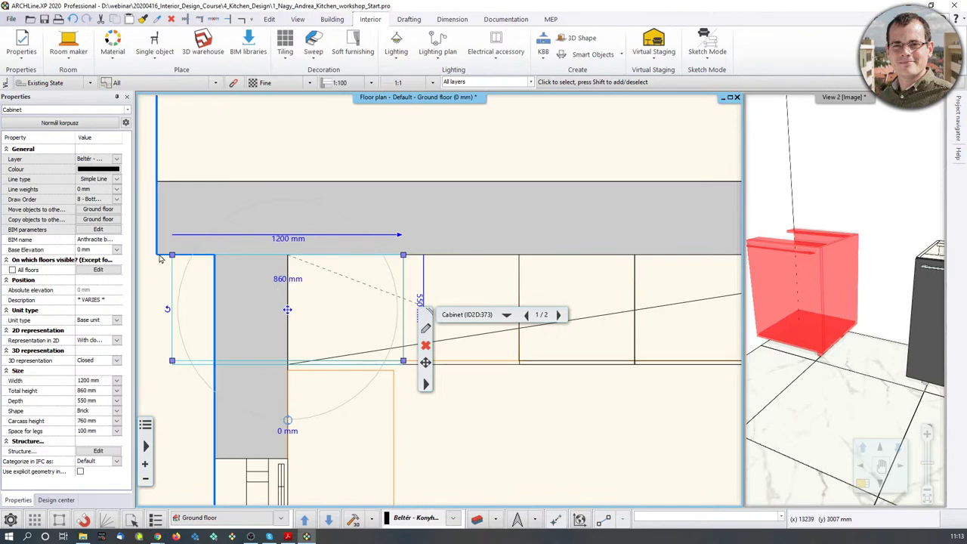
# - Move the widened cabinet 600 mm out of the wall so its back corner sits on the inner wall corner, and deselect it
pyautogui.click(197, 262)
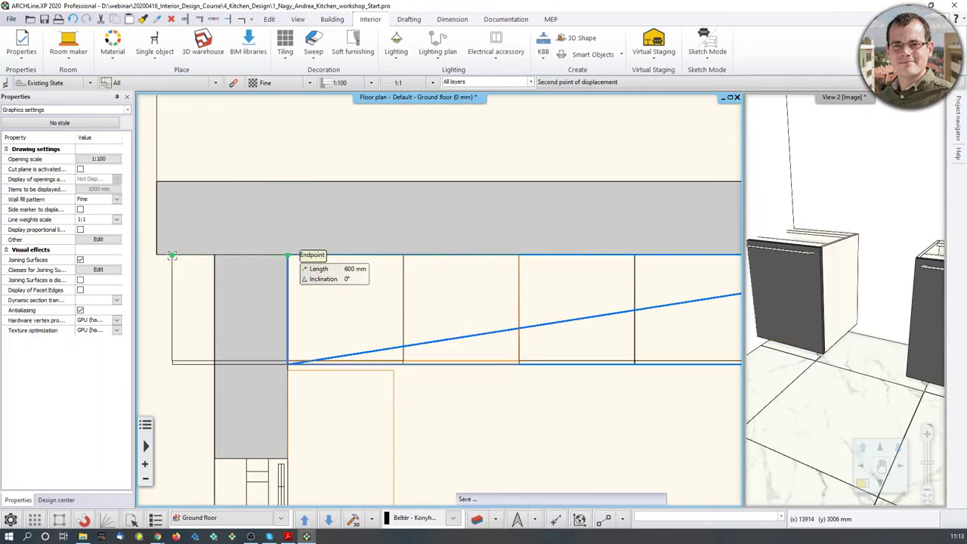
pyautogui.click(287, 255)
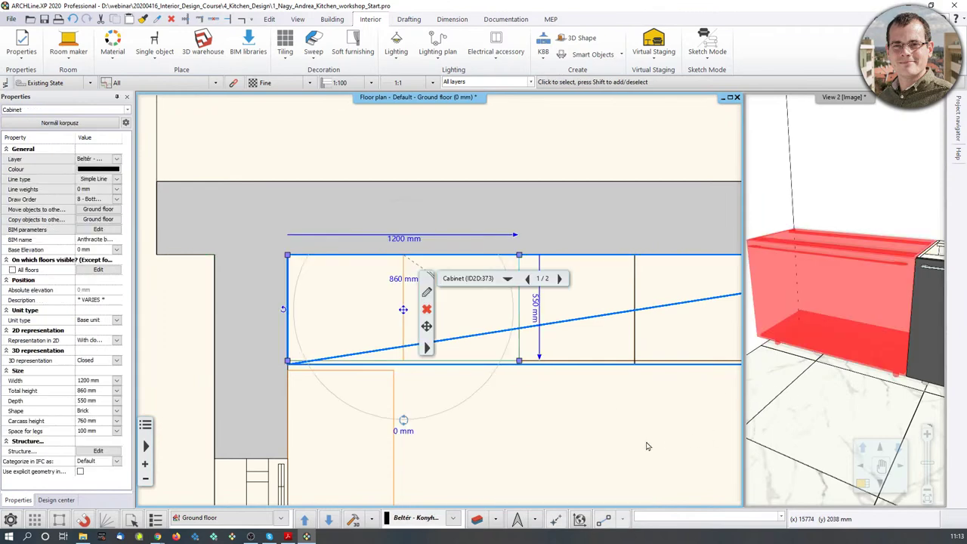
pyautogui.click(600, 445)
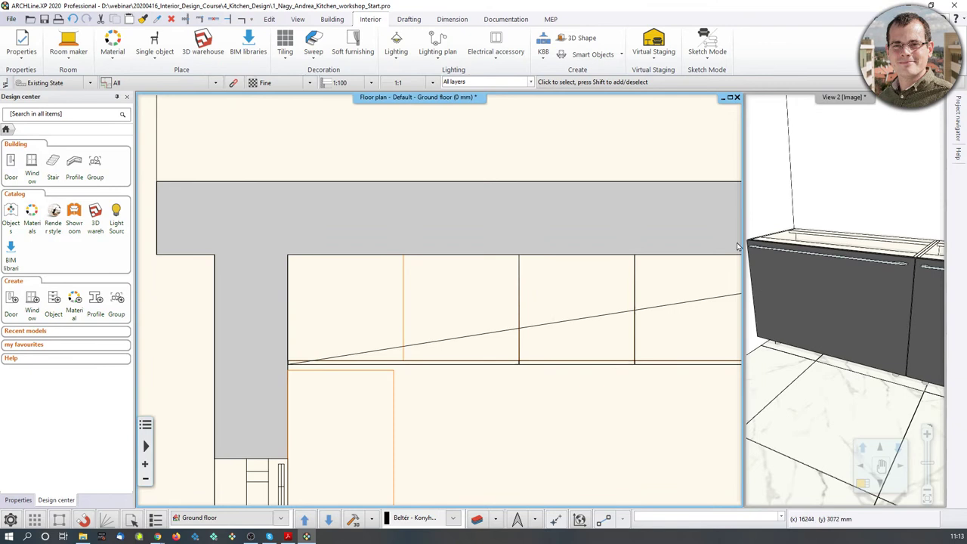
# - Open the 1200 mm corner cabinet for editing and remove its full-width door
pyautogui.click(383, 362)
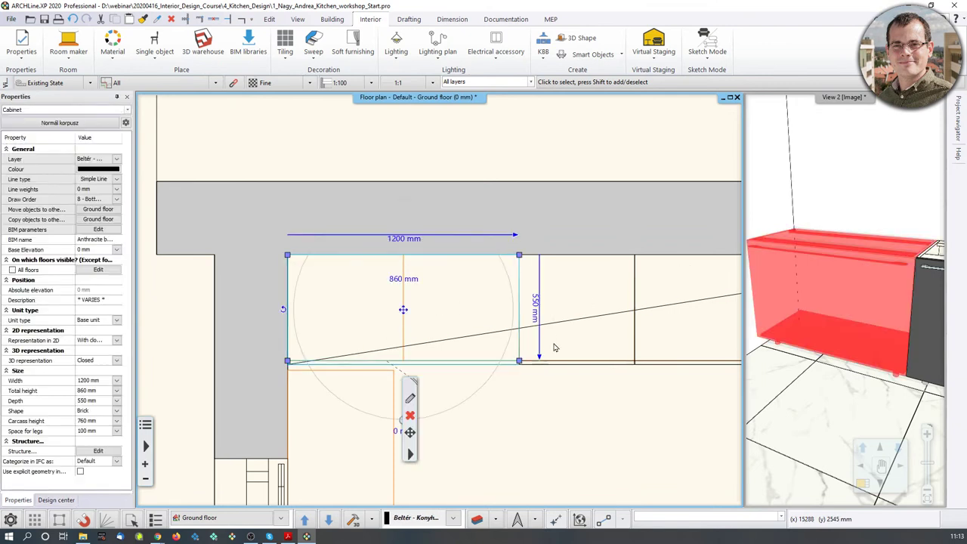
pyautogui.click(409, 401)
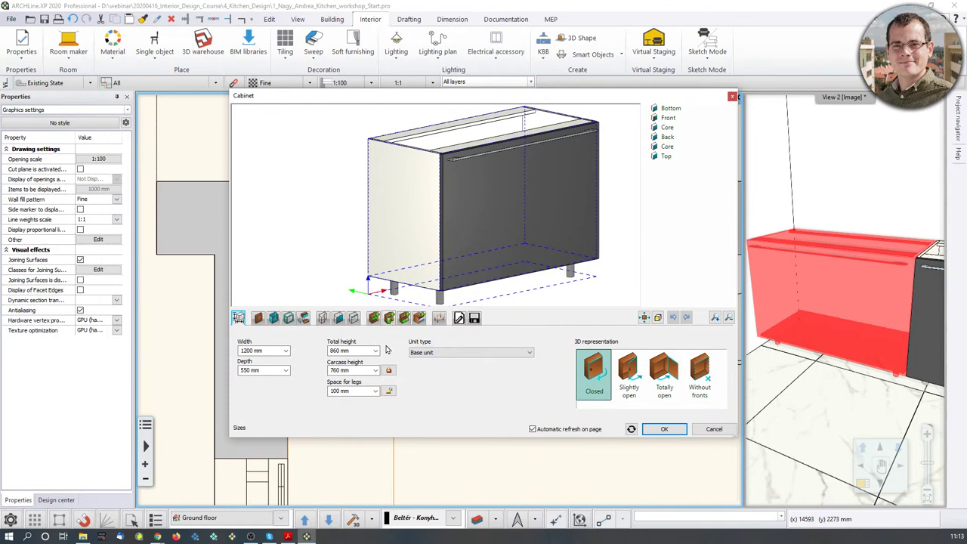
pyautogui.click(389, 318)
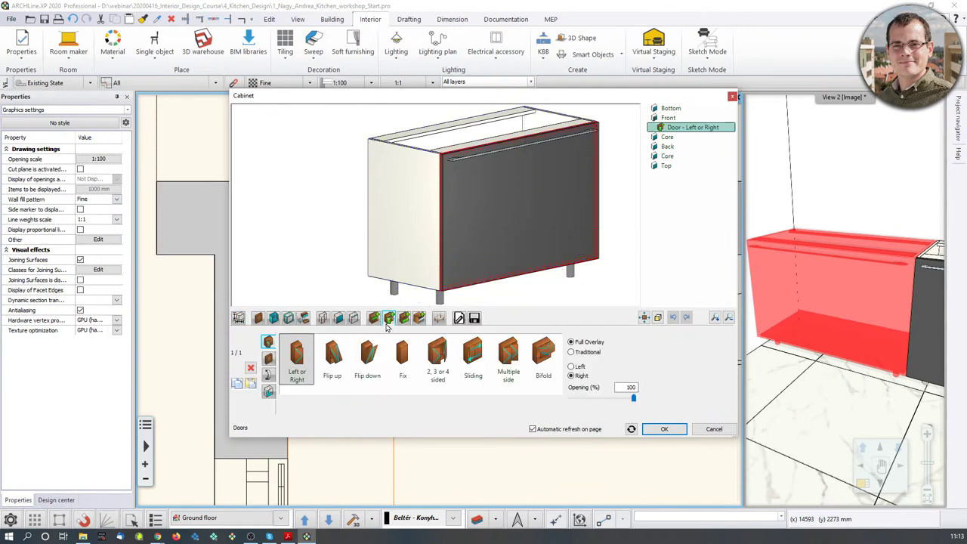
pyautogui.click(250, 368)
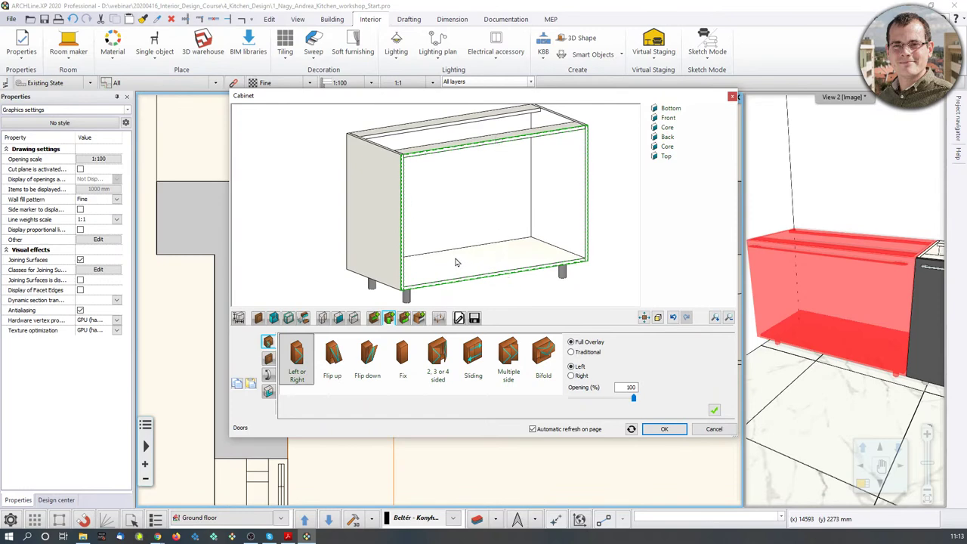
# - Add a single vertical divider to the cabinet front with a 600 mm left opening, and make it Only division instead of a shelf
pyautogui.click(372, 320)
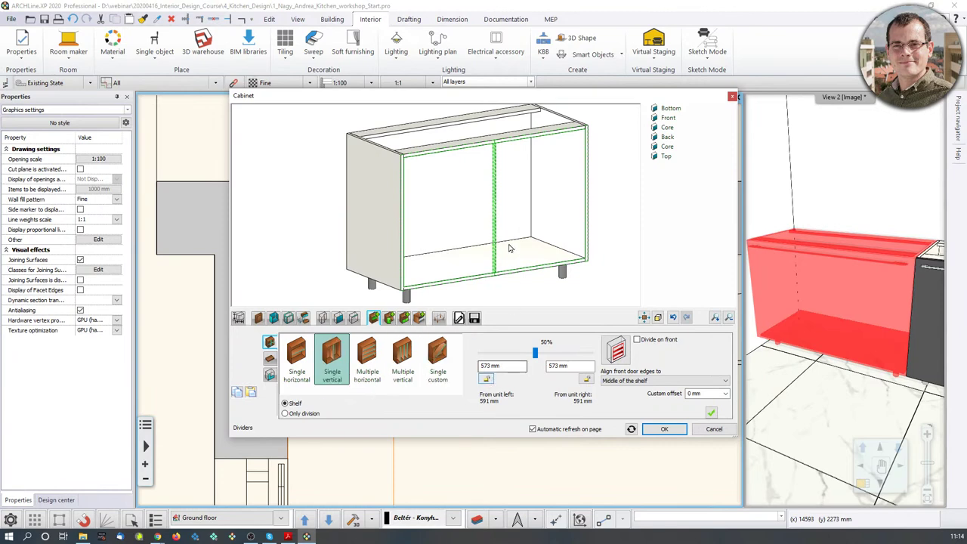
pyautogui.doubleClick(490, 366)
pyautogui.write('600')
pyautogui.press('Return')
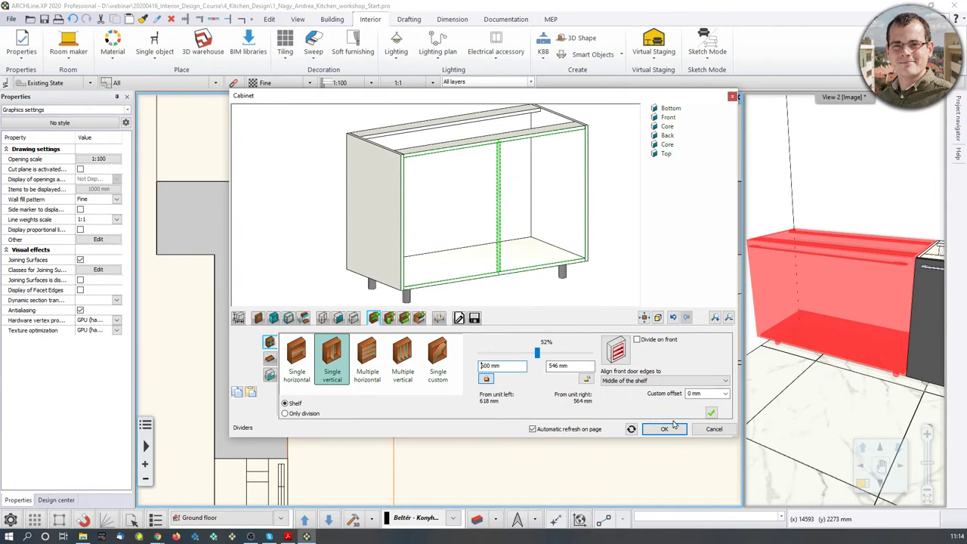
pyautogui.click(711, 412)
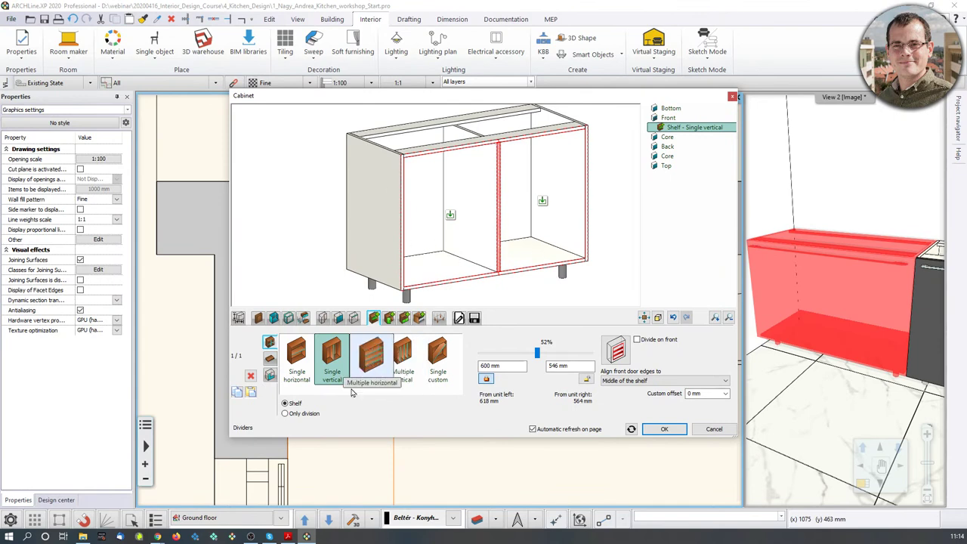
pyautogui.click(286, 413)
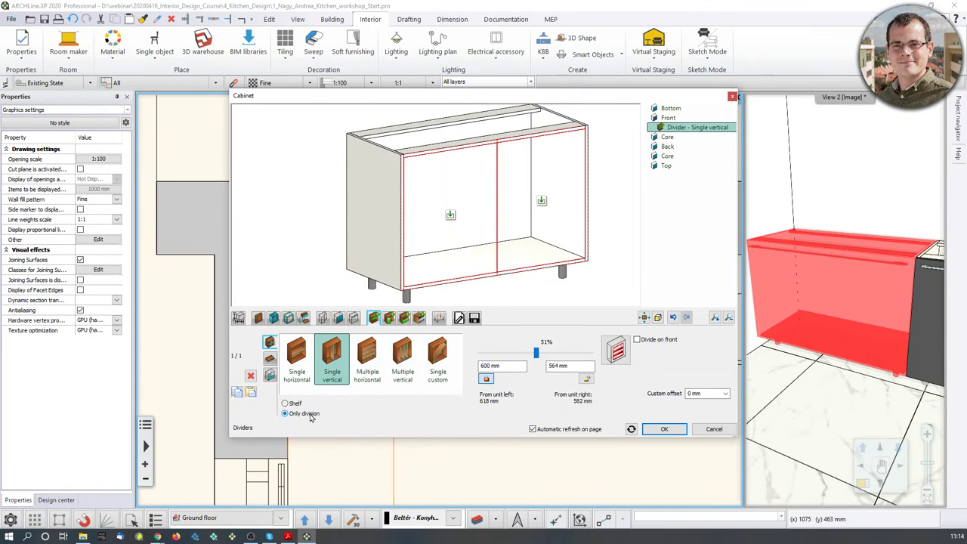
# - Fit a full-overlay Left or Right door on the cabinet's right-hand compartment and set its opening side to Right
pyautogui.moveTo(537, 250); pyautogui.dragTo(479, 231)
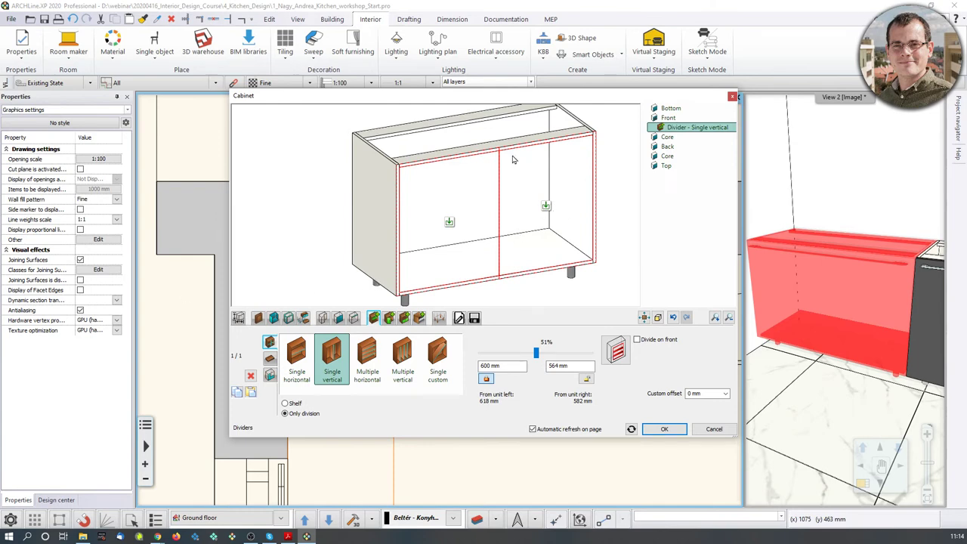
pyautogui.click(546, 206)
pyautogui.click(546, 206)
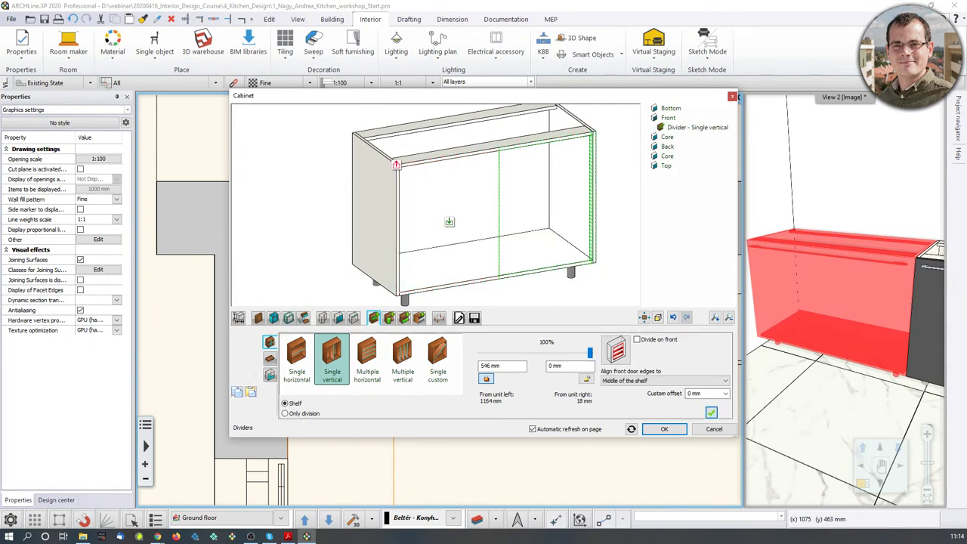
pyautogui.click(389, 318)
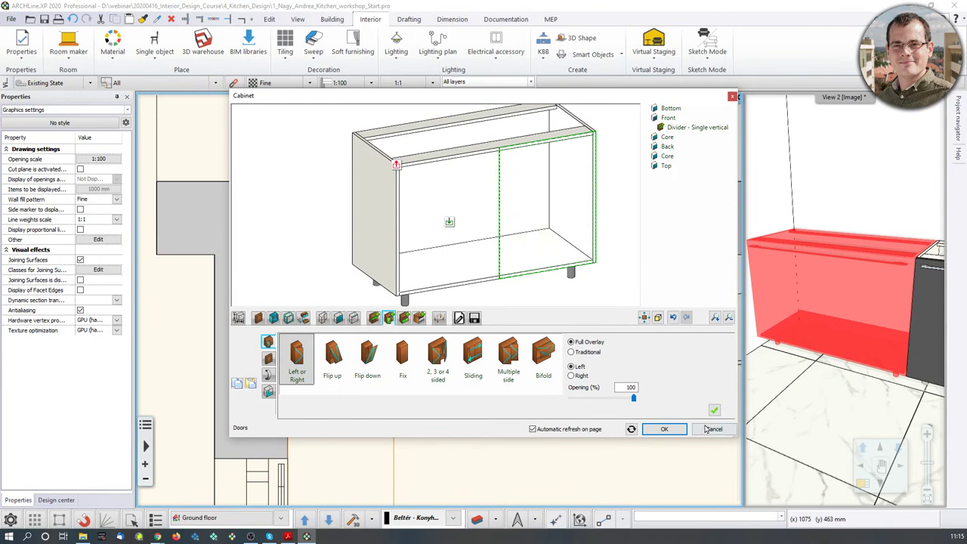
pyautogui.click(503, 222)
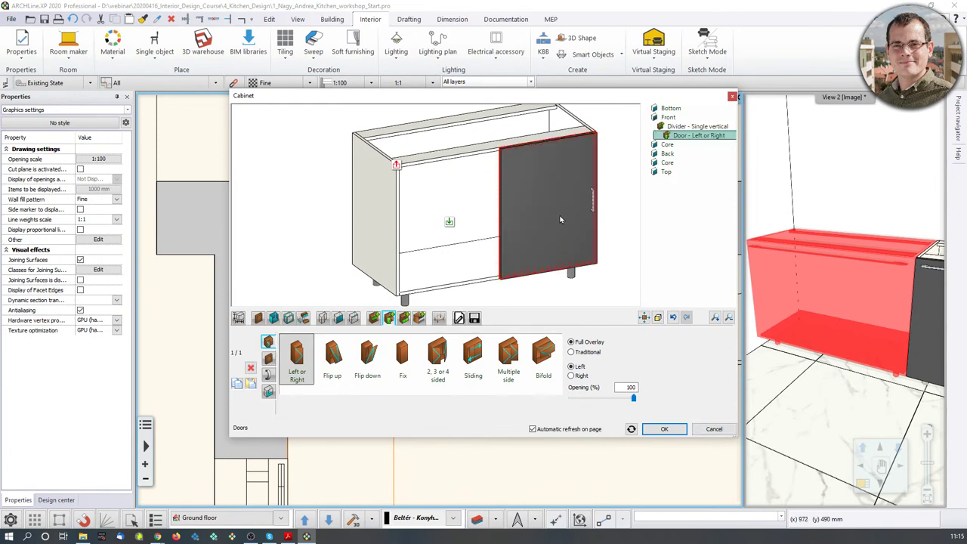
pyautogui.click(572, 376)
# - Give the new door's handle a custom top-centre position and make it stretched
pyautogui.click(269, 377)
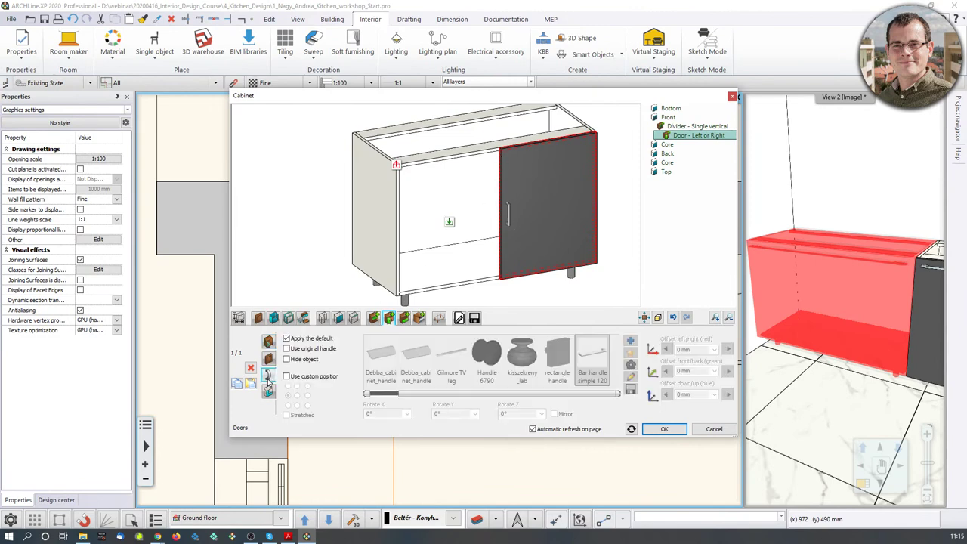
pyautogui.click(288, 377)
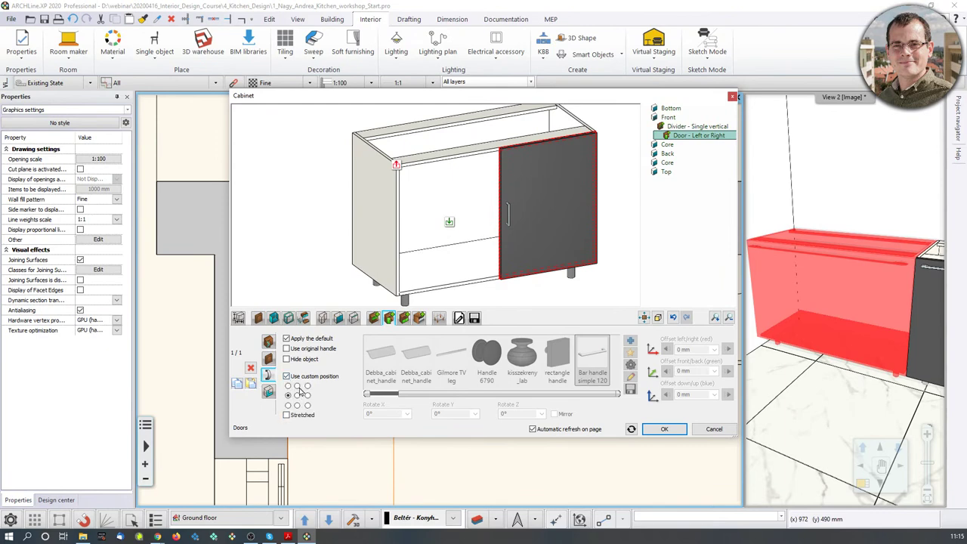
pyautogui.click(297, 386)
pyautogui.click(287, 416)
# - Close the cabinet's left-hand compartment with a Fix door in full overlay
pyautogui.click(453, 242)
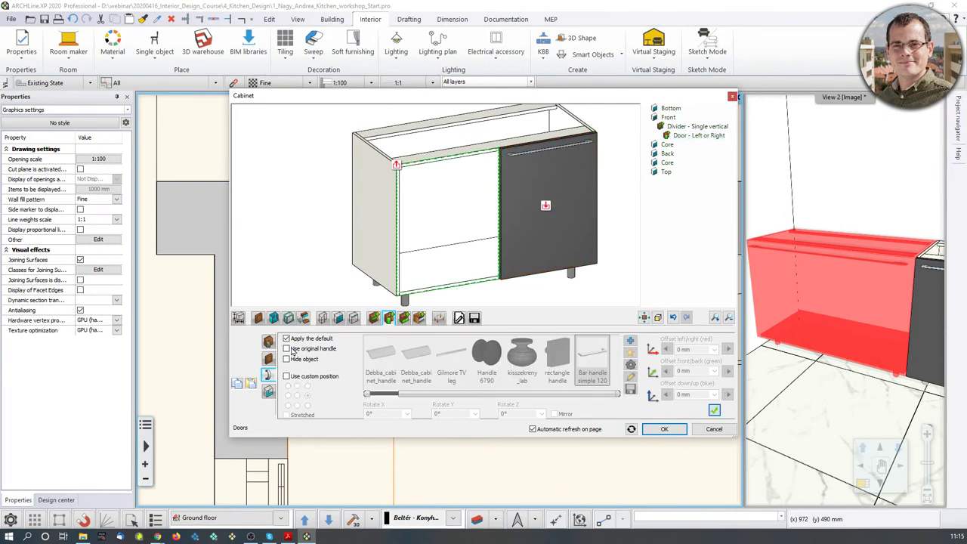
pyautogui.click(268, 341)
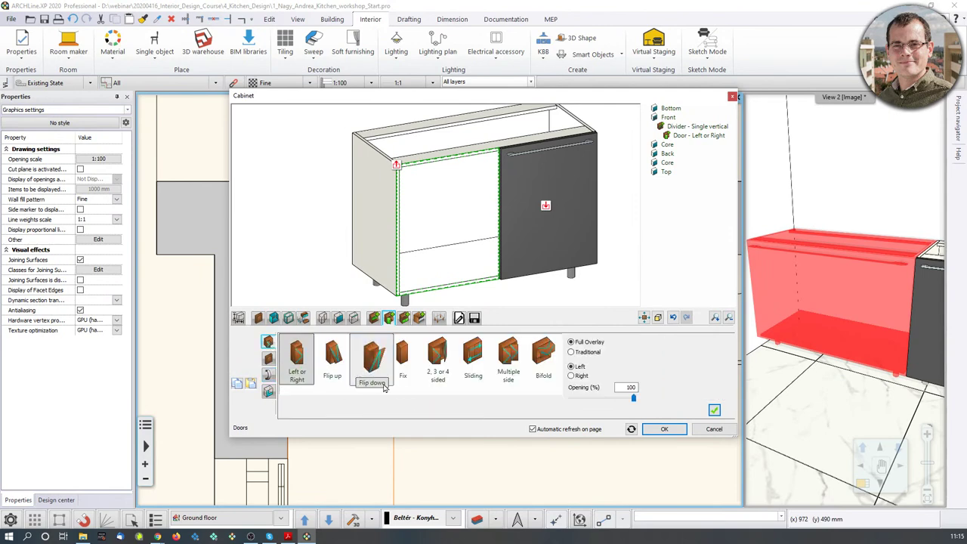
pyautogui.click(402, 361)
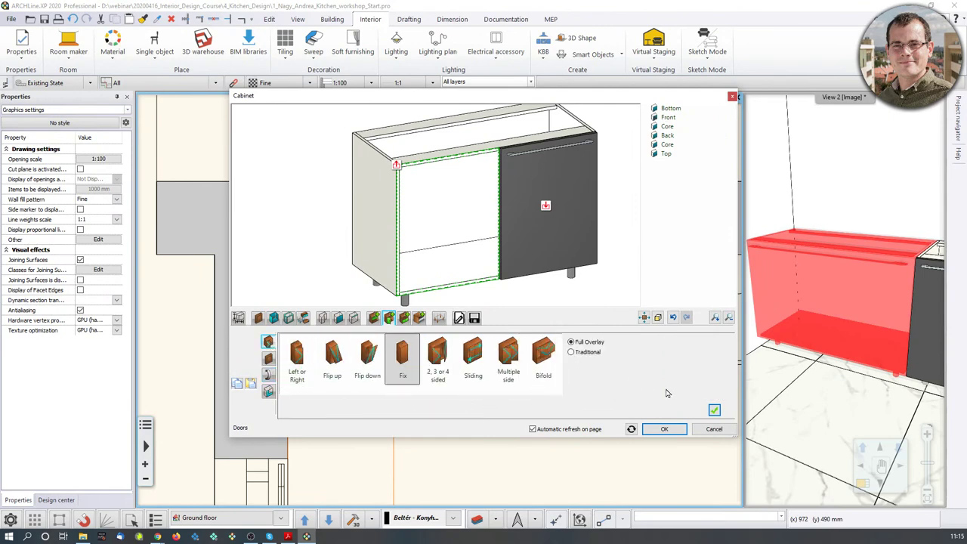
pyautogui.click(714, 411)
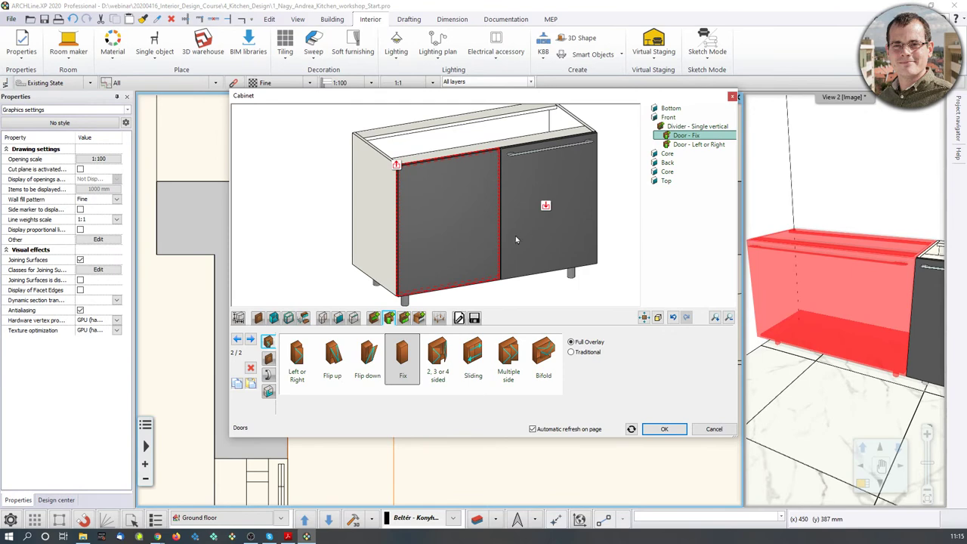
# - Save the modified cabinet as a new library item named Anthracite corner base cabinet, and apply the changes to the placed corner unit
pyautogui.moveTo(520, 206); pyautogui.dragTo(506, 278)
pyautogui.scroll(2, 449, 234)
pyautogui.moveTo(520, 222); pyautogui.dragTo(486, 195)
pyautogui.scroll(-3, 485, 198)
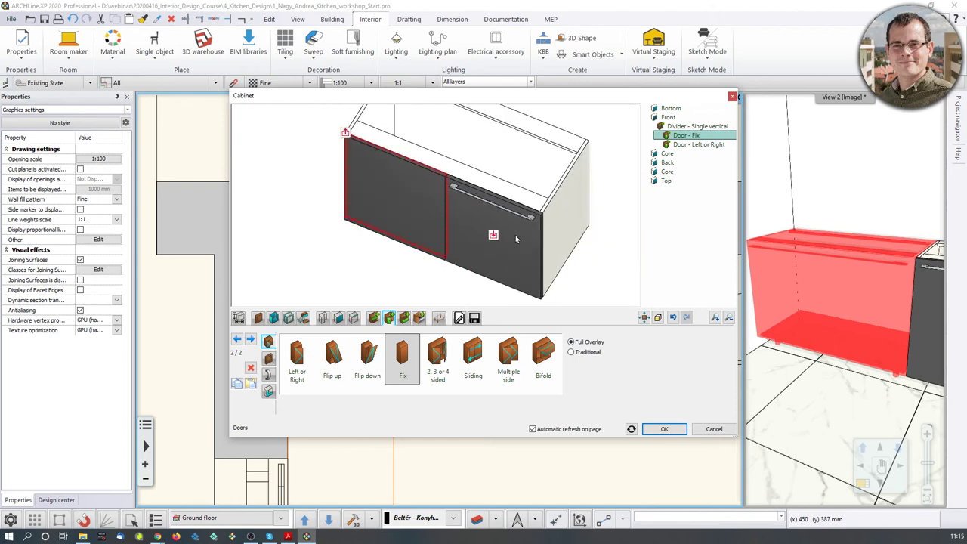
pyautogui.moveTo(517, 239); pyautogui.dragTo(498, 234)
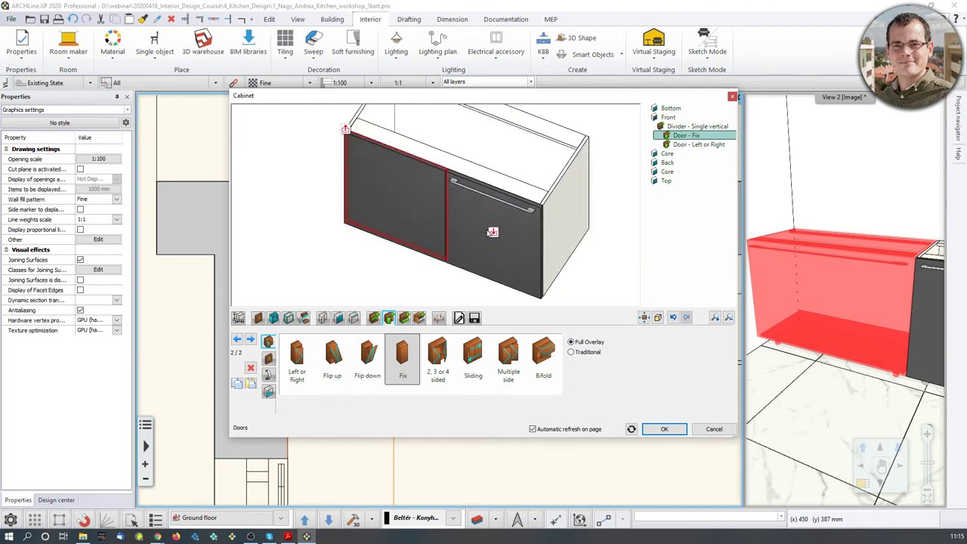
pyautogui.moveTo(520, 164); pyautogui.dragTo(454, 182)
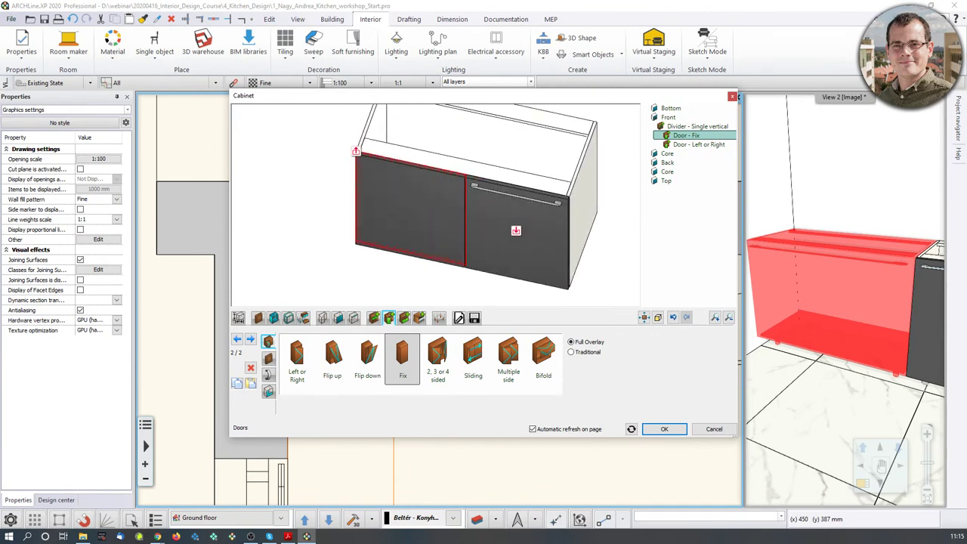
pyautogui.click(475, 319)
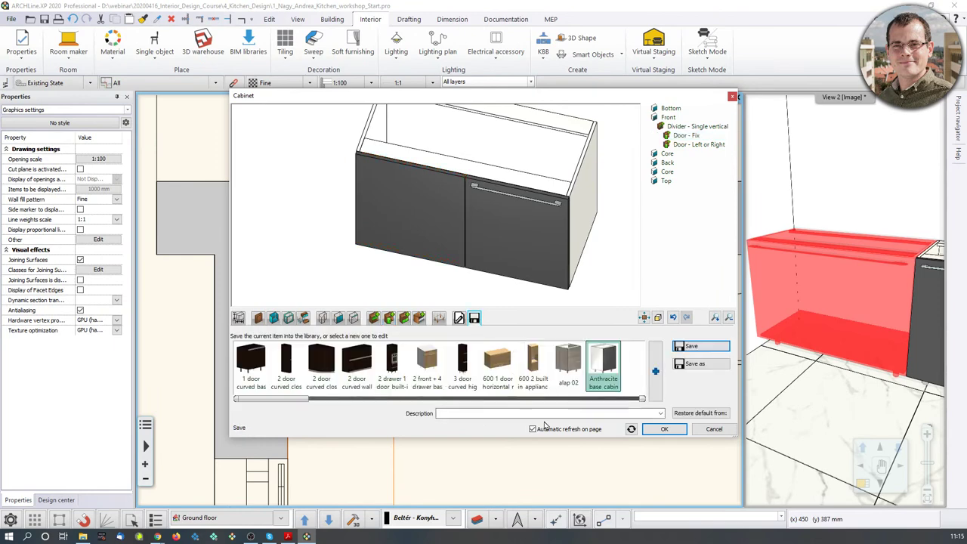
pyautogui.click(695, 346)
pyautogui.click(695, 364)
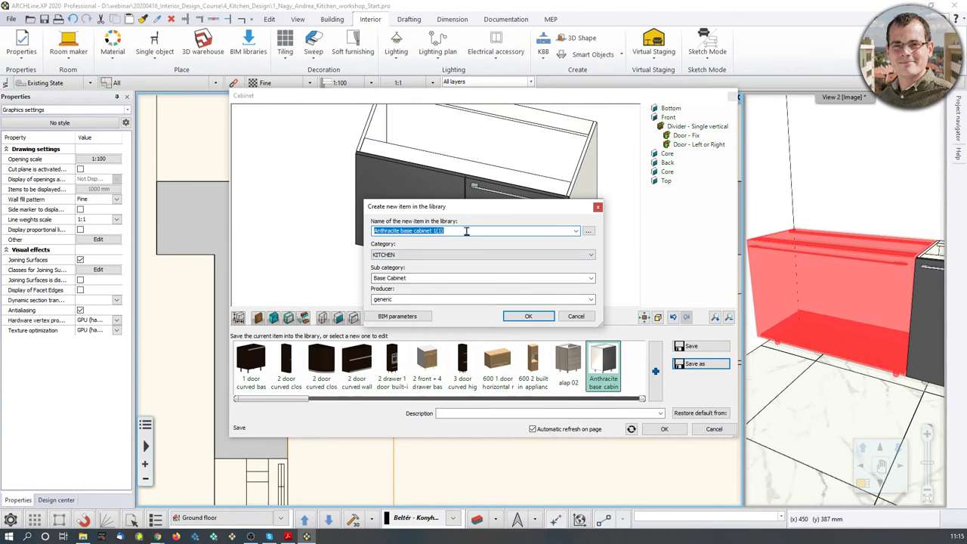
pyautogui.moveTo(466, 231); pyautogui.dragTo(400, 254)
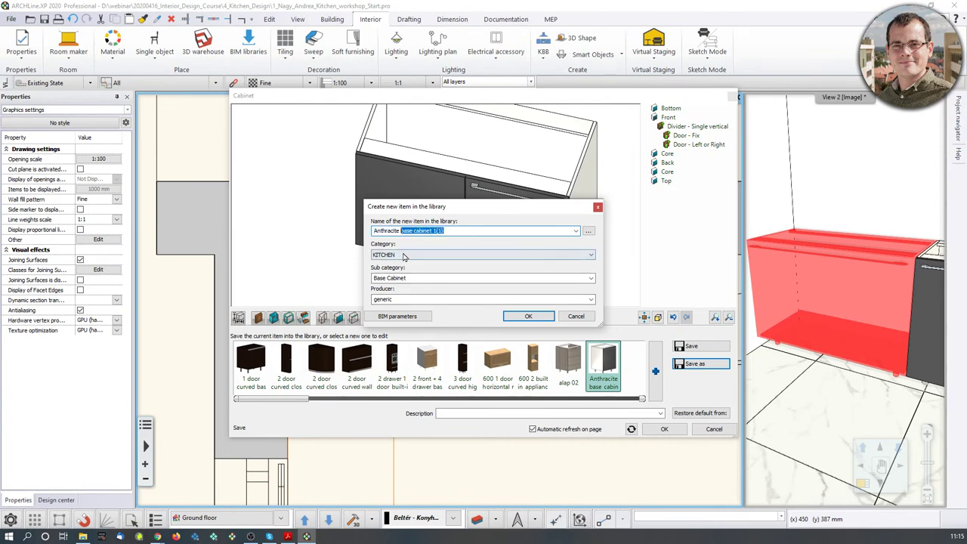
pyautogui.write('corner base c')
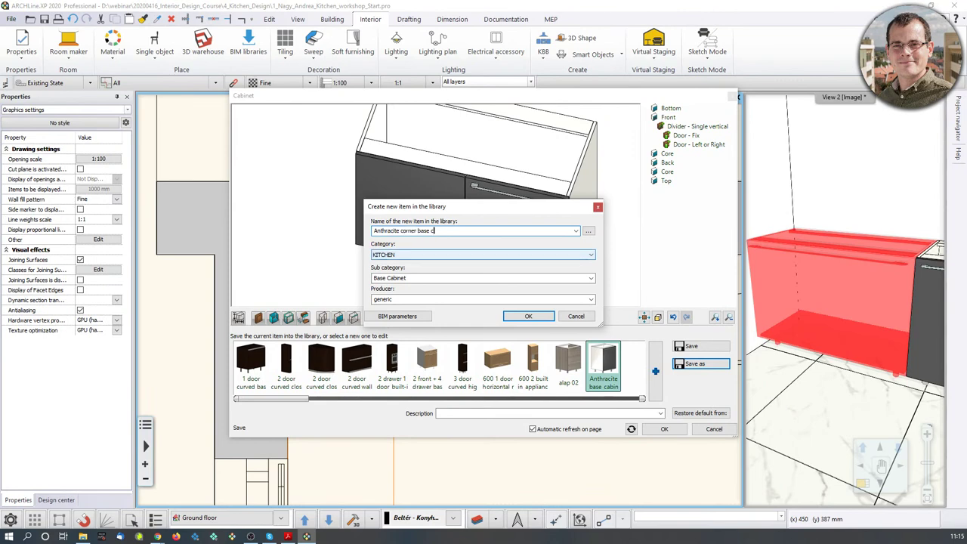
pyautogui.click(376, 278)
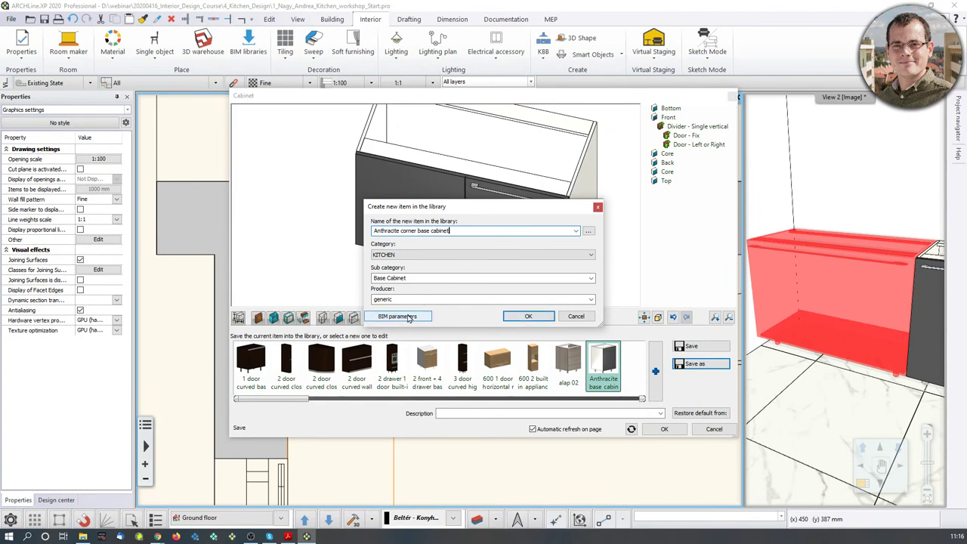
pyautogui.click(527, 317)
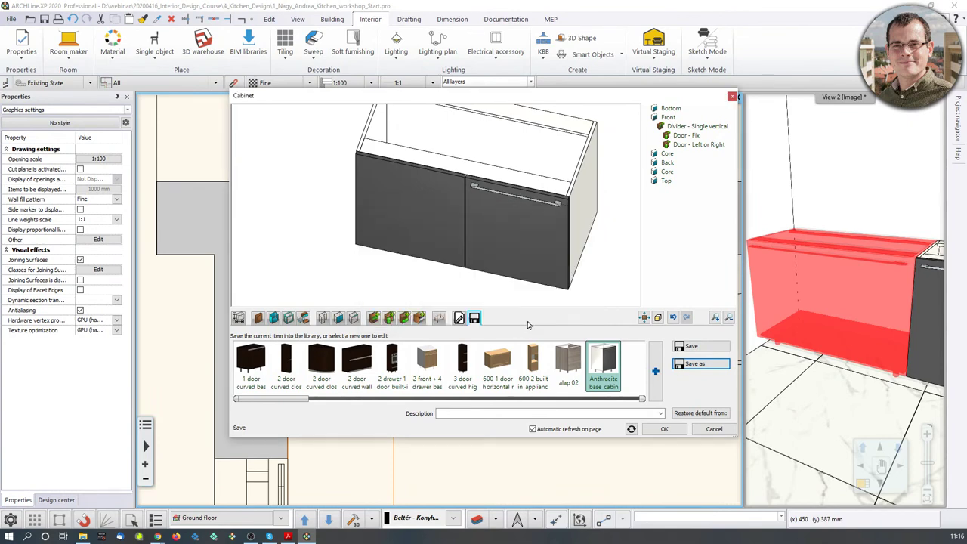
pyautogui.click(664, 430)
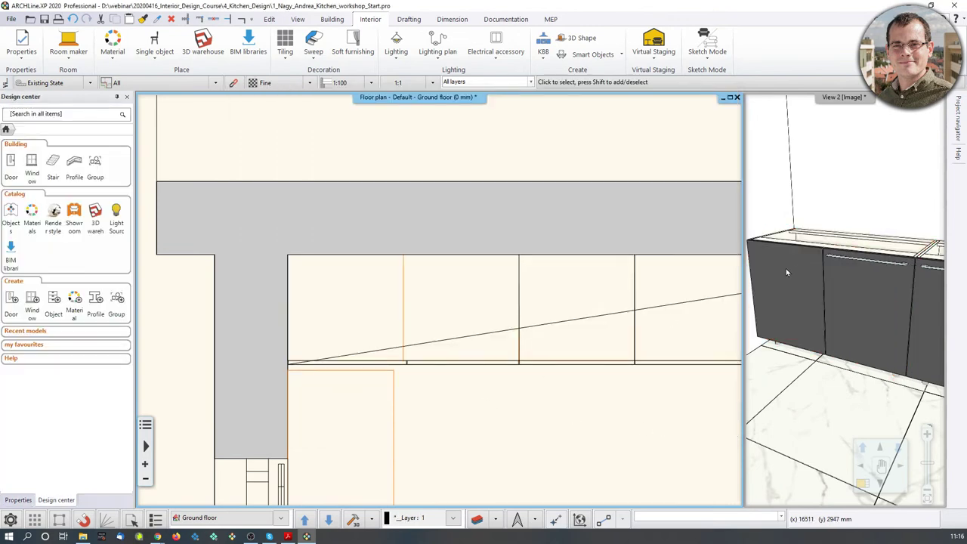
# - Set the corner cabinet's 3D representation to Totally open and inspect its opened front and interior in the 3D view
pyautogui.scroll(-2, 823, 291)
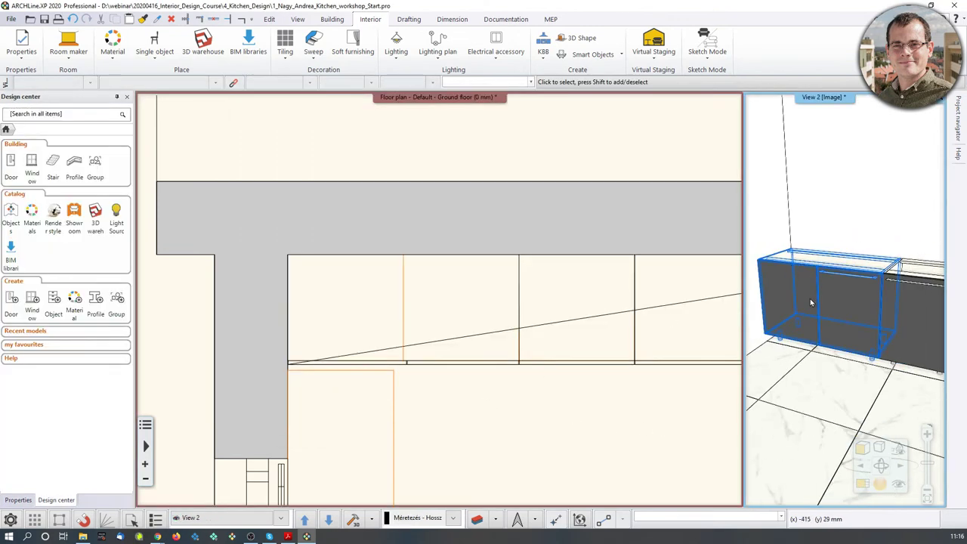
pyautogui.click(825, 300)
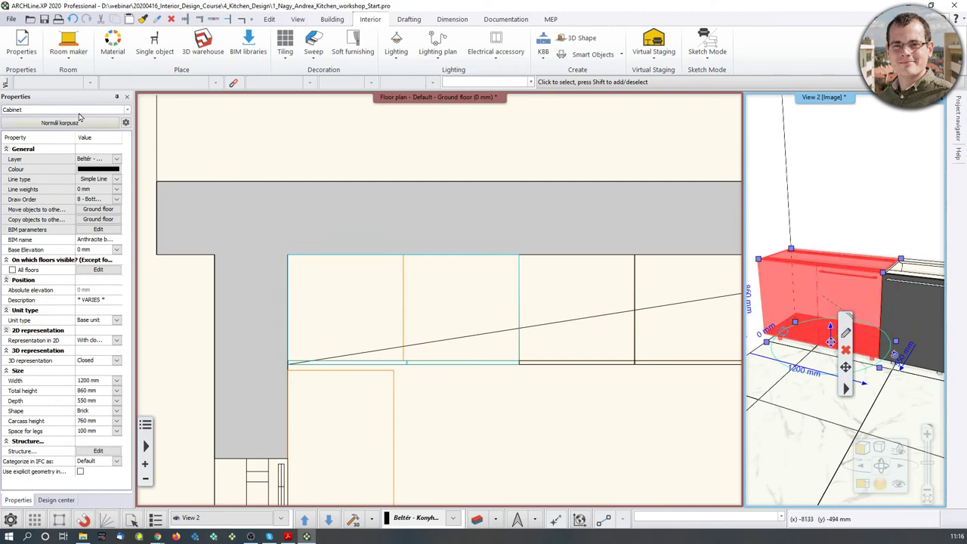
pyautogui.click(117, 361)
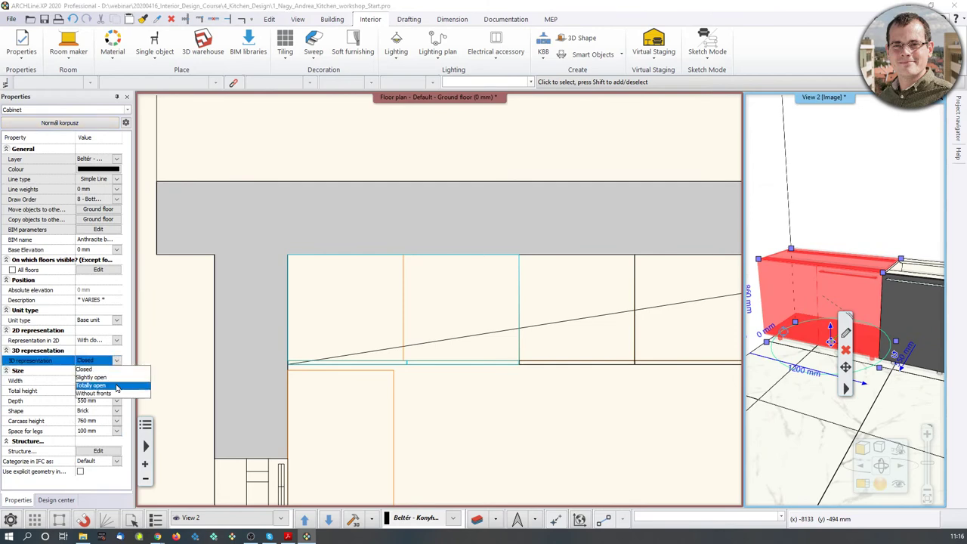
pyautogui.click(117, 388)
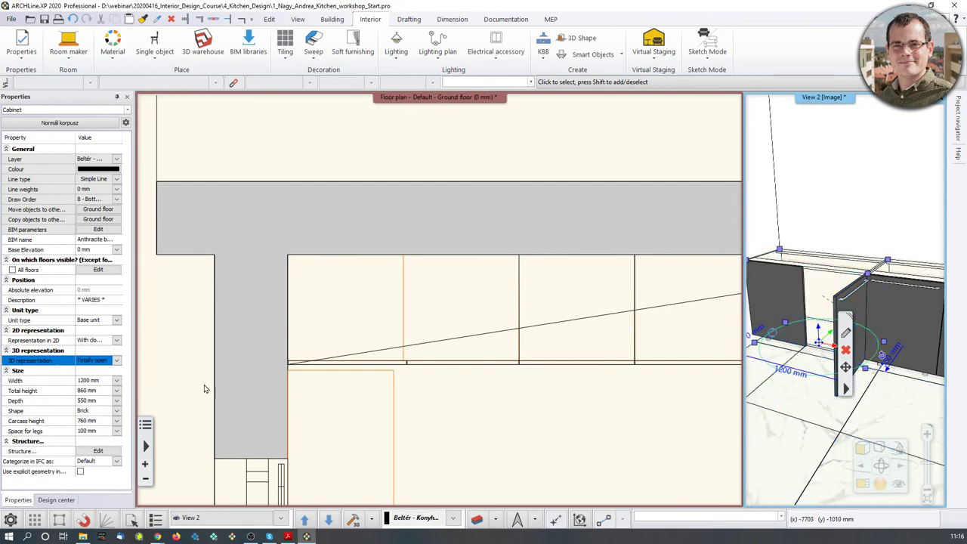
pyautogui.click(832, 338)
pyautogui.moveTo(833, 339)
pyautogui.mouseDown(button='middle')
pyautogui.moveTo(810, 340)
pyautogui.moveTo(830, 340)
pyautogui.mouseUp(button='middle')
pyautogui.rightClick(831, 340)
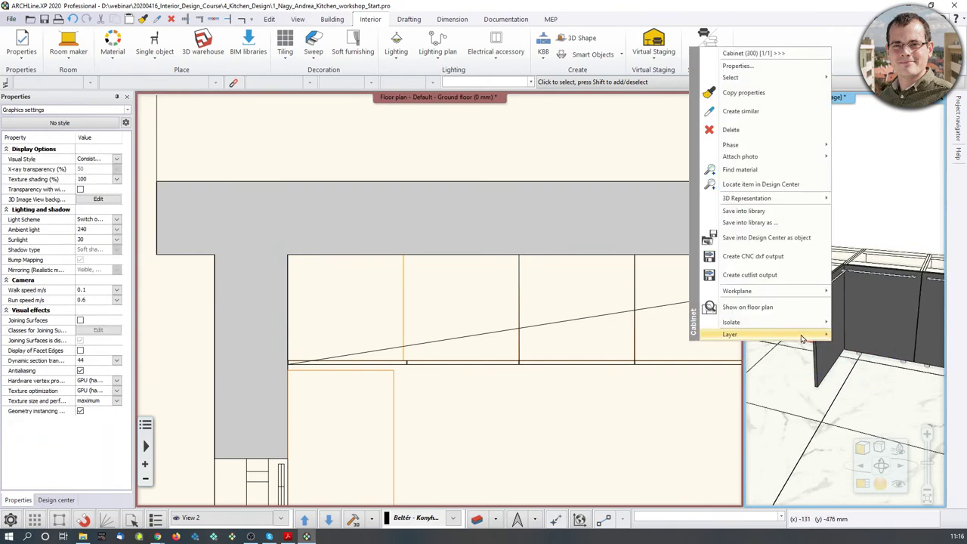
pyautogui.moveTo(794, 380); pyautogui.dragTo(874, 330, button='middle')
pyautogui.scroll(3, 874, 330)
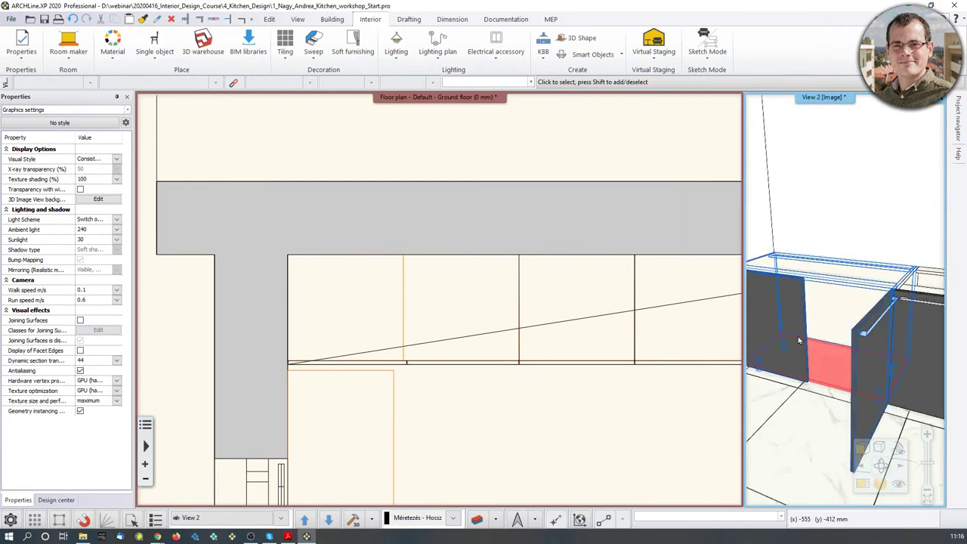
pyautogui.moveTo(798, 337); pyautogui.dragTo(833, 338, button='middle')
pyautogui.scroll(-3, 834, 338)
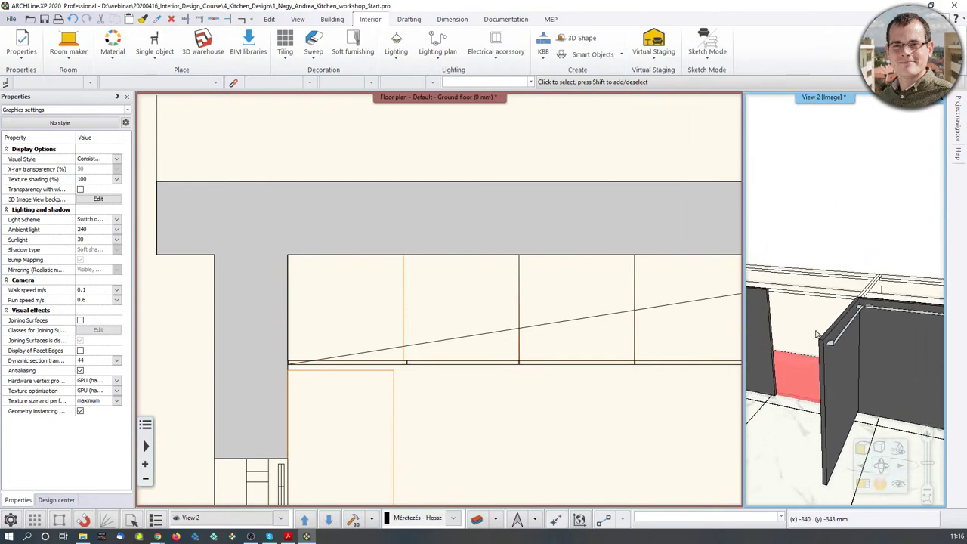
# - Set the corner cabinet's 3D representation to Closed
pyautogui.click(778, 333)
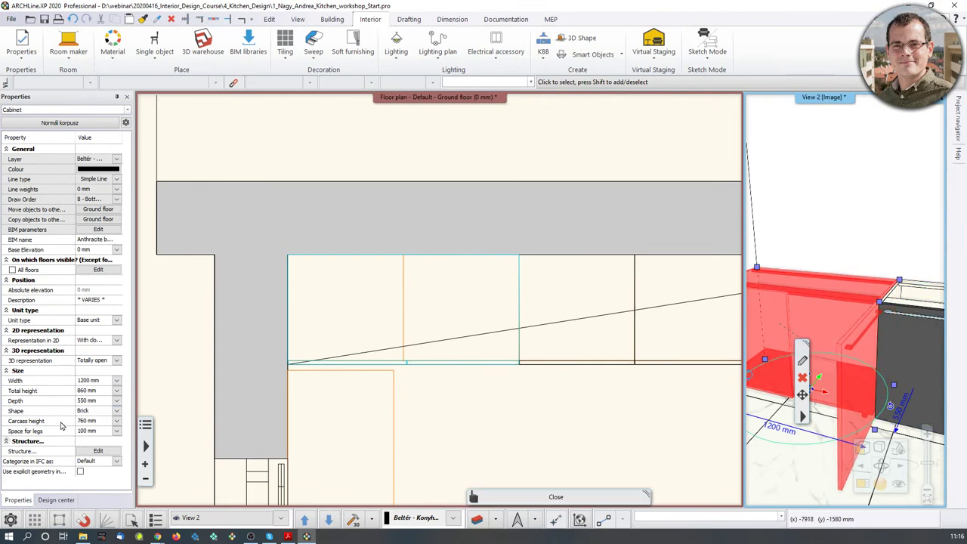
pyautogui.click(116, 320)
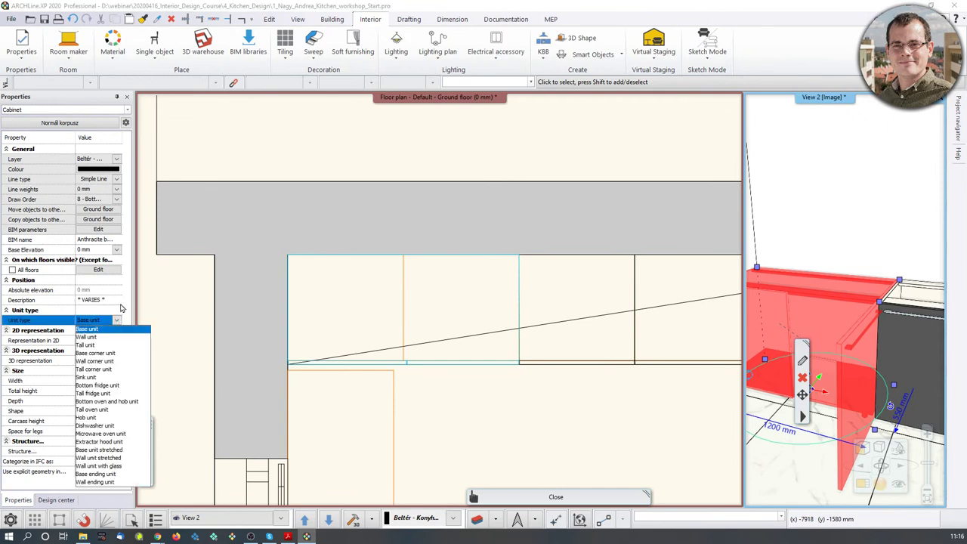
pyautogui.click(119, 316)
pyautogui.click(118, 340)
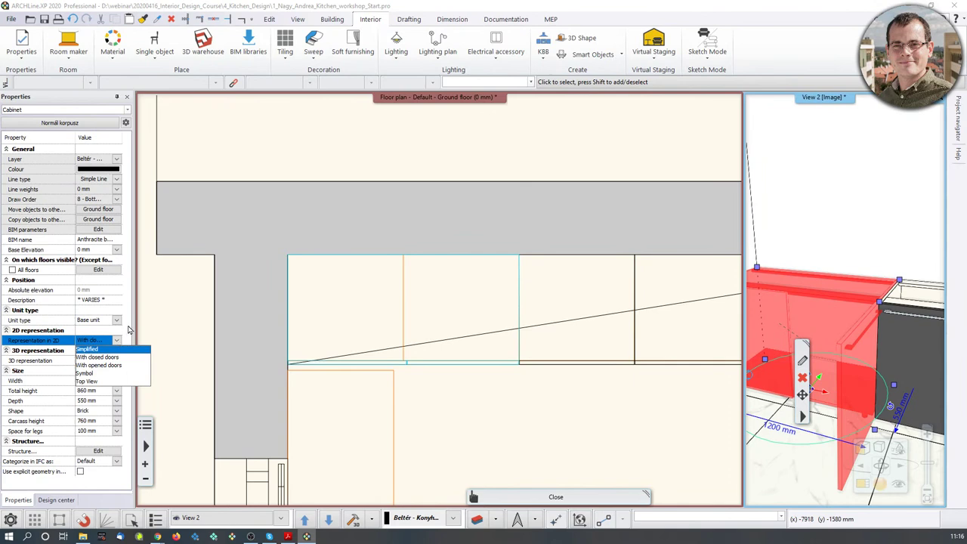
pyautogui.click(128, 333)
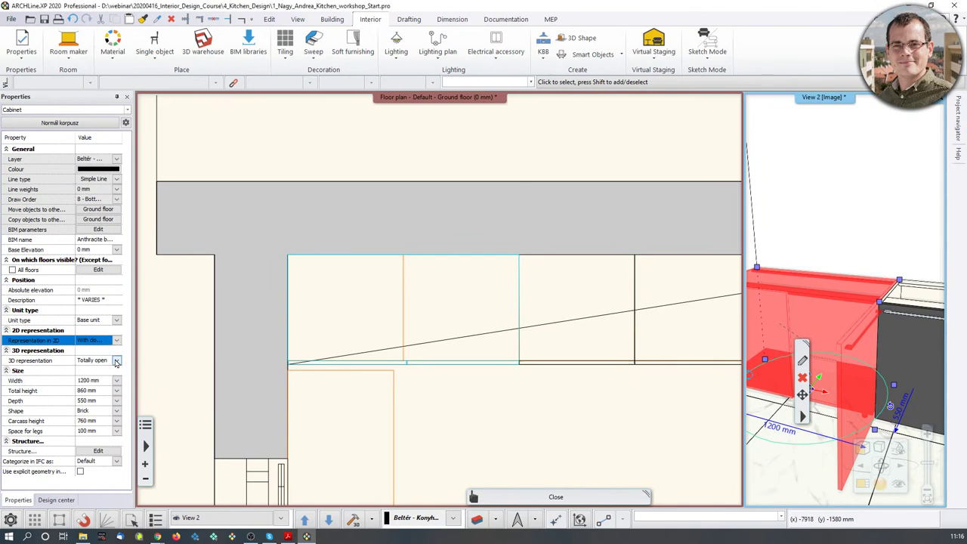
pyautogui.click(117, 359)
pyautogui.click(91, 376)
pyautogui.scroll(-5, 893, 369)
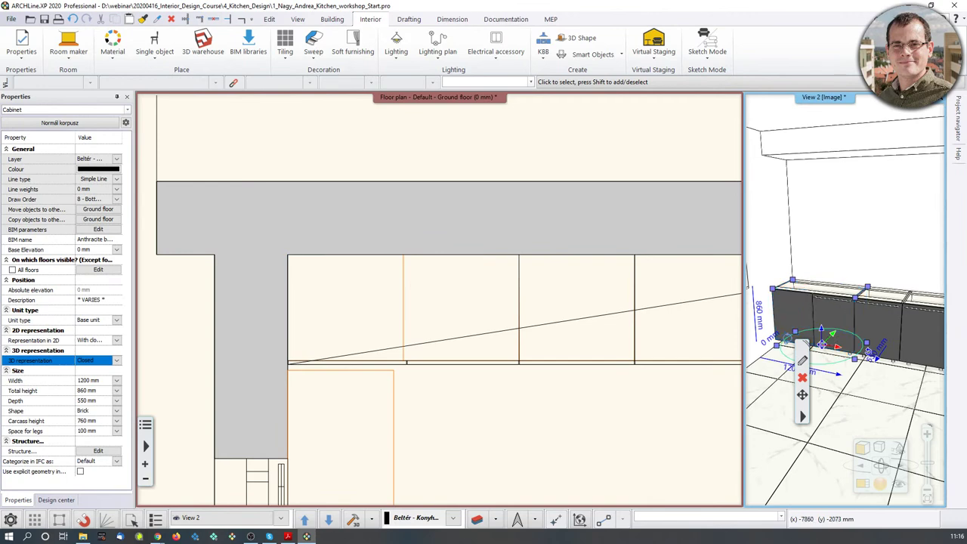
pyautogui.moveTo(876, 314); pyautogui.dragTo(819, 308, button='middle')
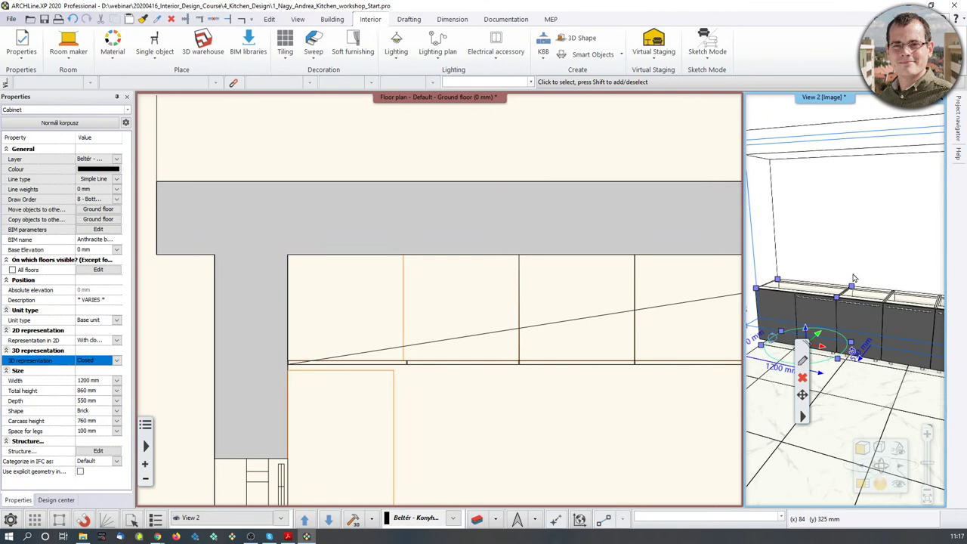
# - Open the 600 mm base cabinet beside the corner unit for editing and remove its door
pyautogui.click(859, 330)
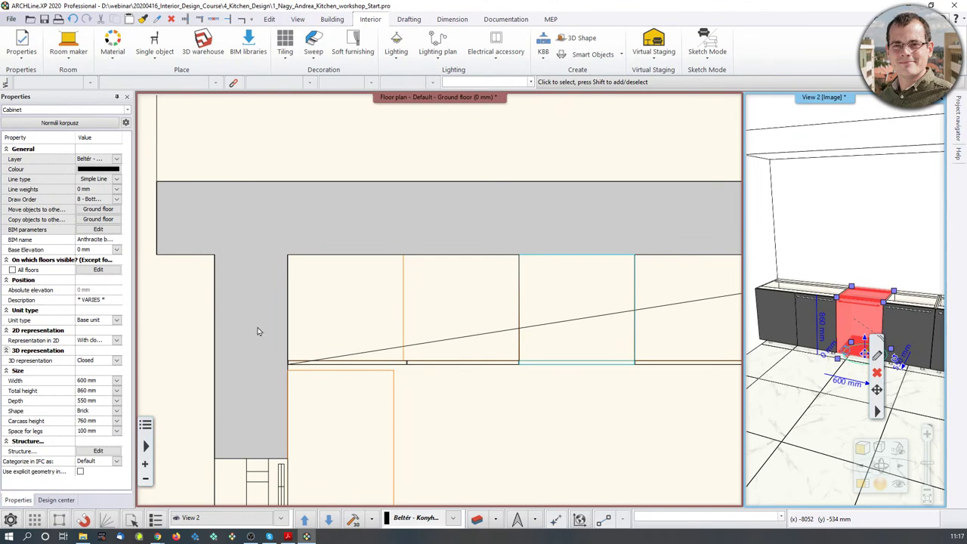
pyautogui.click(875, 357)
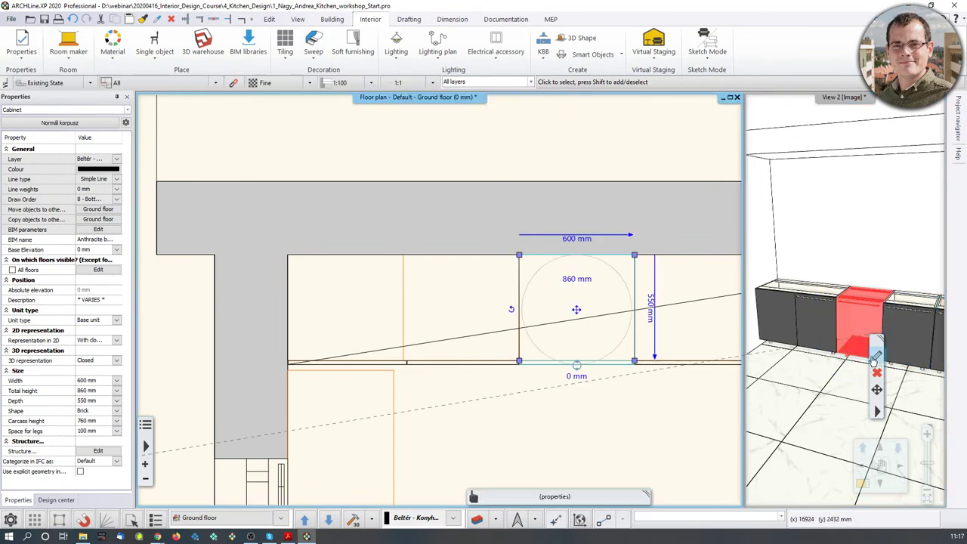
pyautogui.click(876, 356)
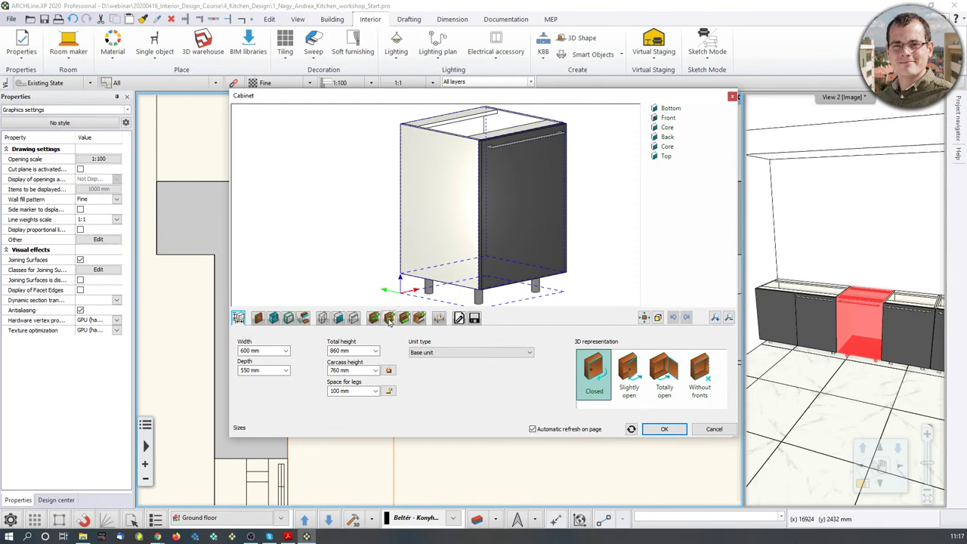
pyautogui.click(252, 368)
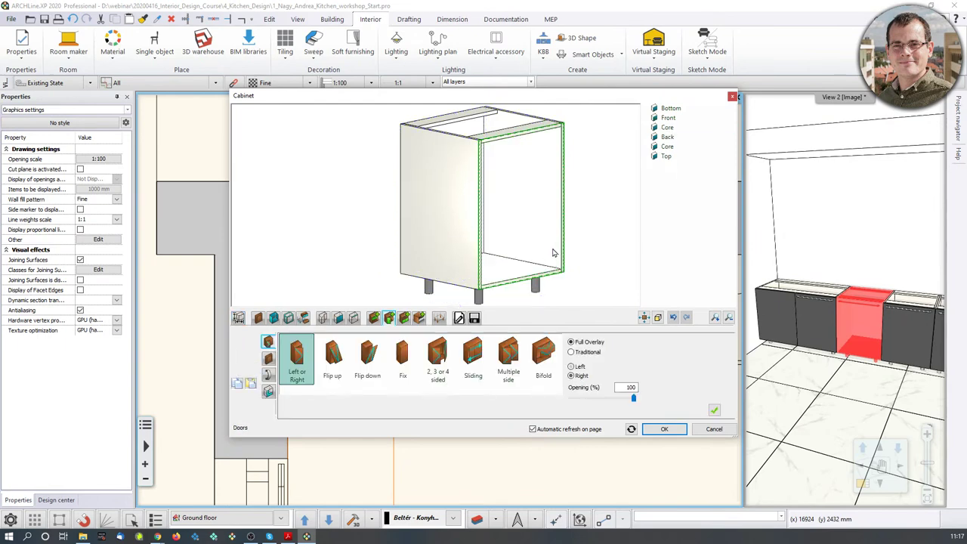
pyautogui.moveTo(552, 241); pyautogui.dragTo(542, 254)
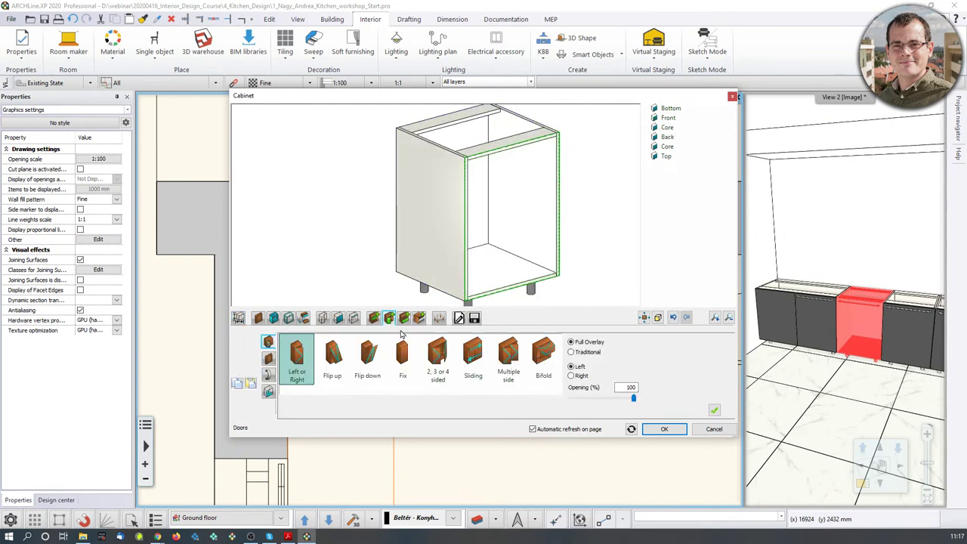
# - Add a single horizontal shelf to the open cabinet front, leaving 150 mm clear below it
pyautogui.click(374, 320)
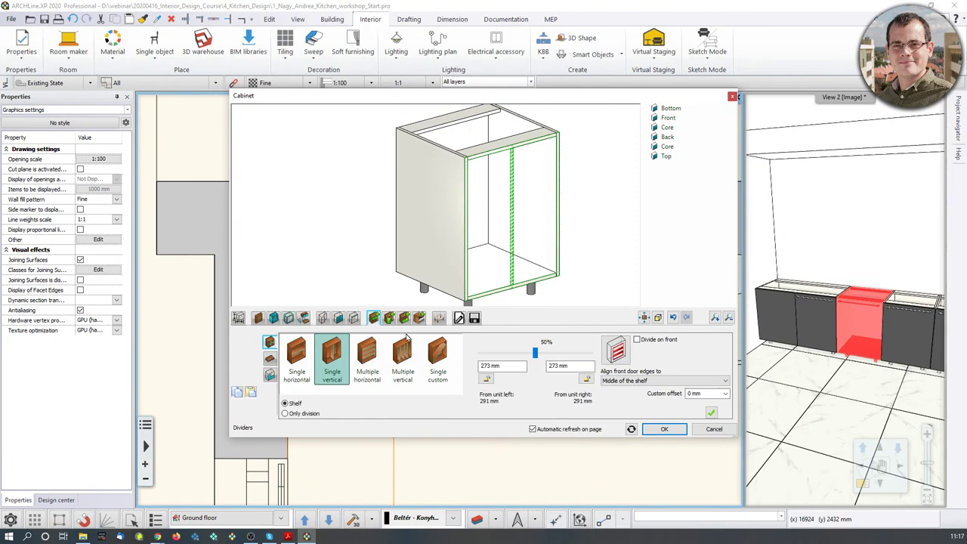
pyautogui.click(306, 361)
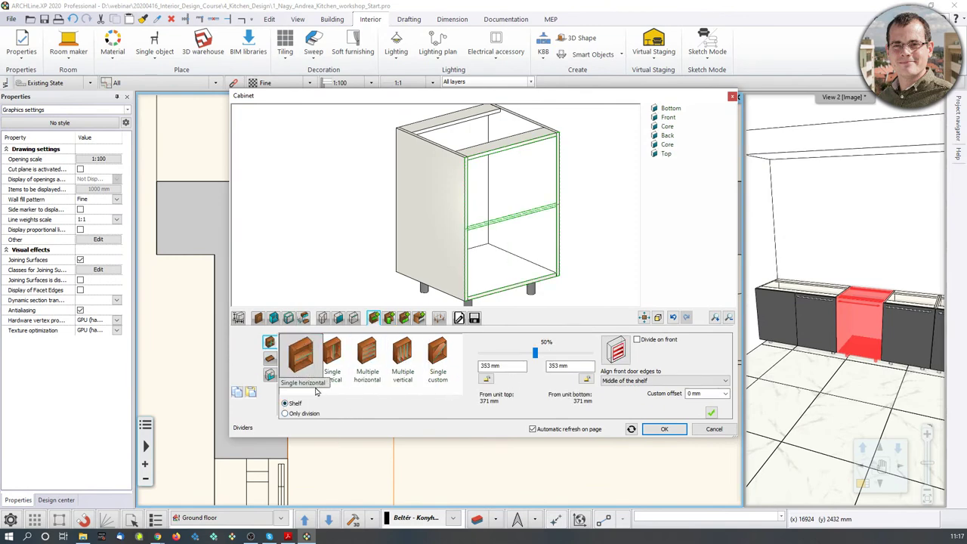
pyautogui.doubleClick(553, 367)
pyautogui.write('150')
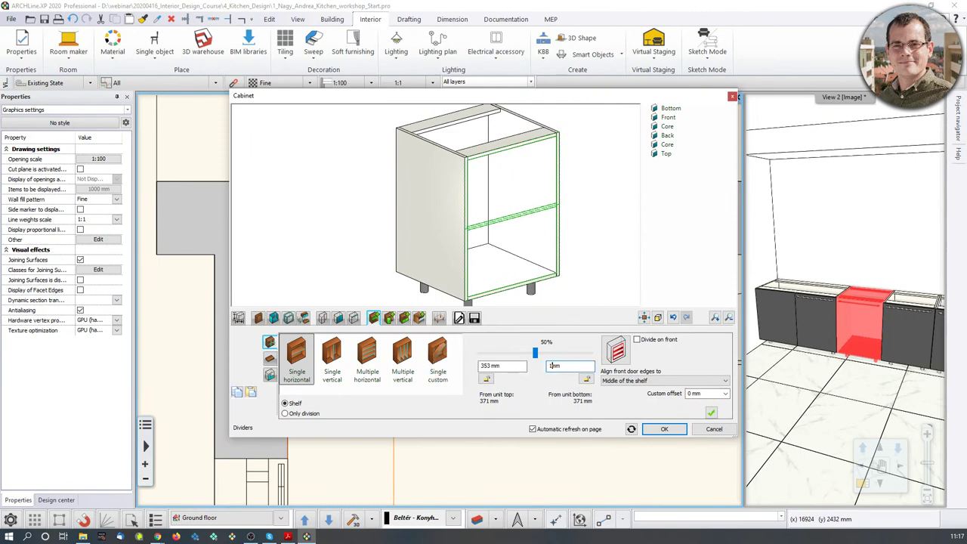
pyautogui.press('Return')
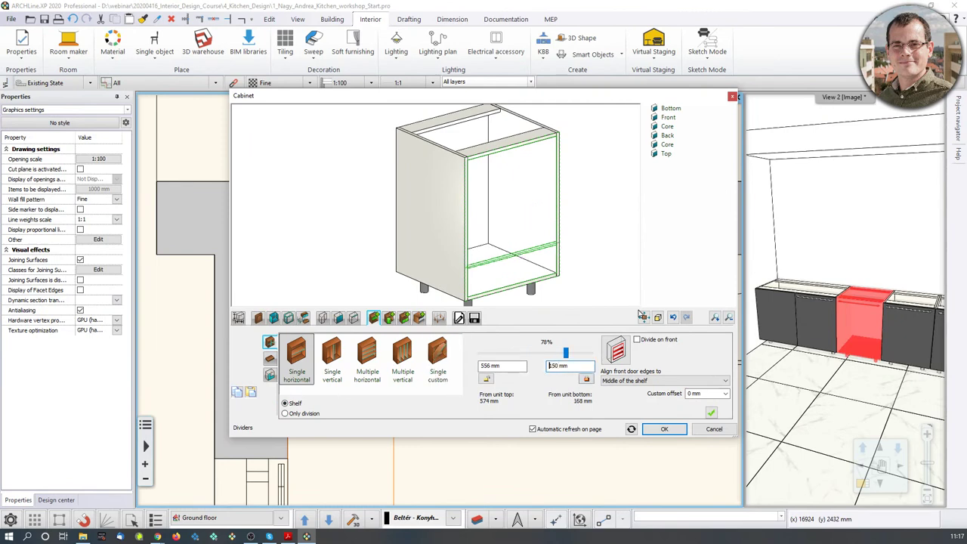
pyautogui.click(710, 413)
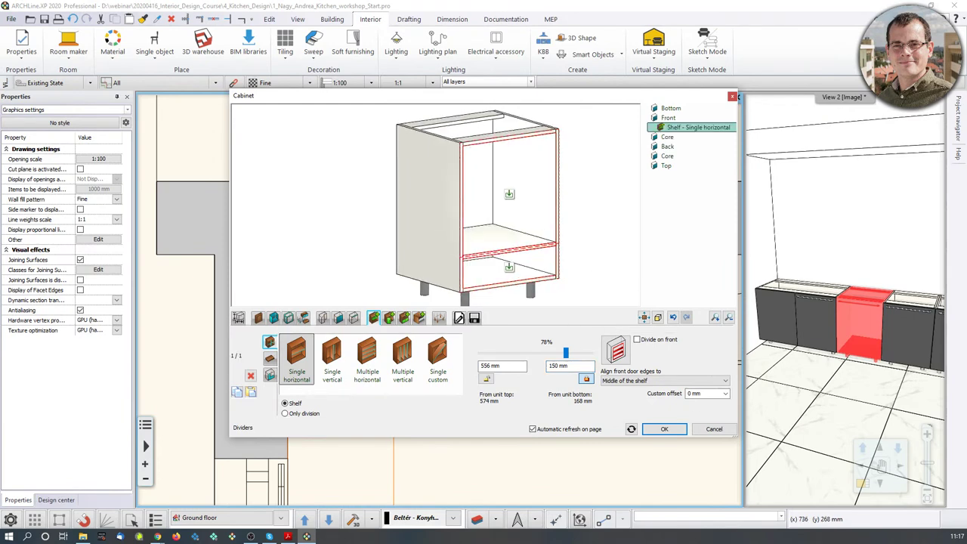
# - Fill the compartment below the shelf with a Single with front drawer in full overlay
pyautogui.click(511, 269)
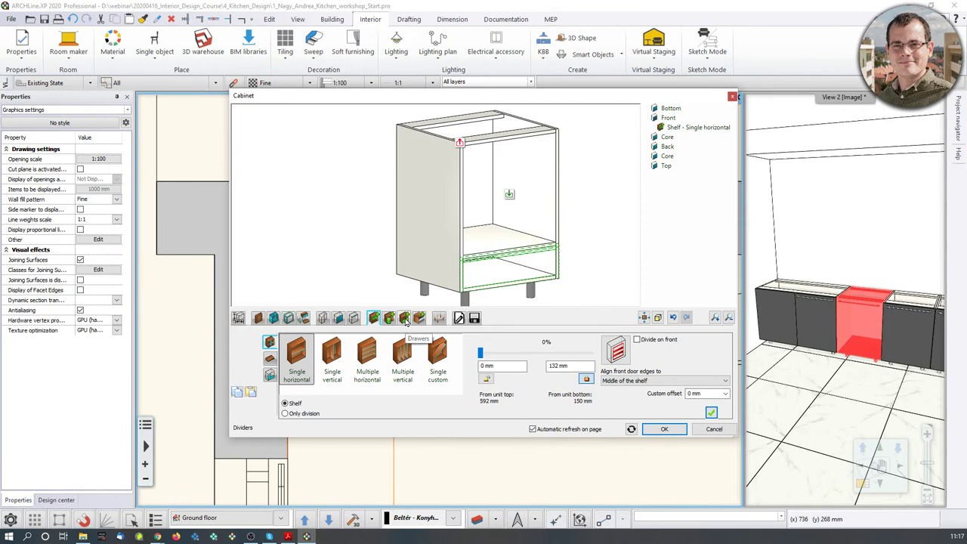
pyautogui.click(406, 318)
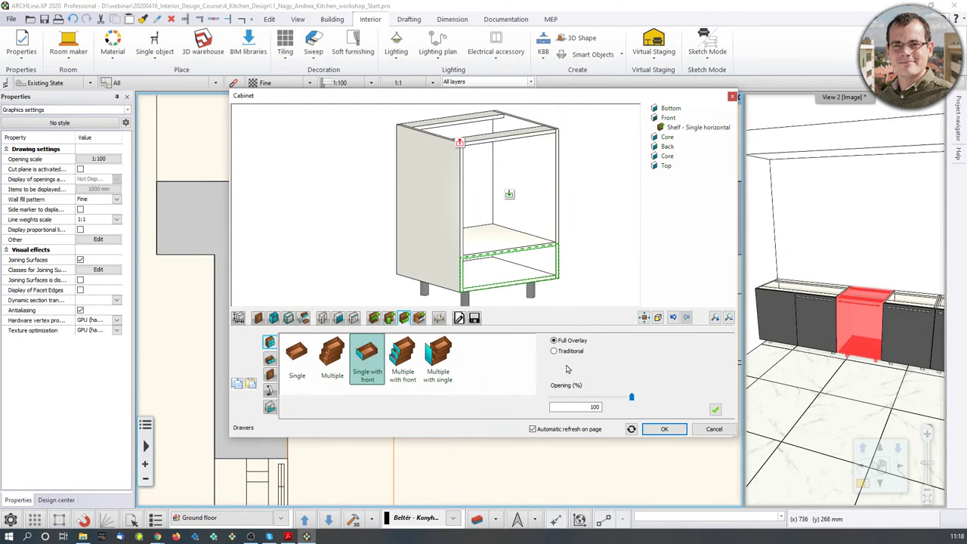
pyautogui.click(716, 410)
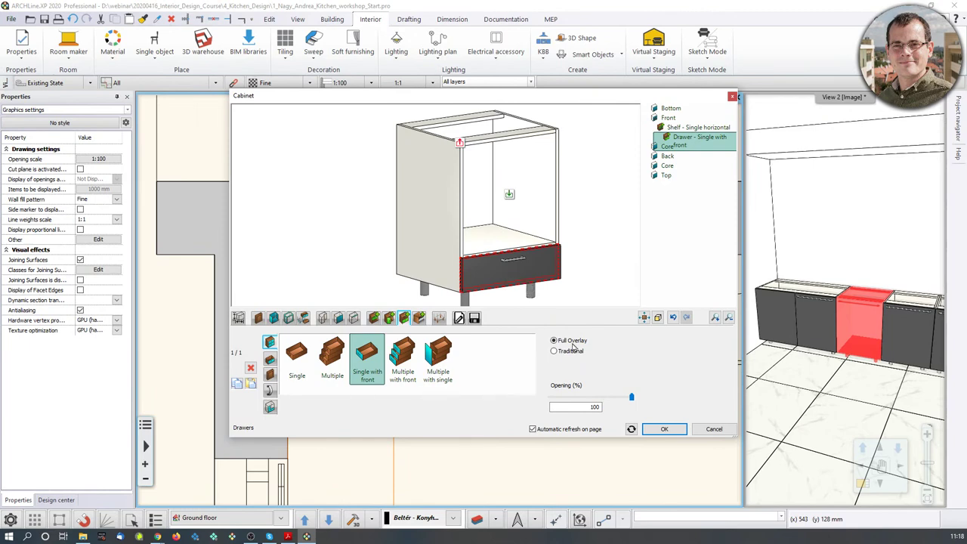
# - Hide the handle object on the new bottom drawer and check its plain front in the preview
pyautogui.click(270, 390)
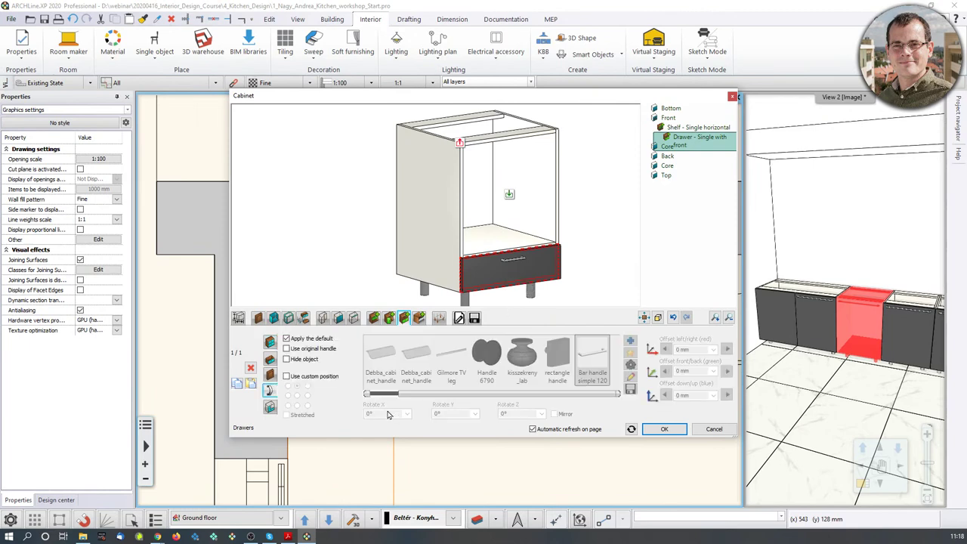
pyautogui.click(287, 360)
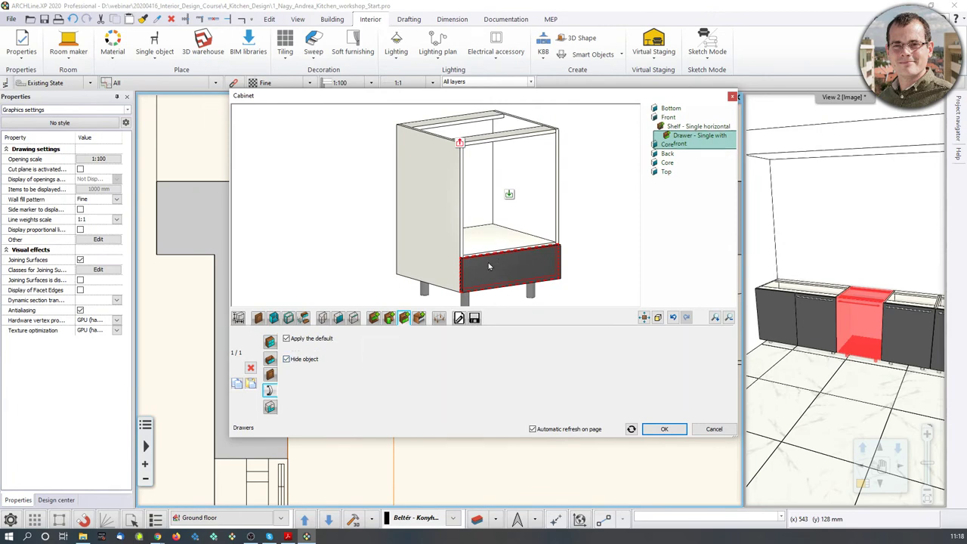
pyautogui.moveTo(483, 255); pyautogui.dragTo(489, 267)
pyautogui.scroll(2, 490, 269)
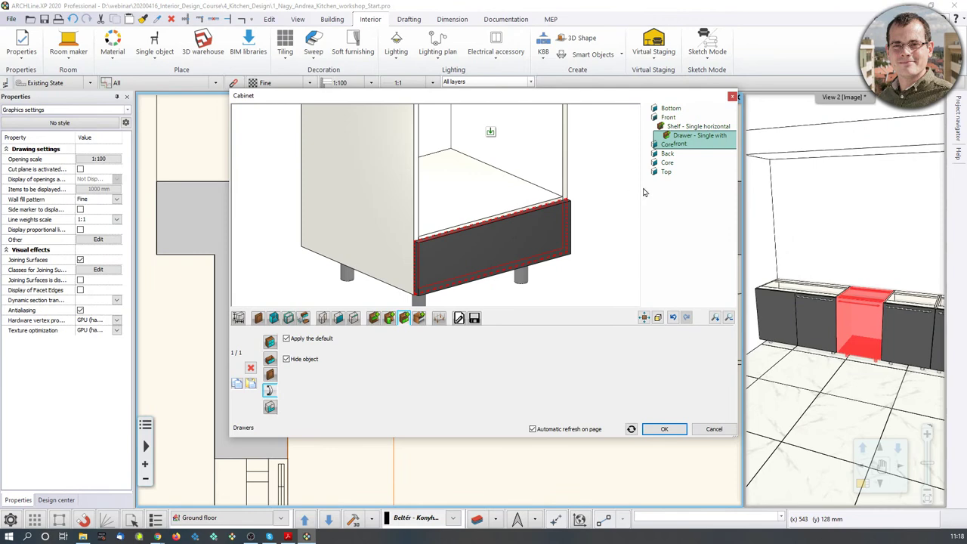
pyautogui.scroll(-2, 518, 242)
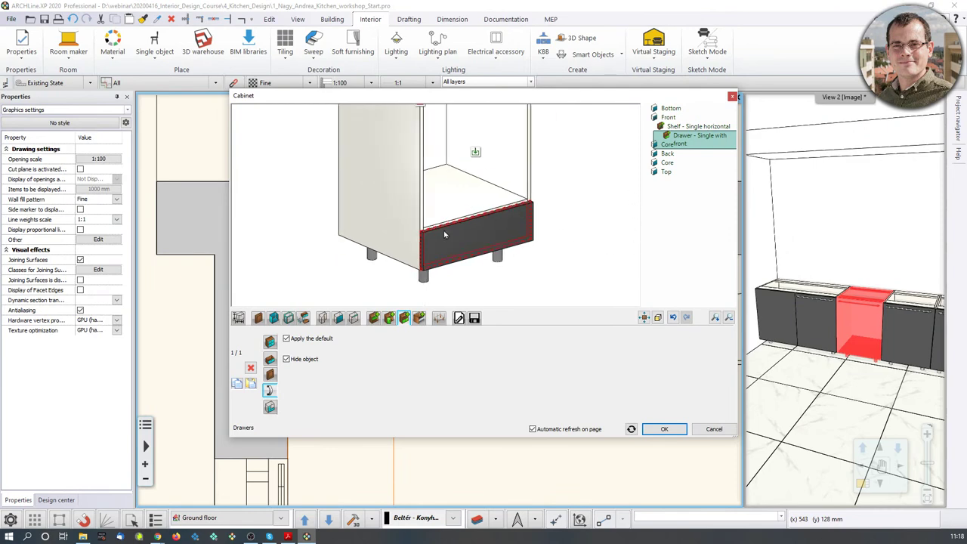
pyautogui.scroll(-3, 488, 213)
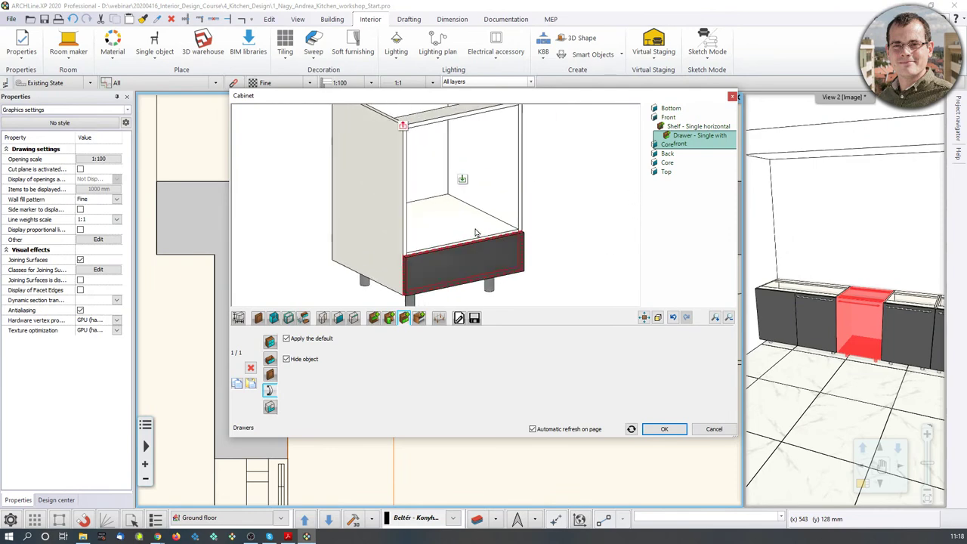
pyautogui.scroll(-1, 471, 227)
# - Insert the Miele-combi-oven from the object library as an appliance in the compartment above the drawer
pyautogui.click(456, 196)
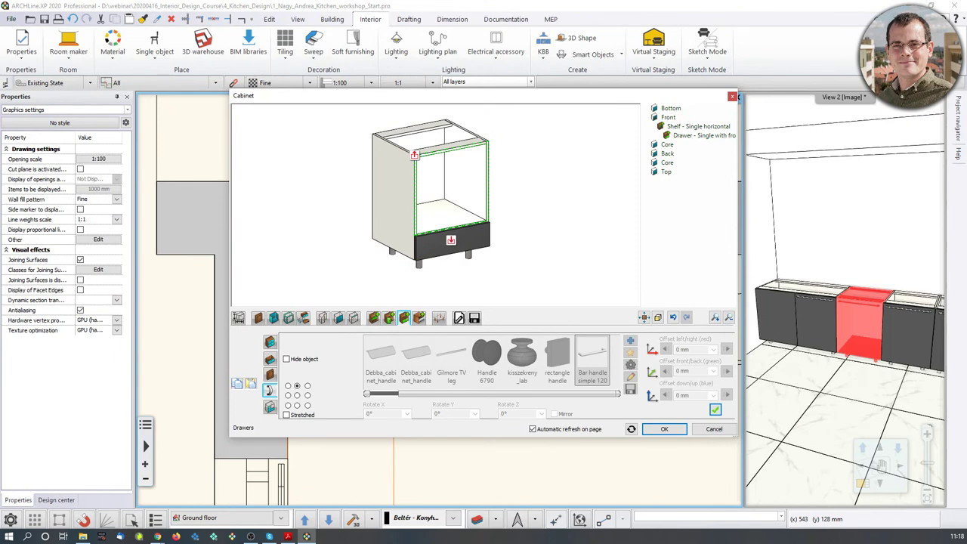
pyautogui.click(420, 319)
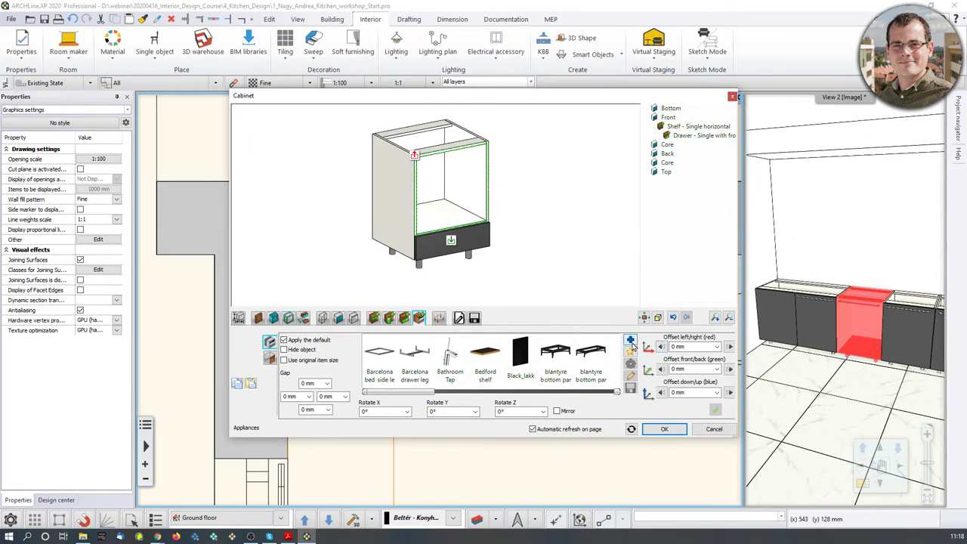
pyautogui.click(631, 342)
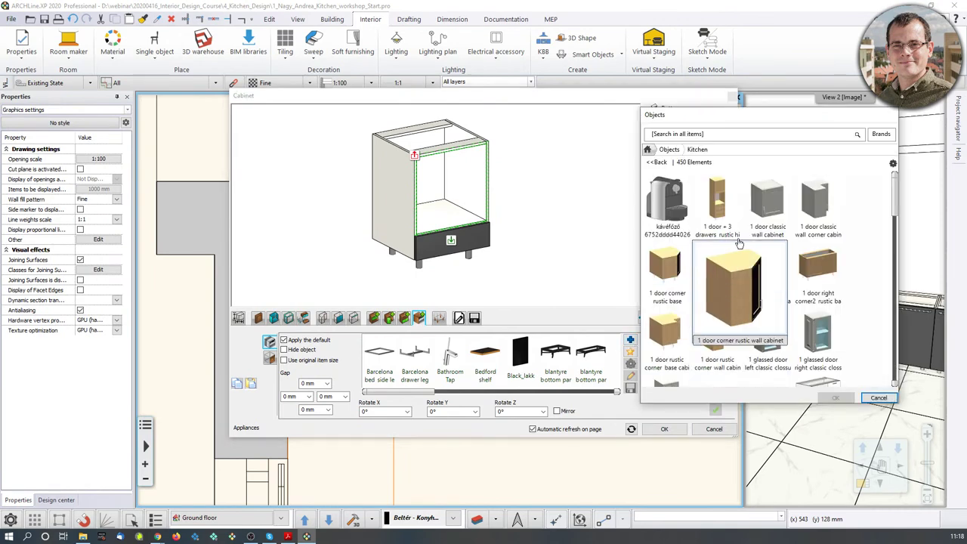
pyautogui.click(648, 150)
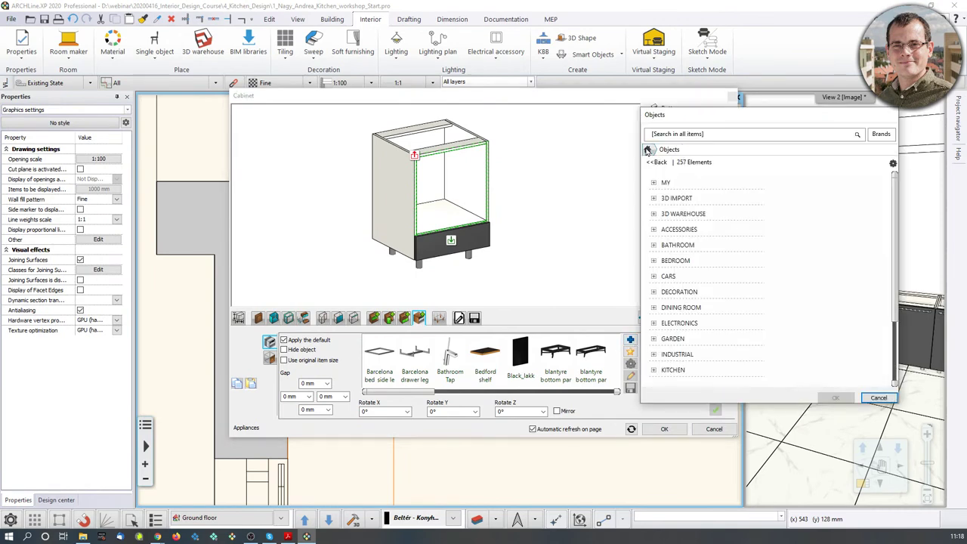
pyautogui.click(701, 135)
pyautogui.write('Miele-combi-oven')
pyautogui.press('Return')
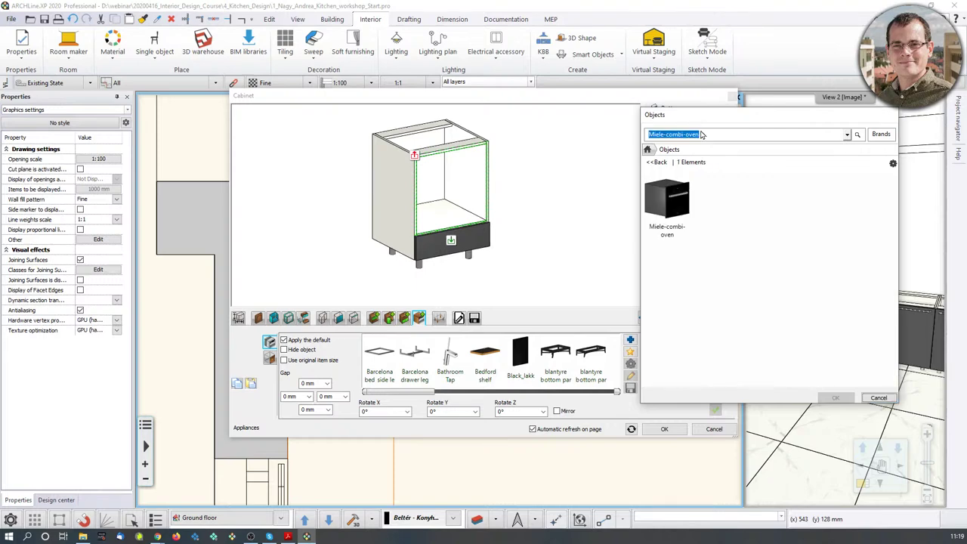
pyautogui.click(685, 198)
pyautogui.click(837, 399)
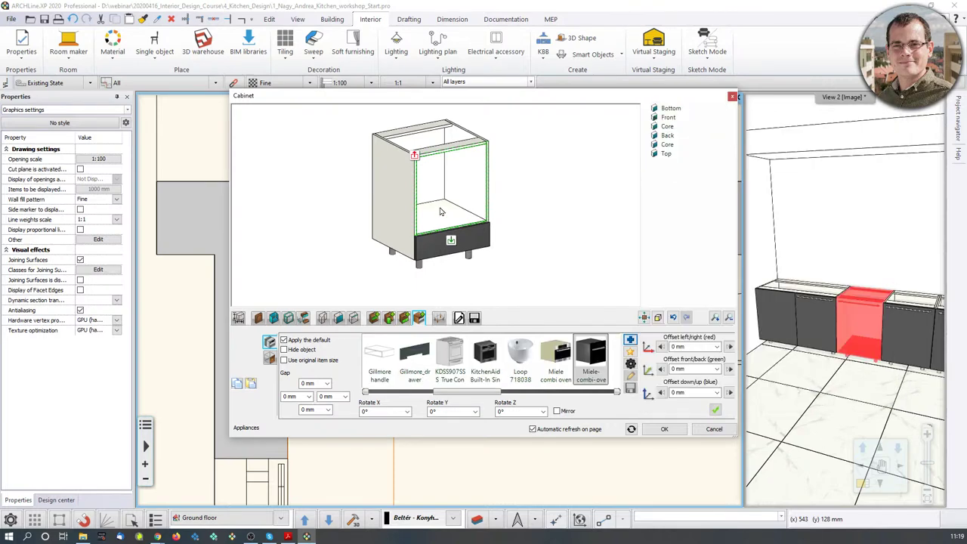
pyautogui.click(715, 409)
pyautogui.scroll(3, 417, 198)
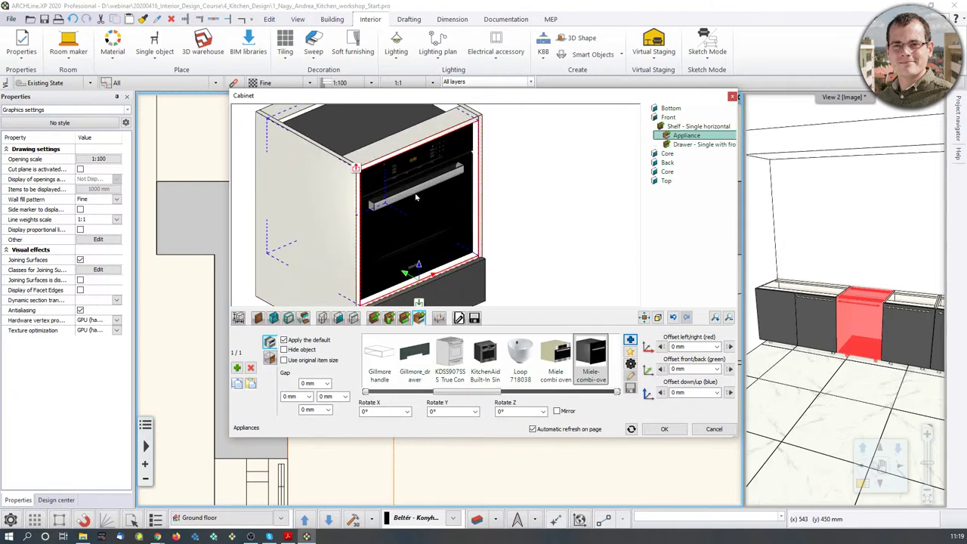
pyautogui.scroll(-2, 416, 227)
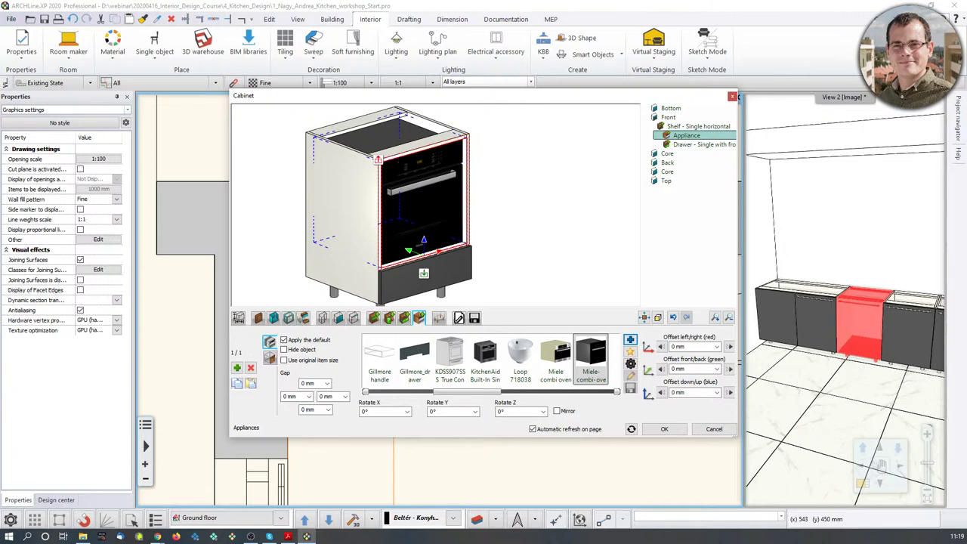
# - Use the oven's original item size and offset it -60 mm front/back and -10 mm down/up
pyautogui.click(284, 361)
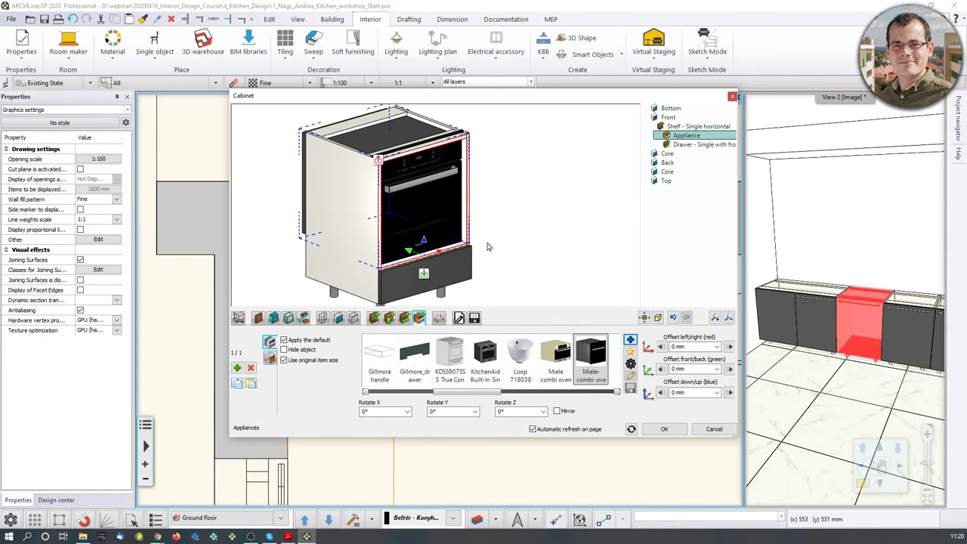
pyautogui.click(649, 368)
pyautogui.write('-60')
pyautogui.press('Return')
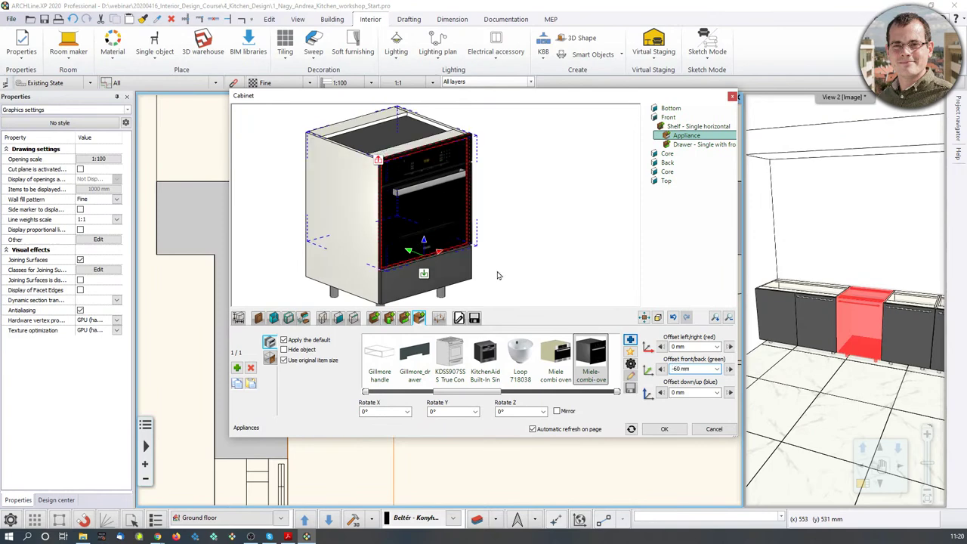
pyautogui.click(680, 392)
pyautogui.write('-10')
pyautogui.press('Return')
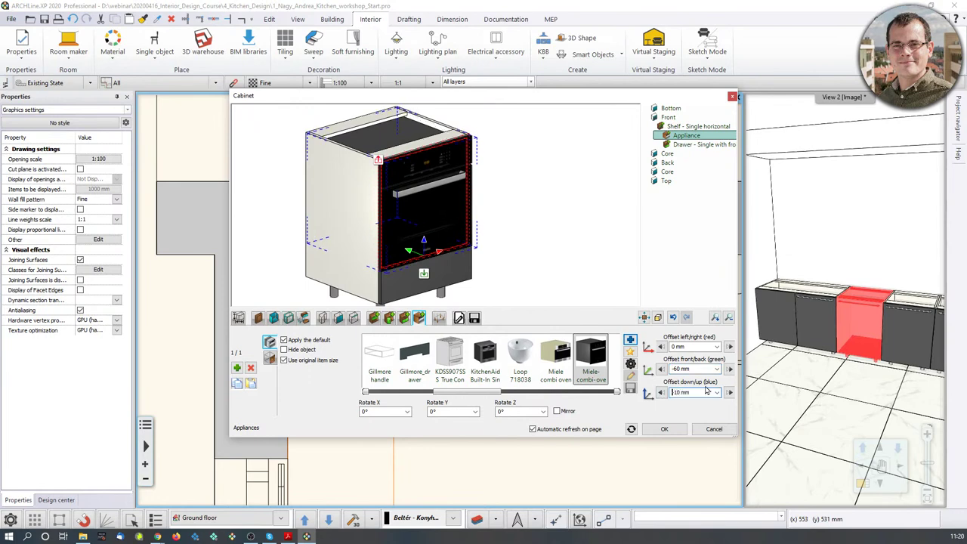
pyautogui.click(730, 370)
pyautogui.click(730, 369)
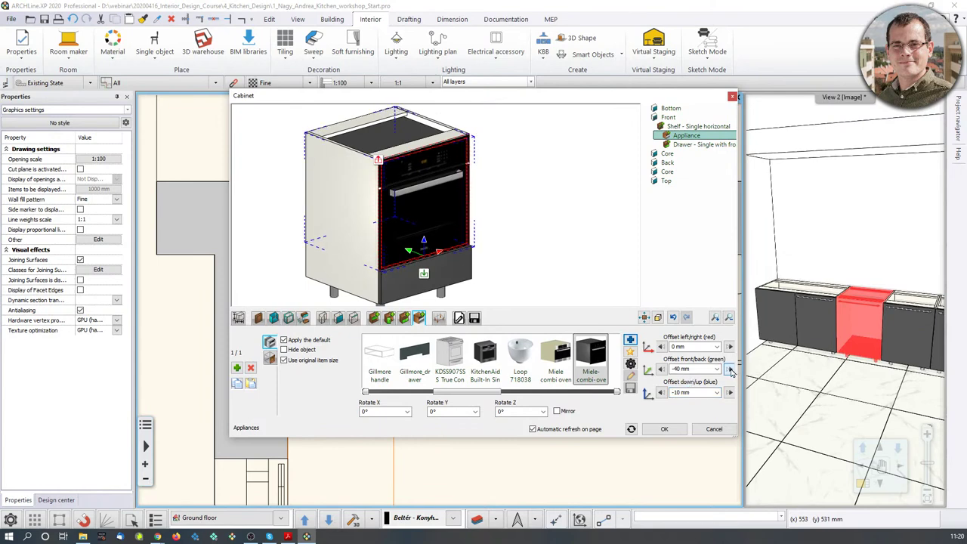
pyautogui.click(661, 370)
pyautogui.click(661, 369)
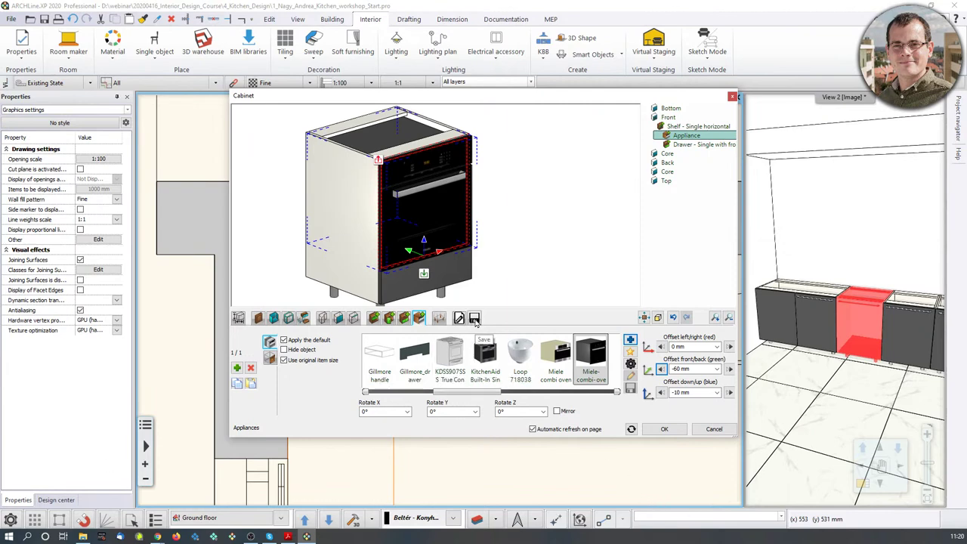
# - Apply the oven cabinet's settings and inspect the built-in oven in the 3D view
pyautogui.click(665, 430)
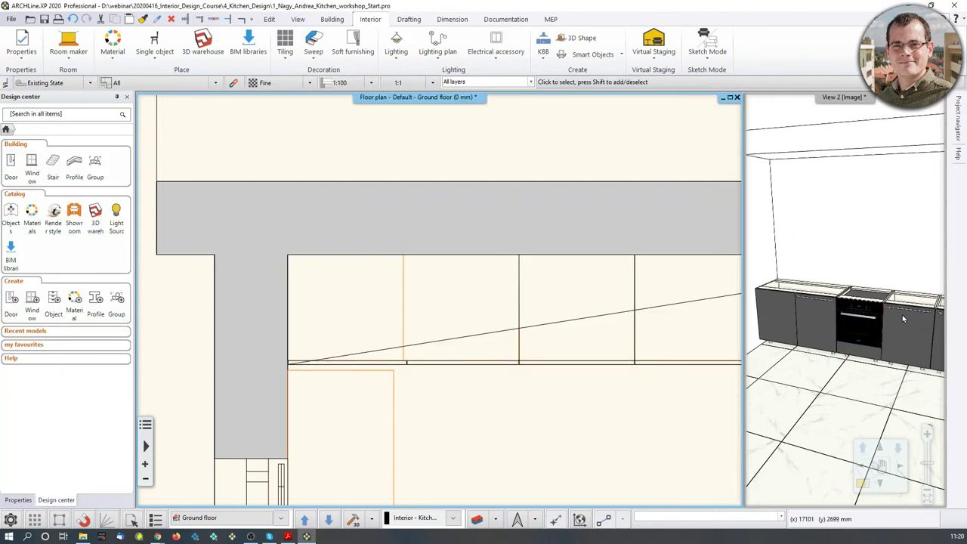
pyautogui.click(866, 328)
pyautogui.scroll(3, 867, 333)
pyautogui.moveTo(875, 352); pyautogui.dragTo(832, 324, button='middle')
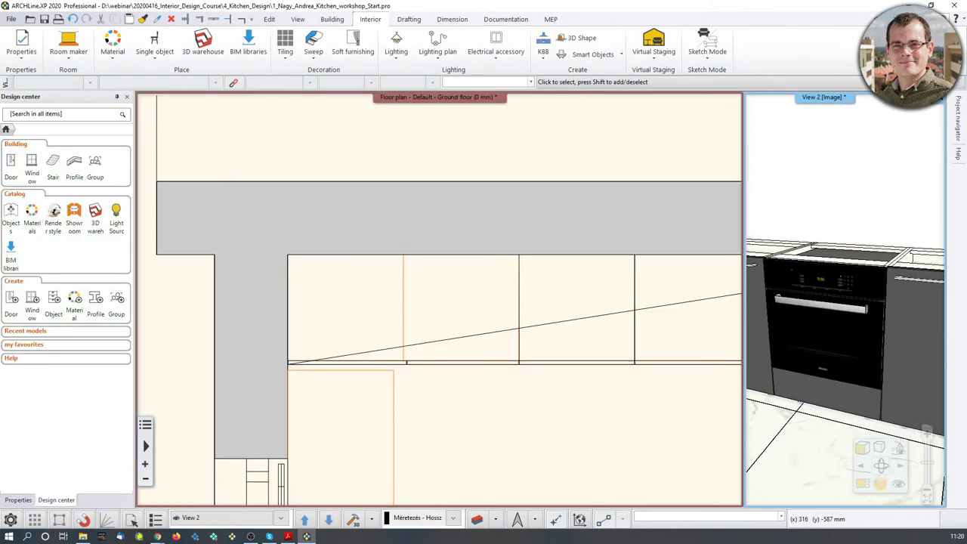
pyautogui.scroll(-2, 831, 303)
pyautogui.scroll(-3, 831, 304)
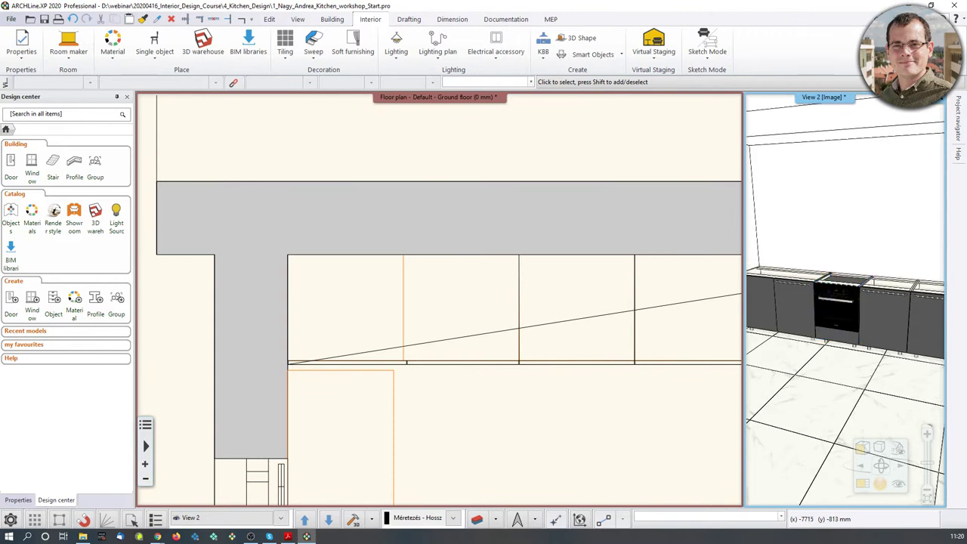
# - Open the 600 mm base cabinet next to the oven unit, on the side away from the corner, for editing and delete its door
pyautogui.click(889, 315)
pyautogui.moveTo(854, 327); pyautogui.dragTo(824, 349, button='middle')
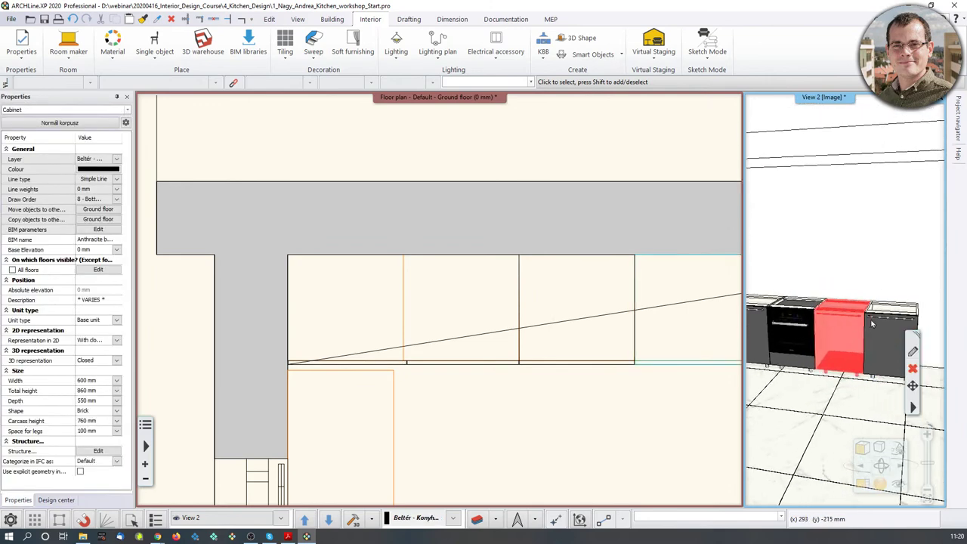
pyautogui.scroll(2, 855, 351)
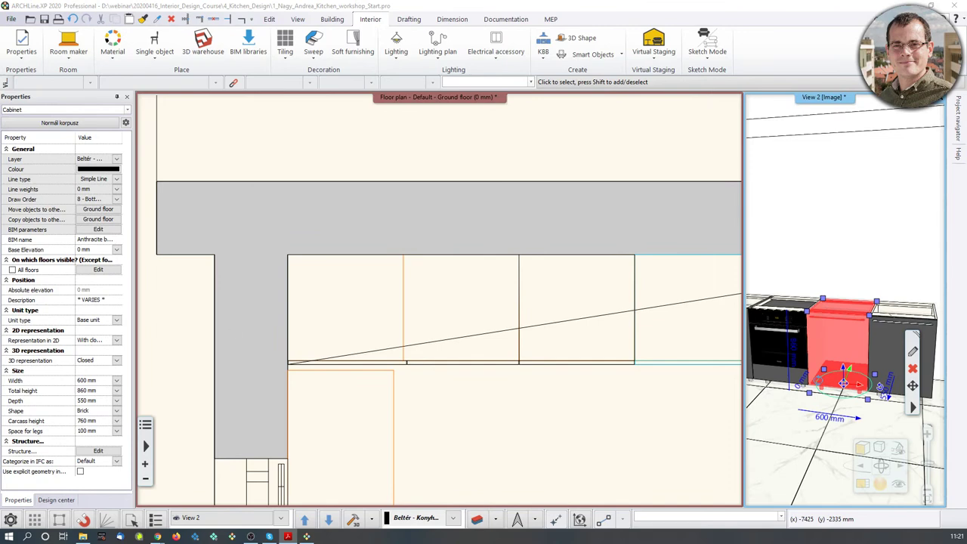
pyautogui.click(913, 352)
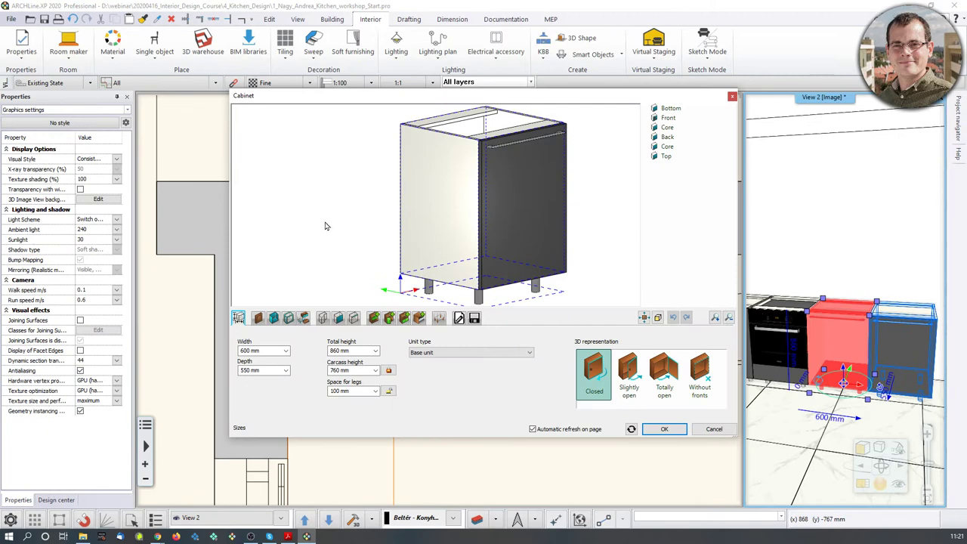
pyautogui.moveTo(540, 242); pyautogui.dragTo(515, 255)
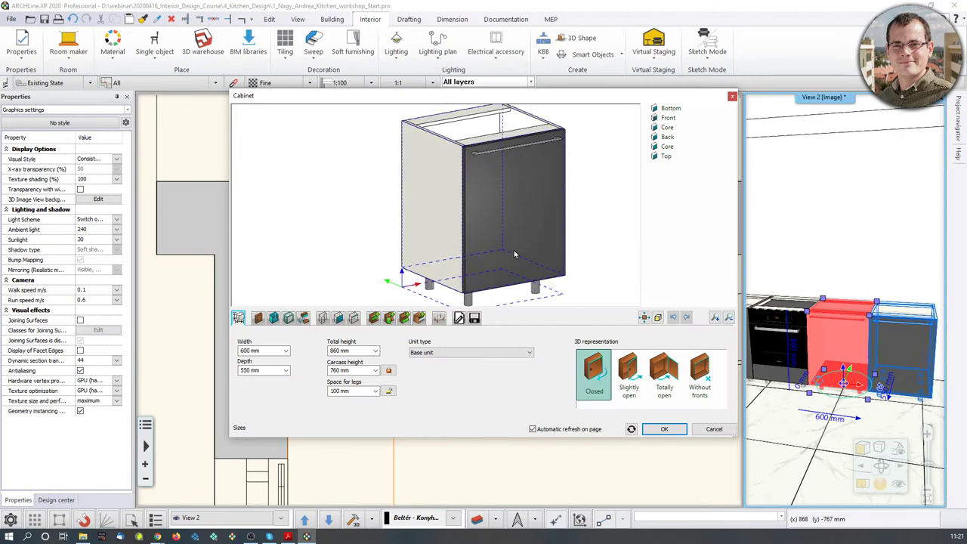
pyautogui.click(389, 318)
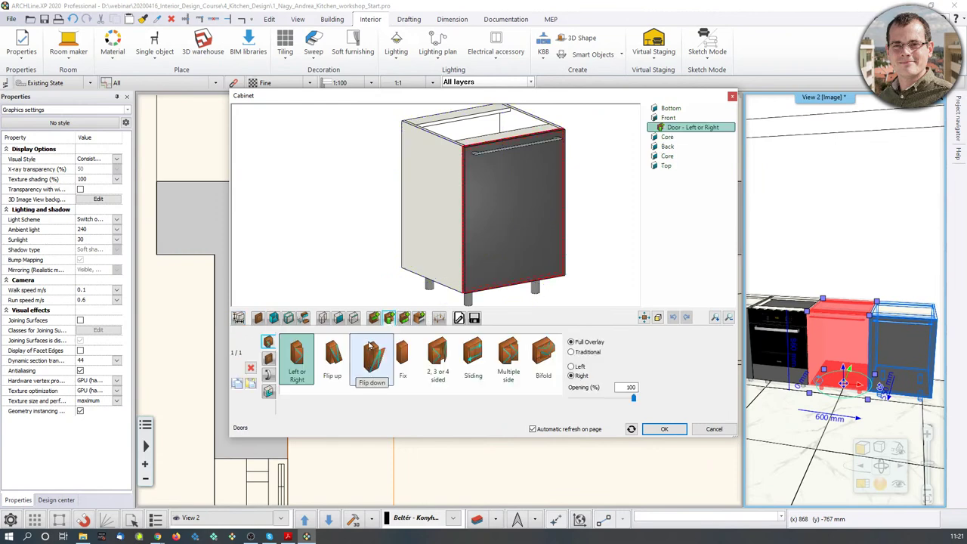
pyautogui.click(250, 369)
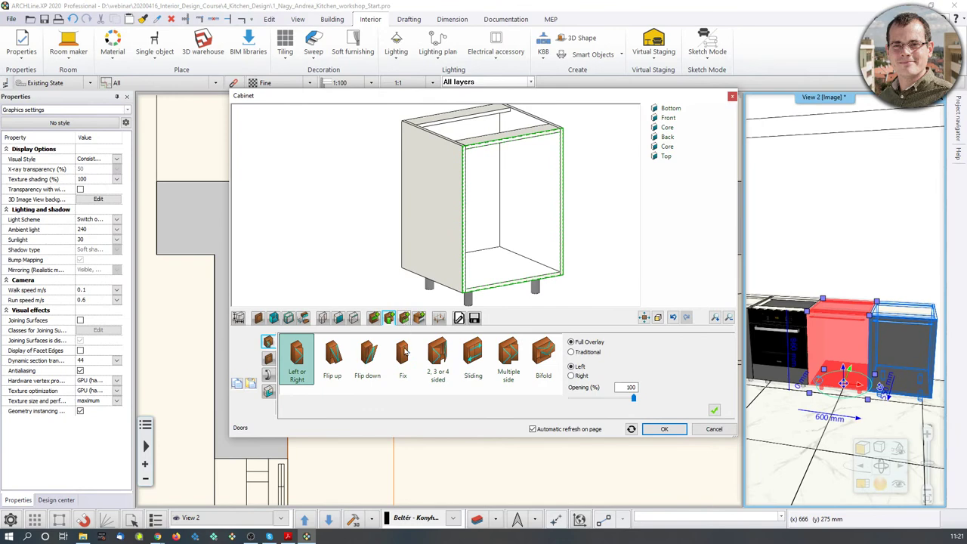
# - Fill the empty cabinet with a full-overlay Multiple with single front drawer set of 3 items
pyautogui.click(404, 317)
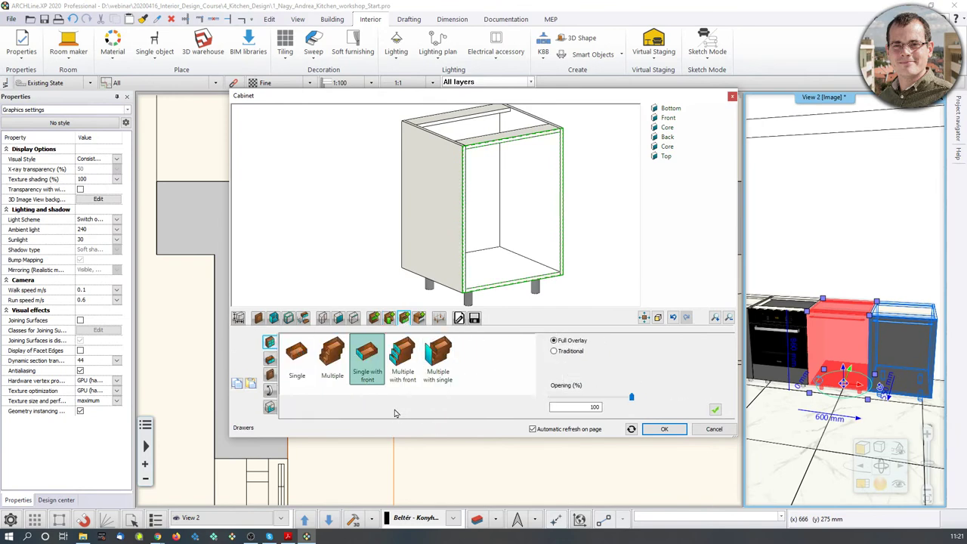
pyautogui.click(438, 369)
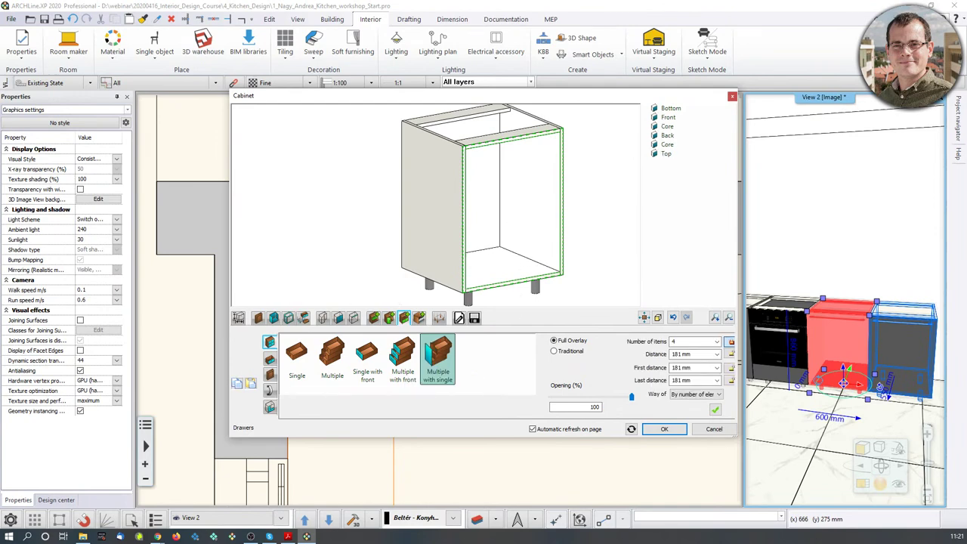
pyautogui.doubleClick(709, 342)
pyautogui.press('Return')
pyautogui.click(715, 409)
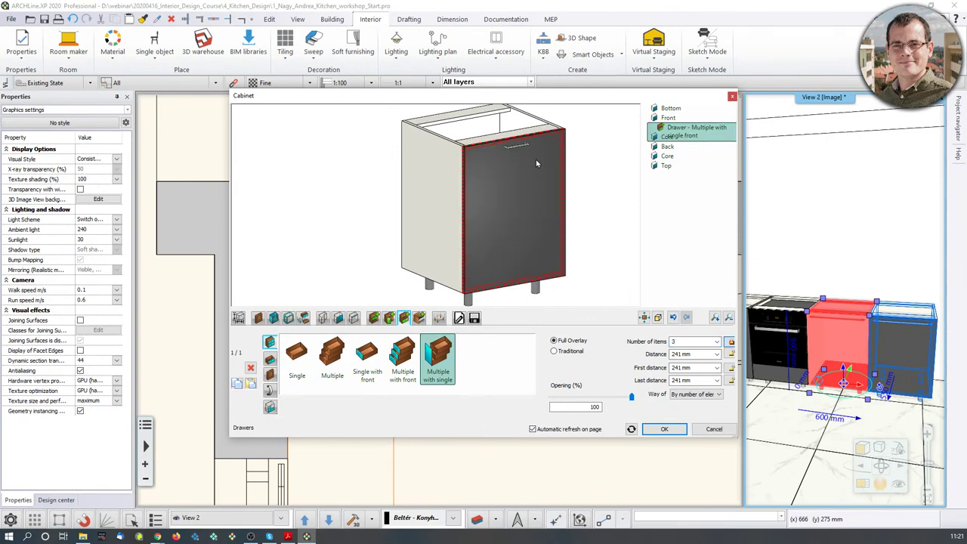
# - Use a custom position for the single front's handle, make it stretched, and apply the cabinet changes
pyautogui.moveTo(540, 162); pyautogui.dragTo(459, 226)
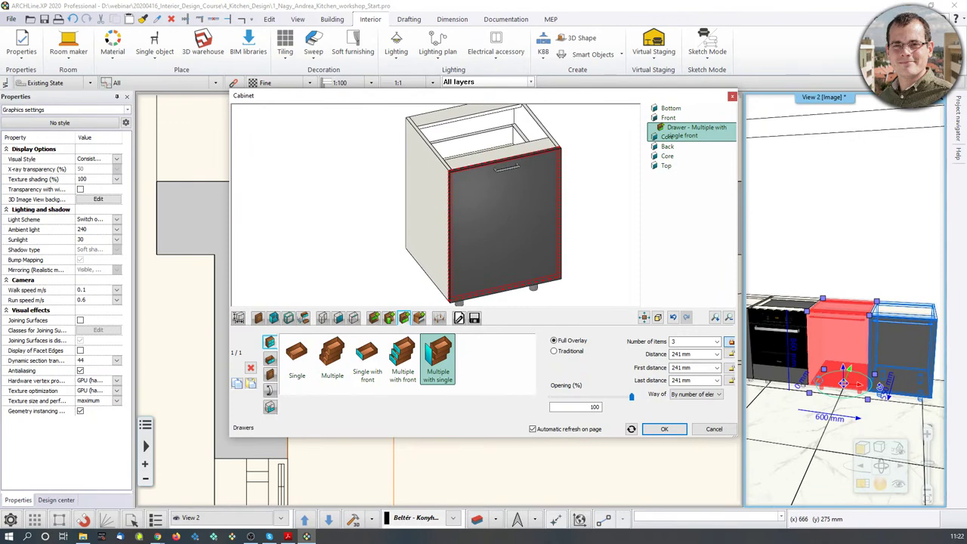
pyautogui.click(270, 390)
pyautogui.click(287, 376)
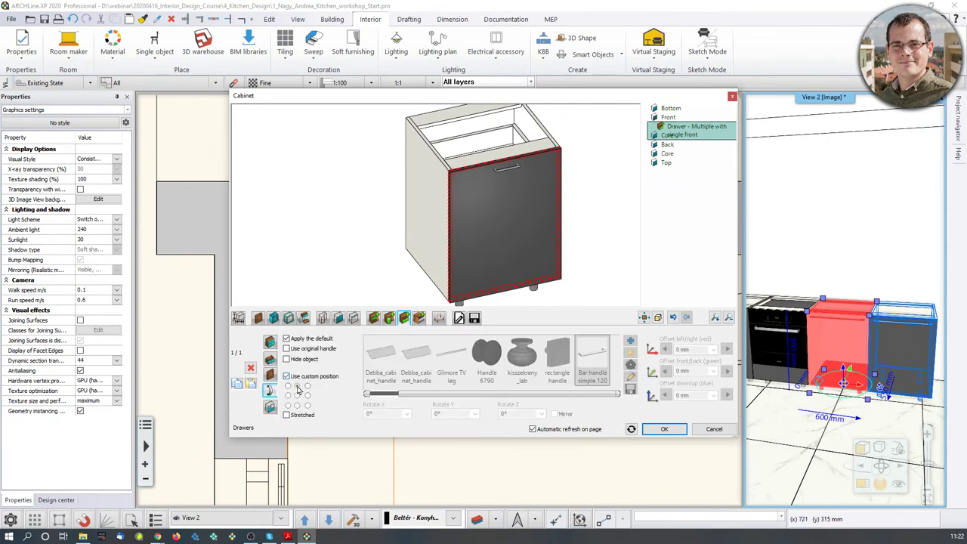
pyautogui.click(287, 415)
pyautogui.click(667, 429)
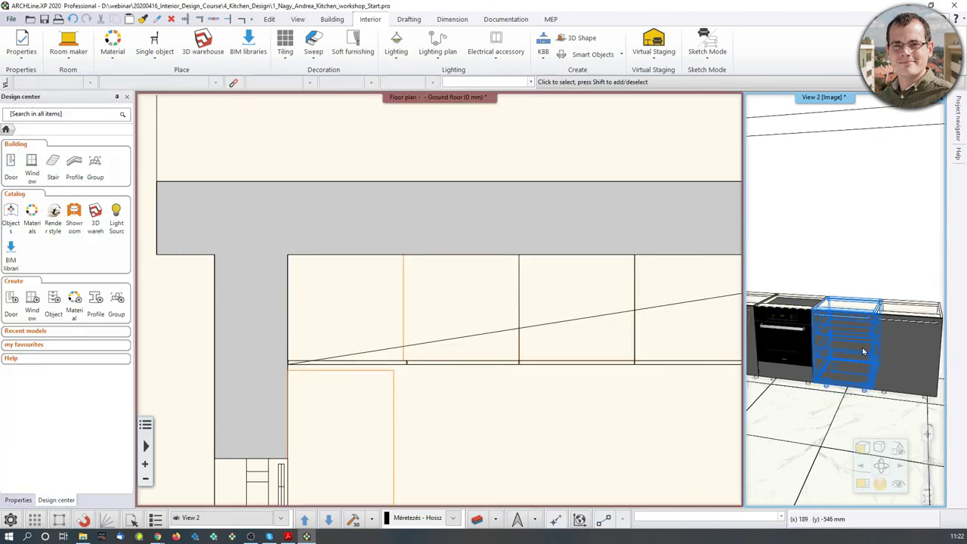
# - Magnify the 3D view into the main drawing area and frame the cabinet row
pyautogui.scroll(2, 875, 350)
pyautogui.moveTo(889, 355); pyautogui.dragTo(856, 359, button='middle')
pyautogui.click(862, 483)
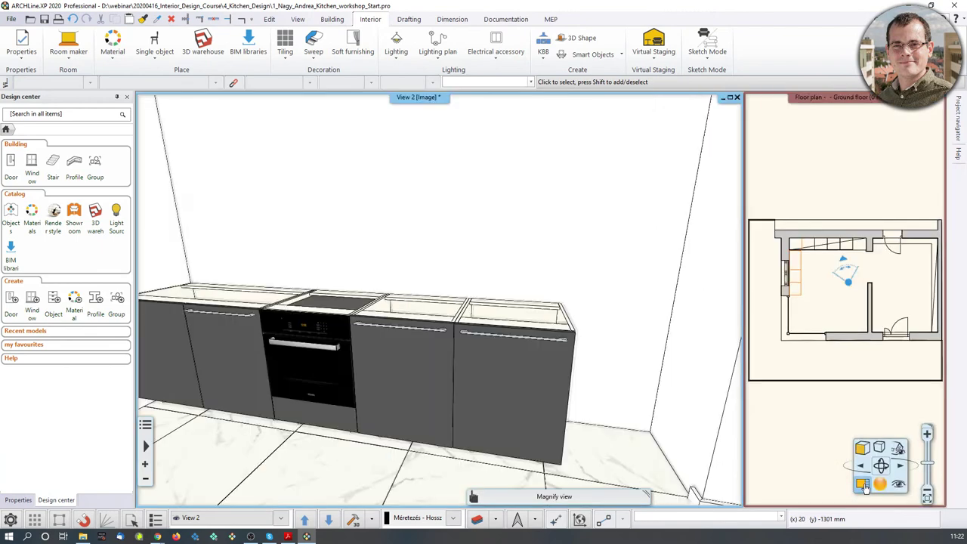
pyautogui.moveTo(413, 367); pyautogui.dragTo(380, 323, button='middle')
# - Set the new drawer cabinet's 3D representation to Totally open to check its inner drawers, and return it to Closed
pyautogui.click(380, 323)
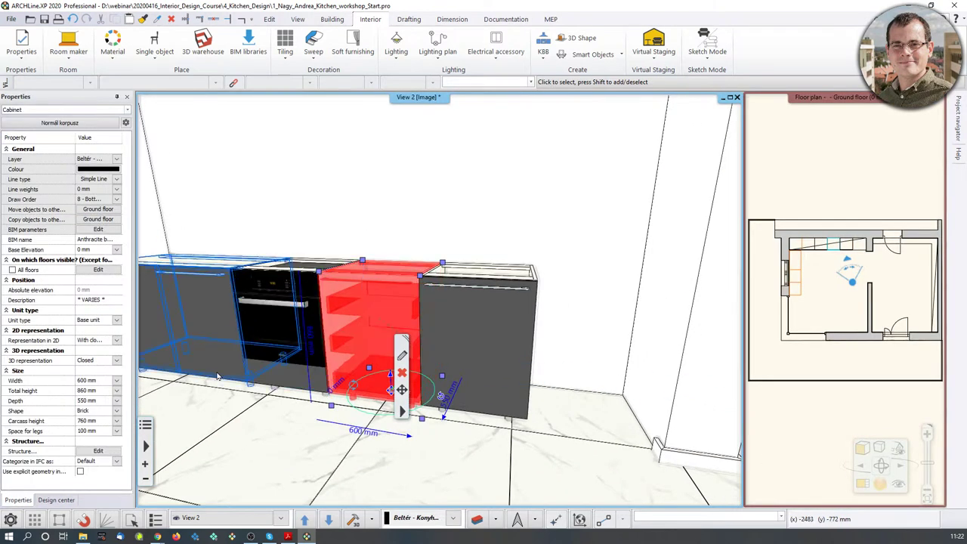
pyautogui.click(116, 361)
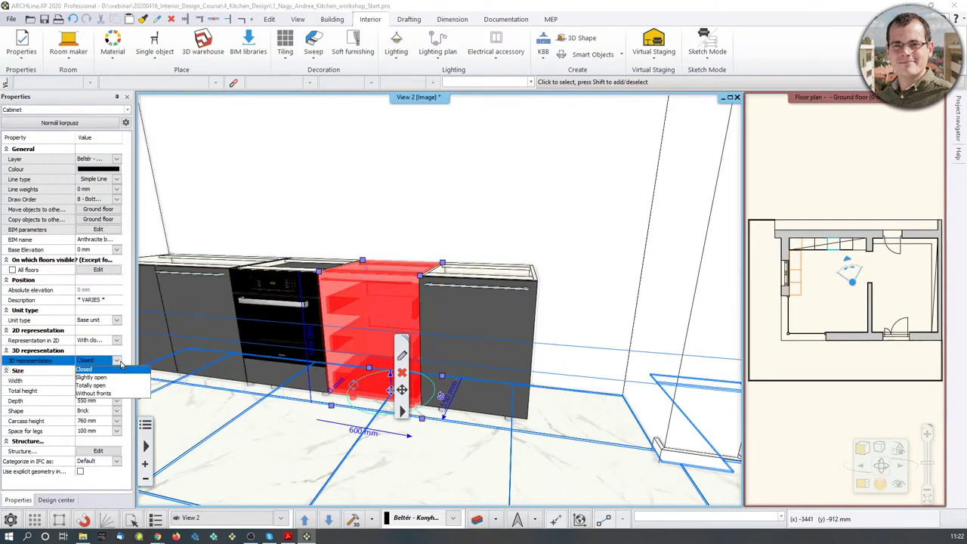
pyautogui.click(110, 387)
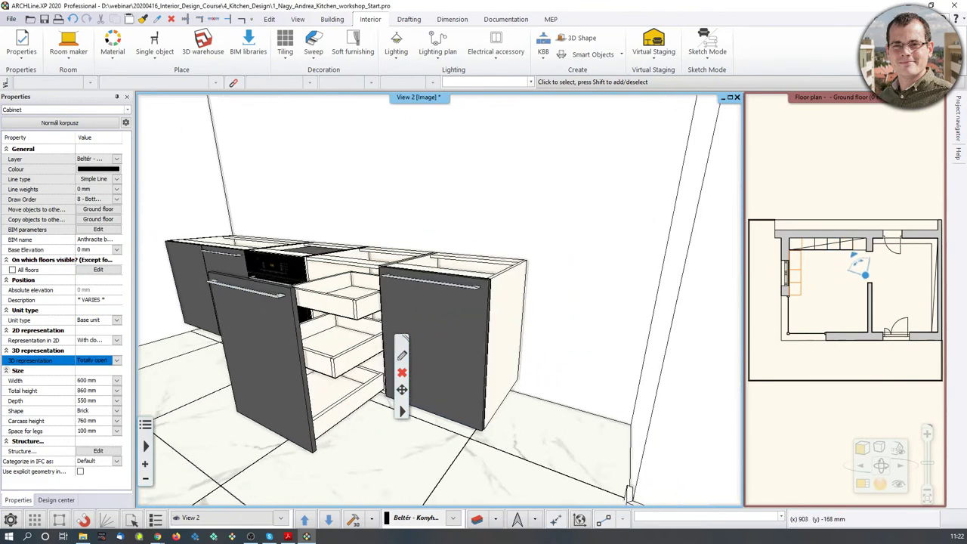
pyautogui.click(116, 360)
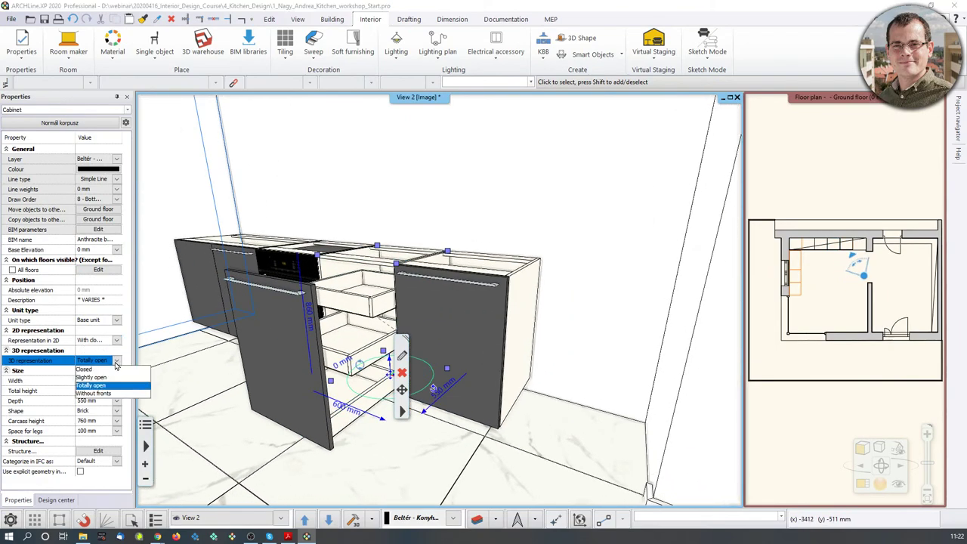
pyautogui.click(90, 369)
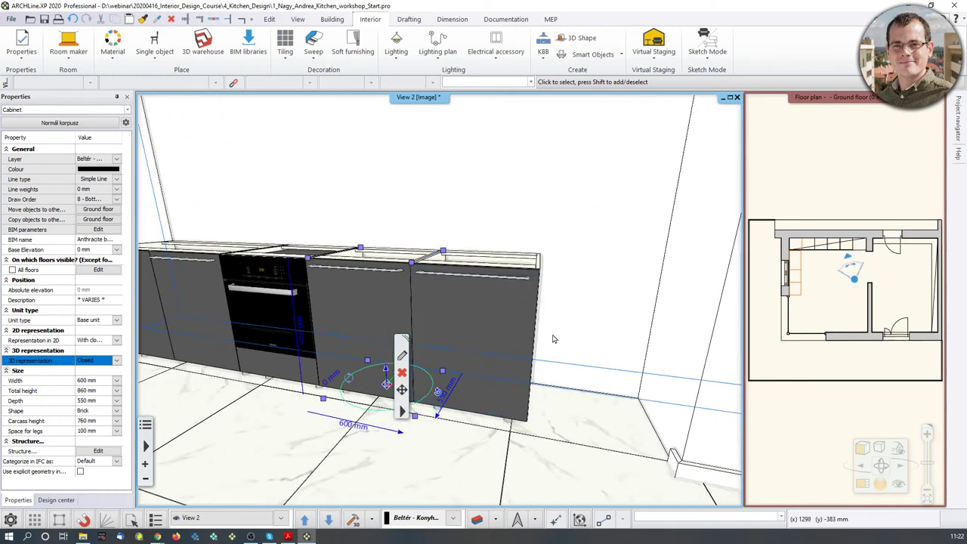
# - Open the last base cabinet at the free end of the row for editing and delete its door
pyautogui.click(492, 337)
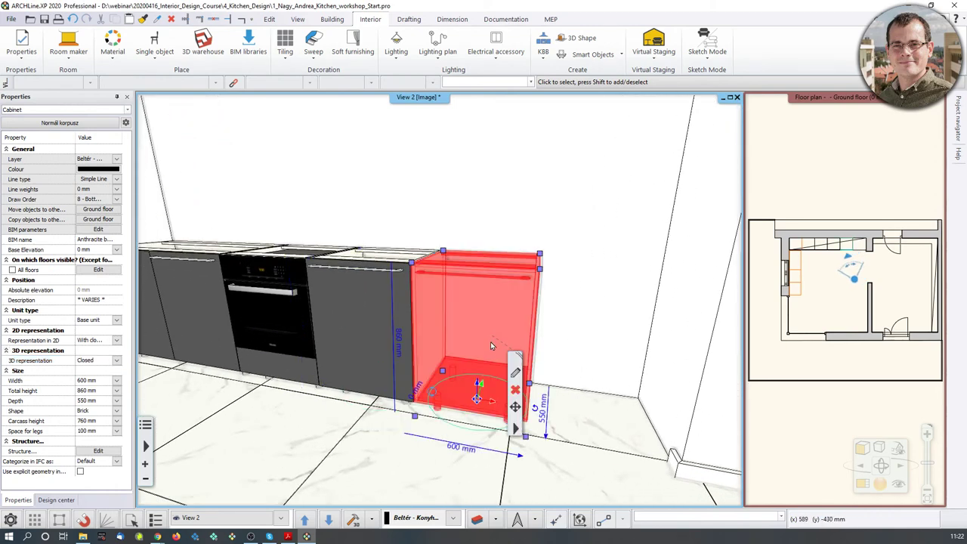
pyautogui.click(515, 374)
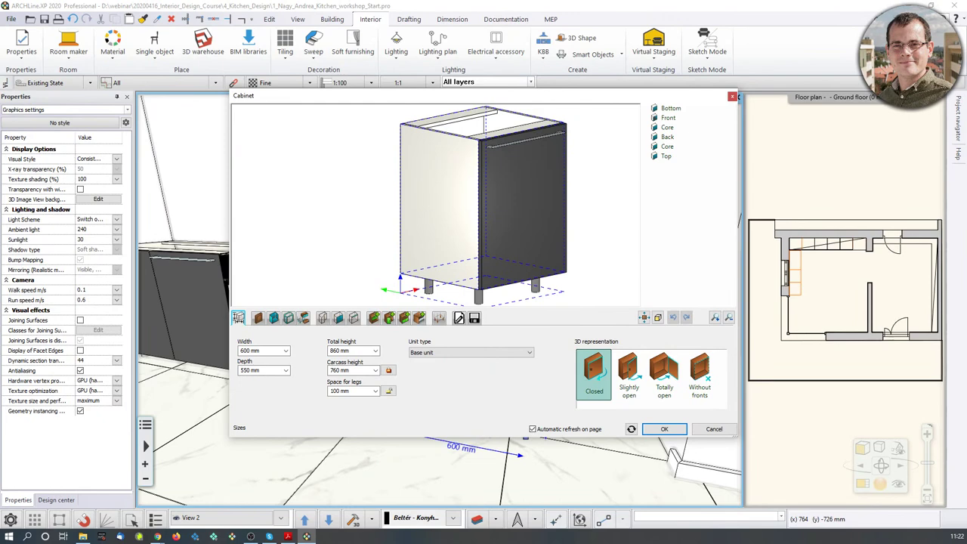
pyautogui.click(387, 319)
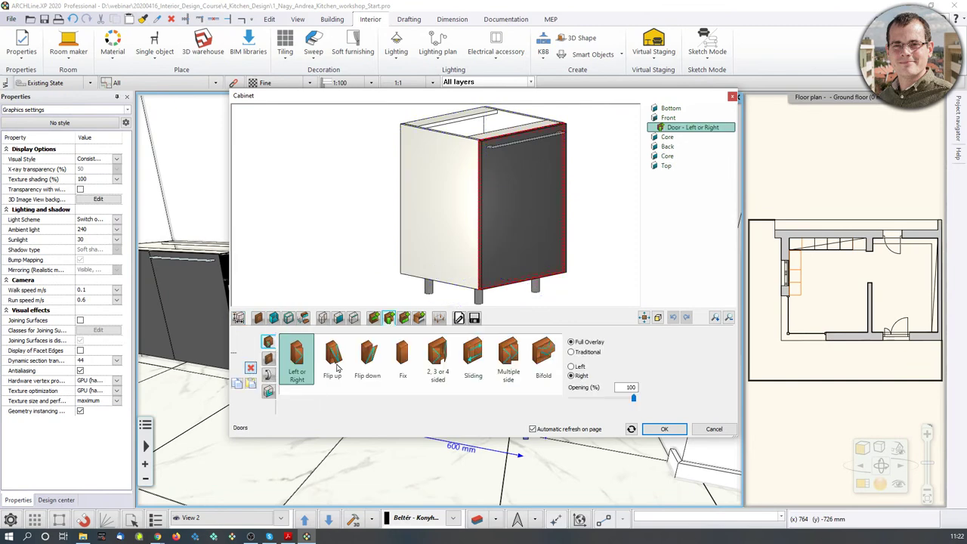
pyautogui.click(250, 369)
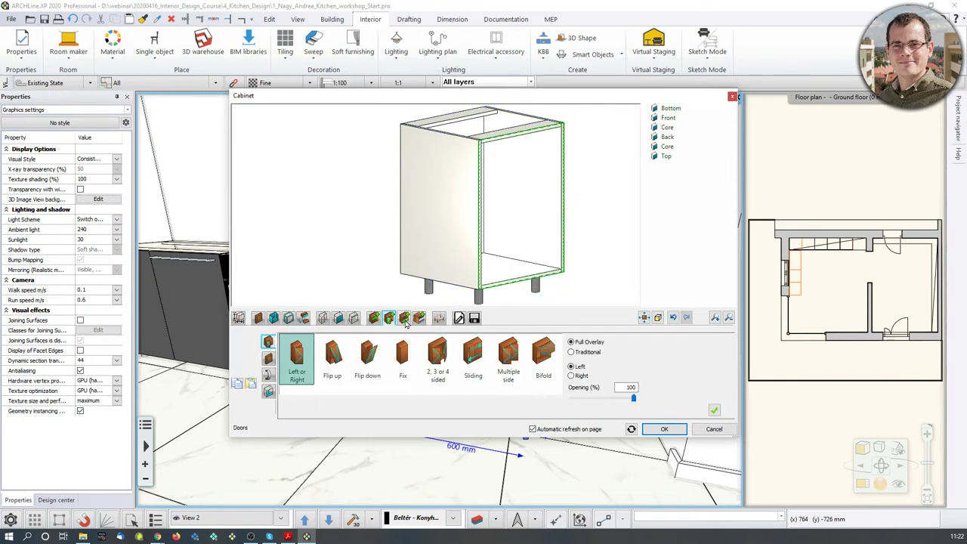
# - Fill the end cabinet with full-overlay Multiple with front drawers and set the number of items to 3
pyautogui.click(405, 318)
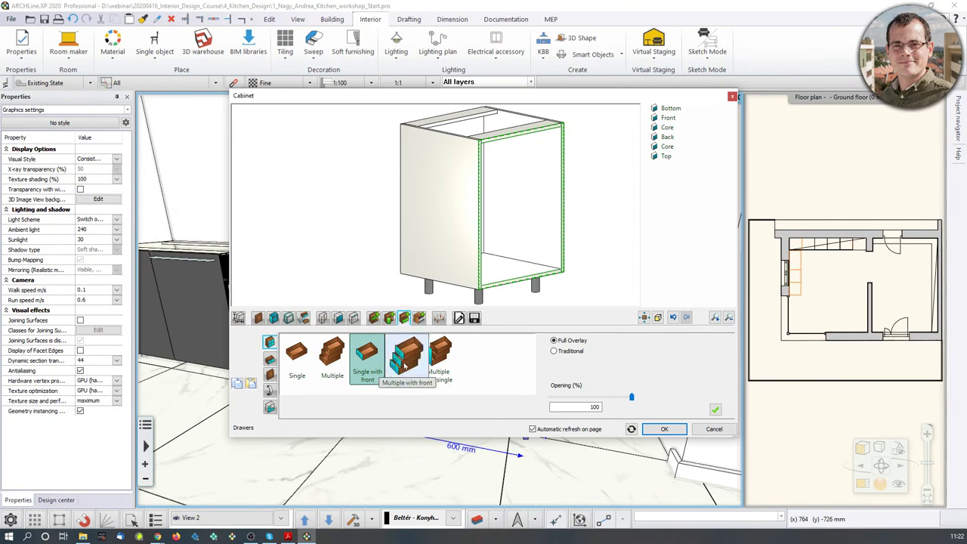
pyautogui.click(406, 359)
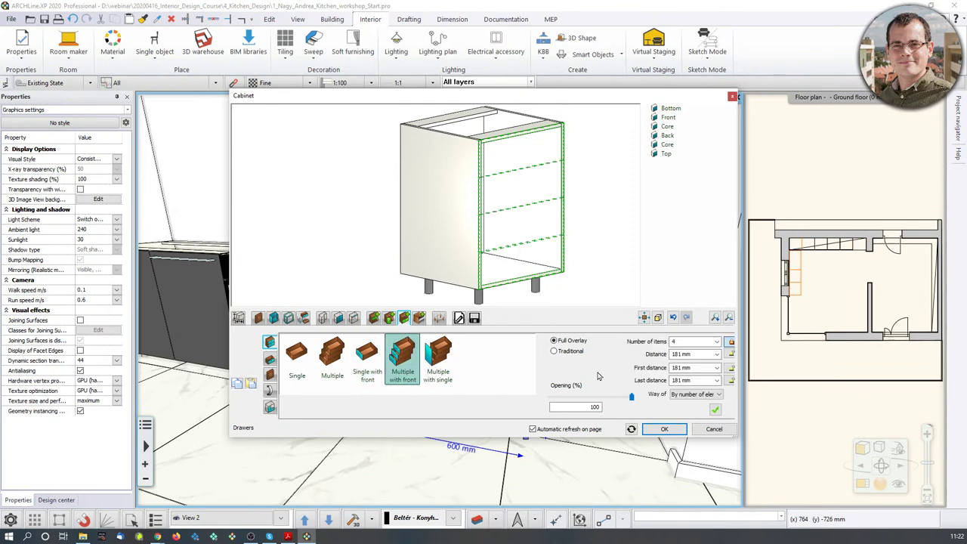
pyautogui.click(715, 409)
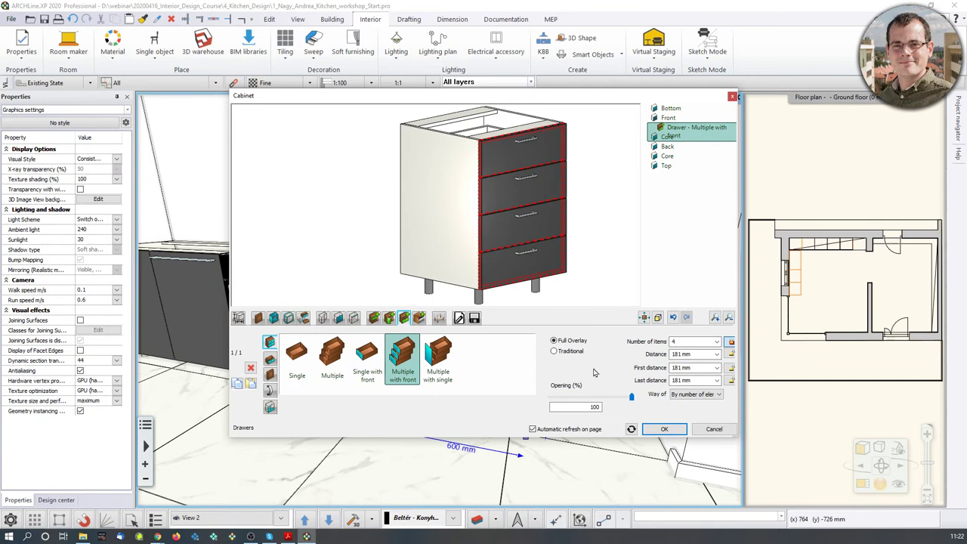
pyautogui.moveTo(687, 343); pyautogui.dragTo(645, 349)
pyautogui.write('3')
pyautogui.press('Return')
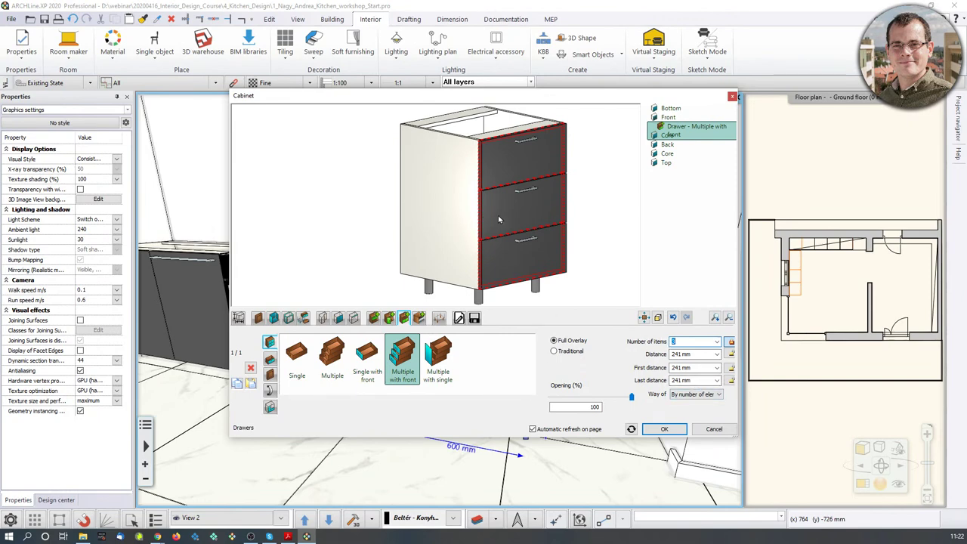
# - Set the last distance of the drawer set to 400 mm for a taller bottom drawer
pyautogui.moveTo(702, 381); pyautogui.dragTo(645, 389)
pyautogui.write('400')
pyautogui.press('Return')
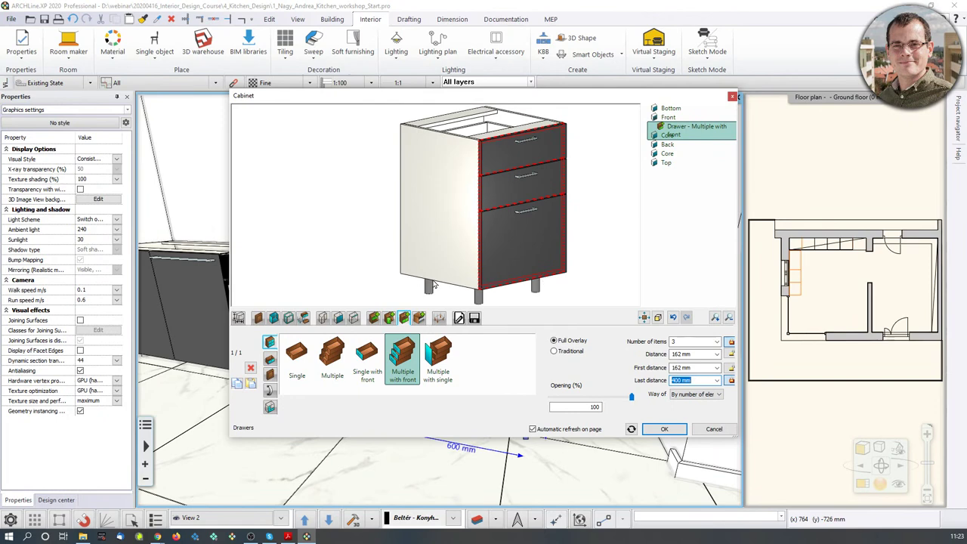
# - Give the end cabinet's drawers a custom handle position at the top centre with stretched handles, and apply the cabinet changes
pyautogui.moveTo(542, 225); pyautogui.dragTo(522, 235)
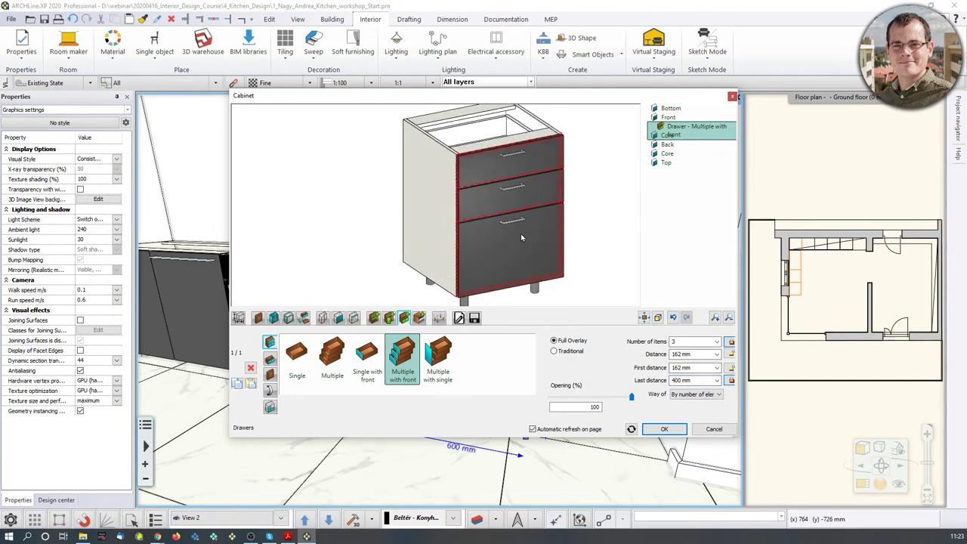
pyautogui.click(271, 391)
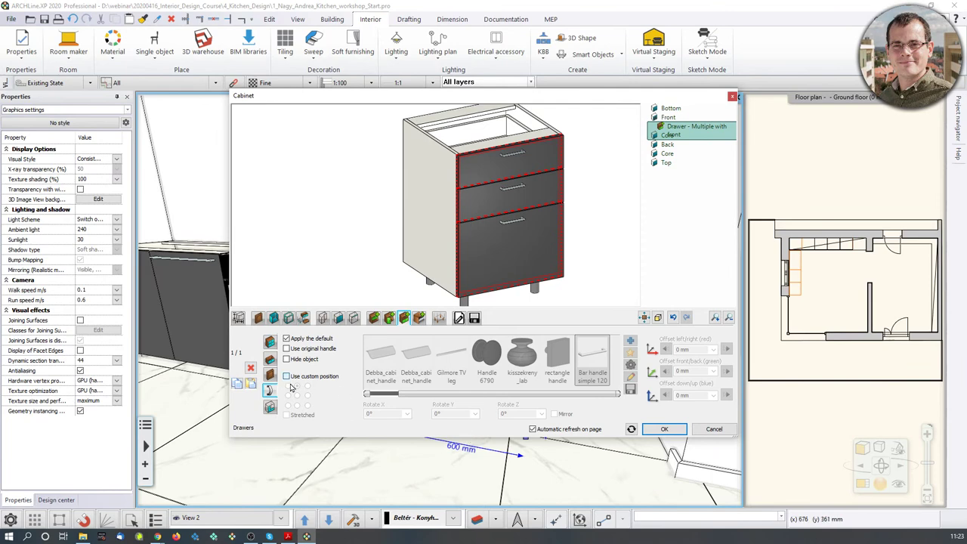
pyautogui.click(286, 415)
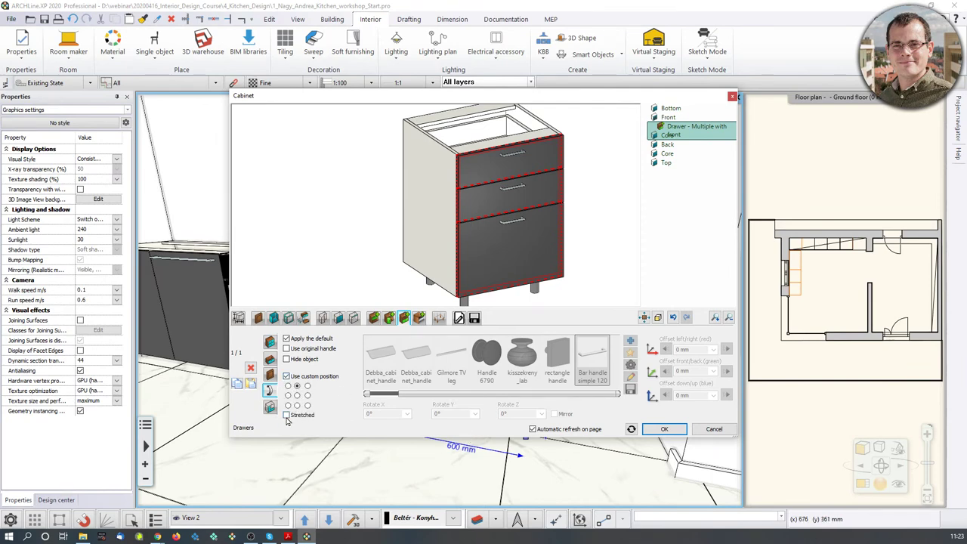
pyautogui.click(665, 429)
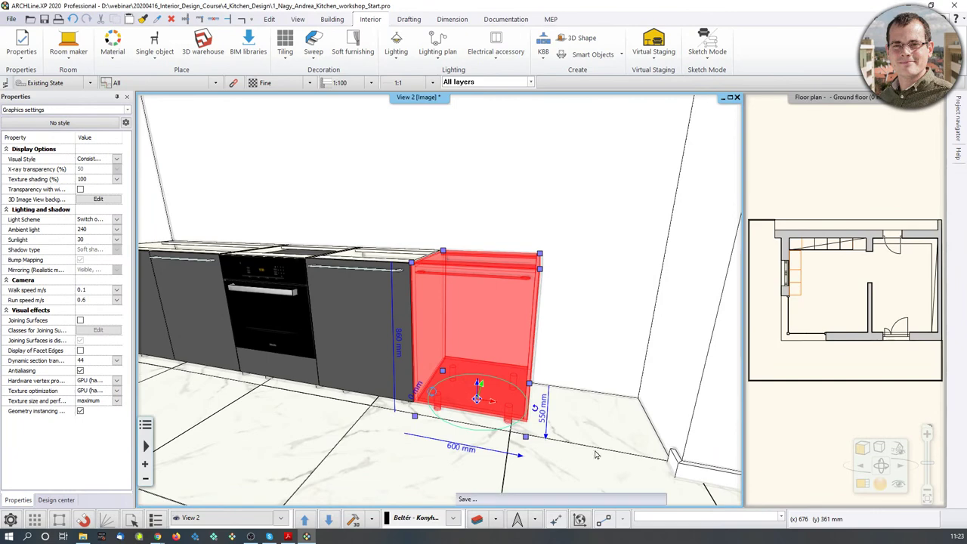
pyautogui.moveTo(553, 341); pyautogui.dragTo(620, 347, button='middle')
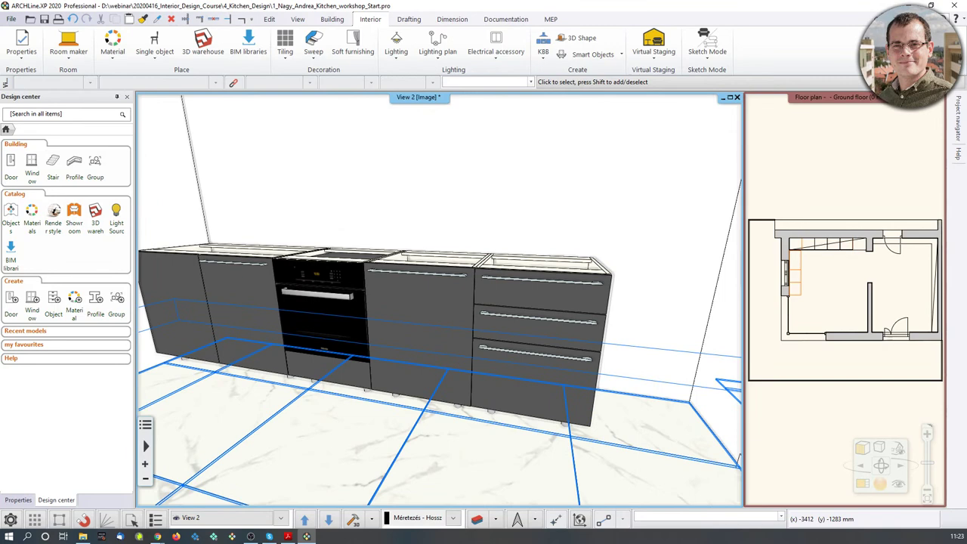
pyautogui.moveTo(454, 352); pyautogui.dragTo(264, 358, button='middle')
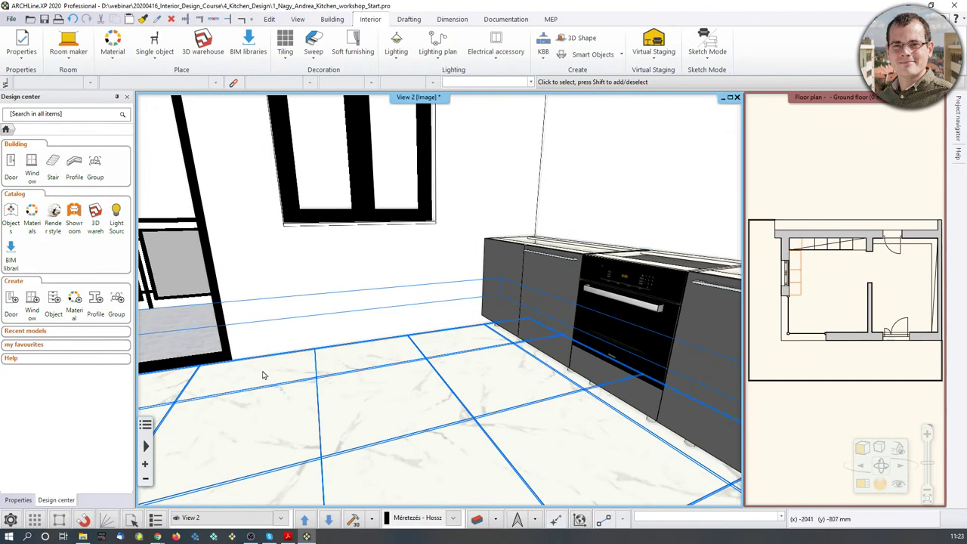
pyautogui.moveTo(283, 360); pyautogui.dragTo(453, 357, button='middle')
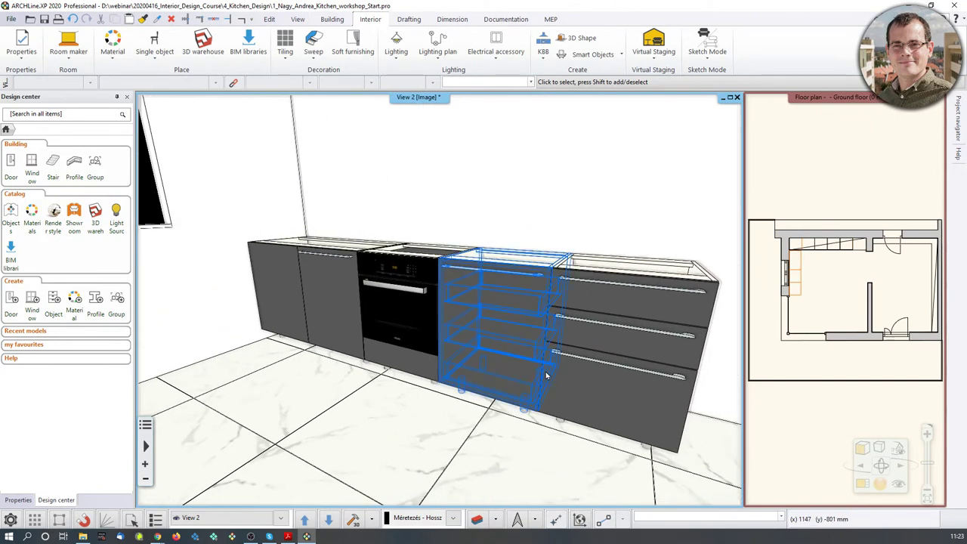
# - Make the floor plan the main view and copy the three-drawer end cabinet to the free floor near the window wall
pyautogui.click(845, 321)
pyautogui.scroll(-2, 844, 321)
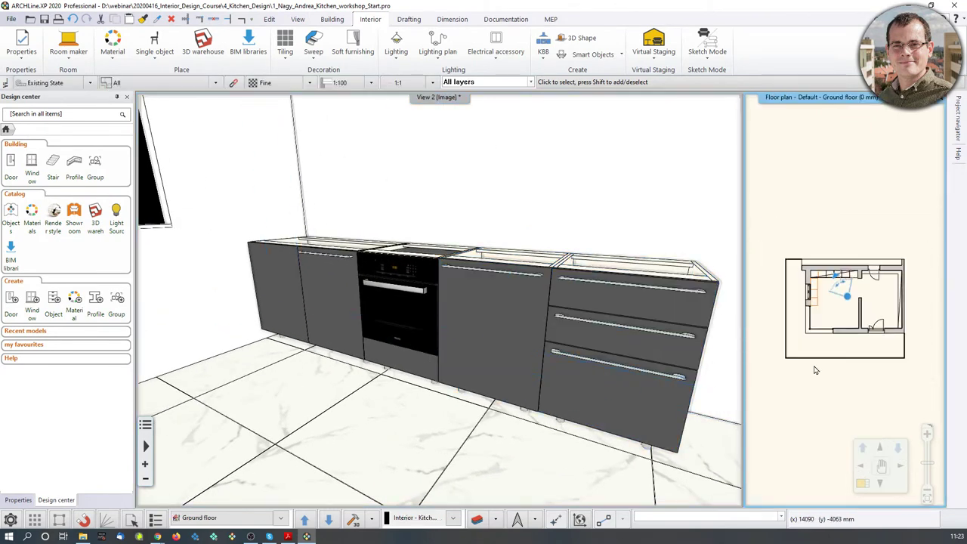
pyautogui.click(862, 486)
pyautogui.scroll(4, 435, 249)
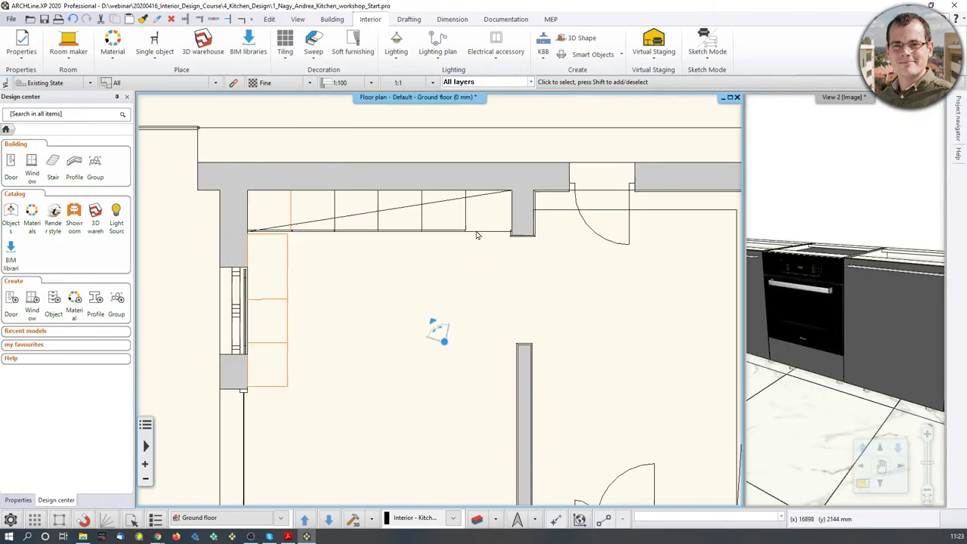
pyautogui.scroll(4, 885, 309)
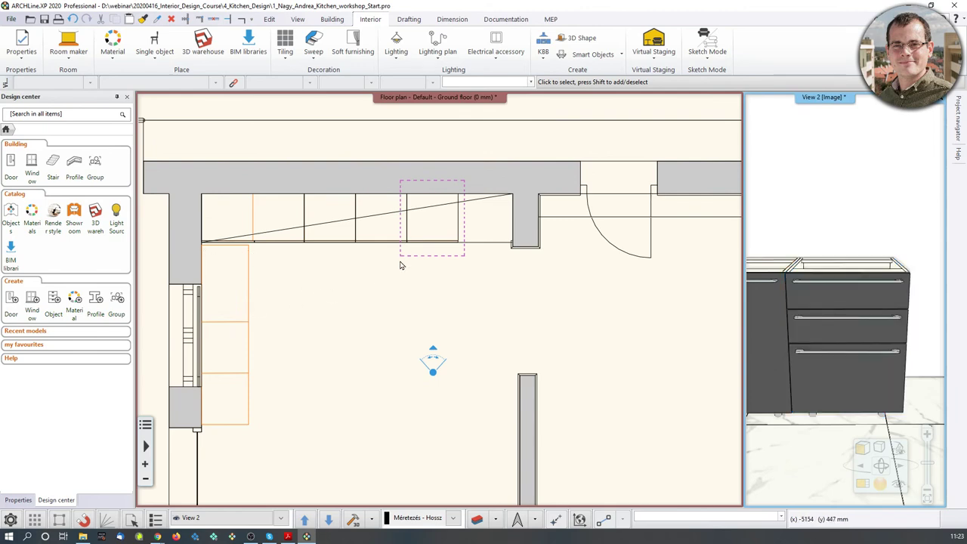
pyautogui.click(426, 247)
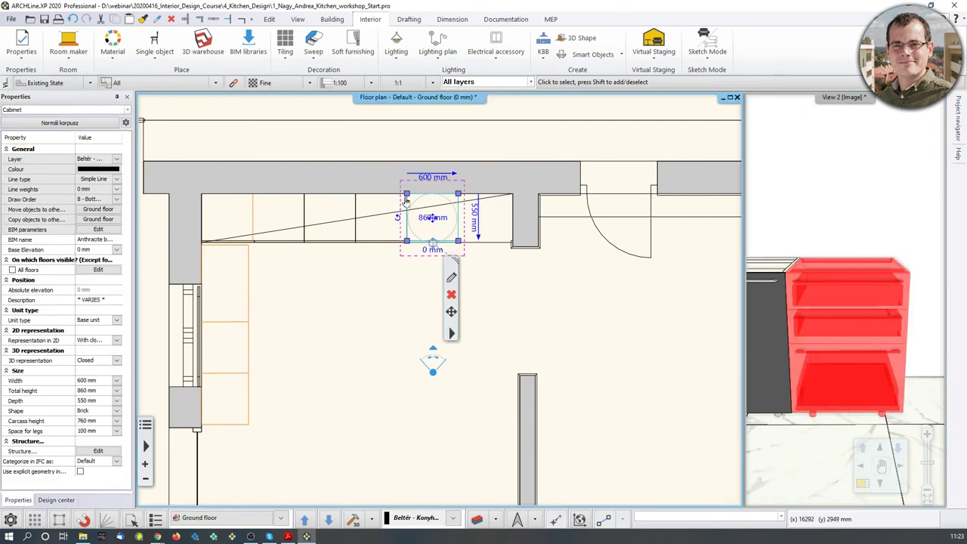
pyautogui.click(406, 196)
pyautogui.click(446, 218)
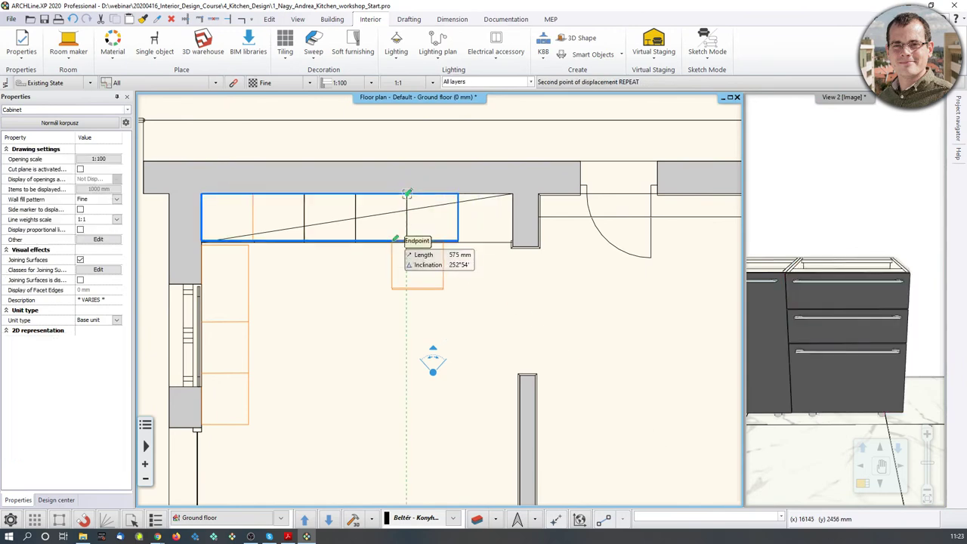
pyautogui.click(276, 292)
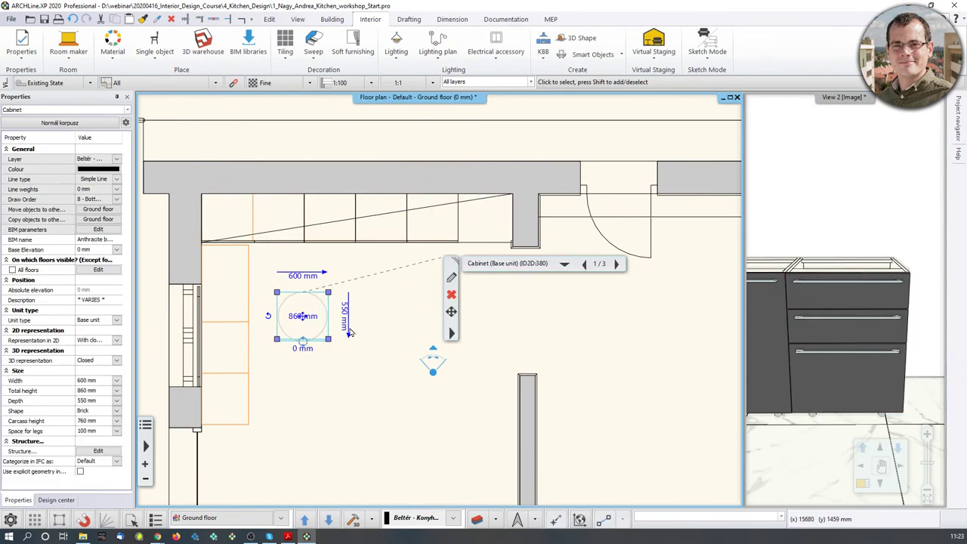
# - Rotate the copied drawer cabinet 90 degrees counterclockwise
pyautogui.moveTo(829, 296); pyautogui.dragTo(866, 302, button='middle')
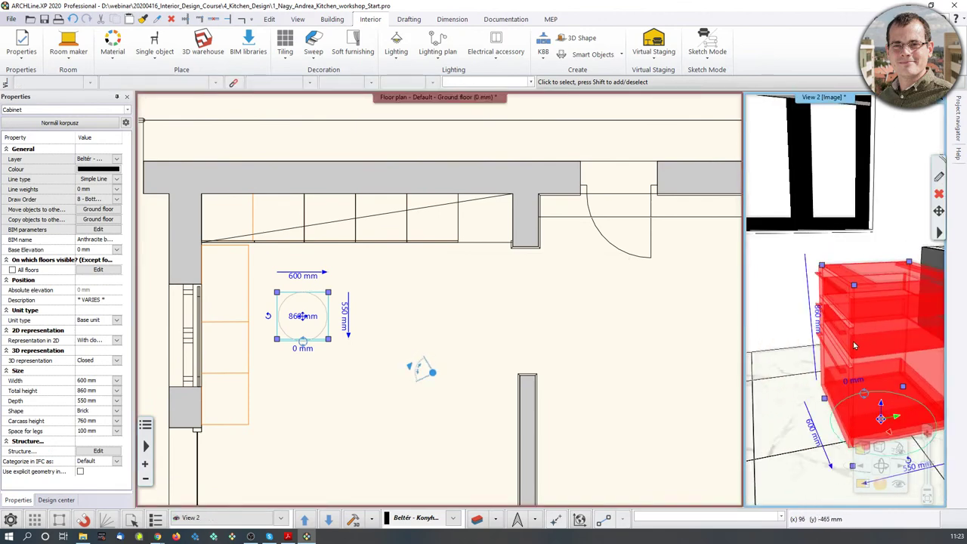
pyautogui.press('Escape')
pyautogui.click(309, 333)
pyautogui.click(306, 342)
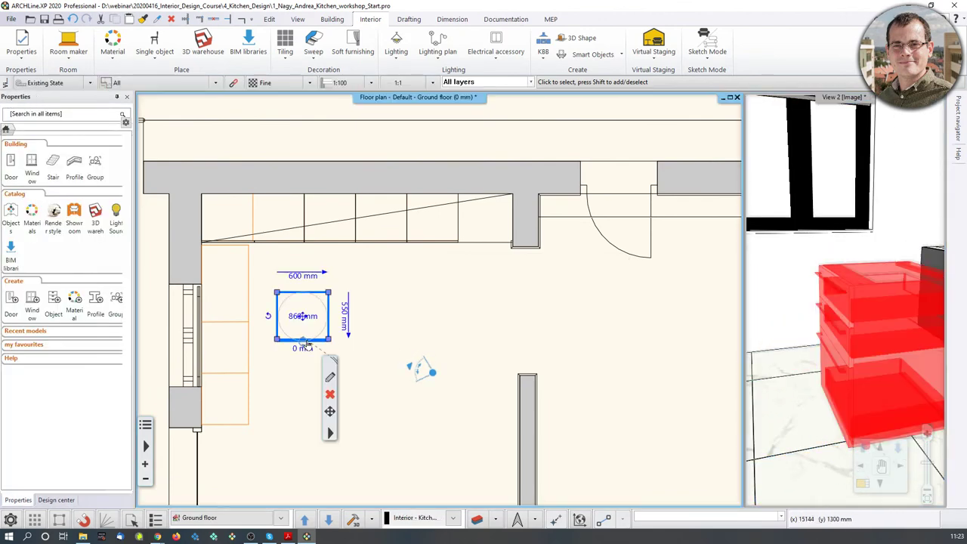
pyautogui.click(268, 317)
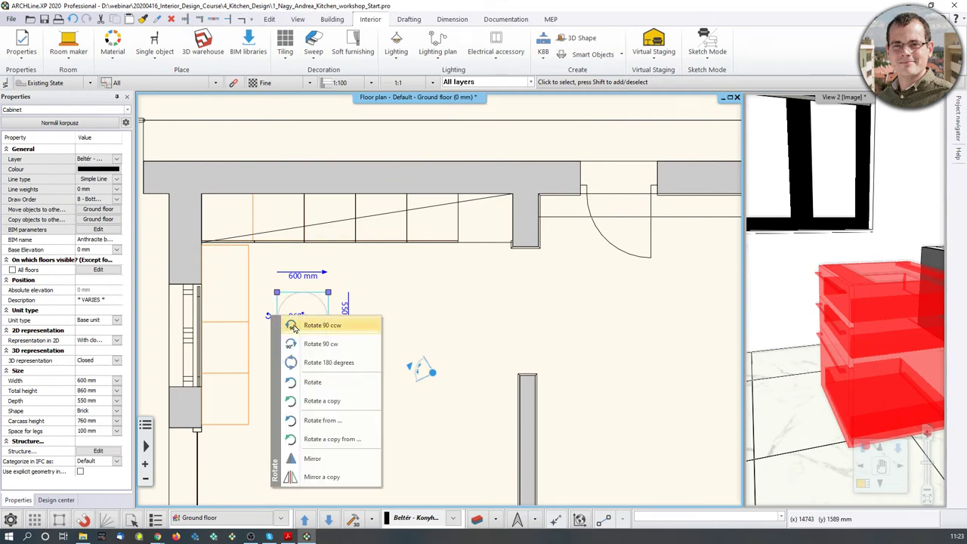
pyautogui.click(317, 325)
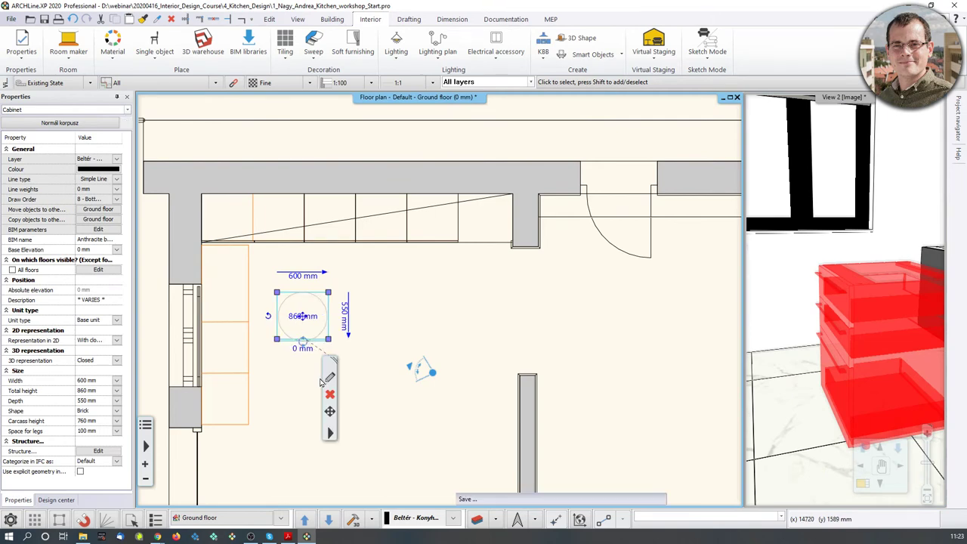
# - Move the rotated cabinet by its rear corner to the window wall, at the lower end of the first outlined cabinet space
pyautogui.click(278, 341)
pyautogui.click(306, 350)
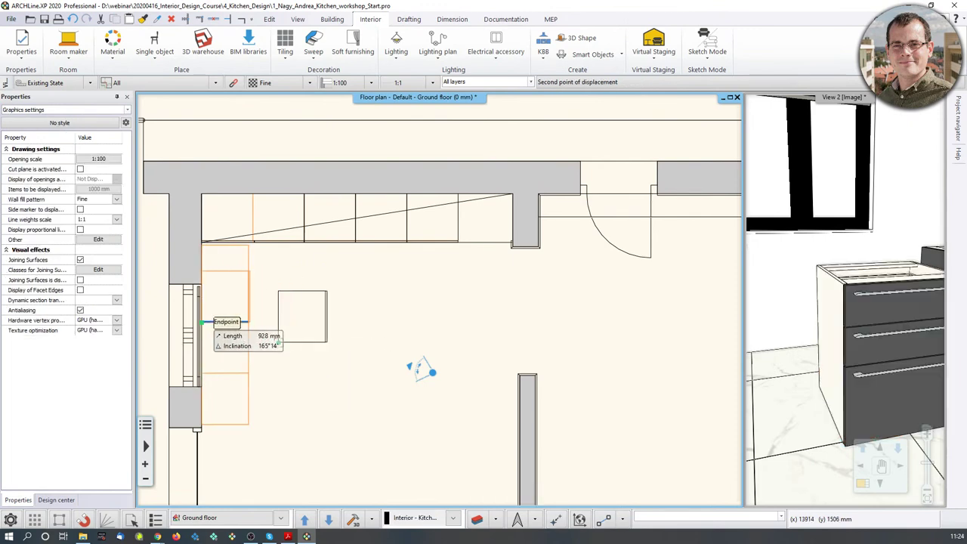
pyautogui.scroll(5, 202, 323)
pyautogui.click(564, 295)
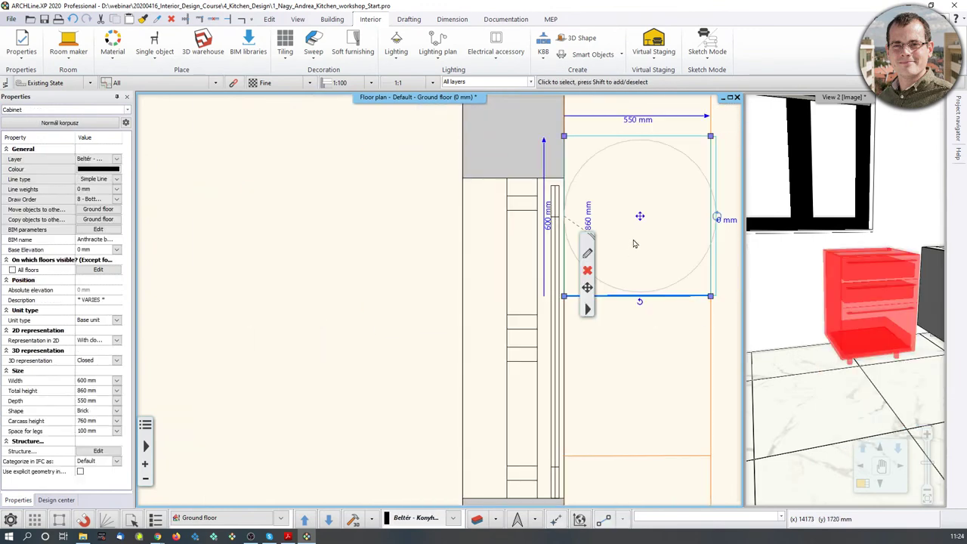
# - Set the width of the drawer cabinet at the window wall to 900 mm
pyautogui.scroll(-4, 634, 244)
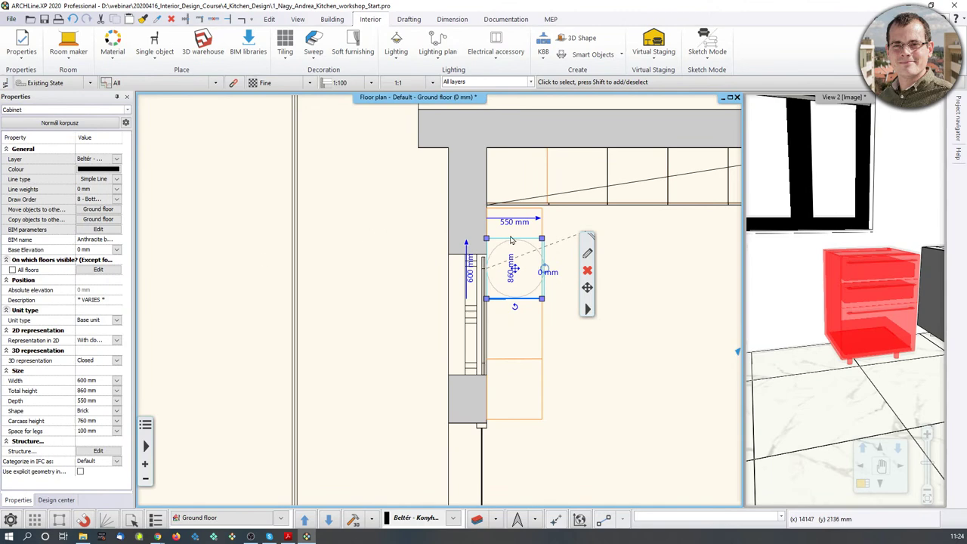
pyautogui.click(471, 277)
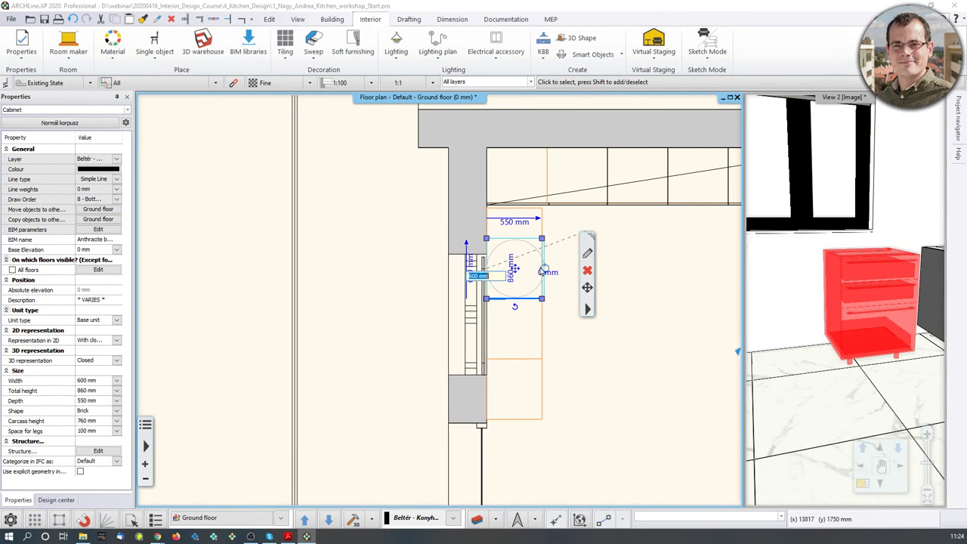
pyautogui.write('900')
pyautogui.press('Return')
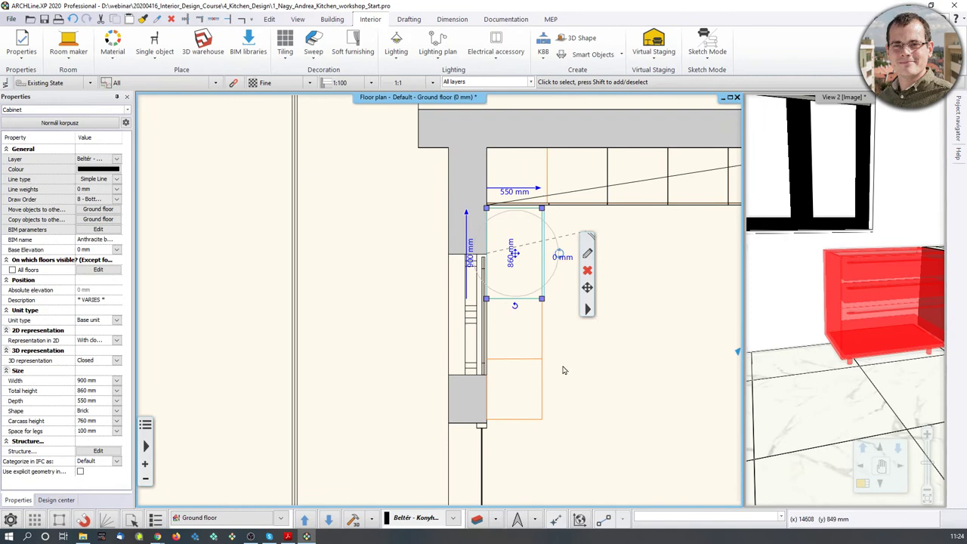
pyautogui.click(616, 370)
pyautogui.moveTo(611, 362); pyautogui.dragTo(547, 359, button='middle')
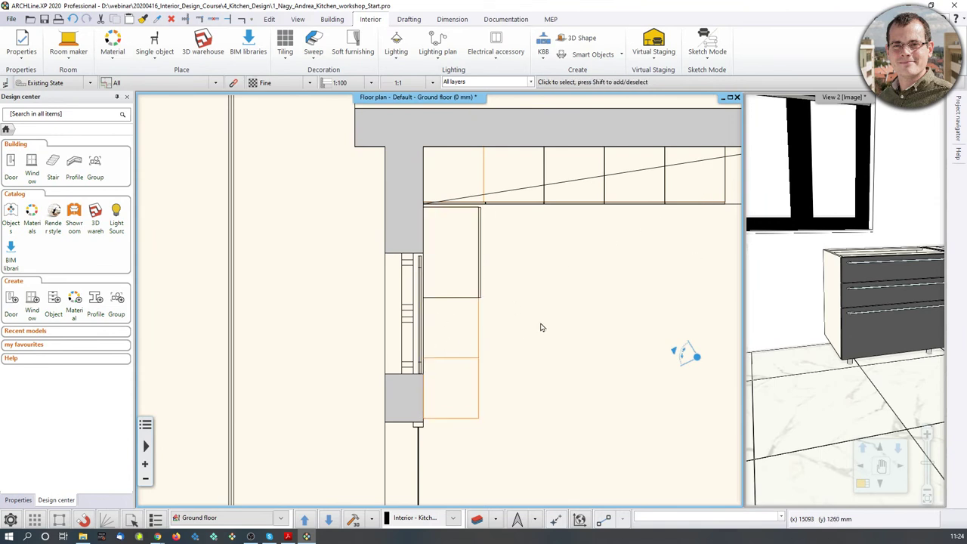
# - Search the object library for "anthracite" and place two Anthracite base cabinet 1 units in the remaining outlines along the window wall
pyautogui.click(41, 115)
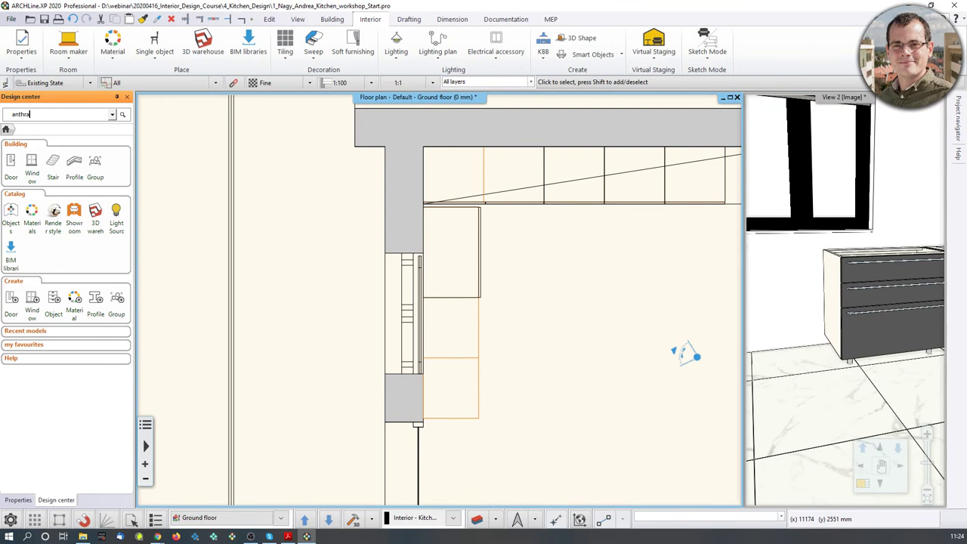
pyautogui.write('anthracite')
pyautogui.press('Return')
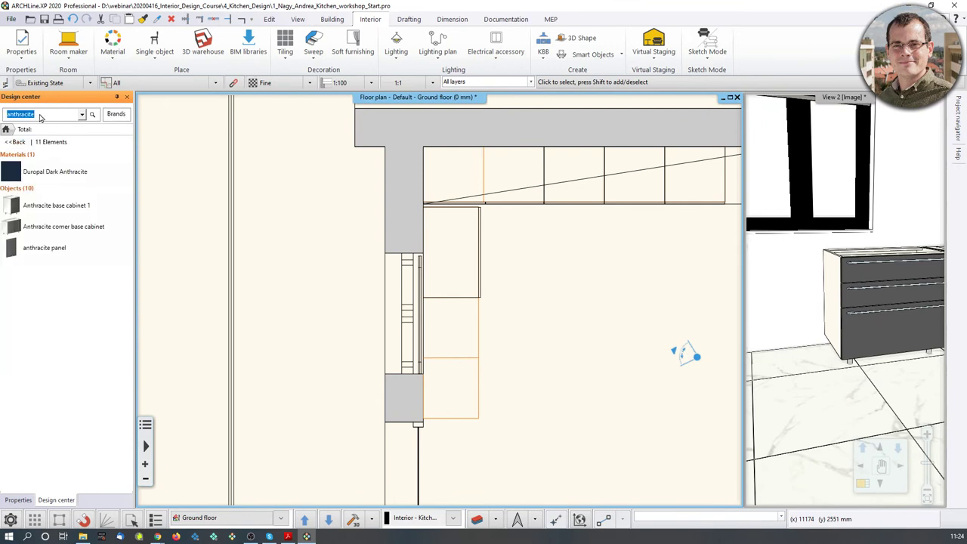
pyautogui.click(17, 188)
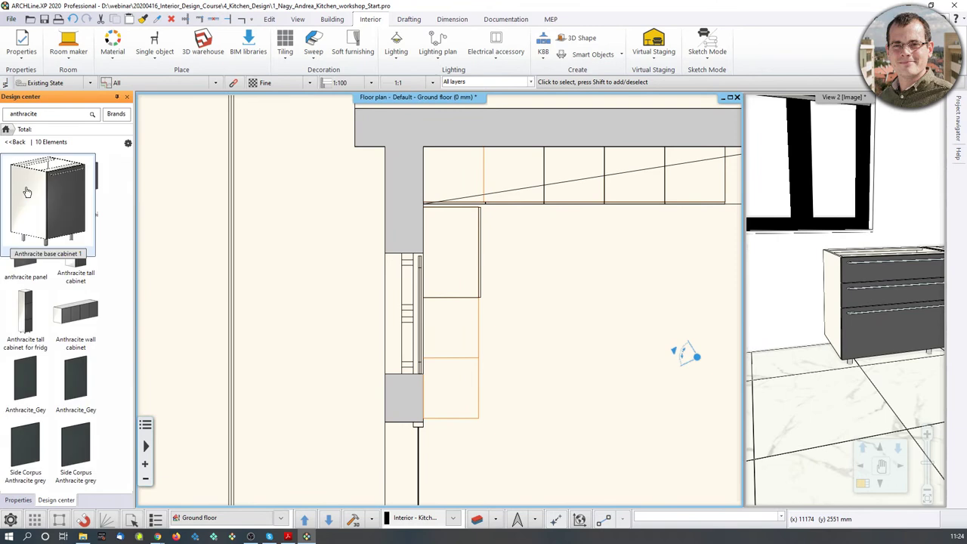
pyautogui.moveTo(33, 190); pyautogui.dragTo(441, 356)
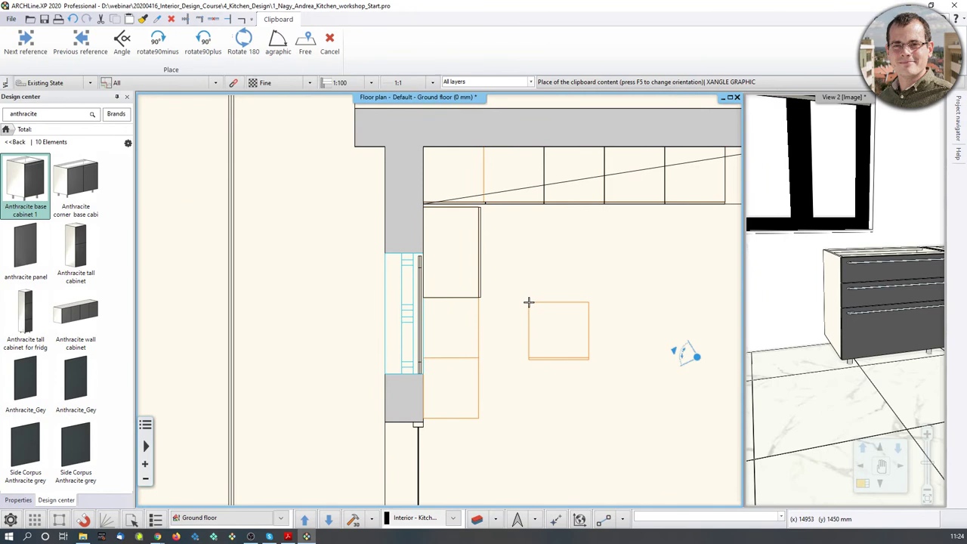
pyautogui.scroll(3, 519, 356)
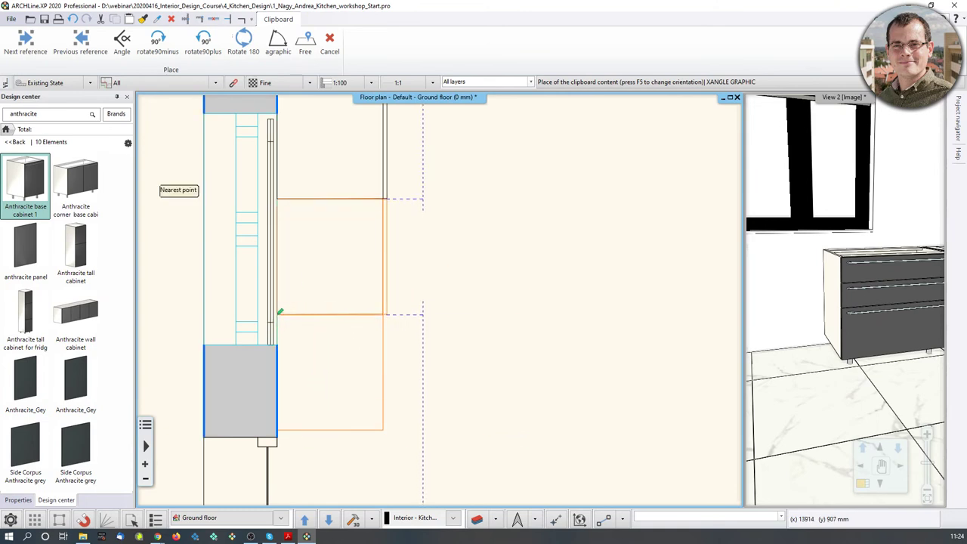
pyautogui.click(280, 311)
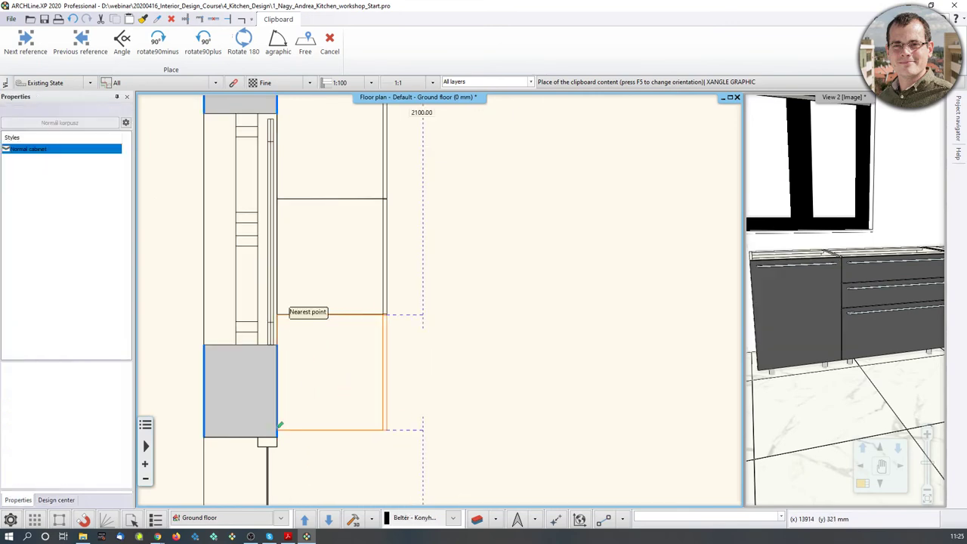
pyautogui.press('Escape')
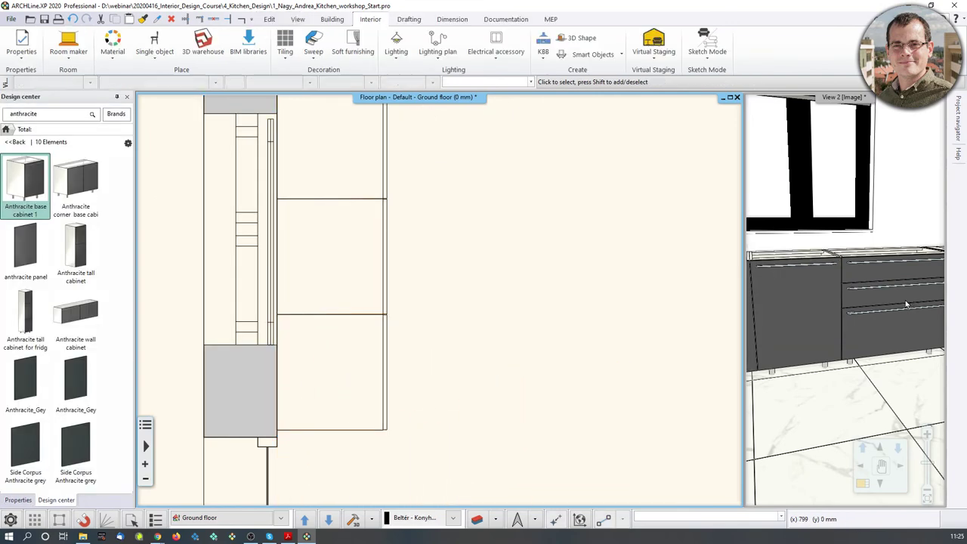
# - Make the 3D view the main view and examine both cabinet rows and the corner of the kitchen
pyautogui.scroll(-3, 906, 303)
pyautogui.keyDown('shift'); pyautogui.moveTo(846, 287); pyautogui.dragTo(880, 350, button='middle'); pyautogui.keyUp('shift')
pyautogui.scroll(2, 849, 286)
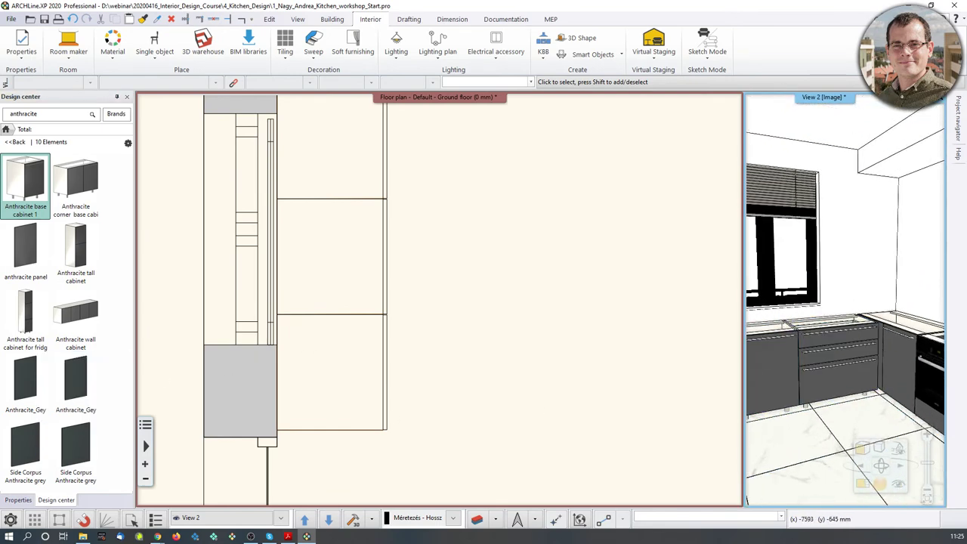
pyautogui.click(865, 490)
pyautogui.moveTo(355, 345); pyautogui.dragTo(369, 311, button='middle')
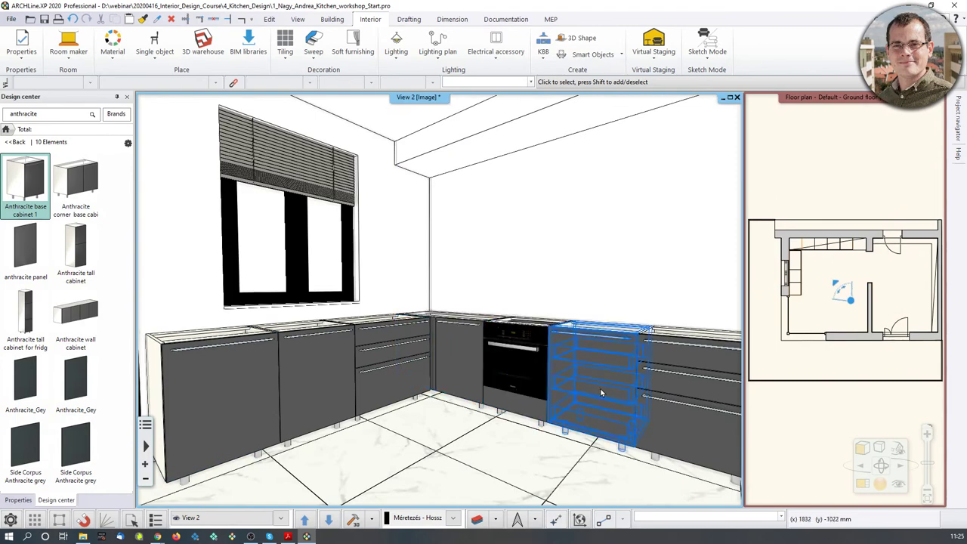
pyautogui.scroll(2, 542, 387)
pyautogui.moveTo(542, 387); pyautogui.dragTo(539, 371, button='middle')
pyautogui.scroll(-2, 540, 363)
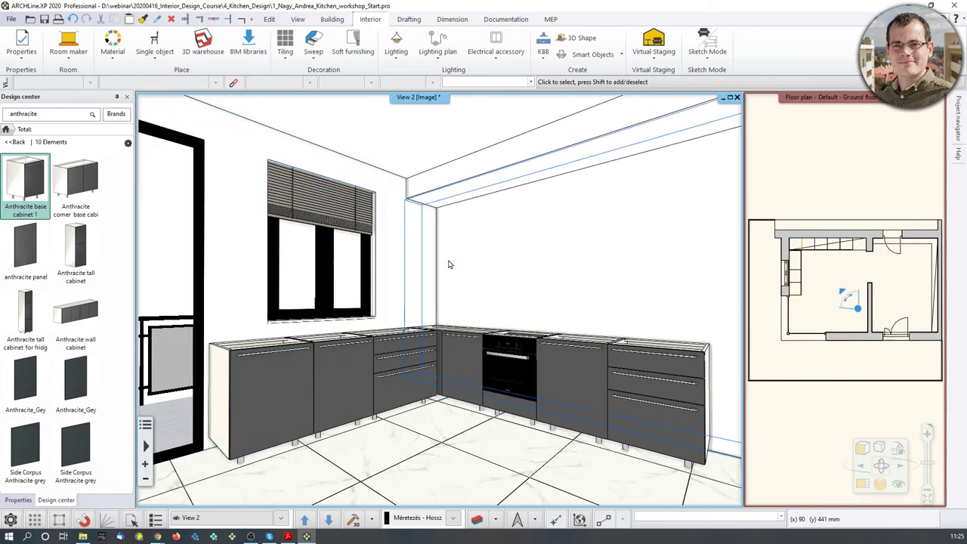
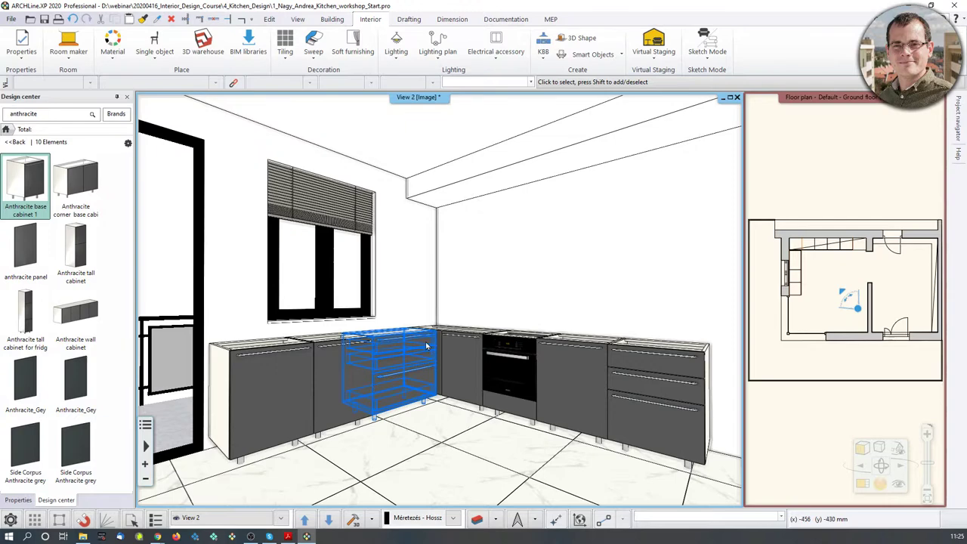
# - Start a new rectangular cabinet door, 600 × 800 mm and 20 mm thick, and examine its preview from several angles
pyautogui.click(542, 60)
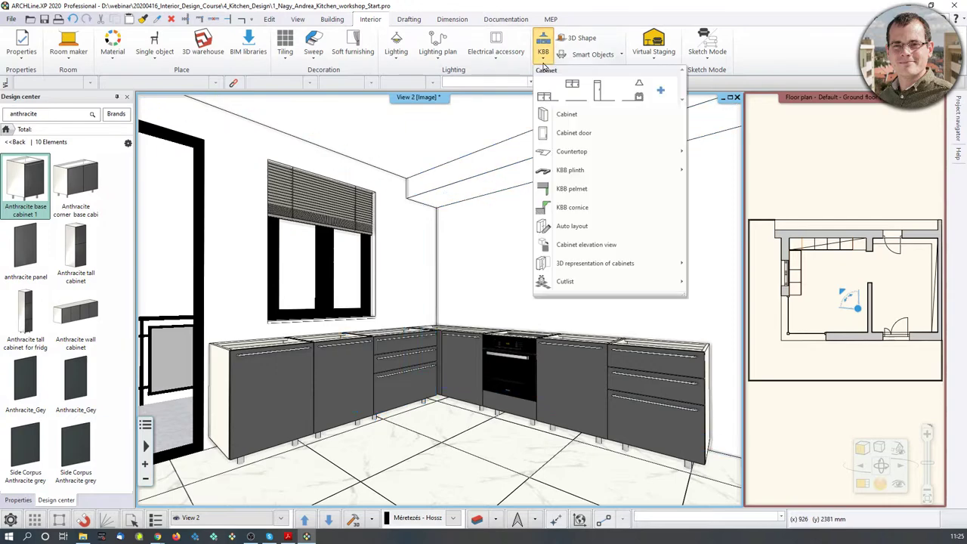
pyautogui.click(568, 134)
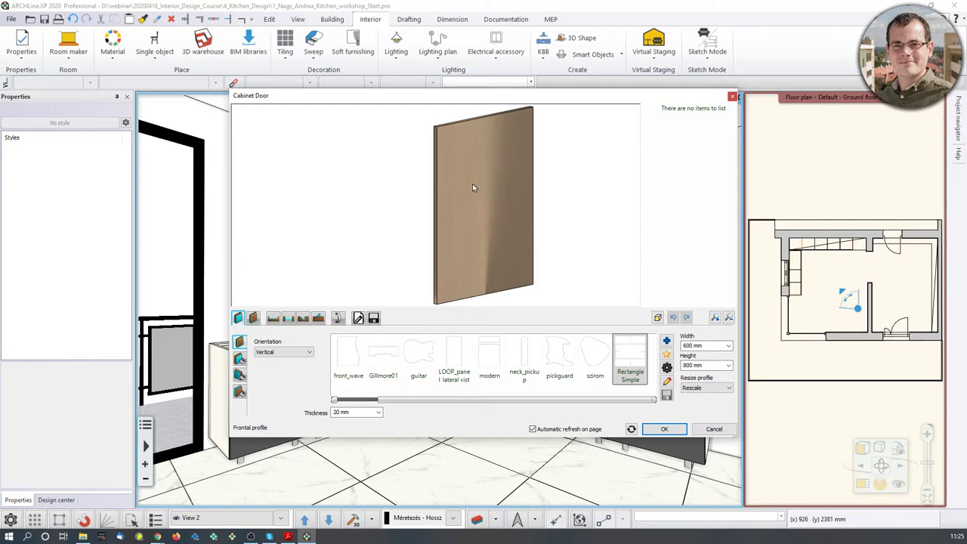
pyautogui.moveTo(454, 184)
pyautogui.mouseDown(button='middle')
pyautogui.moveTo(461, 192)
pyautogui.moveTo(466, 184)
pyautogui.mouseUp(button='middle')
pyautogui.moveTo(466, 184); pyautogui.dragTo(485, 225)
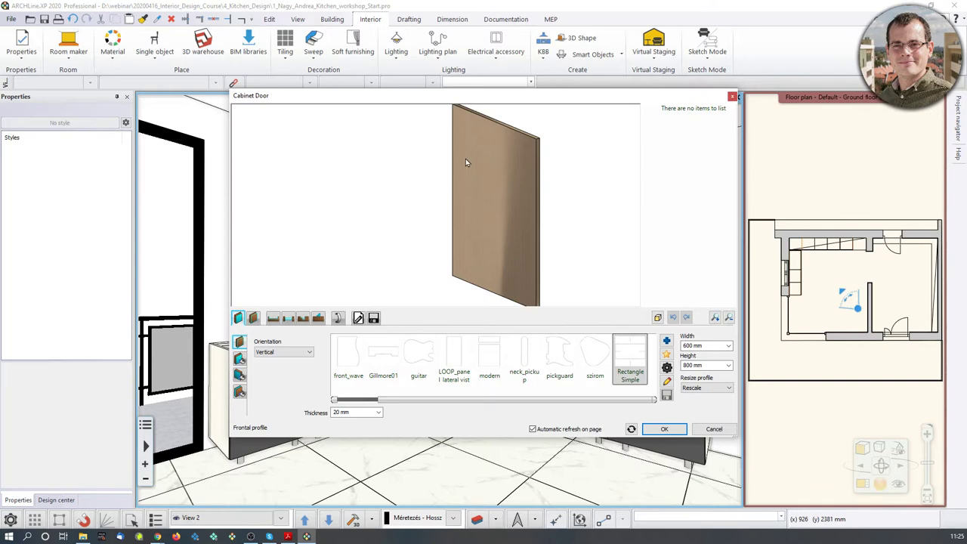
pyautogui.moveTo(530, 142); pyautogui.dragTo(485, 182)
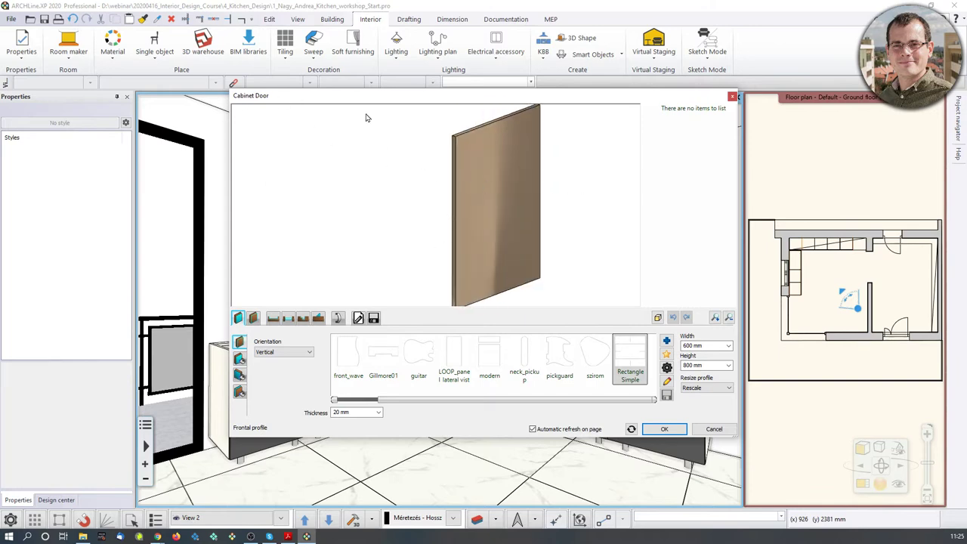
pyautogui.scroll(-3, 470, 198)
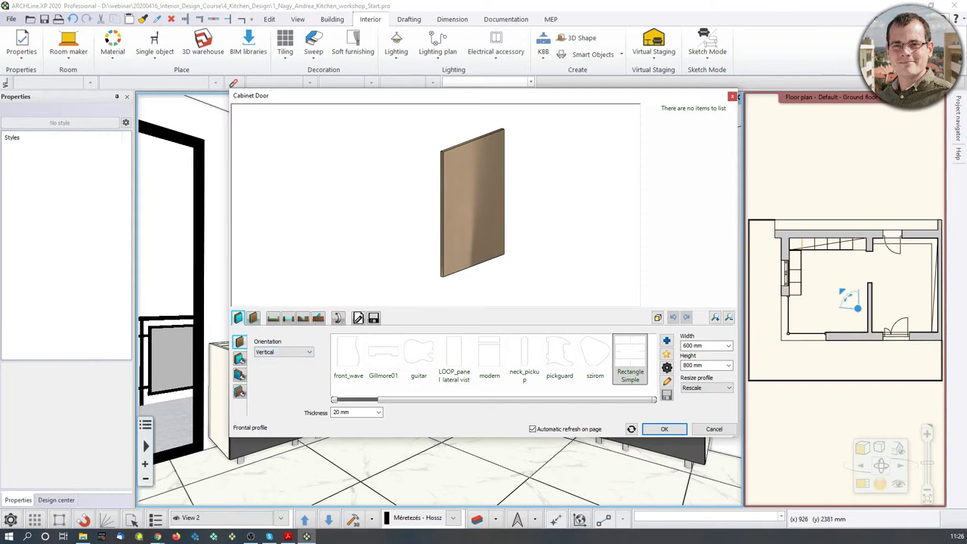
# - Set the cabinet door panel's material to Matt fehér 2 after comparing it with White and Beech
pyautogui.click(339, 412)
pyautogui.click(239, 359)
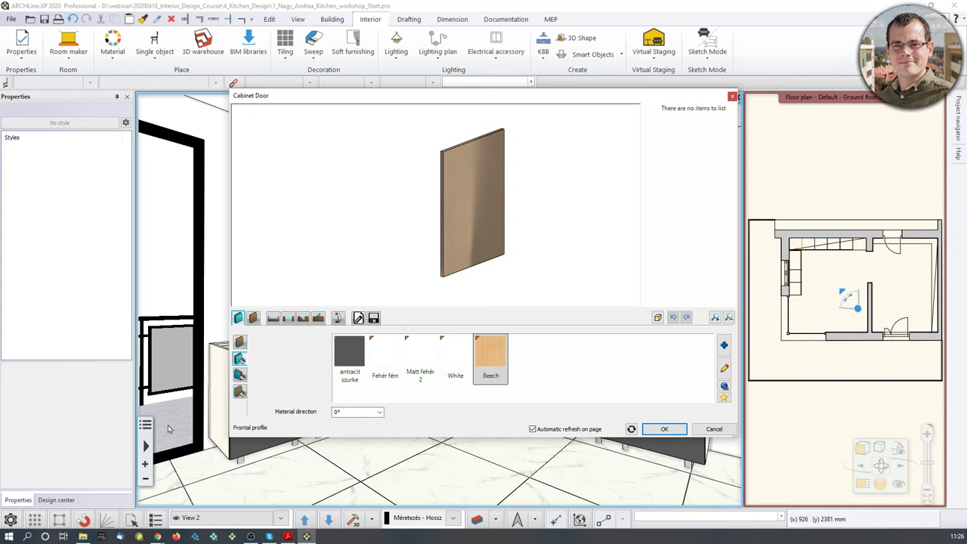
pyautogui.click(461, 364)
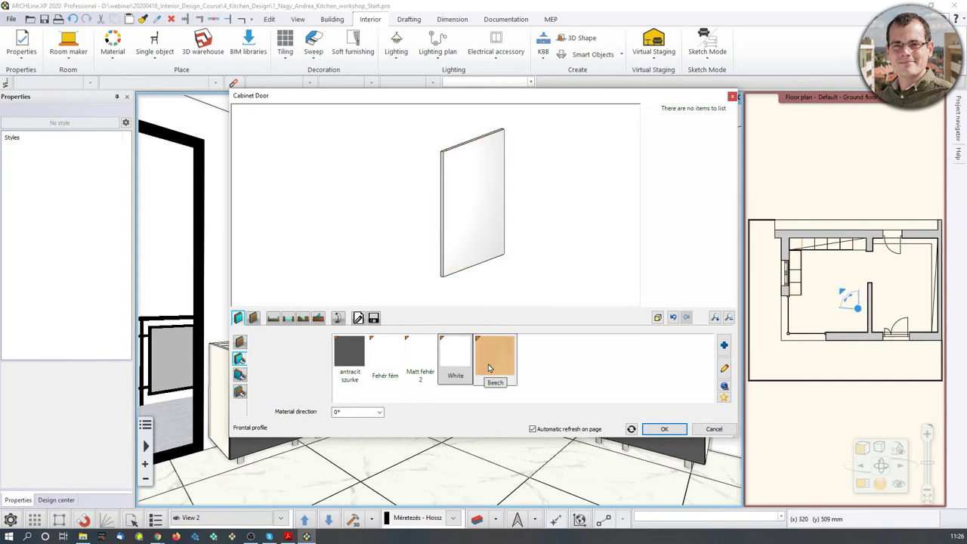
pyautogui.click(488, 368)
pyautogui.click(463, 367)
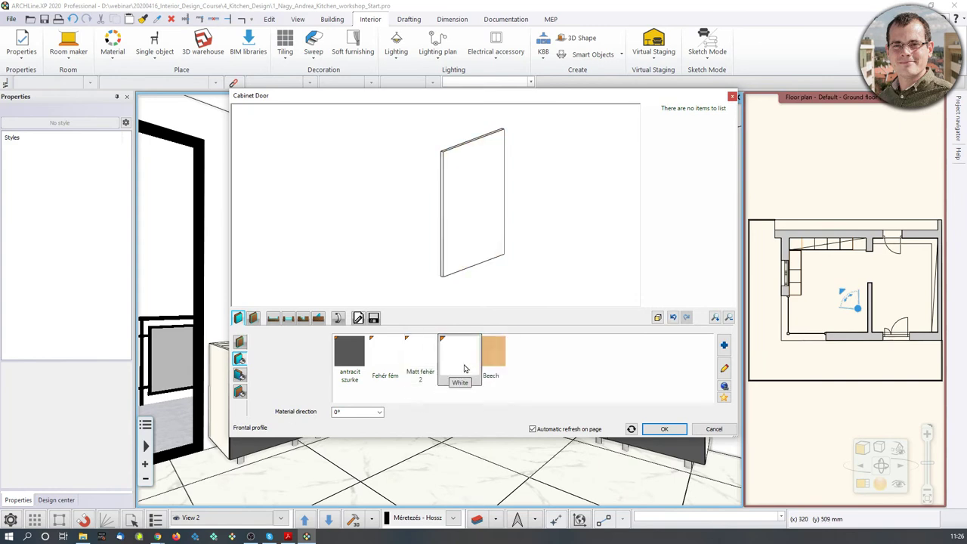
pyautogui.click(422, 355)
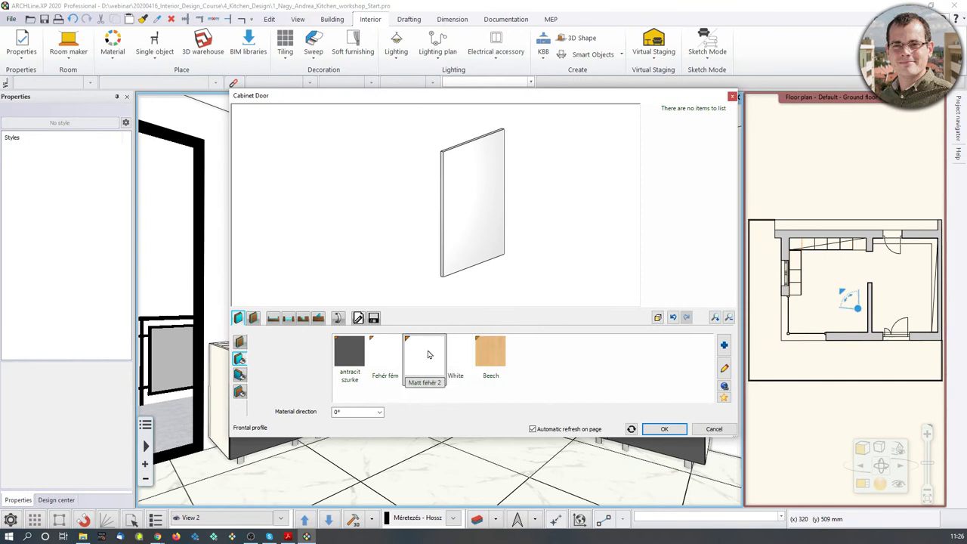
pyautogui.moveTo(468, 204); pyautogui.dragTo(144, 260)
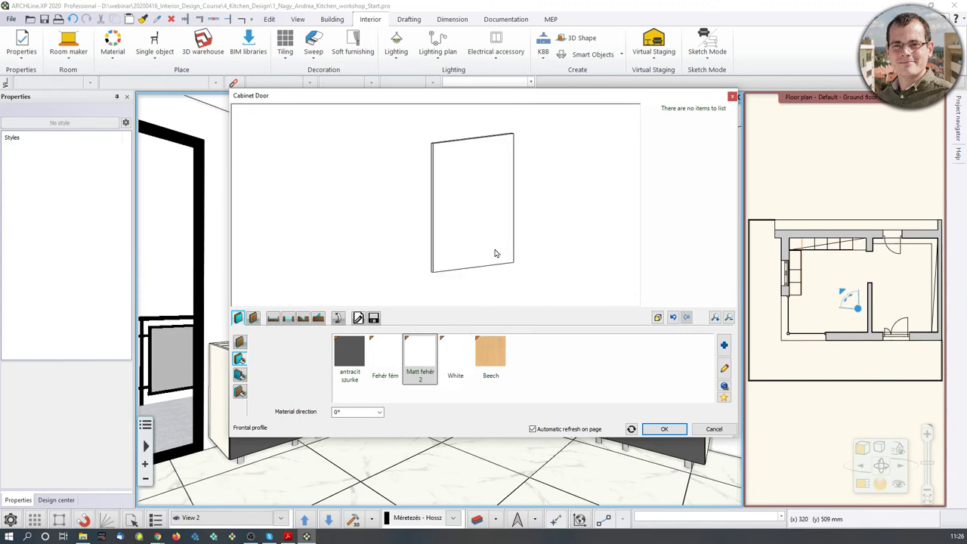
# - Save the door to the library as "WS matte white front" in category KITCHEN, subcategory "Cabinet doors", without placing it in the room
pyautogui.click(373, 318)
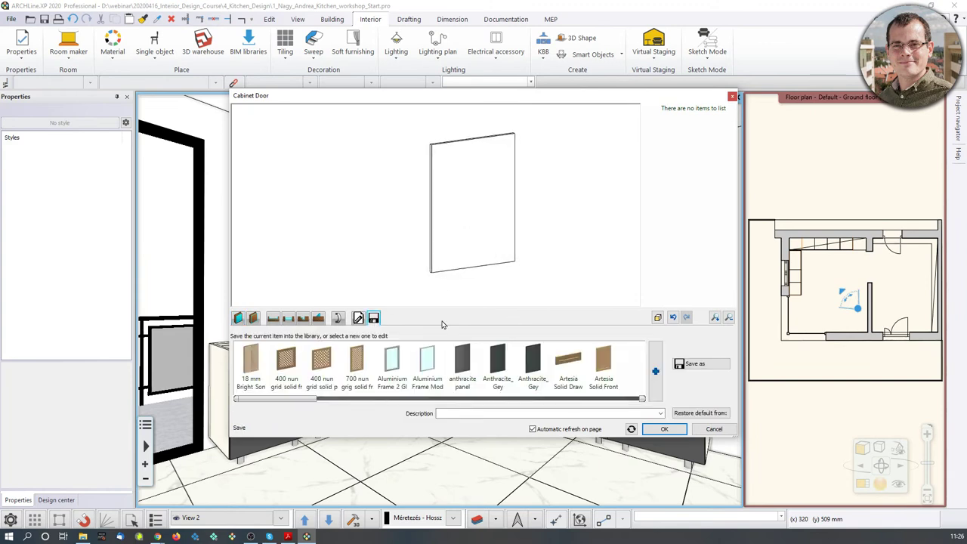
pyautogui.click(695, 366)
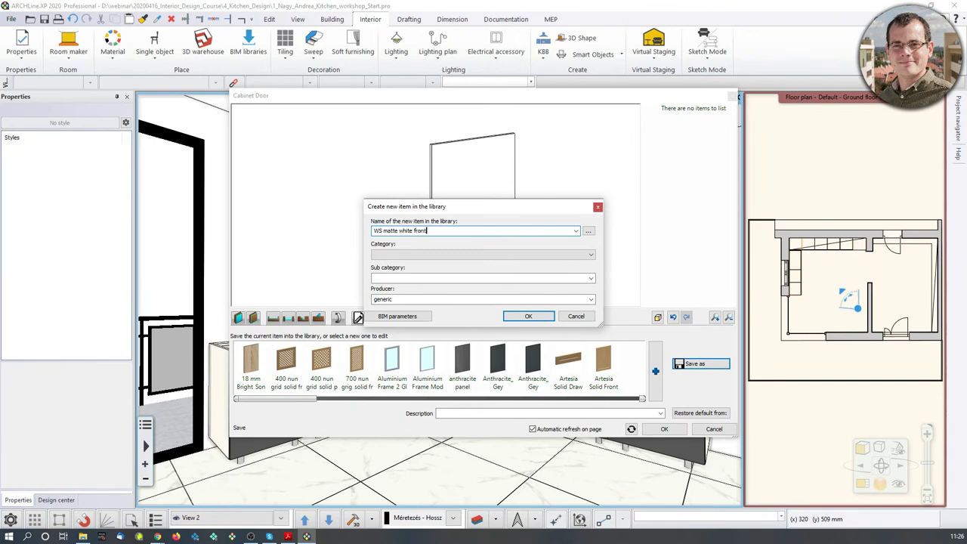
pyautogui.click(392, 255)
pyautogui.press('k')
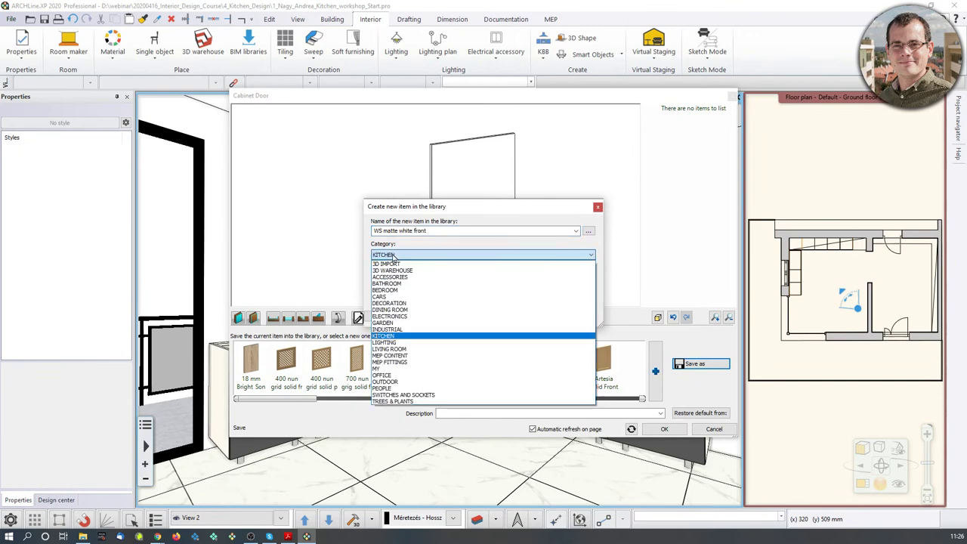
pyautogui.click(386, 349)
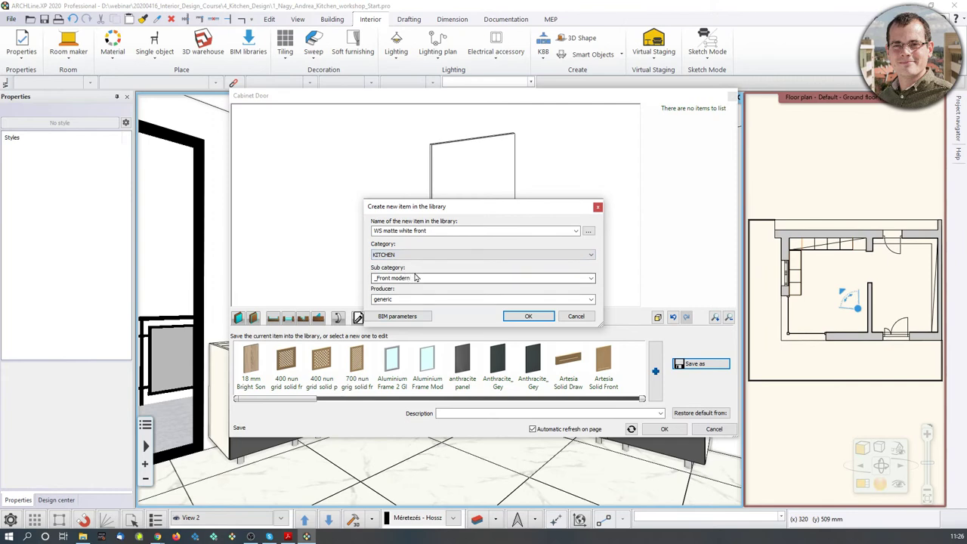
pyautogui.click(431, 278)
pyautogui.write('Cabinet doors')
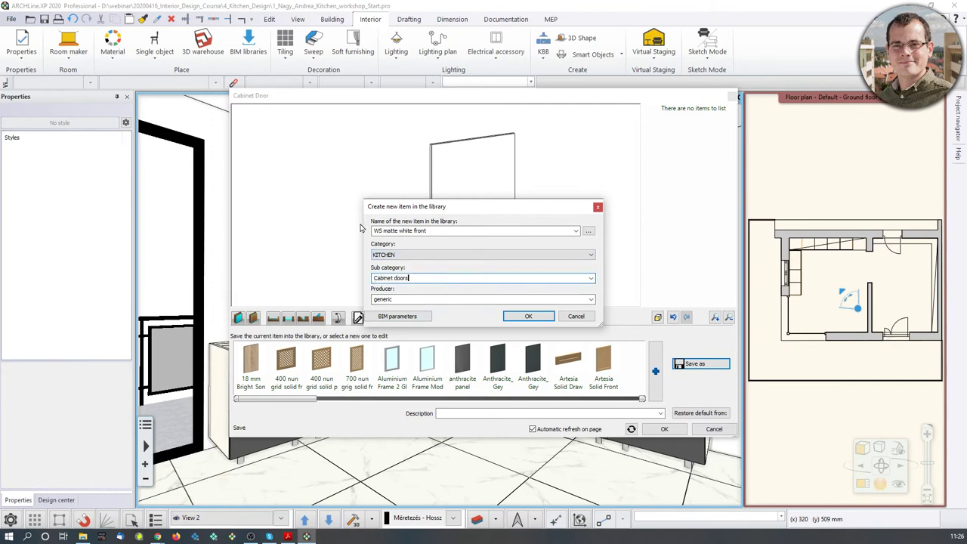
pyautogui.click(528, 316)
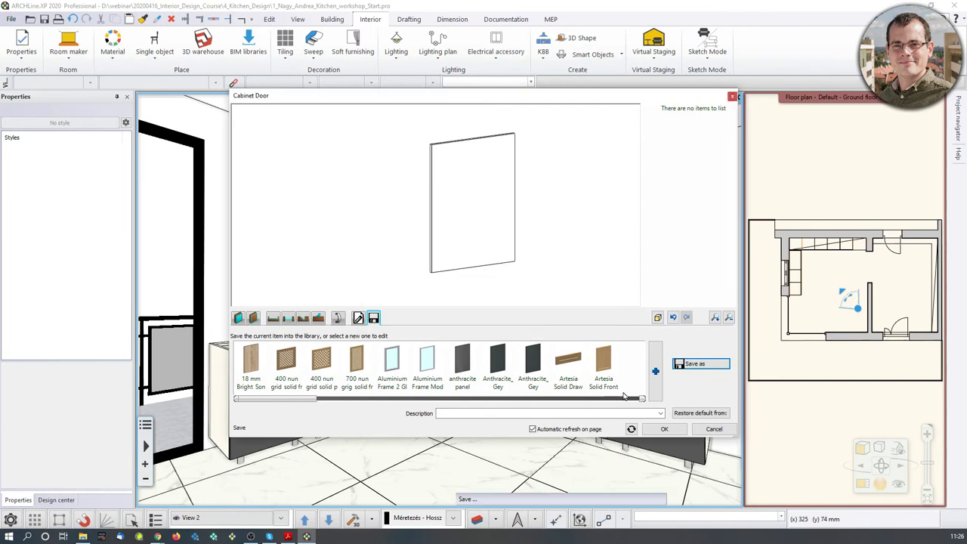
pyautogui.click(663, 429)
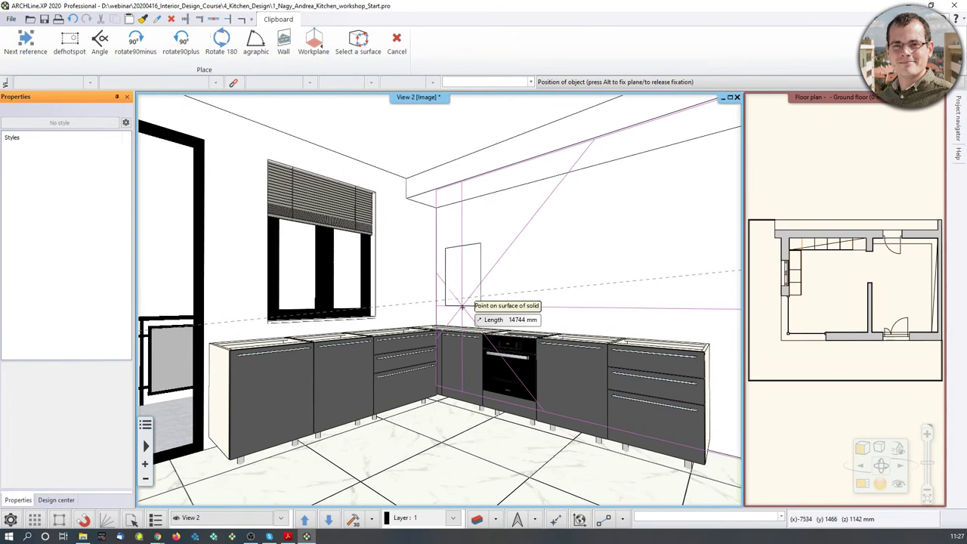
pyautogui.press('Escape')
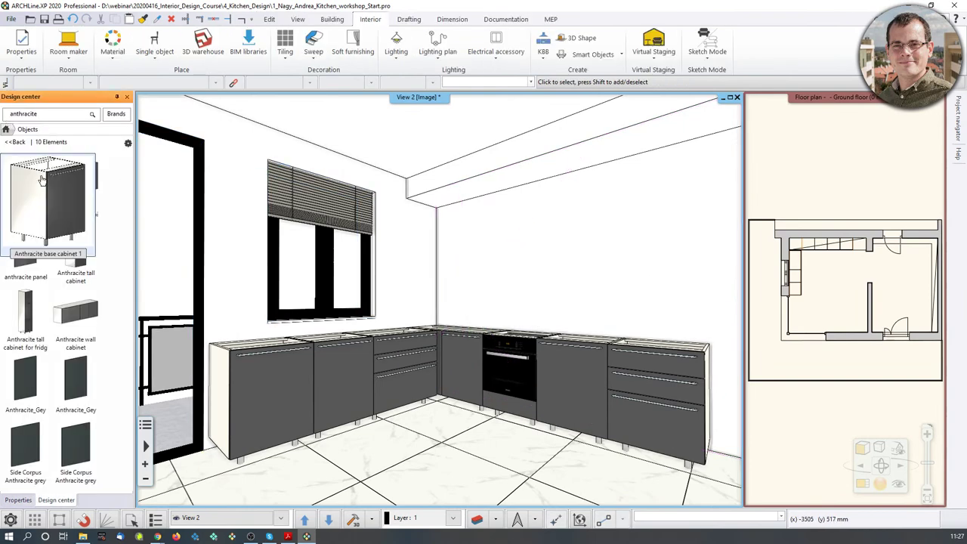
# - Find "WS matte white front" in the object library and use it as carcass front on the window-wall cabinet nearest the balcony door
pyautogui.click(5, 130)
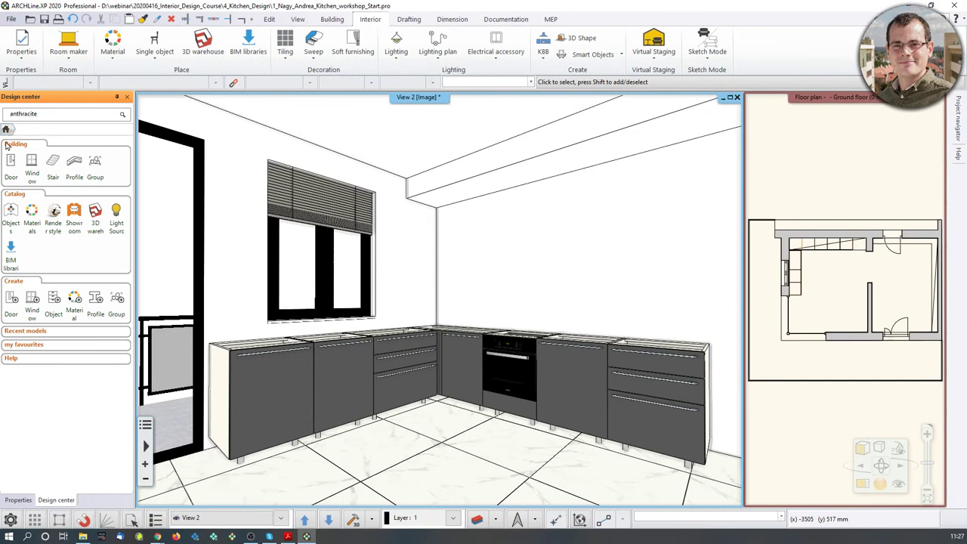
pyautogui.click(43, 120)
pyautogui.write('WS matte white front')
pyautogui.press('Return')
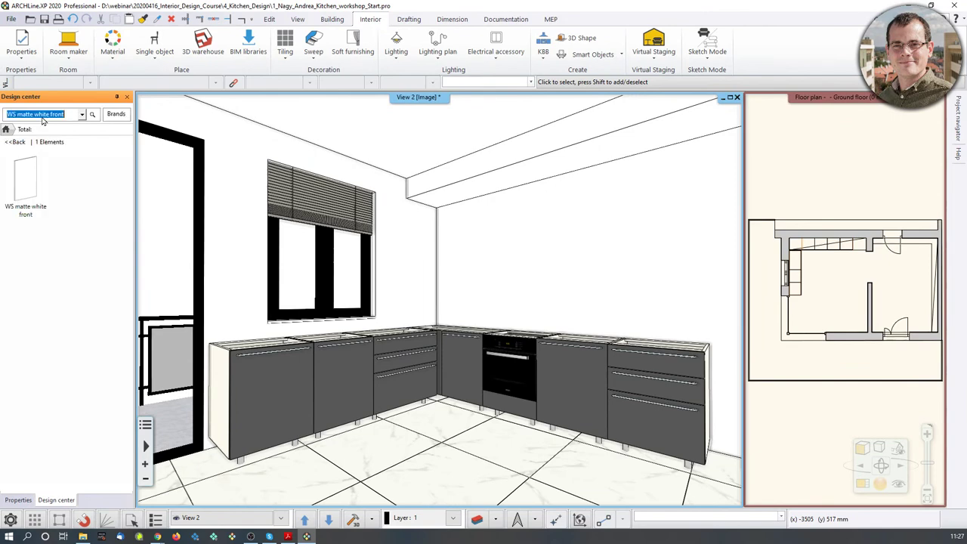
pyautogui.moveTo(31, 189); pyautogui.dragTo(271, 380)
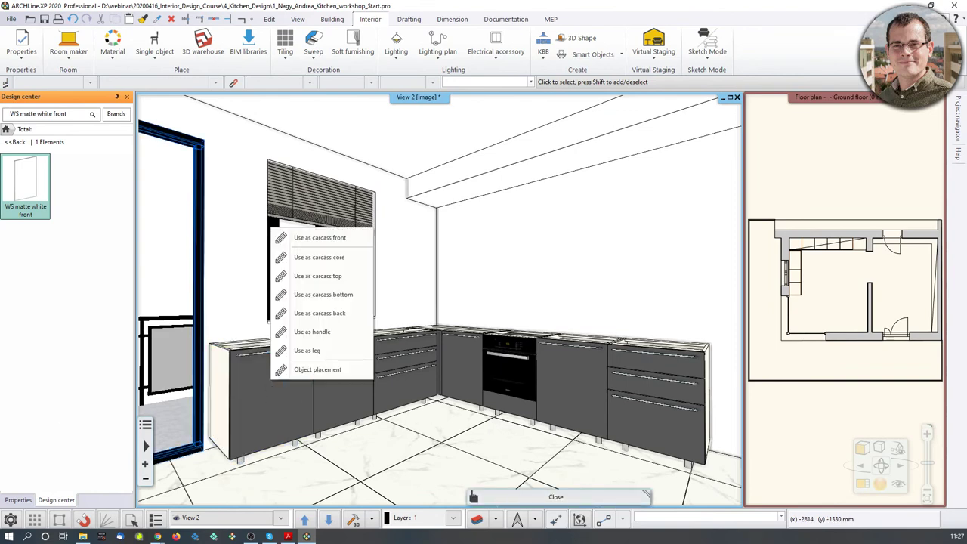
pyautogui.click(340, 239)
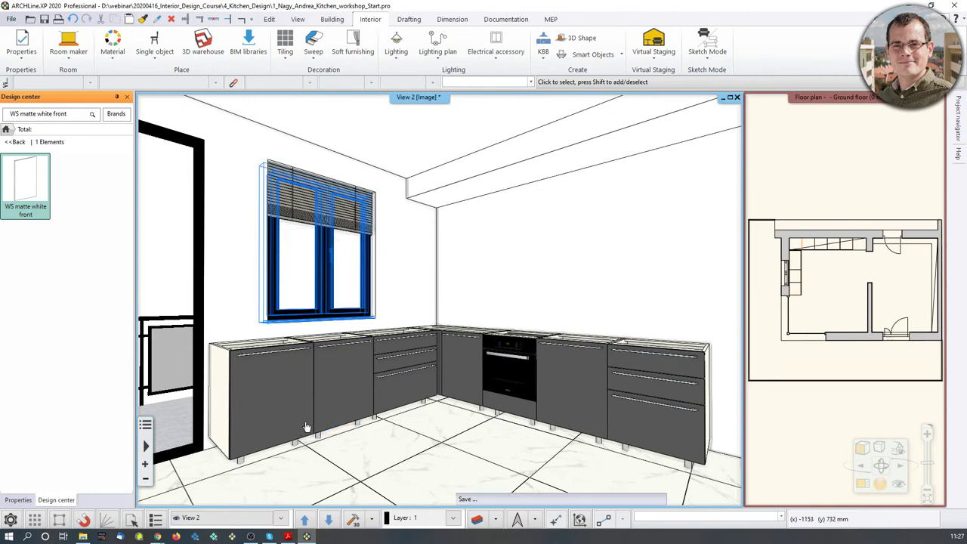
pyautogui.click(283, 389)
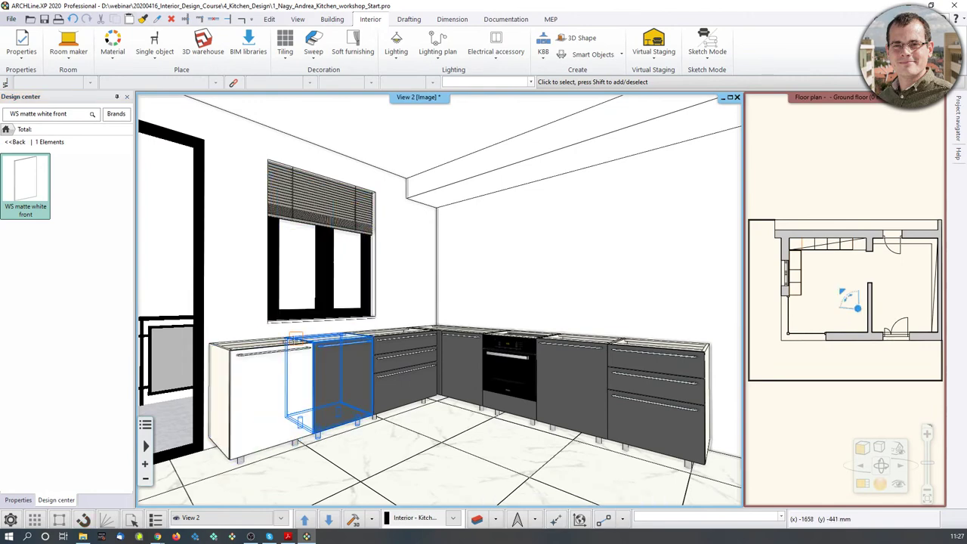
# - Apply the WS matte white front as carcass front to the middle base cabinet and the drawer cabinet along the window wall
pyautogui.click(340, 390)
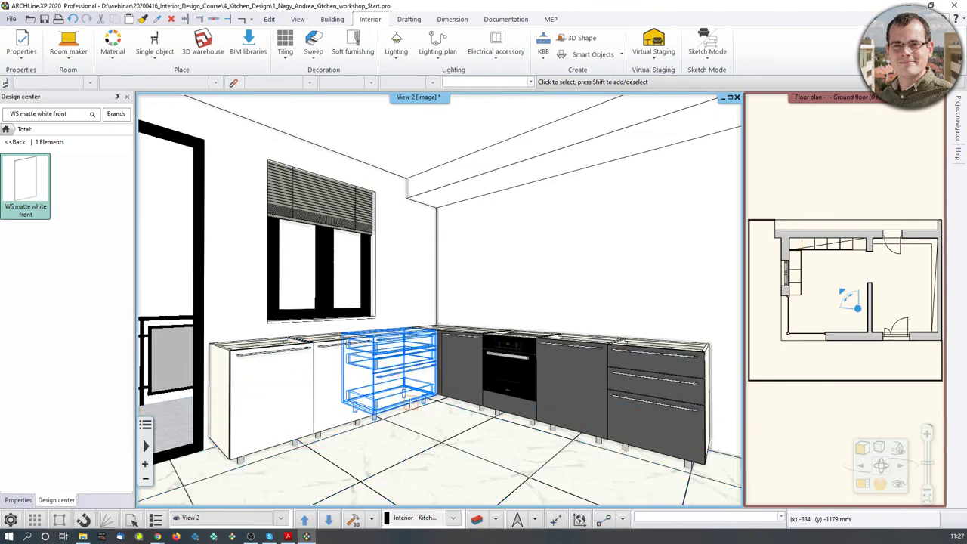
pyautogui.scroll(3, 382, 424)
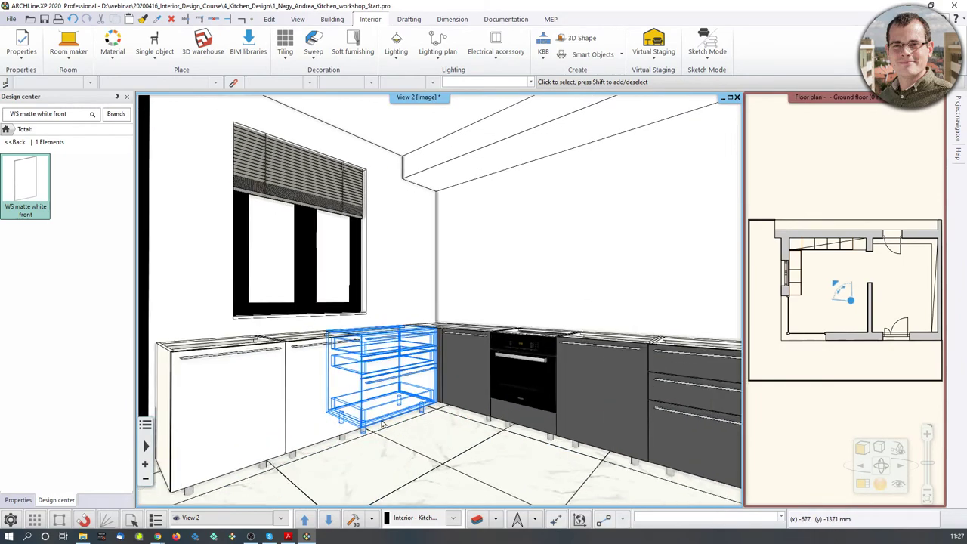
pyautogui.moveTo(382, 424); pyautogui.dragTo(399, 394, button='middle')
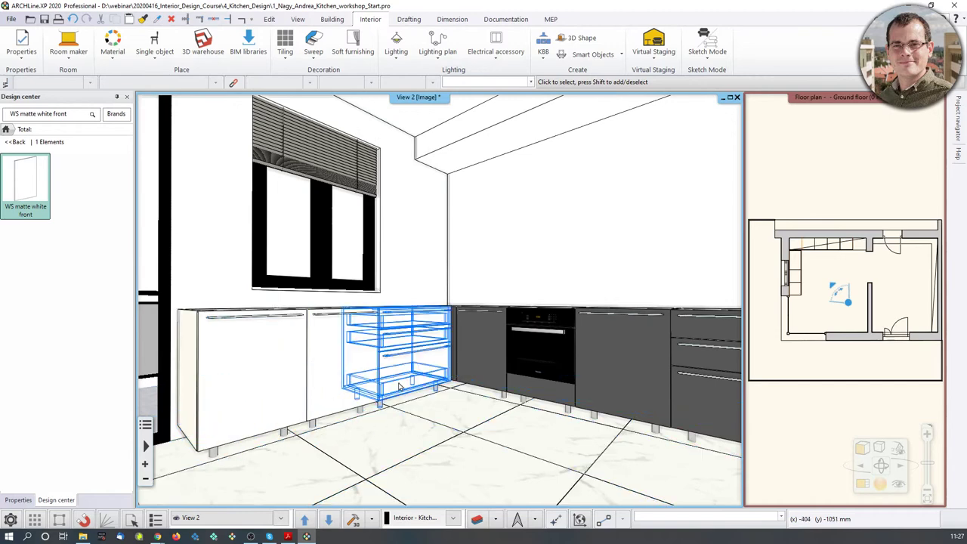
pyautogui.click(400, 387)
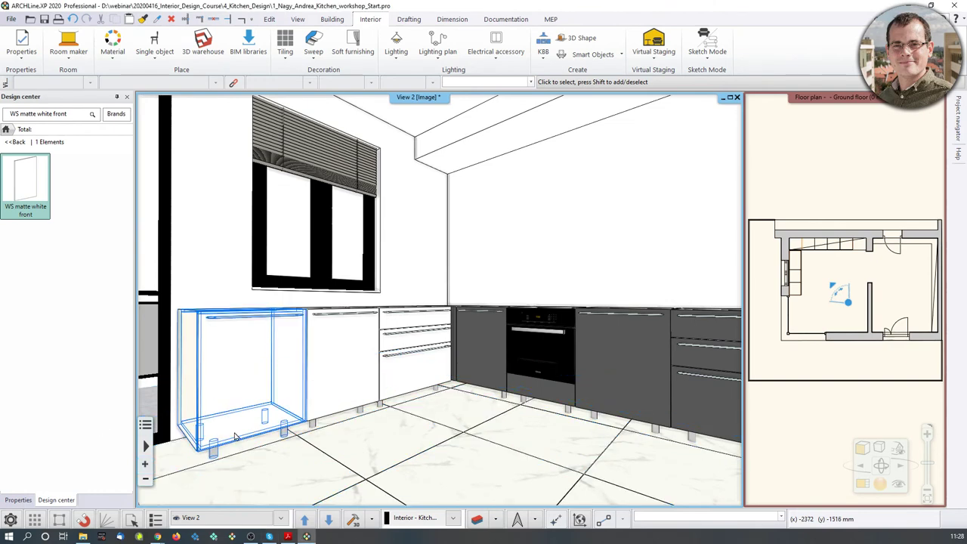
pyautogui.moveTo(391, 362); pyautogui.dragTo(362, 396, button='middle')
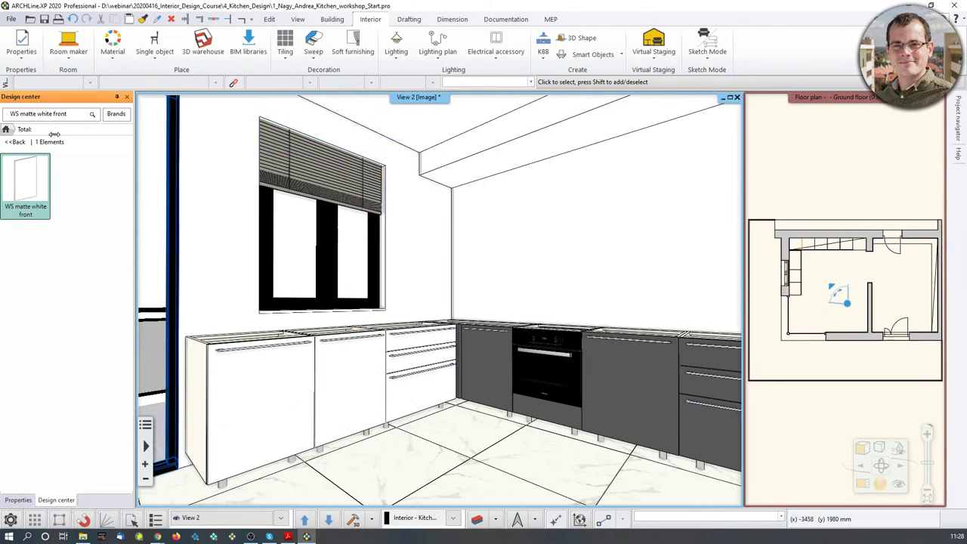
# - Search the object library for "white dishwasher" and replace the base cabinet nearest the balcony door with it, keeping the same dimensions
pyautogui.click(5, 129)
pyautogui.click(71, 118)
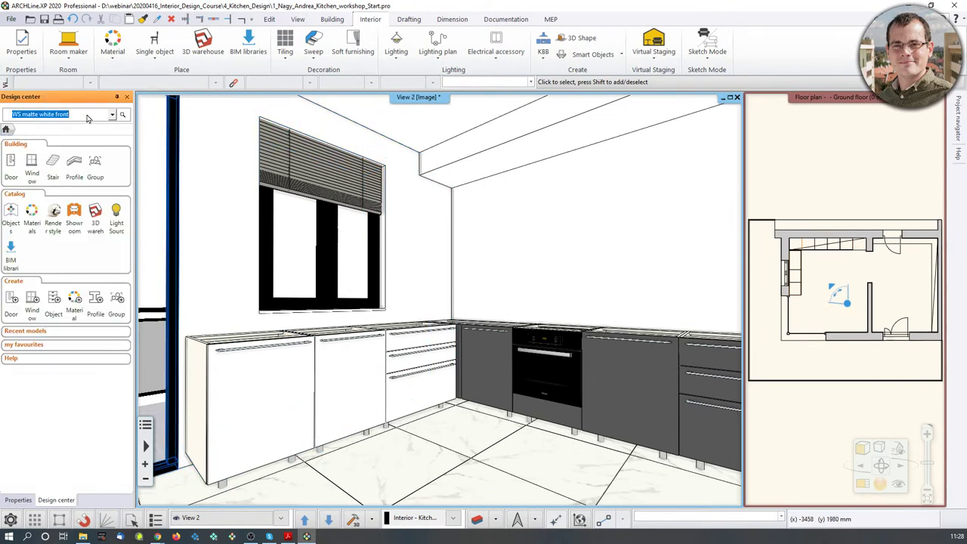
pyautogui.write('white dishwasher')
pyautogui.press('Return')
pyautogui.moveTo(41, 190)
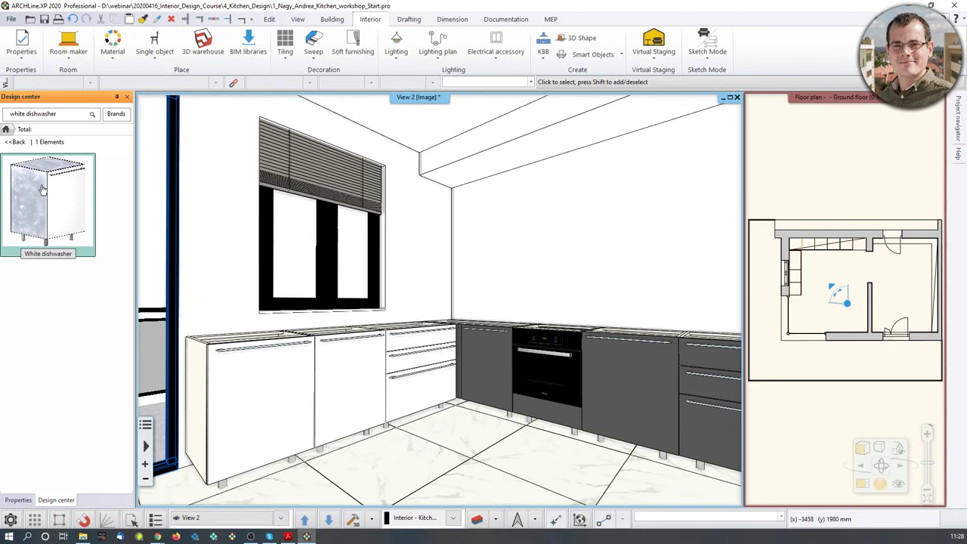
pyautogui.moveTo(43, 189); pyautogui.dragTo(252, 387)
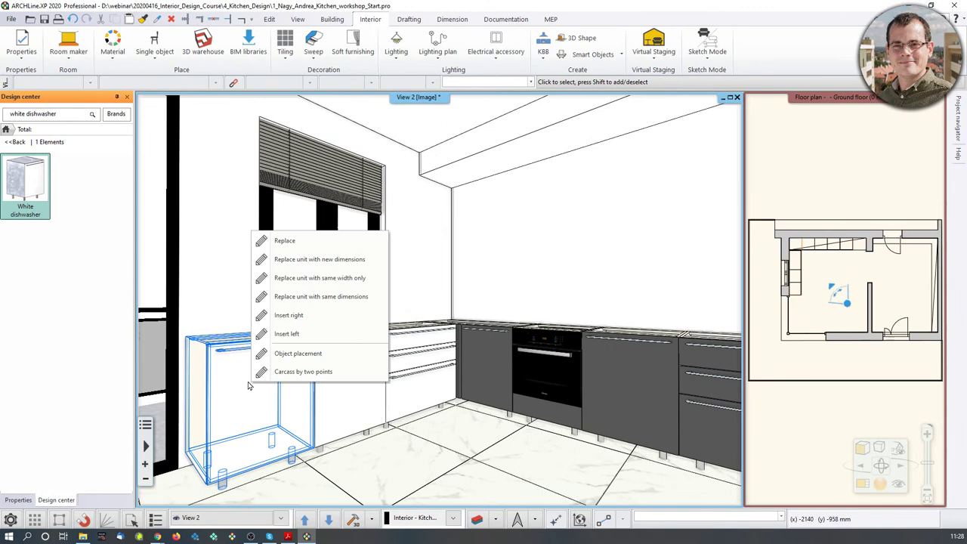
pyautogui.click(318, 297)
# - Examine the dishwasher unit beside the balcony door and the adjoining white cabinets in the 3D view
pyautogui.click(389, 406)
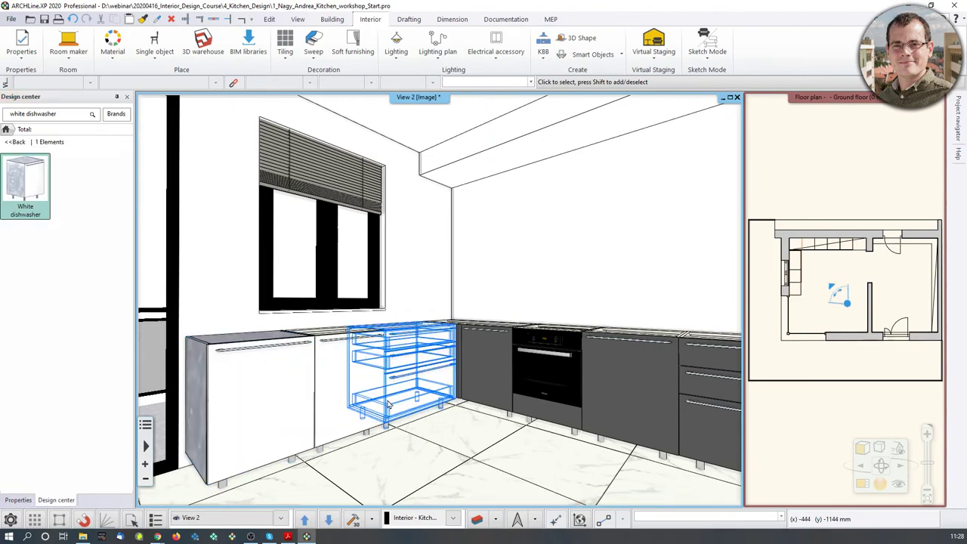
pyautogui.click(262, 403)
pyautogui.scroll(5, 272, 400)
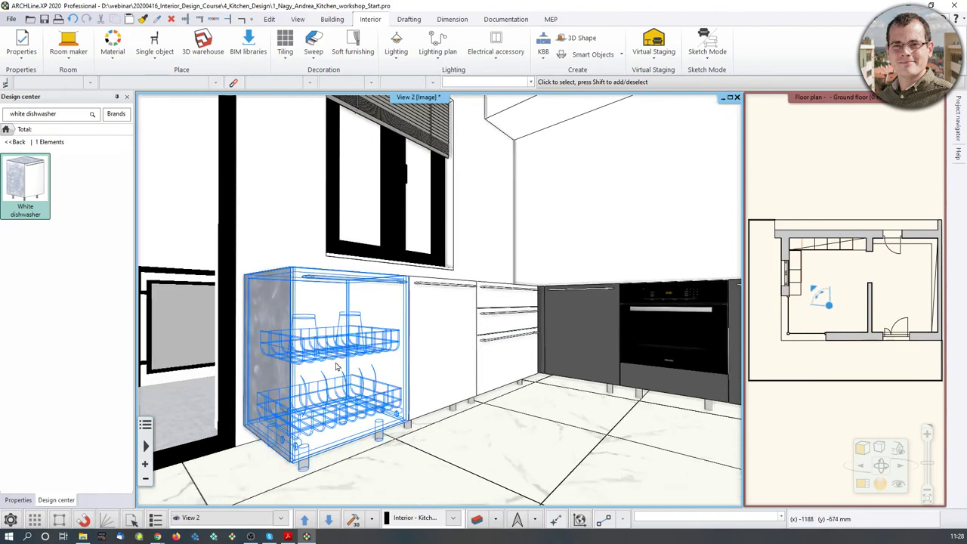
pyautogui.scroll(2, 336, 366)
pyautogui.scroll(-1, 339, 364)
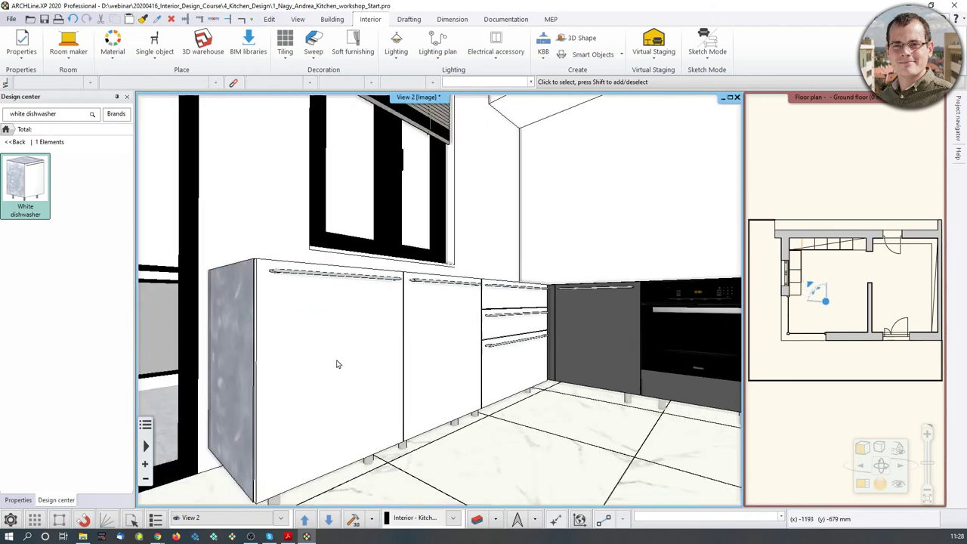
pyautogui.scroll(-3, 338, 365)
pyautogui.scroll(2, 253, 286)
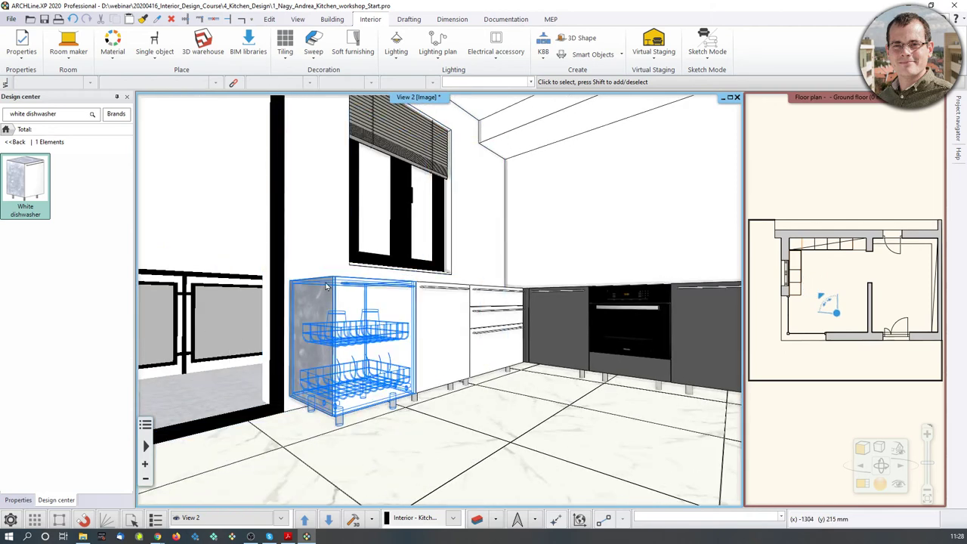
# - Set the 3D representation of the dishwasher unit beside the balcony door to Totally open and inspect its interior
pyautogui.click(366, 308)
pyautogui.moveTo(430, 318); pyautogui.dragTo(399, 334, button='middle')
pyautogui.press('Escape')
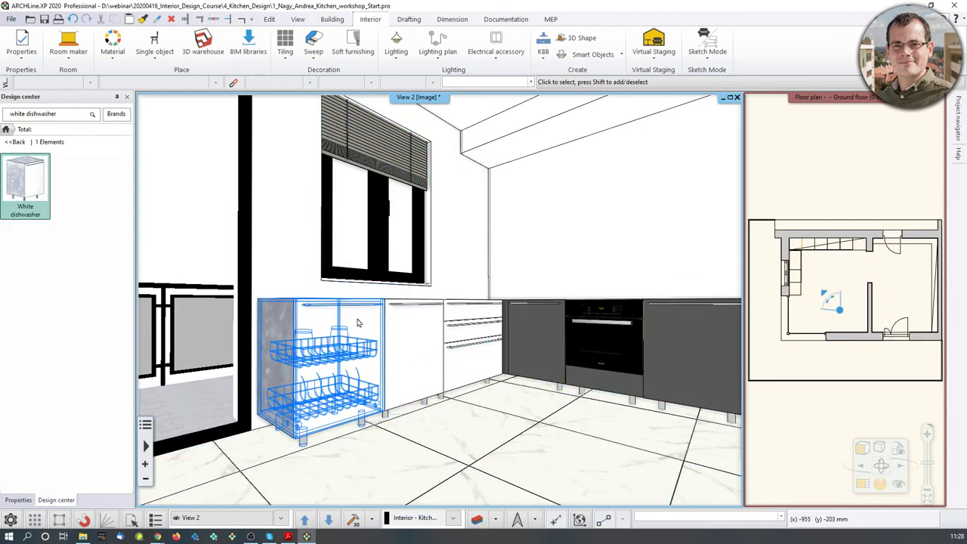
pyautogui.click(333, 344)
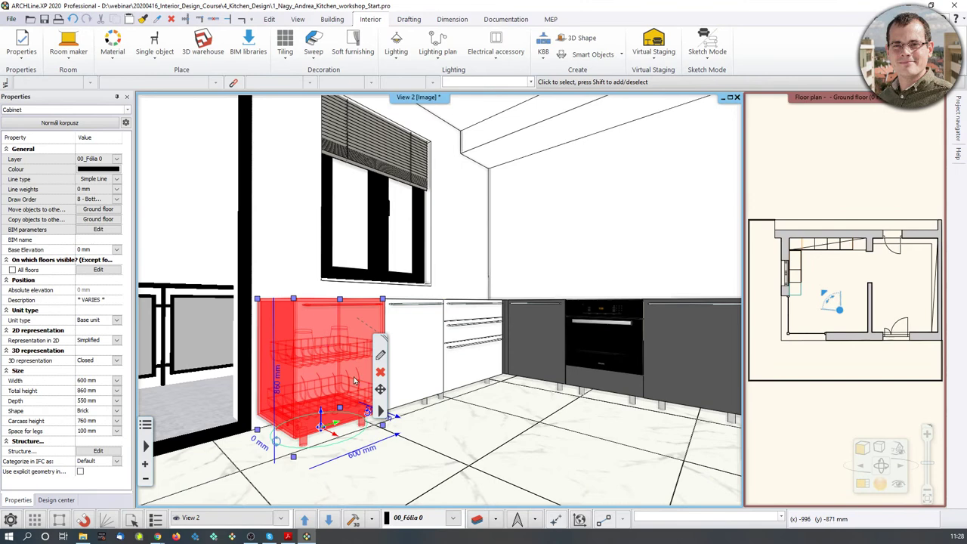
pyautogui.click(115, 360)
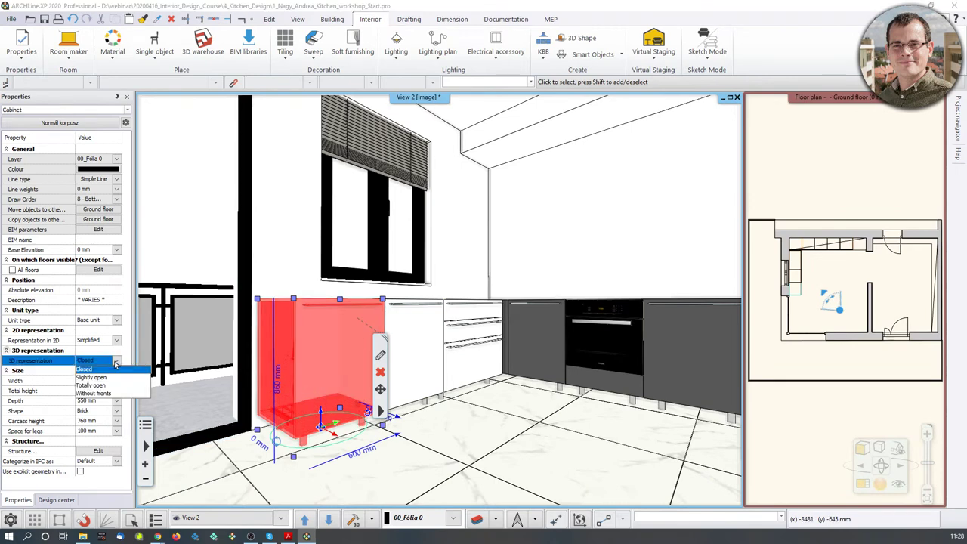
pyautogui.click(91, 385)
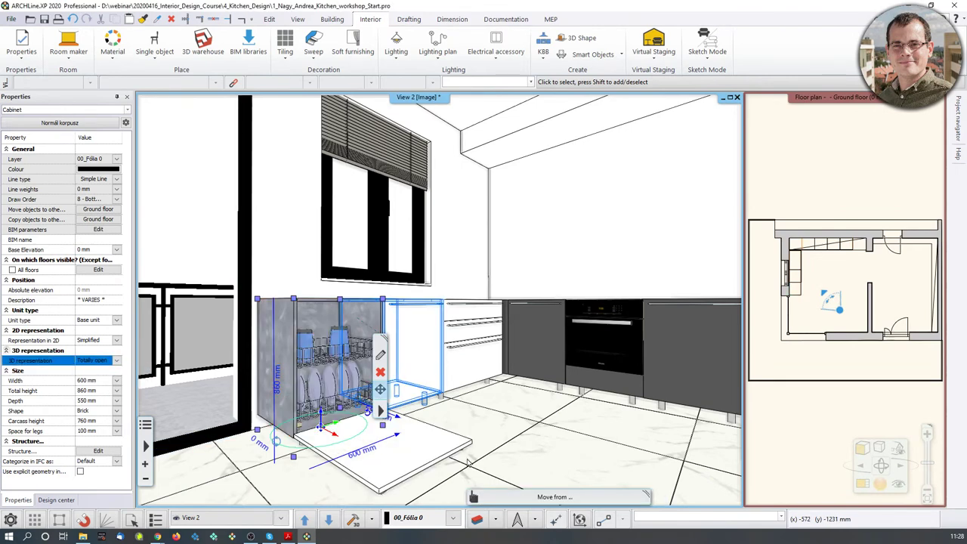
pyautogui.press('Escape')
pyautogui.moveTo(521, 458); pyautogui.dragTo(498, 453, button='middle')
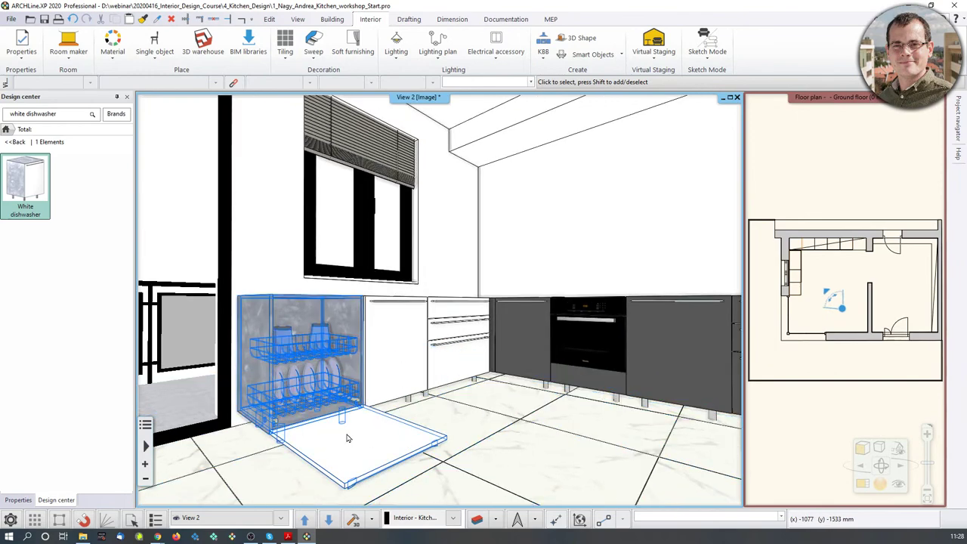
pyautogui.scroll(3, 348, 438)
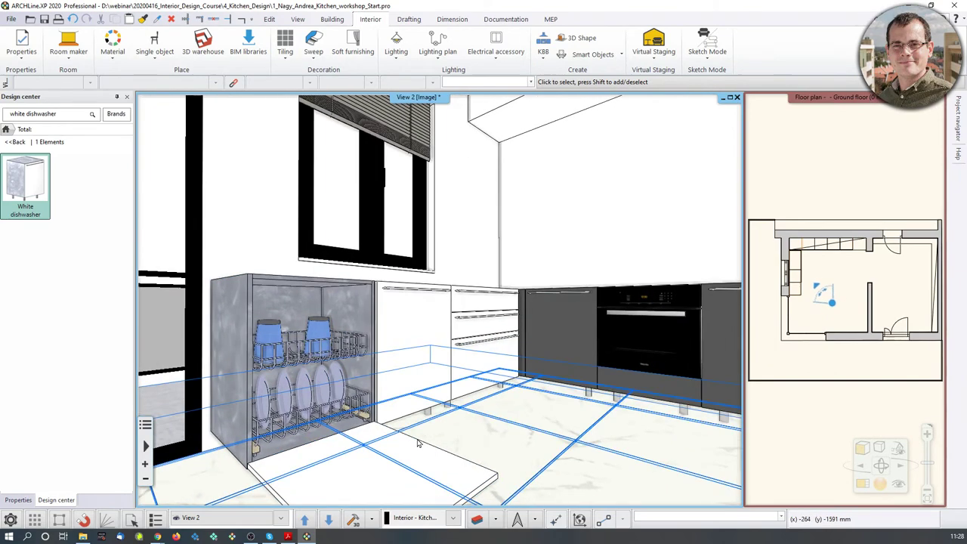
# - Set the dishwasher unit's 3D representation back to Closed
pyautogui.click(325, 400)
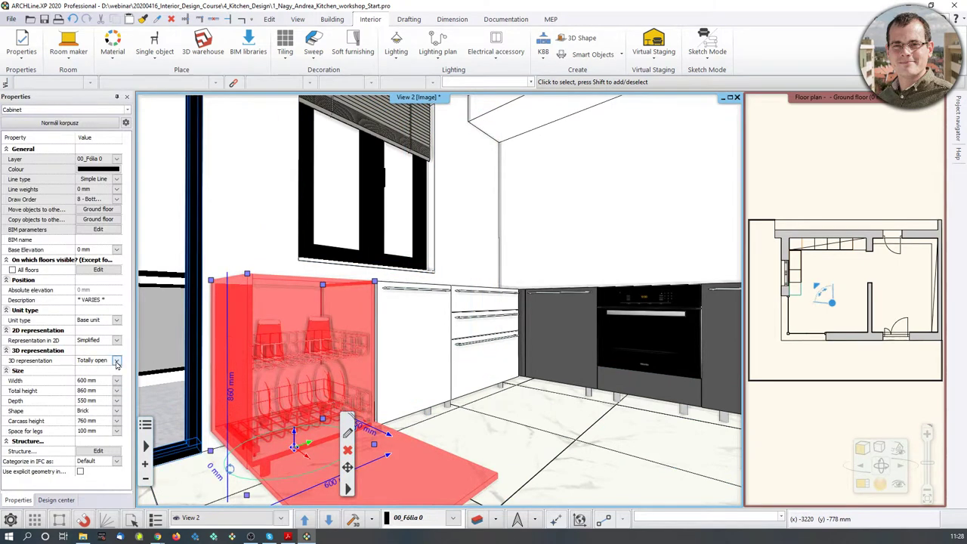
pyautogui.click(117, 363)
pyautogui.click(91, 370)
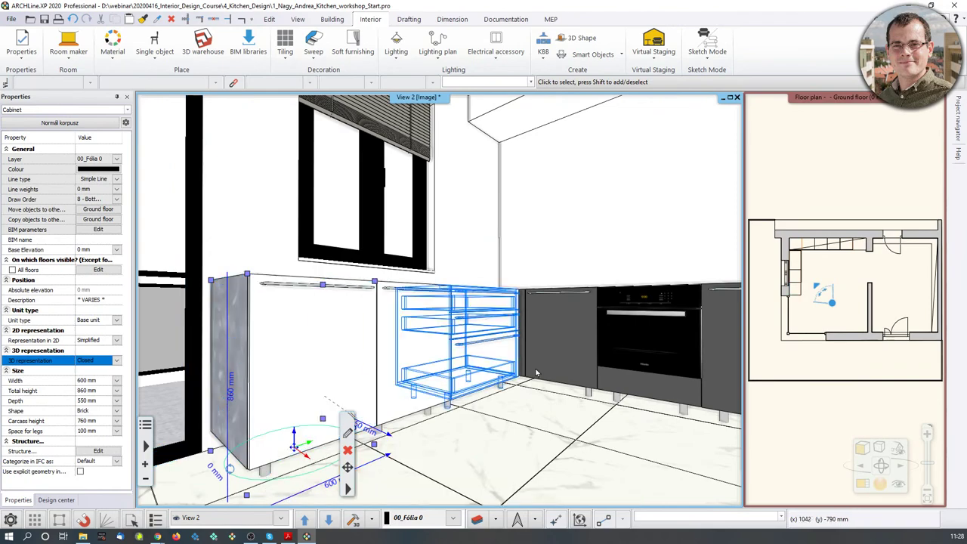
pyautogui.moveTo(487, 351); pyautogui.dragTo(446, 374, button='middle')
pyautogui.moveTo(501, 348); pyautogui.dragTo(501, 369, button='middle')
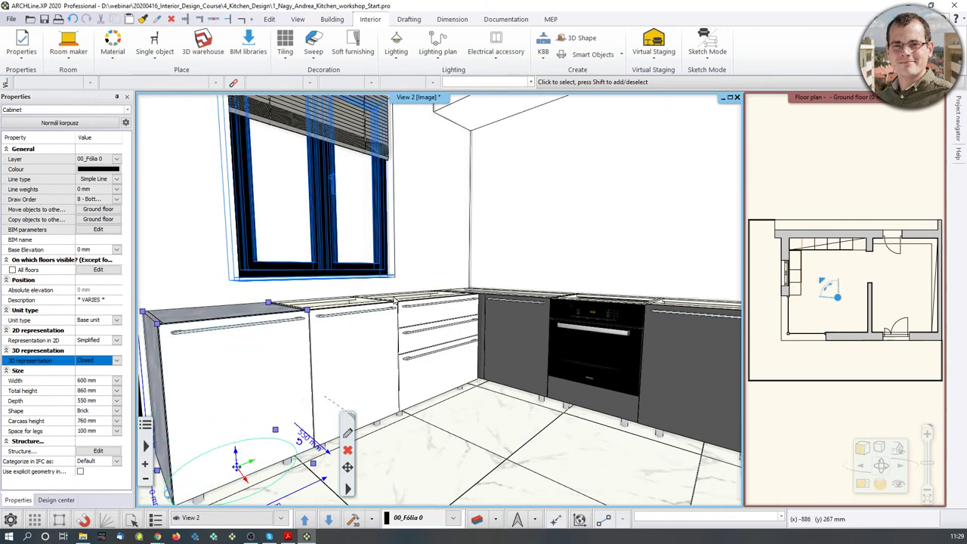
# - In the floor plan, start a countertop by cabinets from the dishwasher, the corner cabinet and the last cabinet of the oven-wall run
pyautogui.click(866, 187)
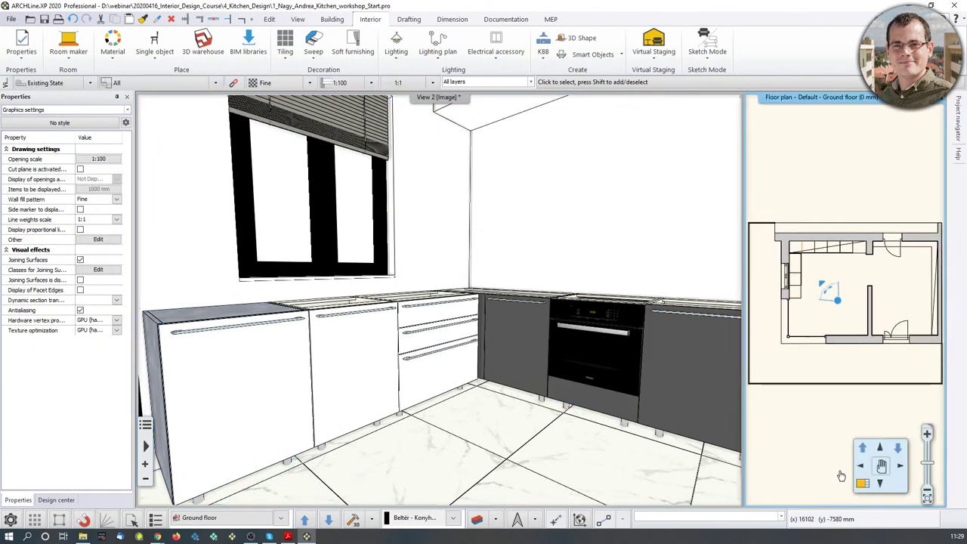
pyautogui.click(863, 485)
pyautogui.moveTo(327, 289); pyautogui.dragTo(273, 353, button='middle')
pyautogui.scroll(2, 361, 322)
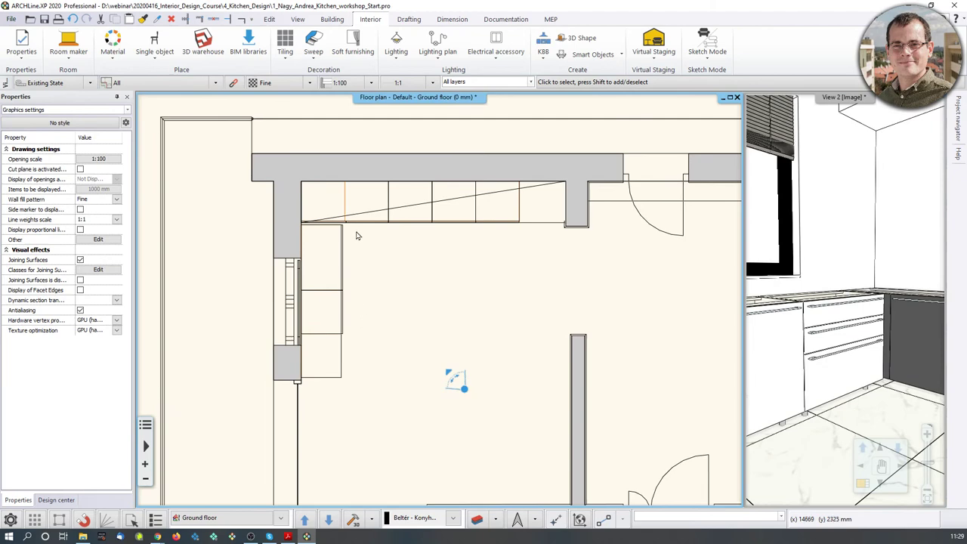
pyautogui.click(543, 60)
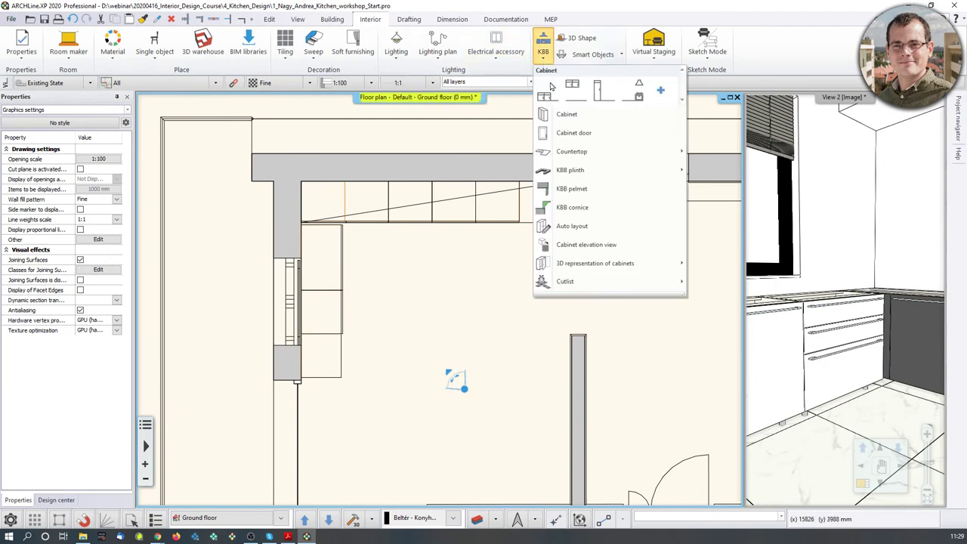
pyautogui.moveTo(570, 154)
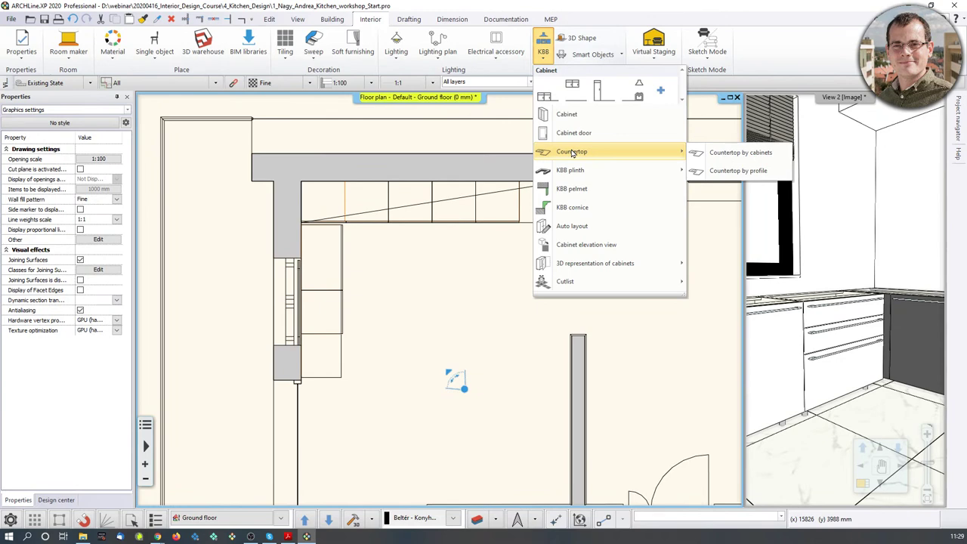
pyautogui.click(712, 153)
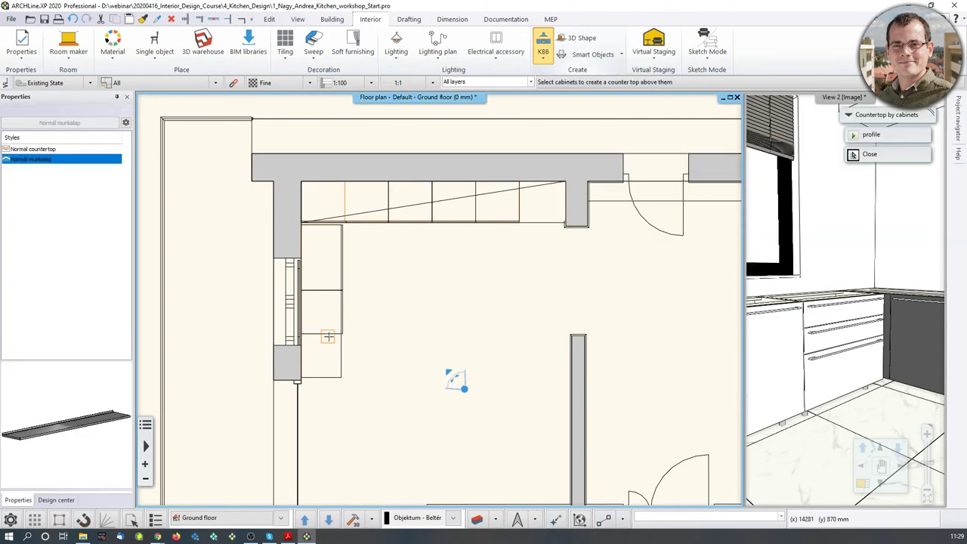
pyautogui.click(317, 378)
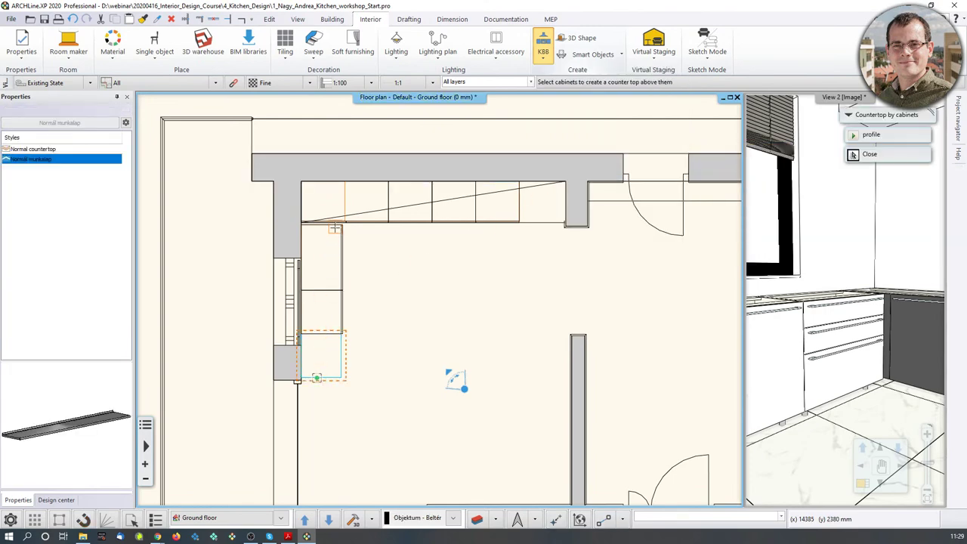
pyautogui.click(334, 222)
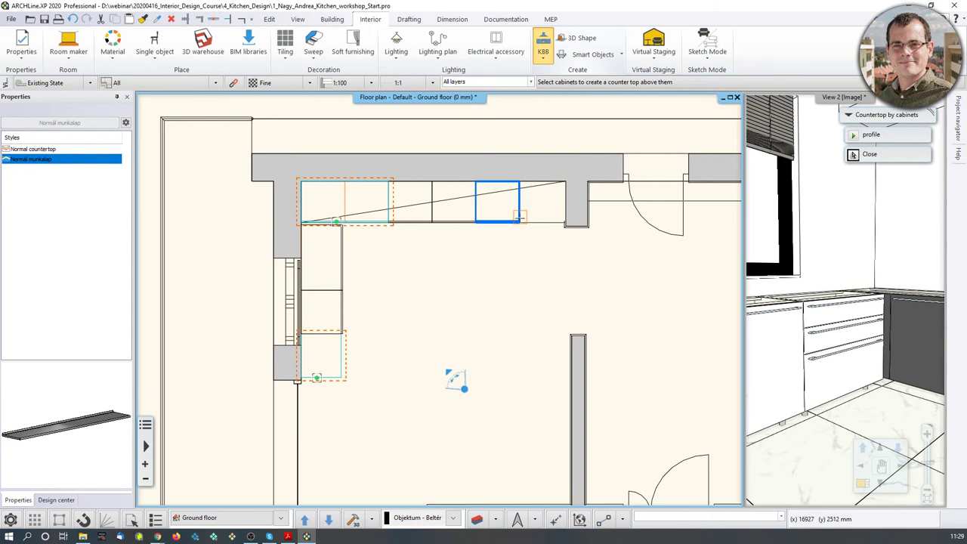
pyautogui.click(520, 217)
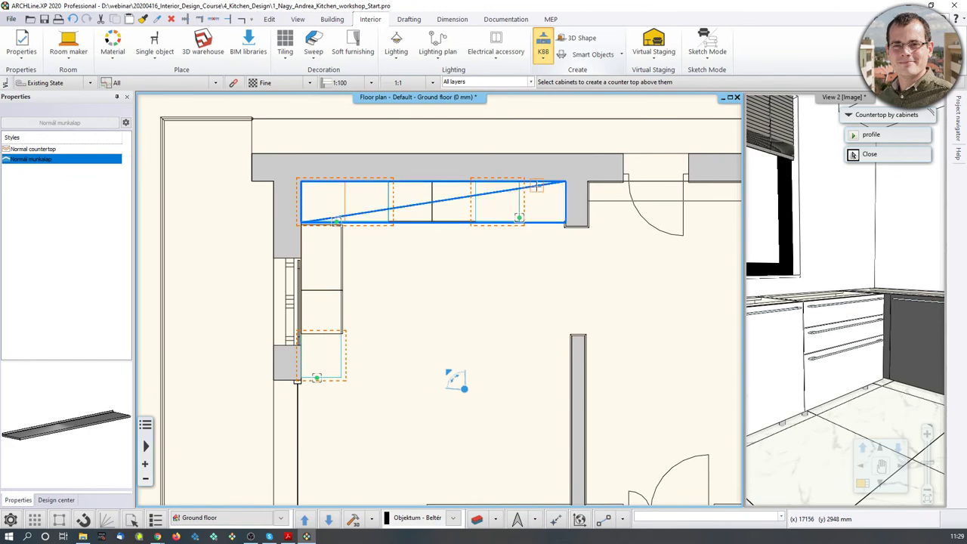
pyautogui.rightClick(470, 292)
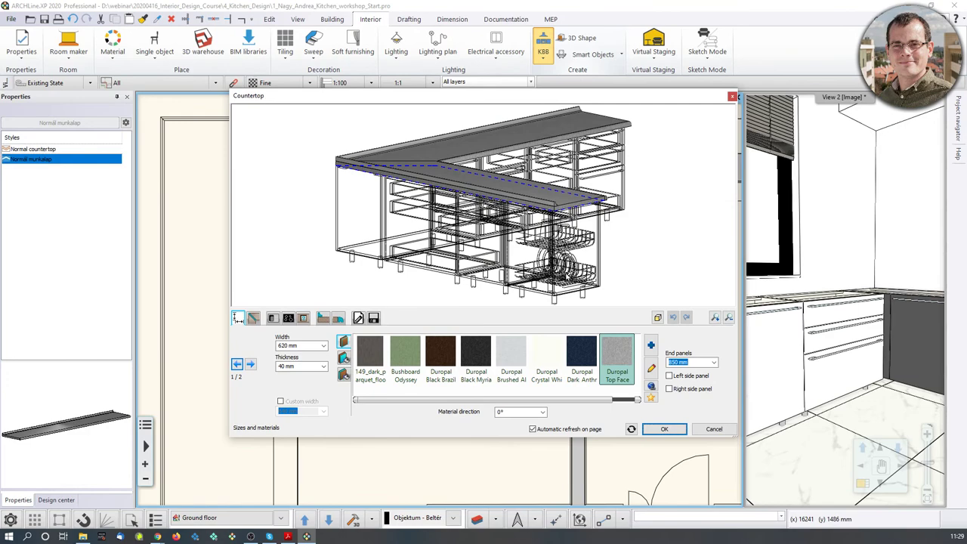
# - Set the countertop section's width along the window wall to 600 mm
pyautogui.moveTo(621, 168); pyautogui.dragTo(514, 196)
pyautogui.scroll(-2, 515, 196)
pyautogui.moveTo(590, 200); pyautogui.dragTo(477, 202, button='middle')
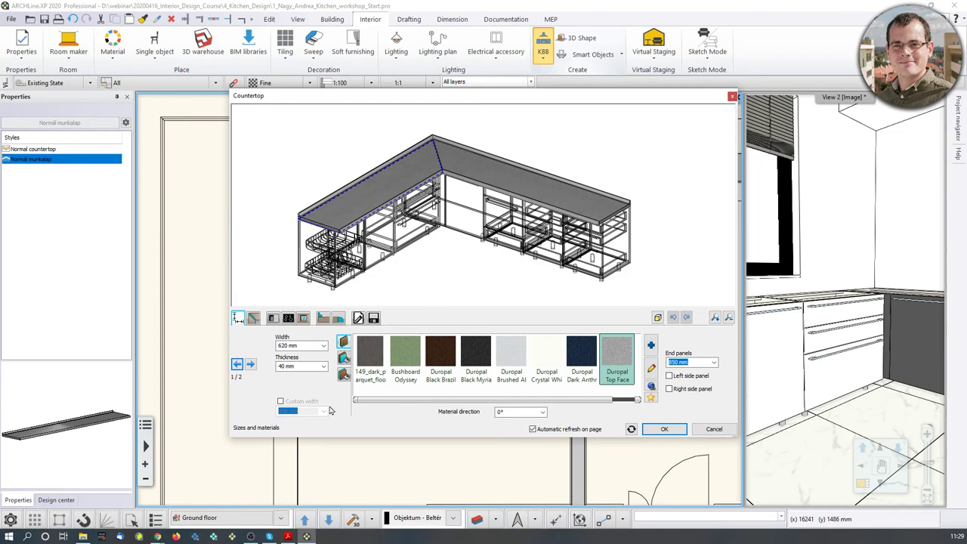
pyautogui.scroll(4, 544, 186)
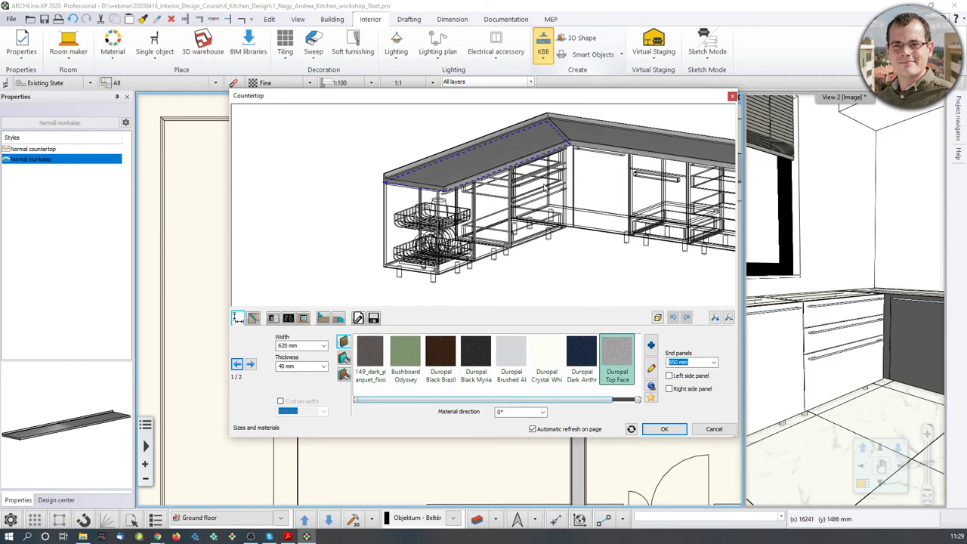
pyautogui.moveTo(544, 188); pyautogui.dragTo(498, 200, button='middle')
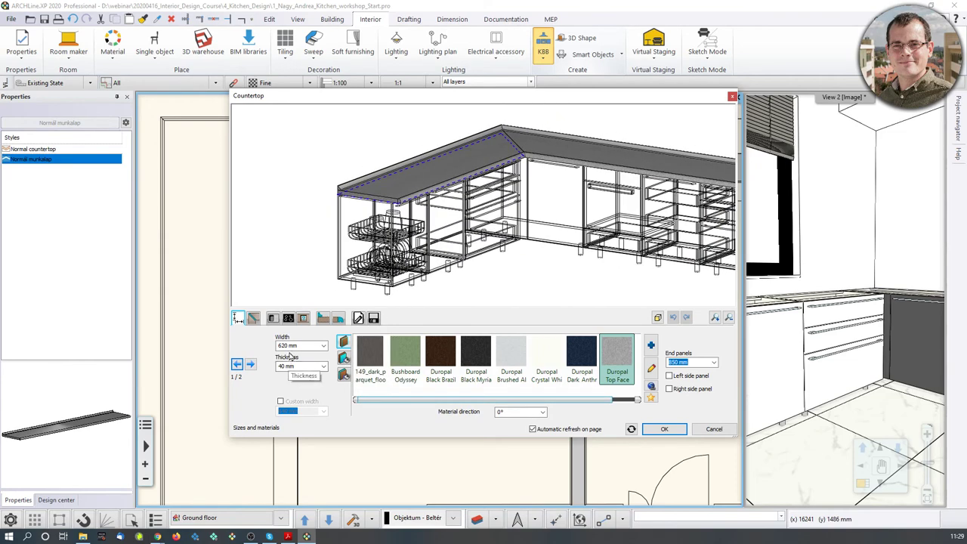
pyautogui.doubleClick(289, 346)
pyautogui.write('600')
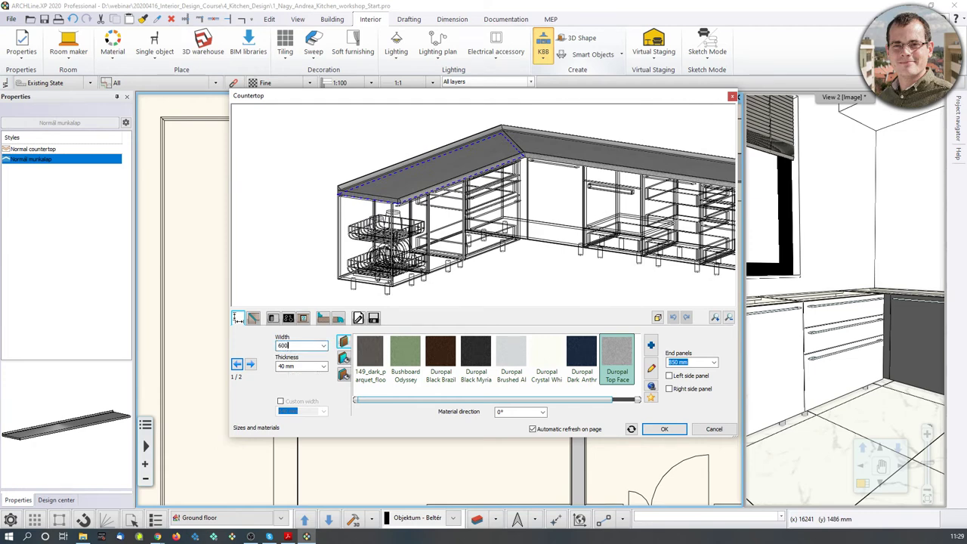
pyautogui.press('Return')
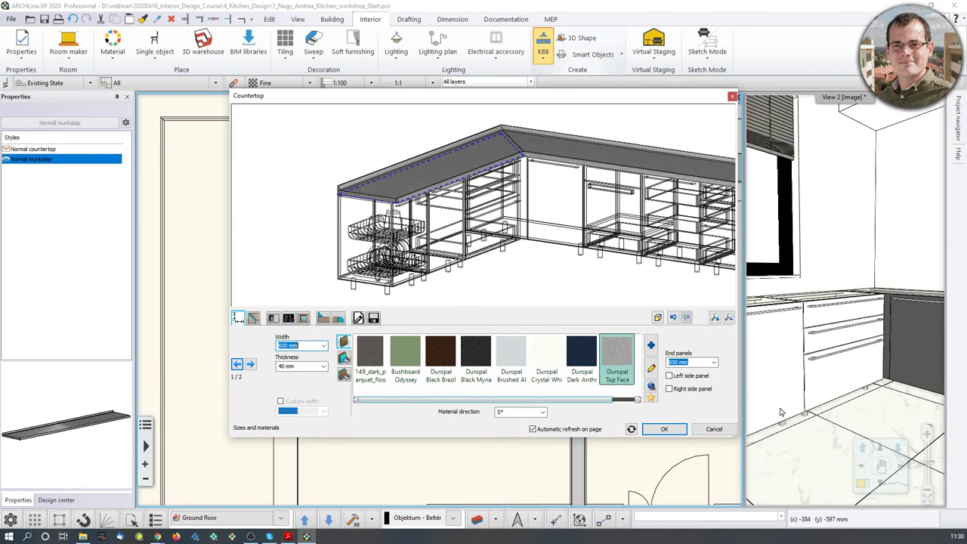
# - Add a left side end panel to the countertop at the dishwasher end, with an end panel height of 900 mm
pyautogui.click(669, 376)
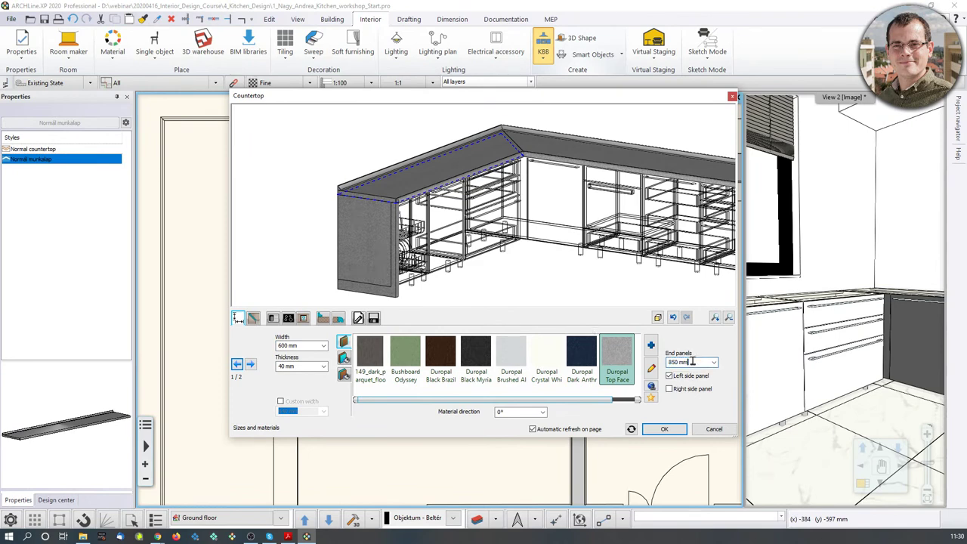
pyautogui.write('900')
pyautogui.press('Return')
pyautogui.moveTo(431, 215); pyautogui.dragTo(373, 209)
pyautogui.scroll(3, 373, 209)
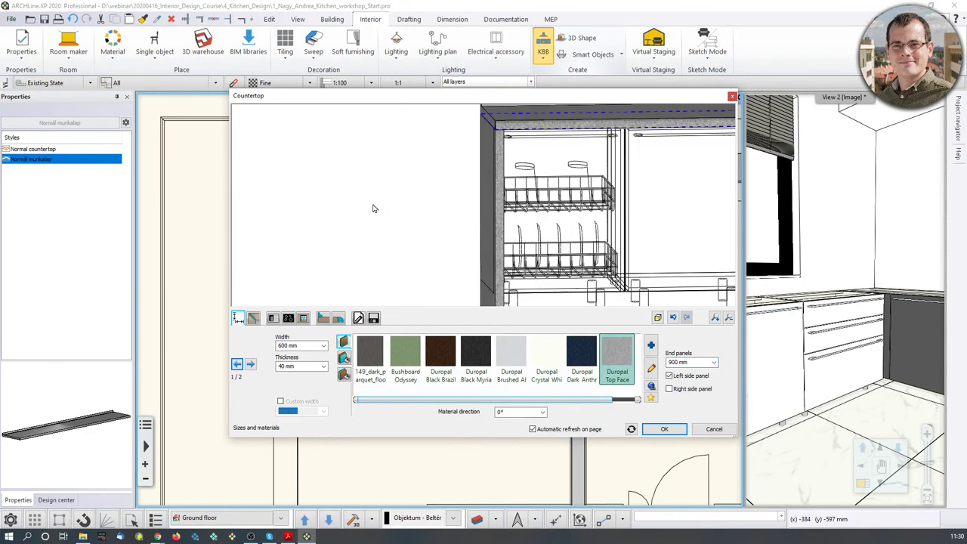
pyautogui.moveTo(485, 151); pyautogui.dragTo(498, 148)
pyautogui.scroll(-3, 500, 208)
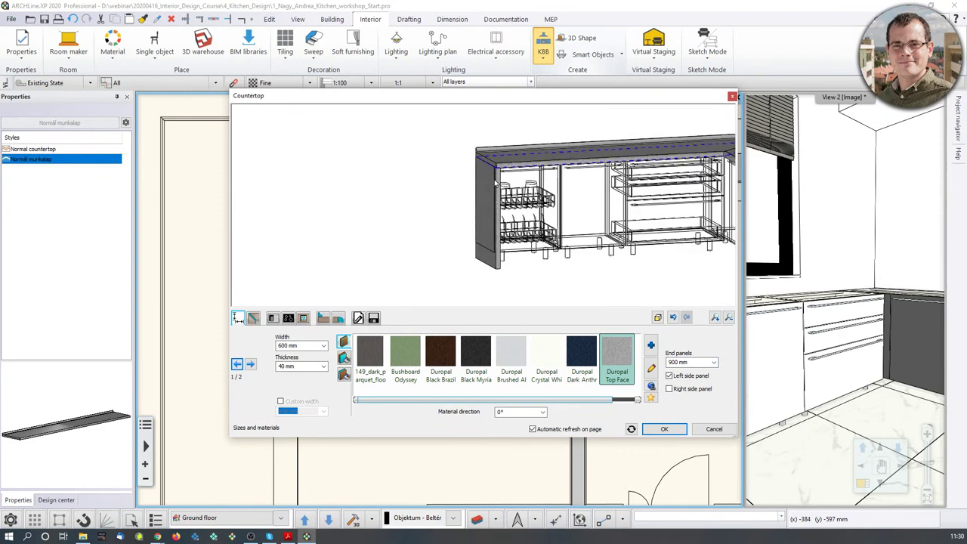
pyautogui.moveTo(500, 208); pyautogui.dragTo(553, 234)
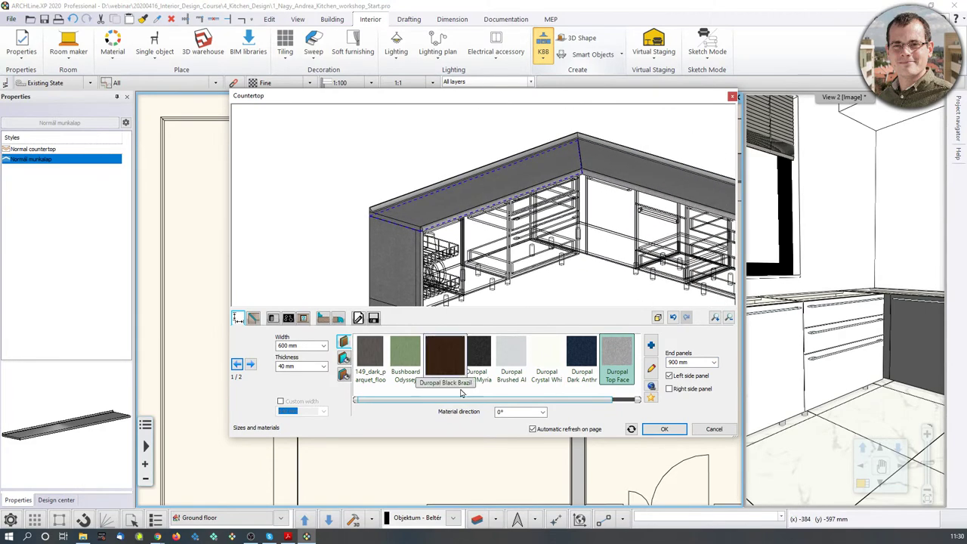
# - Search the materials for "walnut" and apply walnut light wood to the countertop
pyautogui.click(345, 358)
pyautogui.click(344, 342)
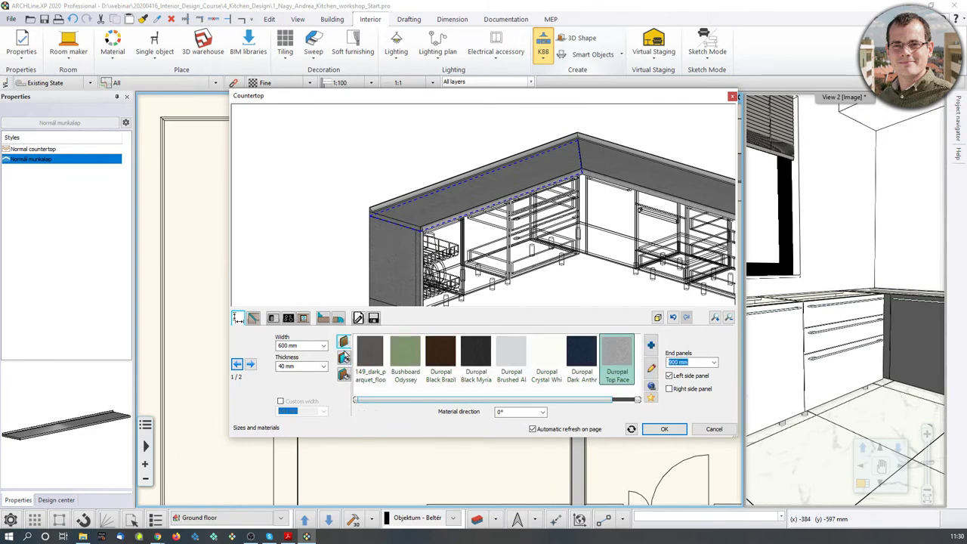
pyautogui.click(651, 347)
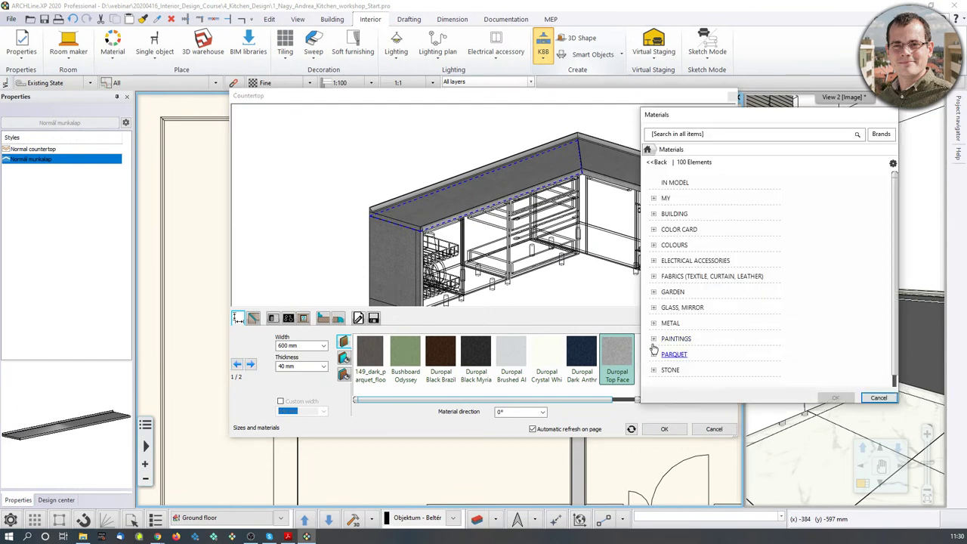
pyautogui.click(677, 135)
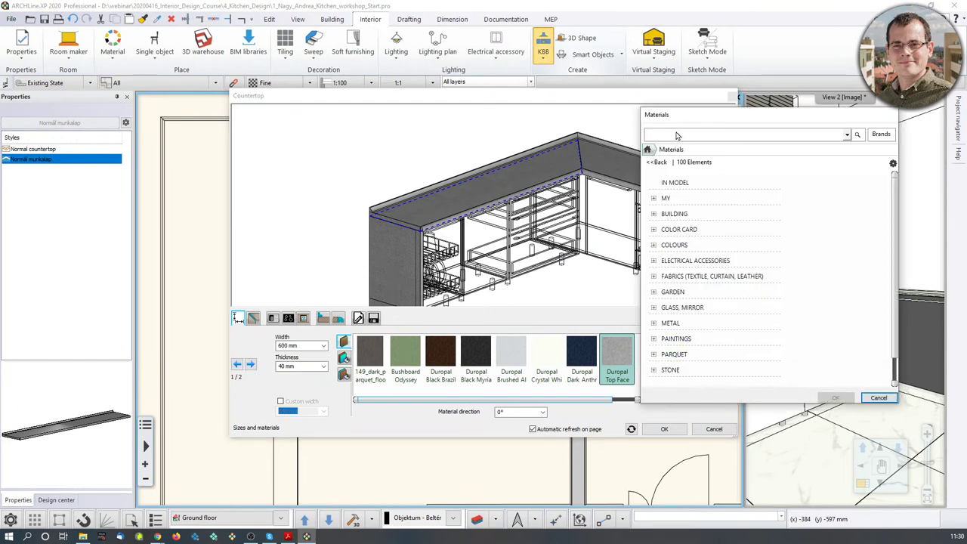
pyautogui.write('walnut')
pyautogui.press('Return')
pyautogui.click(662, 208)
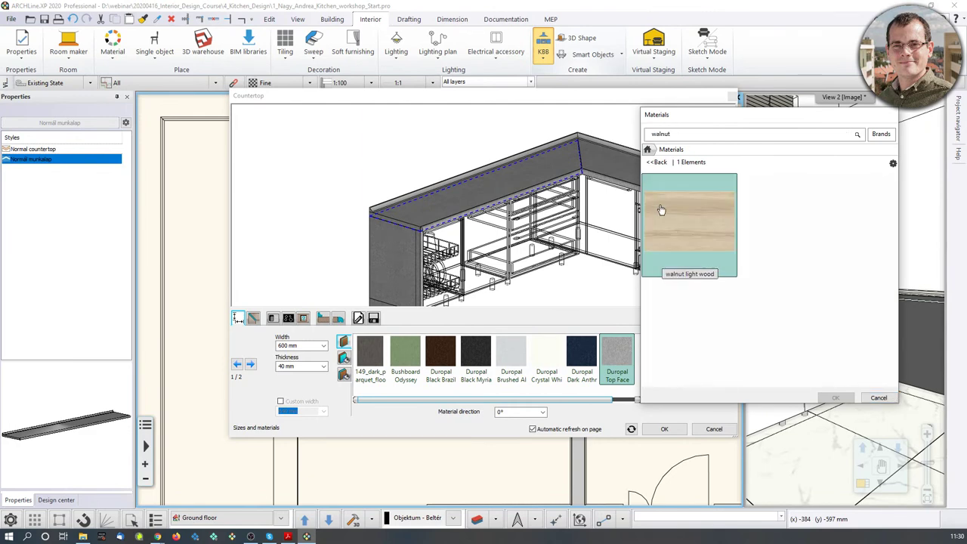
pyautogui.click(835, 398)
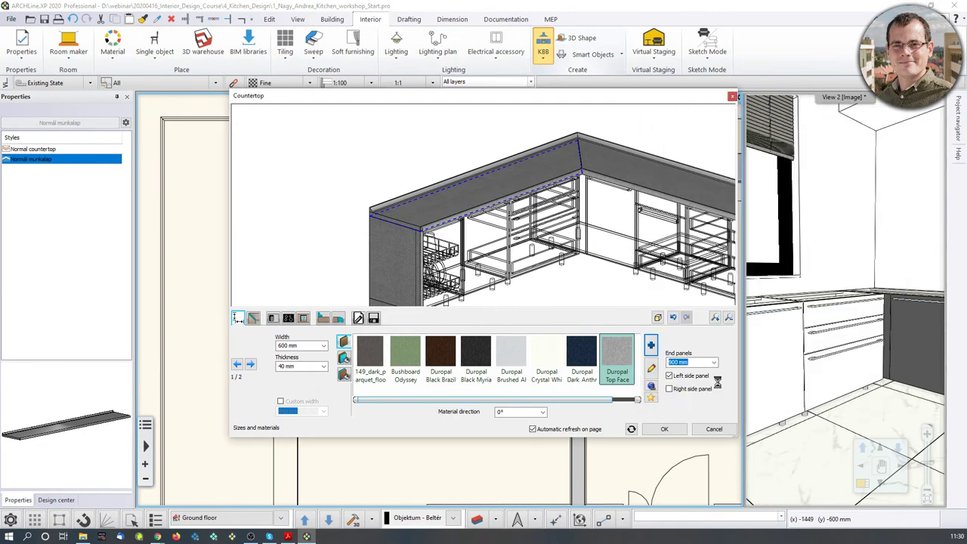
pyautogui.moveTo(655, 125); pyautogui.dragTo(612, 119, button='middle')
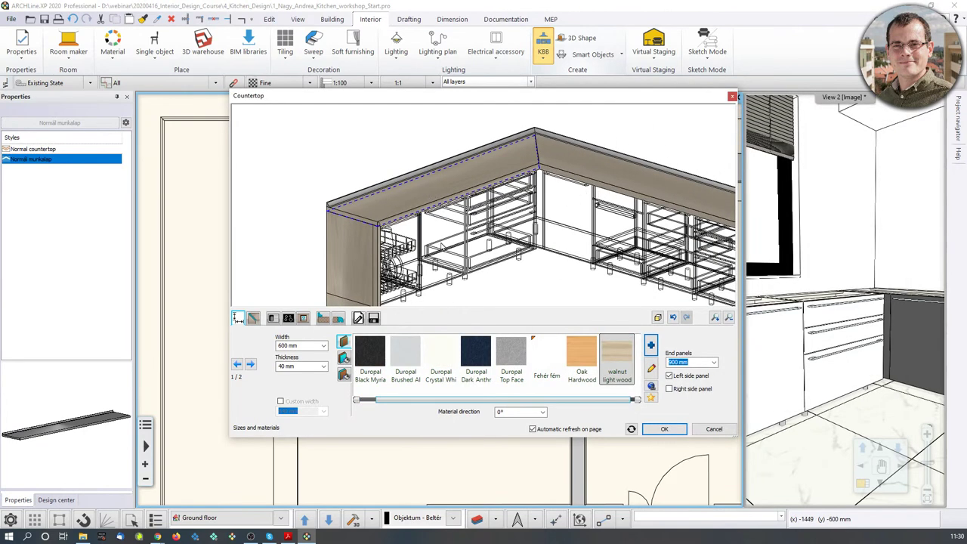
pyautogui.scroll(2, 452, 247)
pyautogui.moveTo(644, 231); pyautogui.dragTo(541, 221, button='middle')
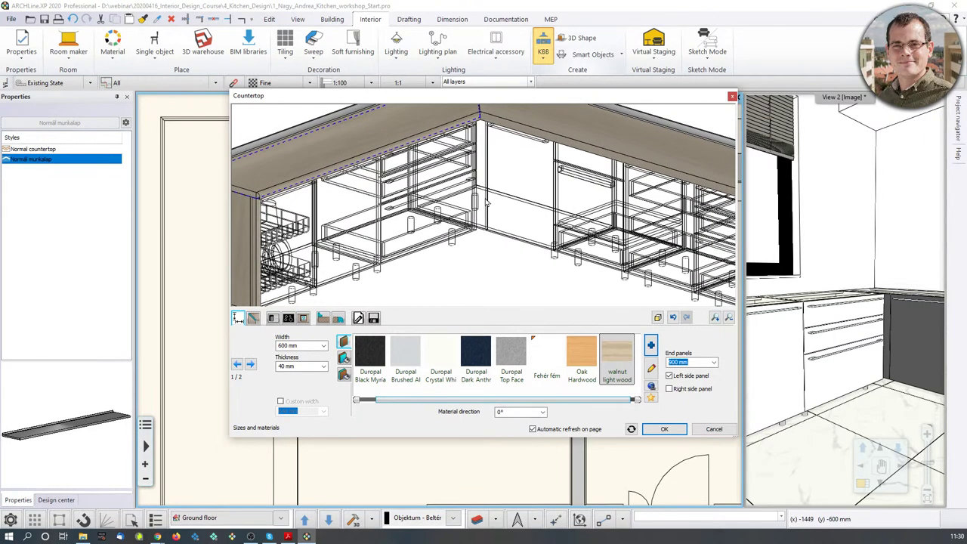
pyautogui.scroll(-3, 392, 204)
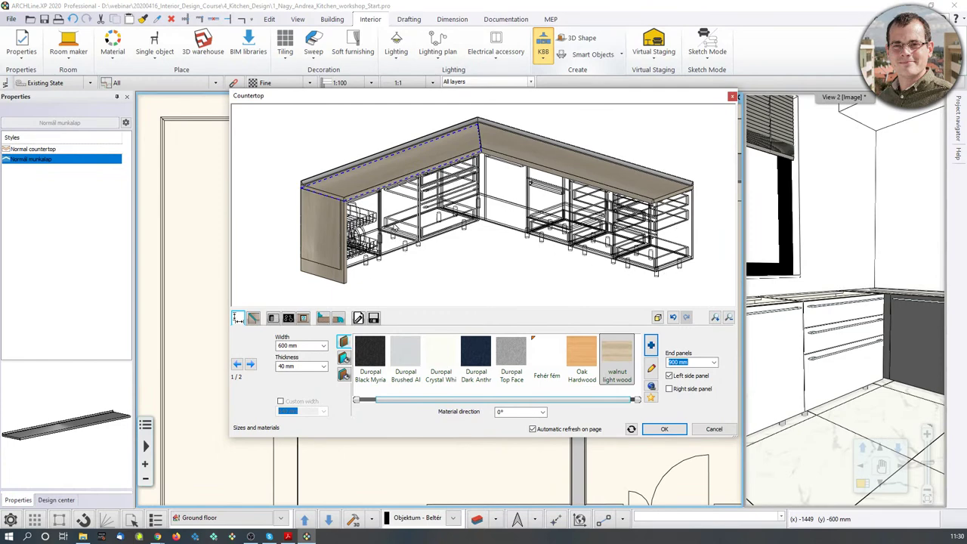
# - Set the countertop's corner joint to Joint 2
pyautogui.moveTo(467, 168); pyautogui.dragTo(460, 199, button='middle')
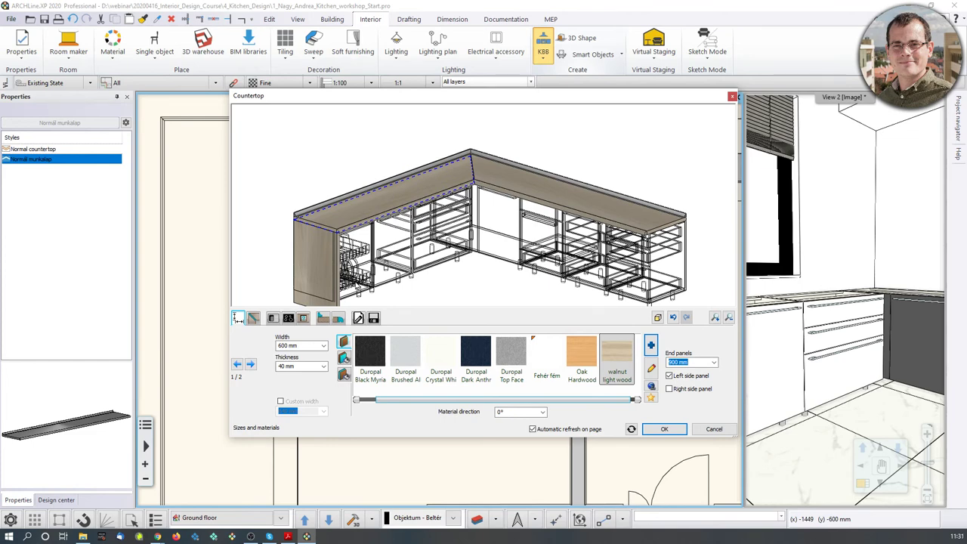
pyautogui.click(253, 318)
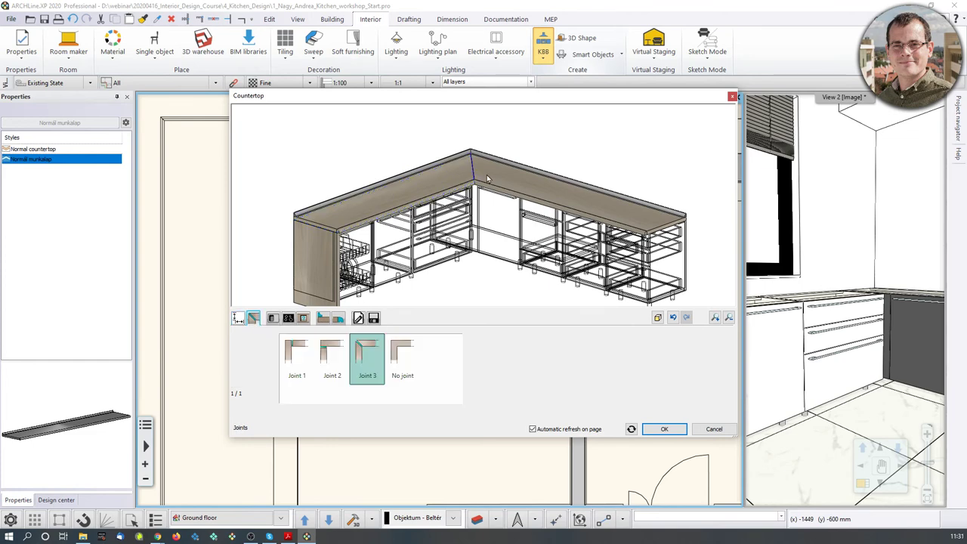
pyautogui.click(333, 365)
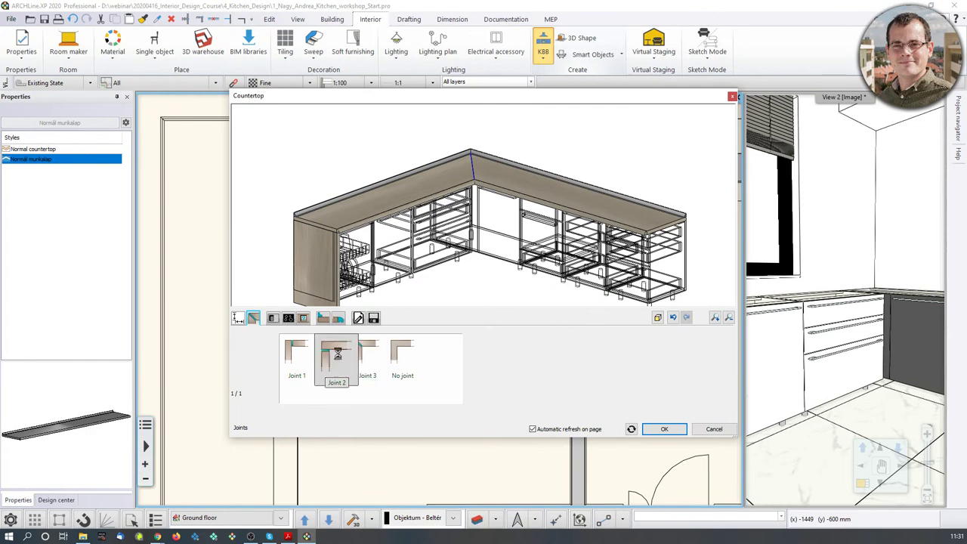
pyautogui.scroll(3, 473, 188)
pyautogui.scroll(2, 528, 209)
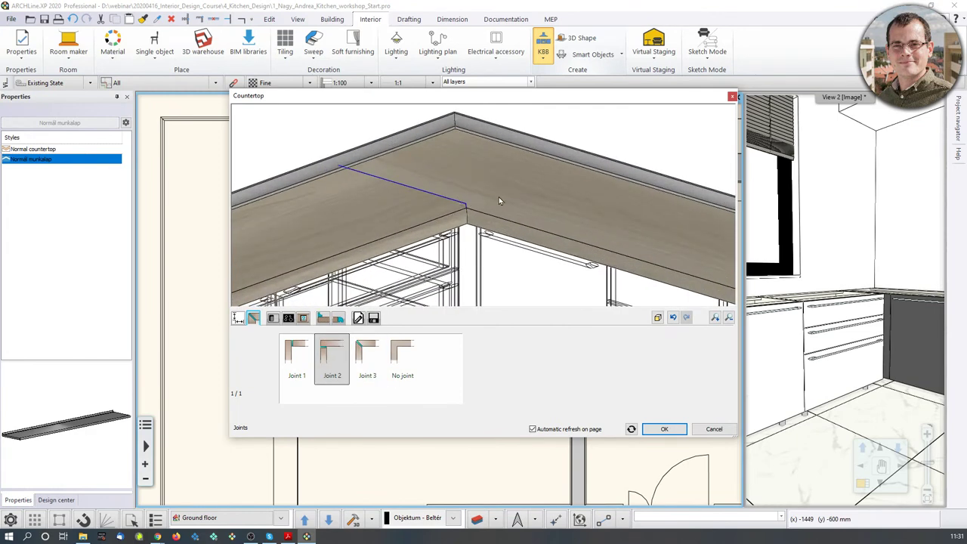
pyautogui.scroll(-5, 499, 198)
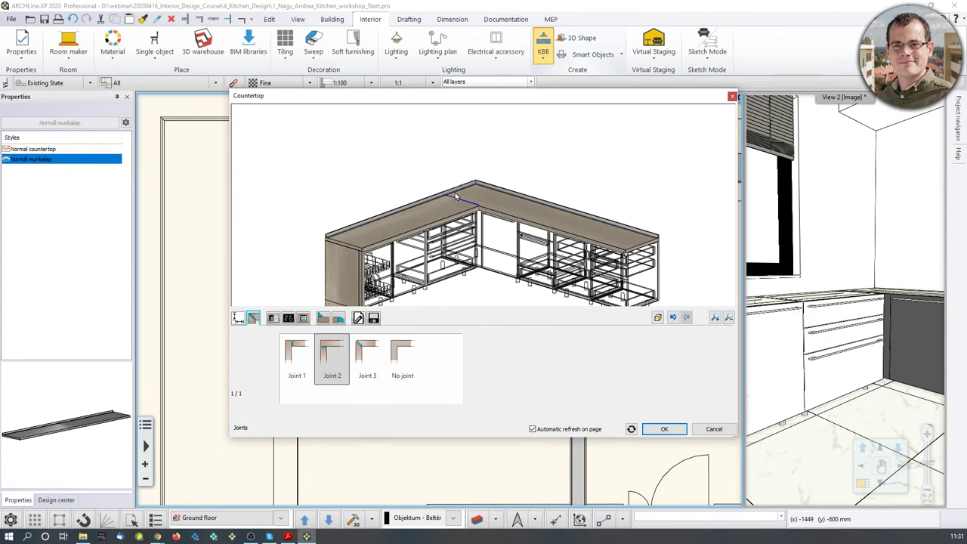
# - Try Joint 3 and No joint at the countertop corner, and switch back to Joint 2
pyautogui.click(368, 359)
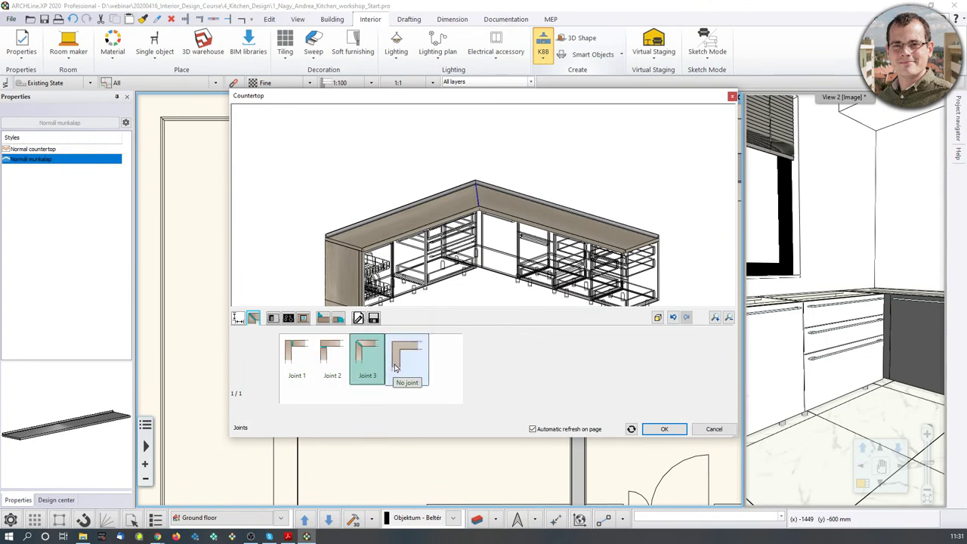
pyautogui.click(406, 361)
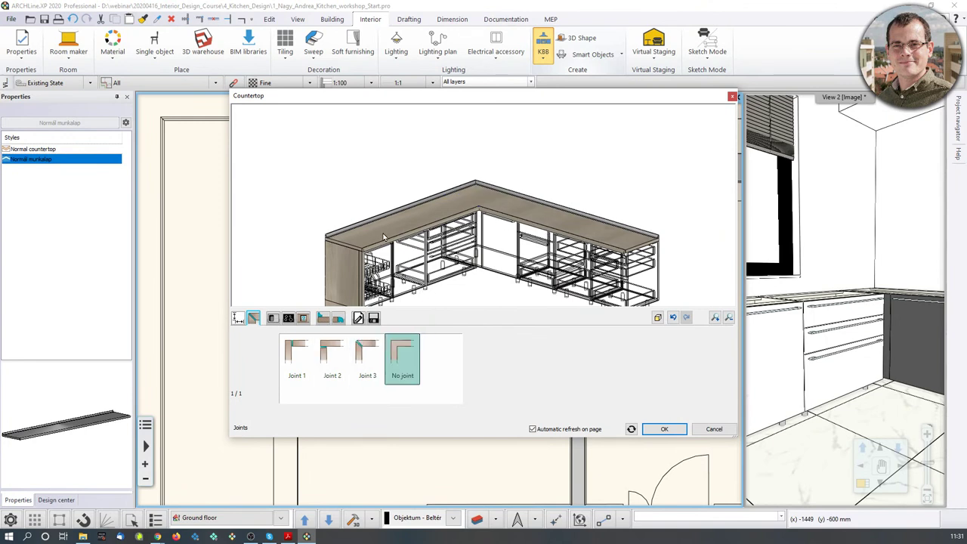
pyautogui.click(337, 366)
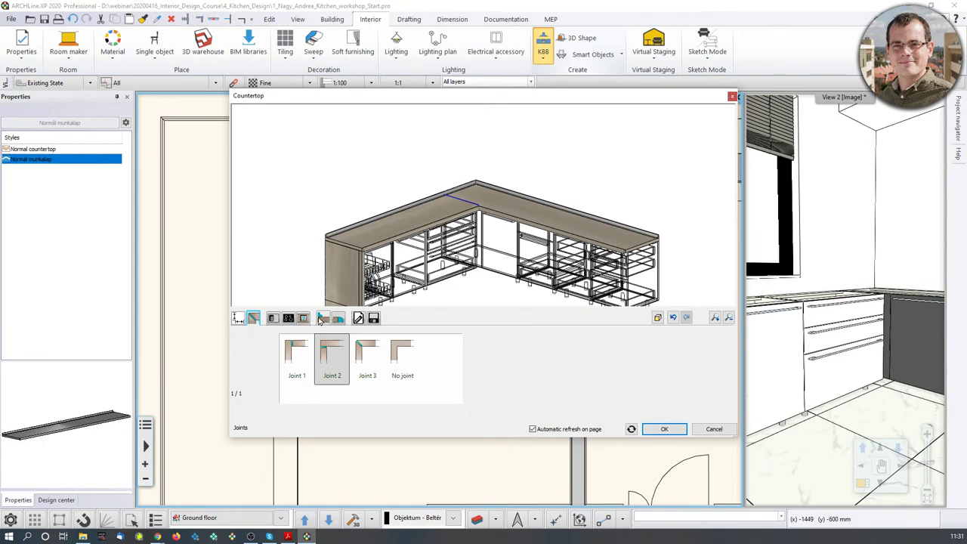
# - Remove the wall strip from the back edge of the countertop
pyautogui.click(323, 318)
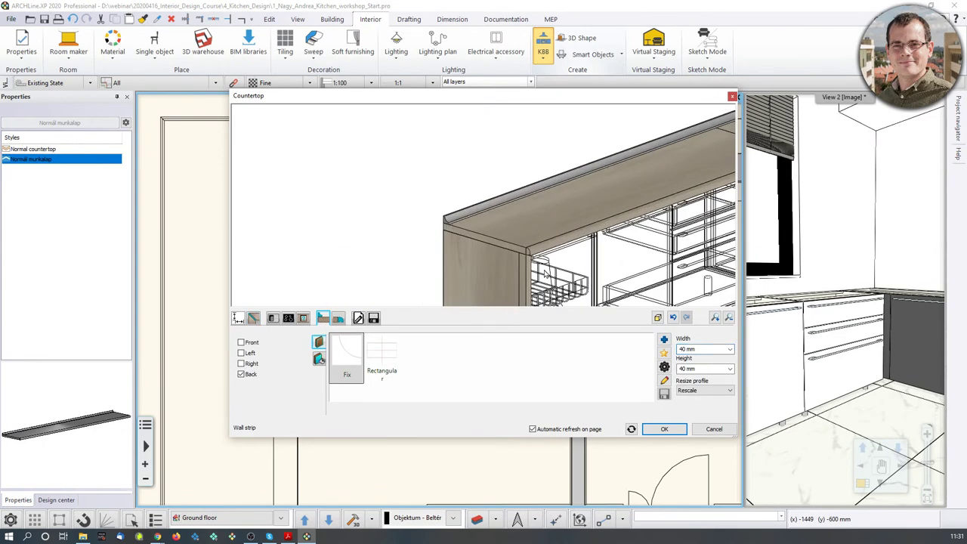
pyautogui.moveTo(628, 231); pyautogui.dragTo(561, 239, button='middle')
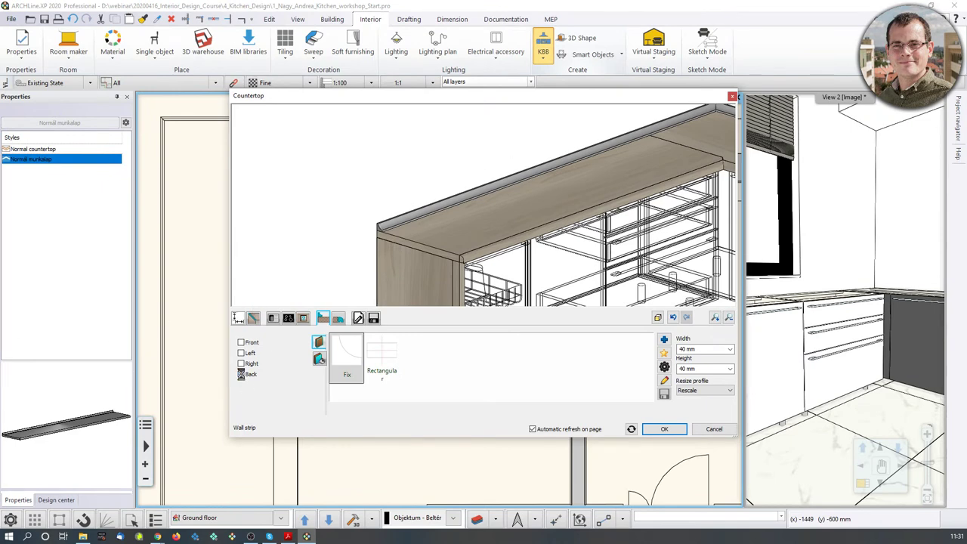
pyautogui.click(241, 374)
pyautogui.moveTo(454, 234); pyautogui.dragTo(404, 221)
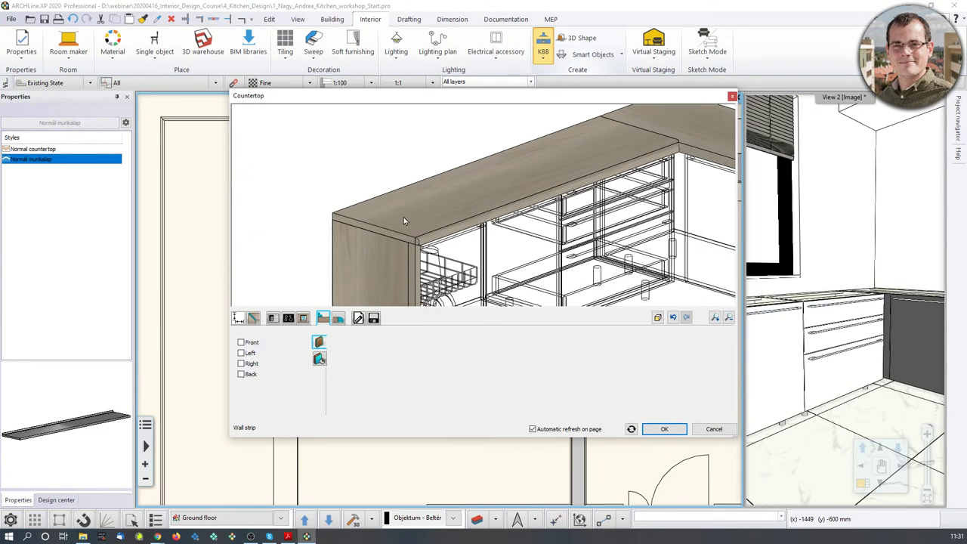
# - Remove the edge profile from the countertop's front side and apply the countertop settings
pyautogui.click(337, 318)
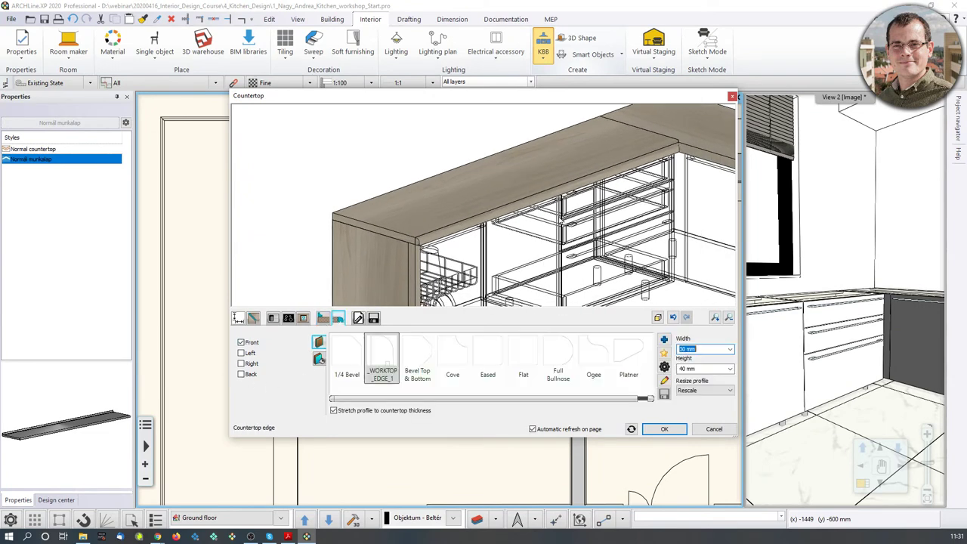
pyautogui.click(241, 342)
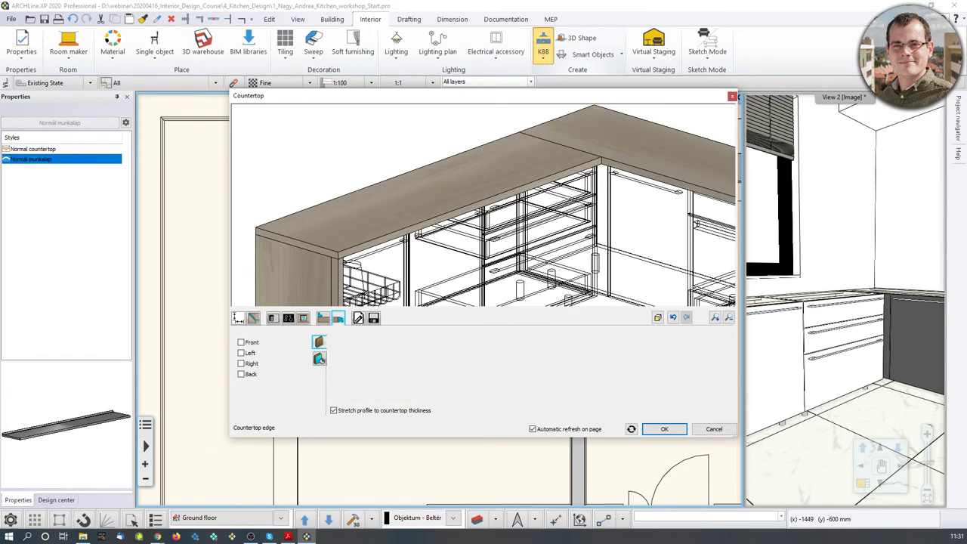
pyautogui.scroll(-1, 477, 221)
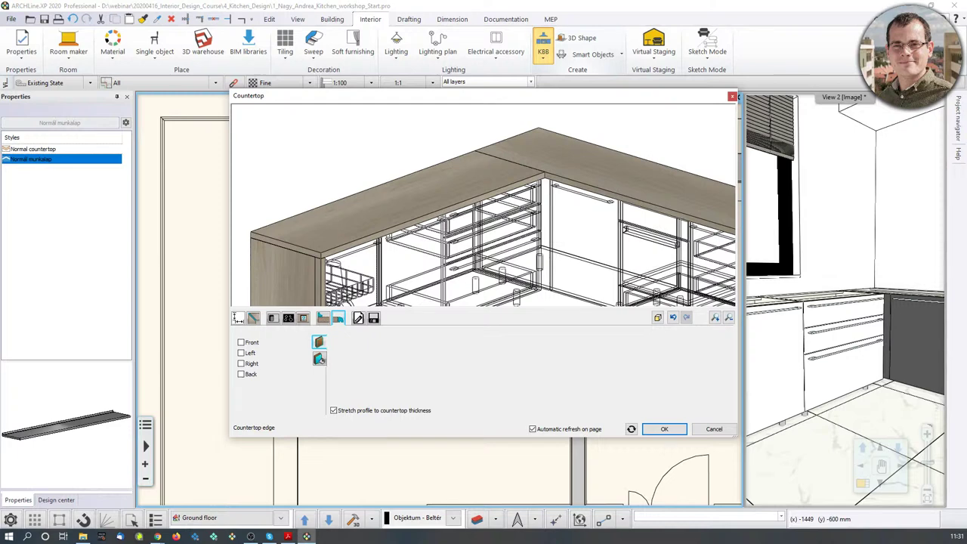
pyautogui.click(664, 429)
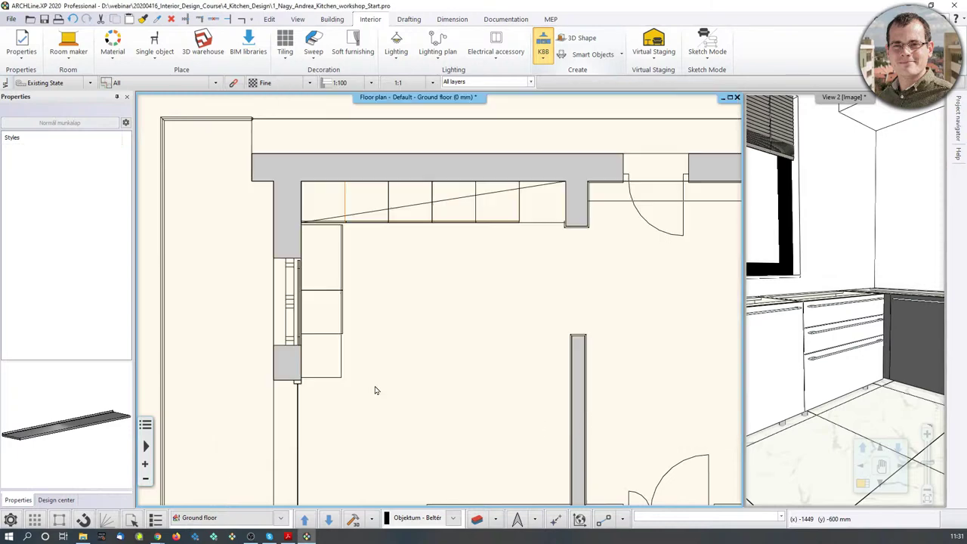
# - Examine how the countertop's end panel meets the dishwasher cabinet in the 3D view
pyautogui.moveTo(810, 365)
pyautogui.mouseDown(button='middle')
pyautogui.moveTo(854, 369)
pyautogui.moveTo(881, 341)
pyautogui.moveTo(842, 356)
pyautogui.mouseUp(button='middle')
pyautogui.click(862, 484)
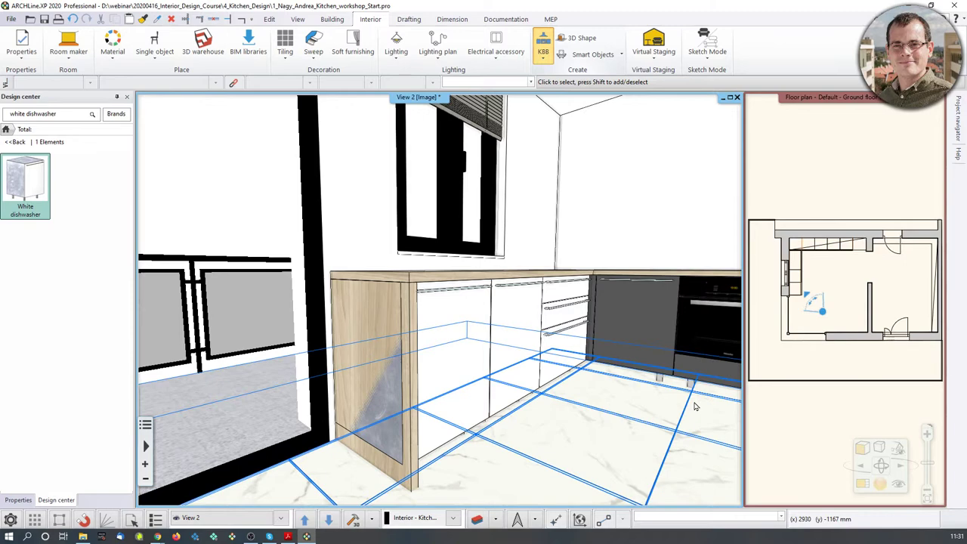
pyautogui.scroll(3, 381, 424)
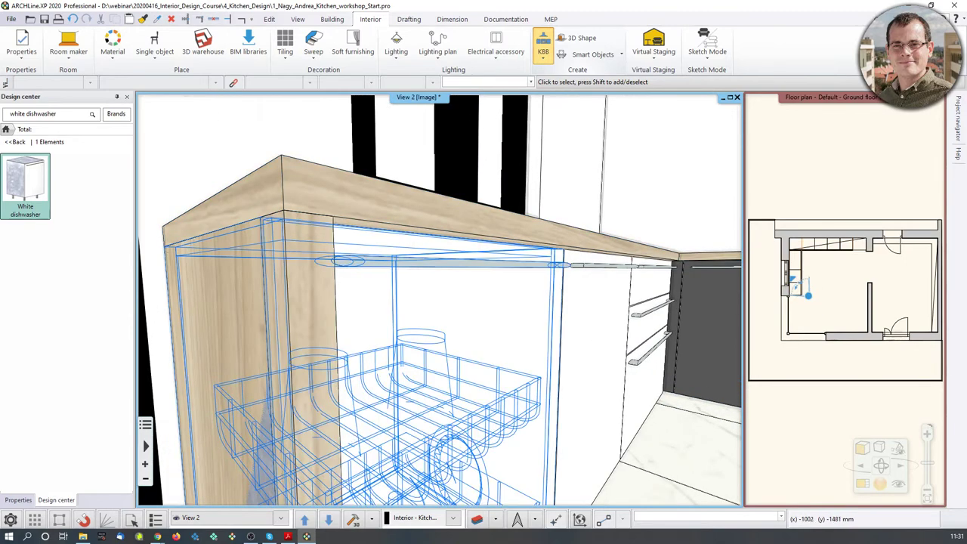
pyautogui.moveTo(351, 436); pyautogui.dragTo(392, 388, button='middle')
pyautogui.scroll(4, 290, 242)
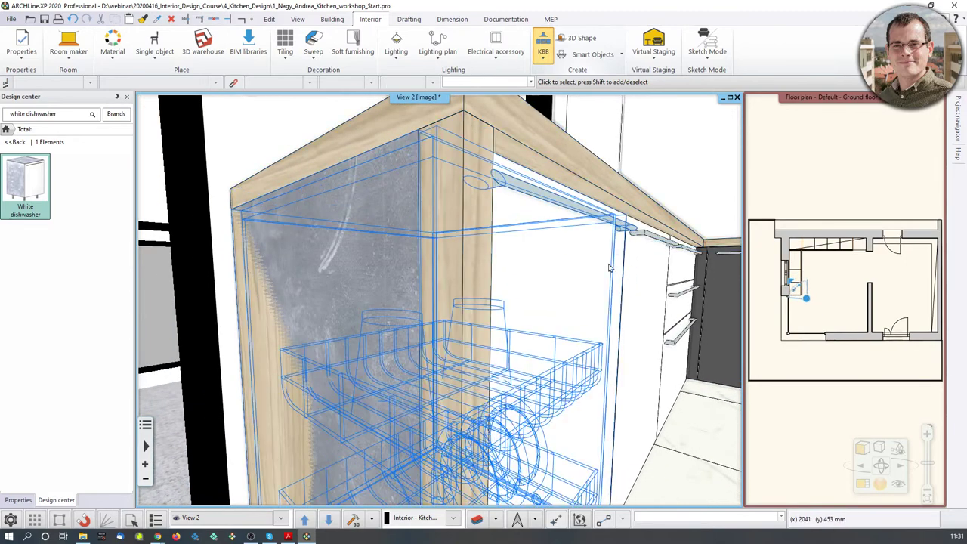
pyautogui.scroll(-8, 533, 379)
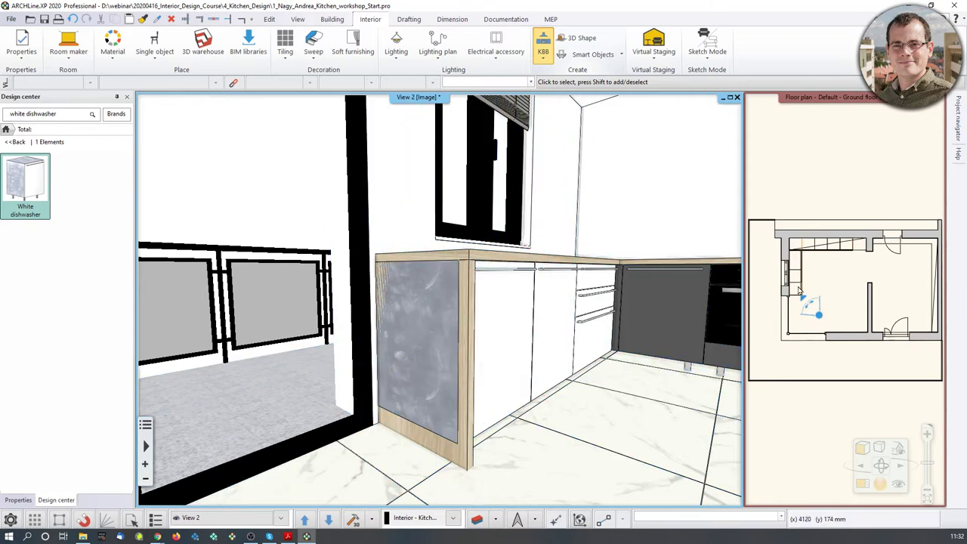
# - Extend the countertop at its dishwasher end by moving the wall-side end node 40 mm straight down in the floor plan
pyautogui.scroll(6, 799, 291)
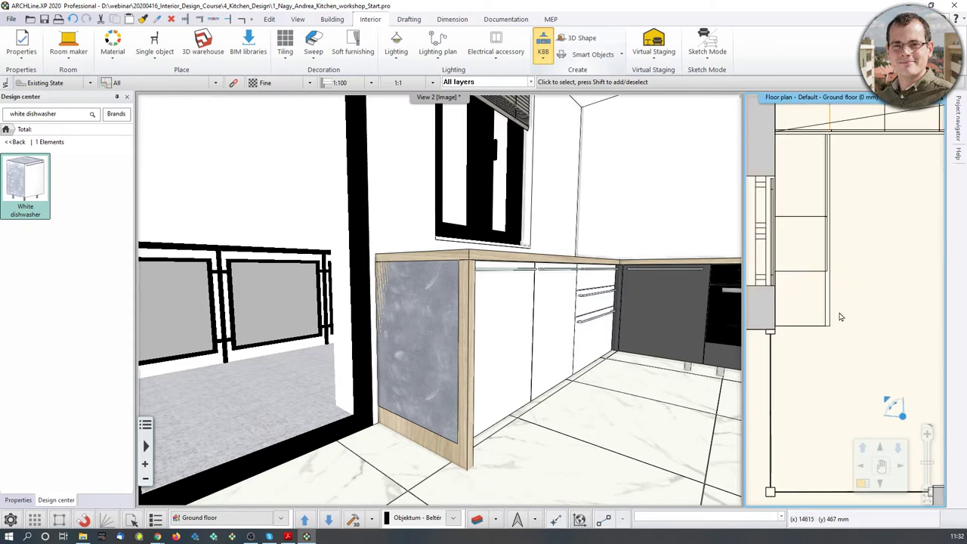
pyautogui.click(831, 317)
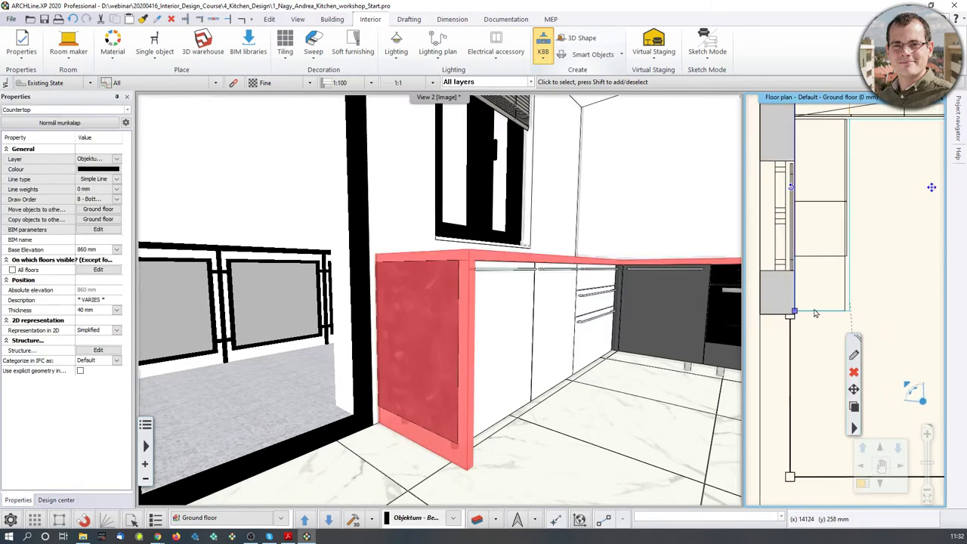
pyautogui.moveTo(805, 150); pyautogui.dragTo(792, 214, button='middle')
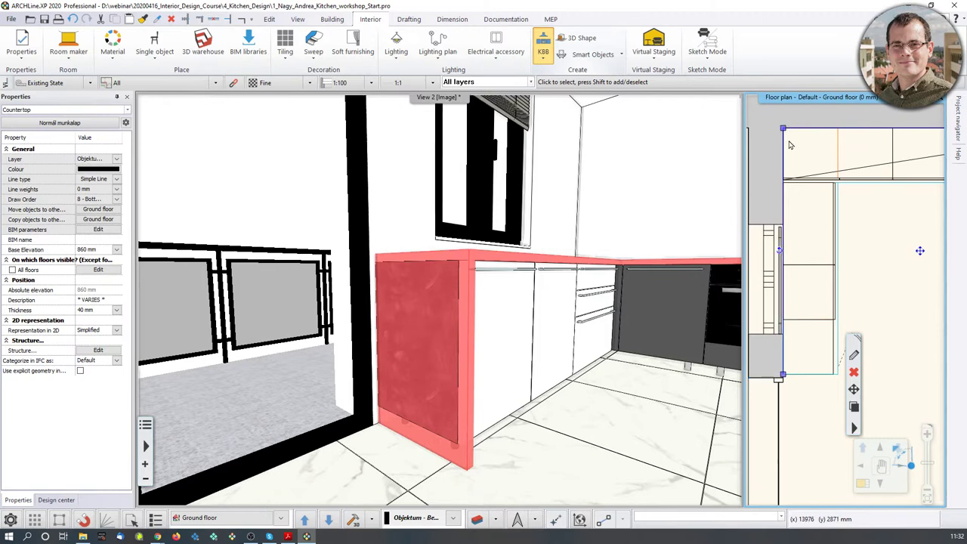
pyautogui.moveTo(786, 401); pyautogui.dragTo(797, 334, button='middle')
pyautogui.scroll(2, 799, 335)
pyautogui.click(816, 287)
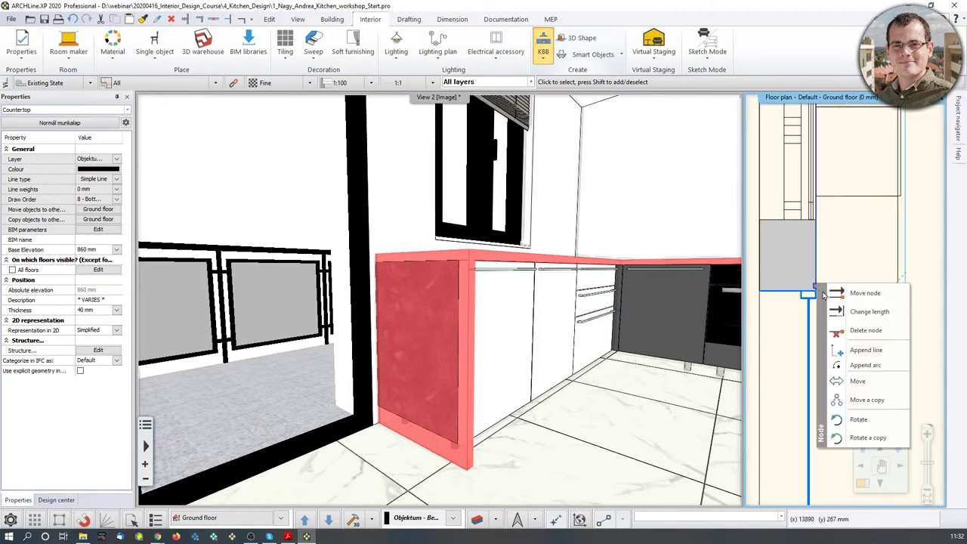
pyautogui.click(835, 293)
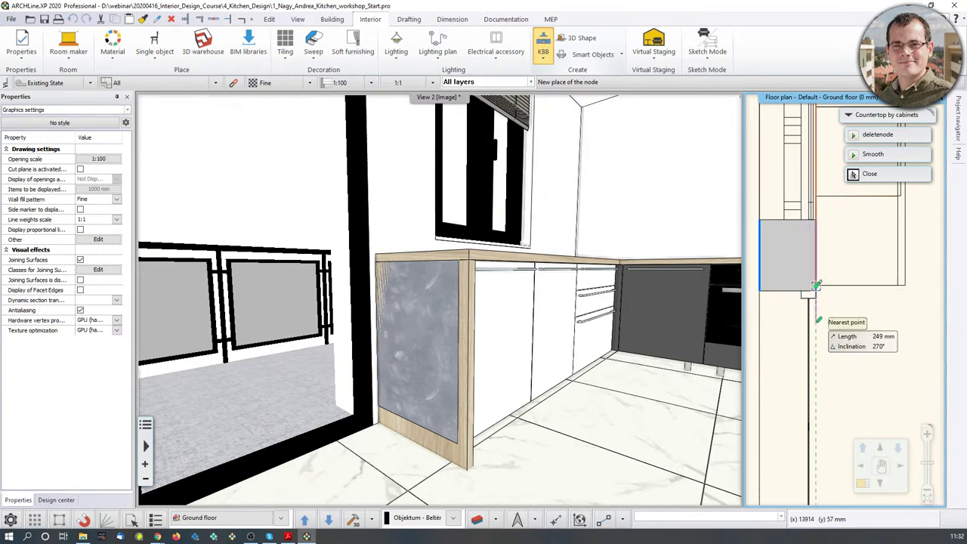
pyautogui.write('40')
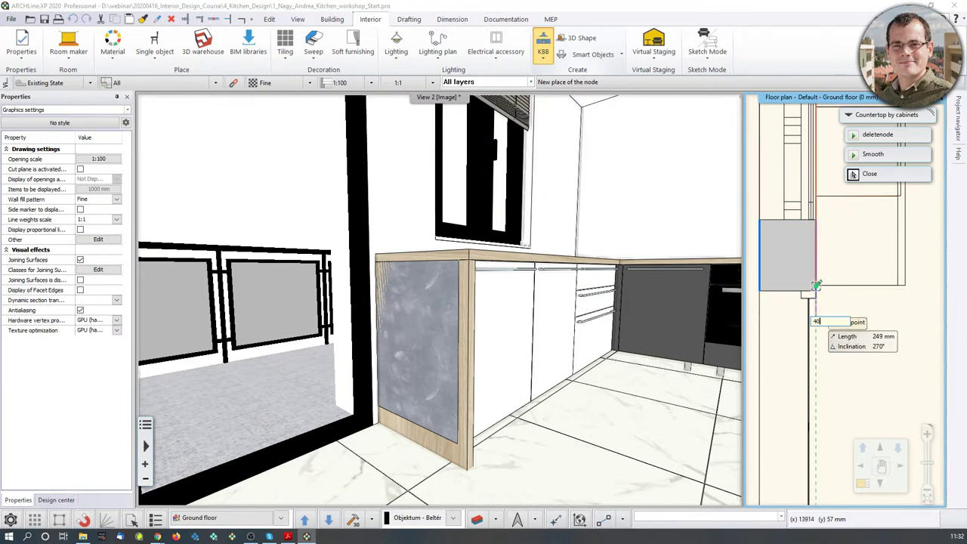
pyautogui.press('Return')
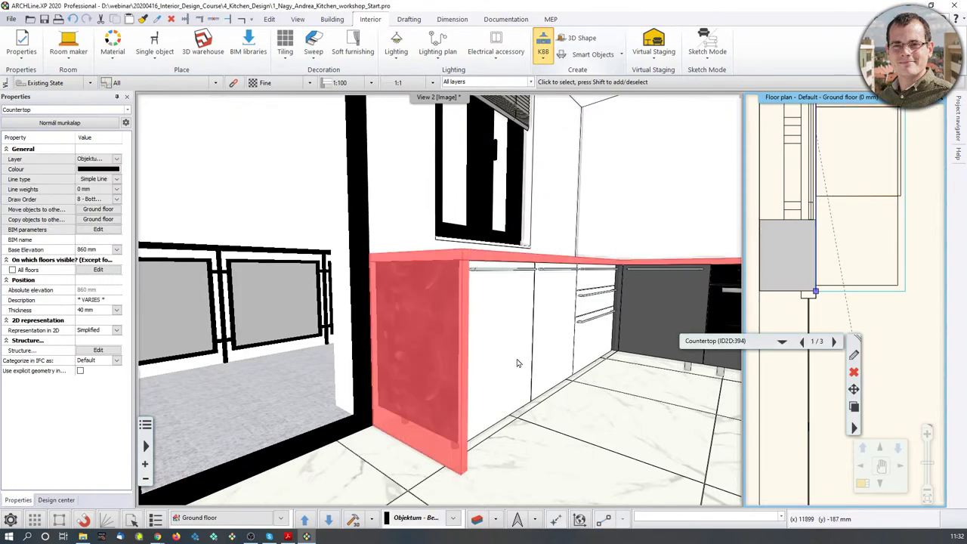
pyautogui.press('Escape')
pyautogui.moveTo(453, 342); pyautogui.dragTo(386, 492, button='middle')
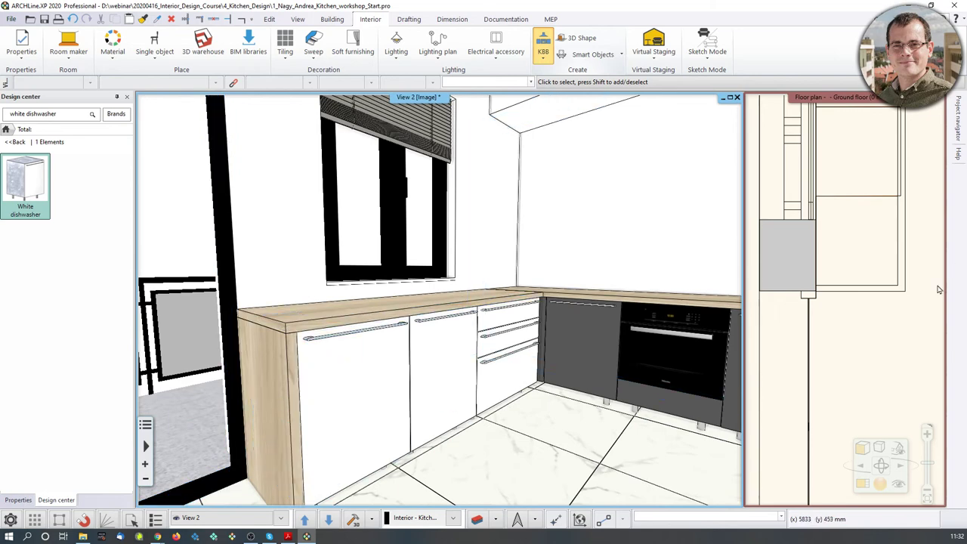
# - Open the settings of the extended L-shaped countertop, with its end-panel leg in the preview
pyautogui.click(897, 291)
pyautogui.click(853, 296)
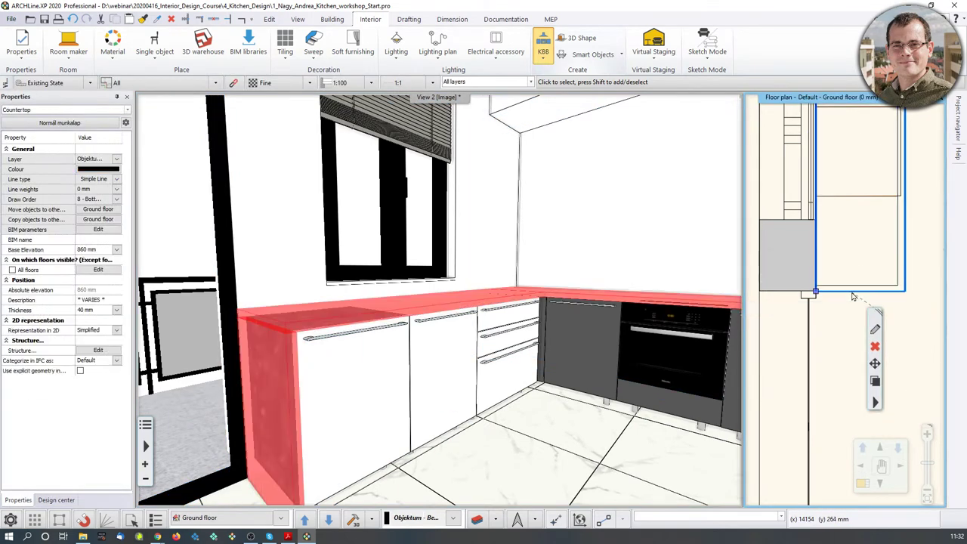
pyautogui.scroll(-2, 847, 299)
pyautogui.moveTo(843, 141); pyautogui.dragTo(796, 202, button='middle')
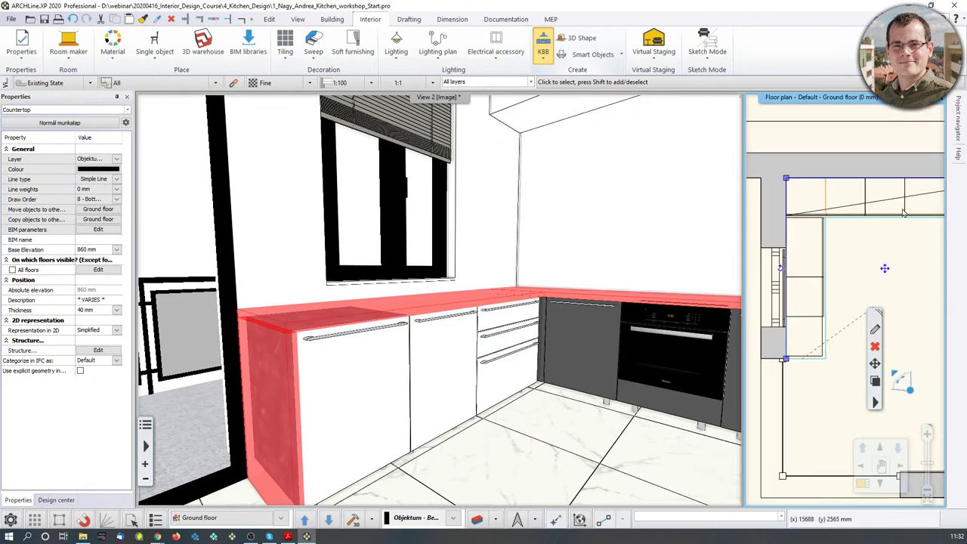
pyautogui.moveTo(893, 191); pyautogui.dragTo(833, 201, button='middle')
pyautogui.scroll(-2, 817, 210)
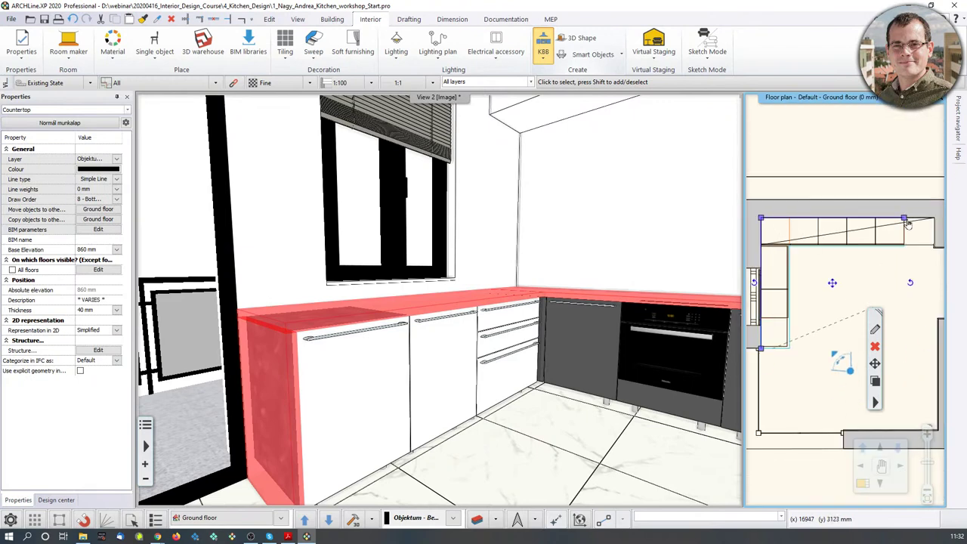
pyautogui.moveTo(846, 352); pyautogui.dragTo(869, 301, button='middle')
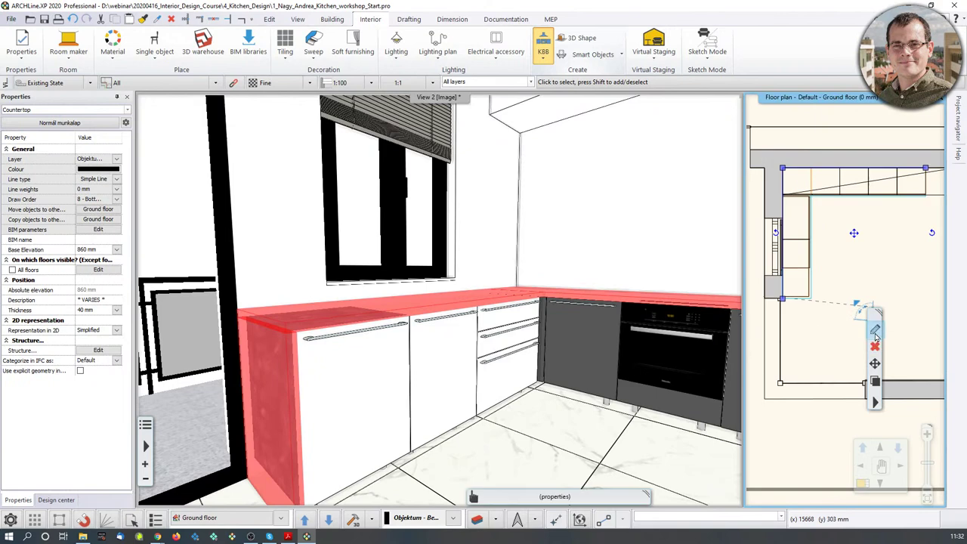
pyautogui.click(876, 332)
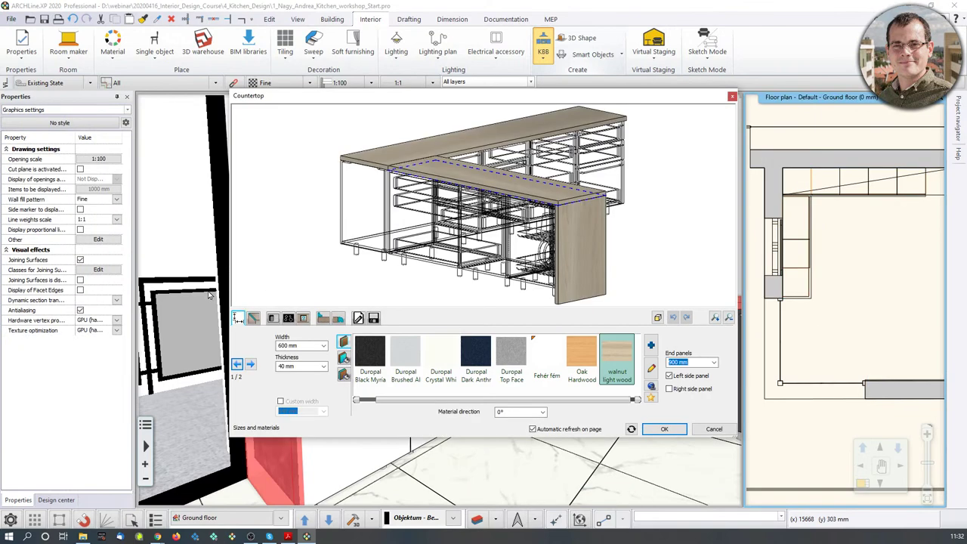
pyautogui.moveTo(523, 234); pyautogui.dragTo(404, 242, button='middle')
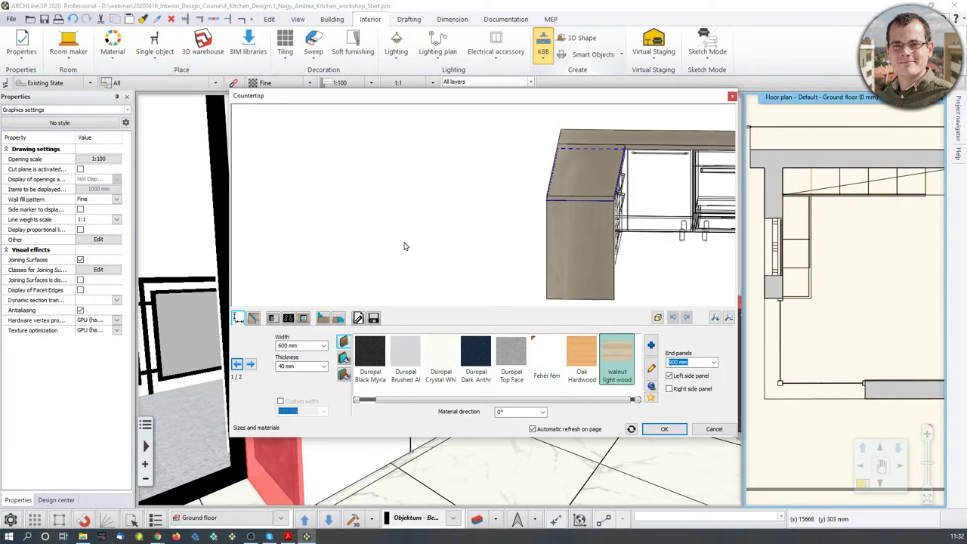
pyautogui.scroll(-5, 405, 246)
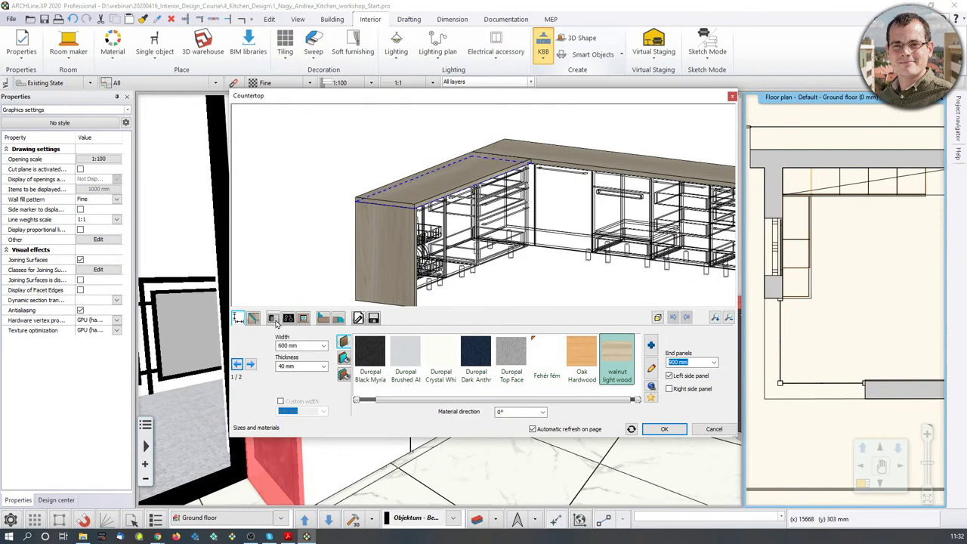
# - Add the Kennon one-basin sink to the countertop leg that has the end panel
pyautogui.click(276, 319)
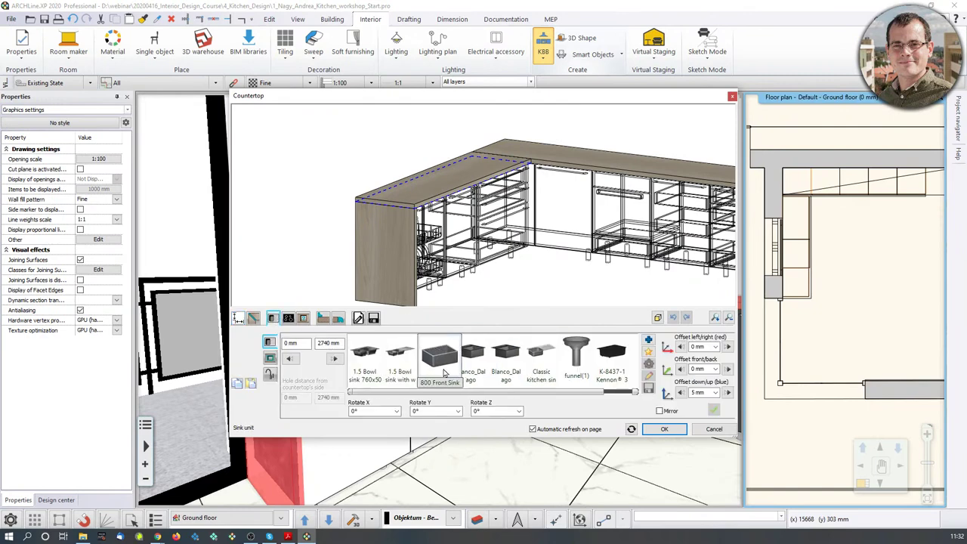
pyautogui.moveTo(590, 393); pyautogui.dragTo(618, 391)
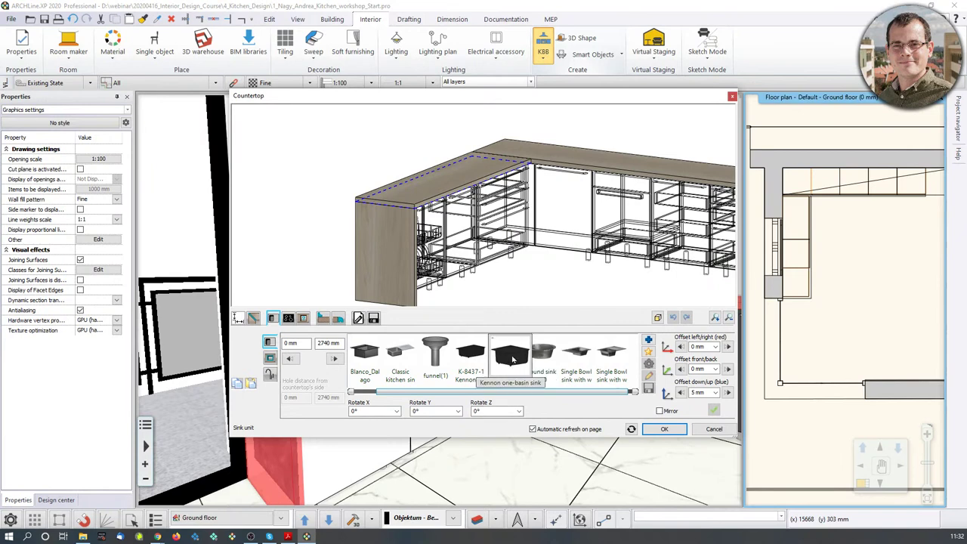
pyautogui.click(512, 361)
pyautogui.click(713, 410)
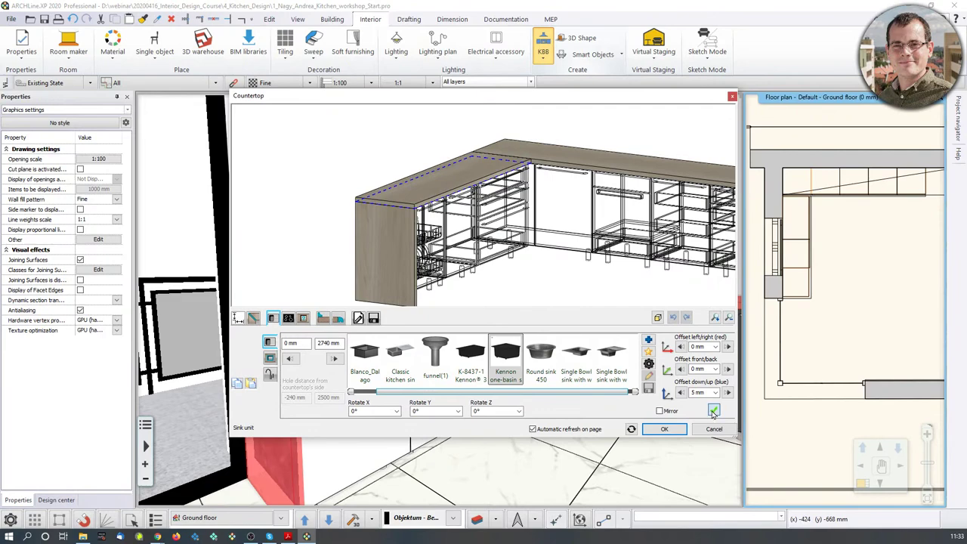
# - Set the sink's distance from the countertop's end-panel side to 940 mm
pyautogui.moveTo(619, 211); pyautogui.dragTo(565, 249)
pyautogui.moveTo(578, 250); pyautogui.dragTo(596, 225, button='middle')
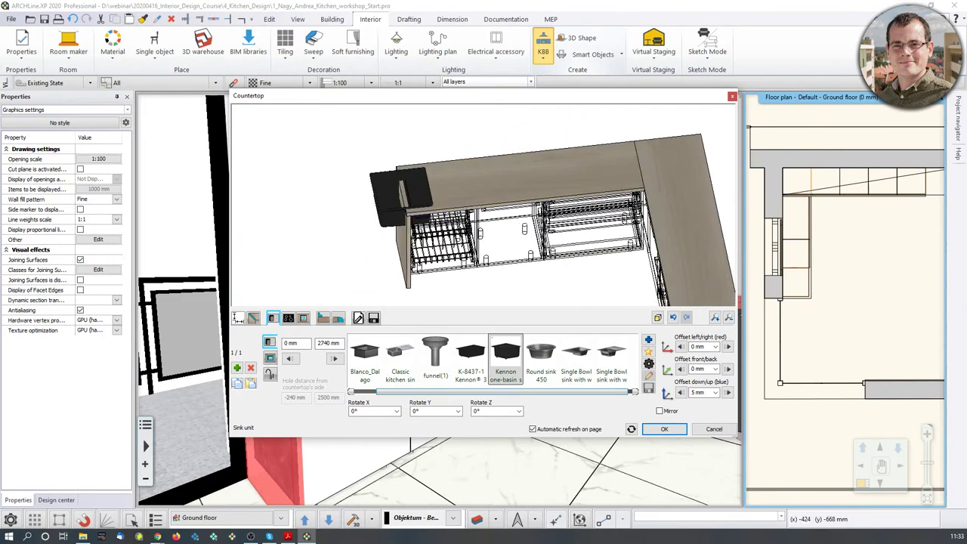
pyautogui.scroll(2, 443, 215)
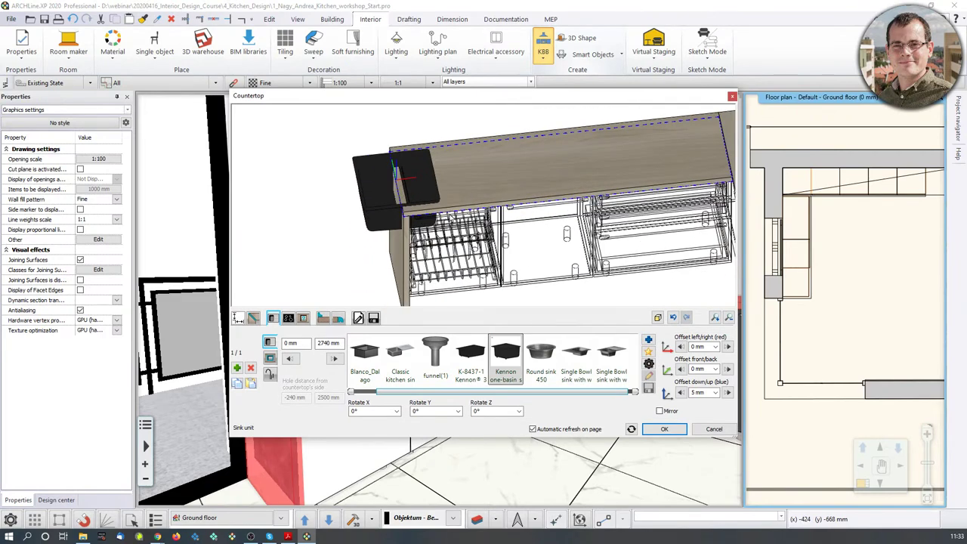
pyautogui.click(287, 343)
pyautogui.press('Return')
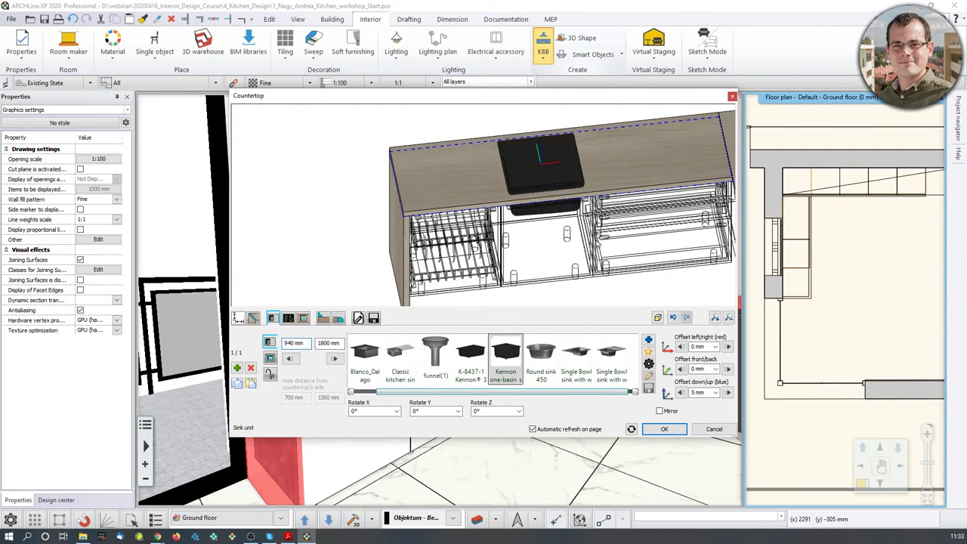
# - Fit the Cotterman tap to the sink and set its front/back offset to 10 mm
pyautogui.moveTo(597, 240); pyautogui.dragTo(621, 226, button='middle')
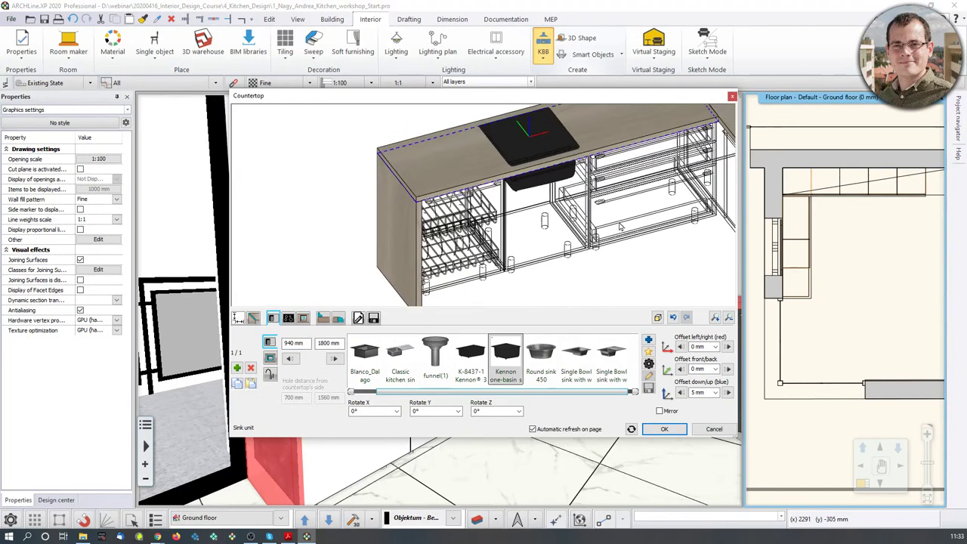
pyautogui.moveTo(620, 225); pyautogui.dragTo(619, 216)
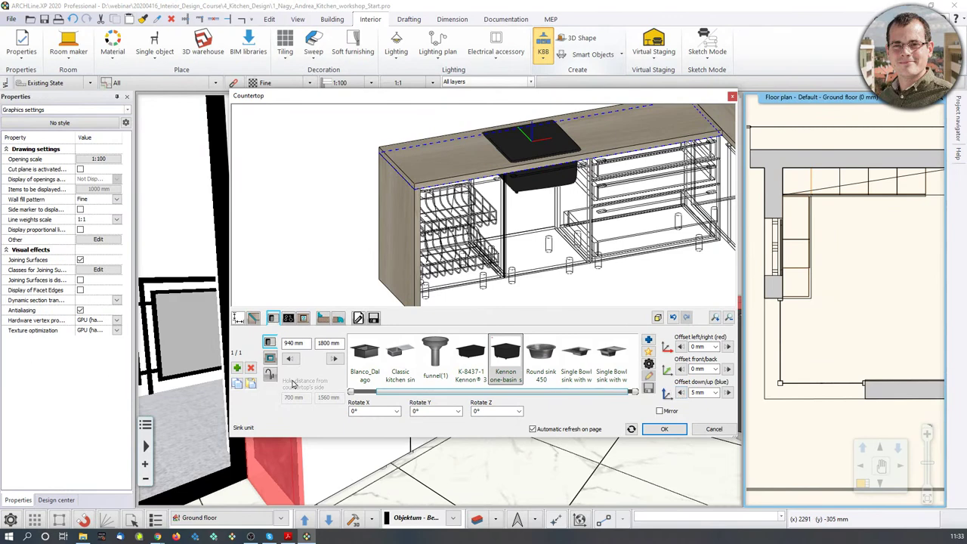
pyautogui.click(269, 375)
pyautogui.moveTo(489, 210); pyautogui.dragTo(489, 220, button='middle')
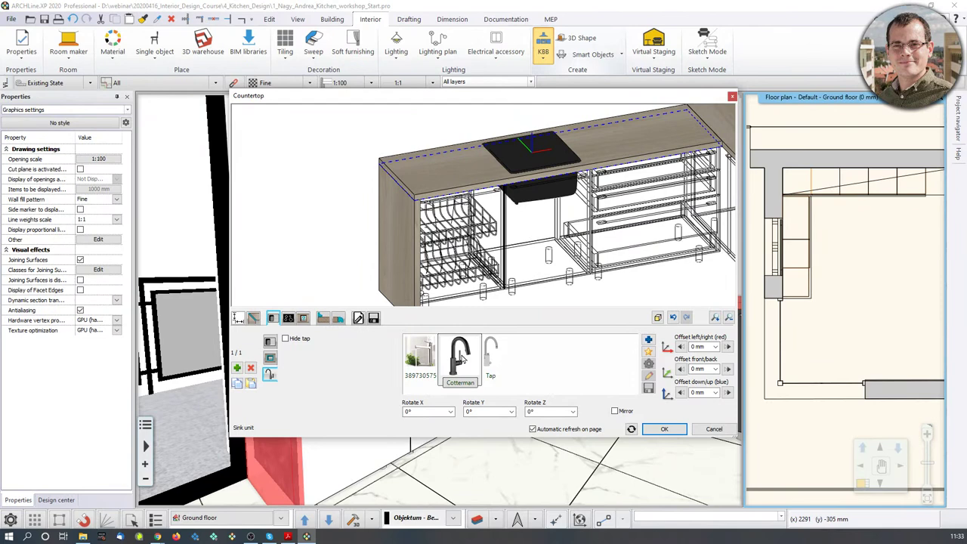
pyautogui.click(462, 360)
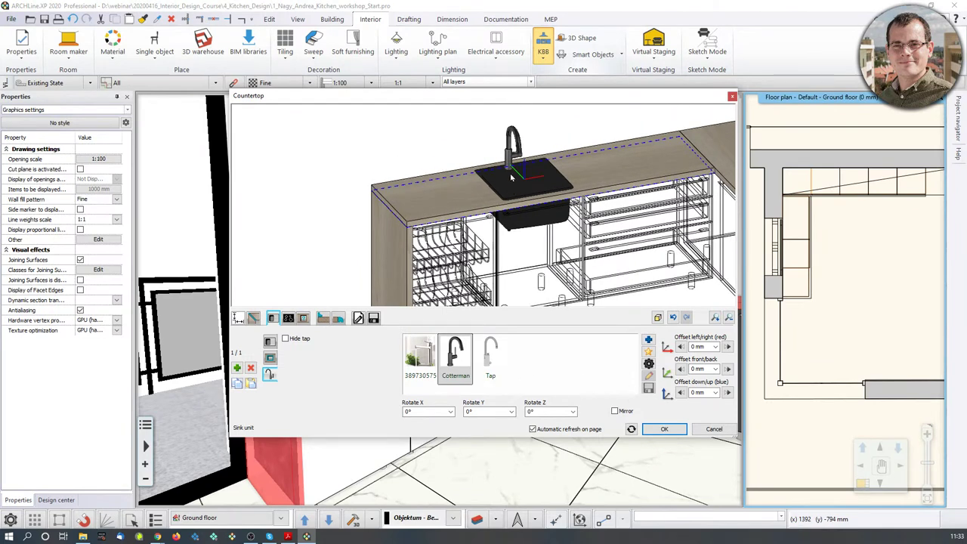
pyautogui.click(728, 368)
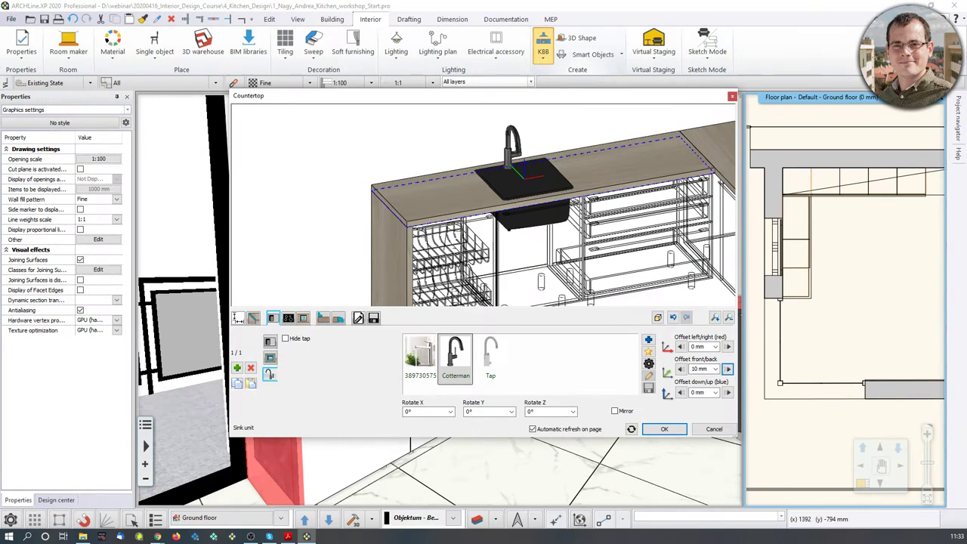
pyautogui.moveTo(476, 279); pyautogui.dragTo(474, 229)
pyautogui.moveTo(536, 220); pyautogui.dragTo(452, 253, button='middle')
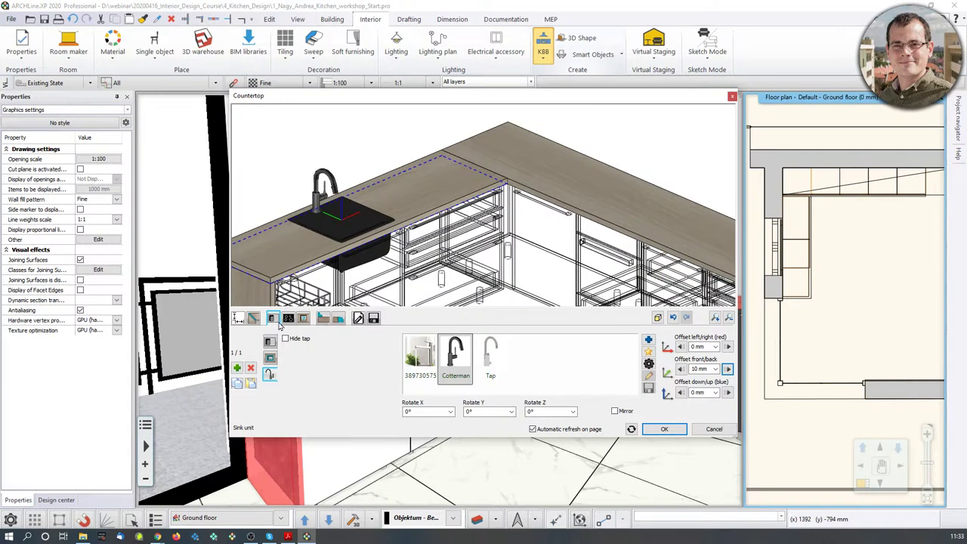
pyautogui.click(290, 319)
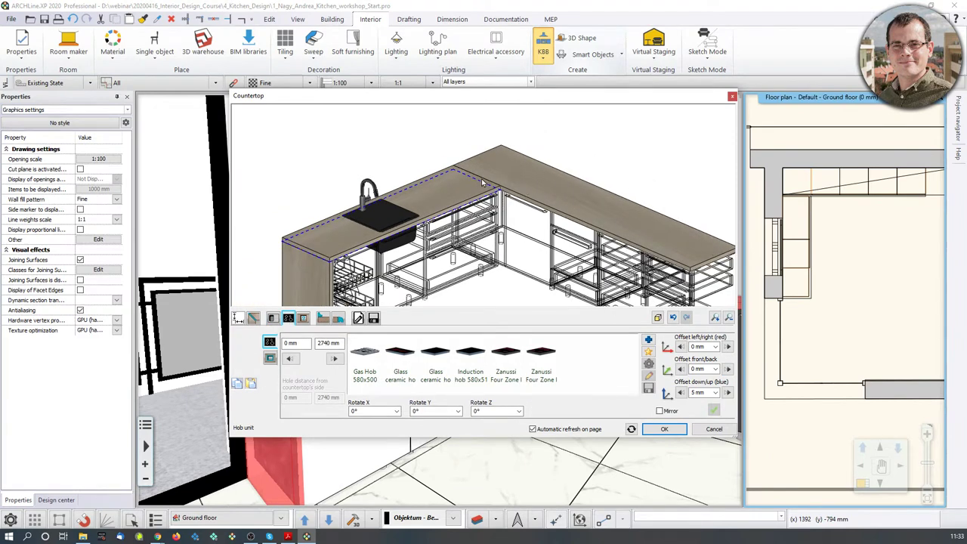
pyautogui.click(438, 356)
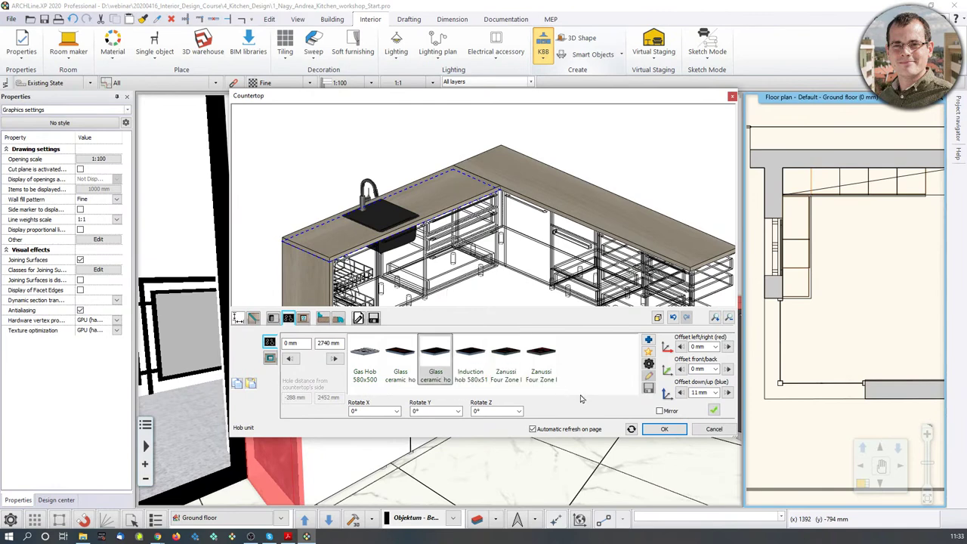
pyautogui.click(714, 410)
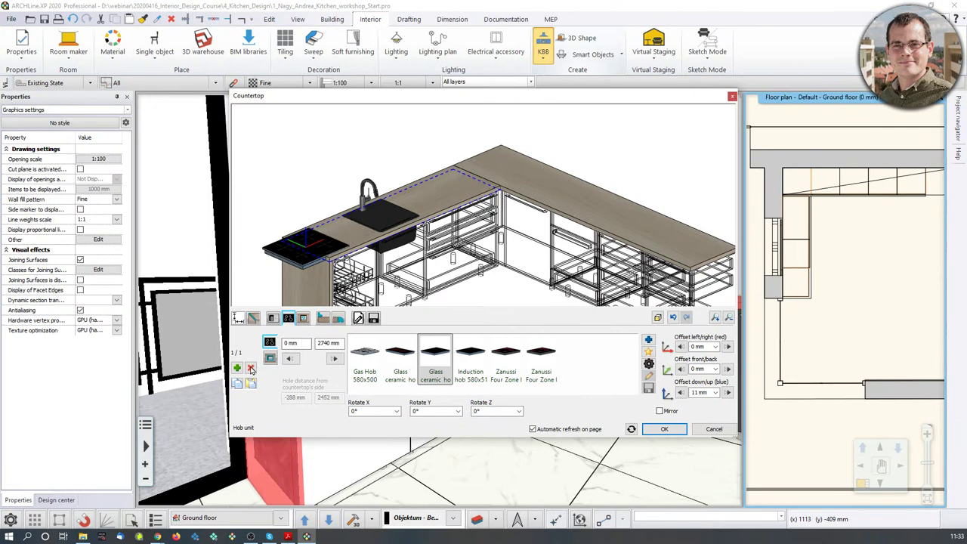
pyautogui.click(251, 368)
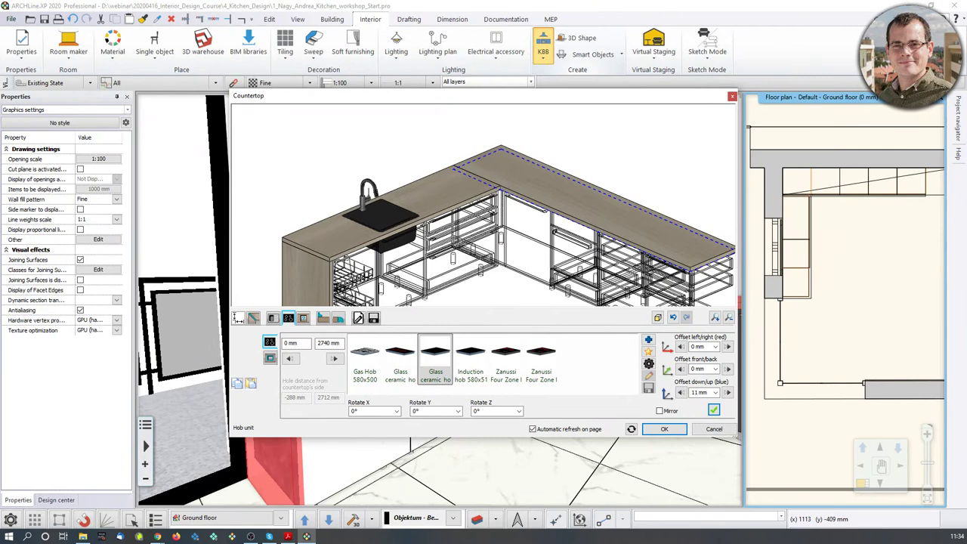
# - Add the Induction hob to the countertop leg without the end panel, 1500 mm from the leg's corner end
pyautogui.click(473, 365)
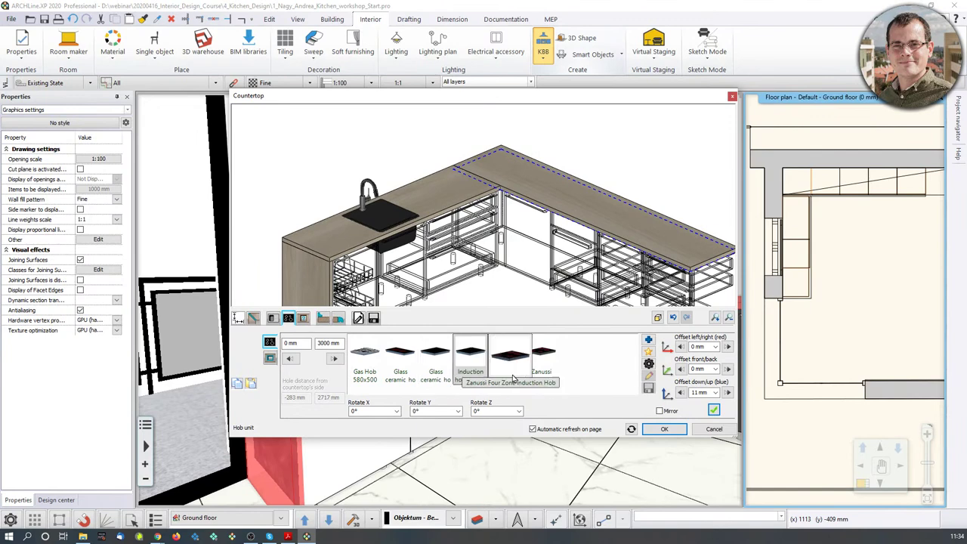
pyautogui.click(714, 410)
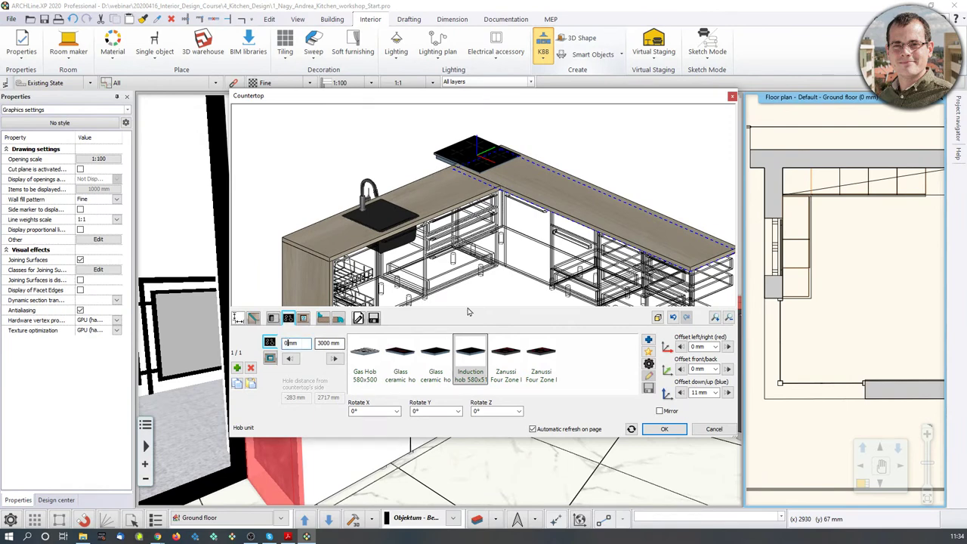
pyautogui.write('150')
pyautogui.press('Return')
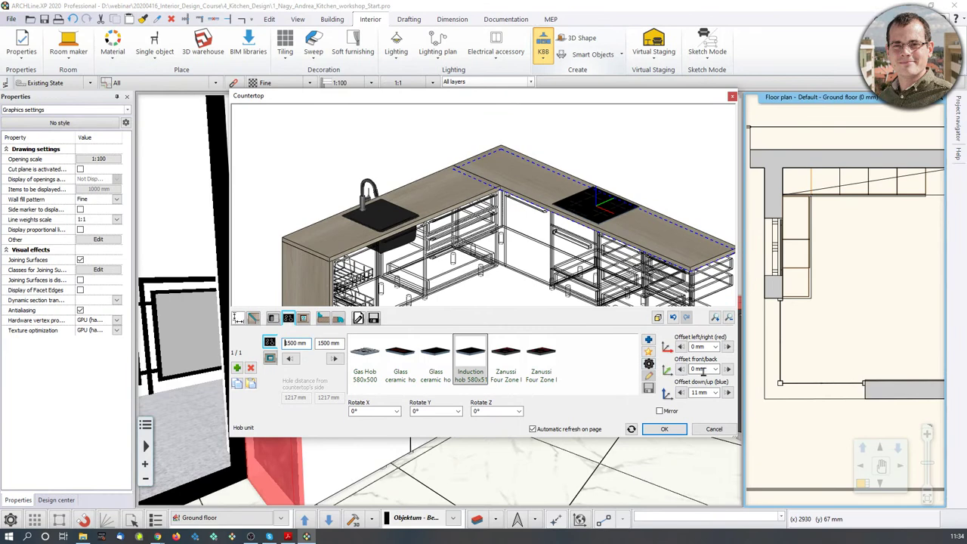
# - Set the induction hob's front/back offset to 10 mm and its down/up offset to 5 mm
pyautogui.click(728, 370)
pyautogui.moveTo(603, 236)
pyautogui.mouseDown(button='middle')
pyautogui.moveTo(588, 208)
pyautogui.moveTo(587, 231)
pyautogui.mouseUp(button='middle')
pyautogui.scroll(3, 587, 231)
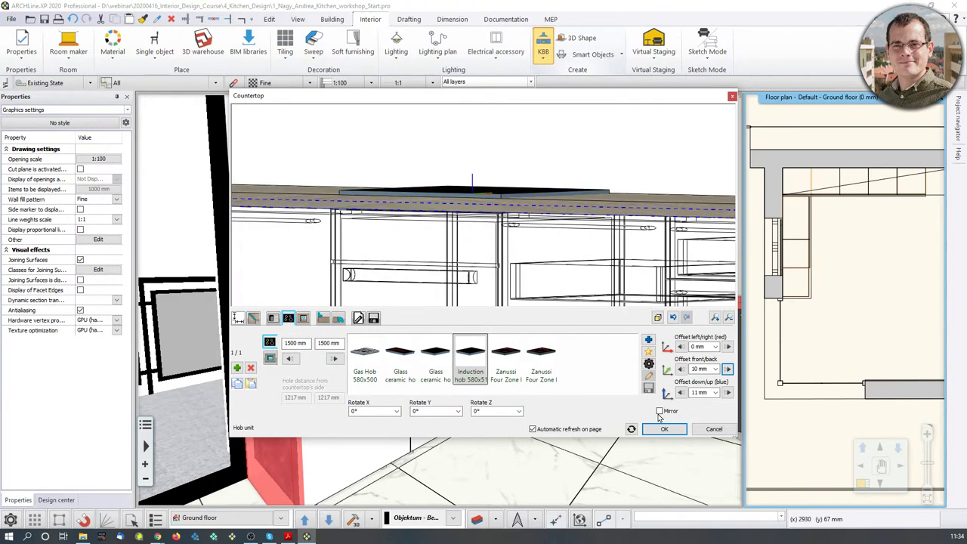
pyautogui.click(699, 392)
pyautogui.scroll(3, 464, 198)
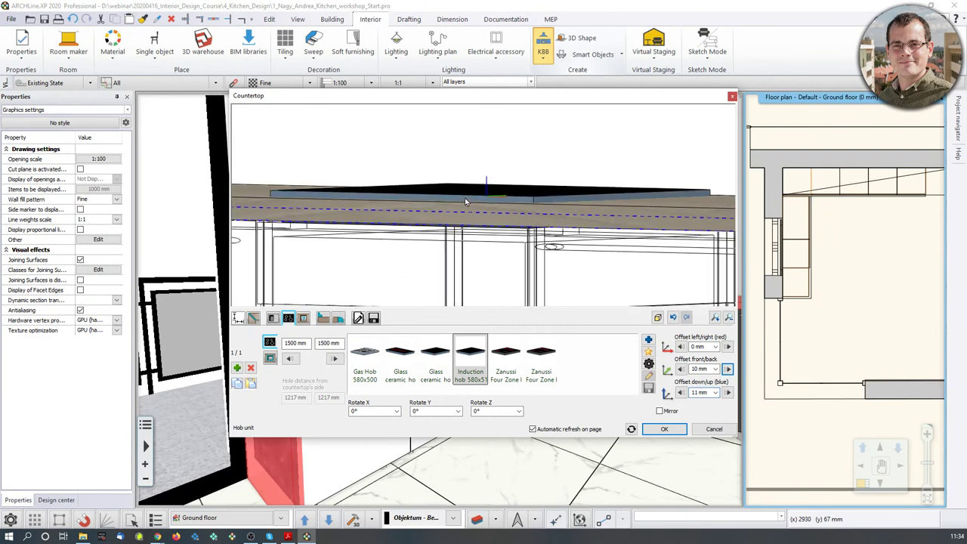
pyautogui.click(700, 393)
pyautogui.write('5')
pyautogui.press('Return')
# - Start saving the countertop with its sink and hob as a new library item named Webinar_countertop_001
pyautogui.moveTo(506, 193); pyautogui.dragTo(484, 236)
pyautogui.scroll(-5, 485, 235)
pyautogui.moveTo(443, 255); pyautogui.dragTo(463, 238, button='middle')
pyautogui.scroll(-3, 463, 238)
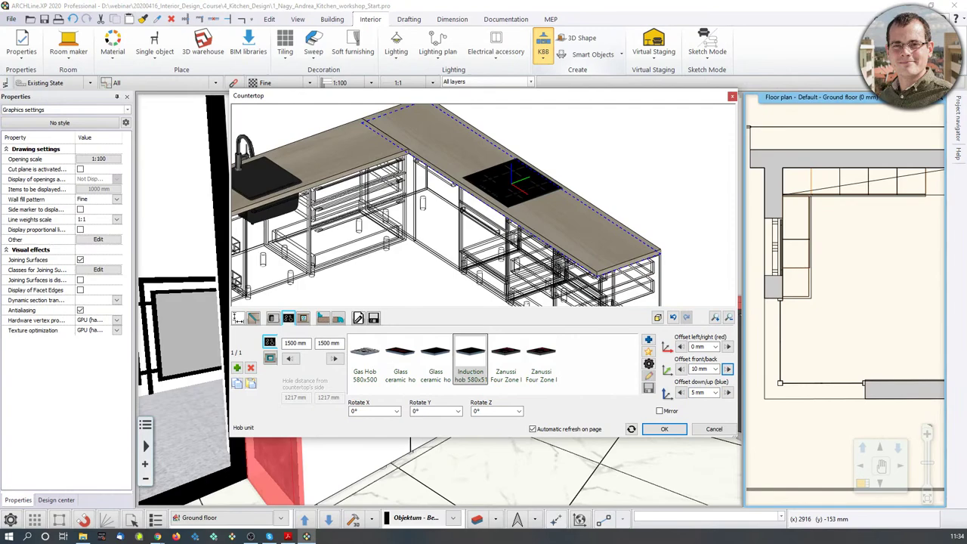
pyautogui.moveTo(563, 223); pyautogui.dragTo(566, 220)
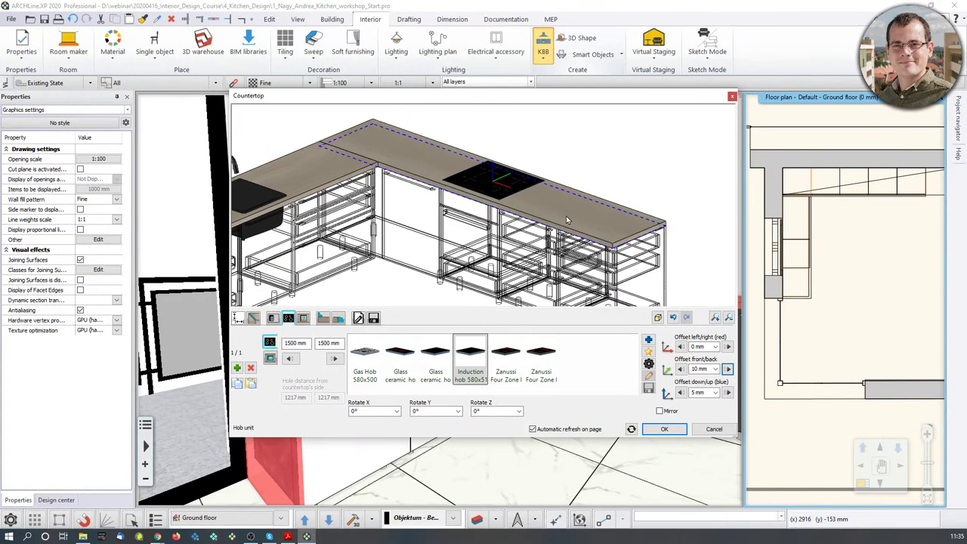
pyautogui.scroll(-1, 566, 220)
pyautogui.moveTo(567, 220); pyautogui.dragTo(614, 222, button='middle')
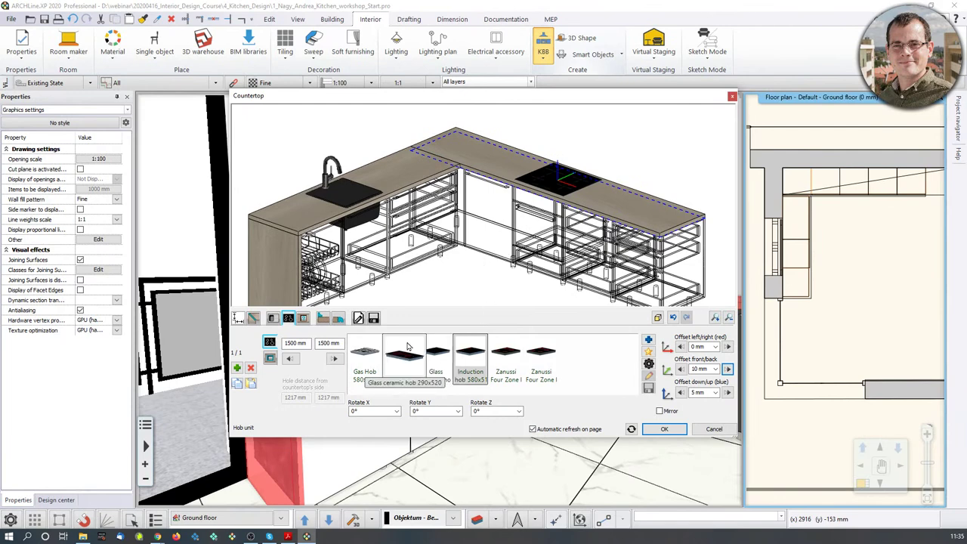
pyautogui.click(373, 318)
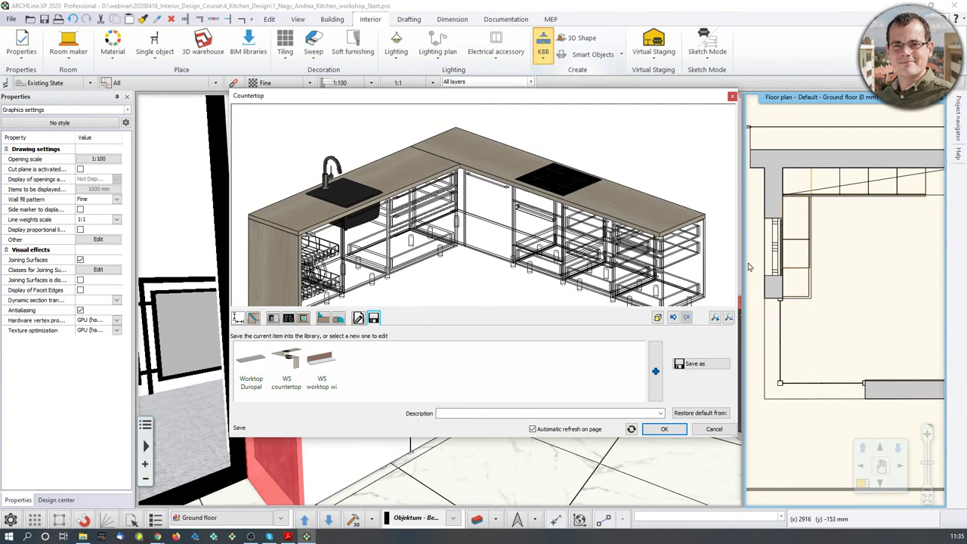
pyautogui.click(694, 363)
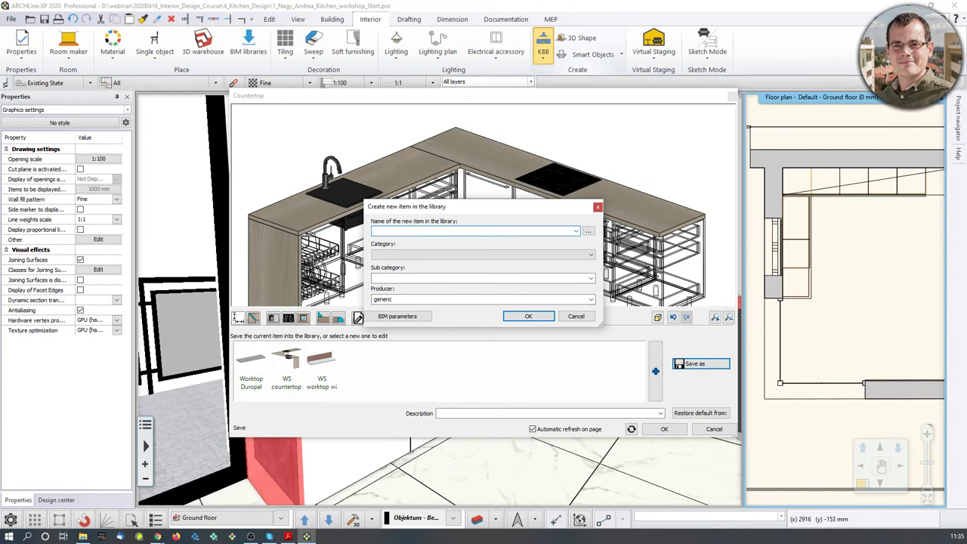
pyautogui.write('Webinar_countertop_001')
# - File the new library item under category KITCHEN and sub category Countertop, then apply the countertop settings to the model
pyautogui.click(411, 255)
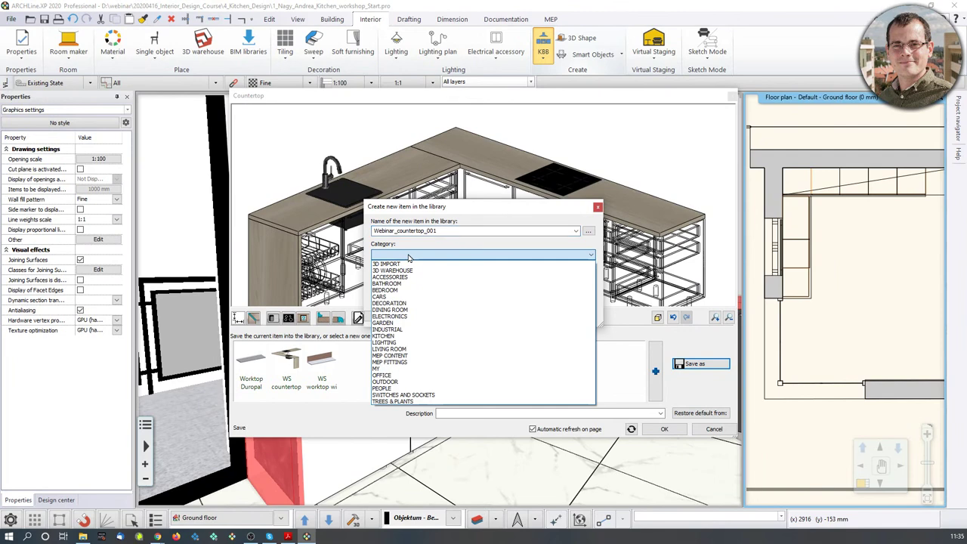
pyautogui.press('k')
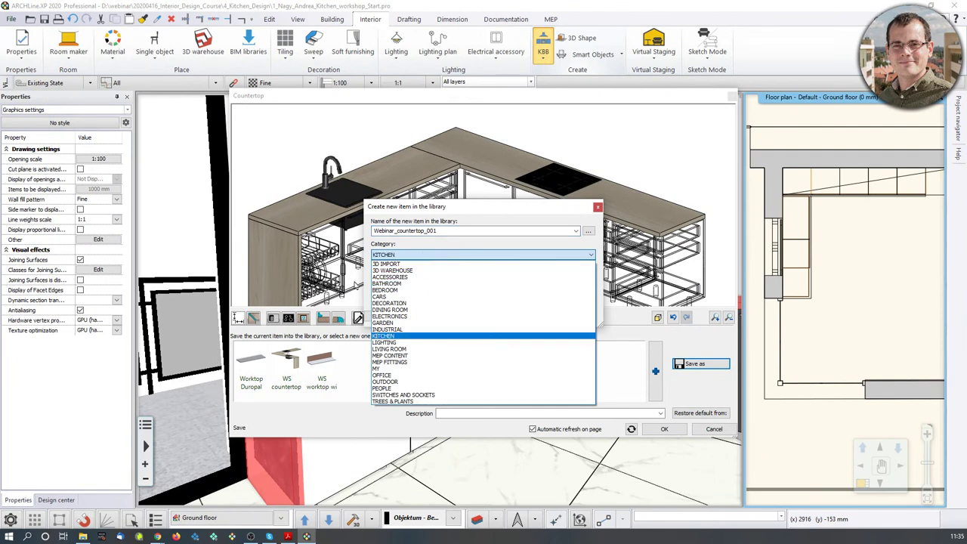
pyautogui.click(385, 337)
pyautogui.moveTo(425, 278); pyautogui.dragTo(322, 279)
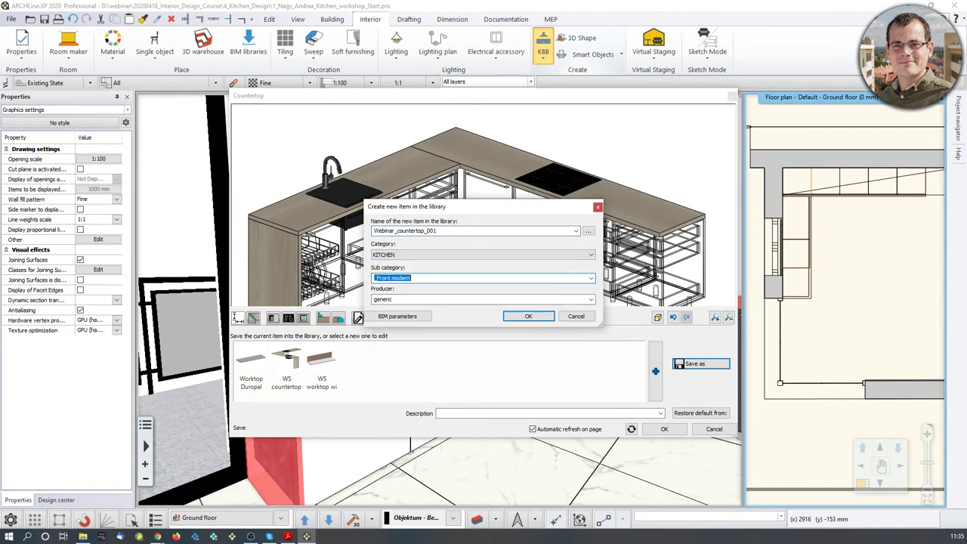
pyautogui.write('Countertop')
pyautogui.click(533, 316)
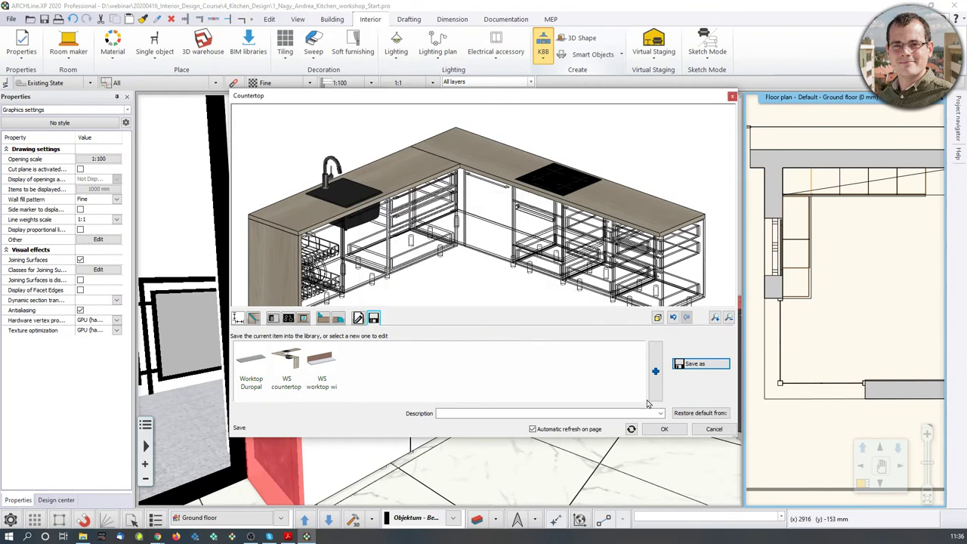
pyautogui.click(669, 430)
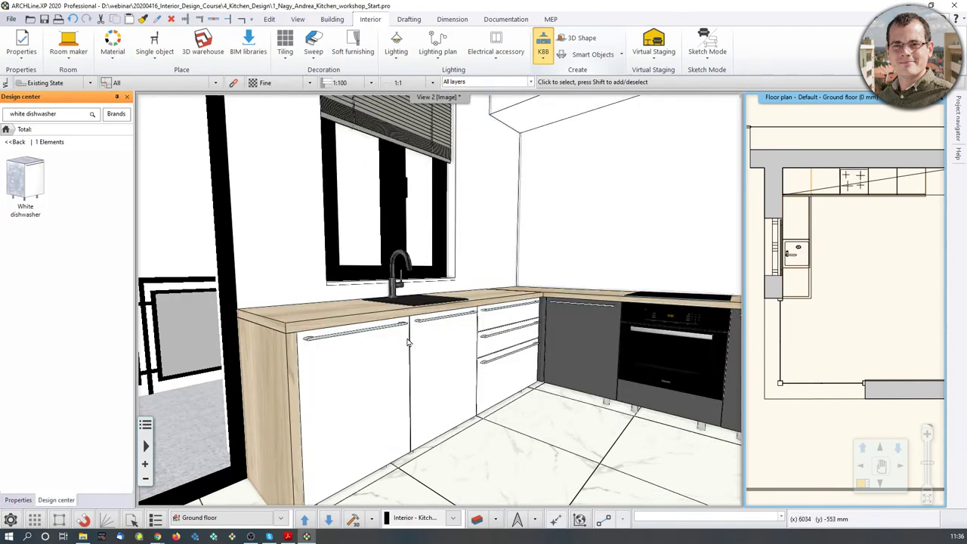
# - Search the Design center for anthracite and show only the matching objects
pyautogui.moveTo(412, 339); pyautogui.dragTo(544, 378, button='middle')
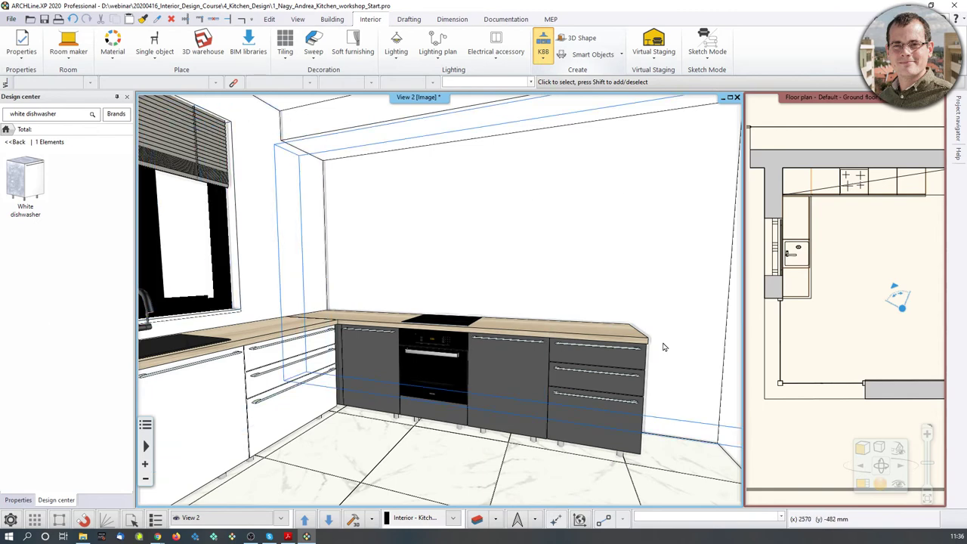
pyautogui.click(826, 370)
pyautogui.scroll(-2, 837, 258)
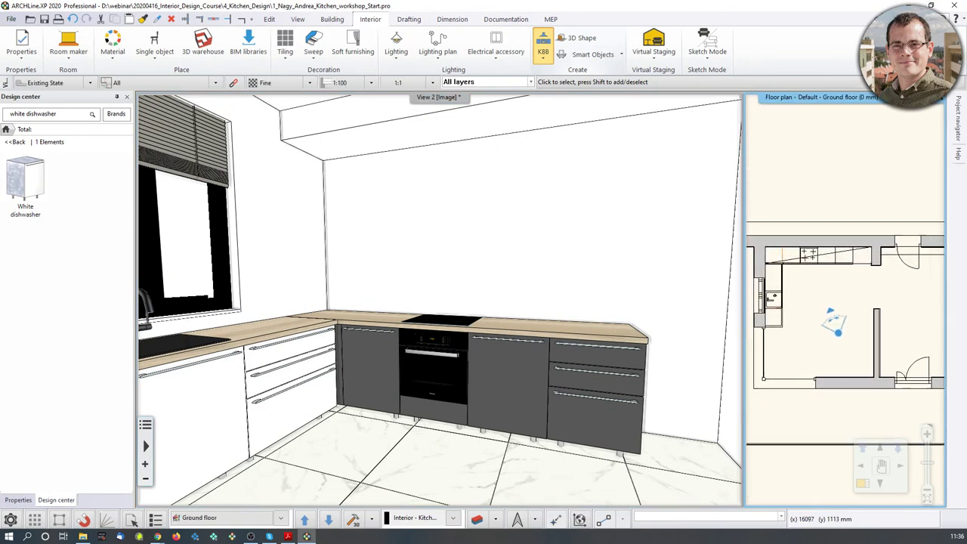
pyautogui.scroll(3, 846, 277)
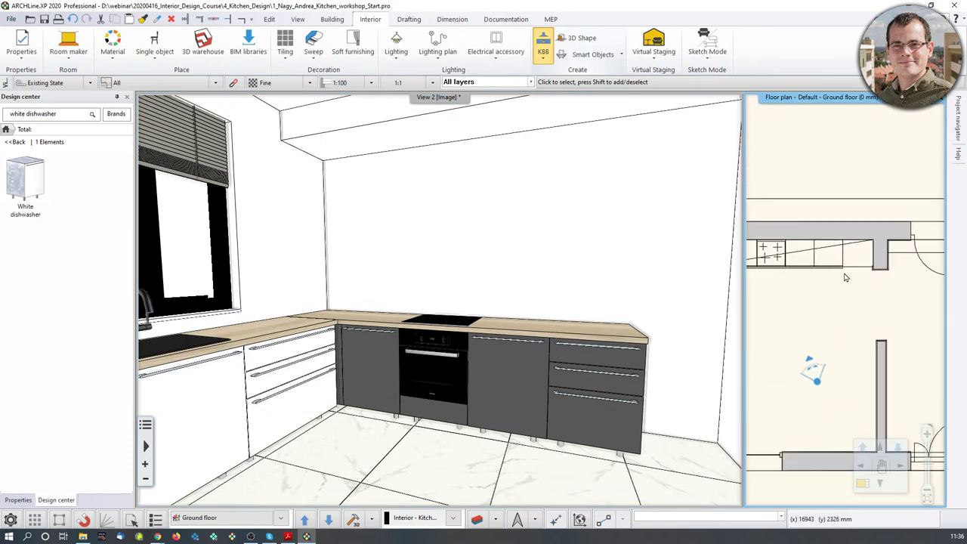
pyautogui.click(6, 130)
pyautogui.doubleClick(50, 115)
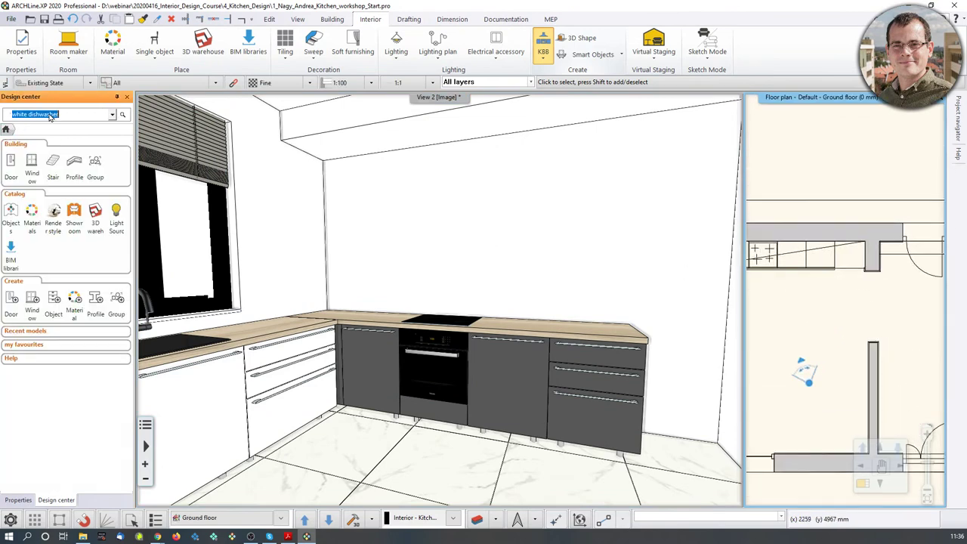
pyautogui.click(50, 114)
pyautogui.doubleClick(50, 115)
pyautogui.press('Delete')
pyautogui.write('anthracite')
pyautogui.press('Return')
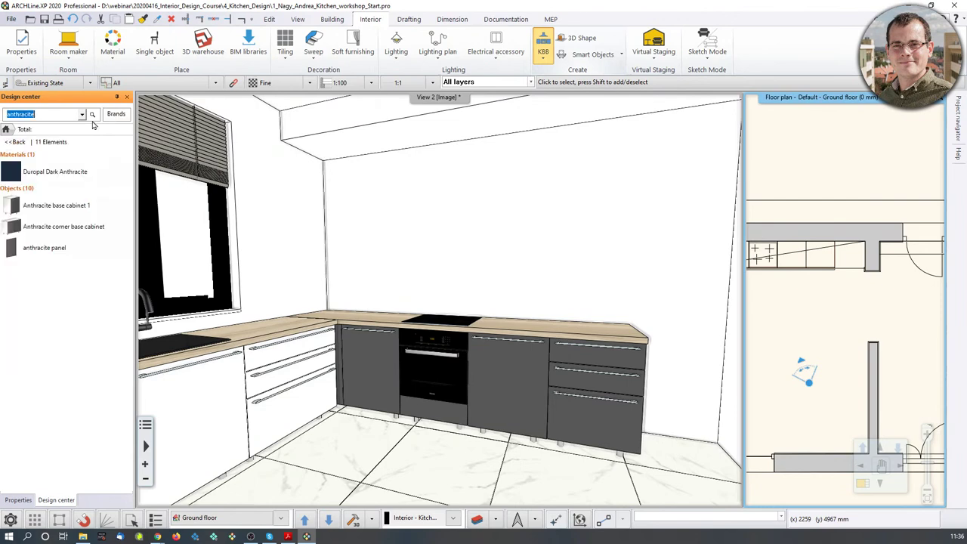
pyautogui.click(17, 189)
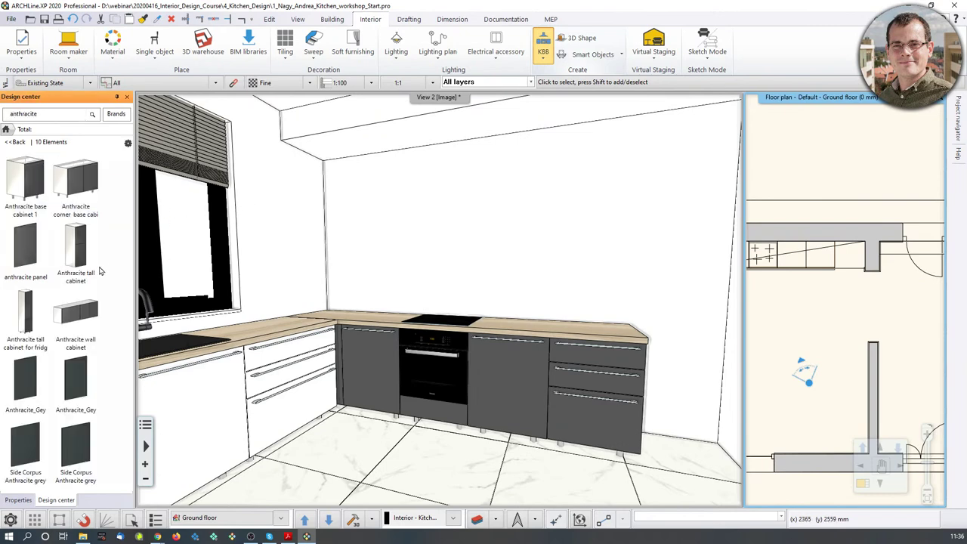
pyautogui.moveTo(34, 332)
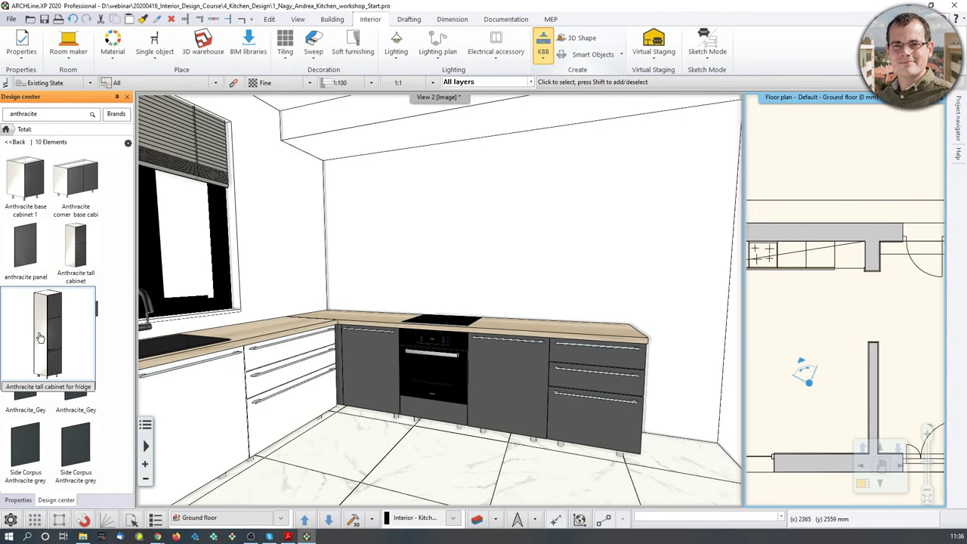
pyautogui.moveTo(41, 338); pyautogui.dragTo(843, 261)
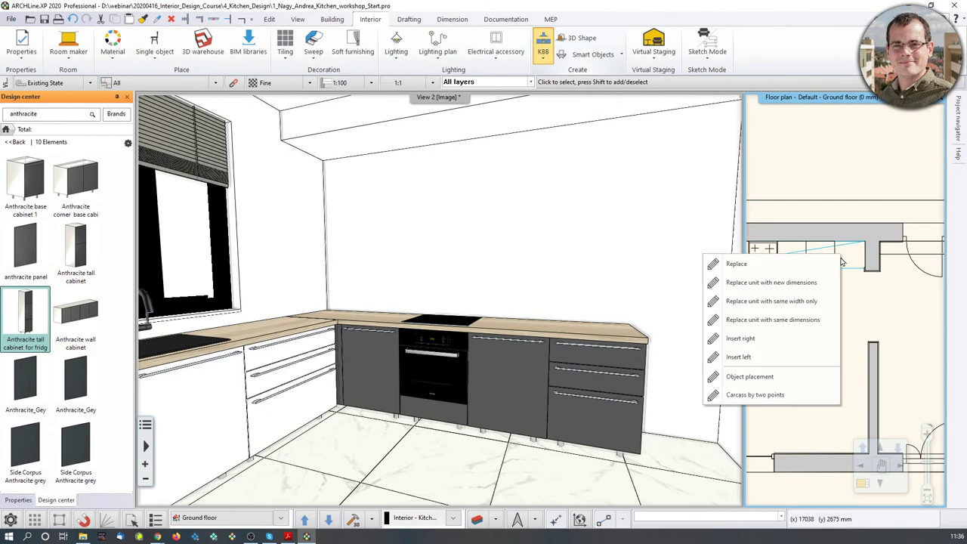
pyautogui.moveTo(867, 309); pyautogui.dragTo(861, 293, button='middle')
pyautogui.click(862, 293)
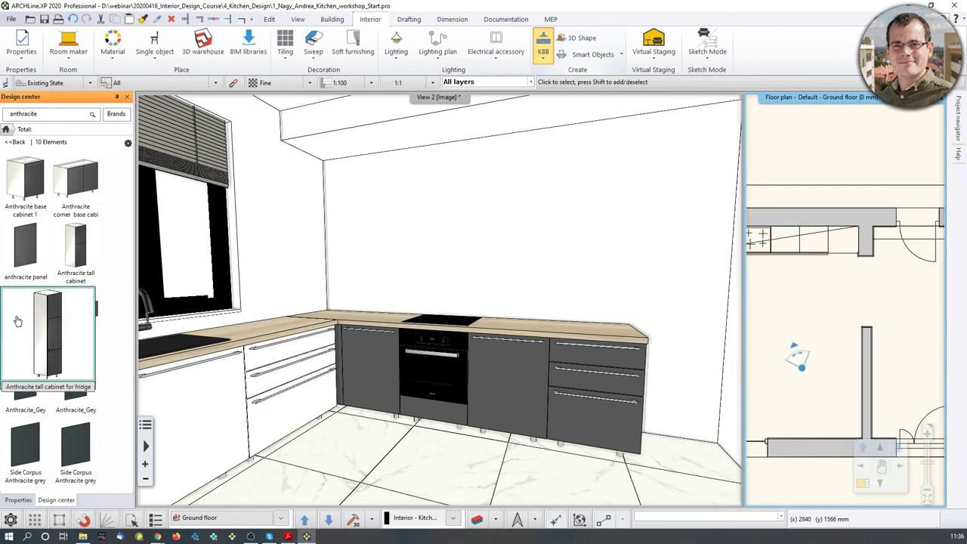
# - Place the Anthracite tall cabinet for fridge in the floor plan, against the wall beside the last anthracite base cabinet
pyautogui.hotkey('ctrl', 'v')
pyautogui.scroll(2, 828, 242)
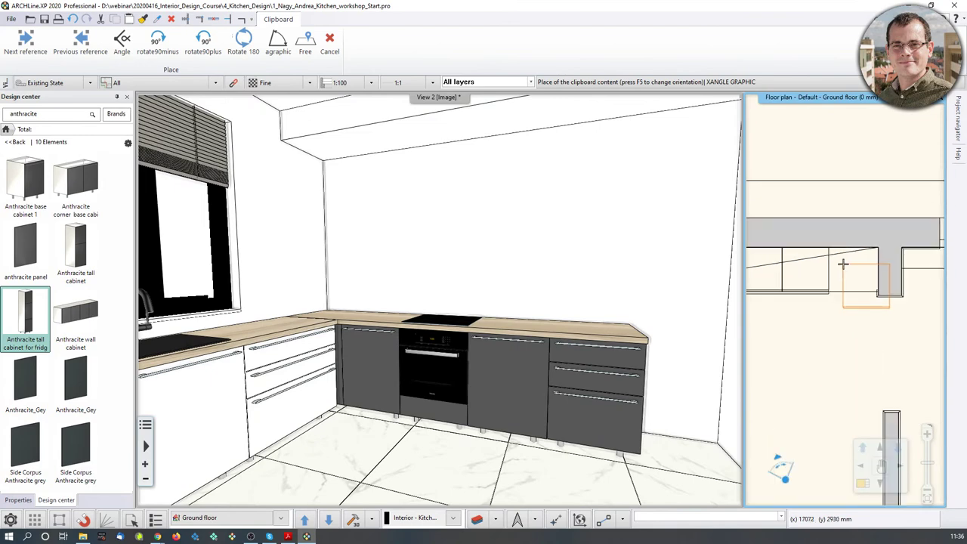
pyautogui.click(829, 248)
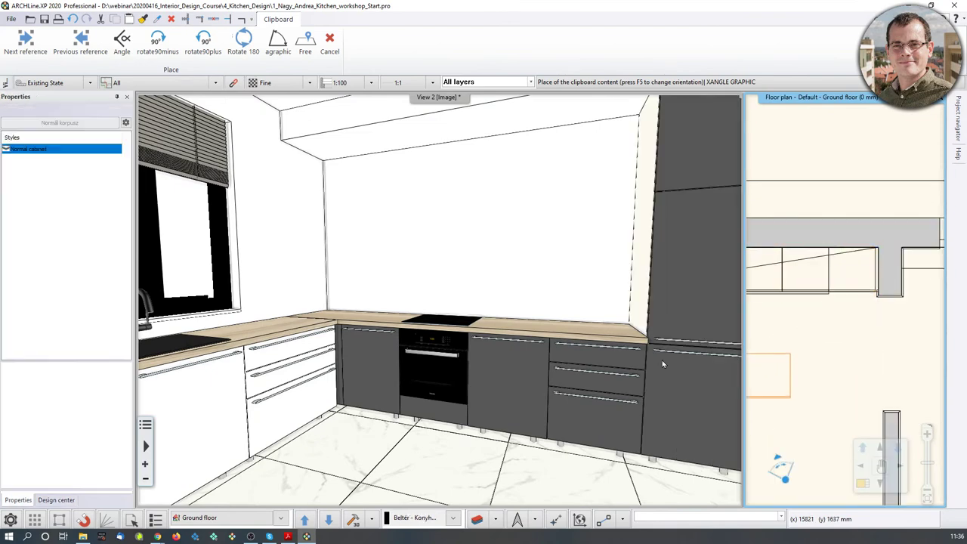
pyautogui.press('Escape')
# - Place the Anthracite tall cabinet in the floor plan at the inner wall corner, above the corner of the countertop
pyautogui.moveTo(654, 361); pyautogui.dragTo(686, 329, button='middle')
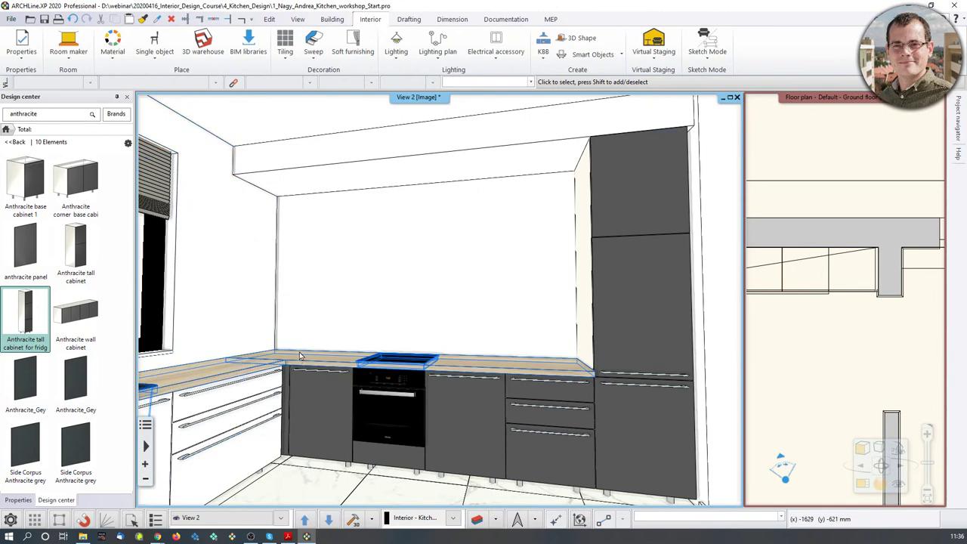
pyautogui.click(945, 246)
pyautogui.moveTo(786, 265); pyautogui.dragTo(850, 269, button='middle')
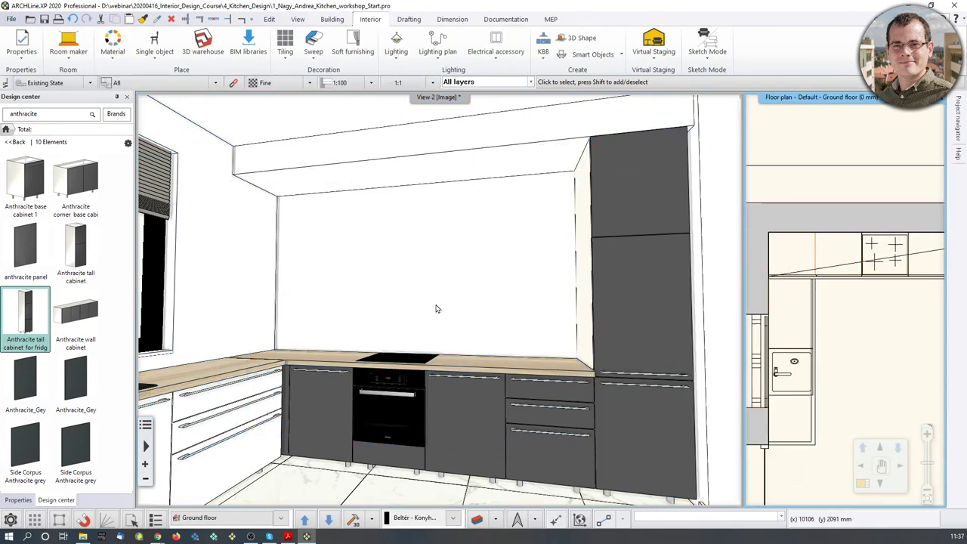
pyautogui.moveTo(71, 259)
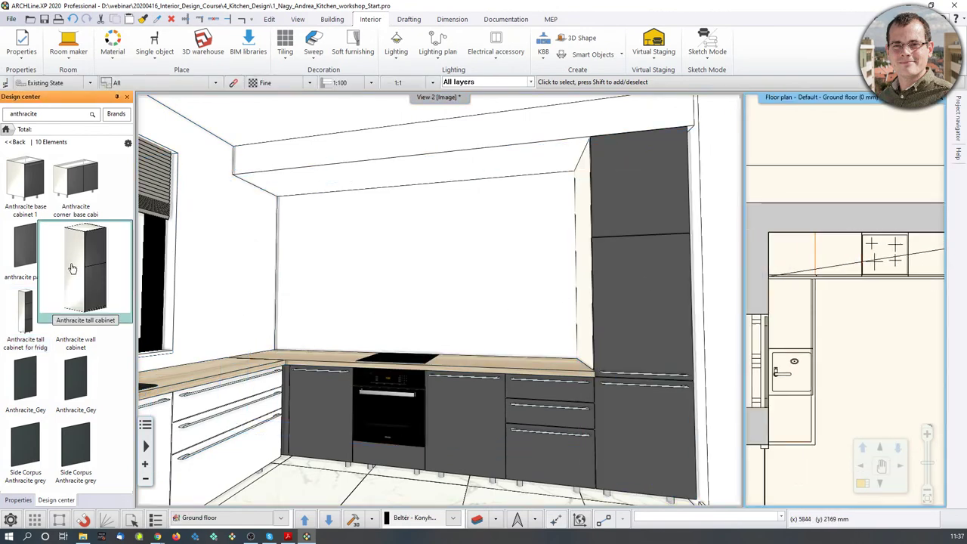
pyautogui.moveTo(74, 266); pyautogui.dragTo(860, 323)
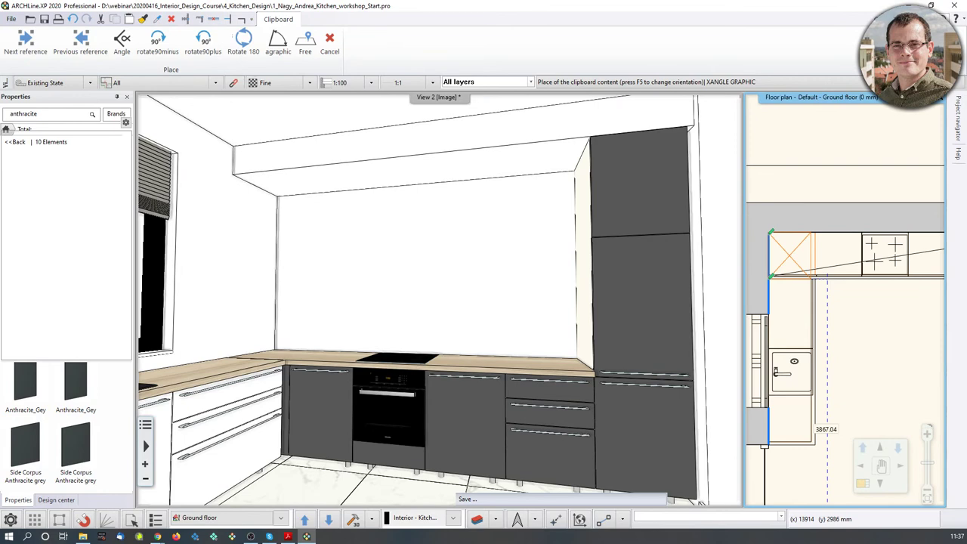
pyautogui.click(770, 234)
pyautogui.press('Escape')
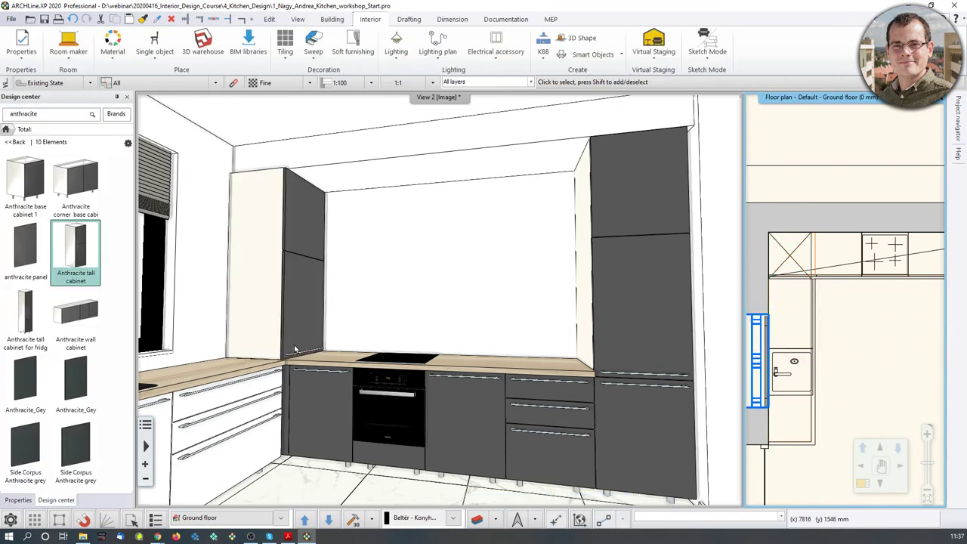
# - Rotate the corner Anthracite tall cabinet 90 degrees in the floor plan so its doors face the room
pyautogui.scroll(3, 297, 338)
pyautogui.click(260, 339)
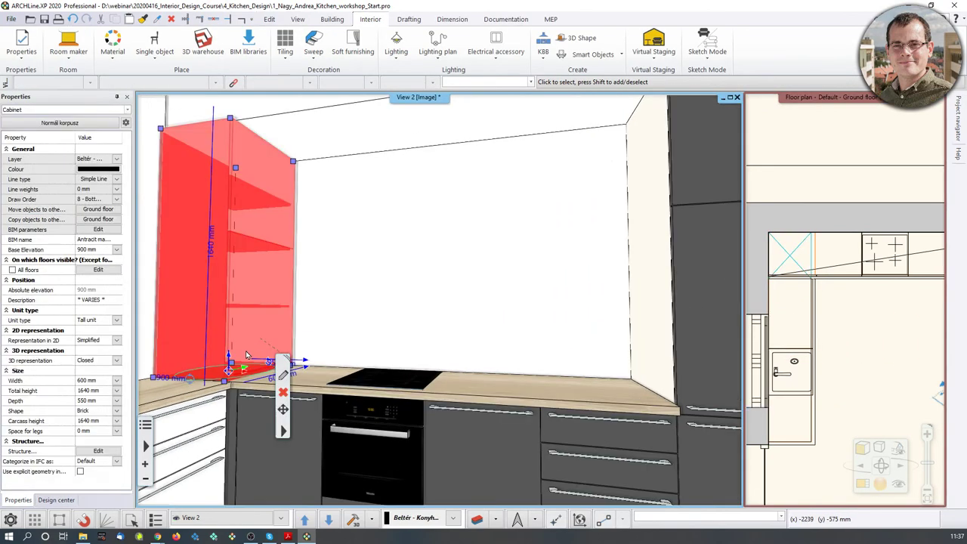
pyautogui.moveTo(250, 318); pyautogui.dragTo(240, 391, button='right')
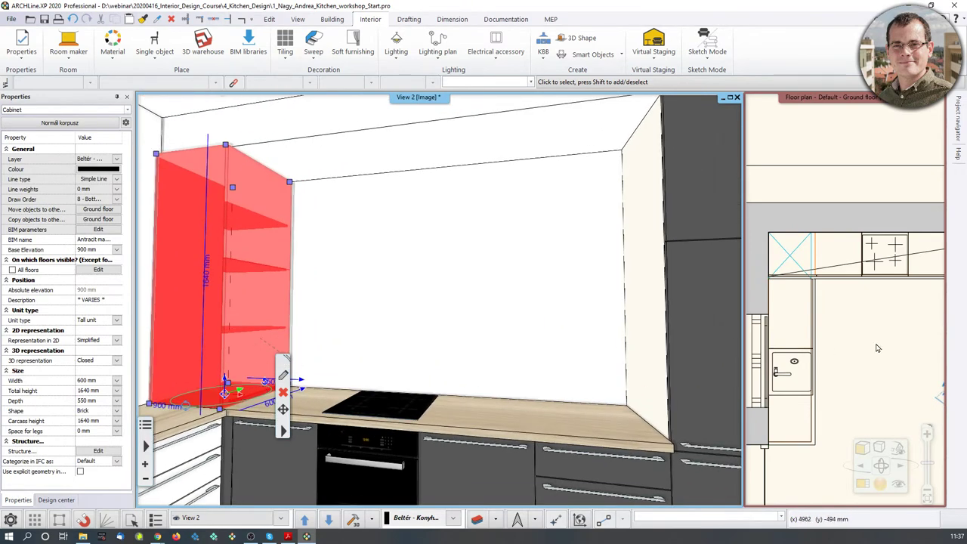
pyautogui.moveTo(895, 329); pyautogui.dragTo(907, 335, button='middle')
pyautogui.scroll(2, 820, 274)
pyautogui.moveTo(759, 257); pyautogui.dragTo(794, 256, button='middle')
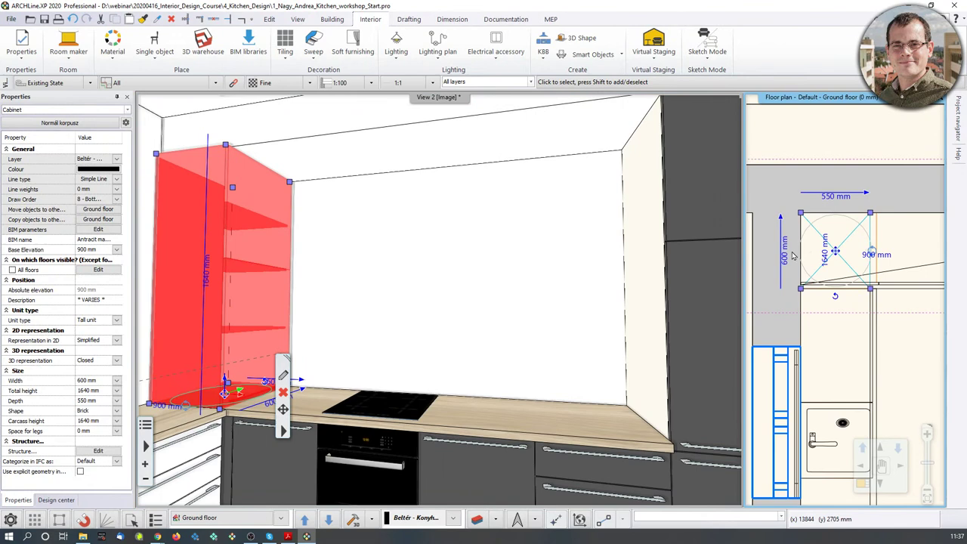
pyautogui.press('Escape')
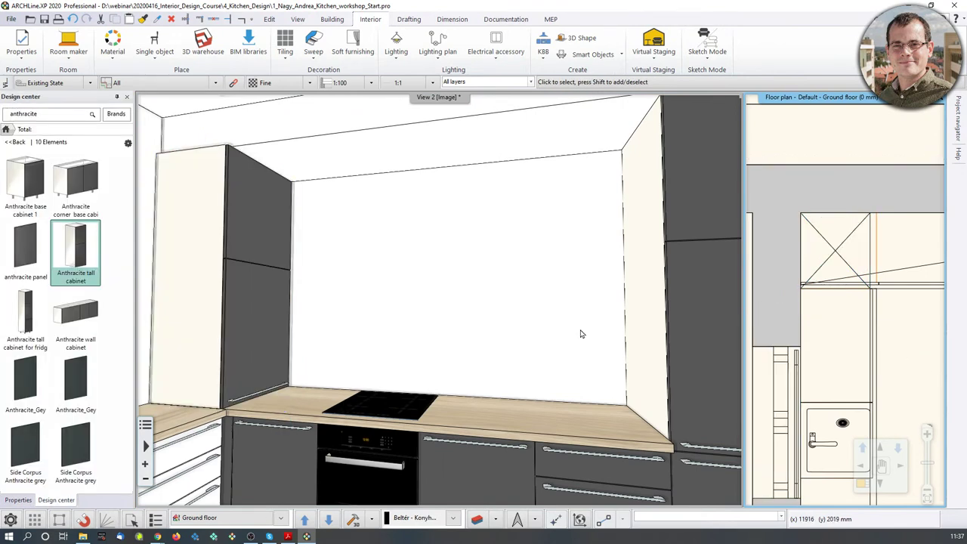
pyautogui.click(848, 240)
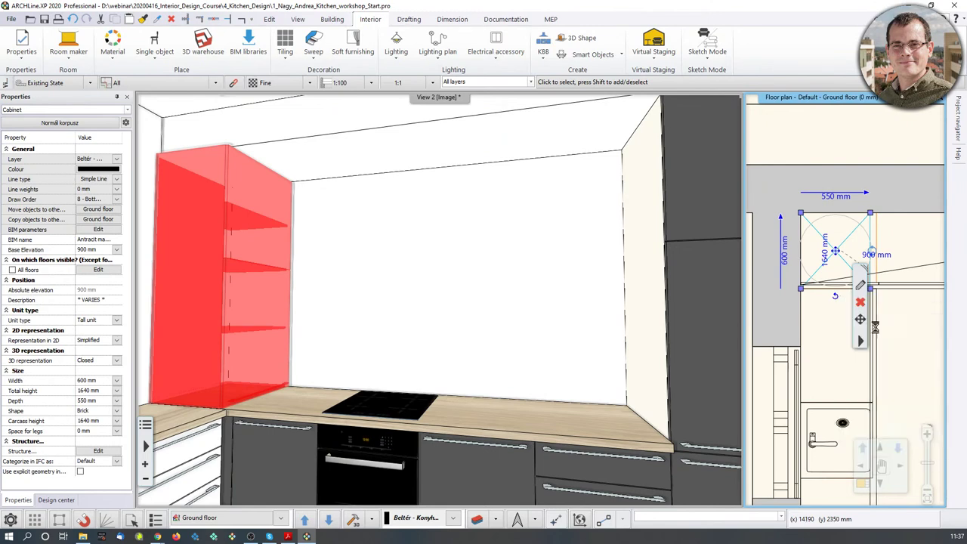
pyautogui.moveTo(767, 331); pyautogui.dragTo(759, 313, button='middle')
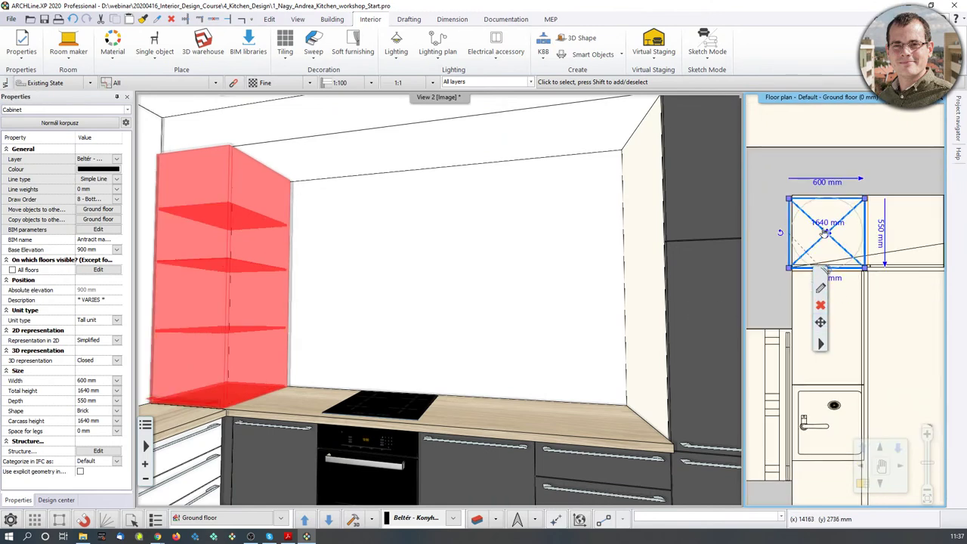
# - Move the rotated tall cabinet by its rear corner exactly into the inner wall corner of the floor plan
pyautogui.moveTo(789, 200)
pyautogui.click(820, 207)
pyautogui.scroll(3, 790, 151)
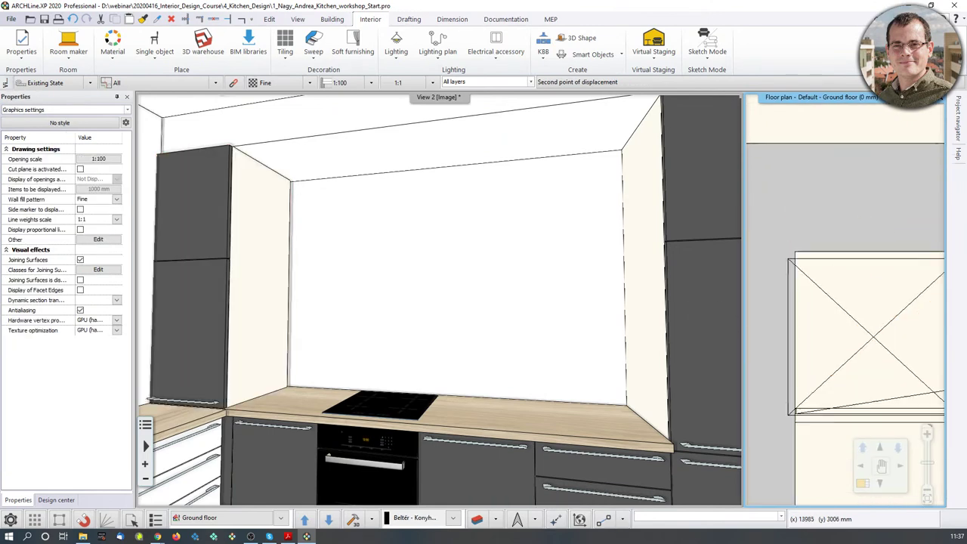
pyautogui.click(789, 259)
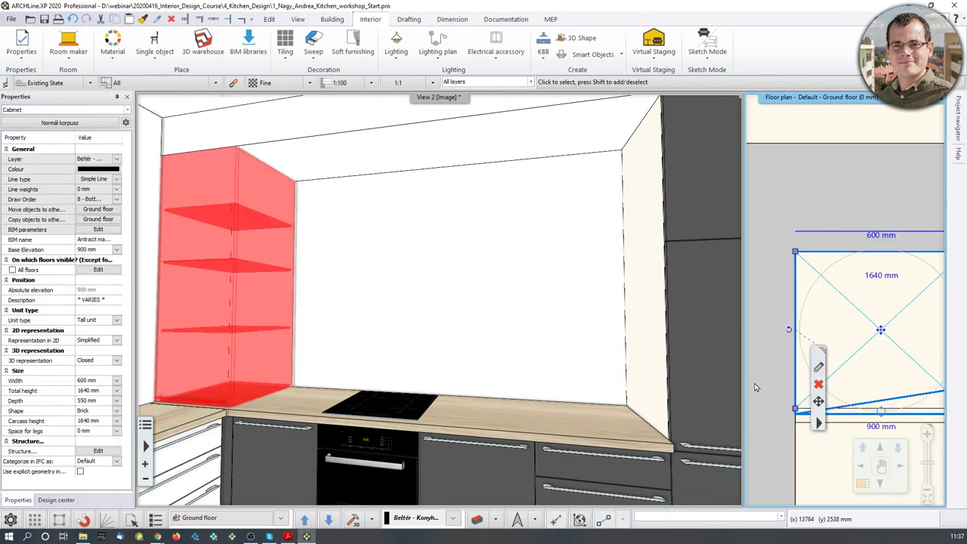
pyautogui.press('Escape')
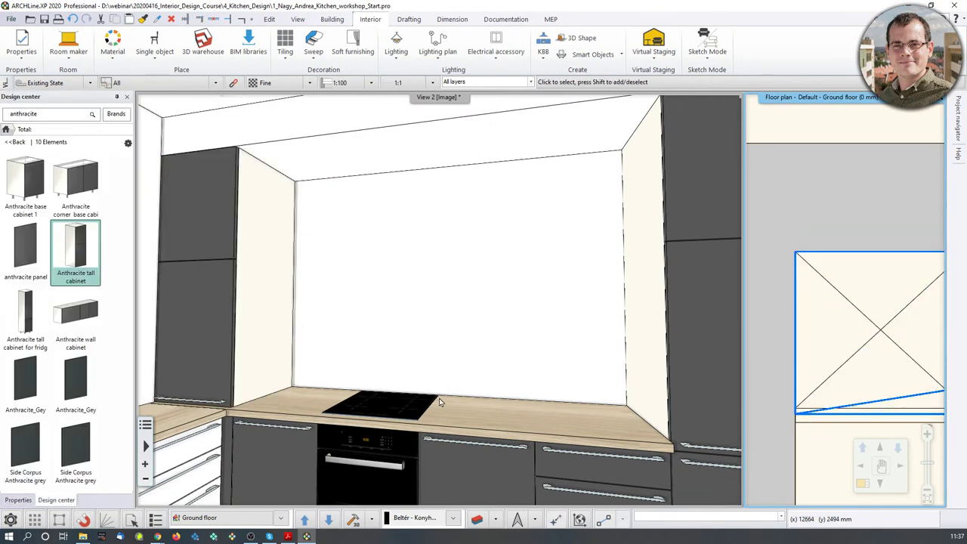
# - Examine the wall cabinet layout in the course PDF's finished kitchen picture in Acrobat Reader and return to ARCHLine.XP
pyautogui.moveTo(447, 350); pyautogui.dragTo(468, 314, button='middle')
pyautogui.scroll(-1, 469, 317)
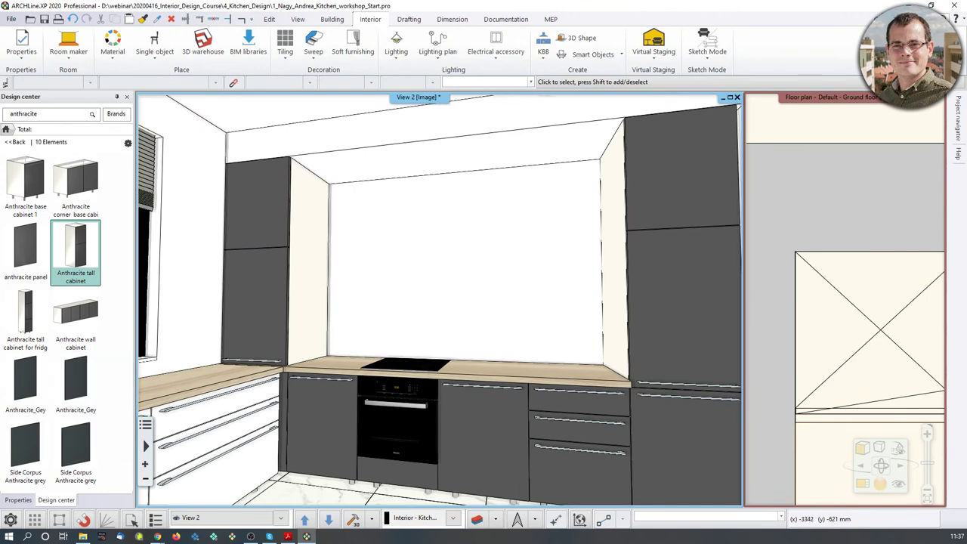
pyautogui.click(287, 537)
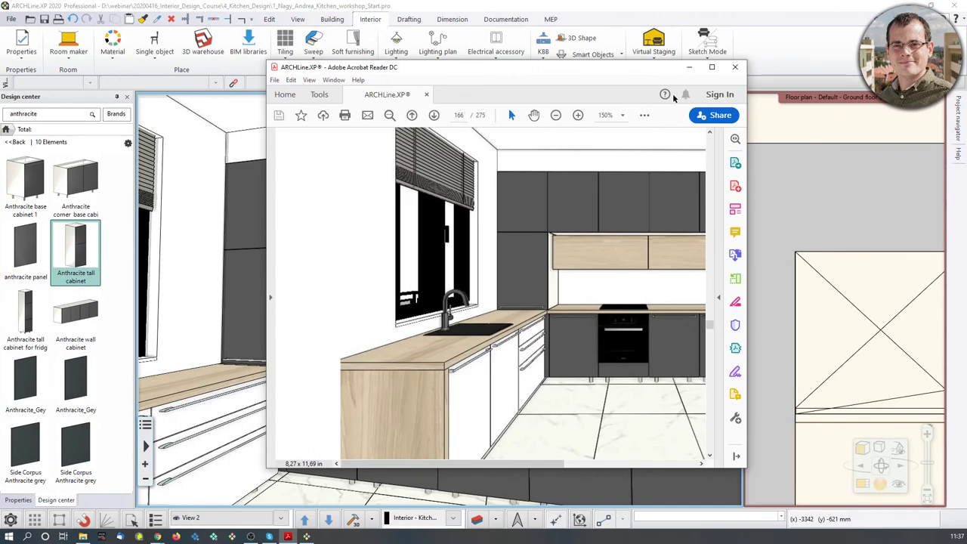
pyautogui.click(712, 67)
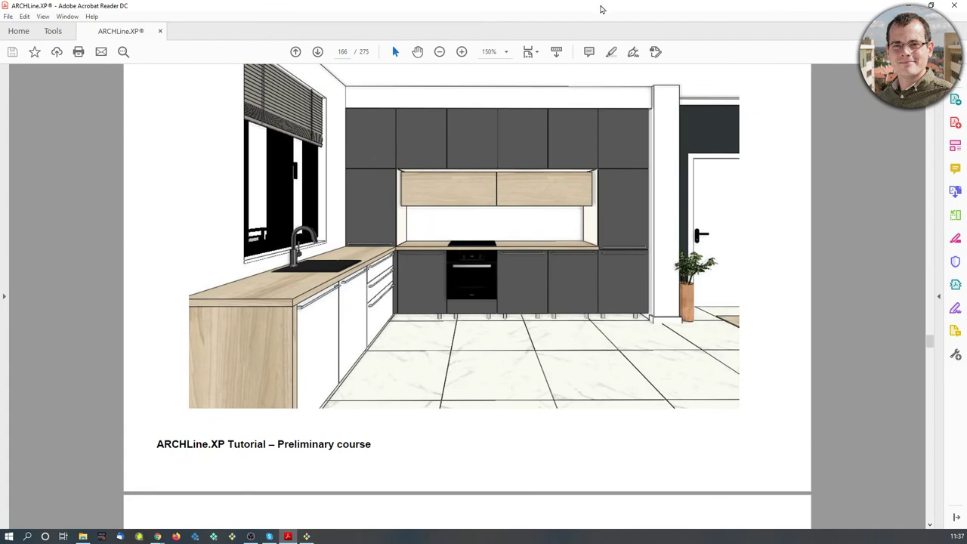
pyautogui.hotkey('alt', 'Tab')
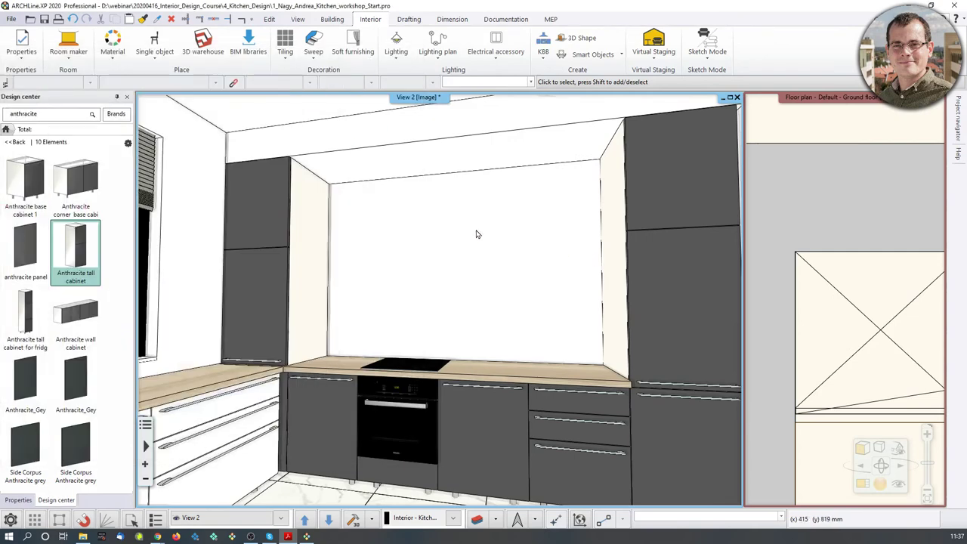
pyautogui.moveTo(477, 233); pyautogui.dragTo(479, 237, button='middle')
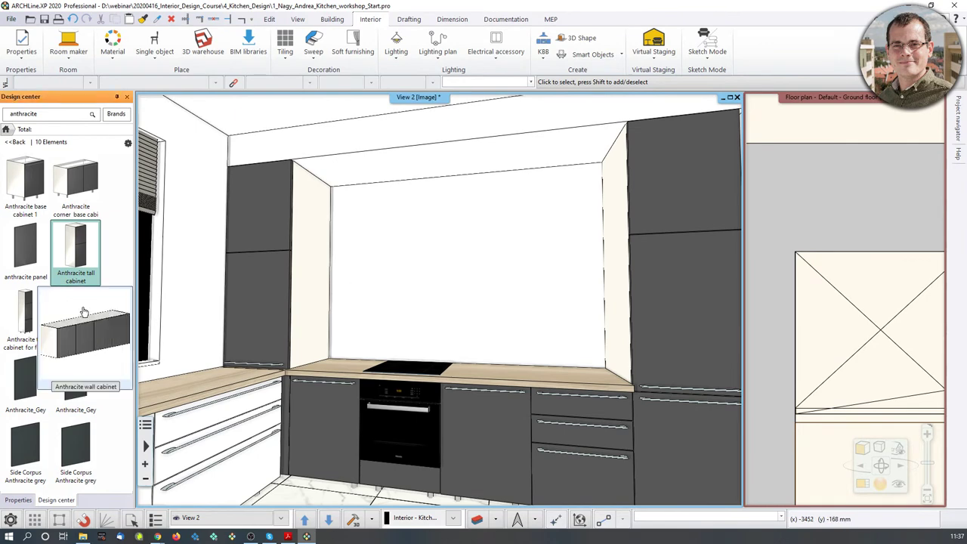
# - Place the Anthracite wall cabinet from the Design center in the floor plan, above the countertop between the two tall cabinets
pyautogui.click(79, 334)
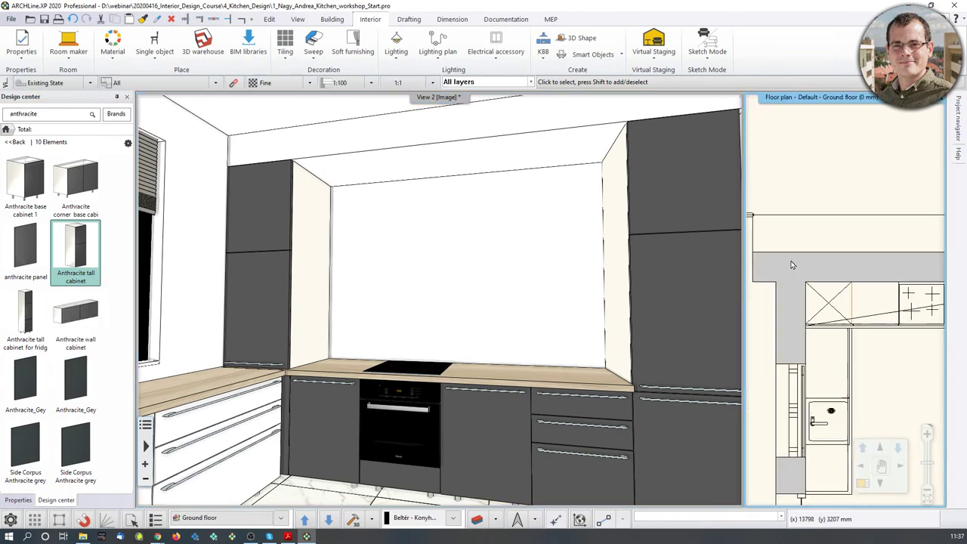
pyautogui.click(76, 314)
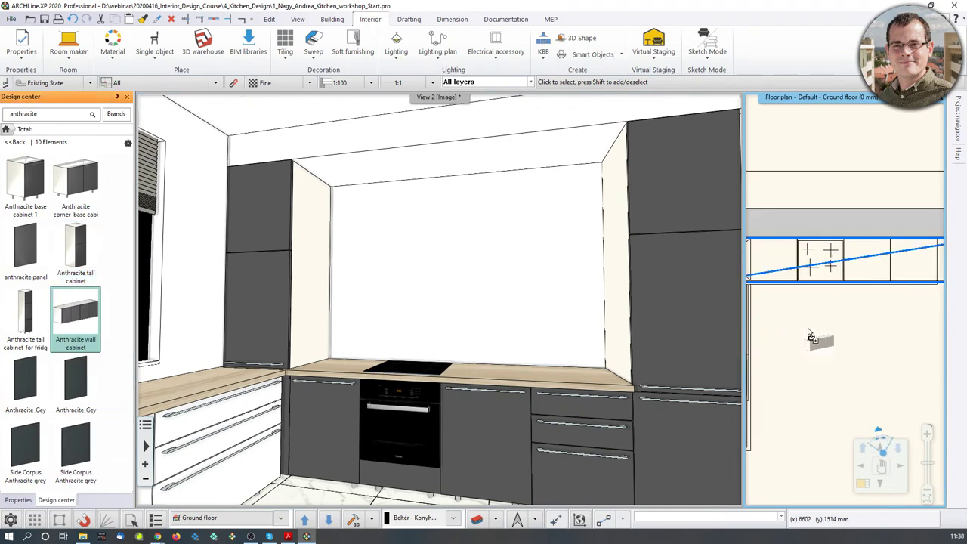
pyautogui.scroll(4, 799, 272)
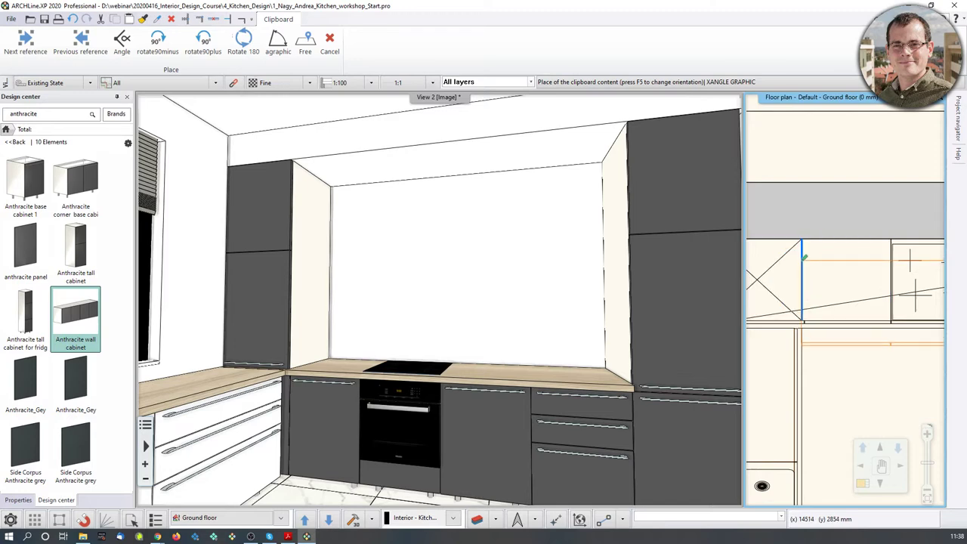
pyautogui.click(817, 238)
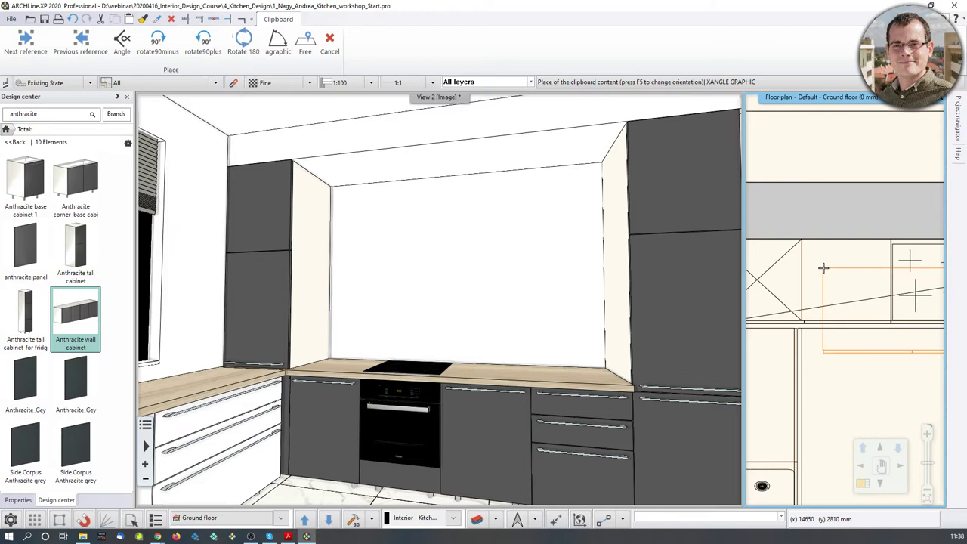
pyautogui.click(847, 325)
pyautogui.press('Escape')
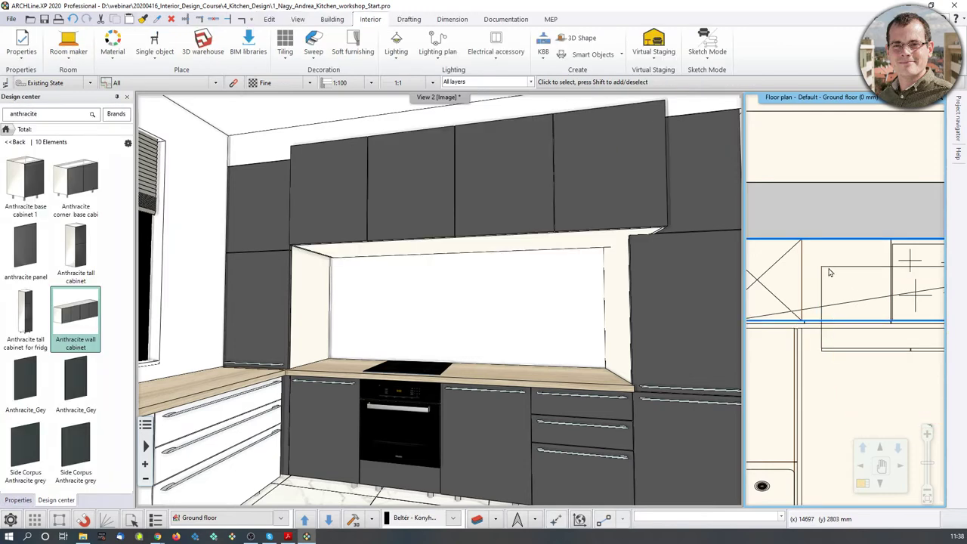
pyautogui.click(826, 268)
pyautogui.click(832, 357)
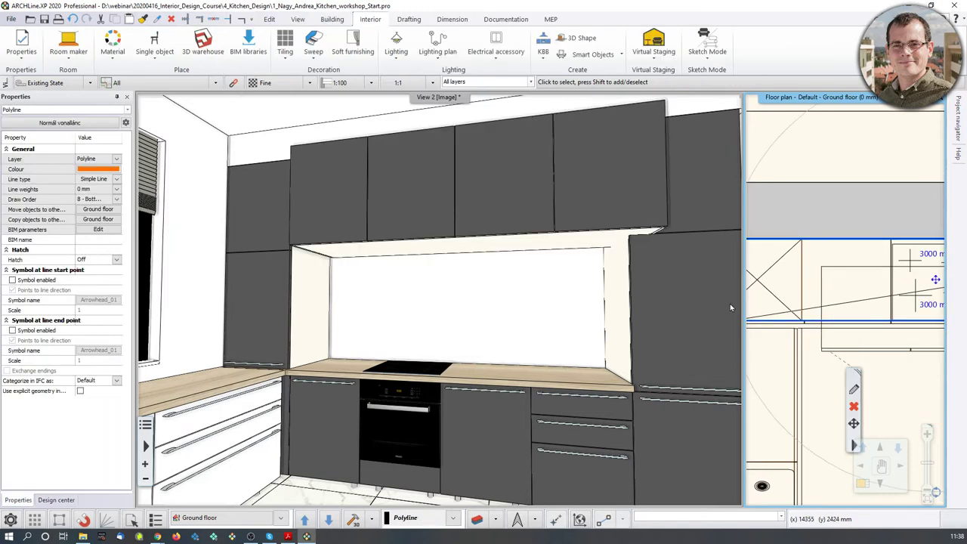
pyautogui.click(540, 214)
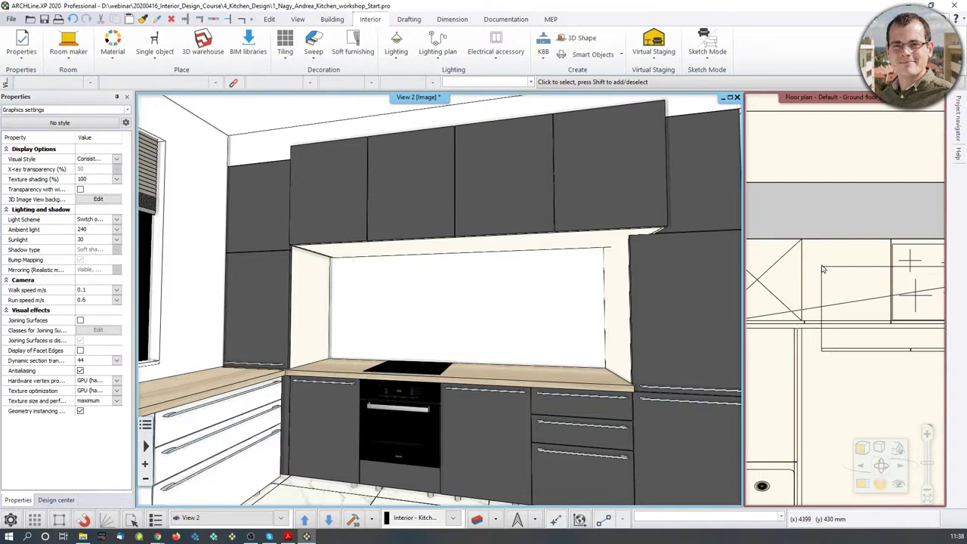
pyautogui.scroll(-2, 845, 312)
pyautogui.click(862, 303)
pyautogui.scroll(-3, 791, 312)
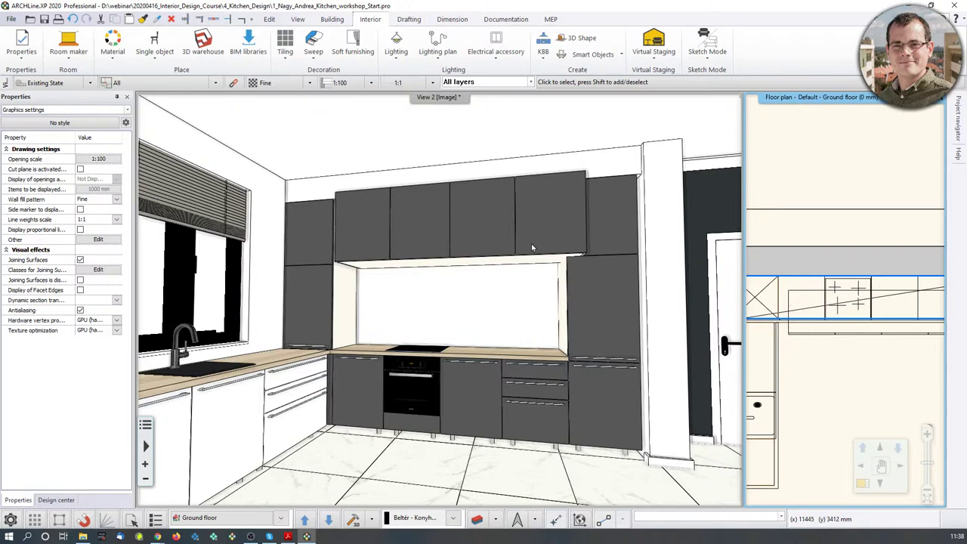
# - Show the Anthracite wall cabinet on the floor plan and move its rear corner to where the corner tall cabinet meets the wall
pyautogui.click(444, 231)
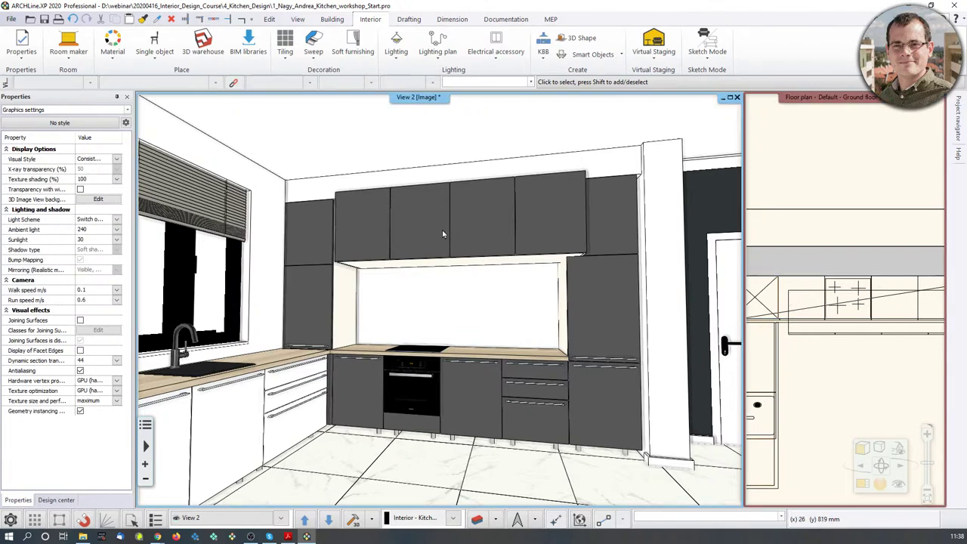
pyautogui.click(443, 230)
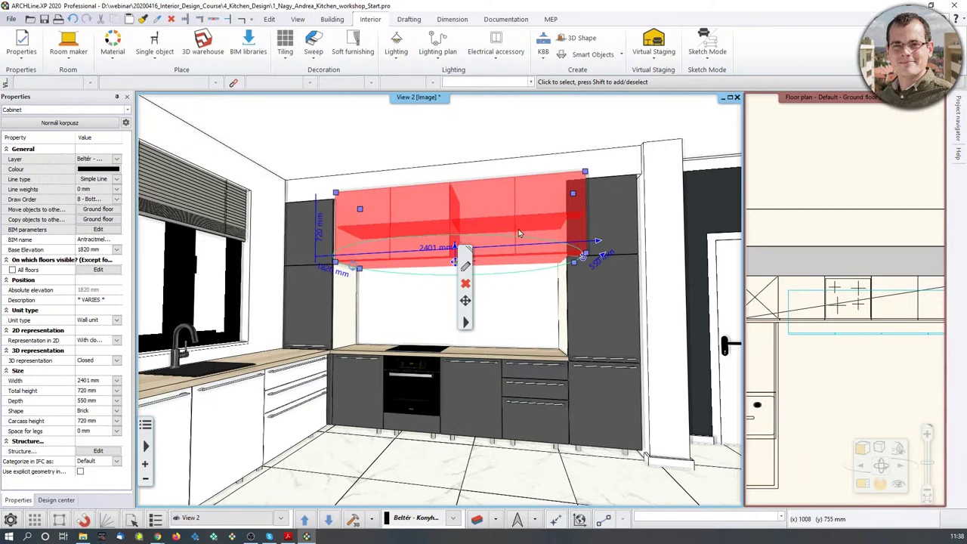
pyautogui.rightClick(426, 230)
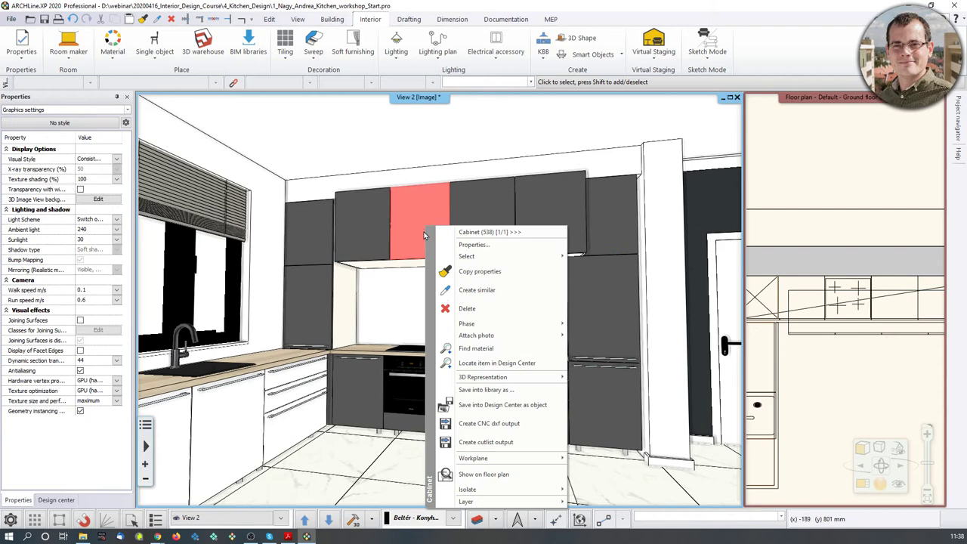
pyautogui.click(484, 475)
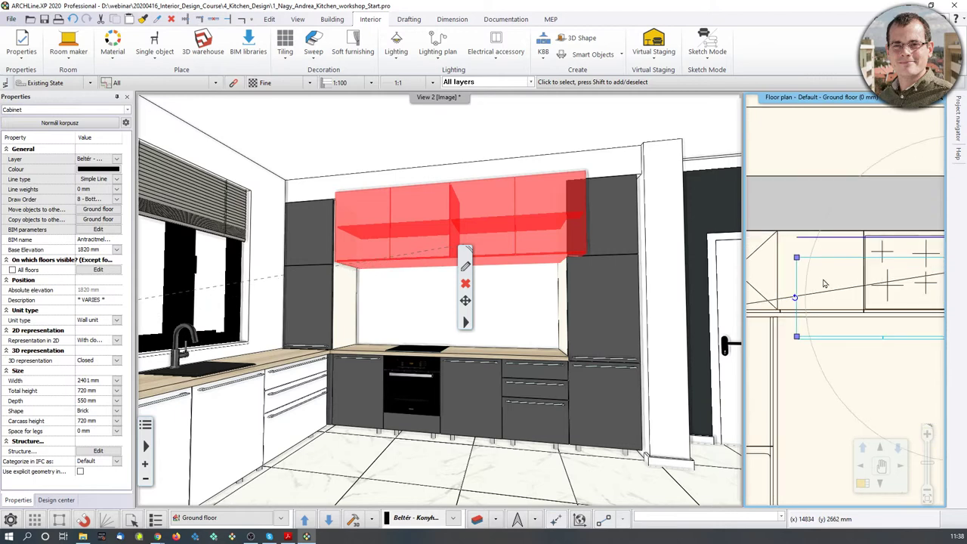
pyautogui.click(797, 259)
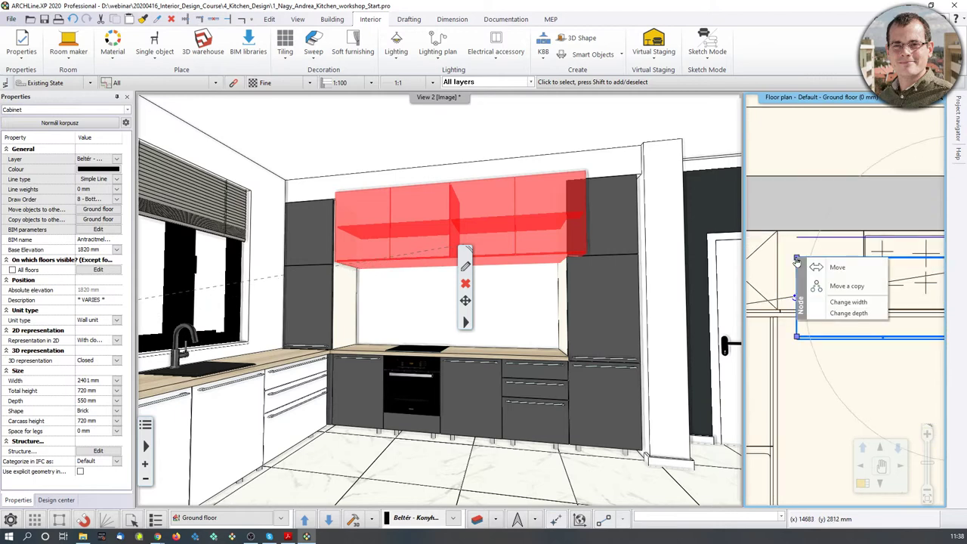
pyautogui.click(812, 267)
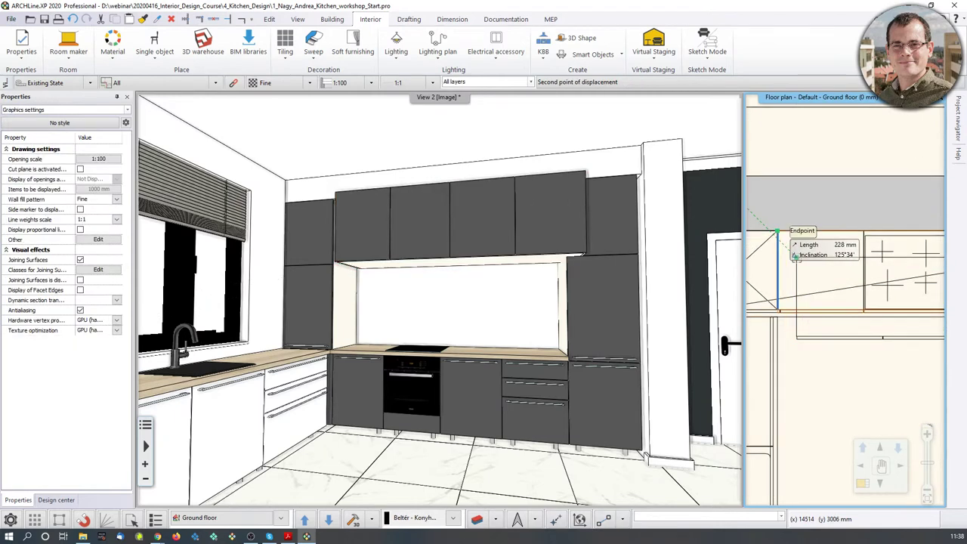
pyautogui.press('Escape')
pyautogui.click(510, 310)
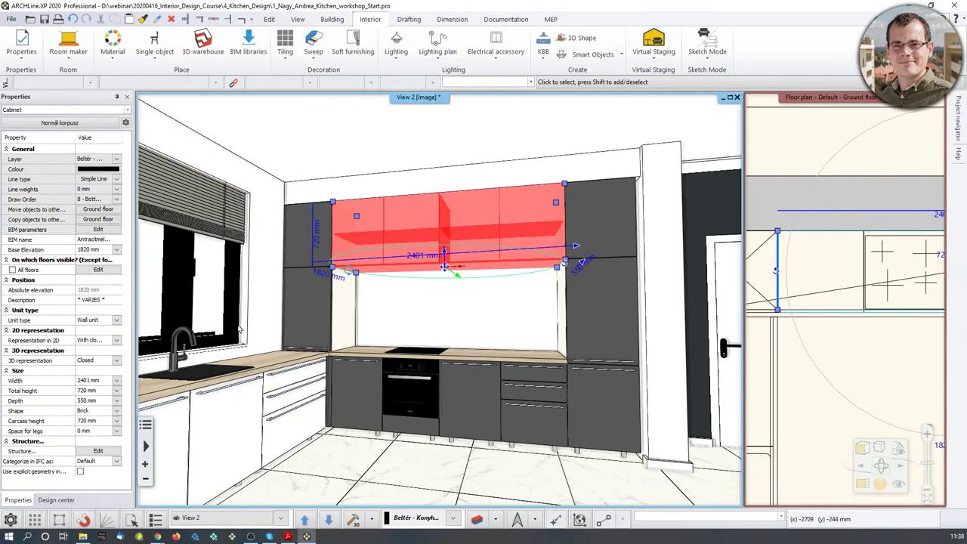
pyautogui.press('Escape')
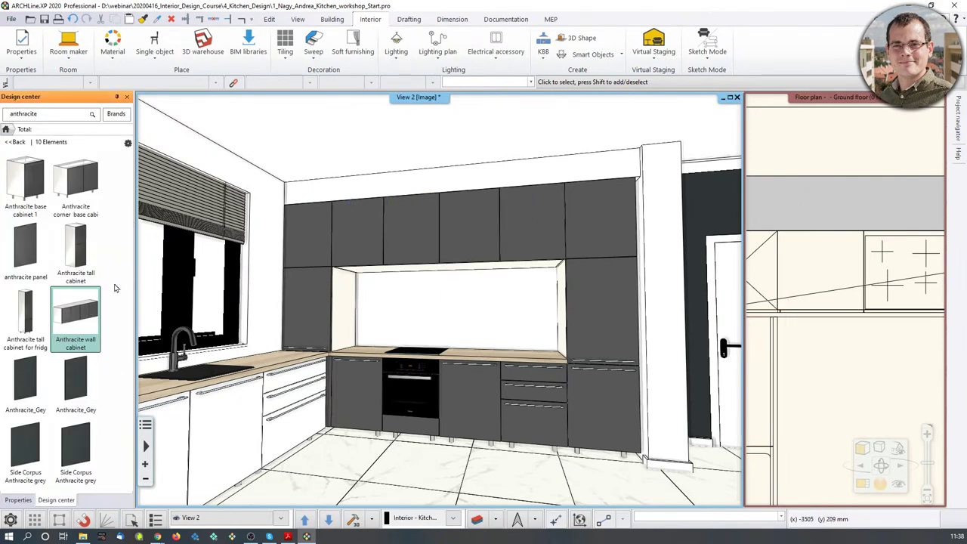
# - Search the Design center for wall cabinet opening upw
pyautogui.doubleClick(38, 115)
pyautogui.write('wall cabinet opening upw')
pyautogui.press('Return')
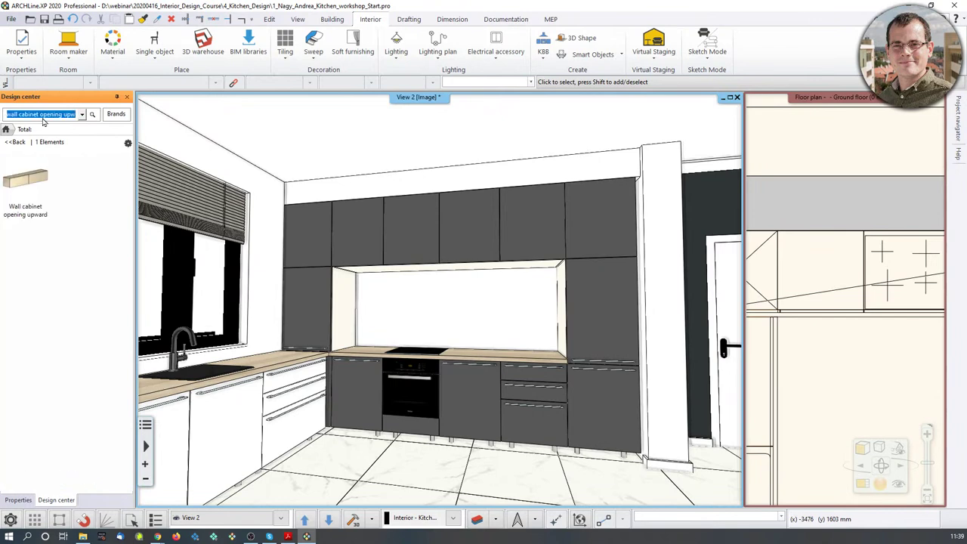
# - Place the Wall cabinet opening upward against the rear wall beside the corner tall cabinet, below the anthracite wall cabinets
pyautogui.click(877, 270)
pyautogui.scroll(-3, 815, 284)
pyautogui.moveTo(858, 292)
pyautogui.mouseDown(button='middle')
pyautogui.moveTo(847, 291)
pyautogui.moveTo(860, 289)
pyautogui.mouseUp(button='middle')
pyautogui.moveTo(36, 189); pyautogui.dragTo(817, 305)
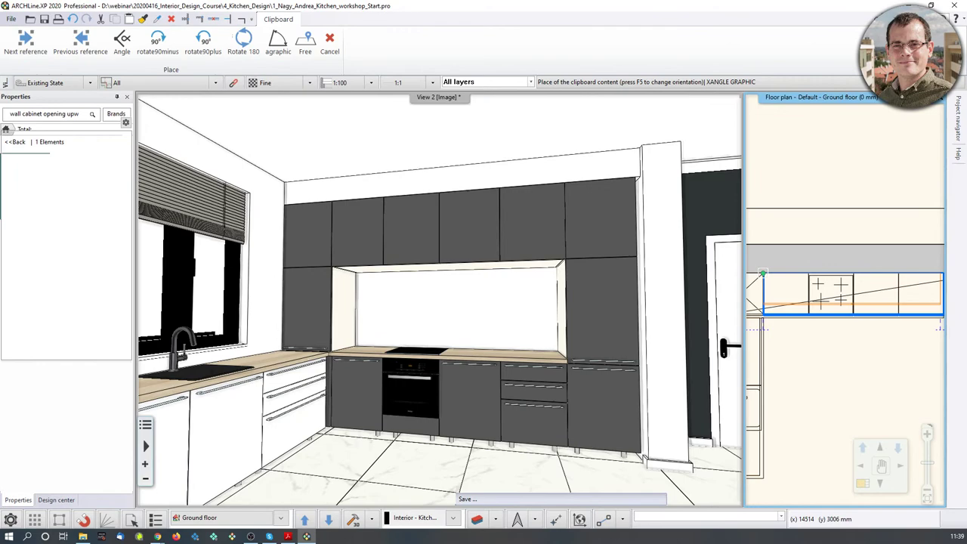
pyautogui.scroll(3, 429, 298)
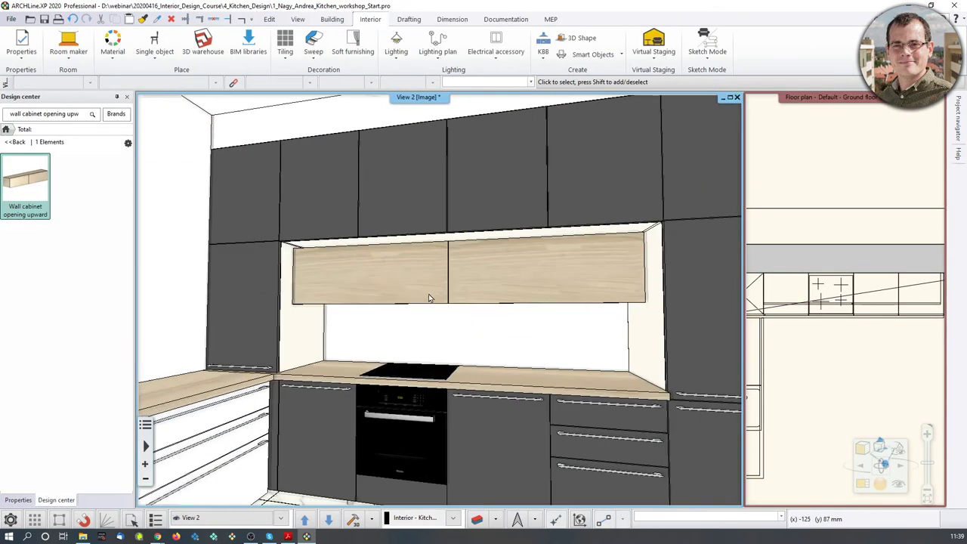
pyautogui.scroll(5, 428, 298)
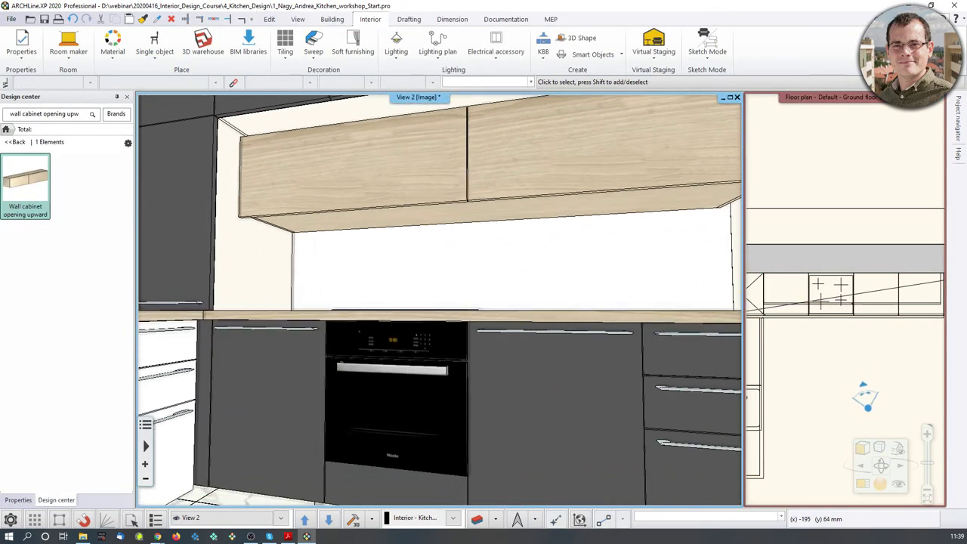
pyautogui.moveTo(443, 155); pyautogui.dragTo(426, 229, button='middle')
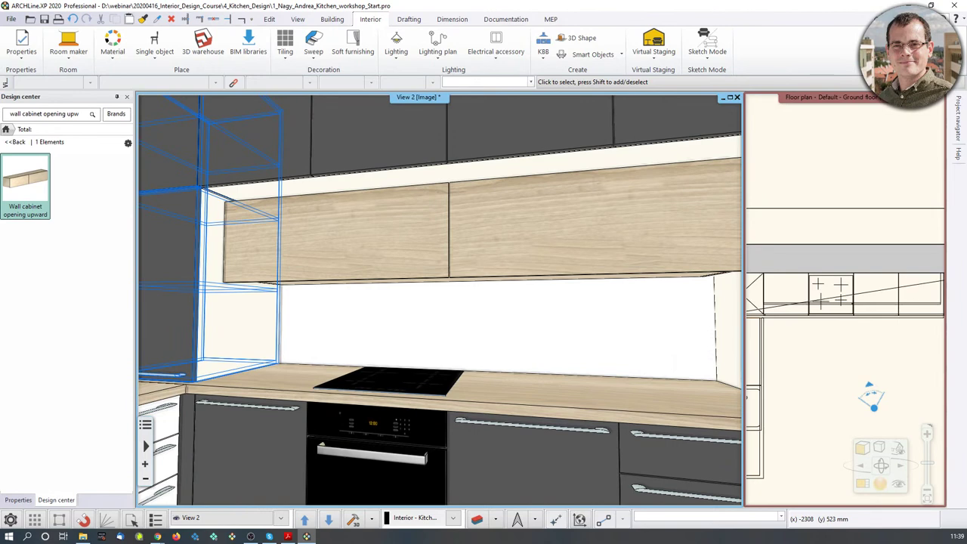
# - Check the finished kitchen picture in the workshop PDF in Adobe Acrobat Reader and compare it with the 3D view in ARCHLine.XP
pyautogui.moveTo(0, 67); pyautogui.dragTo(403, 66)
pyautogui.doubleClick(404, 66)
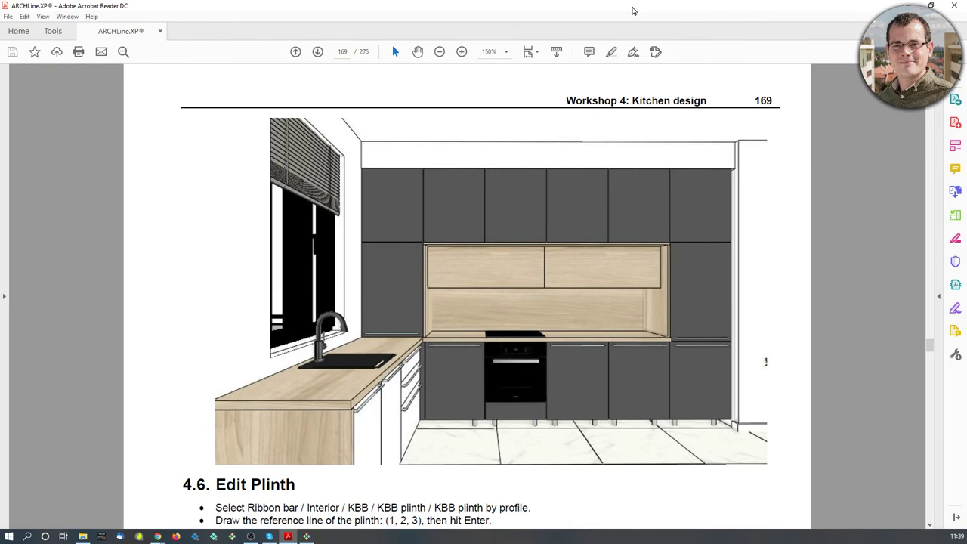
pyautogui.moveTo(633, 10); pyautogui.dragTo(0, 35)
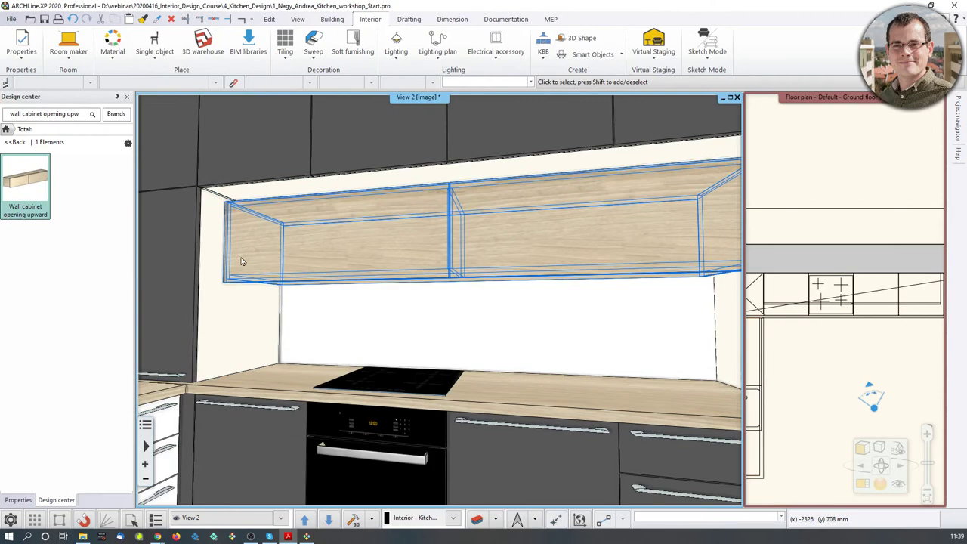
pyautogui.moveTo(382, 312)
pyautogui.mouseDown(button='middle')
pyautogui.moveTo(401, 333)
pyautogui.moveTo(486, 357)
pyautogui.mouseUp(button='middle')
pyautogui.scroll(-2, 485, 358)
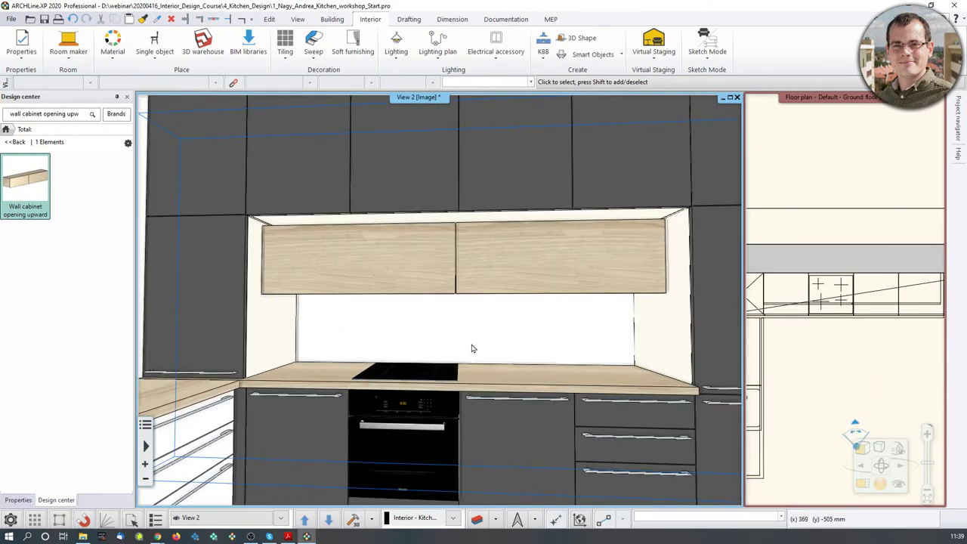
# - Make the floor plan the main view, focused on the cabinet run along the rear wall
pyautogui.click(550, 59)
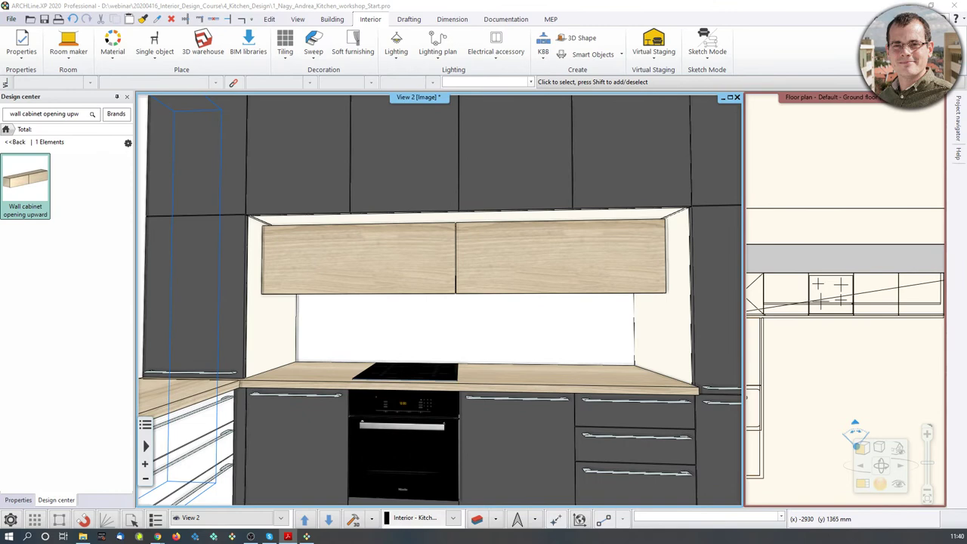
pyautogui.click(903, 302)
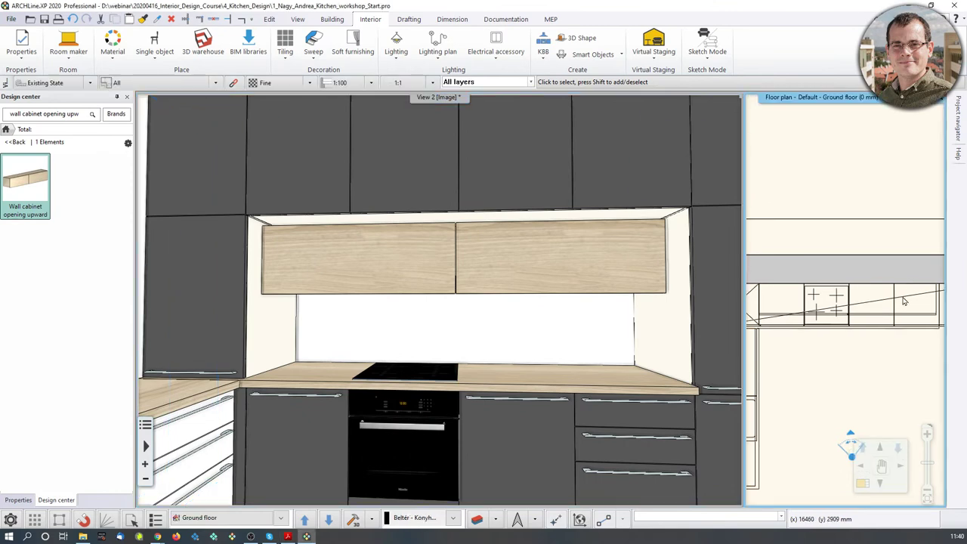
pyautogui.click(861, 484)
pyautogui.scroll(5, 434, 257)
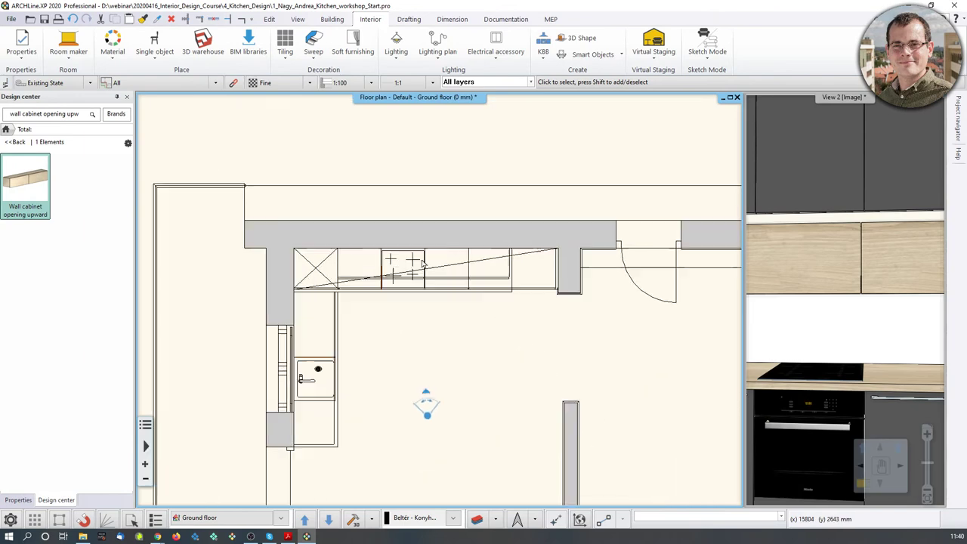
# - Draw a countertop by profile with a 2400 mm path along the rear wall, from the corner tall cabinet to the opposite tall cabinet
pyautogui.click(542, 61)
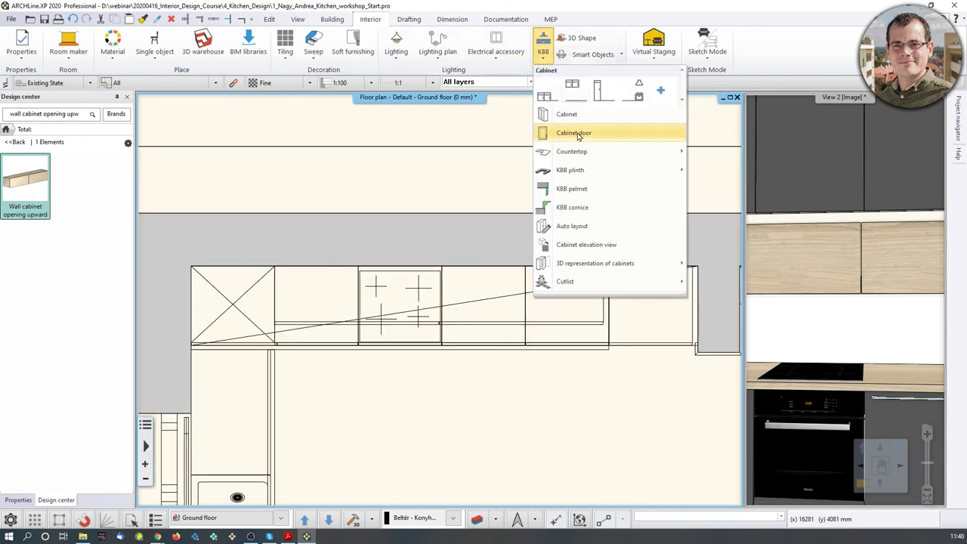
pyautogui.moveTo(582, 151)
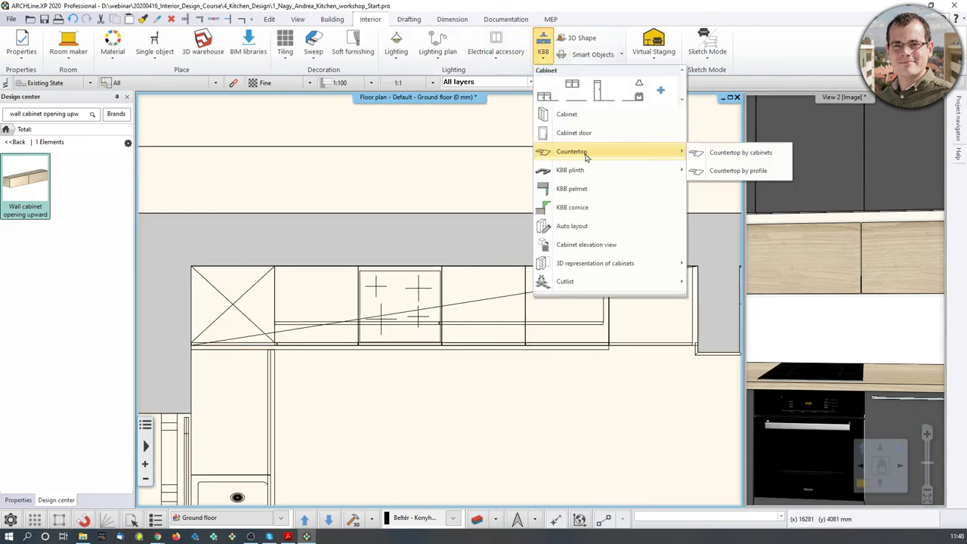
pyautogui.click(722, 171)
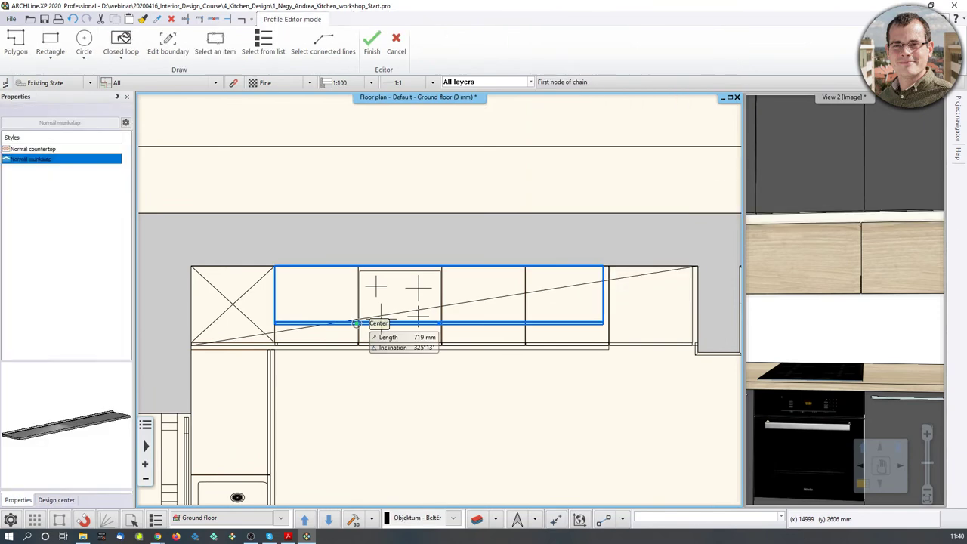
pyautogui.scroll(2, 363, 314)
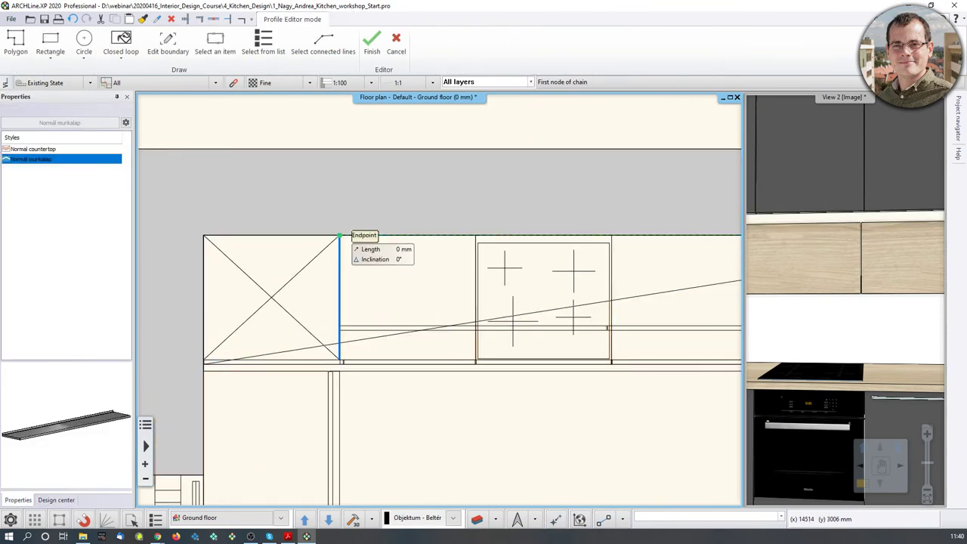
pyautogui.click(340, 235)
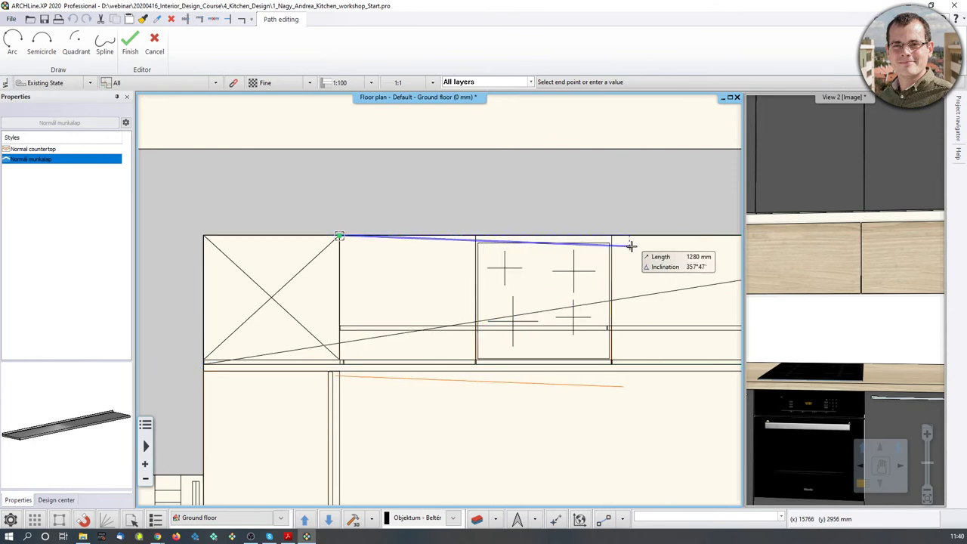
pyautogui.moveTo(631, 247); pyautogui.dragTo(449, 261, button='middle')
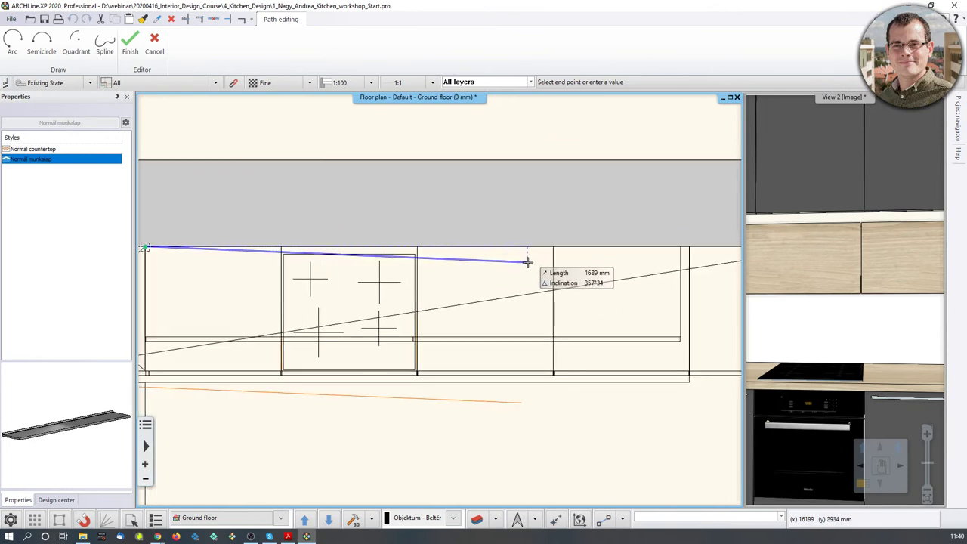
pyautogui.scroll(2, 644, 259)
pyautogui.moveTo(644, 260); pyautogui.dragTo(520, 259, button='middle')
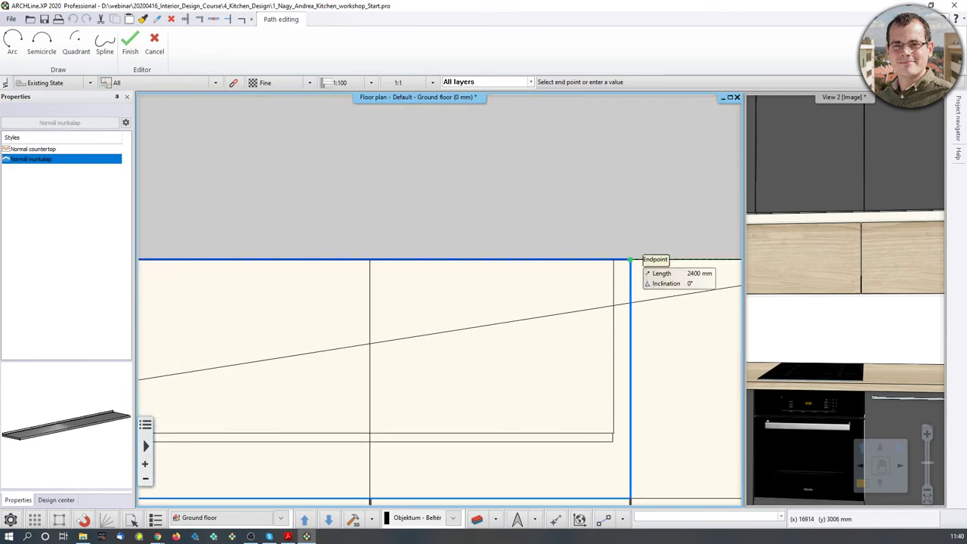
pyautogui.click(630, 260)
pyautogui.scroll(-2, 614, 306)
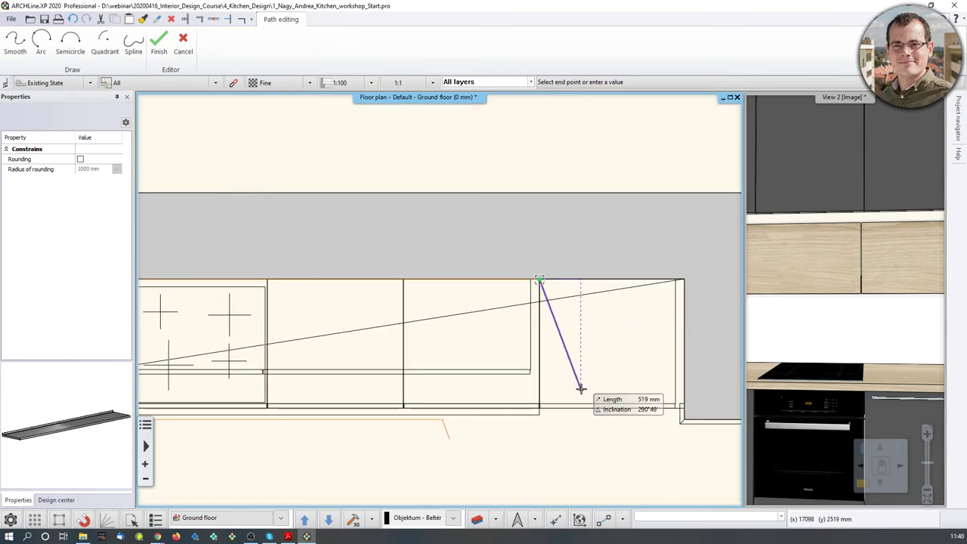
pyautogui.press('Return')
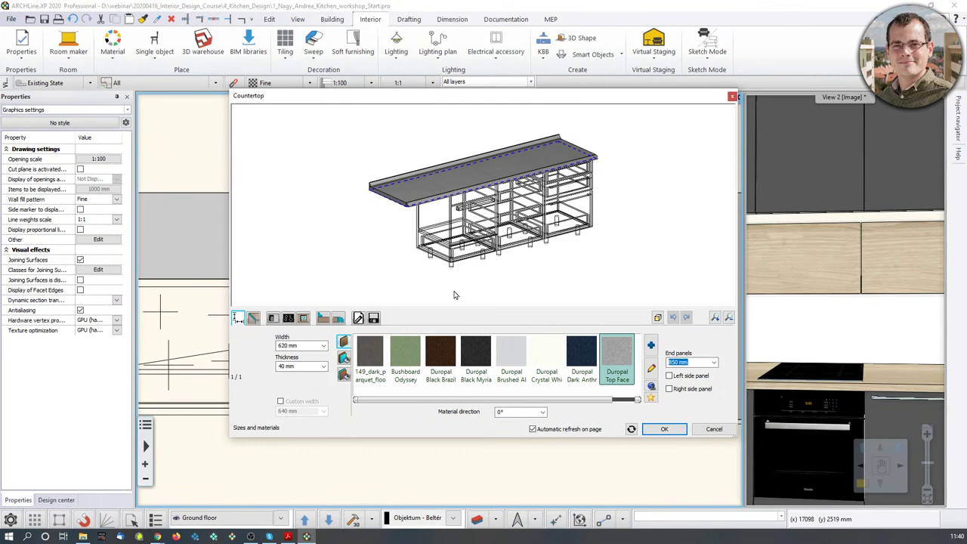
# - Load the saved Webinar_countertop_0 preset for the new countertop and inspect it in the preview
pyautogui.click(374, 318)
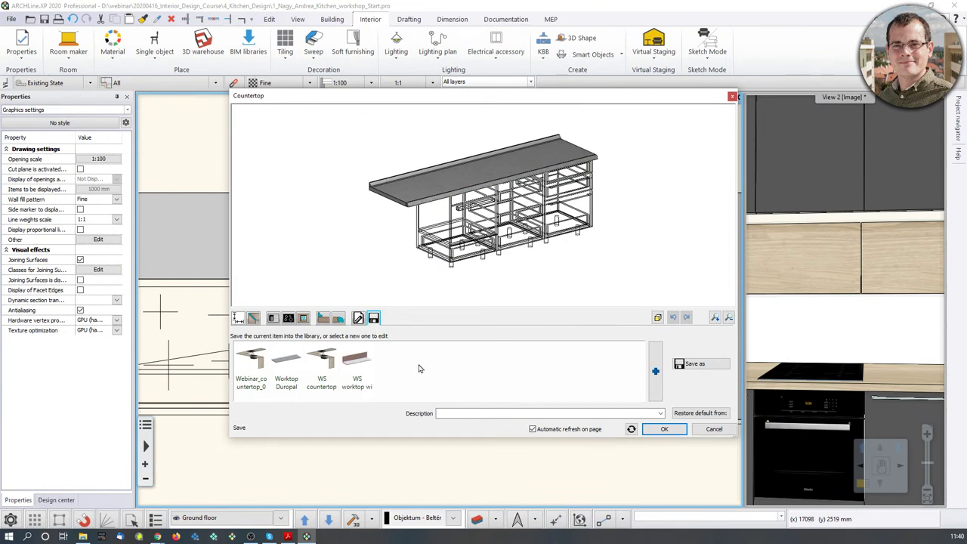
pyautogui.click(259, 365)
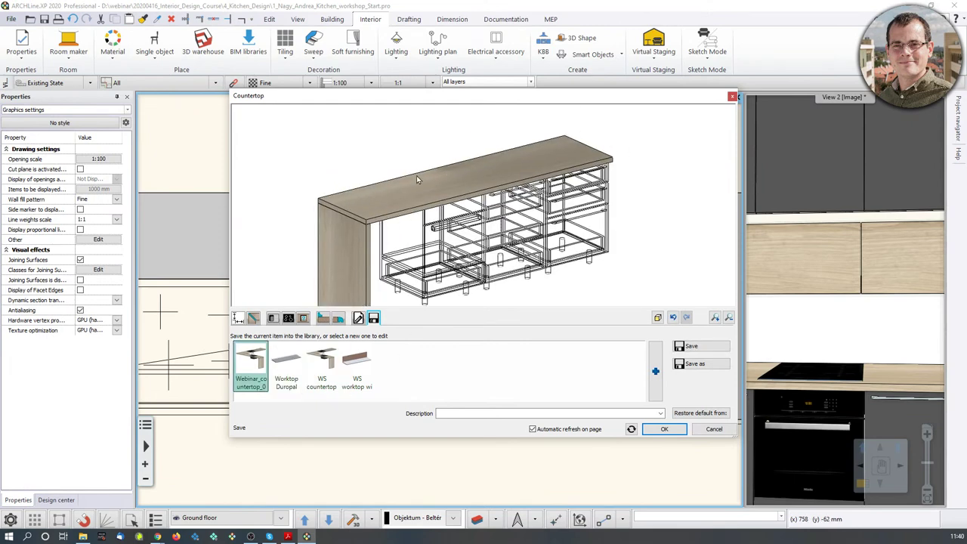
pyautogui.scroll(5, 404, 198)
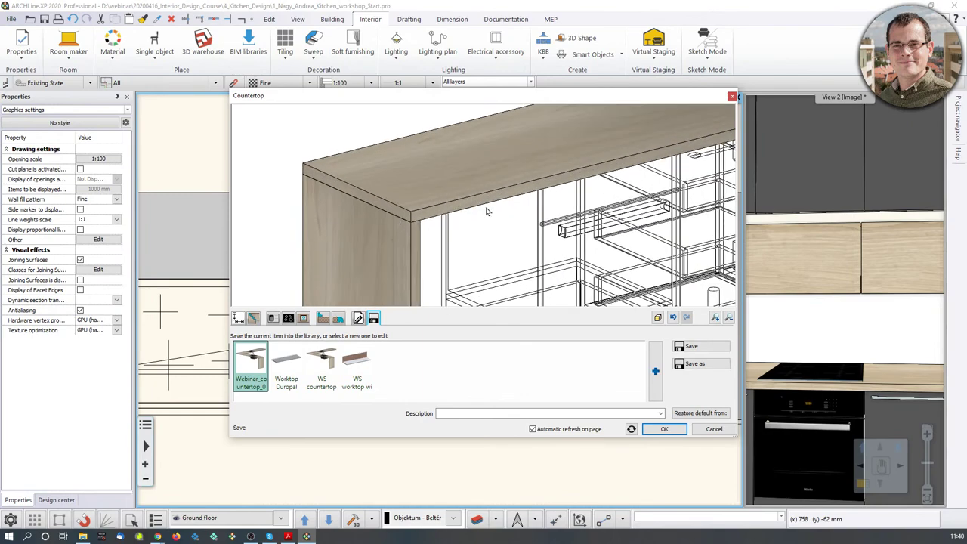
pyautogui.scroll(-5, 513, 184)
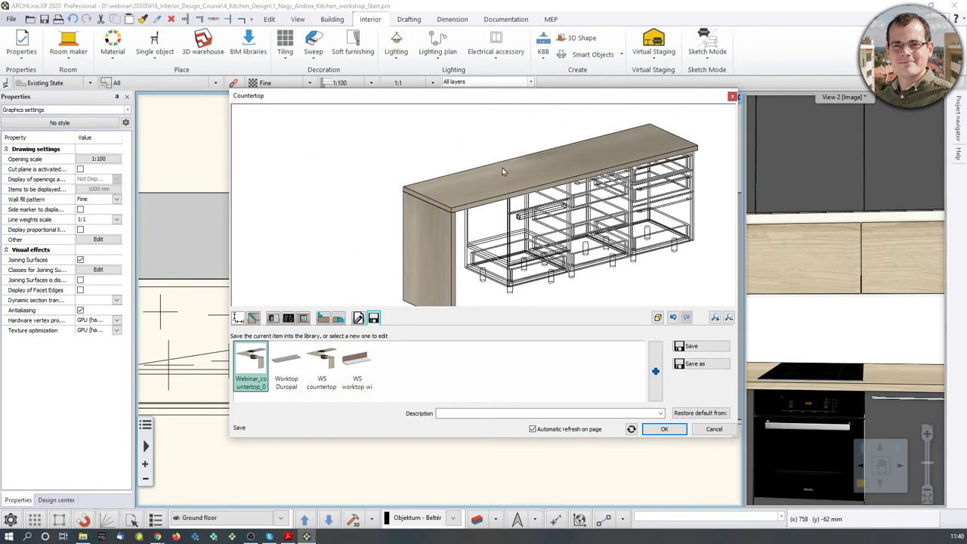
pyautogui.scroll(-3, 522, 186)
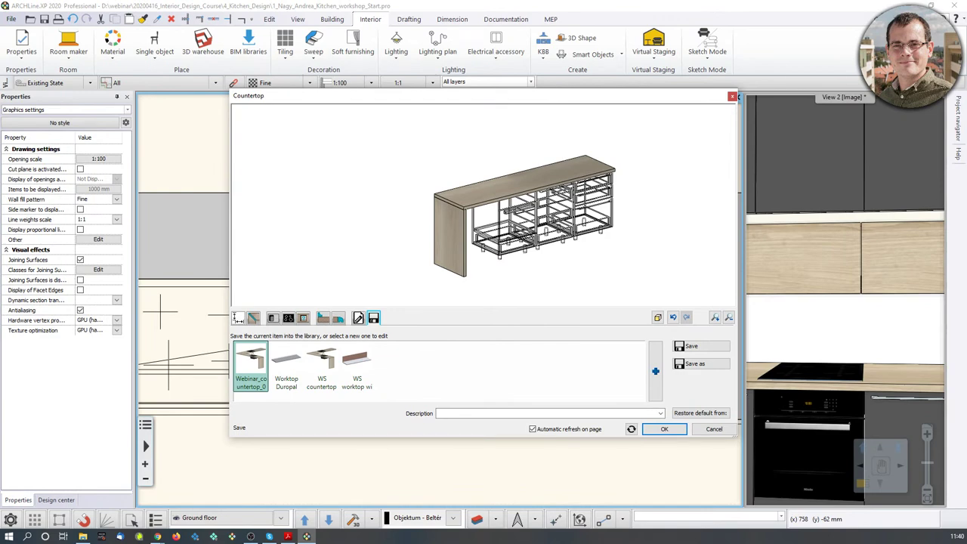
# - Set the countertop's relative elevation to 1800 mm
pyautogui.click(358, 319)
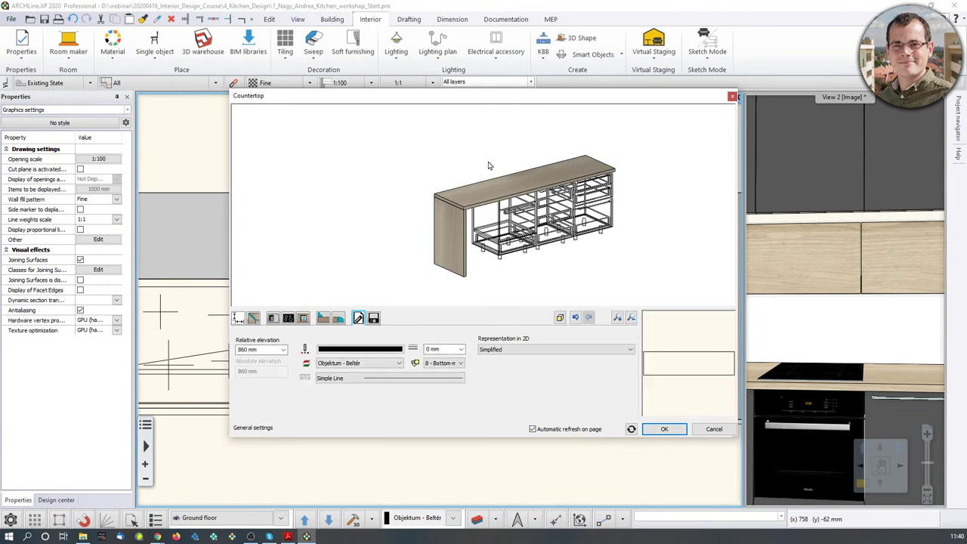
pyautogui.moveTo(480, 132); pyautogui.dragTo(467, 176, button='middle')
pyautogui.doubleClick(247, 350)
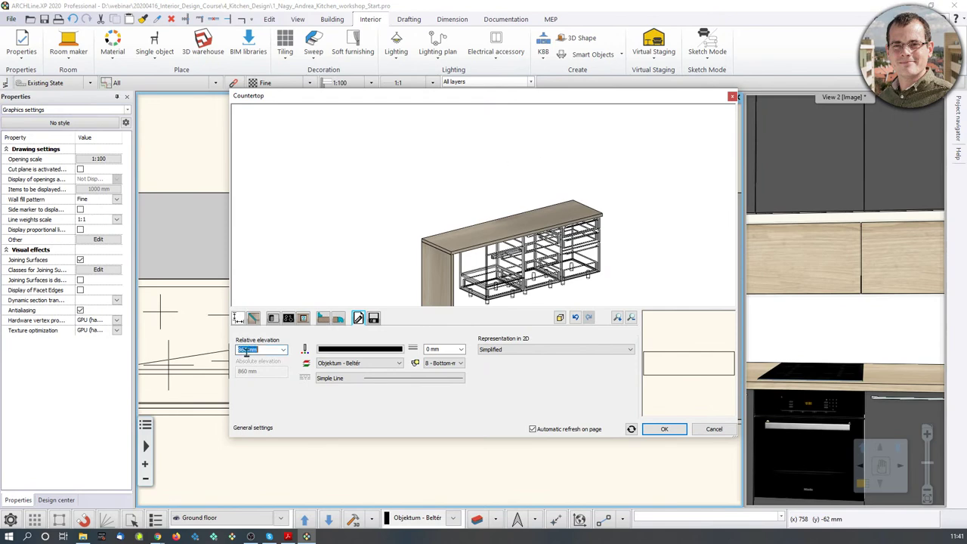
pyautogui.write('1800')
pyautogui.press('Return')
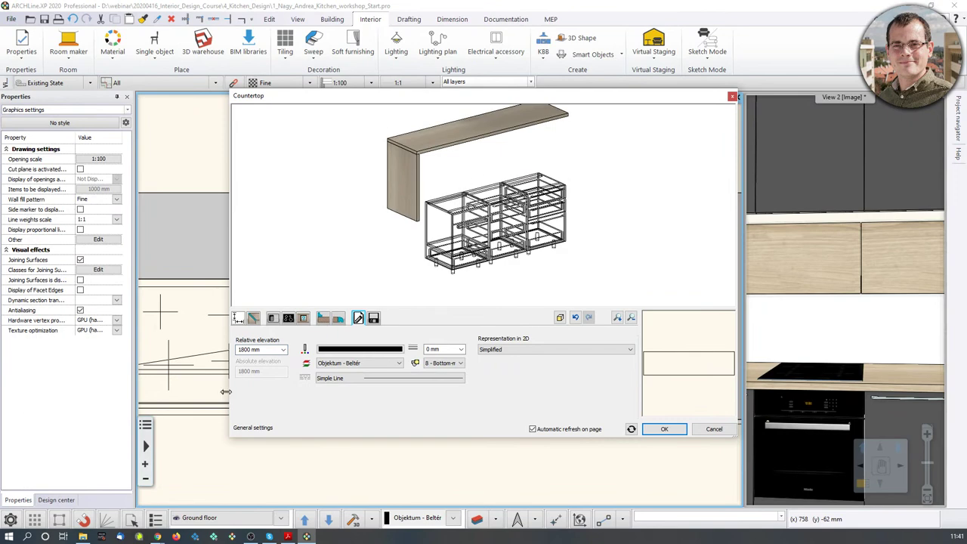
# - Set the countertop's width to 570 mm and its thickness to 20 mm
pyautogui.click(239, 319)
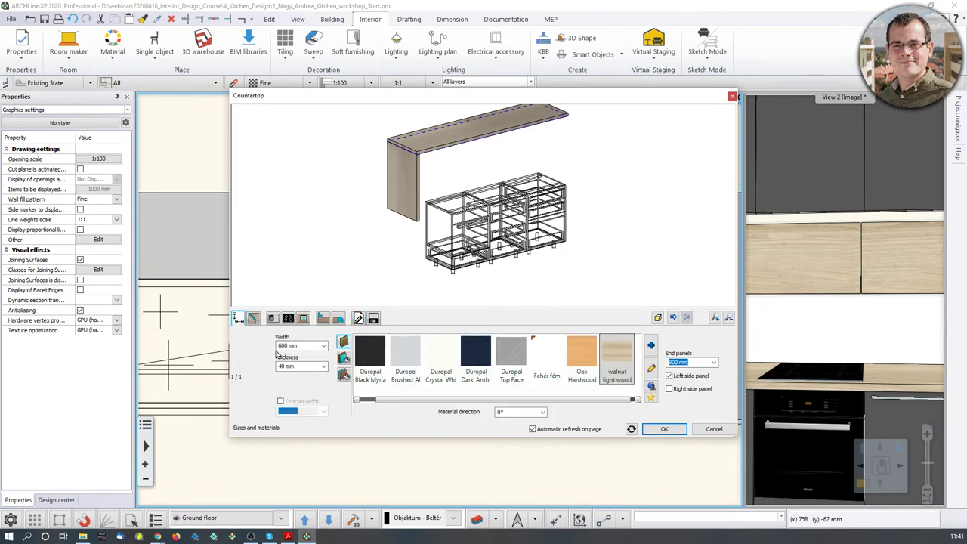
pyautogui.doubleClick(295, 345)
pyautogui.write('5')
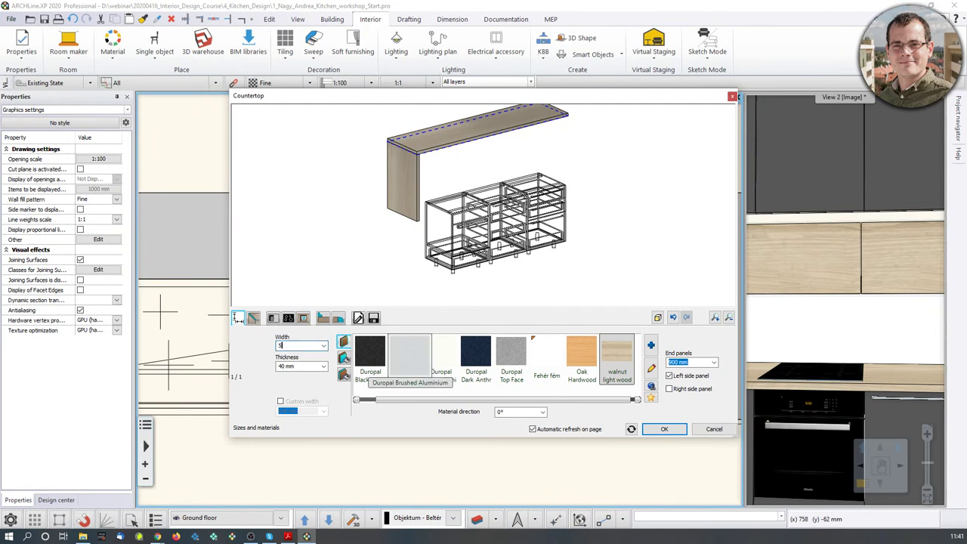
pyautogui.write('70')
pyautogui.press('Return')
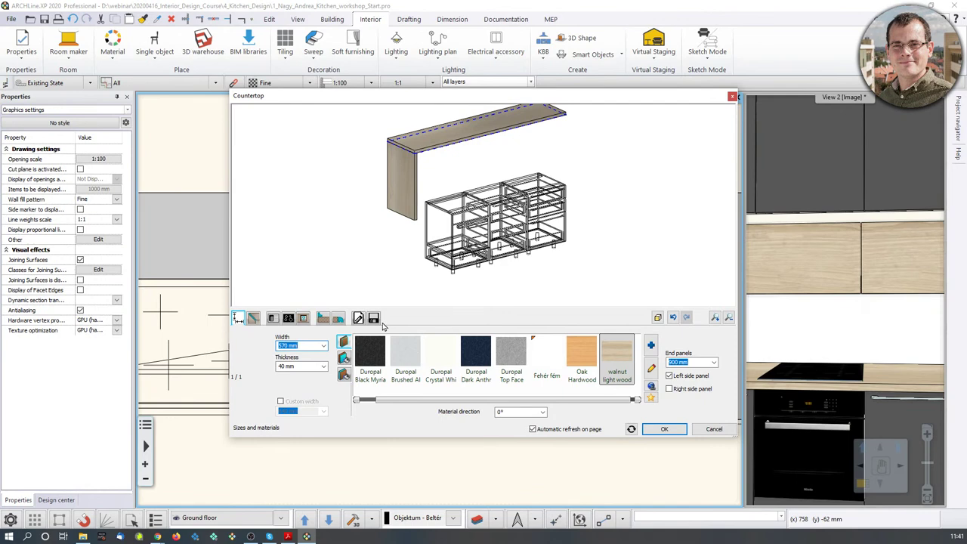
pyautogui.click(286, 366)
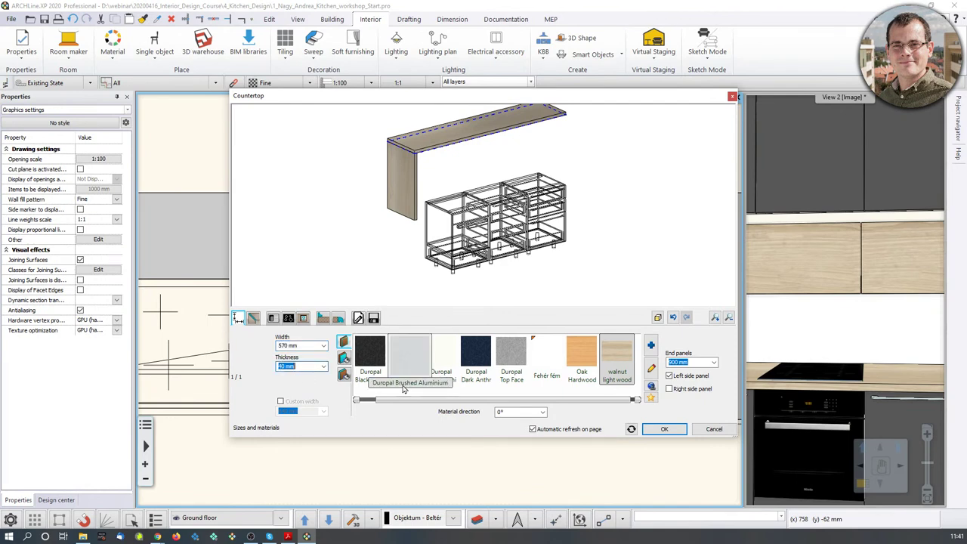
pyautogui.write('20')
pyautogui.press('Return')
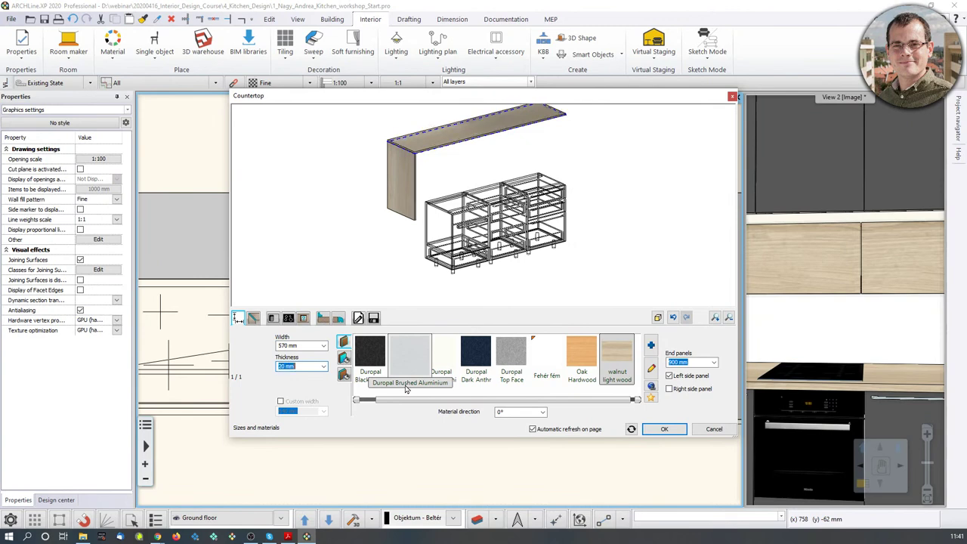
# - Add the right side panel to the countertop and examine both end panels in the preview
pyautogui.click(669, 389)
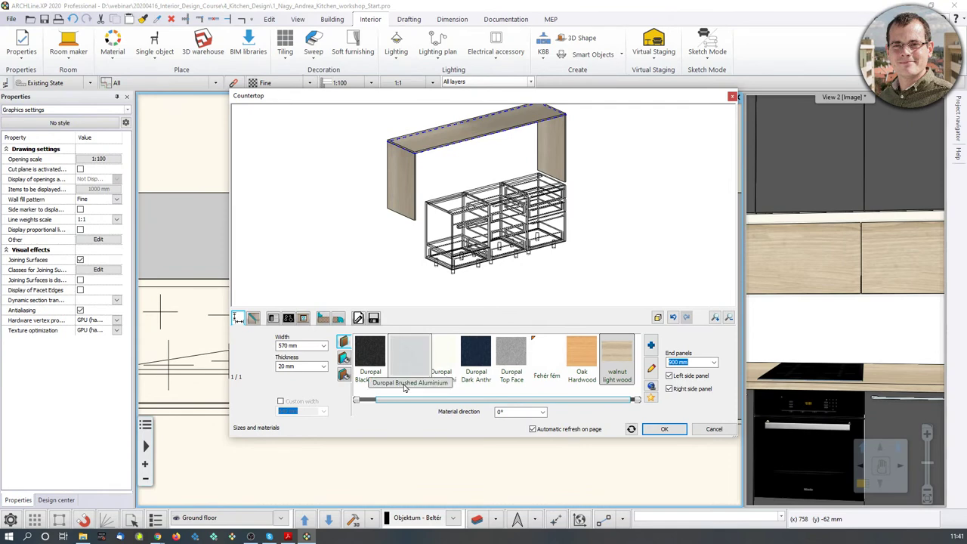
pyautogui.moveTo(474, 153)
pyautogui.mouseDown(button='middle')
pyautogui.moveTo(476, 162)
pyautogui.moveTo(492, 156)
pyautogui.mouseUp(button='middle')
pyautogui.scroll(3, 476, 180)
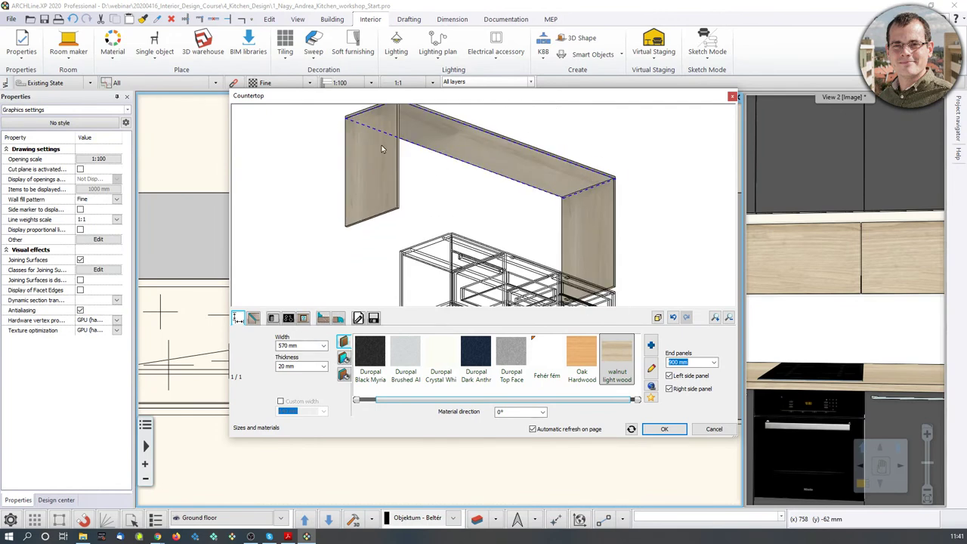
pyautogui.moveTo(480, 201); pyautogui.dragTo(474, 263)
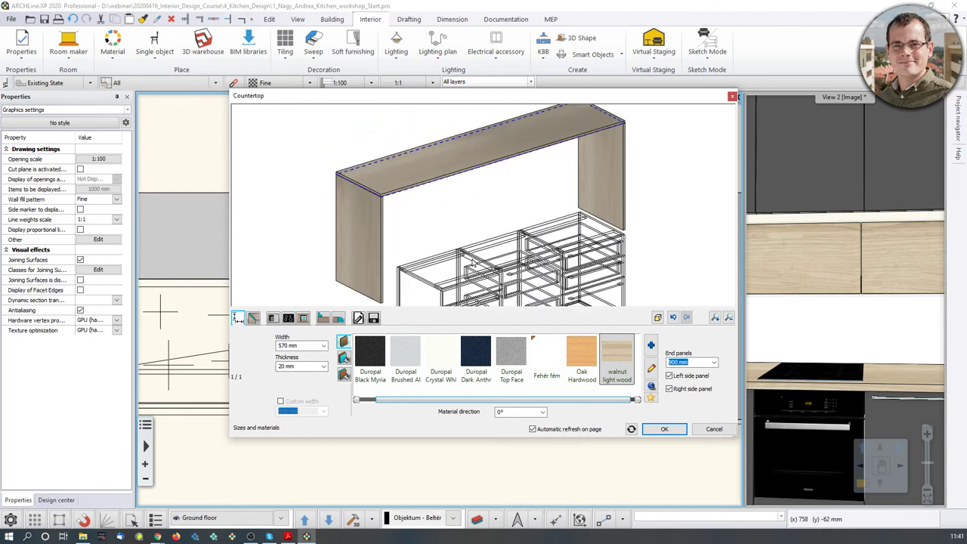
# - Add a wall strip along the back of the countertop and give it the Rectangular profile
pyautogui.click(324, 318)
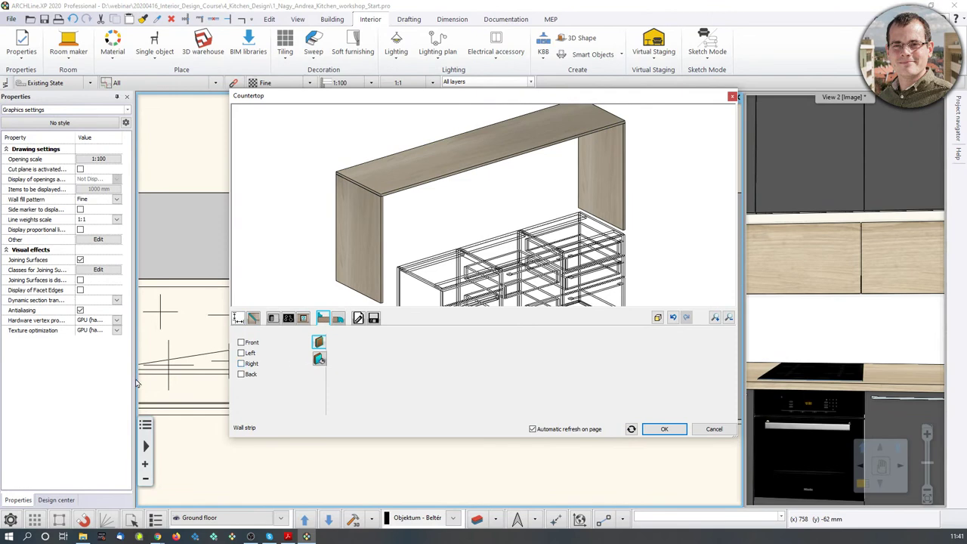
pyautogui.click(242, 374)
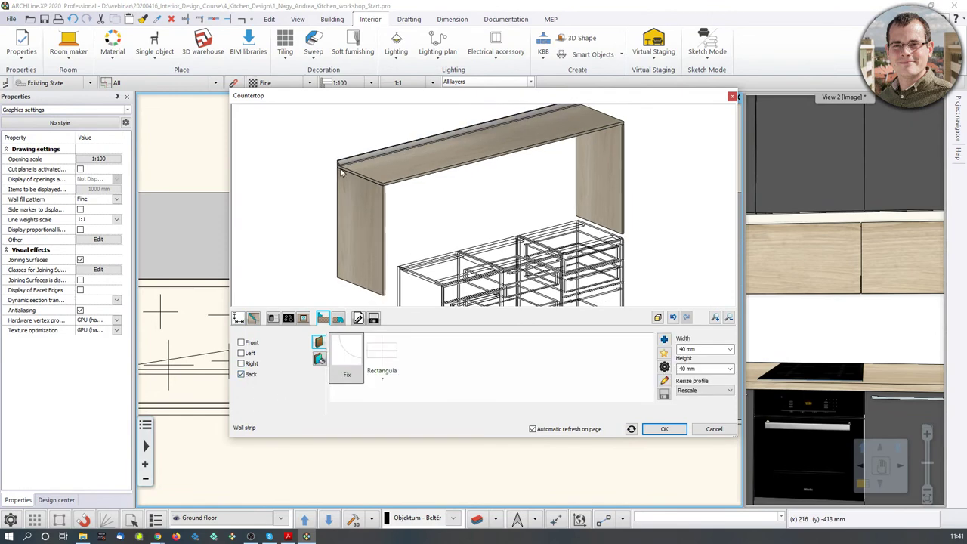
pyautogui.scroll(2, 342, 173)
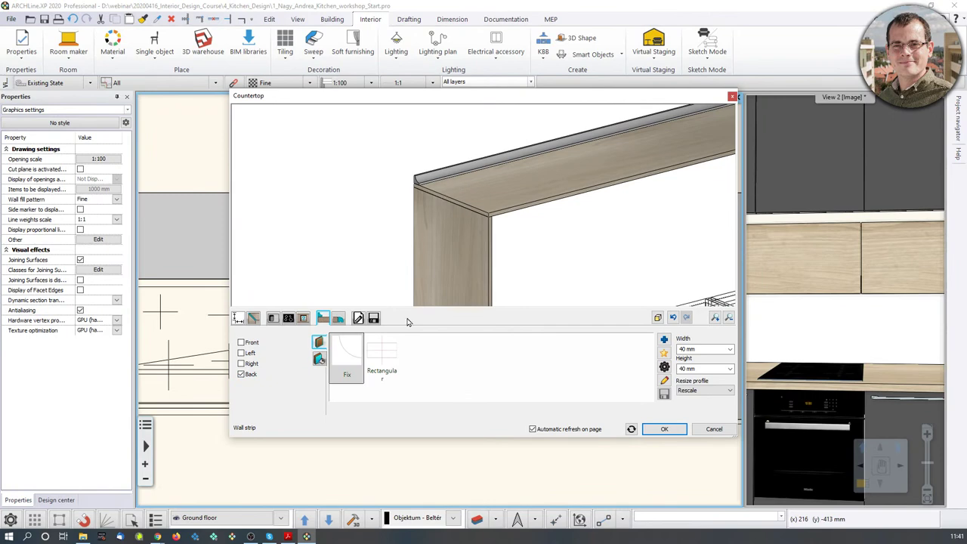
pyautogui.click(382, 356)
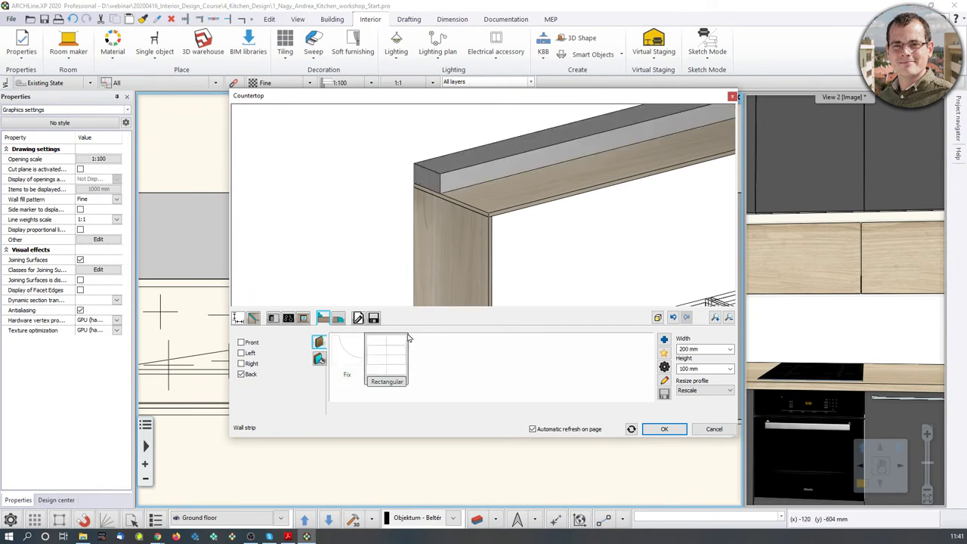
# - Edit the wall strip's Rectangular profile, moving its reference point to the upper-left corner so the strip hangs below the countertop's upper surface
pyautogui.moveTo(556, 182); pyautogui.dragTo(455, 178, button='middle')
pyautogui.scroll(-2, 455, 178)
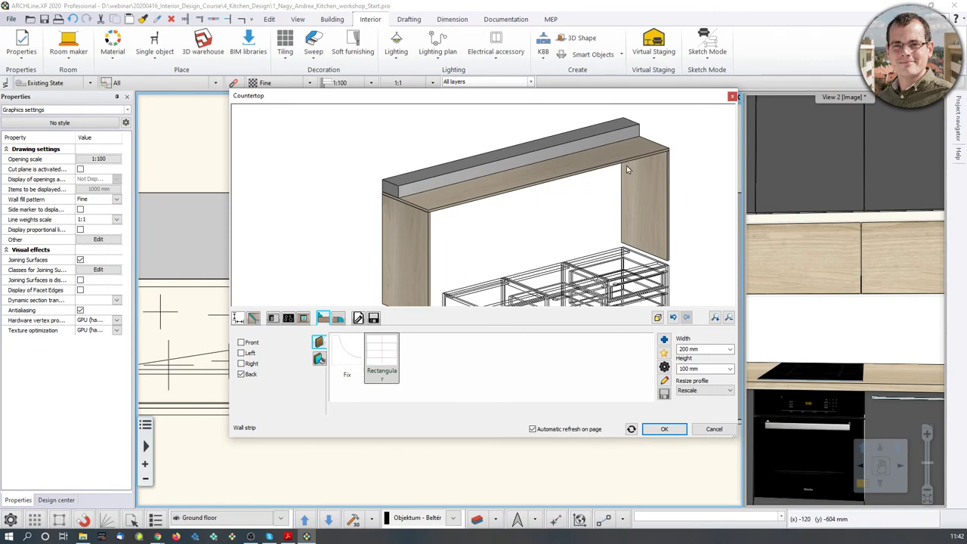
pyautogui.click(665, 368)
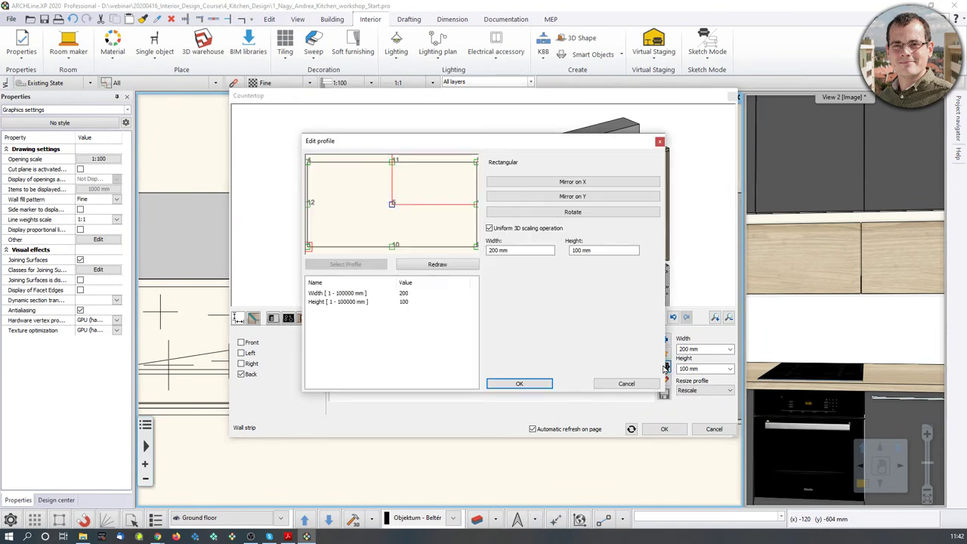
pyautogui.moveTo(425, 146); pyautogui.dragTo(677, 179)
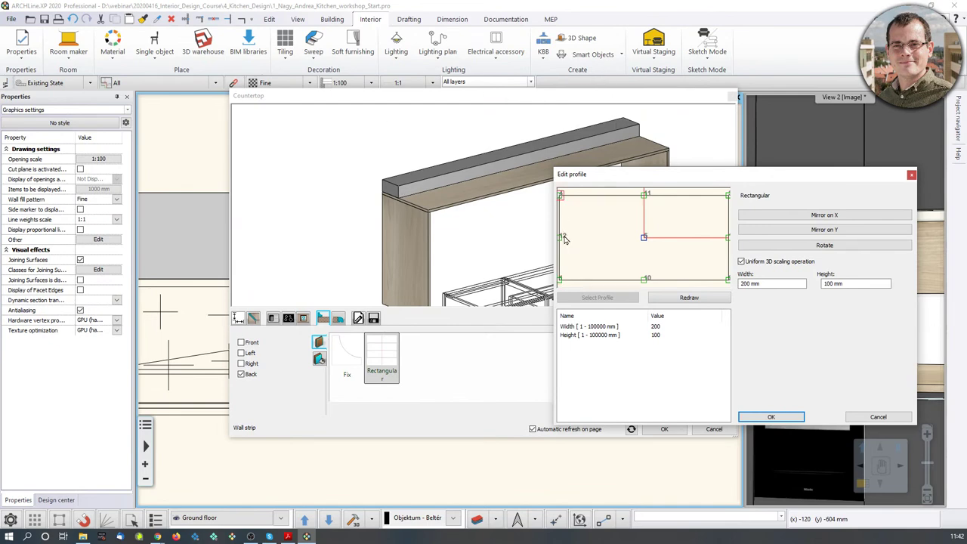
pyautogui.click(771, 418)
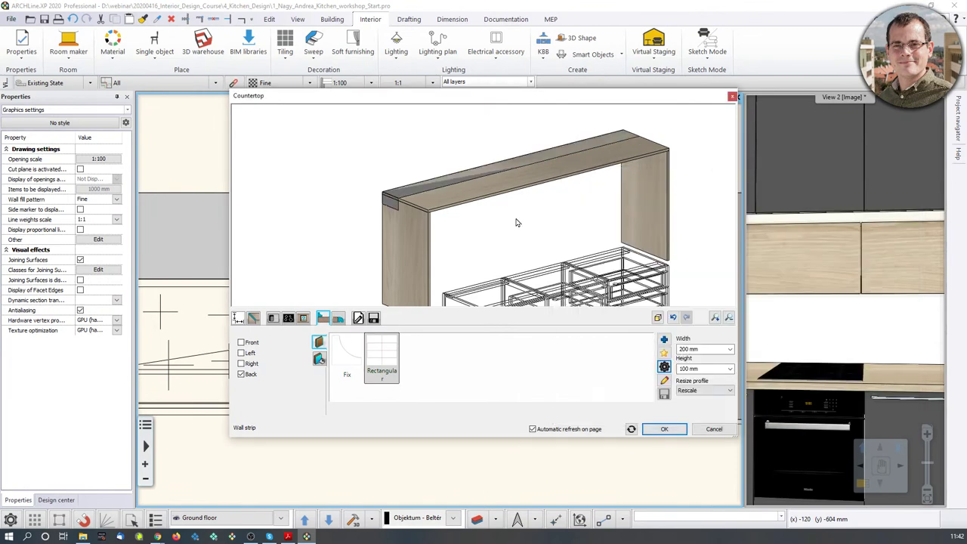
pyautogui.moveTo(517, 222); pyautogui.dragTo(498, 194, button='middle')
pyautogui.scroll(3, 397, 188)
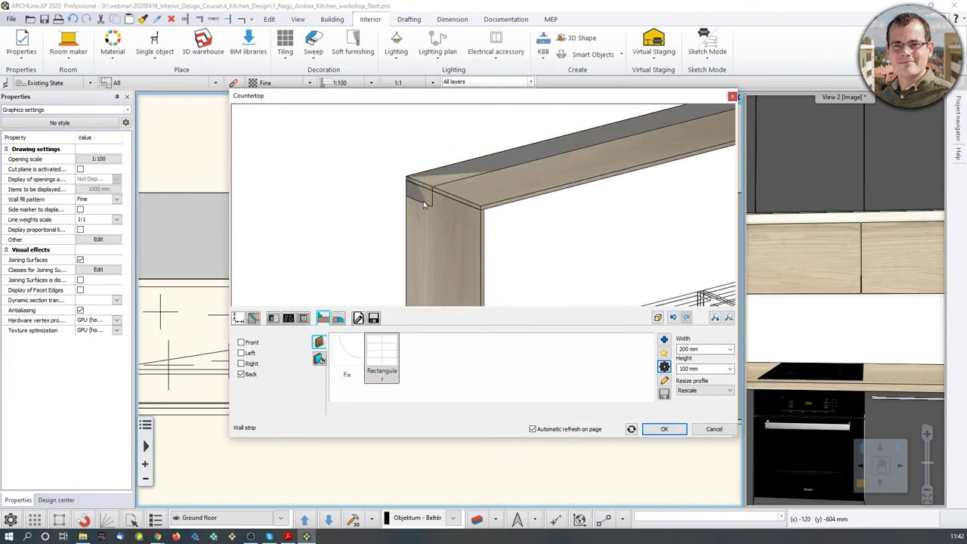
pyautogui.scroll(-4, 470, 228)
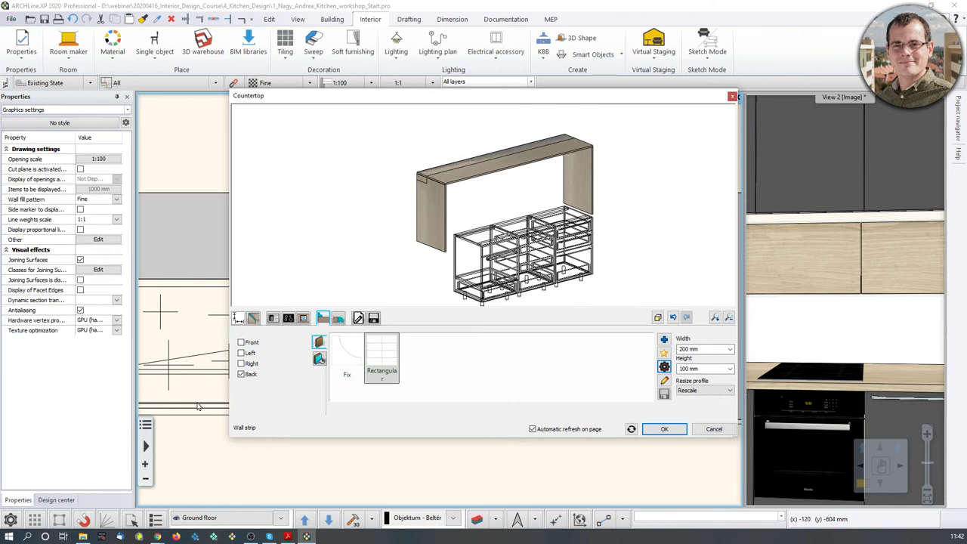
# - Set the back wall strip's width to 5 mm and its height to 920 mm, and check its lower edge against the cabinets
pyautogui.doubleClick(690, 349)
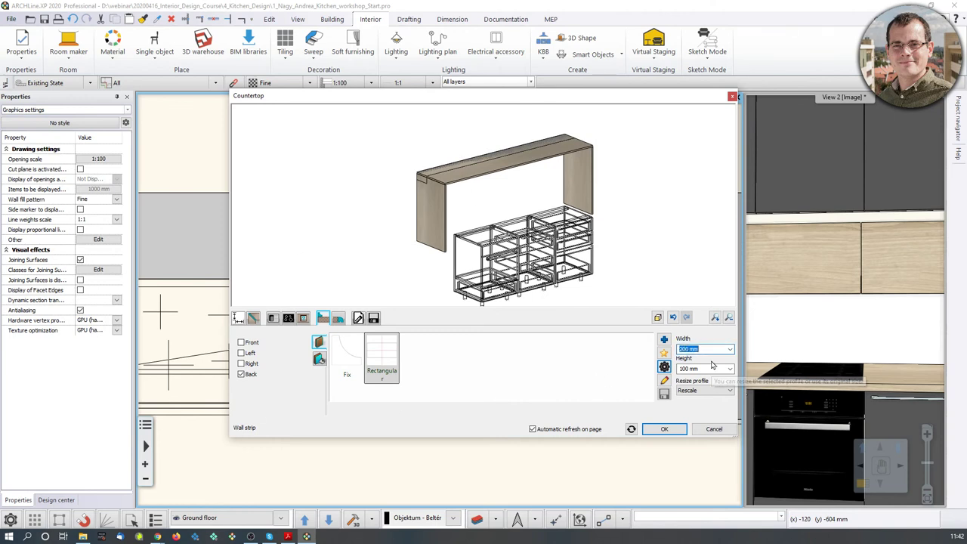
pyautogui.write('5')
pyautogui.press('Return')
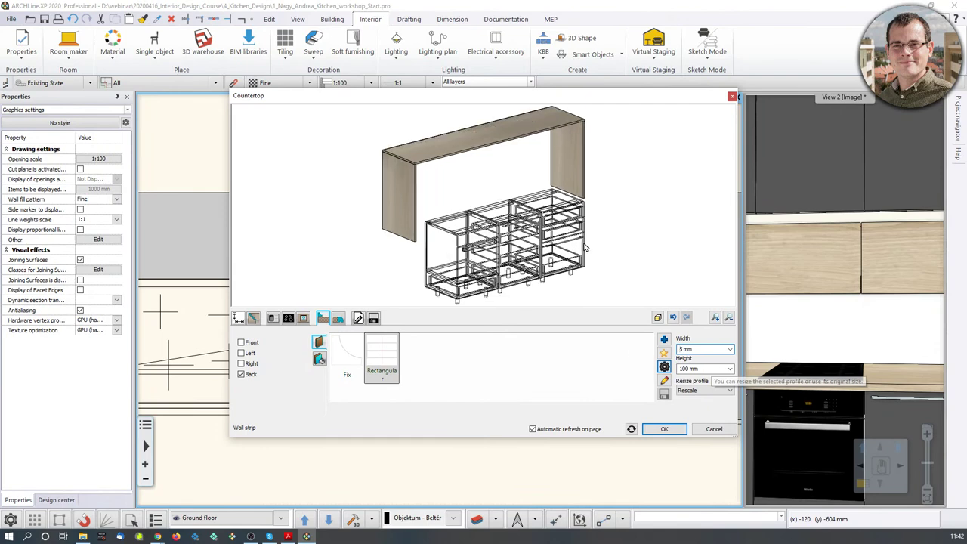
pyautogui.doubleClick(686, 368)
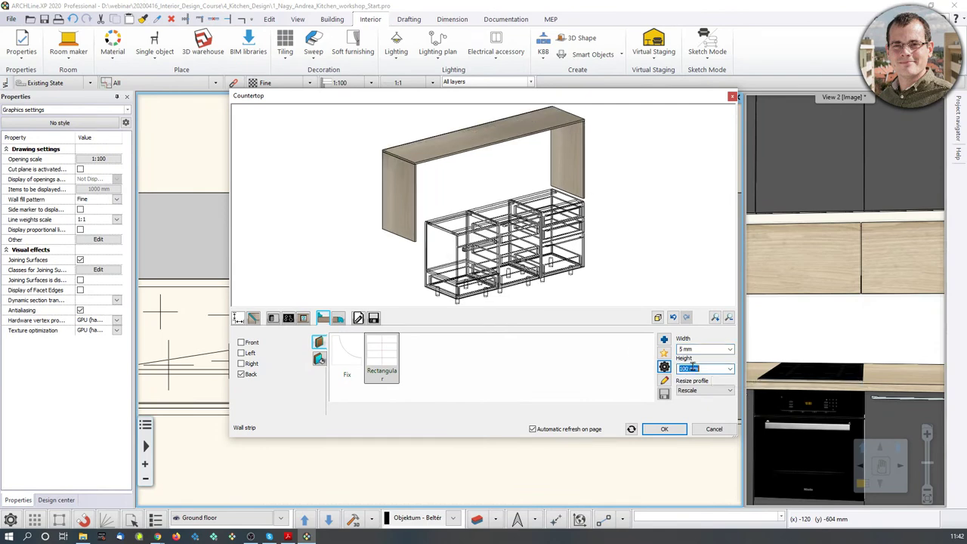
pyautogui.write('920')
pyautogui.press('Return')
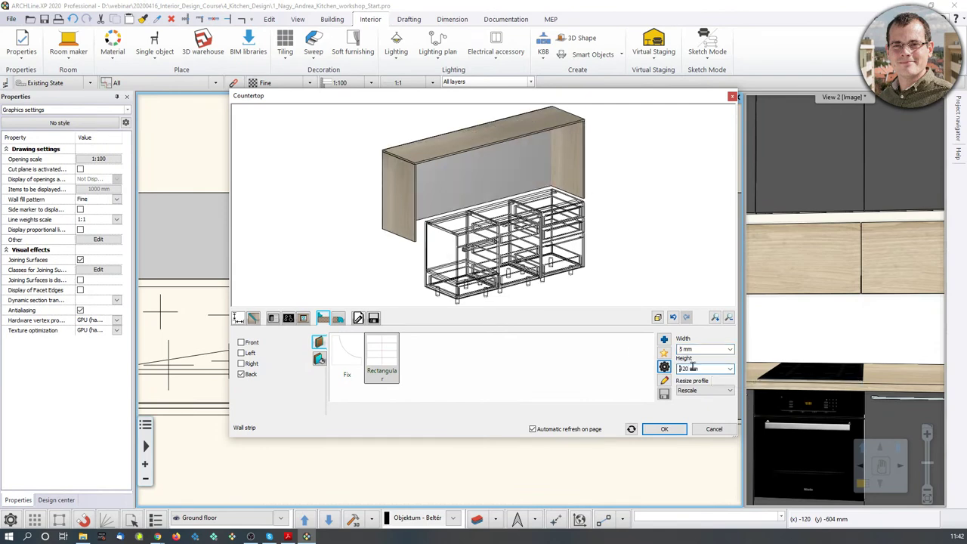
pyautogui.scroll(4, 551, 220)
pyautogui.moveTo(443, 225); pyautogui.dragTo(450, 242)
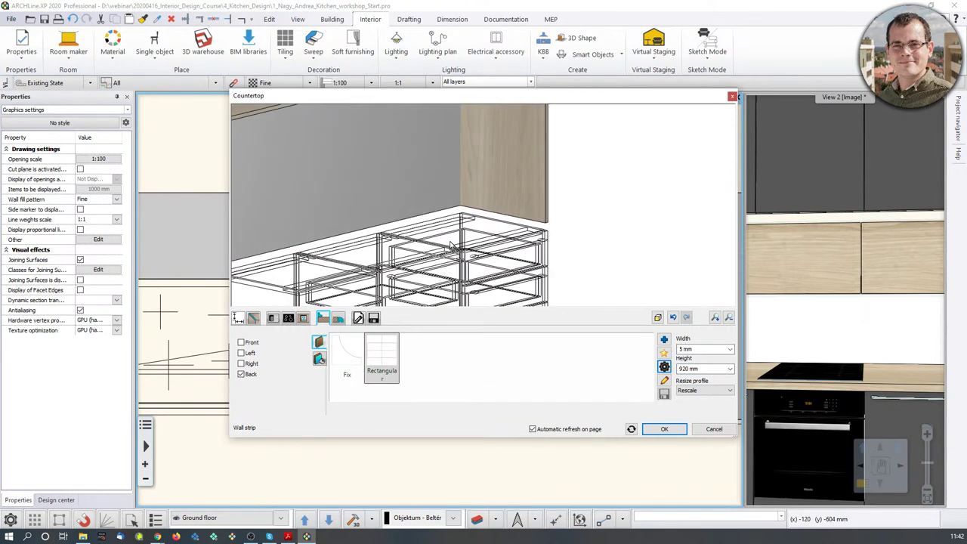
pyautogui.moveTo(403, 197); pyautogui.dragTo(416, 217, button='middle')
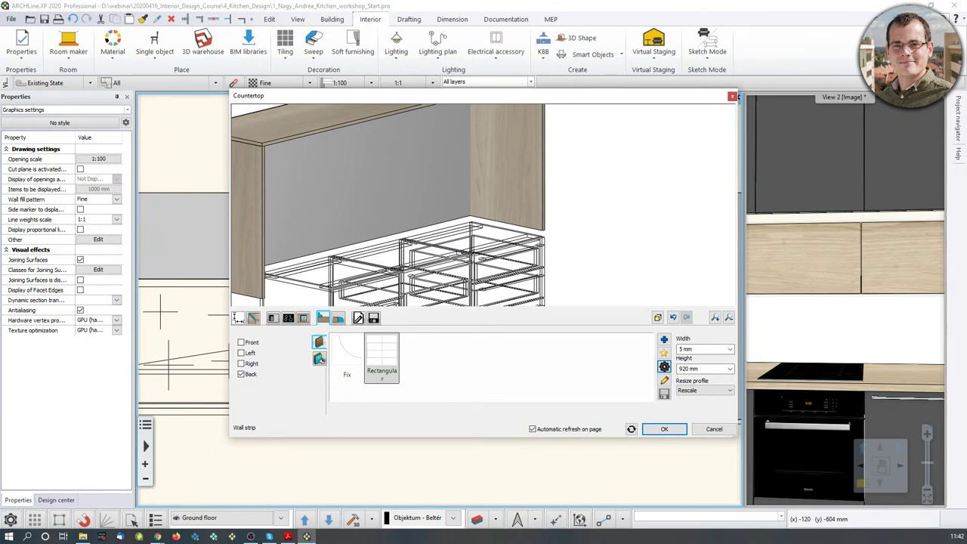
# - Search the material library for "walnut", assign walnut light wood to the back wall strip, and accept the countertop settings
pyautogui.click(319, 359)
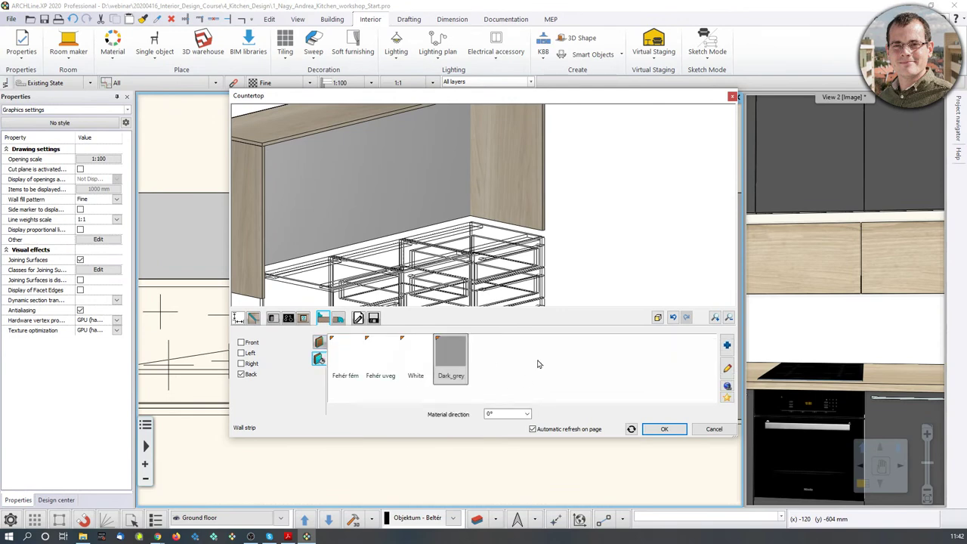
pyautogui.click(728, 346)
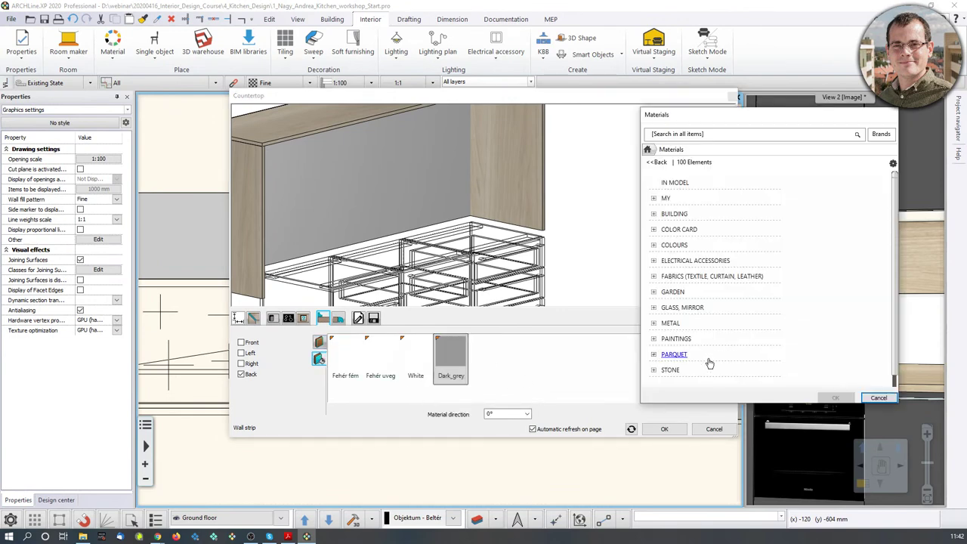
pyautogui.click(675, 133)
pyautogui.write('walnut')
pyautogui.press('Return')
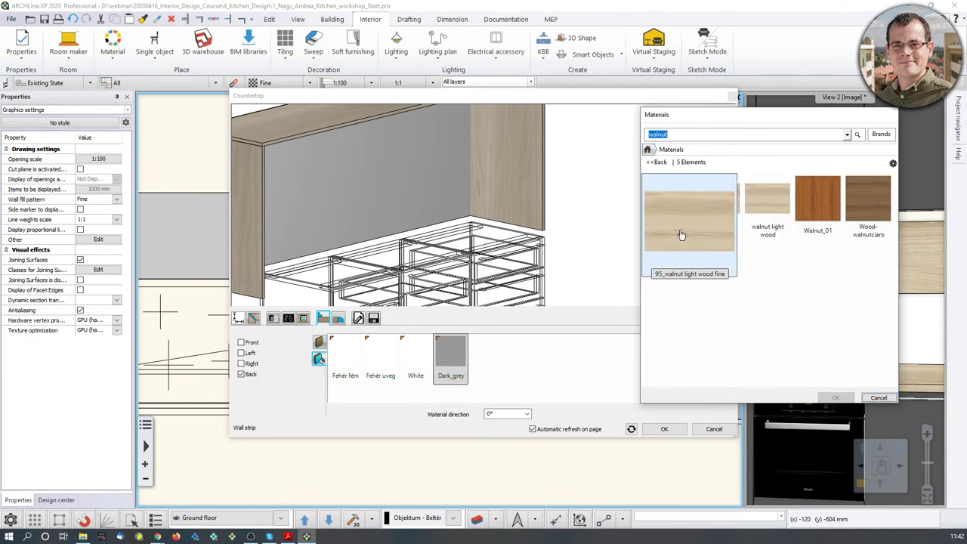
pyautogui.moveTo(786, 209)
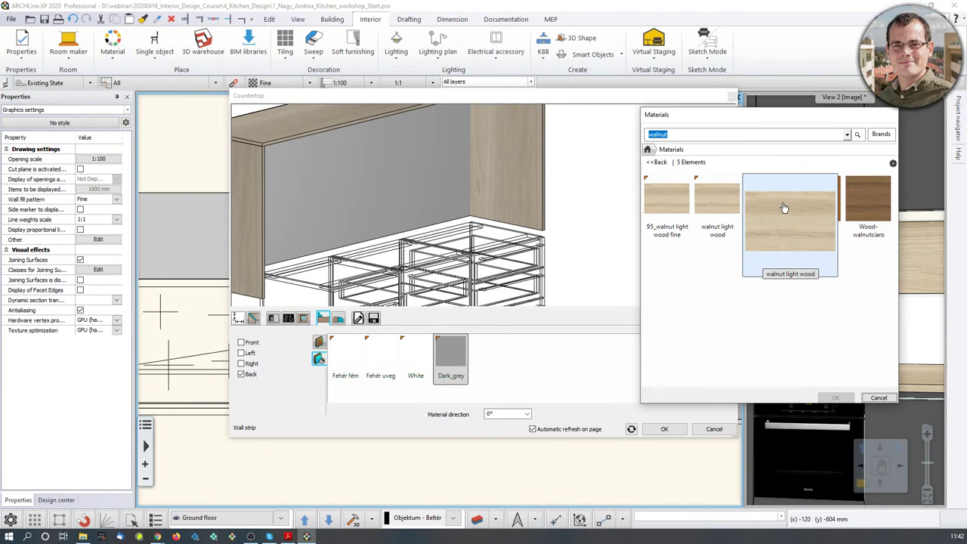
pyautogui.moveTo(818, 228)
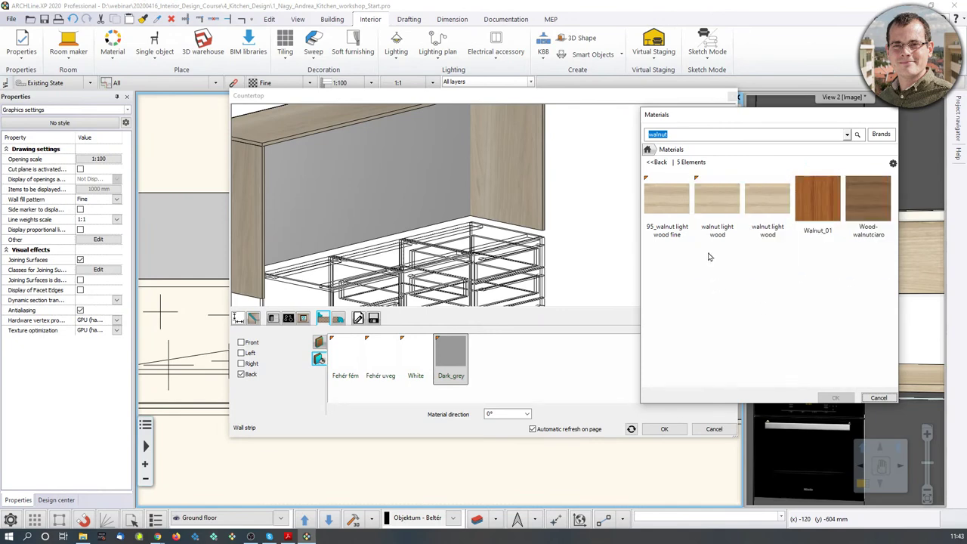
pyautogui.moveTo(649, 199)
pyautogui.moveTo(786, 232)
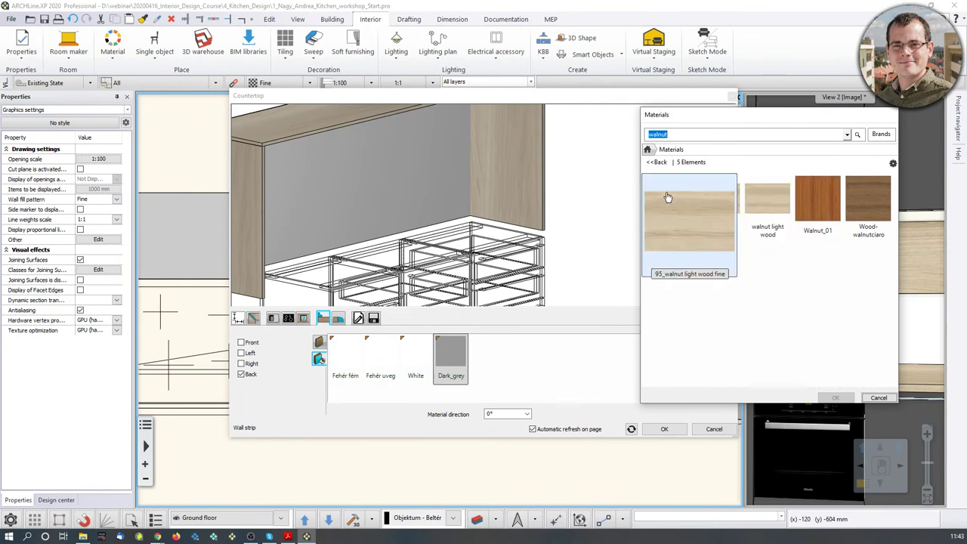
pyautogui.moveTo(718, 239)
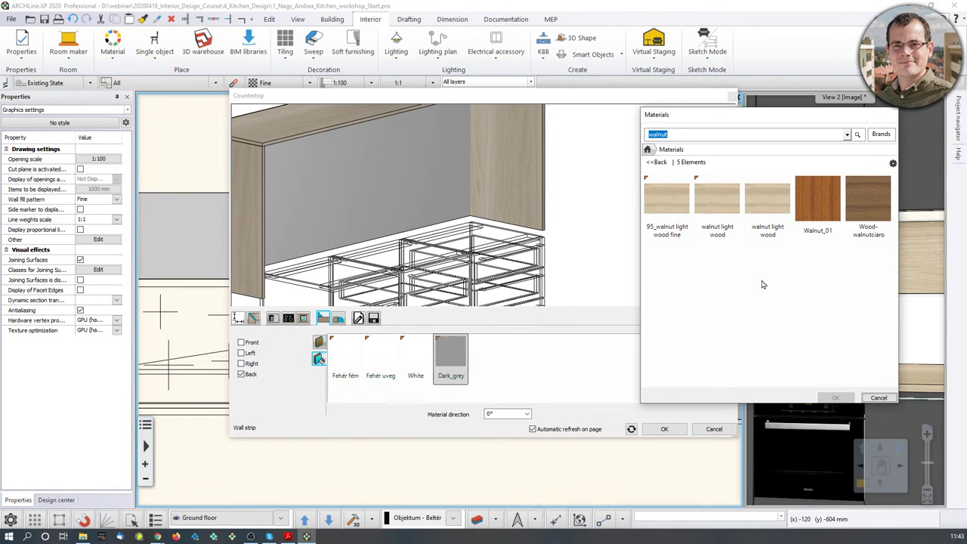
pyautogui.click(717, 208)
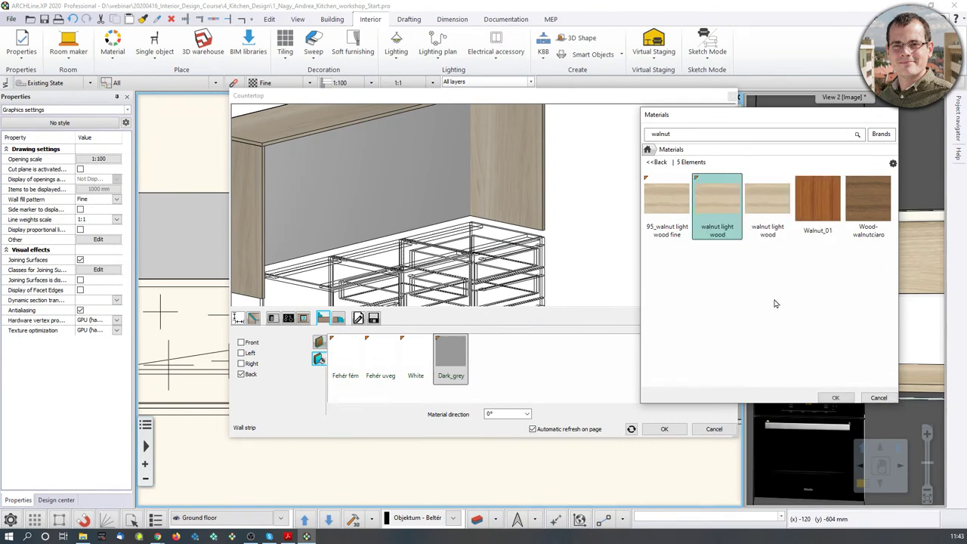
pyautogui.click(835, 399)
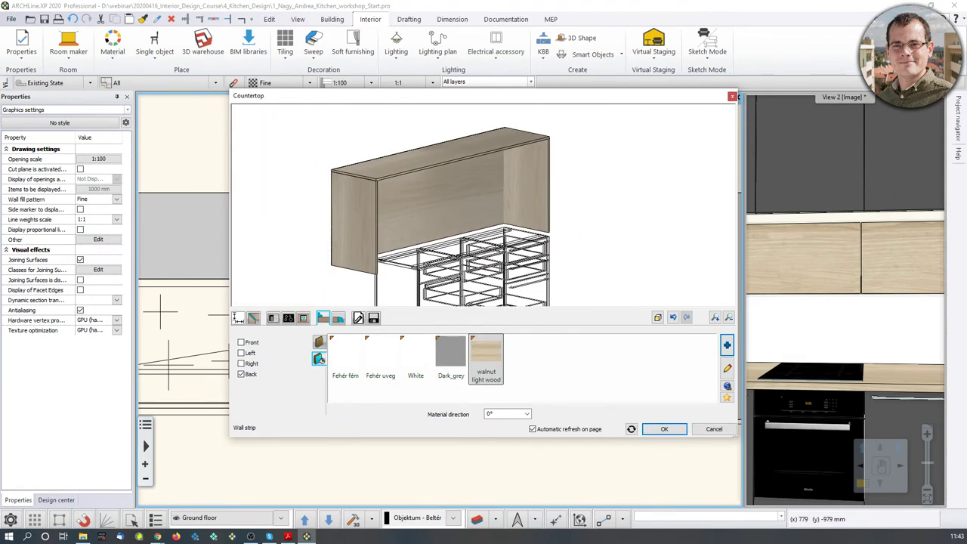
pyautogui.click(664, 429)
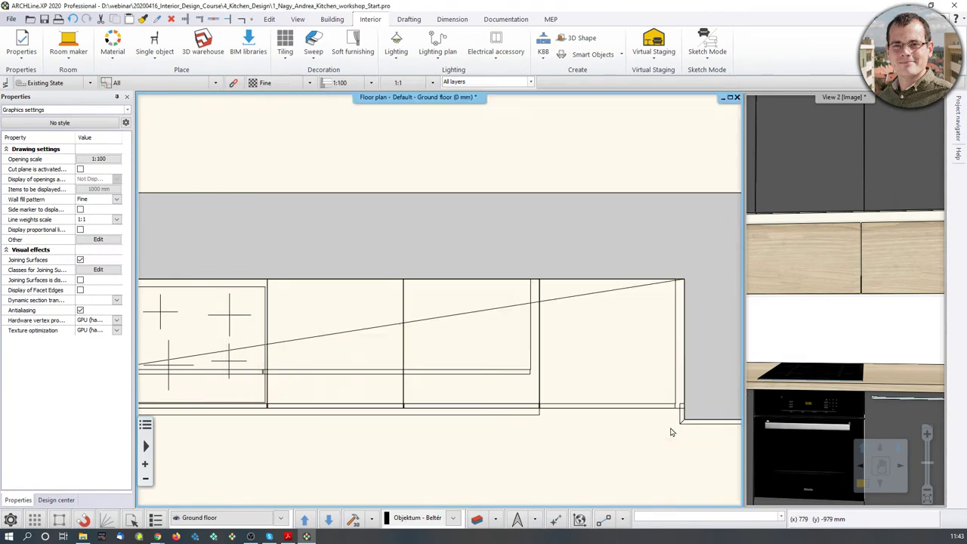
# - Examine the wood-clad niche and the exposed legs under the base cabinets in the 3D view
pyautogui.click(863, 483)
pyautogui.moveTo(529, 329); pyautogui.dragTo(484, 315, button='middle')
pyautogui.scroll(-5, 484, 315)
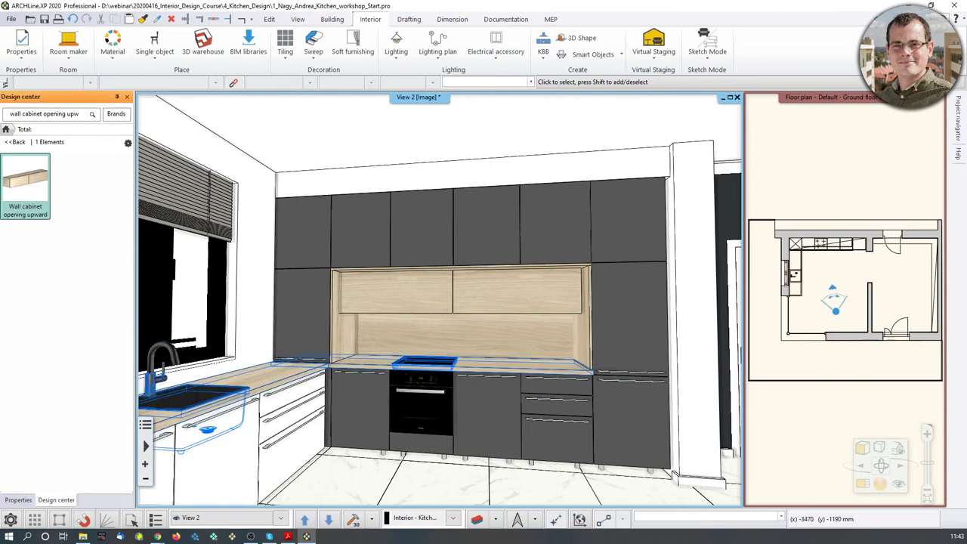
pyautogui.moveTo(464, 389); pyautogui.dragTo(413, 422, button='middle')
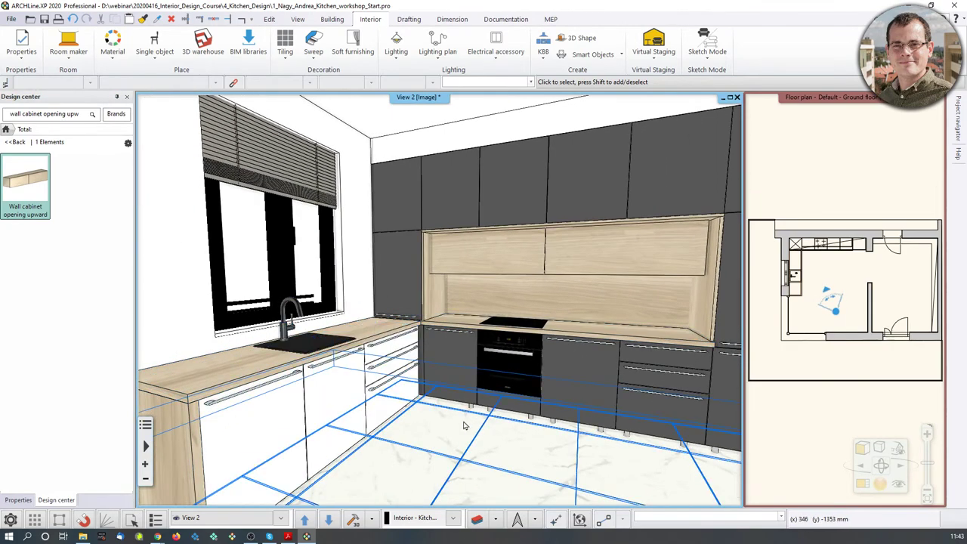
pyautogui.moveTo(448, 456); pyautogui.dragTo(357, 402, button='middle')
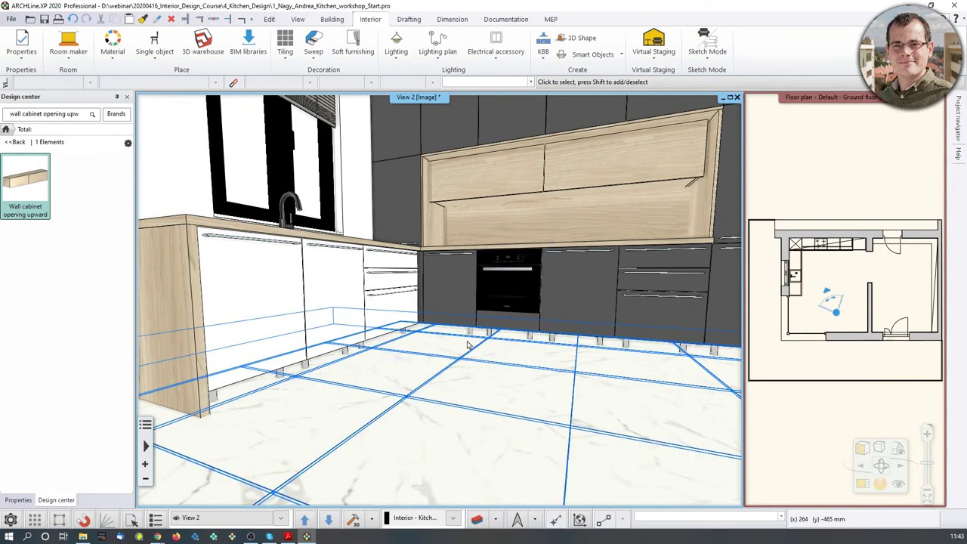
pyautogui.moveTo(535, 295); pyautogui.dragTo(535, 316, button='middle')
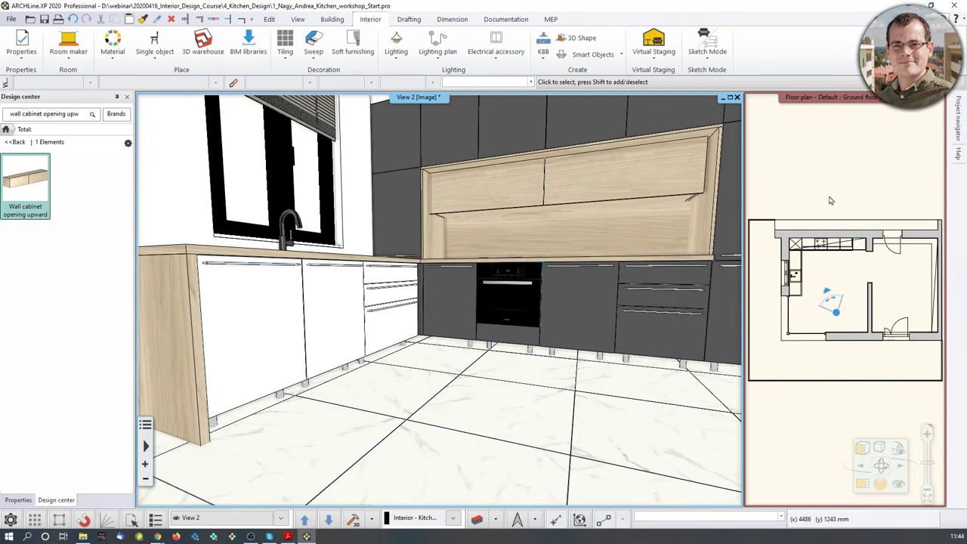
# - Start a KBB plinth by profile on the floor plan, placing its first node at the outer front corner of the sink-side base cabinets
pyautogui.moveTo(829, 201); pyautogui.dragTo(826, 223, button='middle')
pyautogui.click(862, 484)
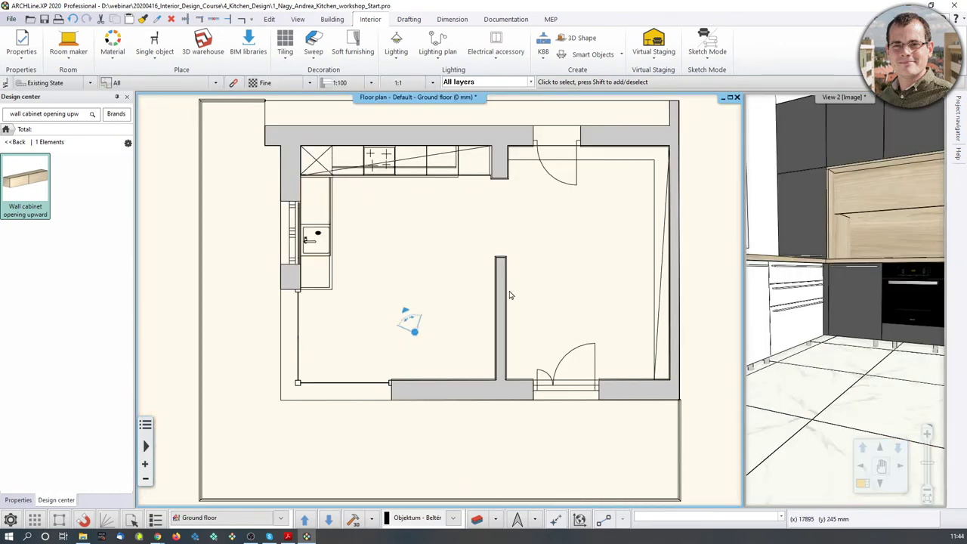
pyautogui.scroll(2, 476, 227)
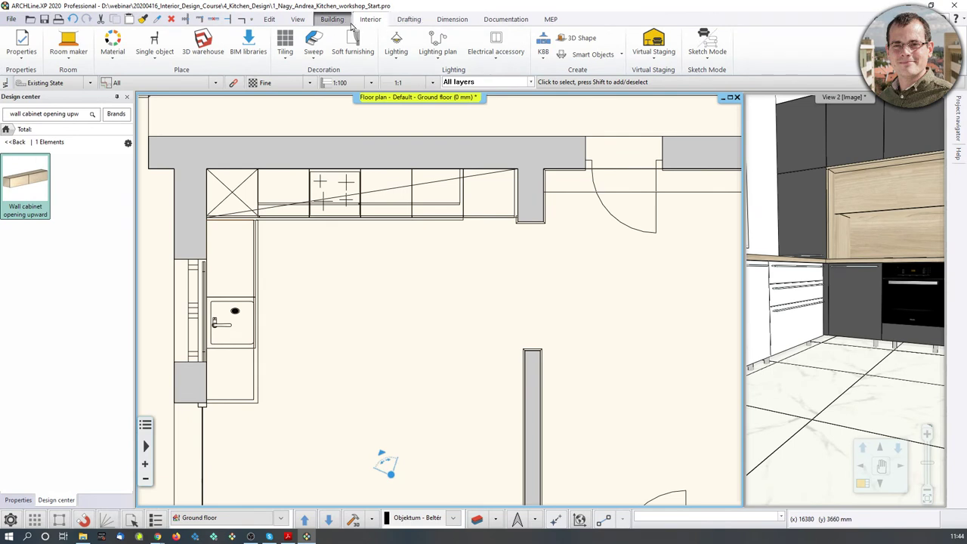
pyautogui.click(544, 62)
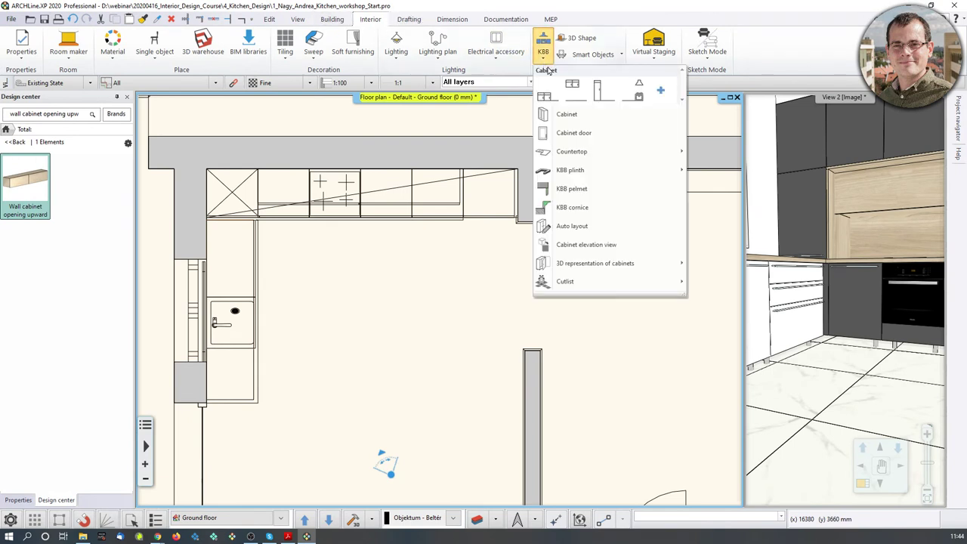
pyautogui.moveTo(586, 176)
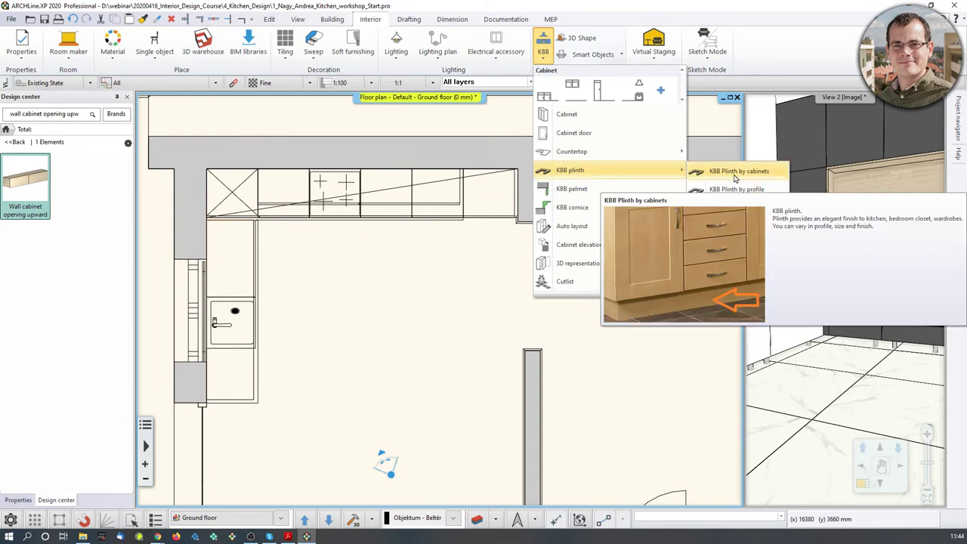
pyautogui.moveTo(736, 195)
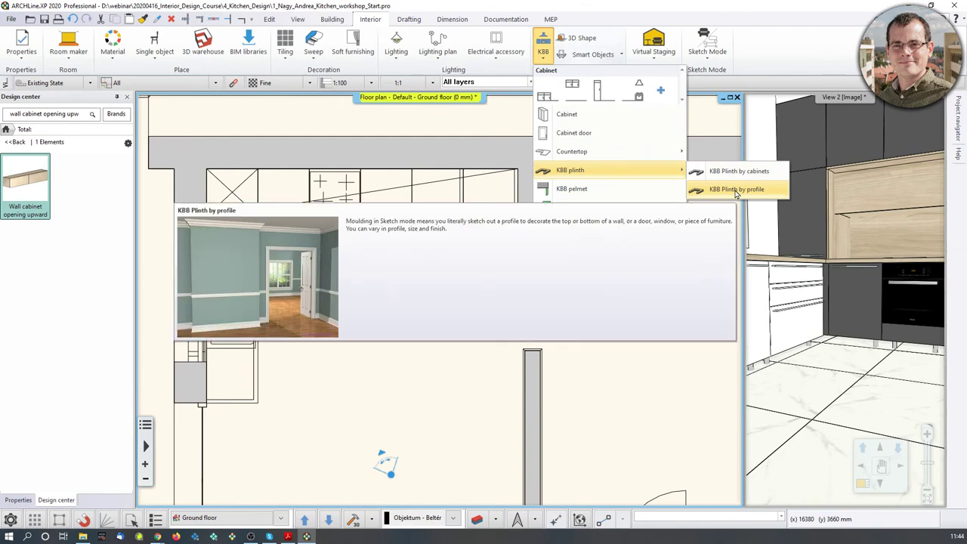
pyautogui.click(735, 191)
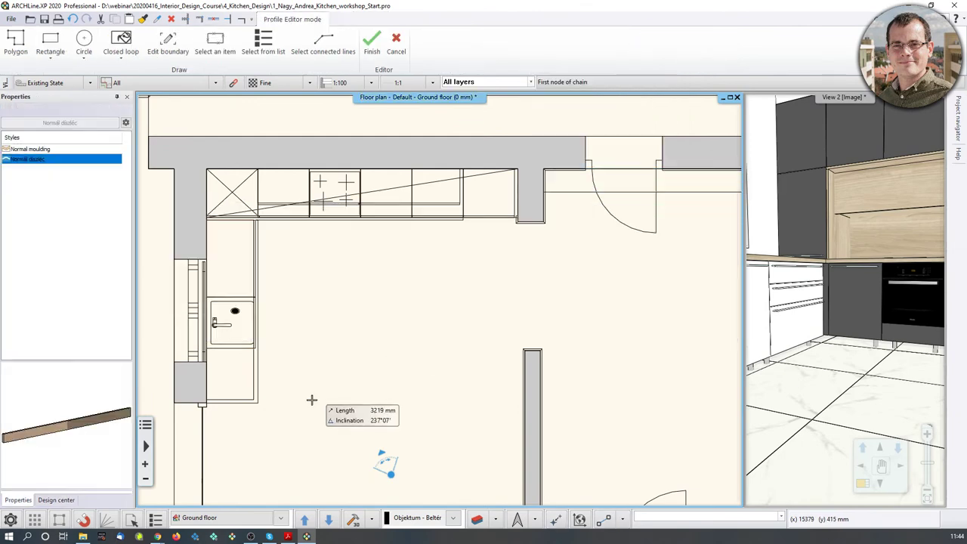
pyautogui.scroll(2, 265, 389)
pyautogui.scroll(3, 270, 383)
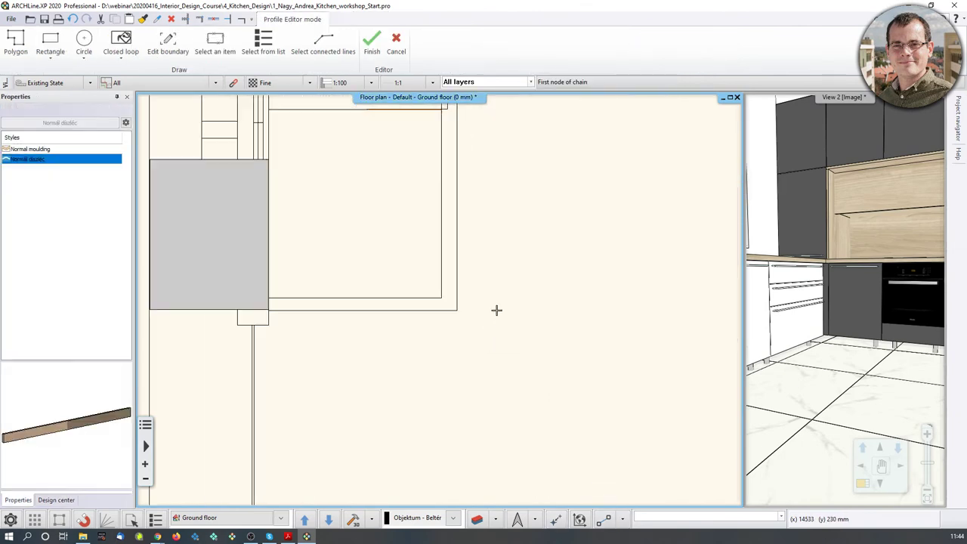
pyautogui.click(441, 298)
# - Draw the plinth path along the sink-side cabinet fronts, about 2130 mm, to the front line of the back cabinet run
pyautogui.moveTo(454, 136); pyautogui.dragTo(424, 505, button='middle')
pyautogui.moveTo(427, 272); pyautogui.dragTo(419, 470, button='middle')
pyautogui.scroll(3, 416, 274)
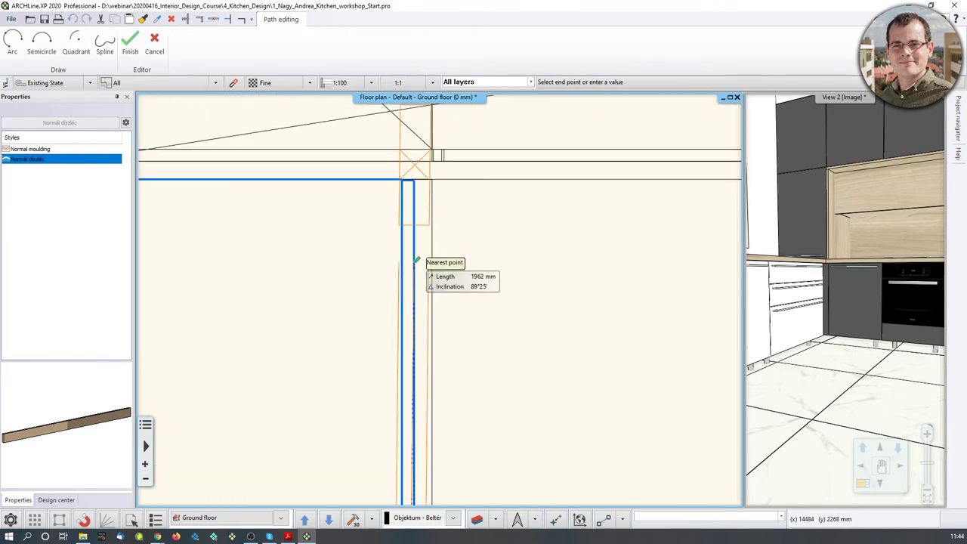
pyautogui.moveTo(413, 254); pyautogui.dragTo(404, 291, button='middle')
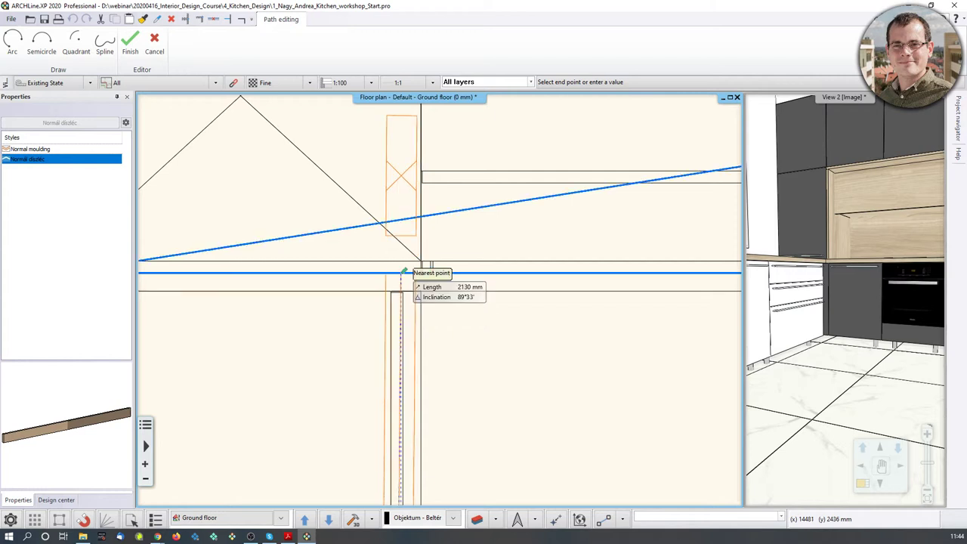
pyautogui.scroll(2, 405, 326)
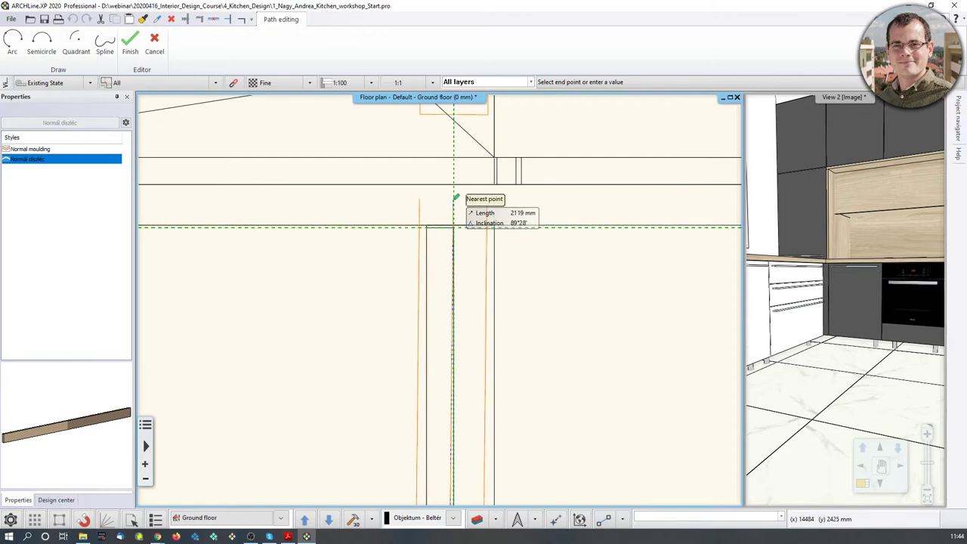
pyautogui.click(453, 184)
# - Continue the plinth path horizontally 3049 mm along the back cabinet fronts to the wall strip beside the tall cabinet, and finish the path
pyautogui.scroll(-2, 522, 209)
pyautogui.moveTo(666, 253); pyautogui.dragTo(290, 262, button='middle')
pyautogui.scroll(-4, 289, 262)
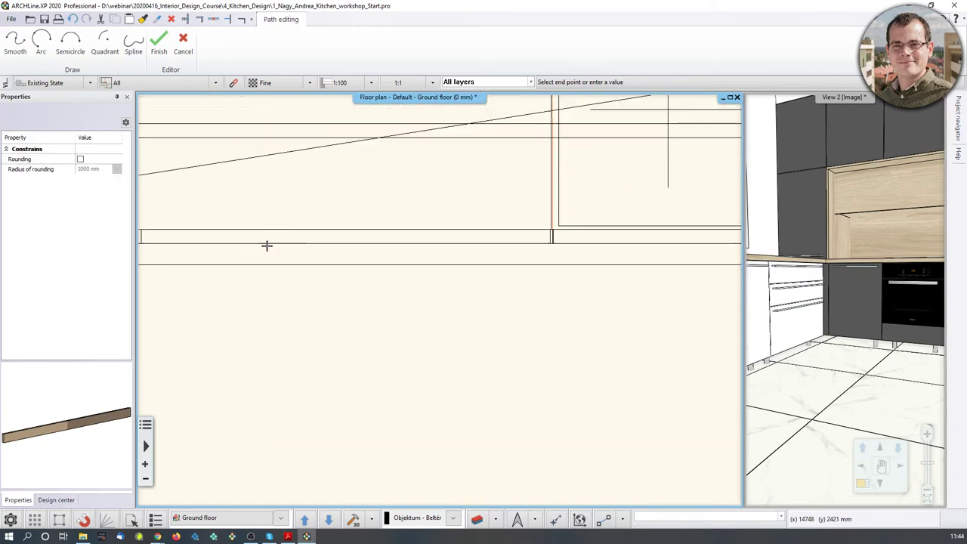
pyautogui.moveTo(547, 257); pyautogui.dragTo(464, 269, button='middle')
pyautogui.scroll(-1, 452, 274)
pyautogui.scroll(-1, 447, 276)
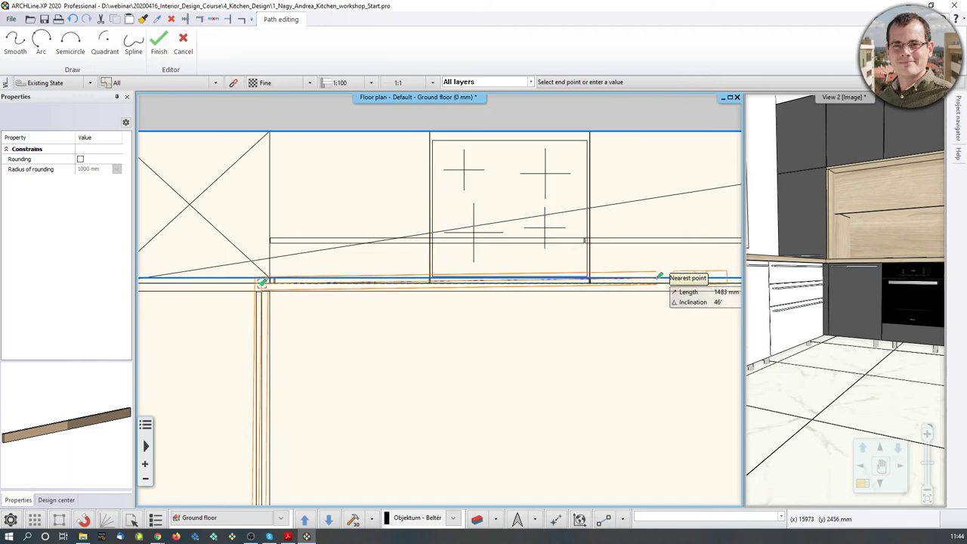
pyautogui.moveTo(615, 274); pyautogui.dragTo(383, 287, button='middle')
pyautogui.scroll(4, 570, 279)
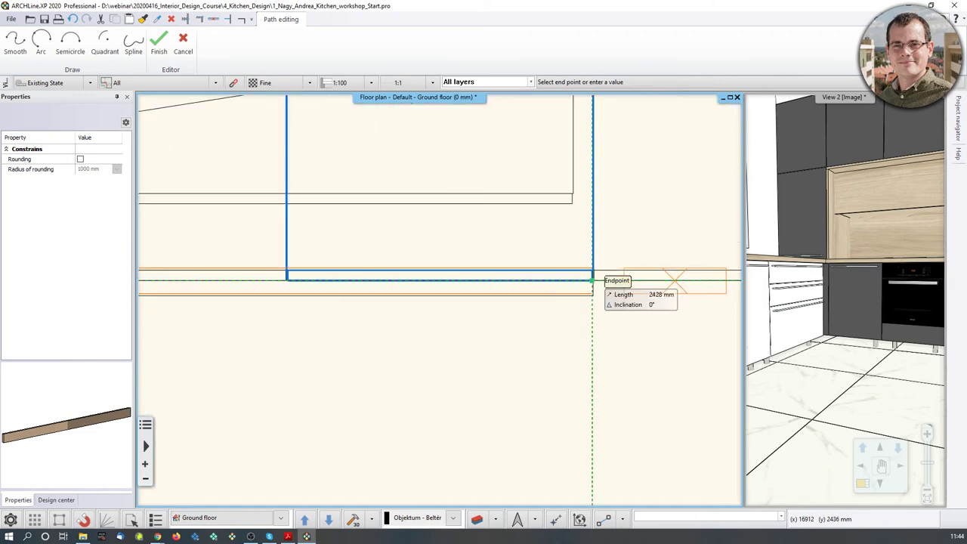
pyautogui.moveTo(696, 280); pyautogui.dragTo(363, 291, button='middle')
pyautogui.scroll(-1, 362, 291)
pyautogui.moveTo(516, 292); pyautogui.dragTo(458, 309, button='middle')
pyautogui.scroll(4, 459, 309)
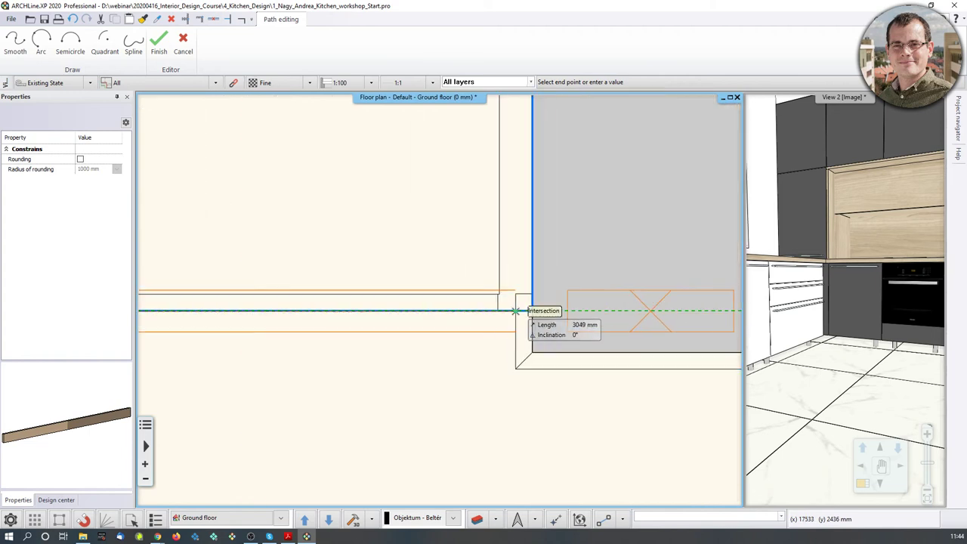
pyautogui.click(515, 311)
pyautogui.press('Return')
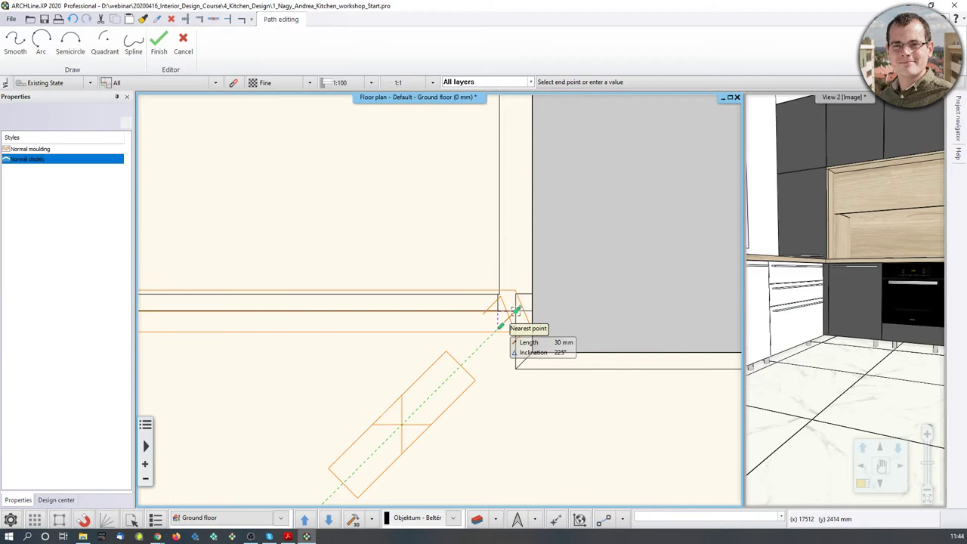
# - Open the new plinth's moulding settings from the 3D view and set its profile width to 20 mm and height to 100 mm
pyautogui.scroll(2, 815, 357)
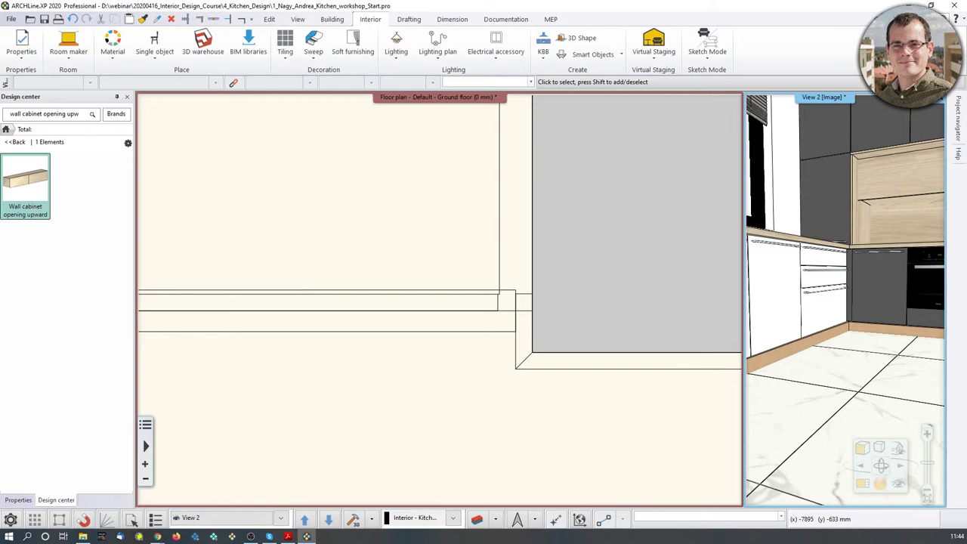
pyautogui.click(827, 341)
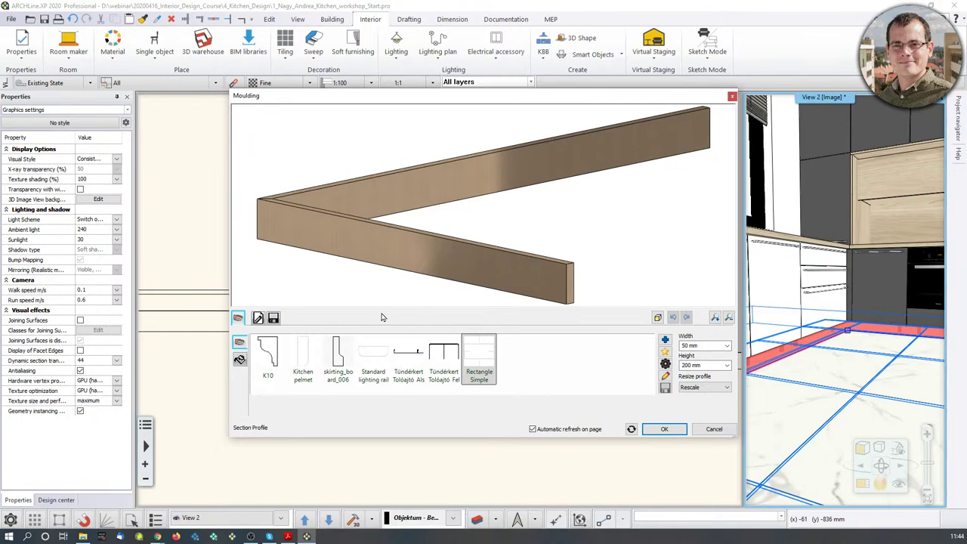
pyautogui.moveTo(523, 205); pyautogui.dragTo(516, 215)
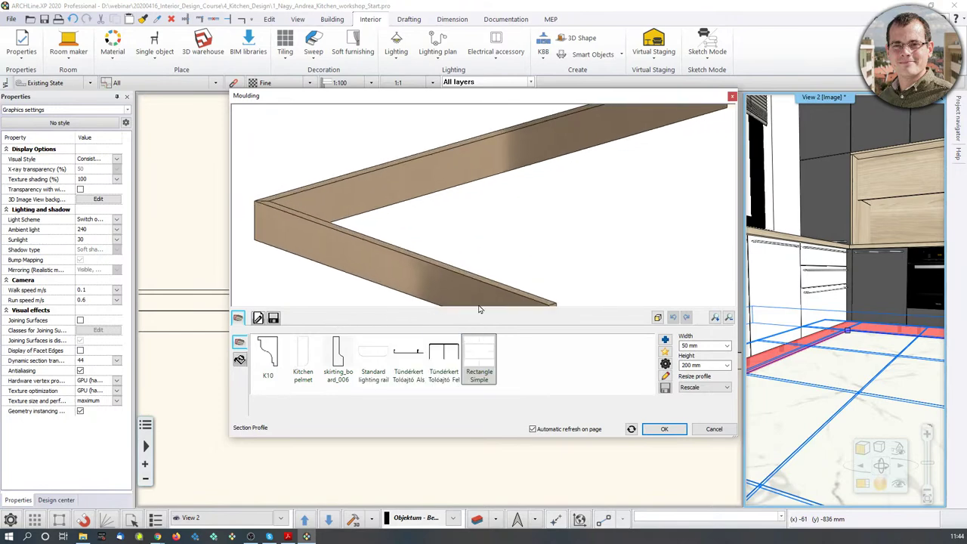
pyautogui.click(692, 345)
pyautogui.write('20')
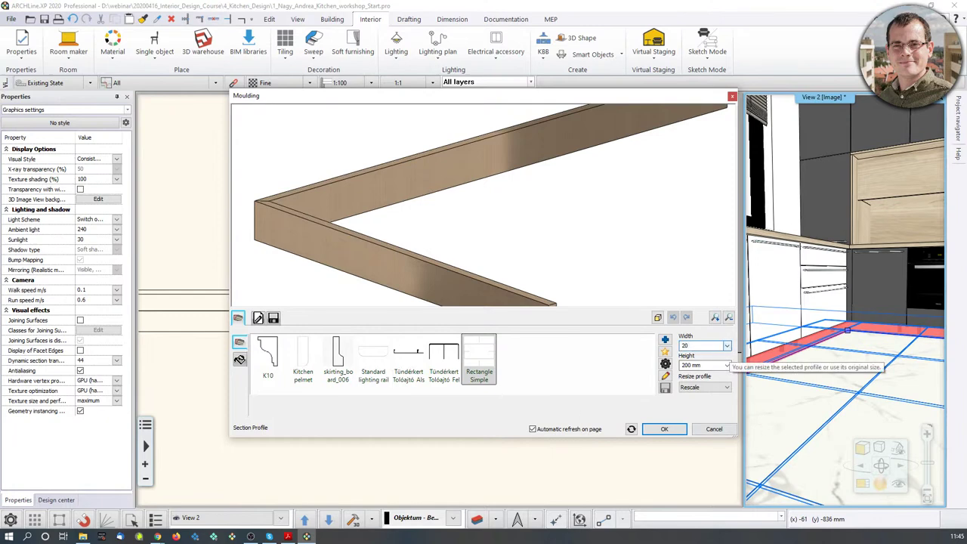
pyautogui.press('Return')
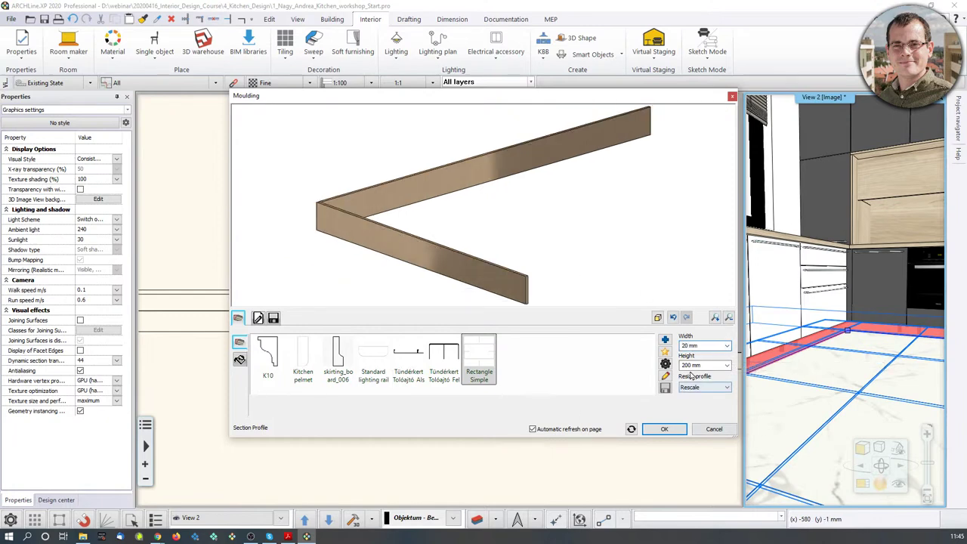
pyautogui.press('Tab')
pyautogui.write('10')
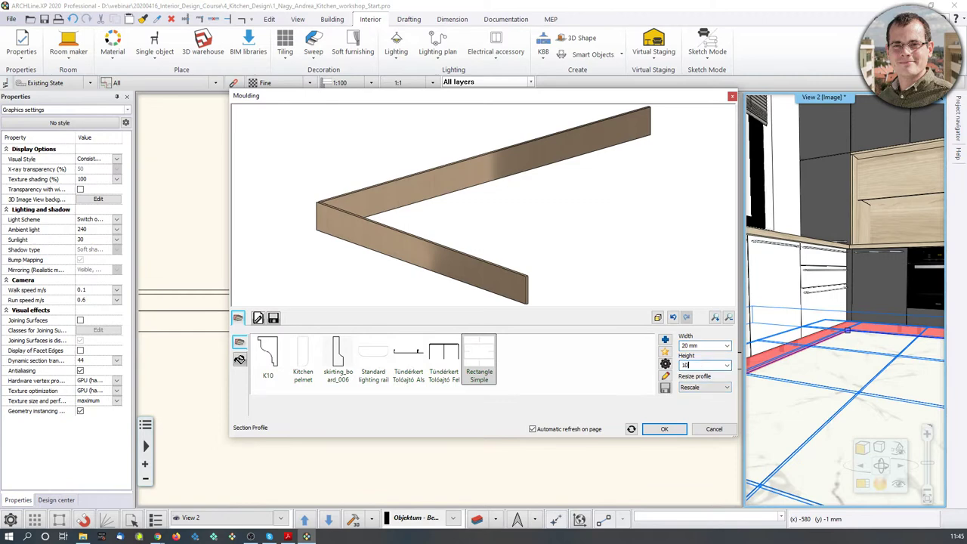
pyautogui.press('Tab')
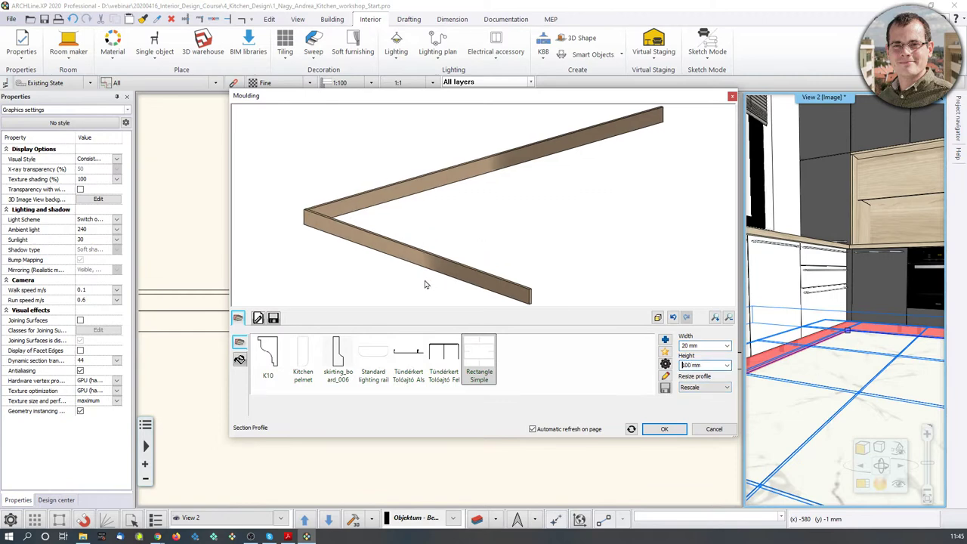
# - Assign the White material to the plinth and check its general settings
pyautogui.click(239, 360)
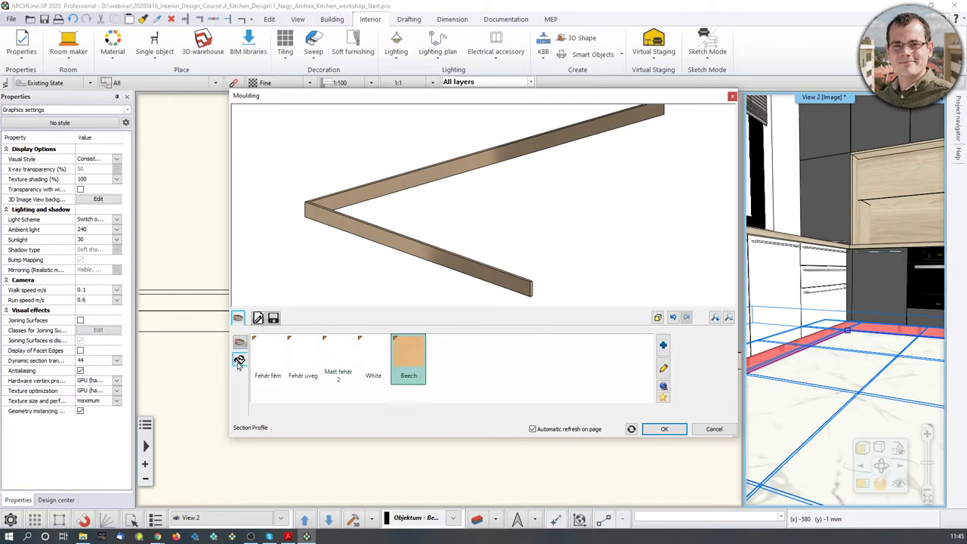
pyautogui.click(386, 370)
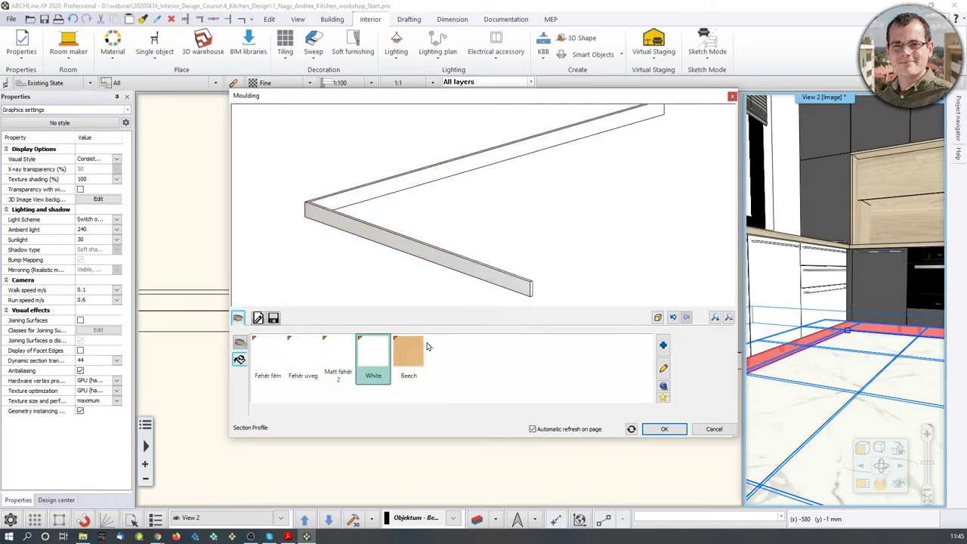
pyautogui.click(258, 318)
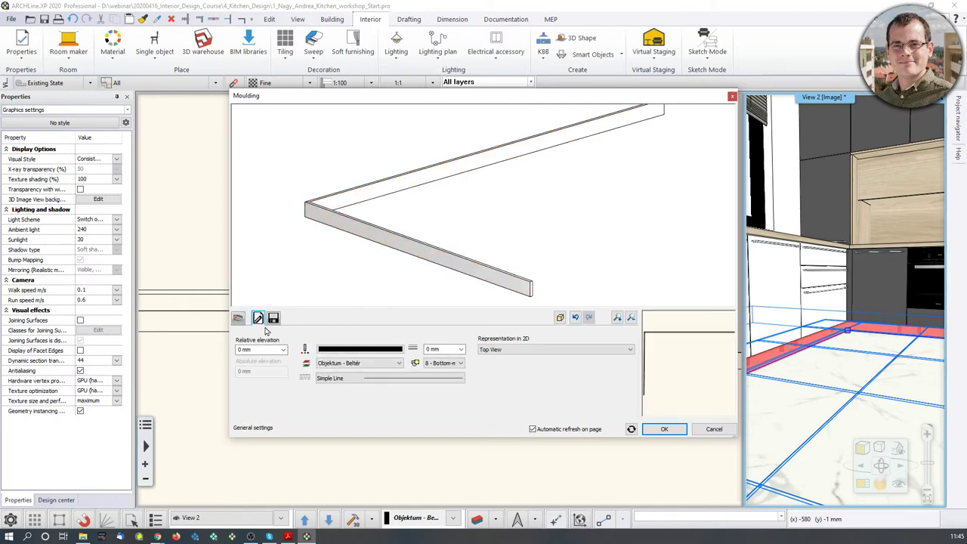
pyautogui.click(239, 319)
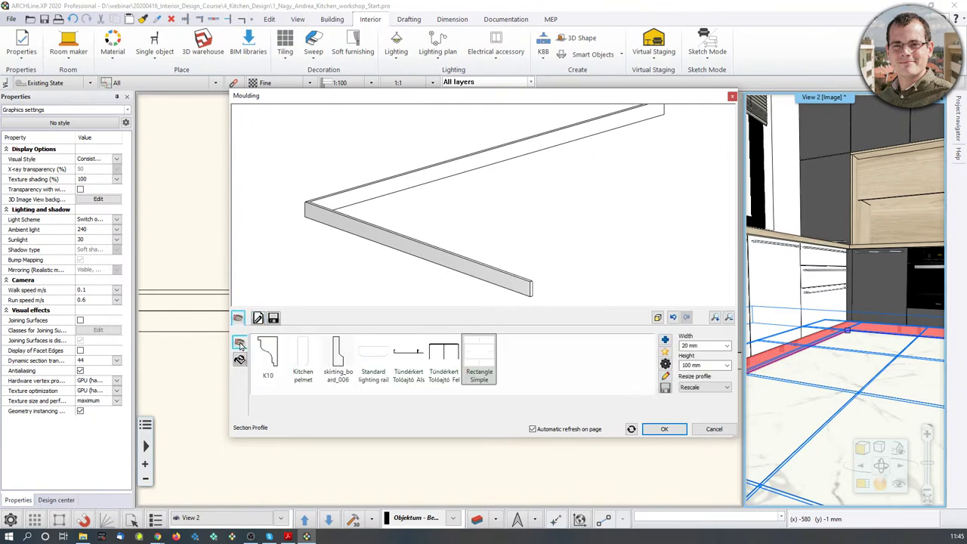
# - Edit the Rectangle Simple profile, moving its reference point to the lower-right corner, and accept the plinth's moulding settings
pyautogui.click(665, 364)
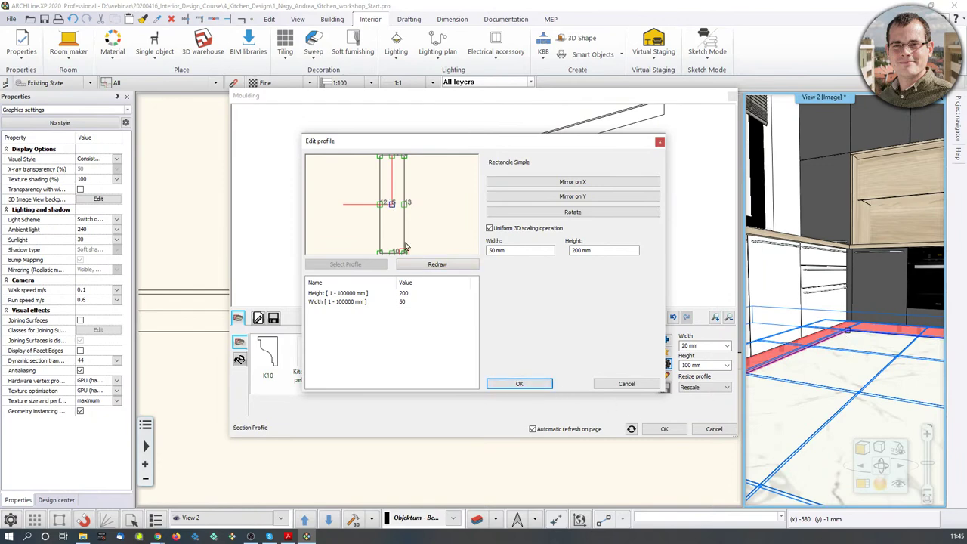
pyautogui.click(520, 384)
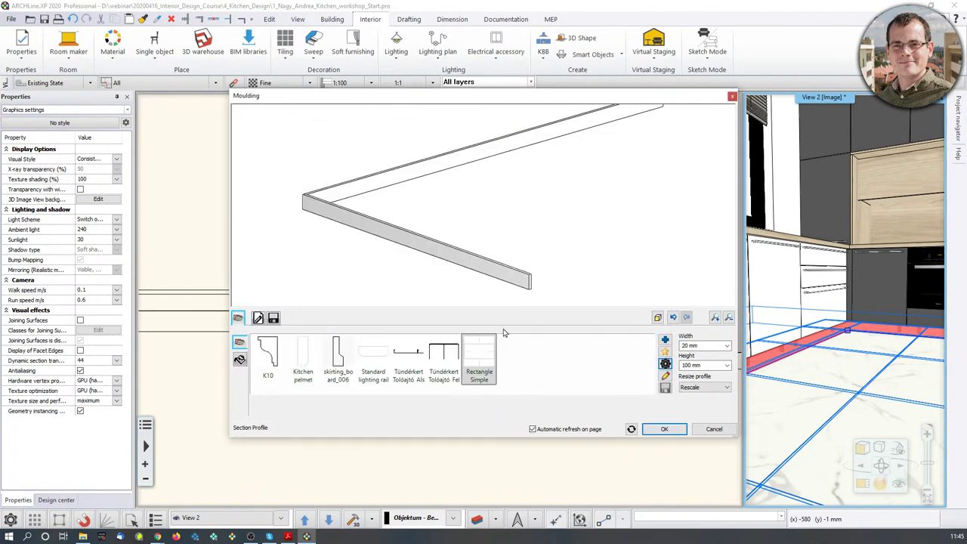
pyautogui.click(663, 429)
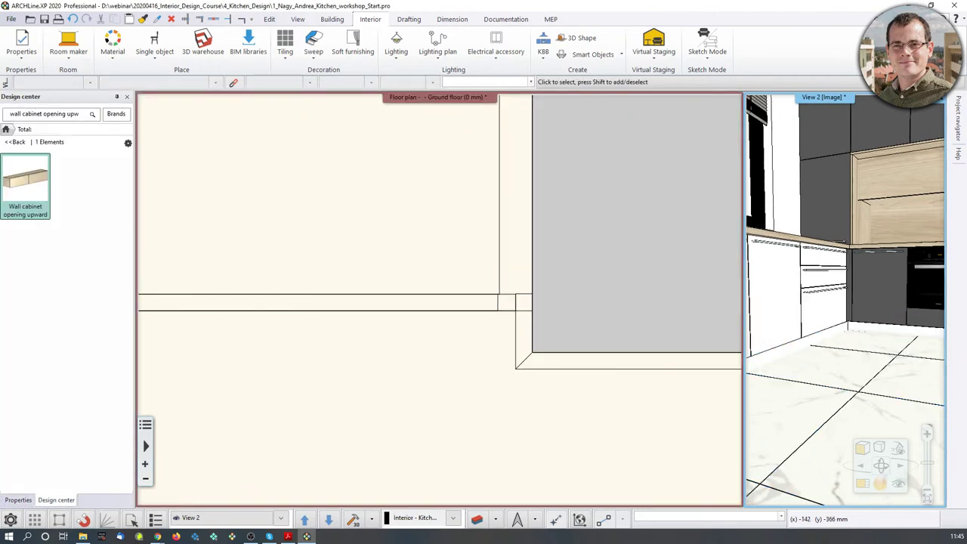
# - Offset the plinth's edge along the sink-side base cabinets inward, beneath the cabinet fronts
pyautogui.scroll(3, 822, 332)
pyautogui.scroll(-4, 833, 348)
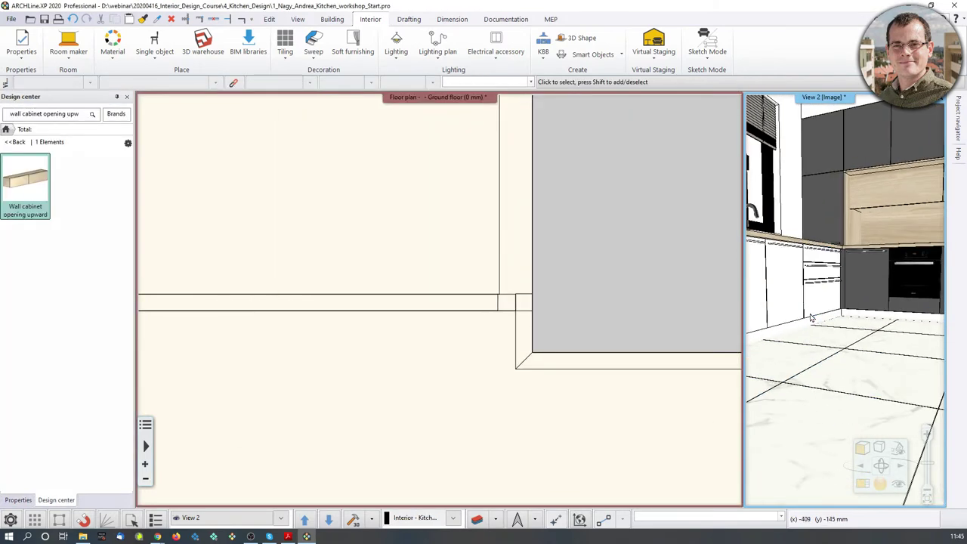
pyautogui.click(862, 485)
pyautogui.moveTo(572, 318); pyautogui.dragTo(499, 361, button='middle')
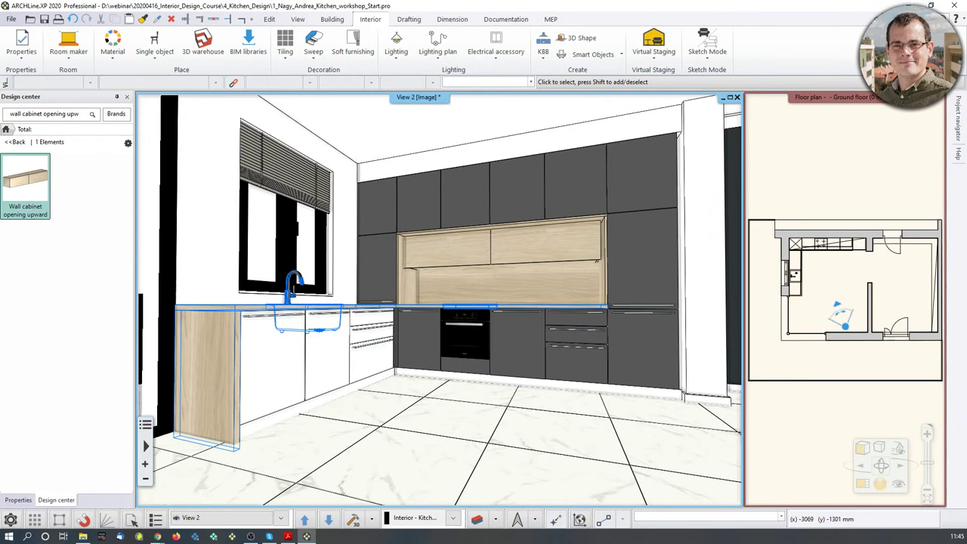
pyautogui.moveTo(360, 398); pyautogui.dragTo(376, 401, button='middle')
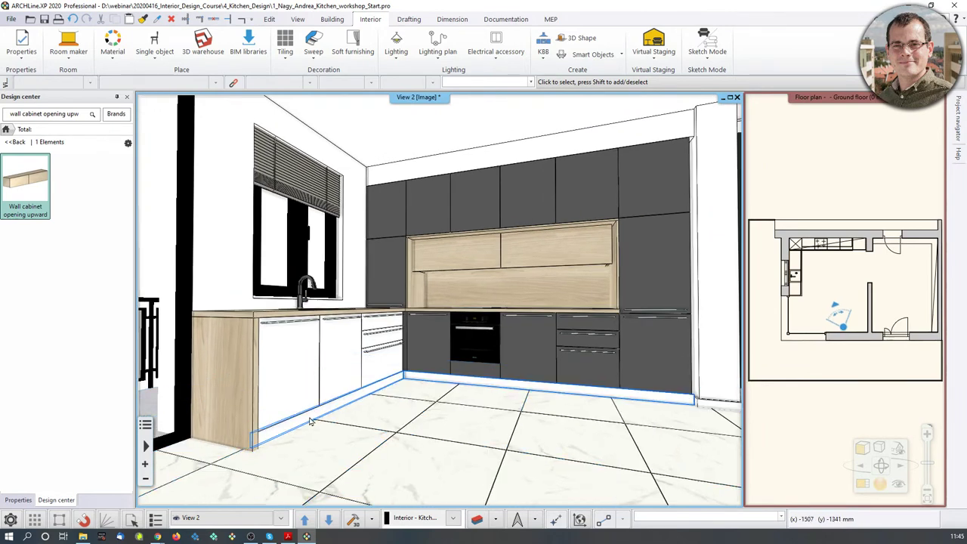
pyautogui.click(889, 321)
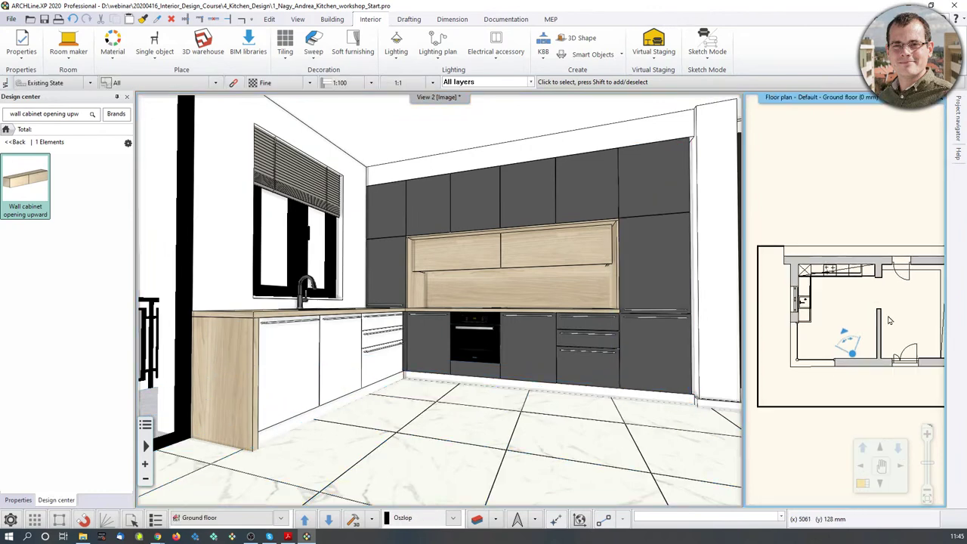
pyautogui.scroll(5, 889, 321)
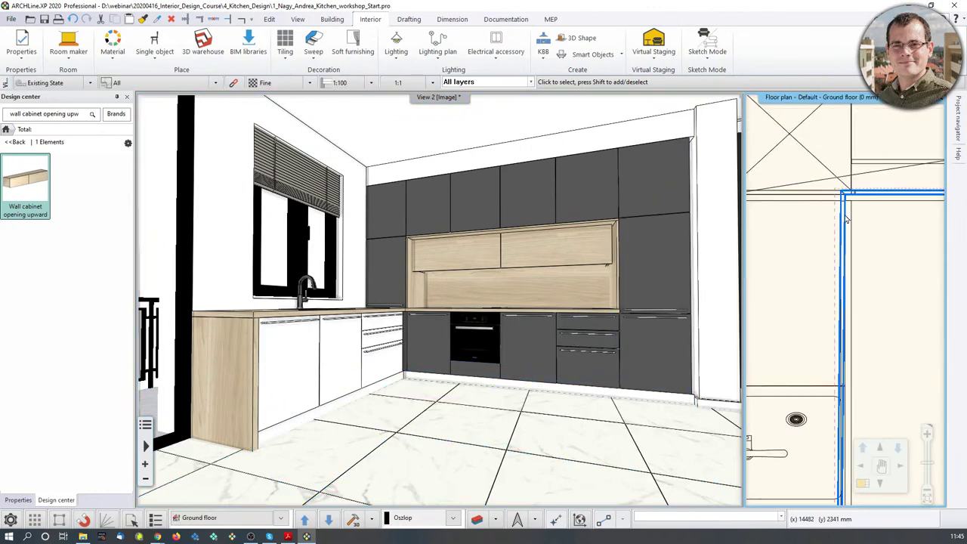
pyautogui.click(846, 219)
pyautogui.scroll(-5, 845, 315)
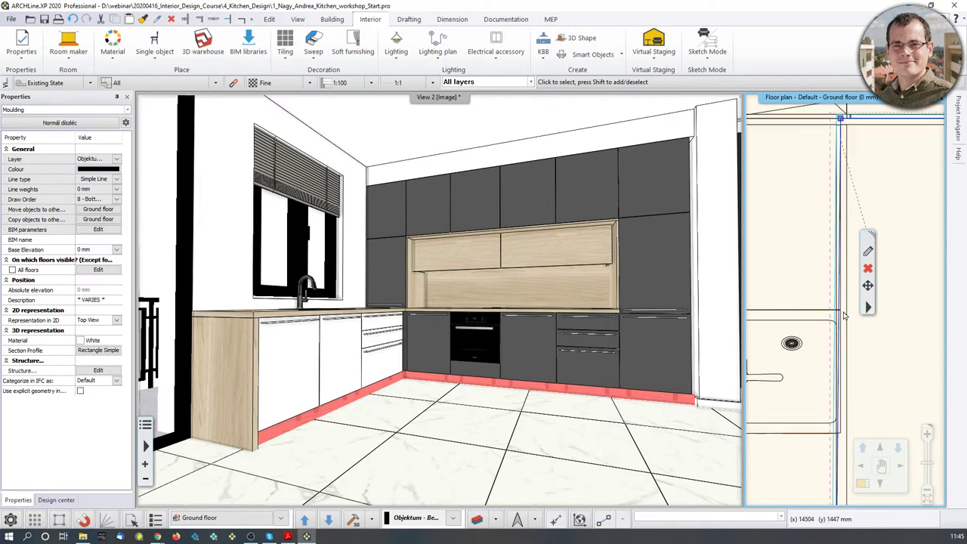
pyautogui.moveTo(841, 325)
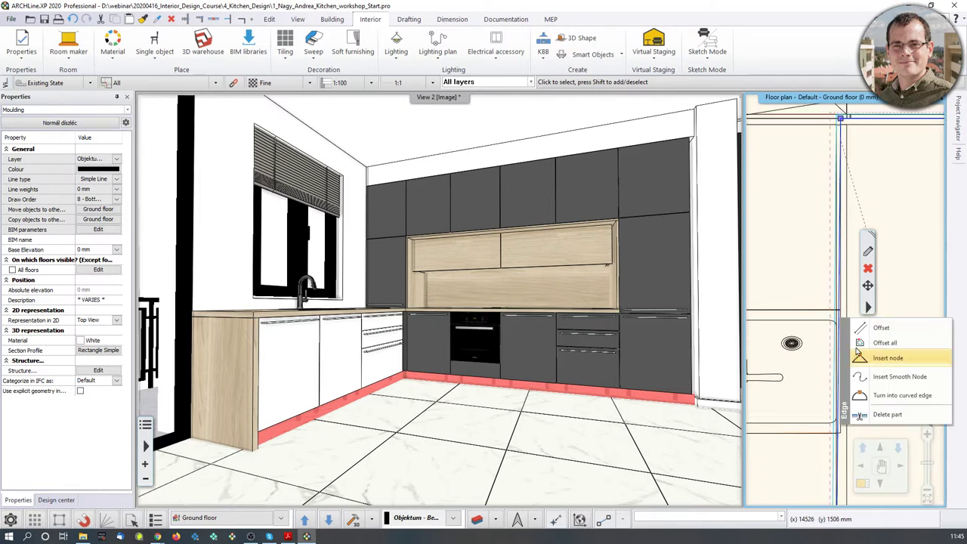
pyautogui.click(865, 330)
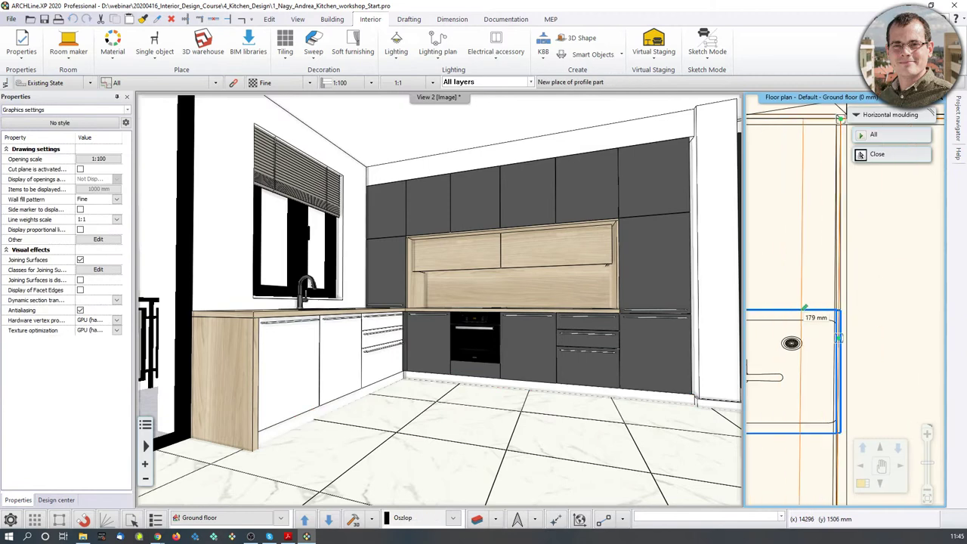
pyautogui.click(804, 316)
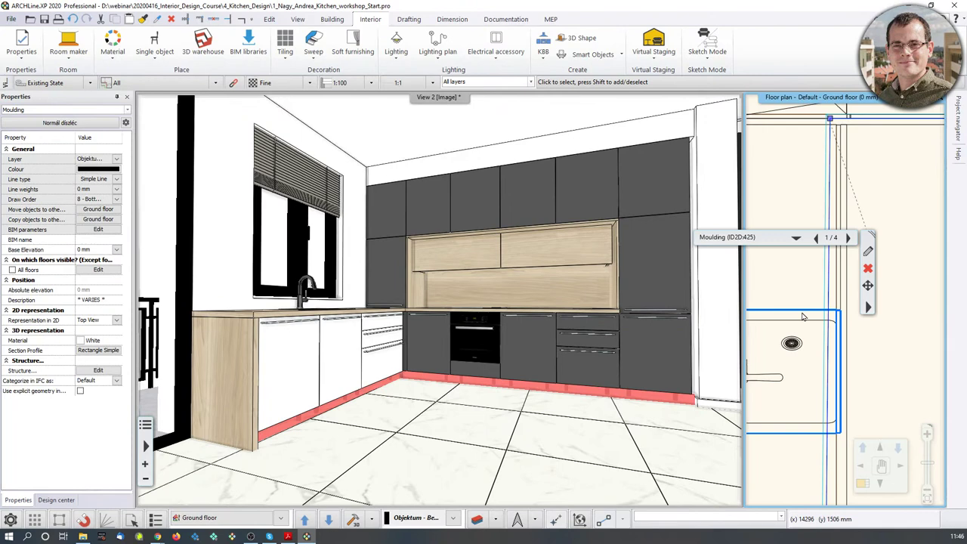
# - Offset the plinth's edge along the back-wall base cabinets inward by 50 mm
pyautogui.moveTo(884, 284); pyautogui.dragTo(813, 364, button='middle')
pyautogui.moveTo(858, 268); pyautogui.dragTo(799, 353, button='middle')
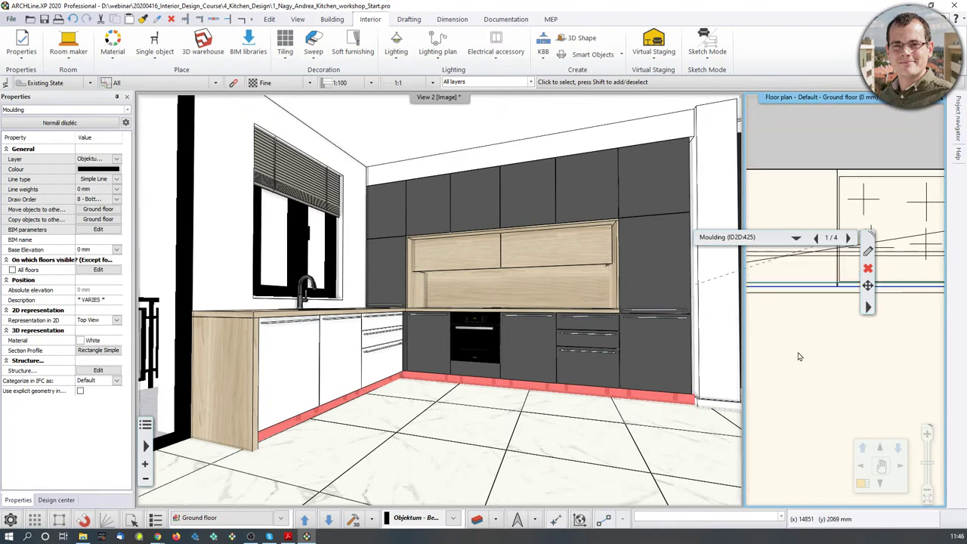
pyautogui.rightClick(822, 287)
pyautogui.click(867, 293)
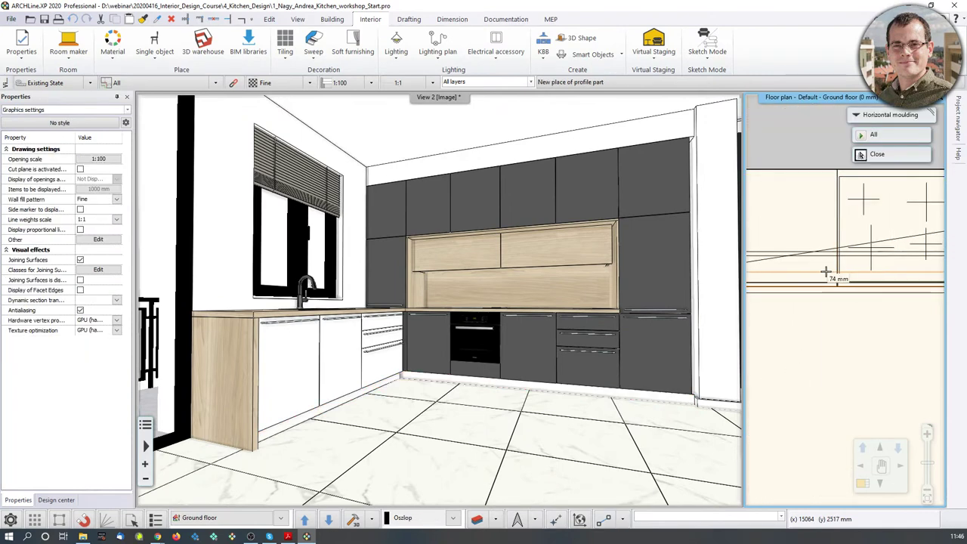
pyautogui.write('5')
pyautogui.write('50')
pyautogui.press('Return')
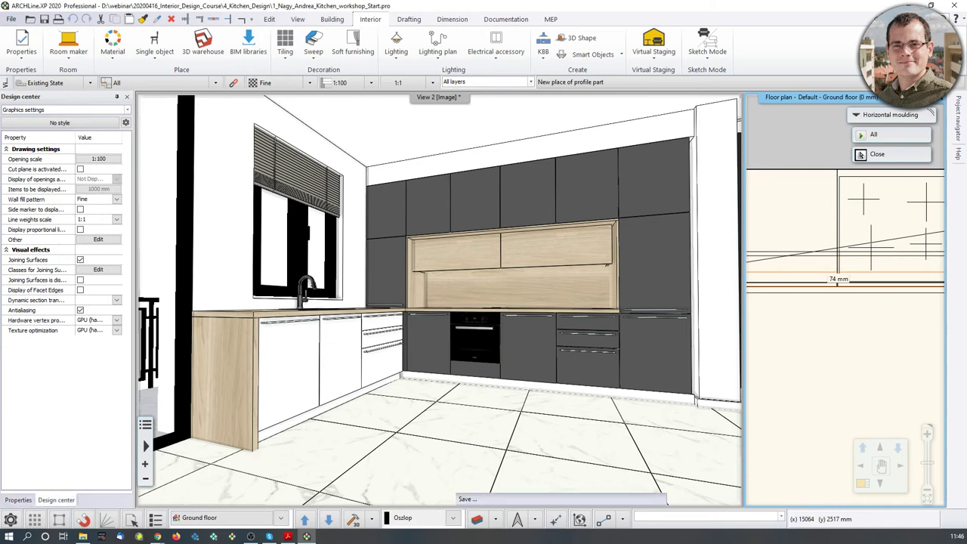
pyautogui.click(860, 154)
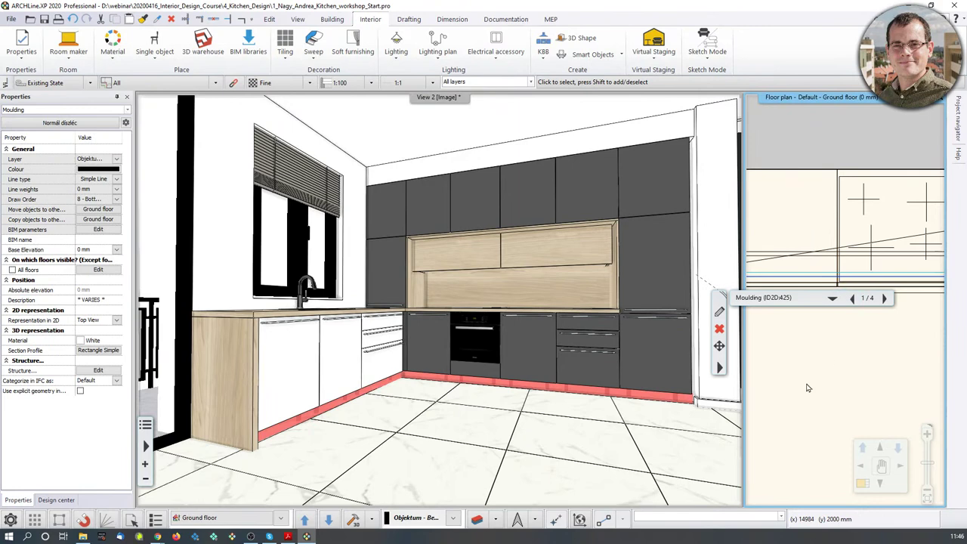
# - Examine the alignment of the plinth's sink-side run in the floor plan, from the corner to its free end
pyautogui.click(869, 483)
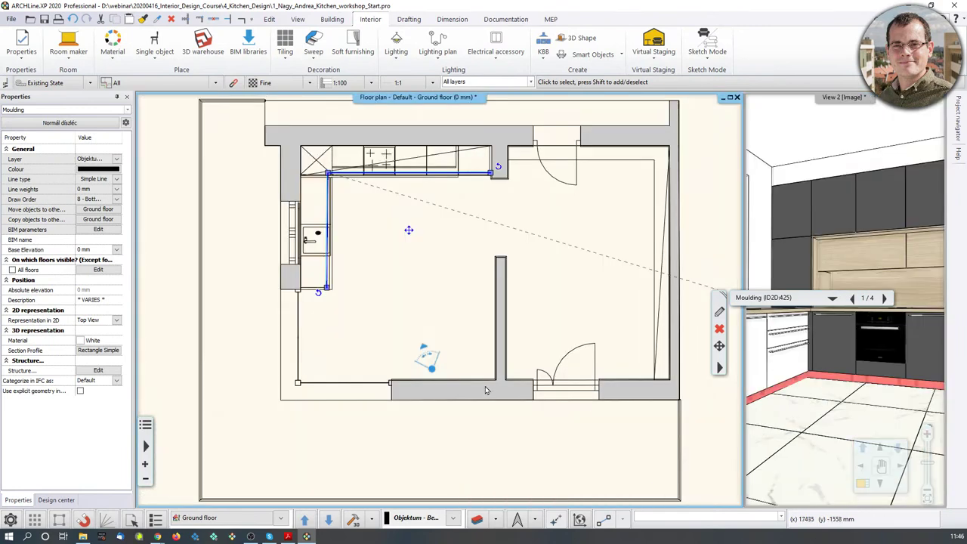
pyautogui.scroll(5, 463, 321)
pyautogui.scroll(2, 462, 321)
pyautogui.moveTo(454, 233); pyautogui.dragTo(465, 366, button='middle')
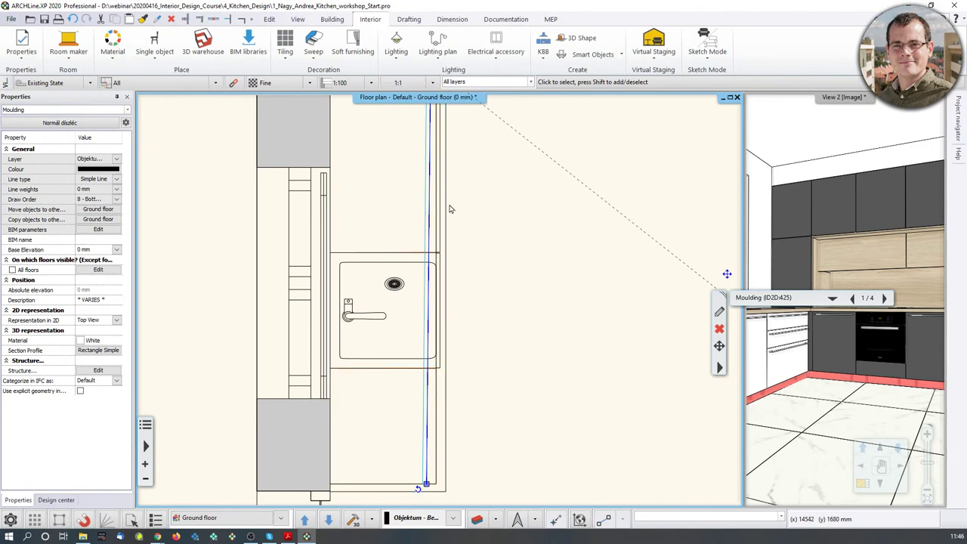
pyautogui.moveTo(430, 241); pyautogui.dragTo(440, 388, button='middle')
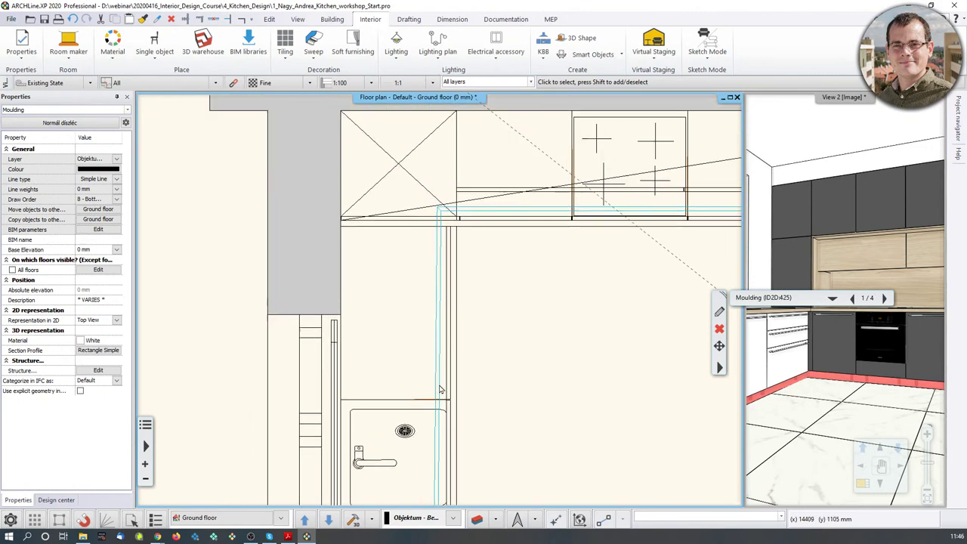
pyautogui.scroll(1, 445, 224)
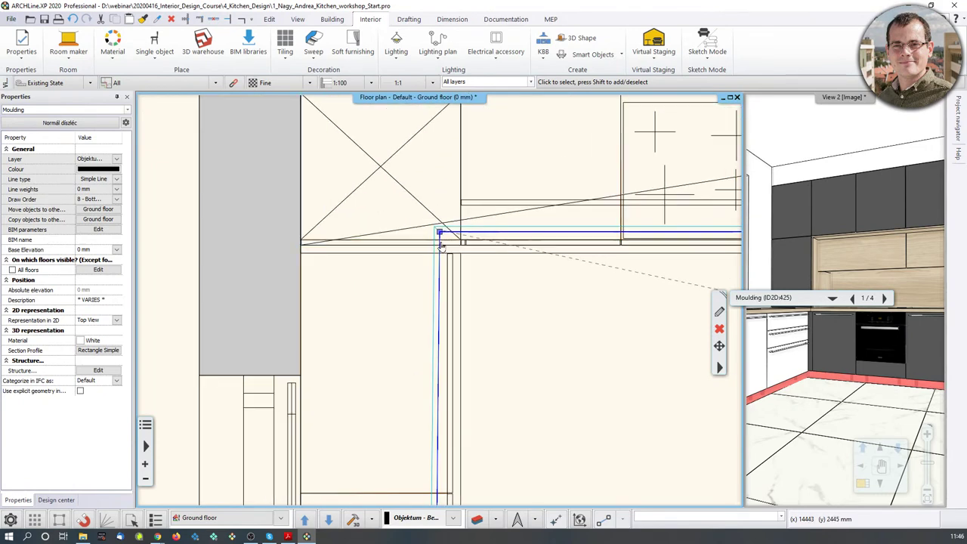
pyautogui.moveTo(461, 484); pyautogui.dragTo(454, 281, button='middle')
pyautogui.scroll(-1, 448, 306)
pyautogui.moveTo(469, 405); pyautogui.dragTo(477, 356, button='middle')
pyautogui.scroll(3, 443, 431)
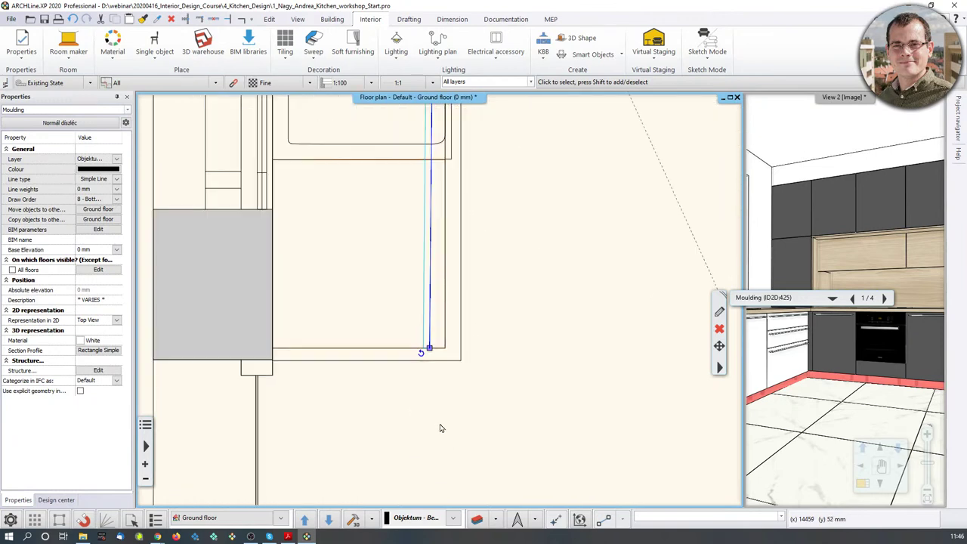
pyautogui.click(428, 349)
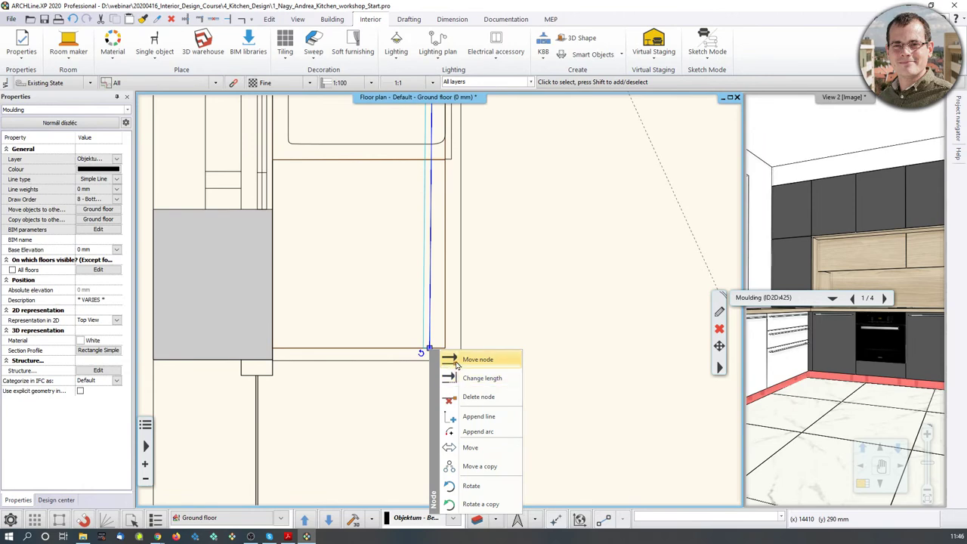
pyautogui.click(456, 366)
pyautogui.scroll(5, 446, 279)
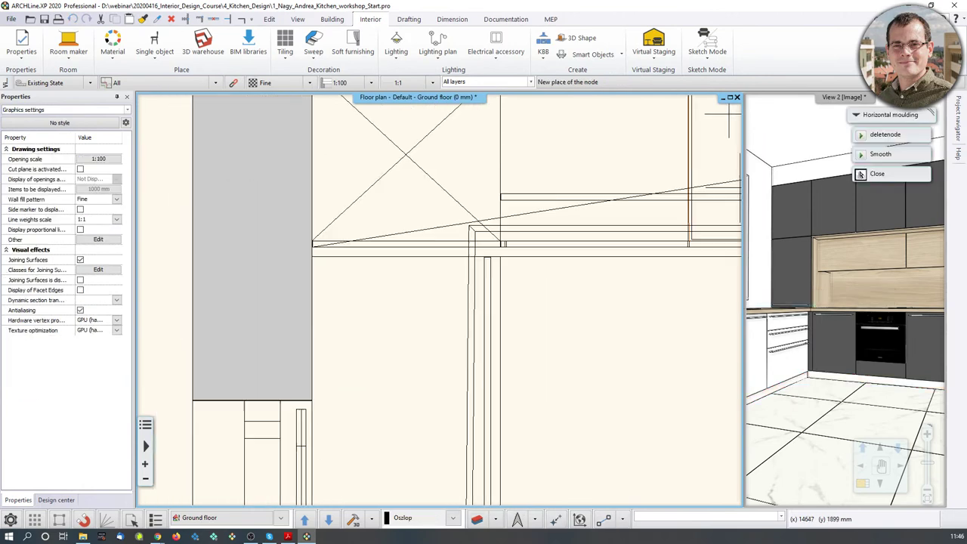
pyautogui.scroll(3, 529, 279)
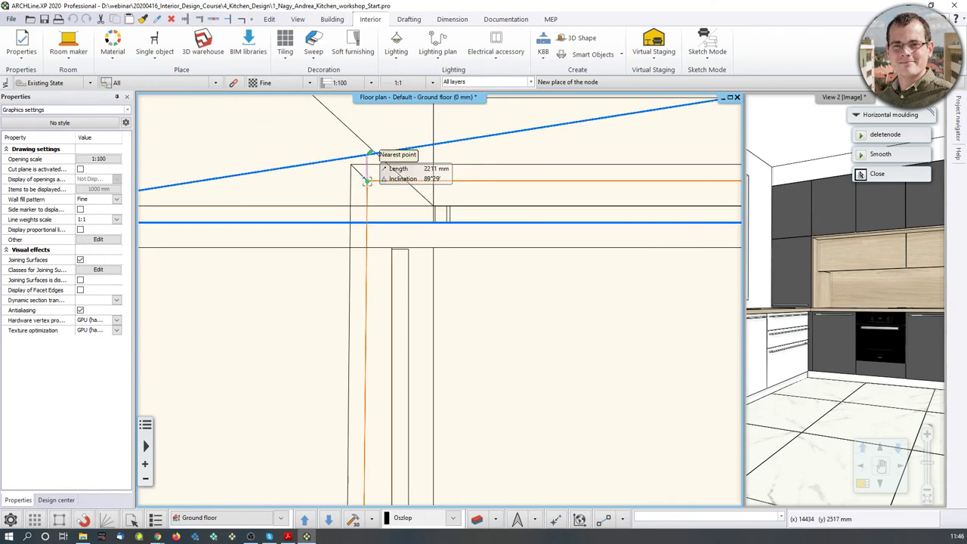
pyautogui.scroll(-4, 433, 303)
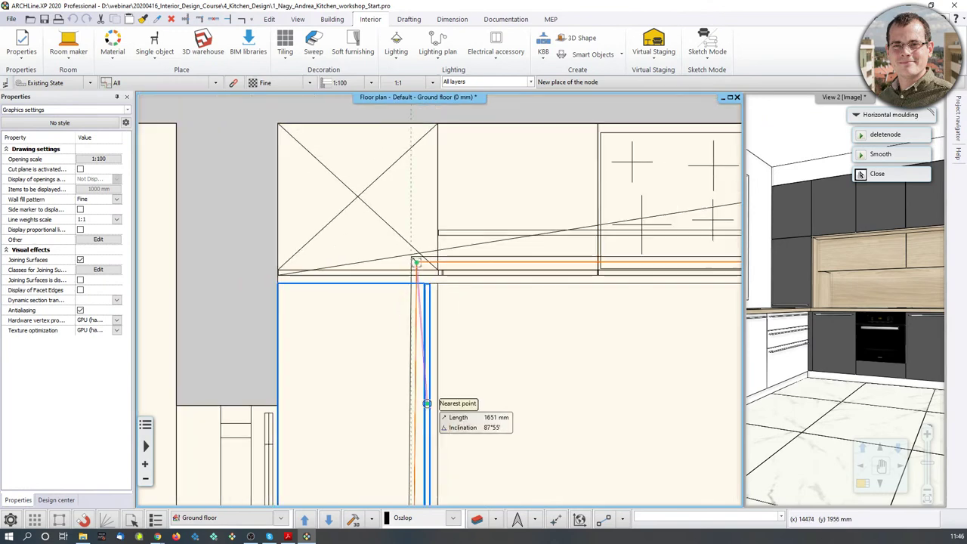
pyautogui.moveTo(474, 439); pyautogui.dragTo(458, 158, button='middle')
pyautogui.click(446, 246)
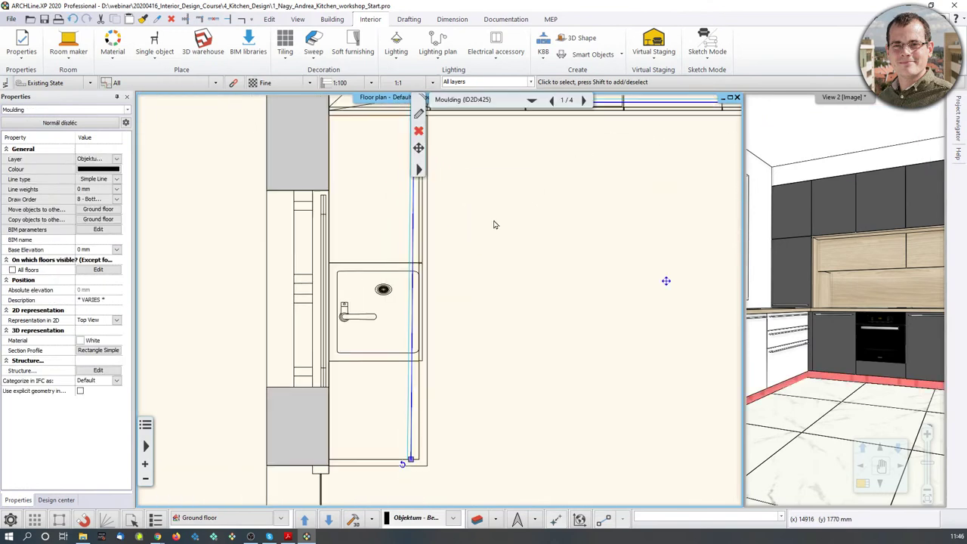
# - Draw a vertical construction line about 2566 mm long from the plinth's inner corner to beyond the free end of the sink-side cabinets
pyautogui.scroll(-2, 517, 342)
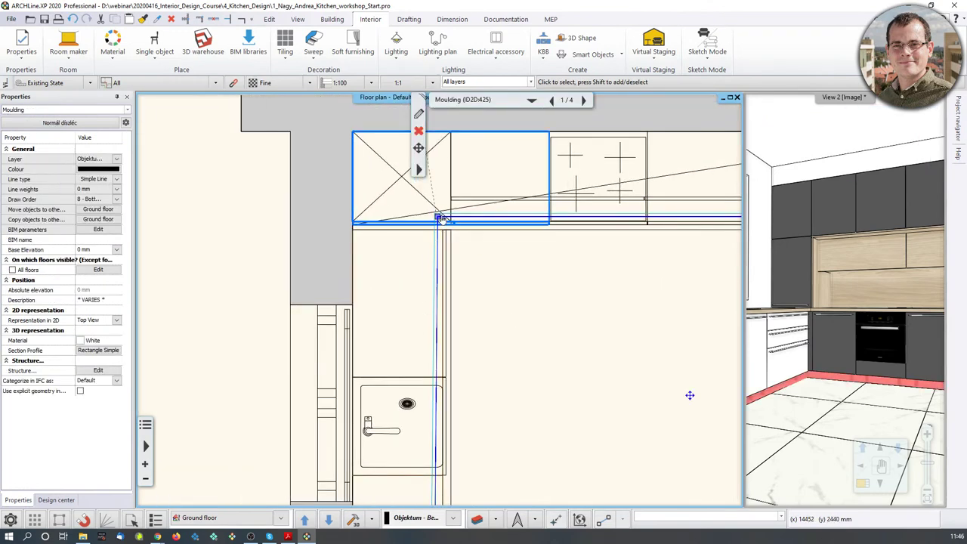
pyautogui.click(409, 20)
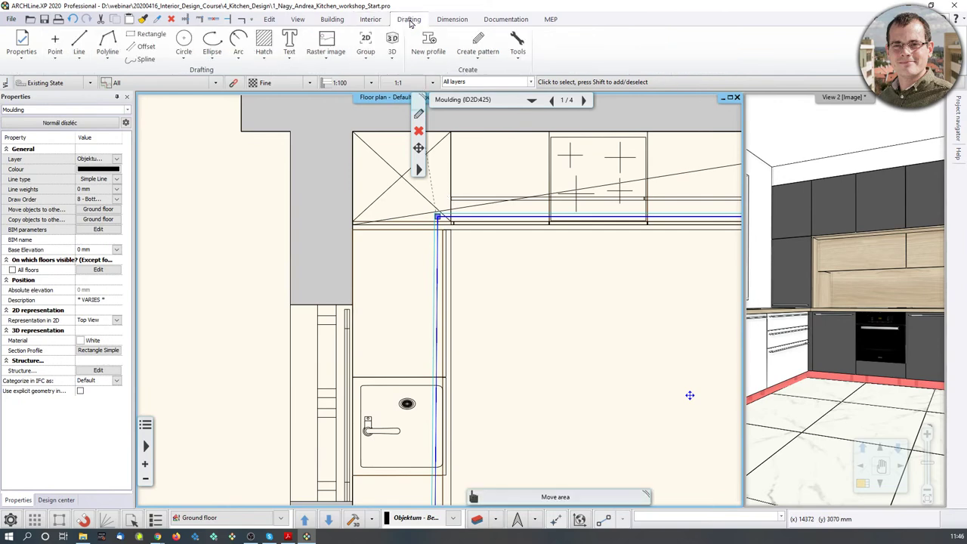
pyautogui.scroll(4, 471, 275)
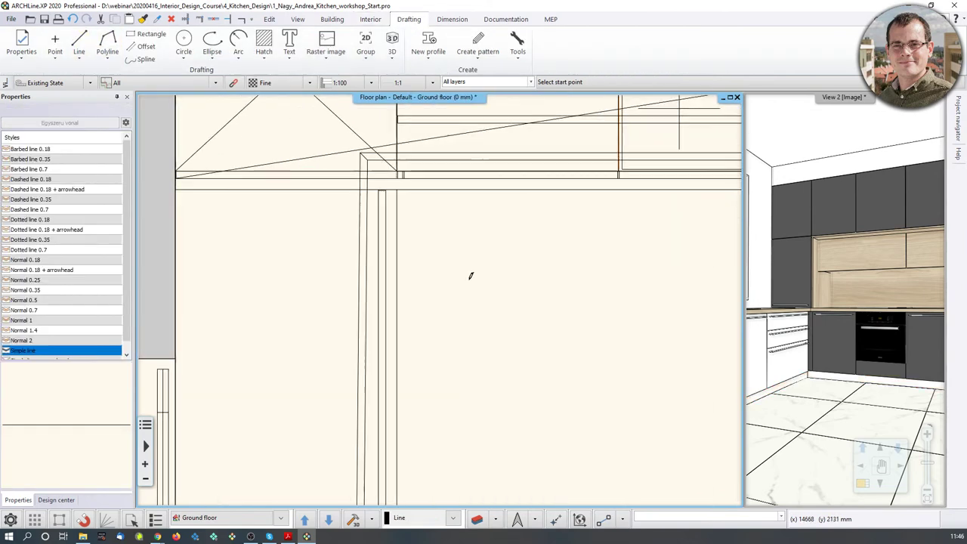
pyautogui.click(373, 188)
pyautogui.scroll(-5, 392, 274)
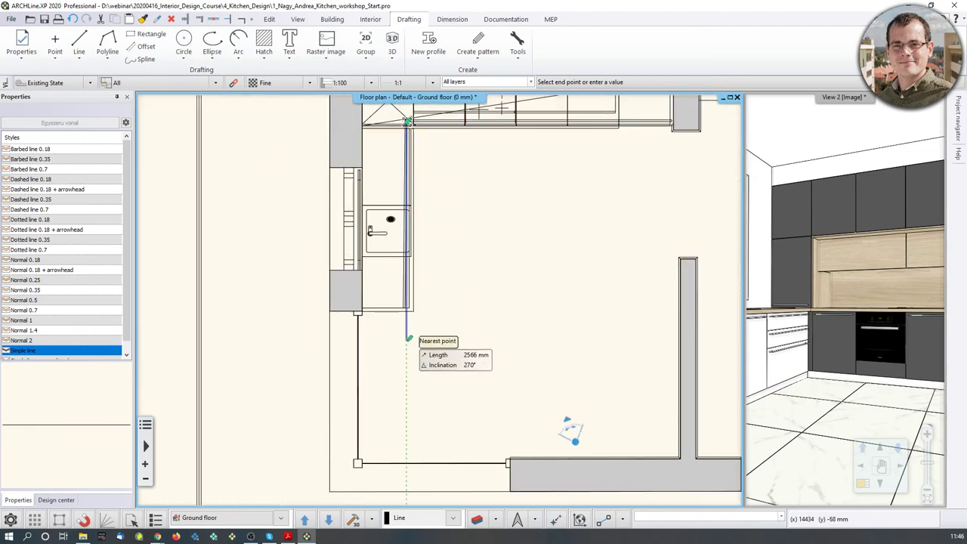
pyautogui.press('l')
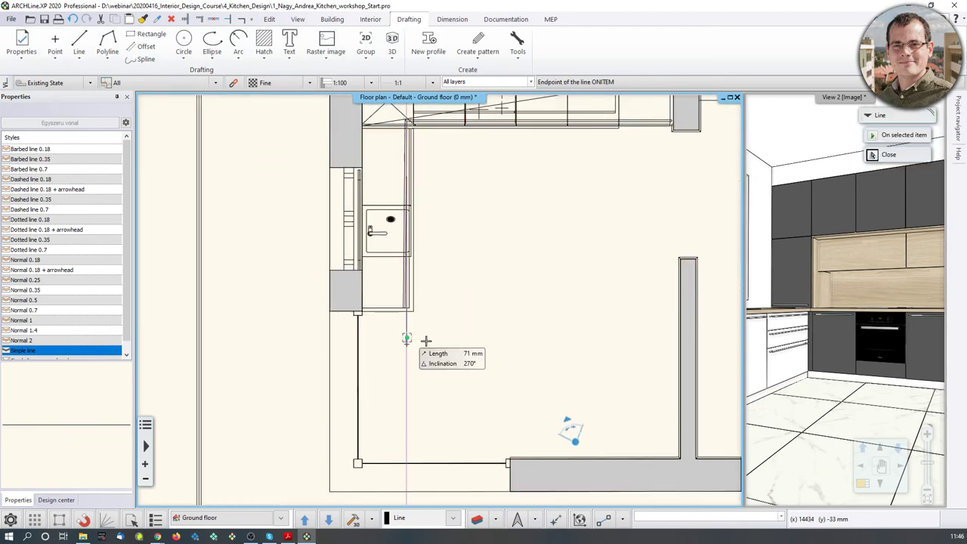
pyautogui.click(417, 326)
pyautogui.scroll(4, 443, 298)
pyautogui.press('Return')
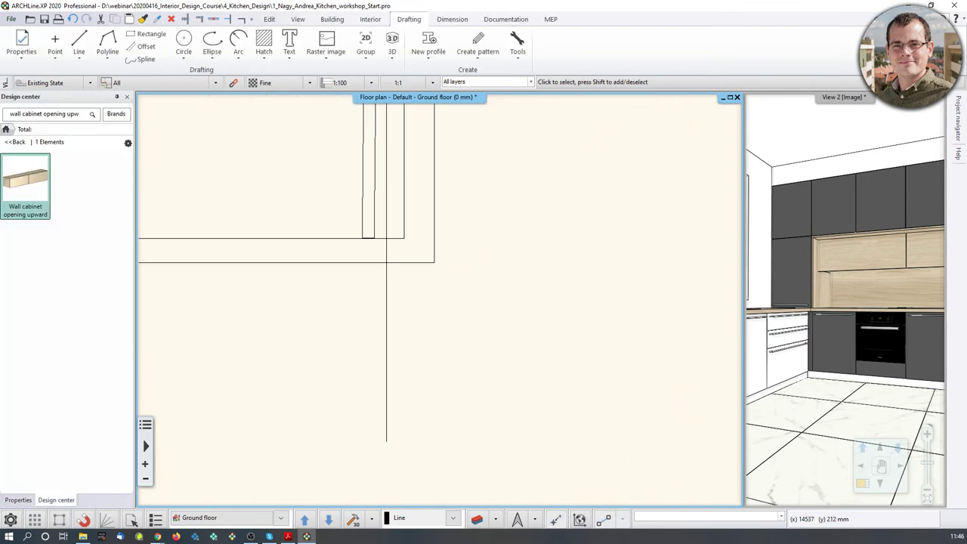
# - Move the plinth's free end node onto the construction line at the end of the sink-side cabinets, and delete the line
pyautogui.click(378, 339)
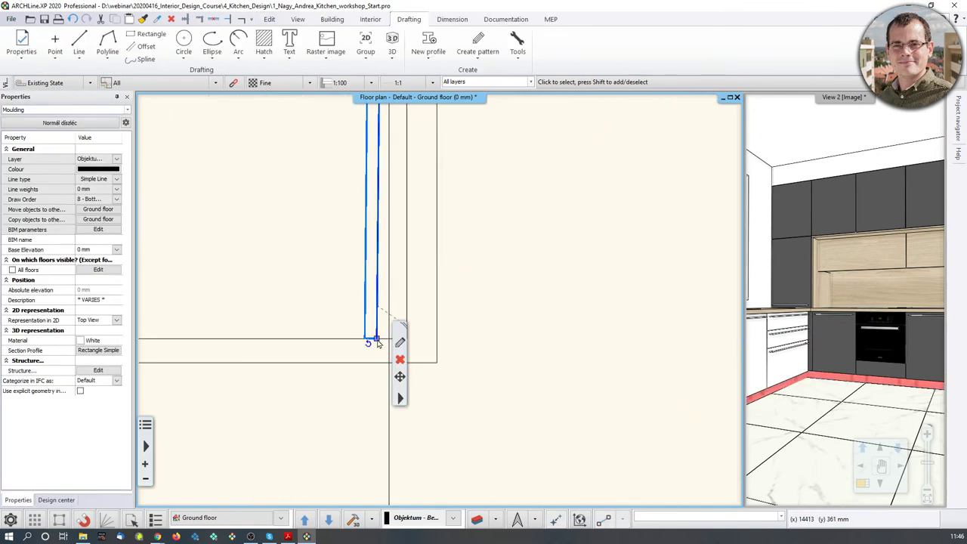
pyautogui.click(377, 340)
pyautogui.click(412, 348)
pyautogui.scroll(2, 403, 325)
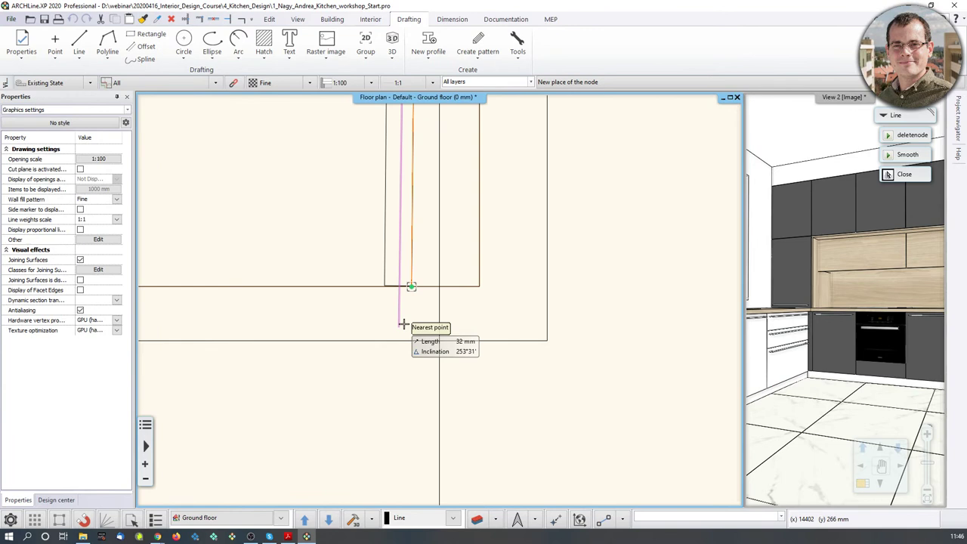
pyautogui.click(440, 287)
pyautogui.scroll(-3, 442, 405)
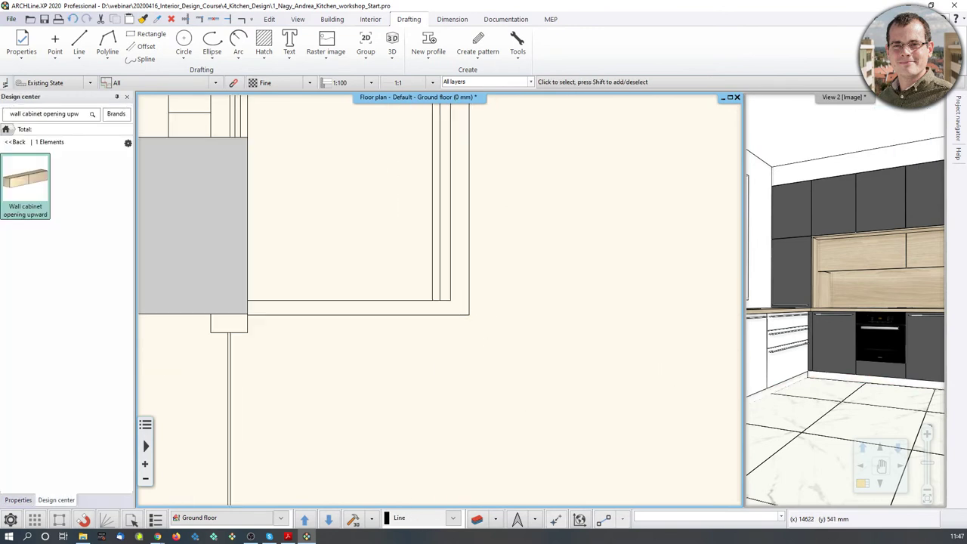
# - Examine the straightened plinth in the floor plan and beneath the base cabinets in the 3D view
pyautogui.moveTo(454, 151); pyautogui.dragTo(424, 442, button='middle')
pyautogui.scroll(-3, 439, 300)
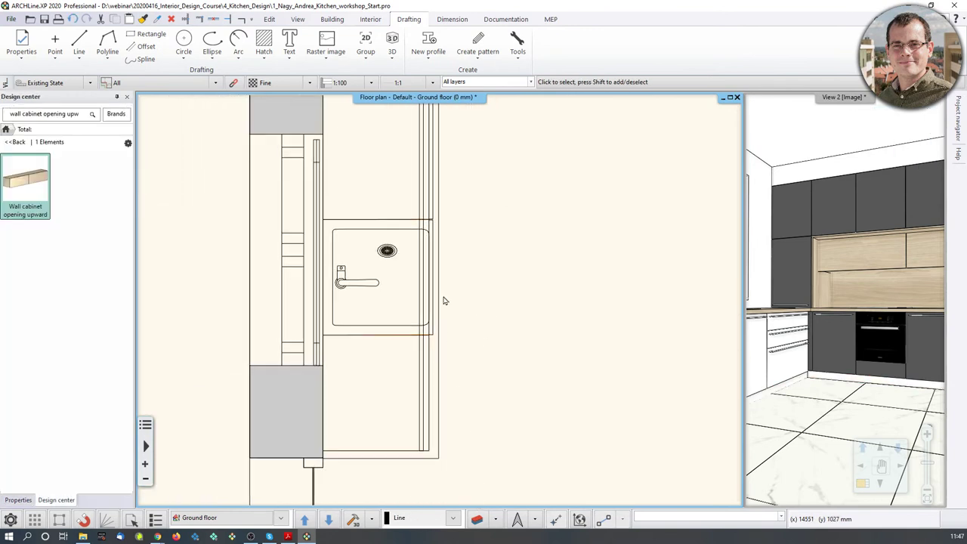
pyautogui.moveTo(424, 171); pyautogui.dragTo(426, 378, button='middle')
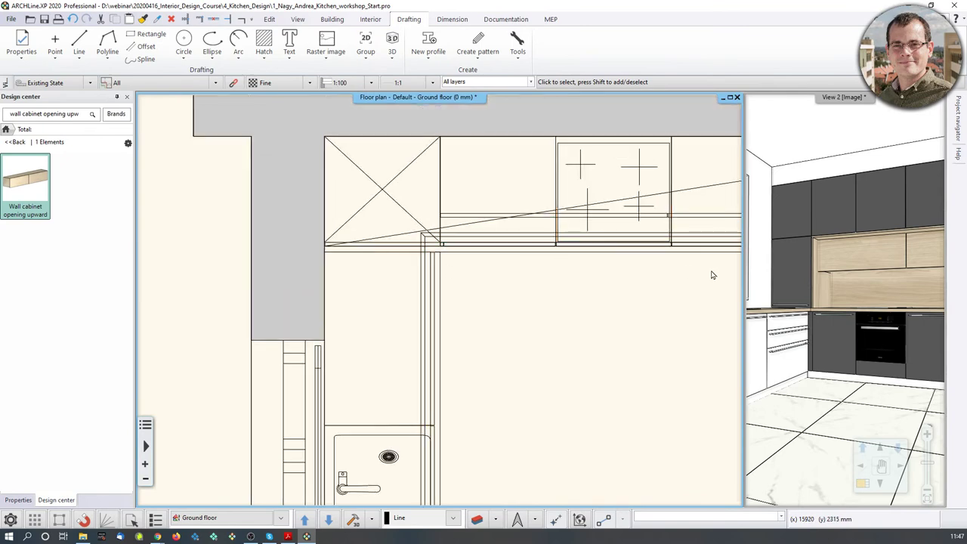
pyautogui.scroll(-1, 534, 308)
pyautogui.scroll(-2, 533, 309)
pyautogui.moveTo(533, 308); pyautogui.dragTo(538, 296, button='middle')
pyautogui.moveTo(836, 353); pyautogui.dragTo(937, 298, button='middle')
pyautogui.moveTo(801, 332); pyautogui.dragTo(793, 335, button='middle')
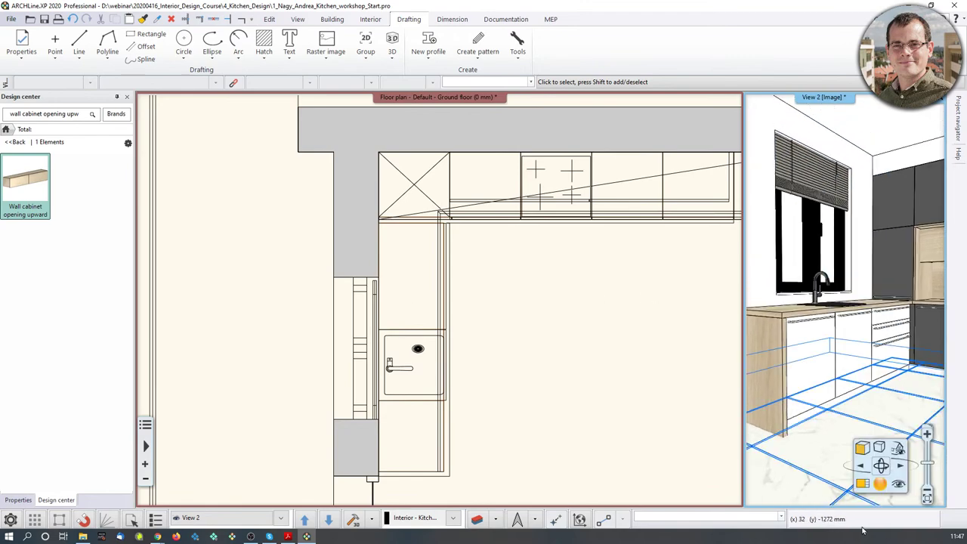
# - Examine the whole kitchen in the enlarged 3D view and review the project's layers in Layer Properties Management
pyautogui.click(862, 483)
pyautogui.moveTo(535, 366); pyautogui.dragTo(436, 386, button='middle')
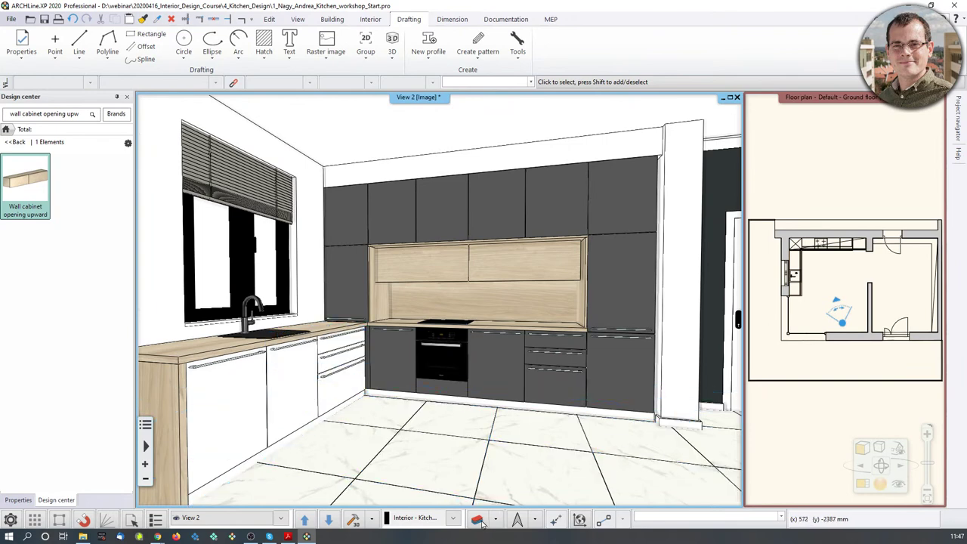
pyautogui.click(874, 113)
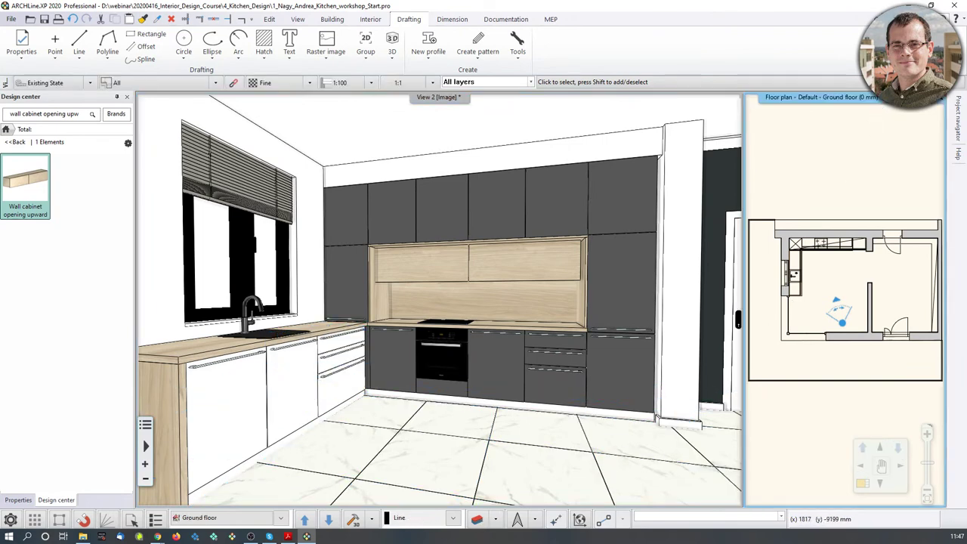
pyautogui.click(472, 521)
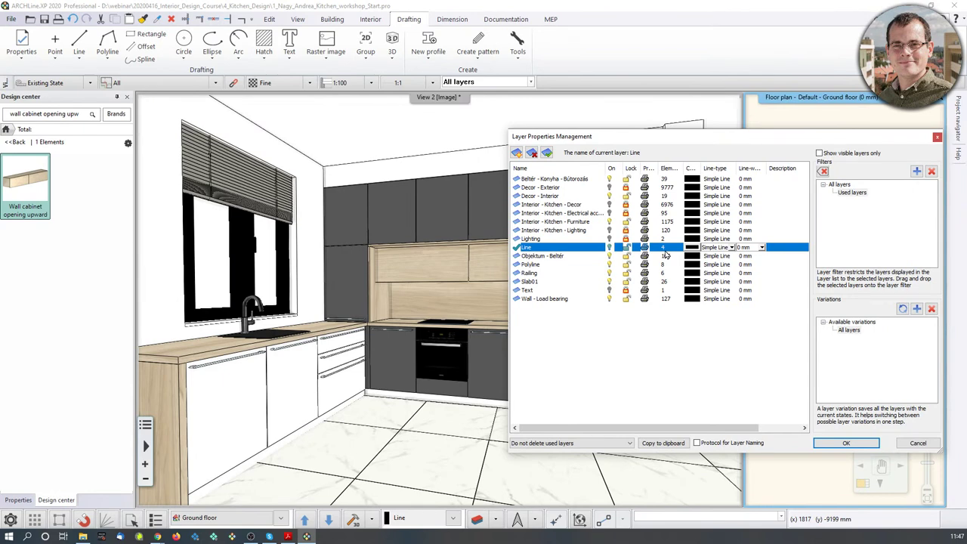
pyautogui.click(937, 138)
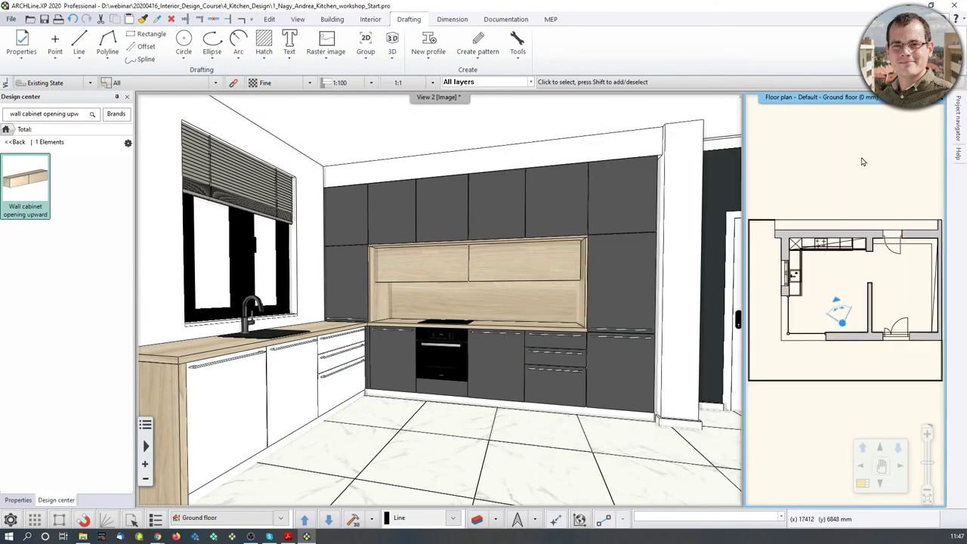
# - Open Layer walk and preview the floor plan's layers one by one, from Text up to the kitchen interior layers
pyautogui.click(498, 519)
pyautogui.click(506, 463)
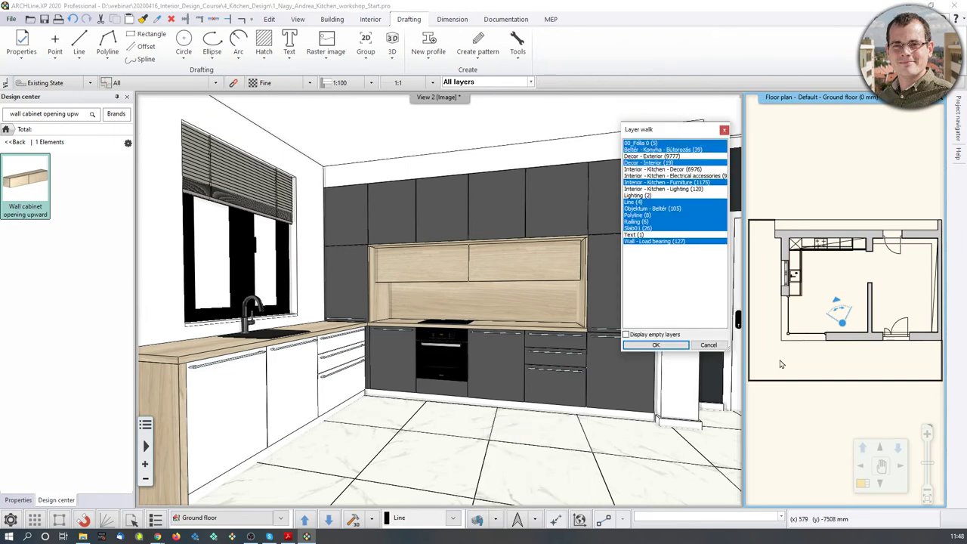
pyautogui.click(653, 235)
pyautogui.press('Up')
pyautogui.press('Up')
pyautogui.press('Up')
pyautogui.press('Up')
pyautogui.press('Up')
pyautogui.press('Up')
pyautogui.press('Up')
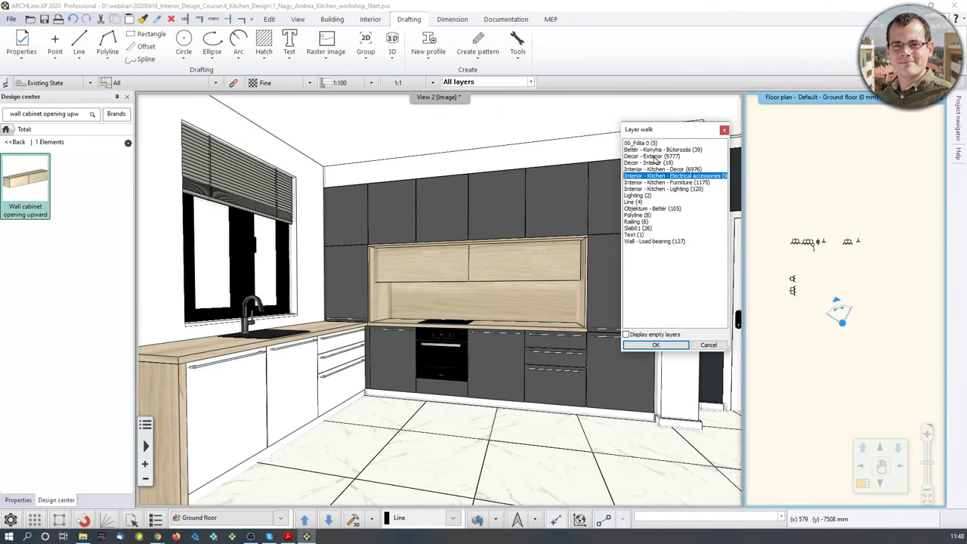
# - Preview the kitchen Decor to Lighting layers as a group, and Electrical accessories, Furniture and Lighting individually
pyautogui.click(653, 209)
pyautogui.click(656, 162)
pyautogui.moveTo(658, 169); pyautogui.dragTo(657, 195)
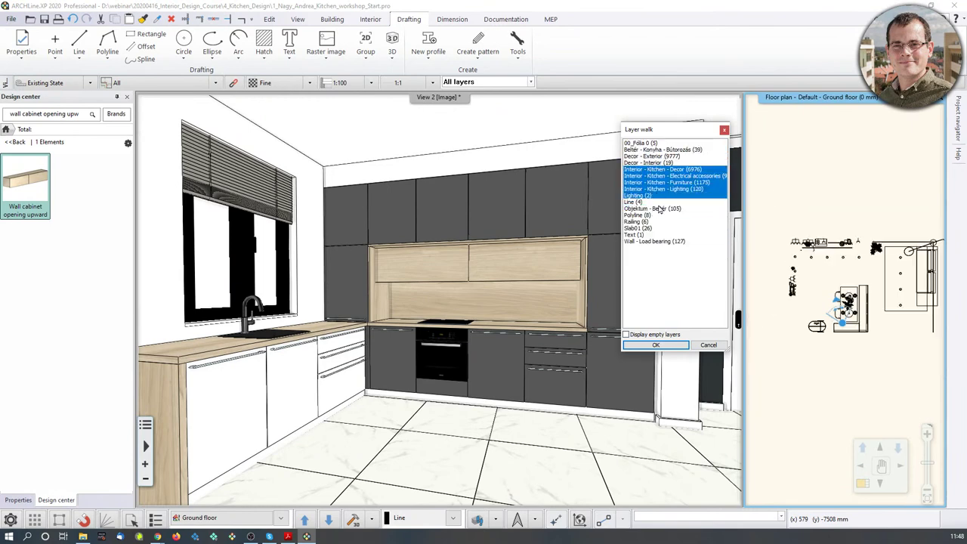
pyautogui.click(667, 150)
pyautogui.click(686, 176)
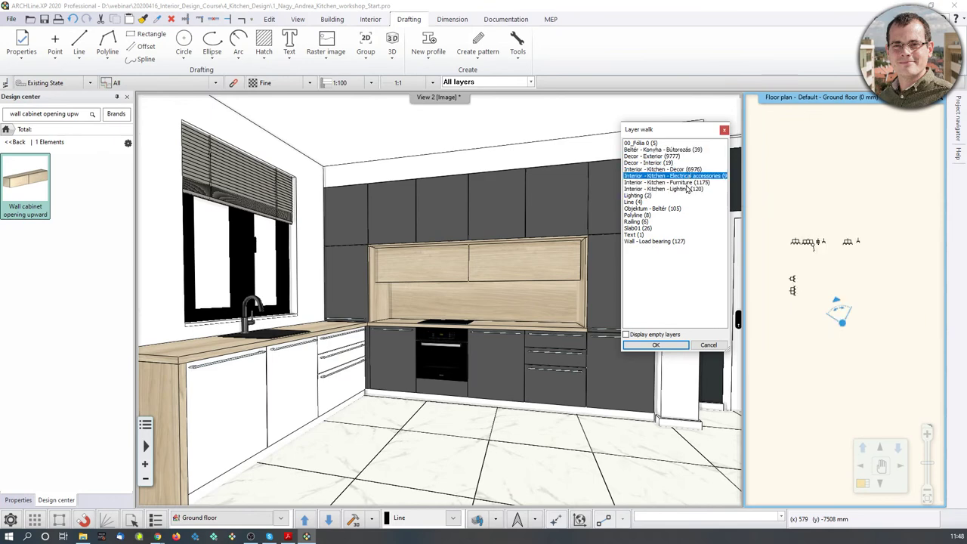
pyautogui.click(685, 183)
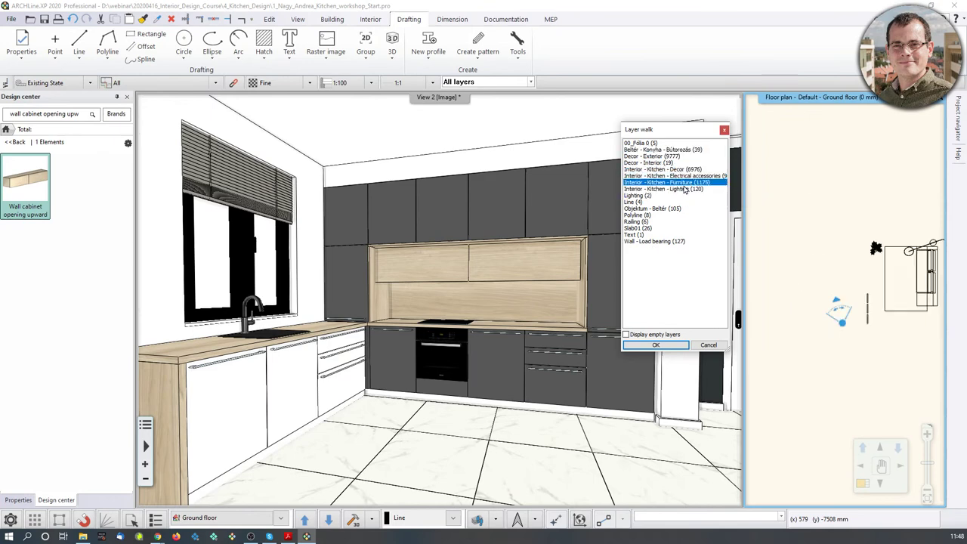
pyautogui.click(686, 190)
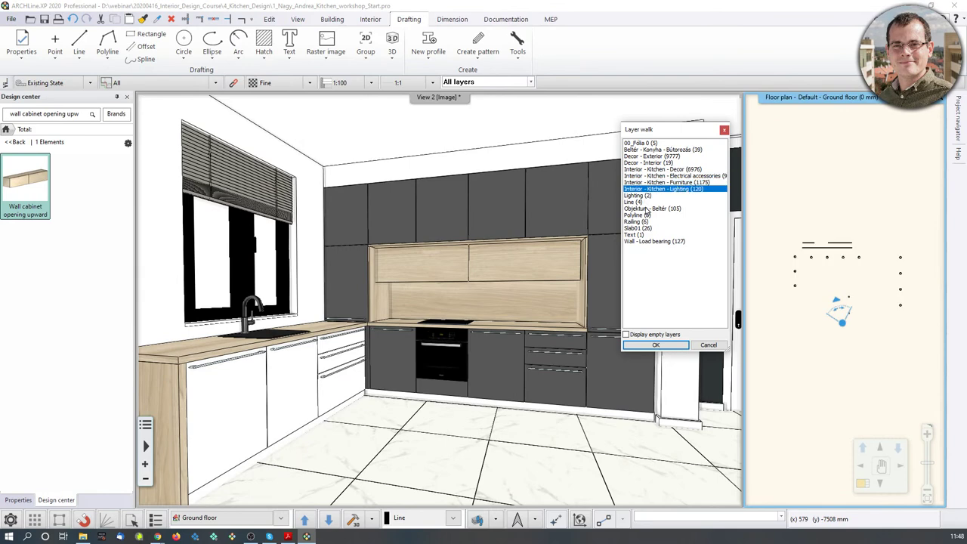
# - Show all layers from Beltér - Konyha - Bútorozás down to Wall - Load bearing through Layer walk
pyautogui.click(654, 241)
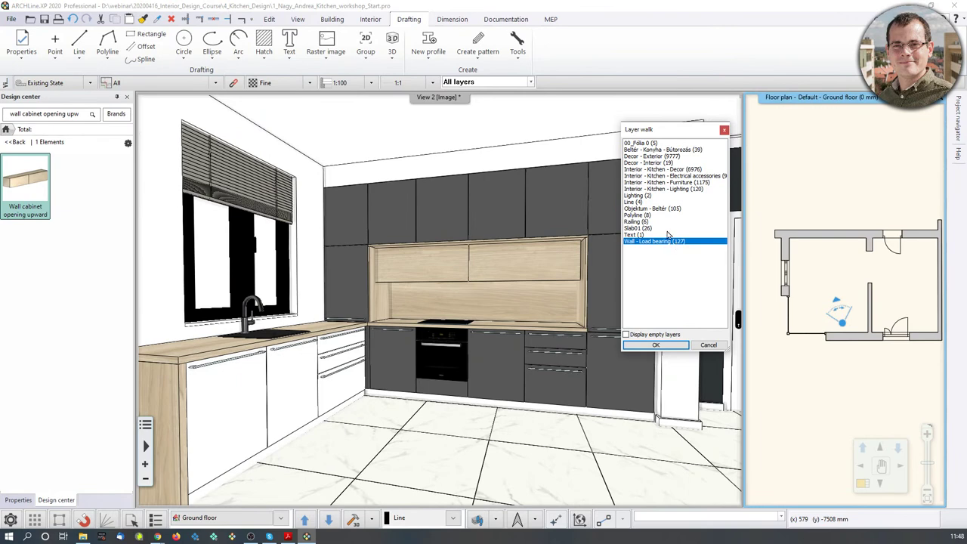
pyautogui.keyDown('ctrl'); pyautogui.click(643, 228); pyautogui.keyUp('ctrl')
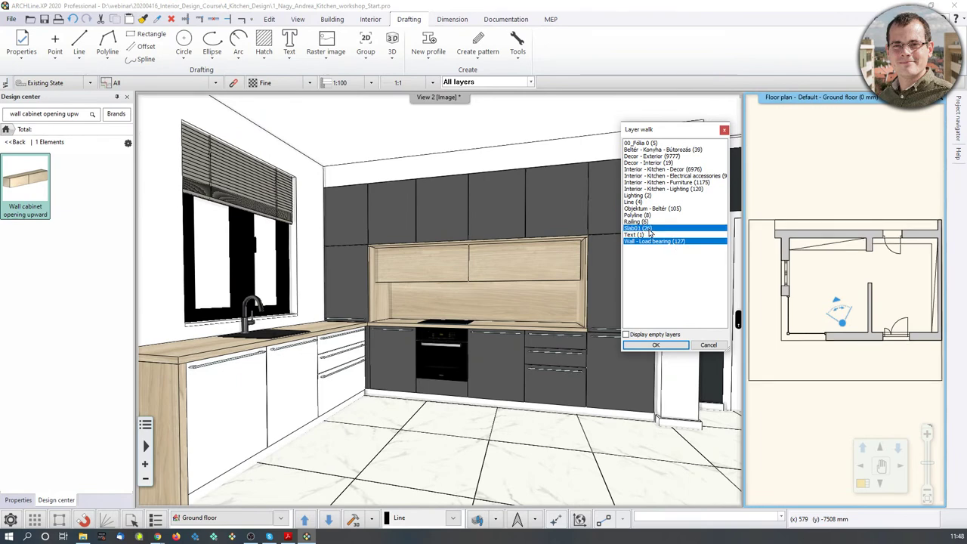
pyautogui.moveTo(650, 242); pyautogui.dragTo(652, 149)
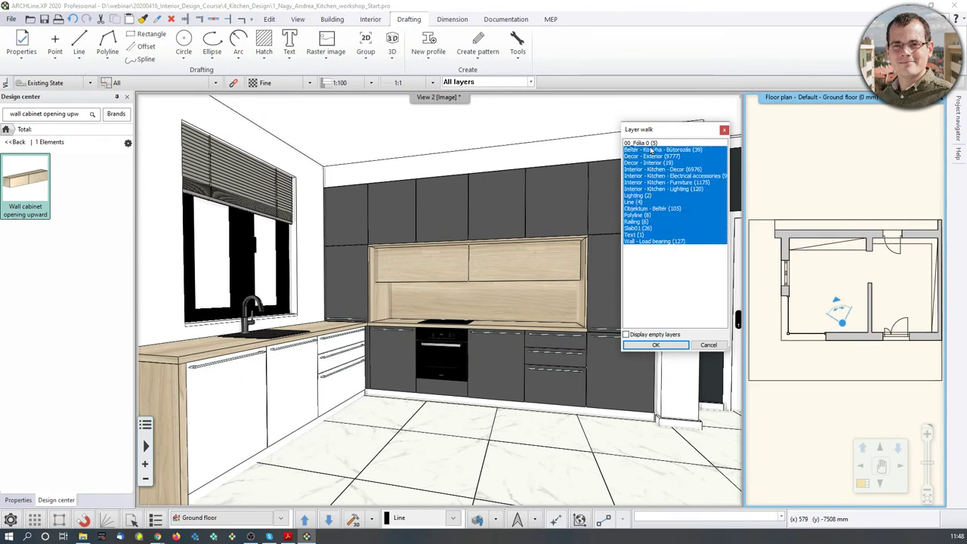
pyautogui.click(673, 346)
# - Rebuild the 3D model with the newly shown decor, lighting, electrical and furniture layers
pyautogui.scroll(5, 883, 300)
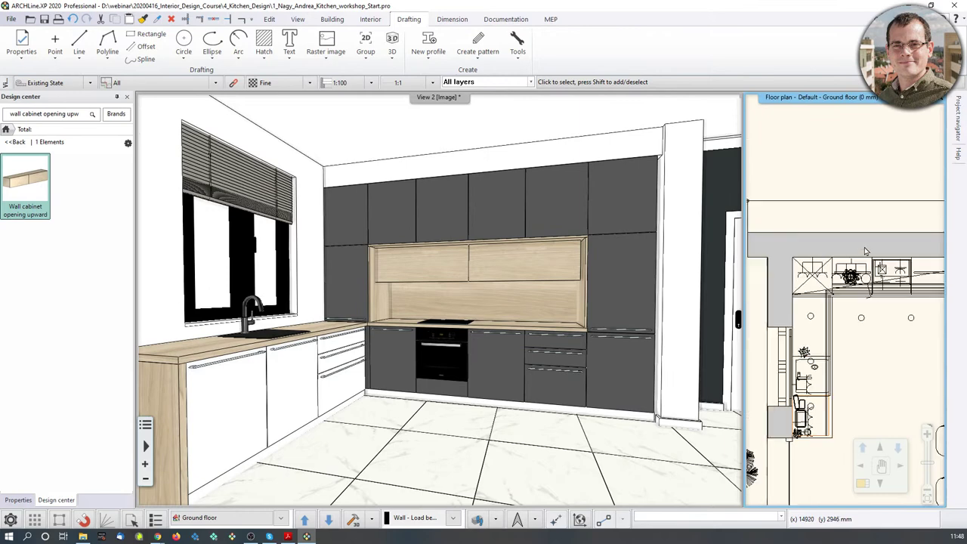
pyautogui.scroll(-3, 866, 252)
pyautogui.moveTo(911, 304); pyautogui.dragTo(893, 276, button='middle')
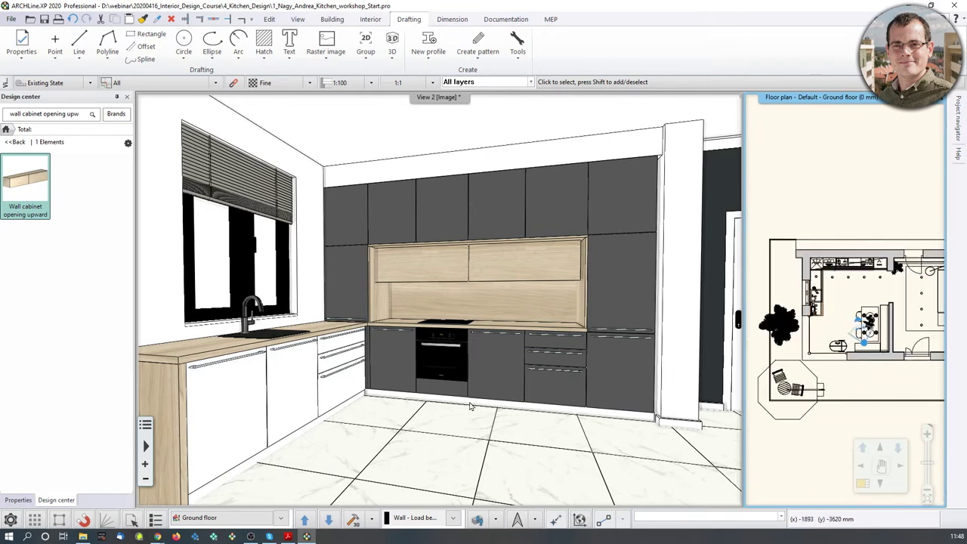
pyautogui.click(352, 520)
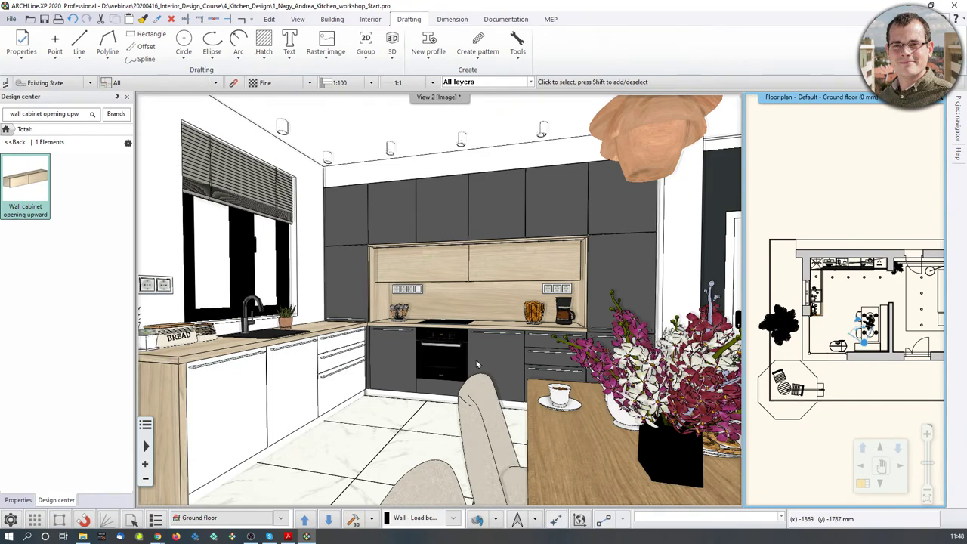
# - Examine the furnished kitchen in 3D from several viewpoints, including the sink side, the hob niche, the dining table and the terrace side
pyautogui.moveTo(476, 360)
pyautogui.mouseDown(button='middle')
pyautogui.moveTo(485, 356)
pyautogui.moveTo(458, 354)
pyautogui.mouseUp(button='middle')
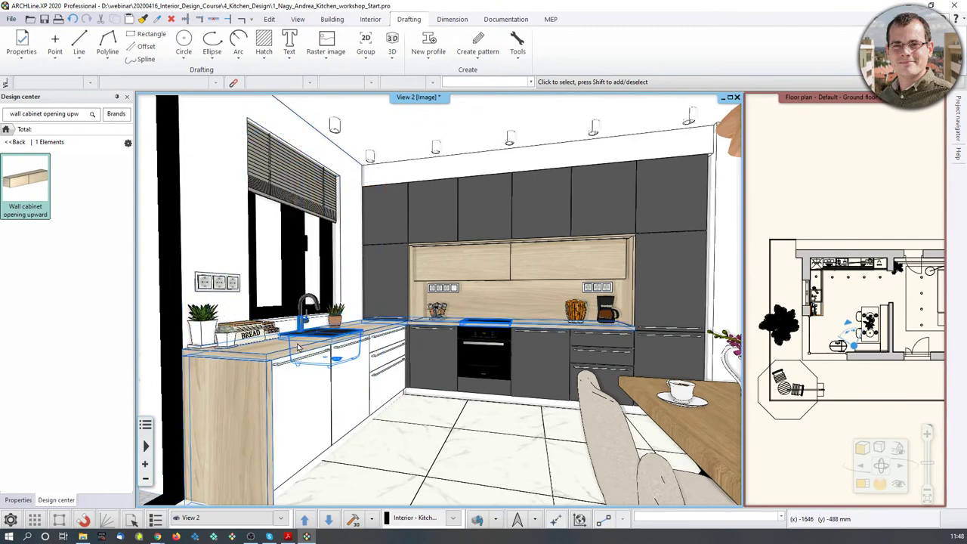
pyautogui.scroll(8, 267, 346)
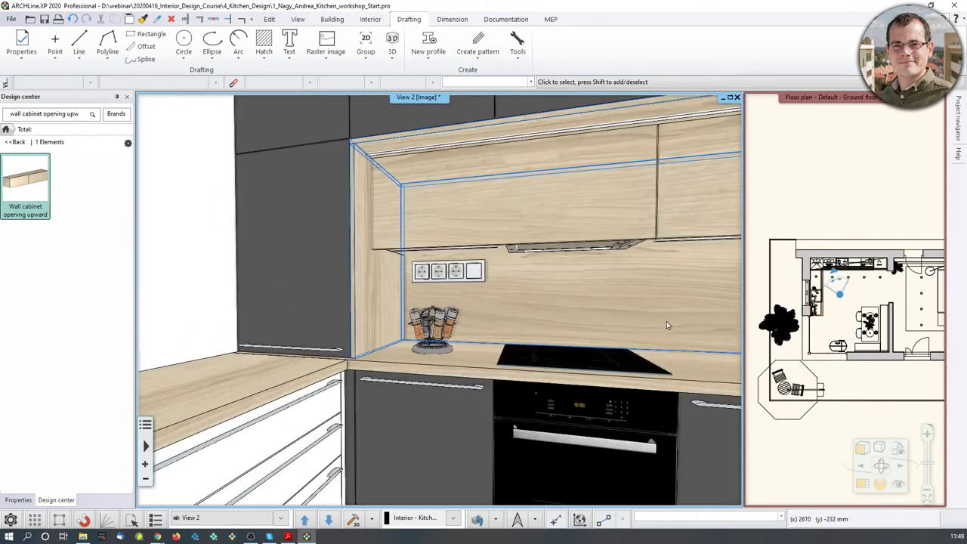
pyautogui.scroll(8, 633, 338)
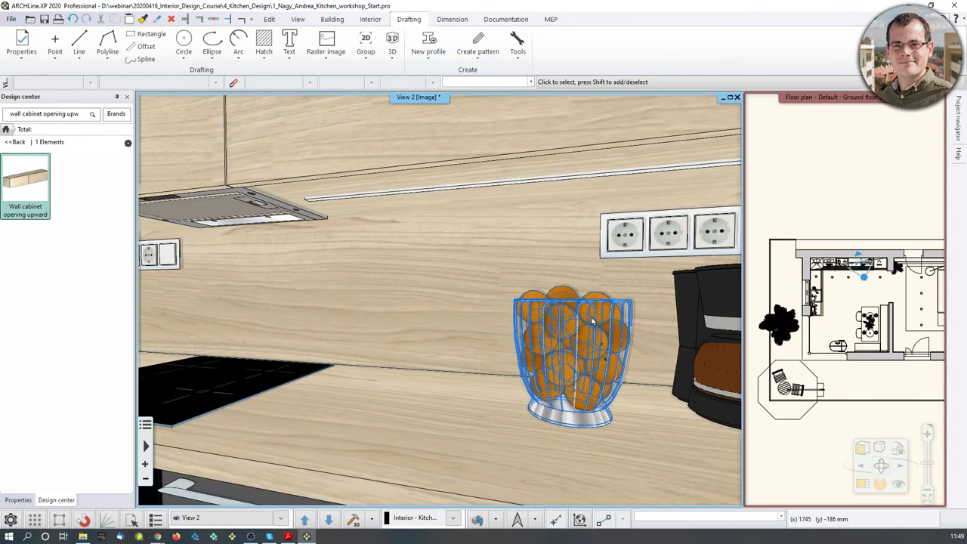
pyautogui.scroll(-10, 593, 322)
pyautogui.moveTo(460, 340)
pyautogui.mouseDown(button='middle')
pyautogui.moveTo(394, 358)
pyautogui.moveTo(494, 358)
pyautogui.moveTo(502, 367)
pyautogui.moveTo(556, 357)
pyautogui.mouseUp(button='middle')
pyautogui.scroll(5, 394, 358)
pyautogui.scroll(-8, 738, 326)
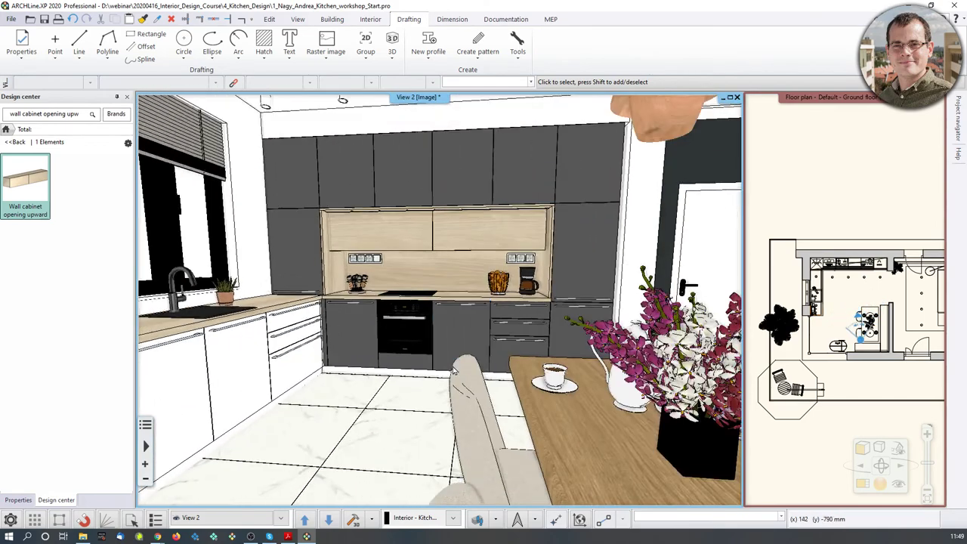
pyautogui.moveTo(466, 342); pyautogui.dragTo(479, 342, button='middle')
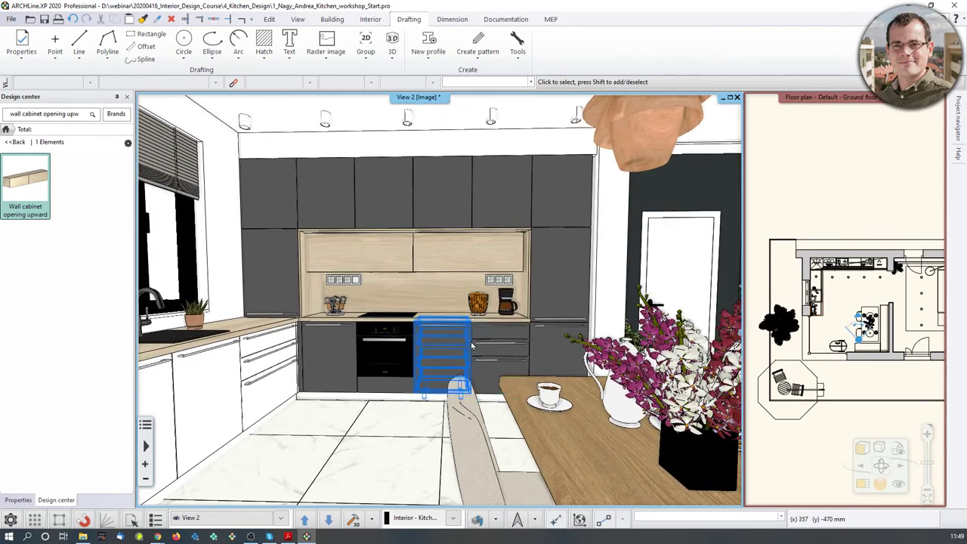
pyautogui.press('pagedown')
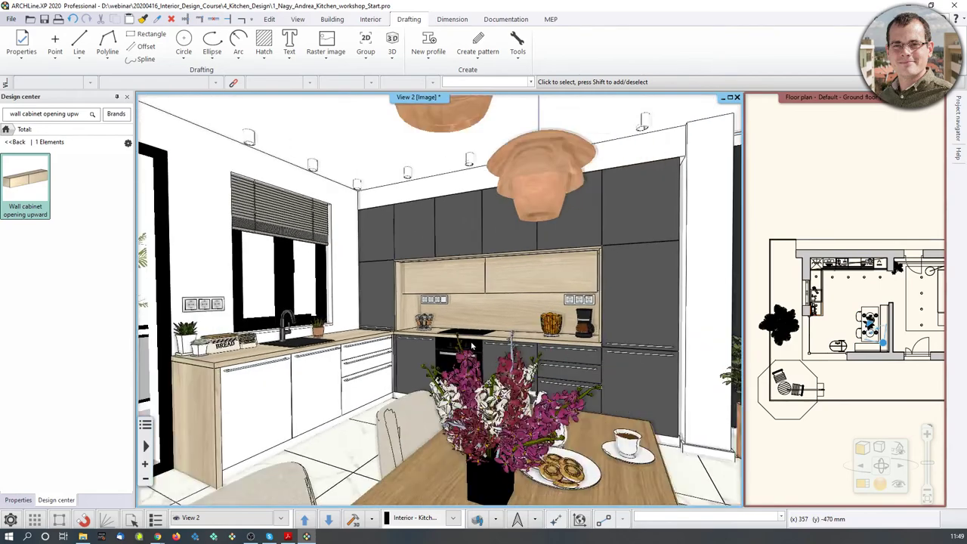
pyautogui.press('pagedown')
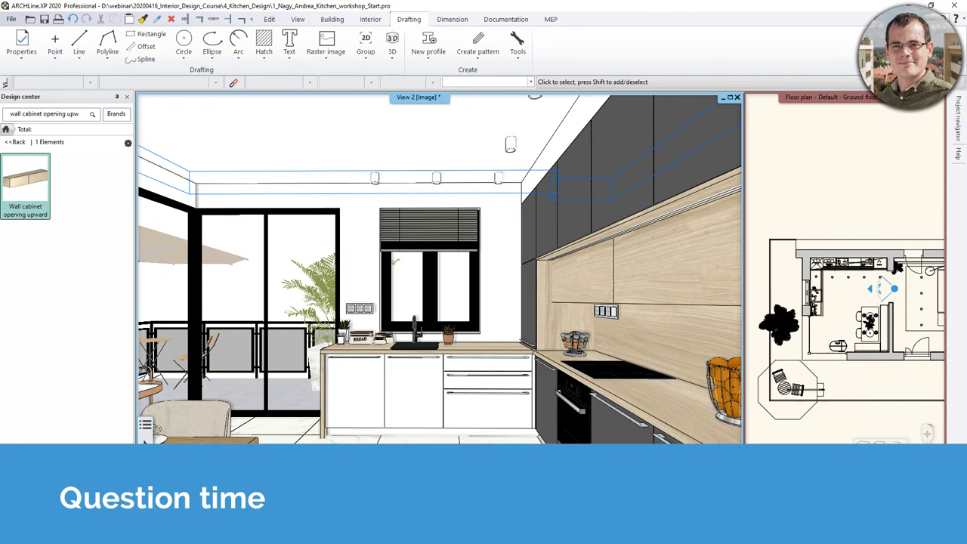
pyautogui.moveTo(438, 430)
pyautogui.mouseDown(button='middle')
pyautogui.moveTo(492, 415)
pyautogui.moveTo(442, 412)
pyautogui.mouseUp(button='middle')
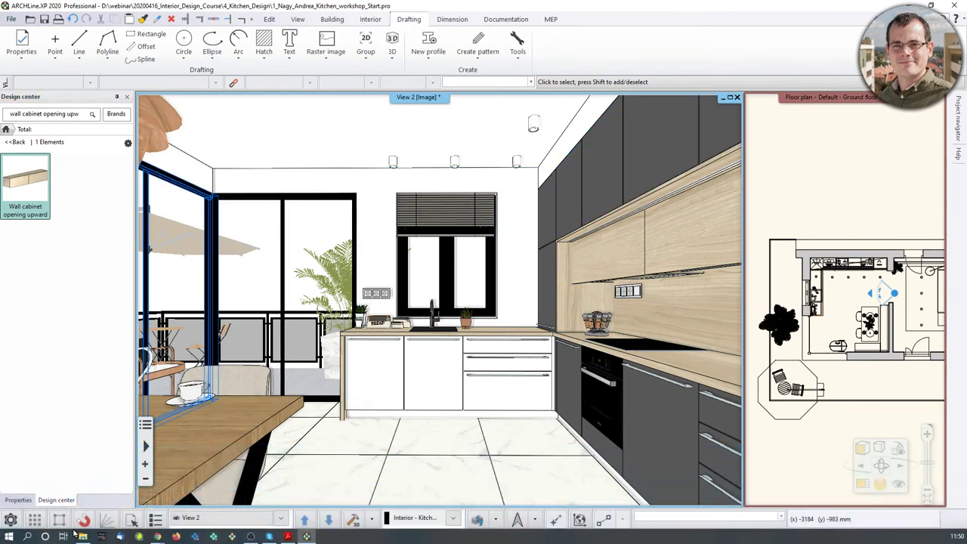
# - Review the element pre-selection option in the program's cursor and marker settings
pyautogui.click(11, 519)
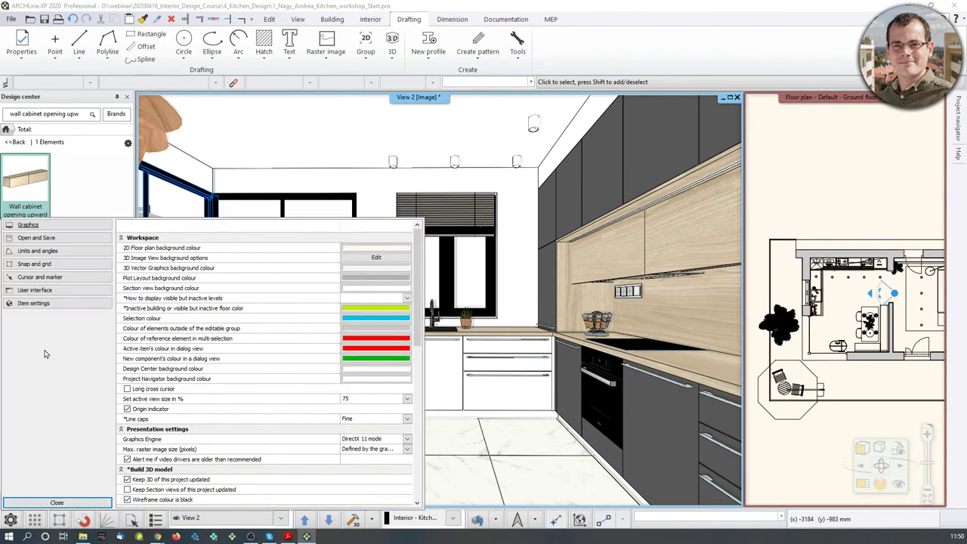
pyautogui.click(51, 279)
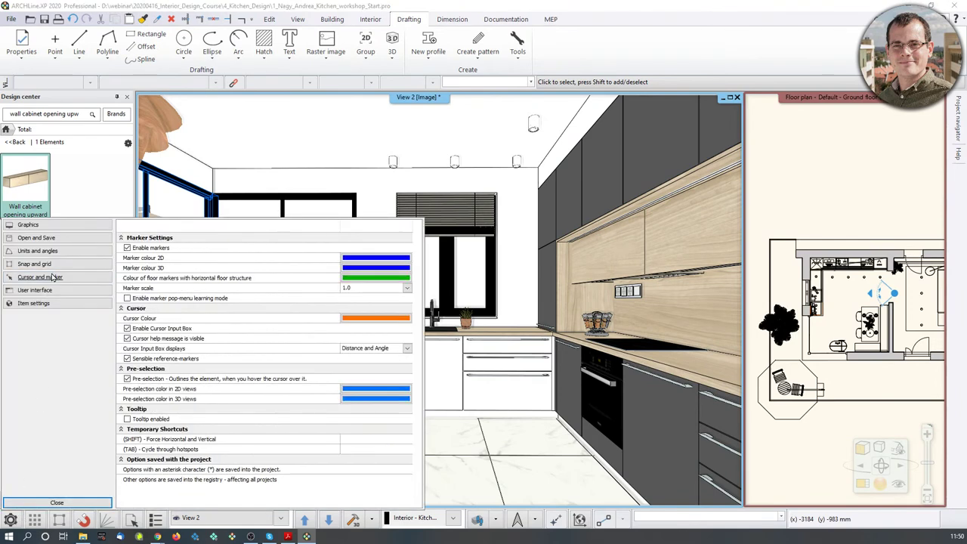
pyautogui.click(127, 378)
pyautogui.click(94, 502)
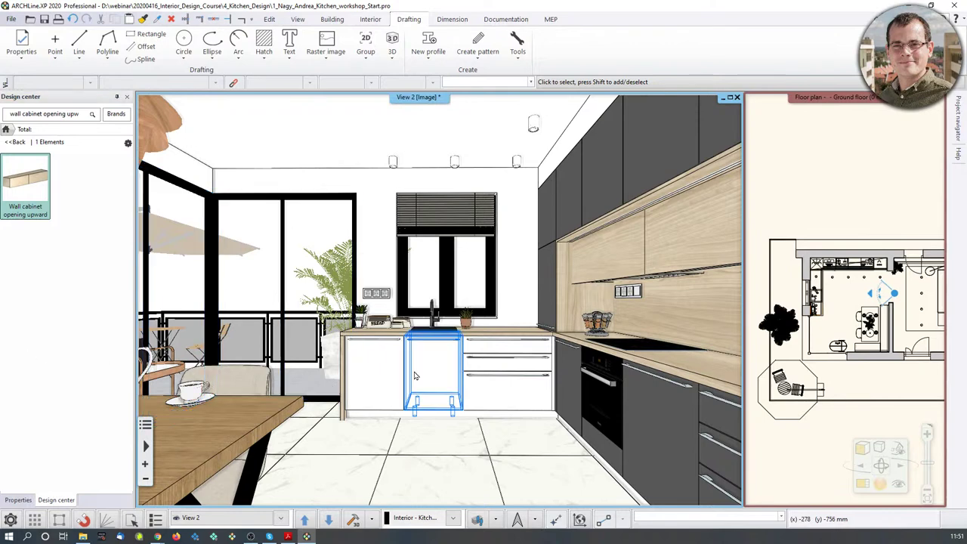
# - Place an Anthracite base cabinet 1 on the open floor in front of the hob in the floor plan
pyautogui.scroll(5, 850, 255)
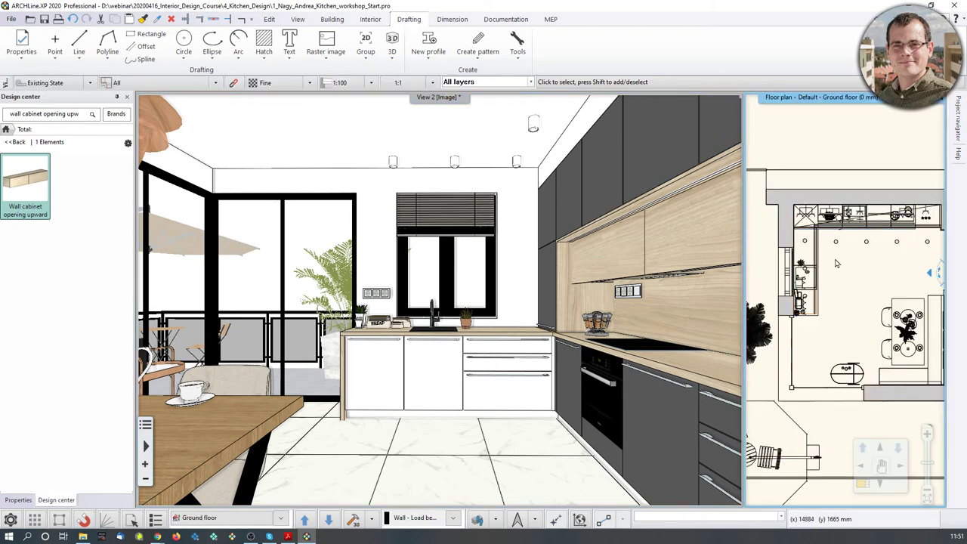
pyautogui.scroll(4, 866, 204)
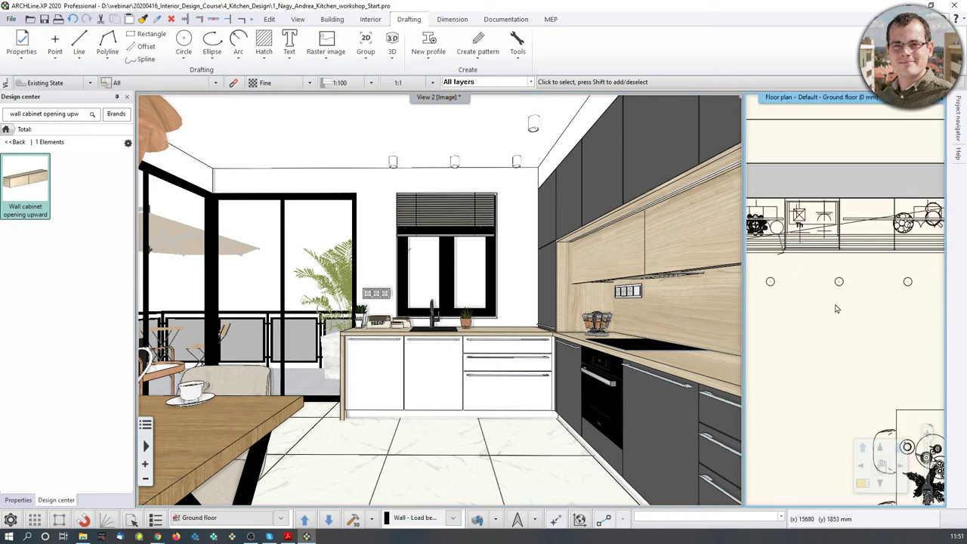
pyautogui.moveTo(36, 158)
pyautogui.click(16, 142)
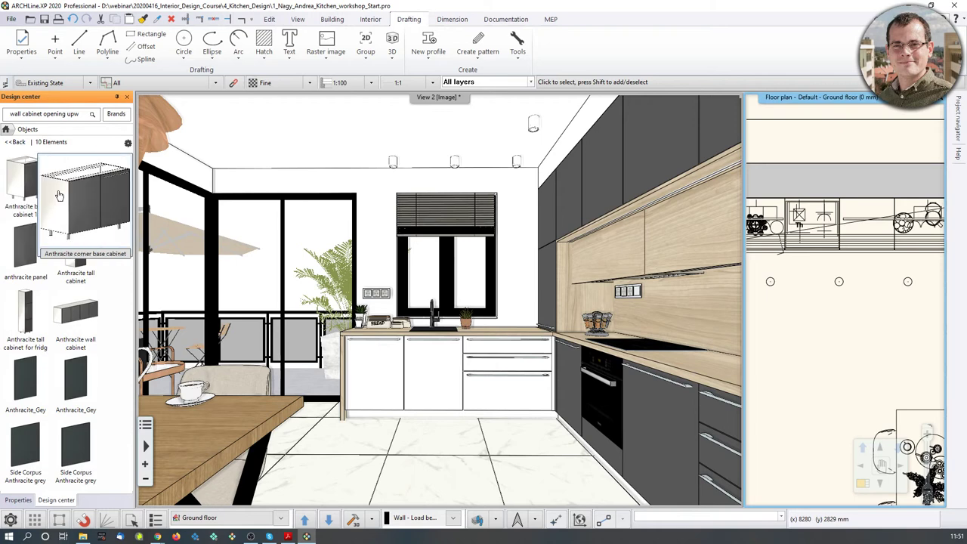
pyautogui.click(31, 191)
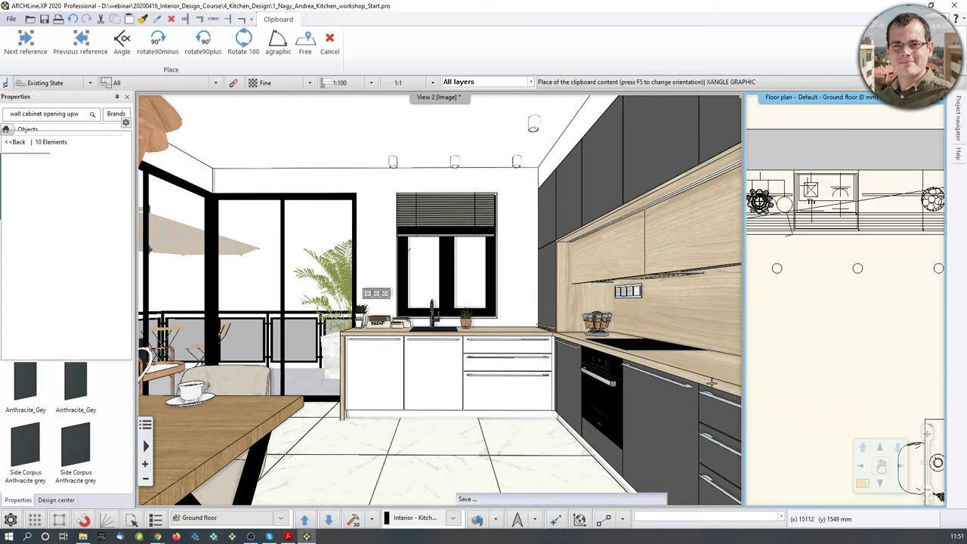
pyautogui.click(812, 393)
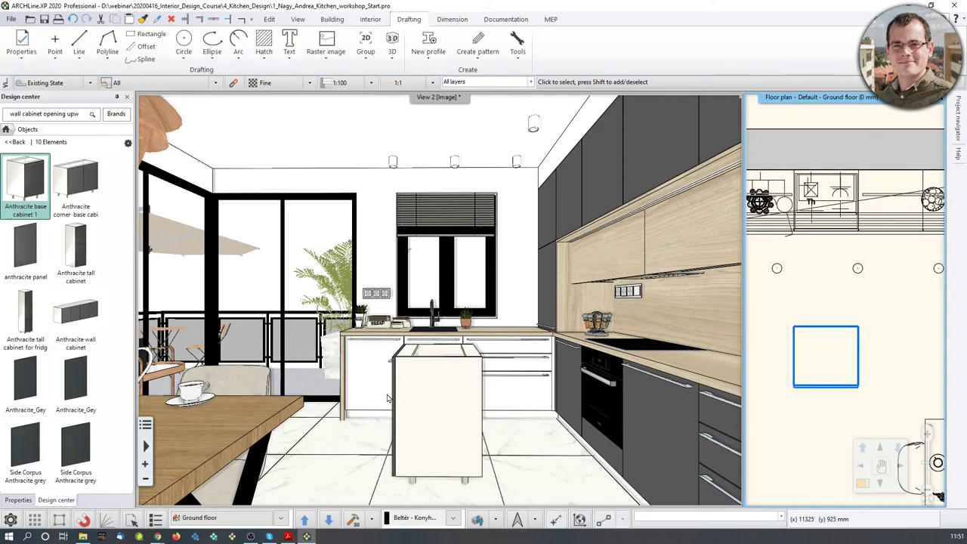
# - Array the Anthracite base cabinet on the open floor toward the dining table to form a row of three cabinets
pyautogui.moveTo(450, 431); pyautogui.dragTo(446, 454, button='middle')
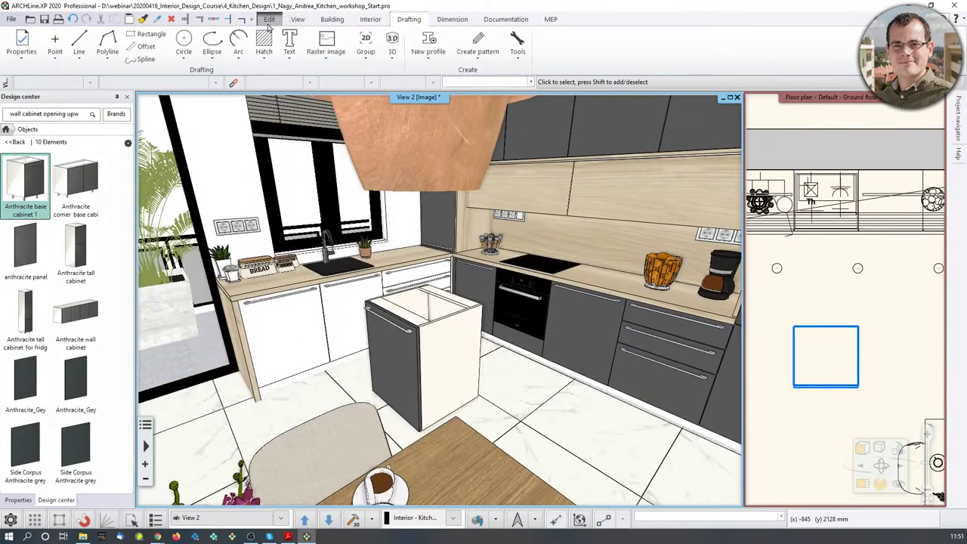
pyautogui.click(269, 19)
pyautogui.click(223, 51)
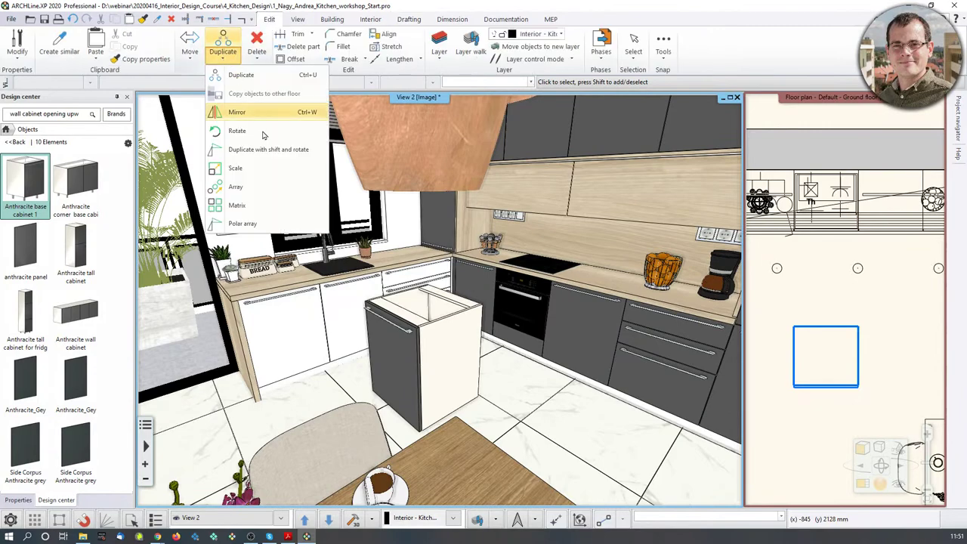
pyautogui.click(253, 185)
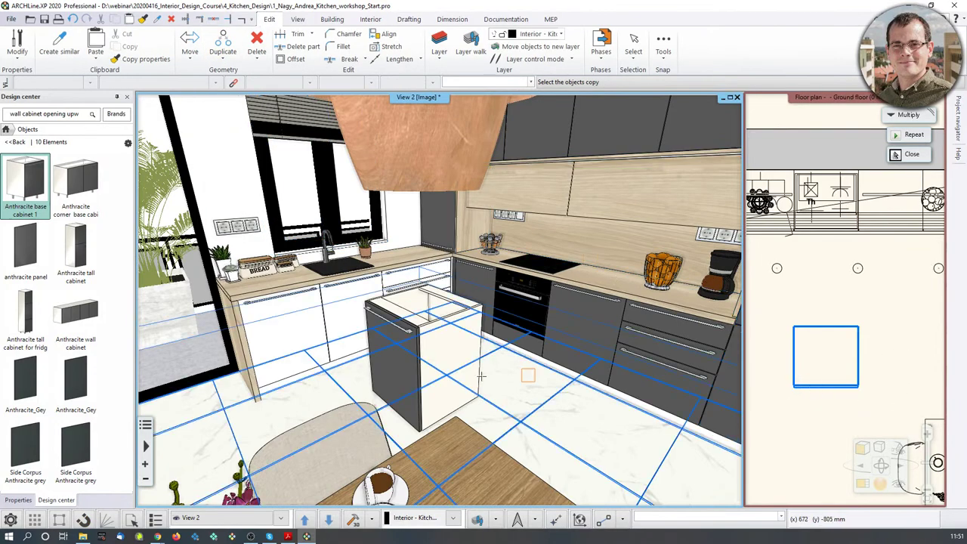
pyautogui.click(430, 372)
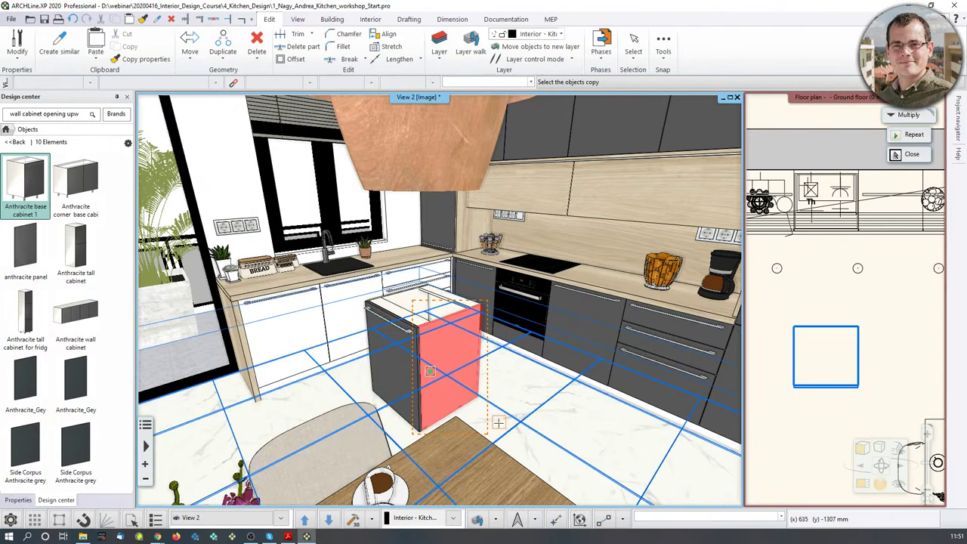
pyautogui.press('Return')
pyautogui.write('3')
pyautogui.press('Return')
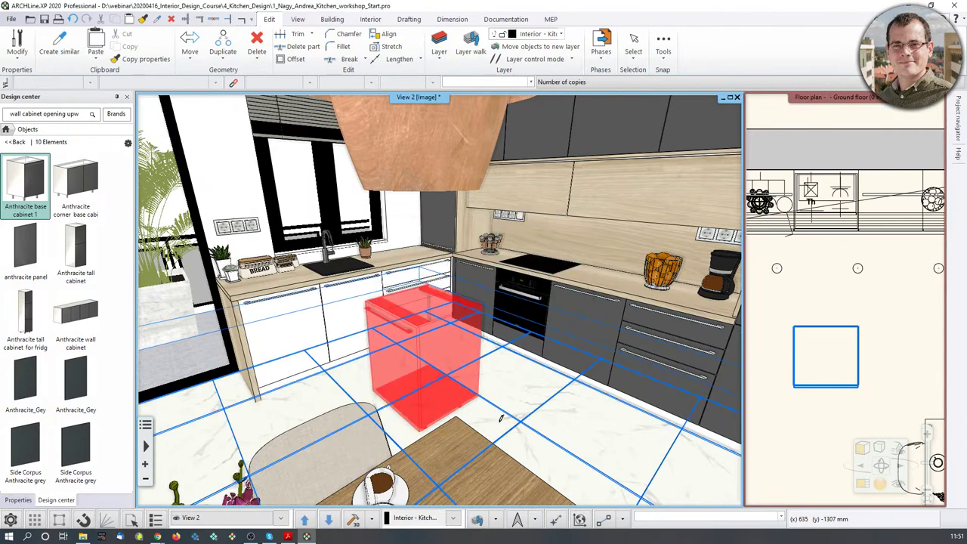
pyautogui.click(396, 392)
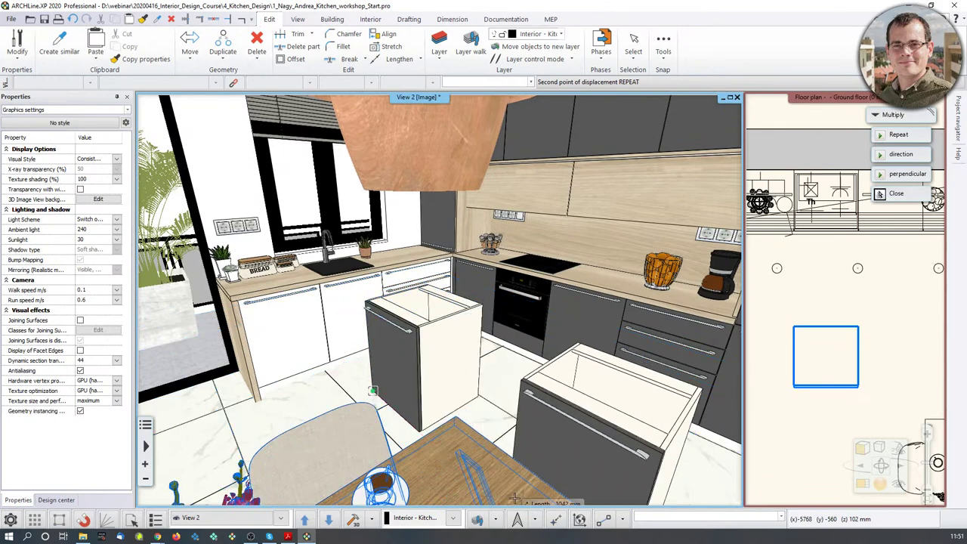
pyautogui.click(560, 406)
pyautogui.moveTo(598, 433); pyautogui.dragTo(594, 384, button='middle')
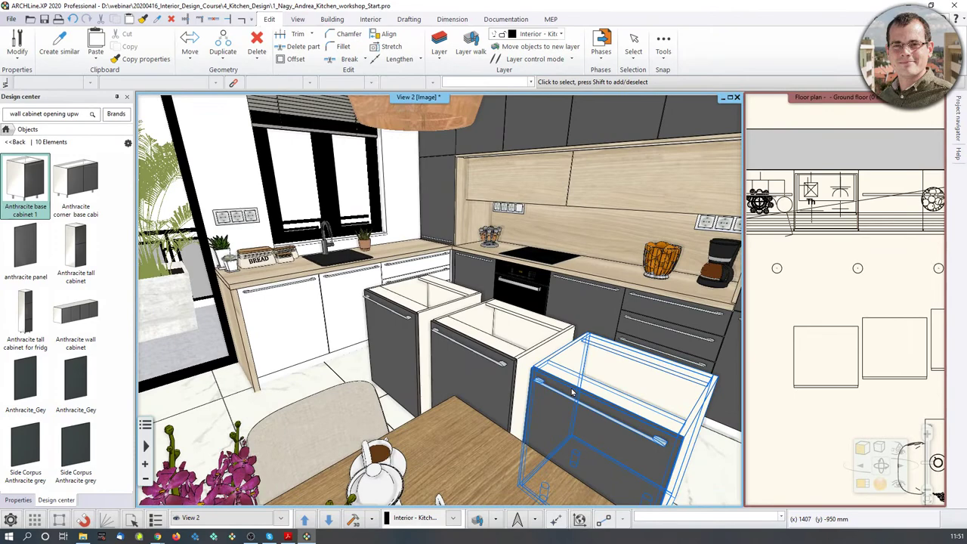
# - Delete all three base cabinets in the row on the open floor
pyautogui.click(408, 340)
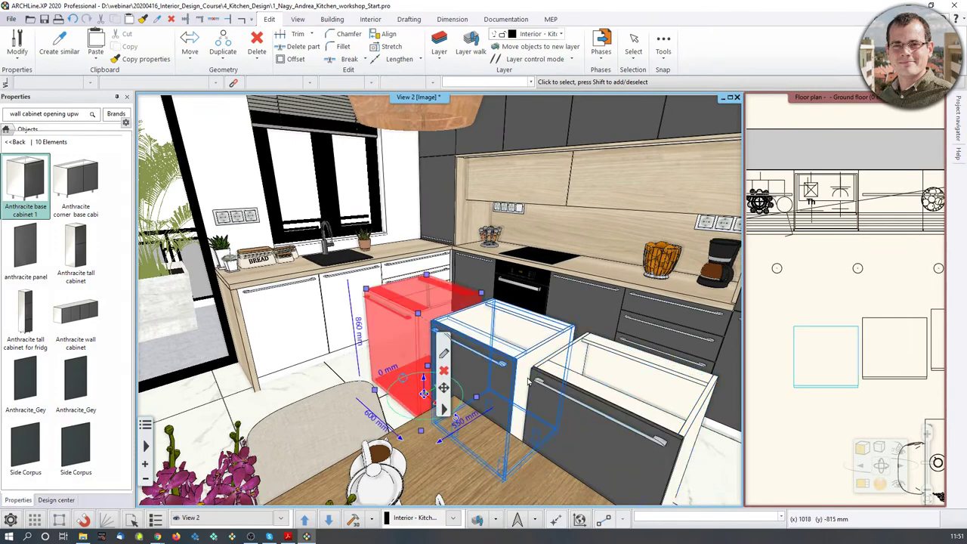
pyautogui.click(529, 363)
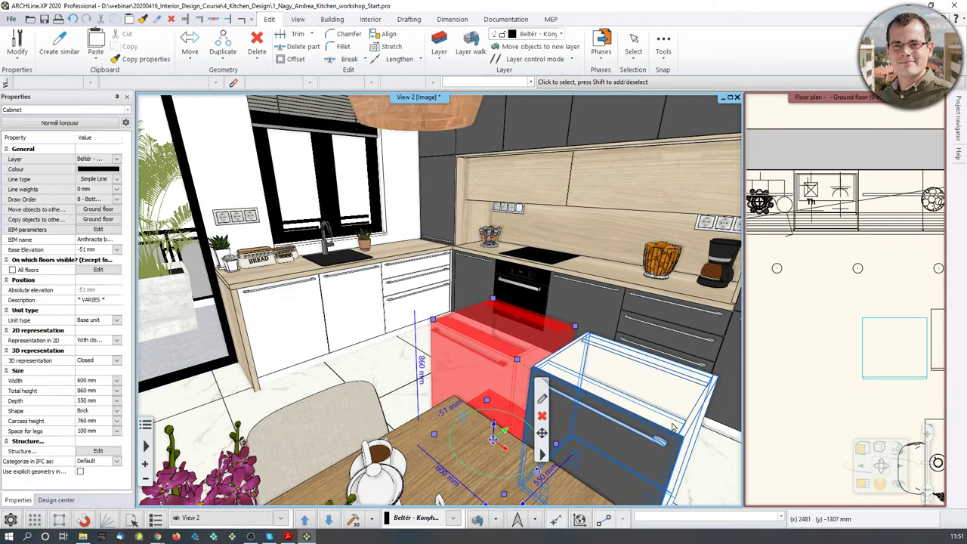
pyautogui.press('Delete')
pyautogui.click(648, 421)
pyautogui.press('Delete')
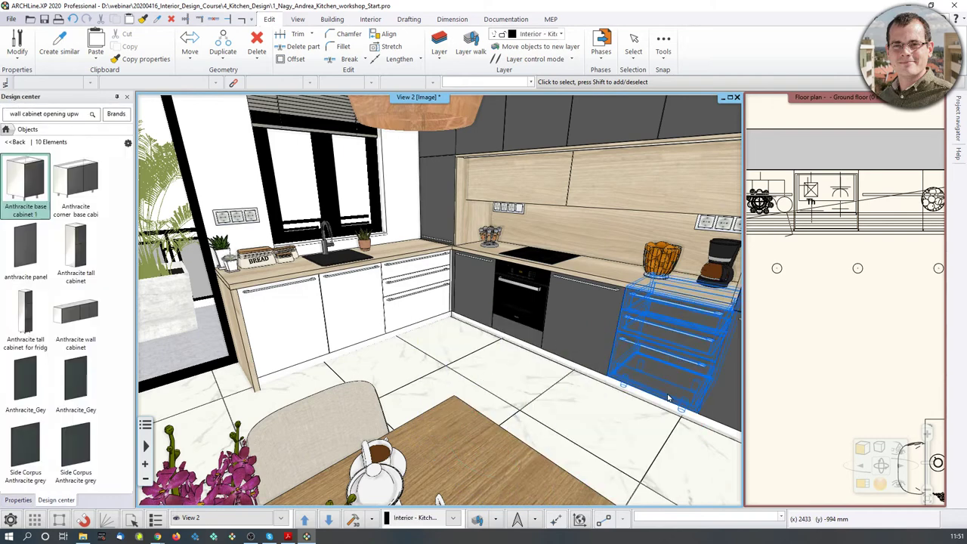
# - Assign Ctrl+Shift+O as the keyboard shortcut for the Totally open doors 3D representation of cabinets
pyautogui.moveTo(668, 398); pyautogui.dragTo(566, 391, button='middle')
pyautogui.scroll(3, 566, 406)
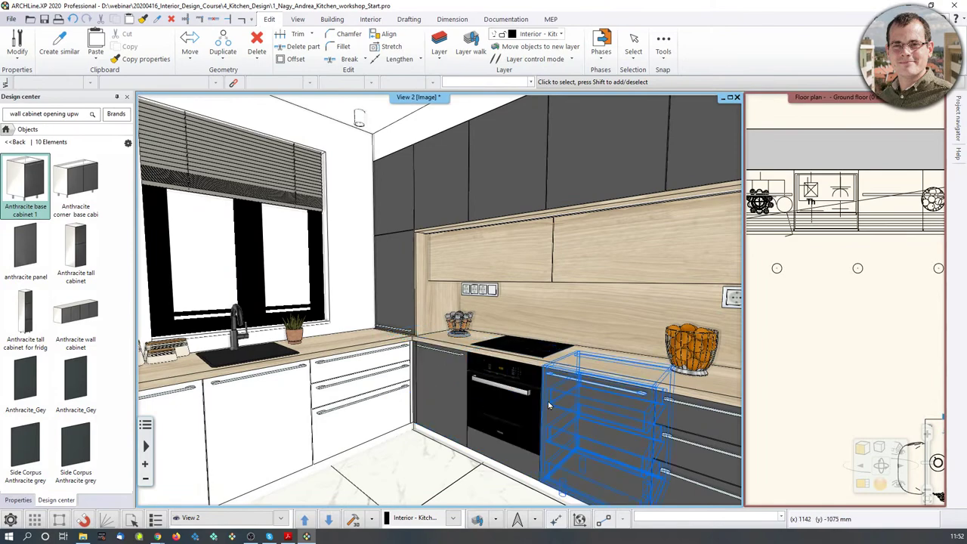
pyautogui.moveTo(550, 405); pyautogui.dragTo(518, 374, button='middle')
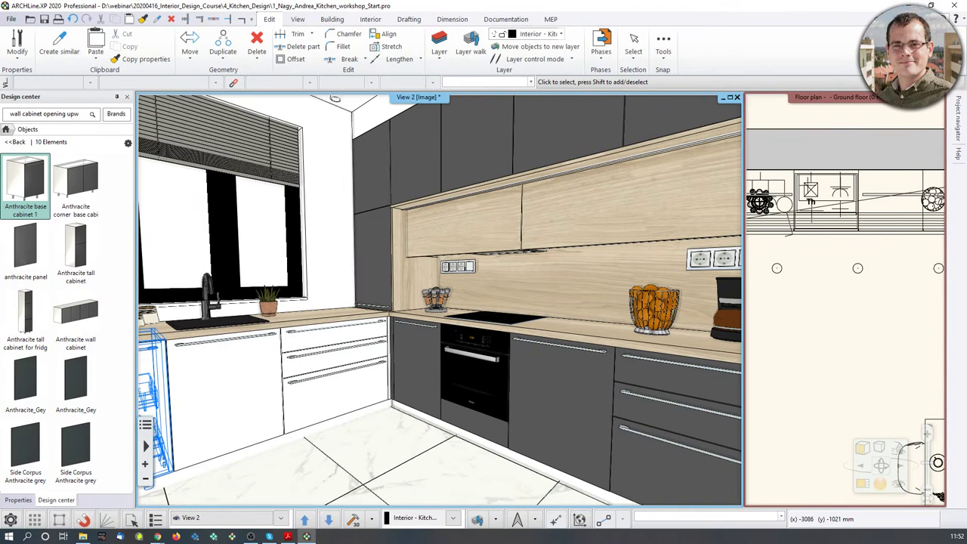
pyautogui.click(484, 158)
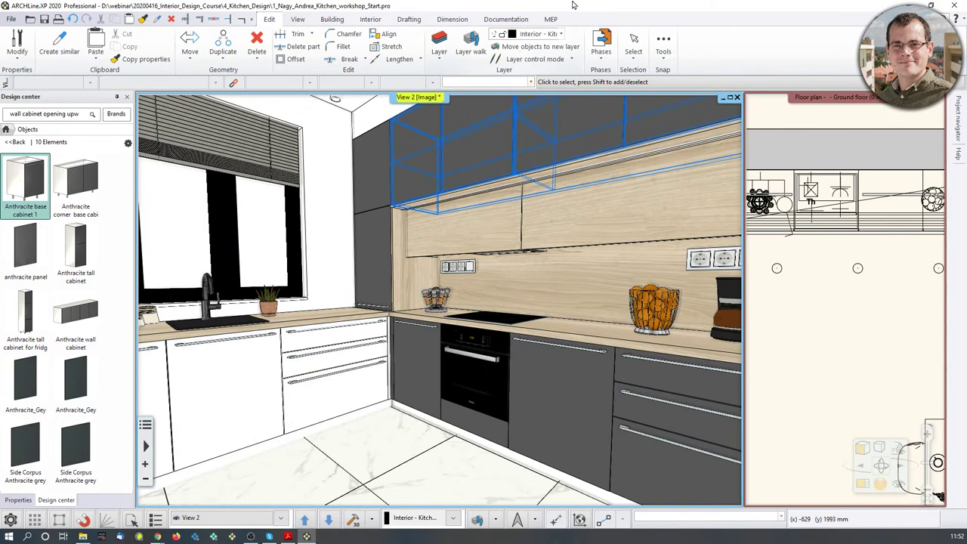
pyautogui.click(371, 19)
pyautogui.click(543, 51)
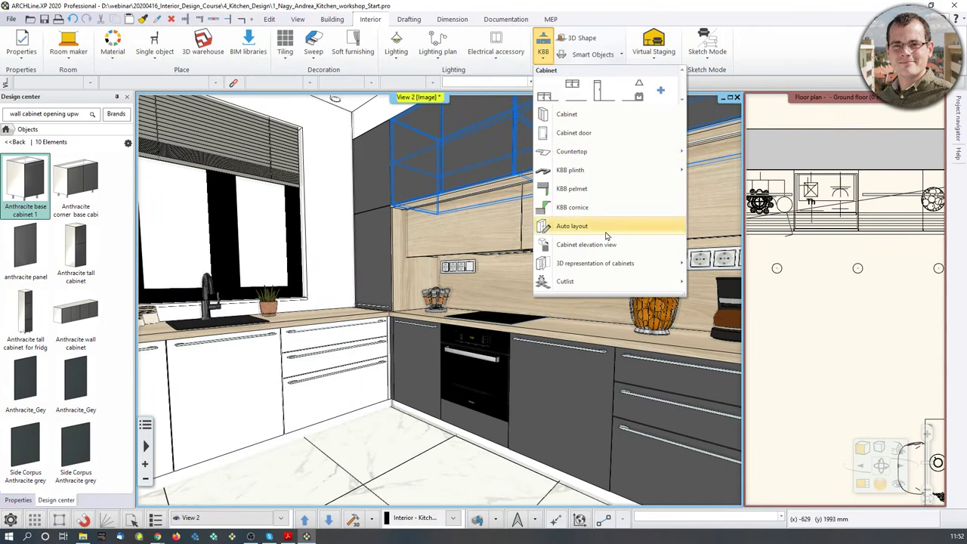
pyautogui.moveTo(627, 271)
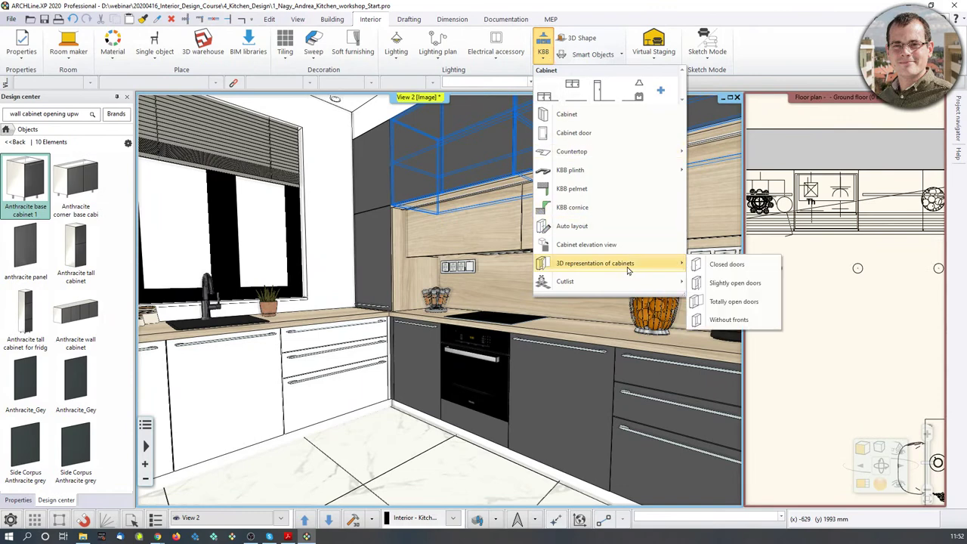
pyautogui.rightClick(741, 304)
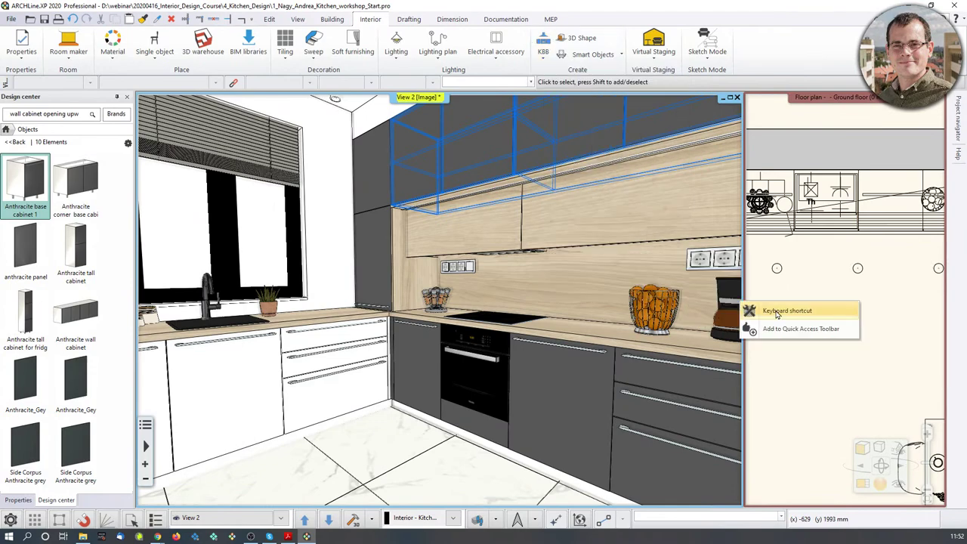
pyautogui.click(777, 312)
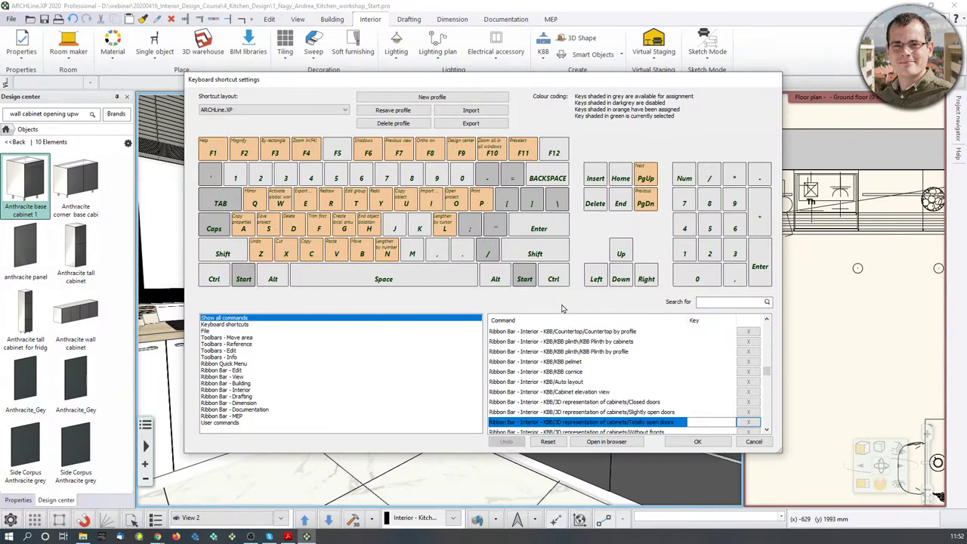
pyautogui.hotkey('ctrl', 'shift')
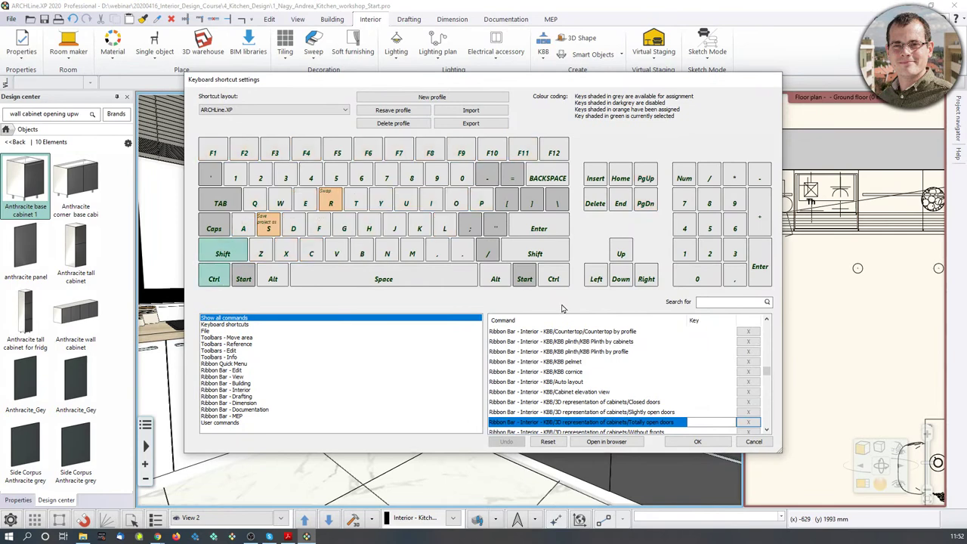
pyautogui.hotkey('ctrl', 'o')
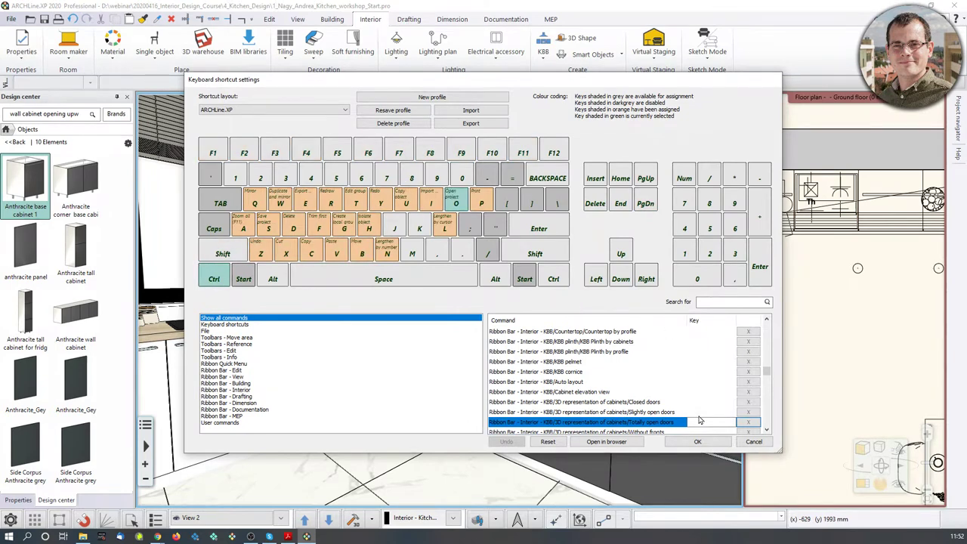
pyautogui.hotkey('ctrl', 'shift')
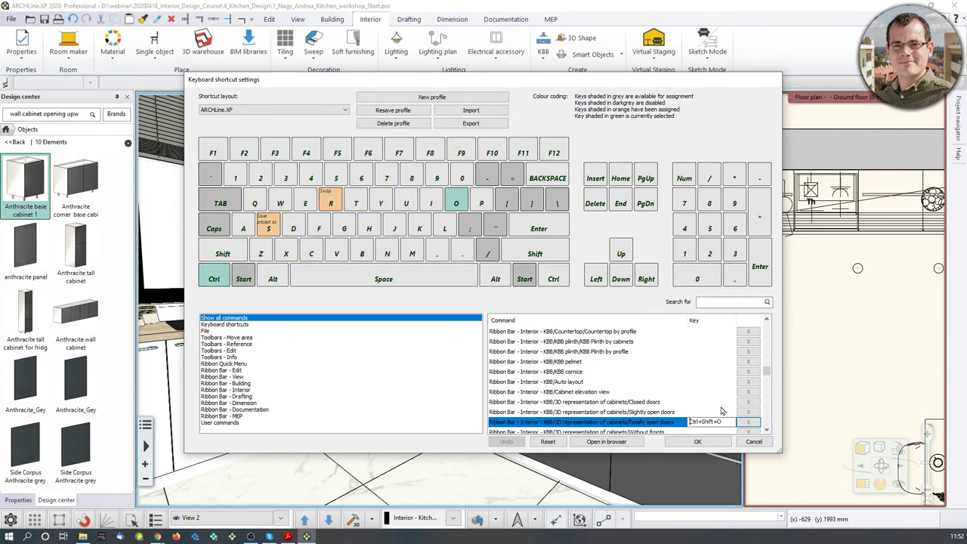
pyautogui.click(698, 443)
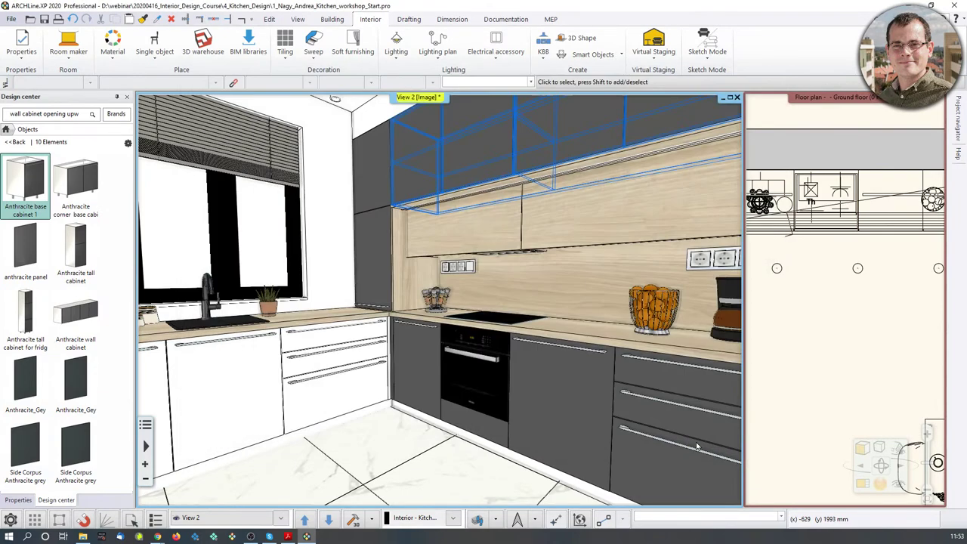
# - Show all kitchen cabinets with totally open doors in 3D and inspect their interiors along the hob and sink walls
pyautogui.click(697, 446)
pyautogui.moveTo(697, 446); pyautogui.dragTo(703, 453, button='middle')
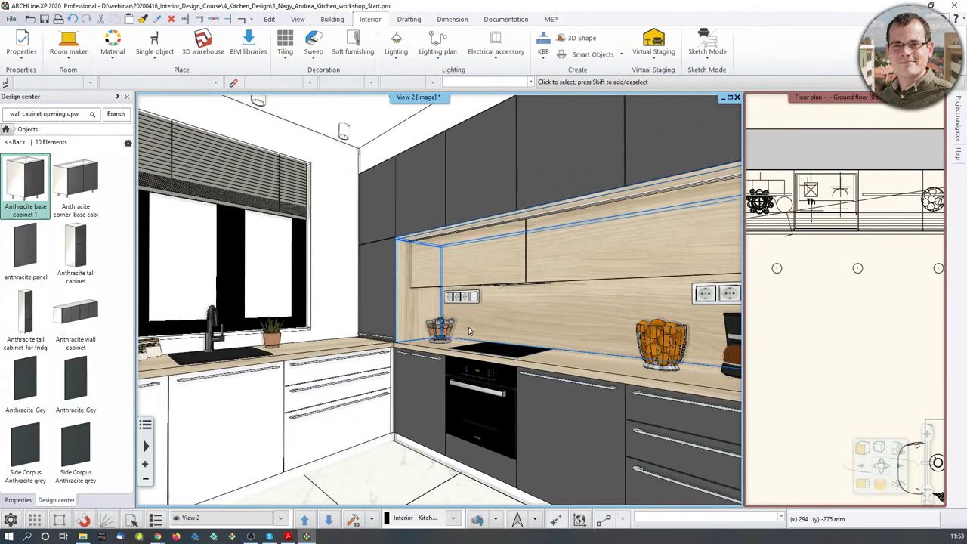
pyautogui.hotkey('ctrl', 's')
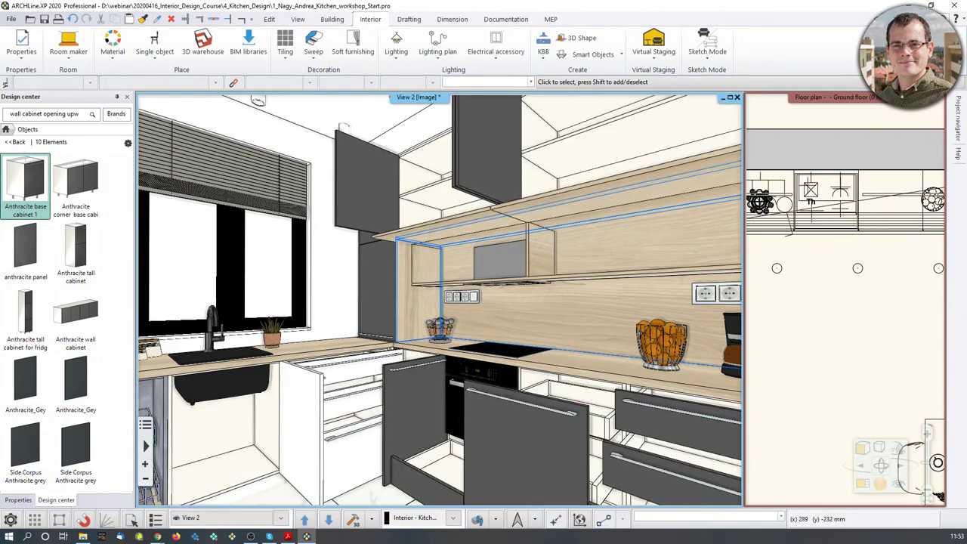
pyautogui.moveTo(531, 291); pyautogui.dragTo(493, 285, button='middle')
pyautogui.scroll(-2, 529, 285)
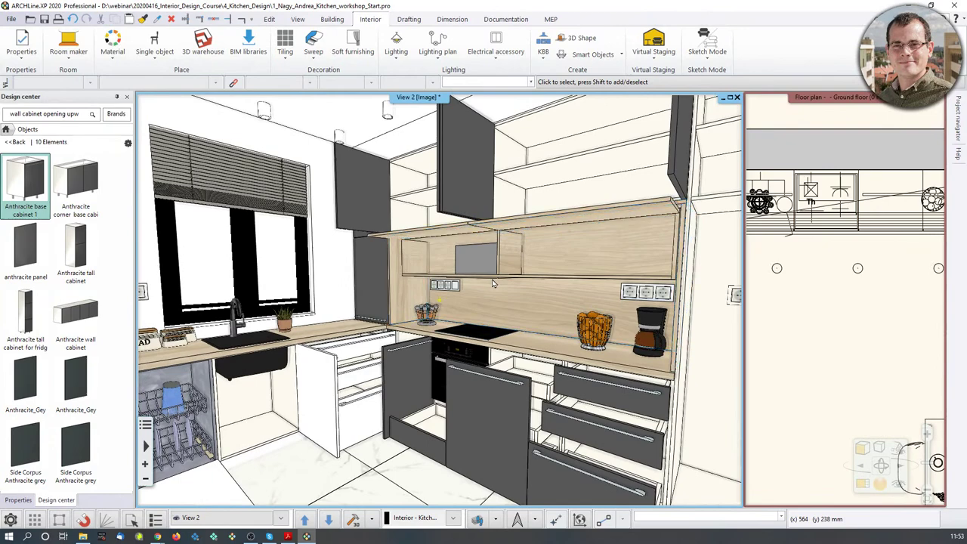
pyautogui.moveTo(493, 283); pyautogui.dragTo(442, 305, button='middle')
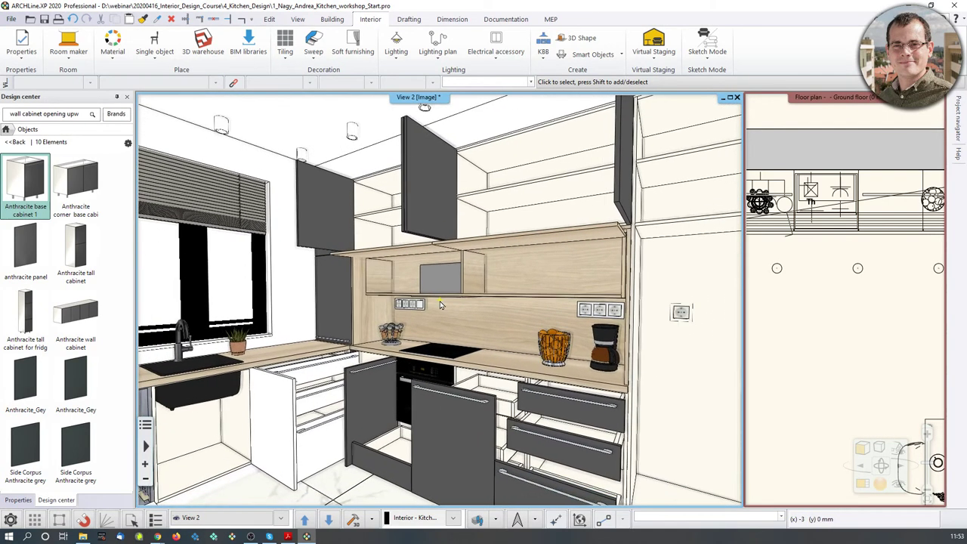
# - Try to switch the 3D representation of the cabinets to closed doors, and undo the last change
pyautogui.click(543, 45)
pyautogui.moveTo(611, 264)
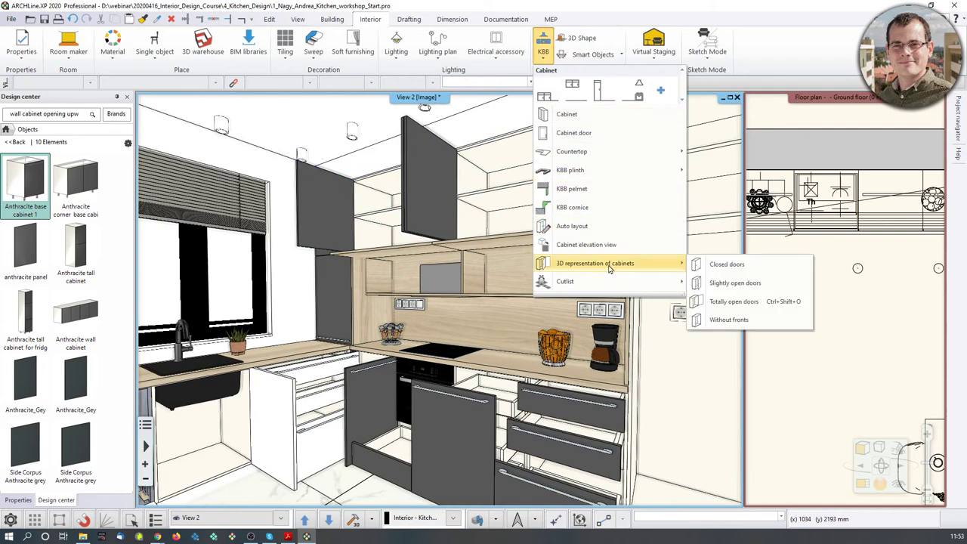
pyautogui.click(737, 265)
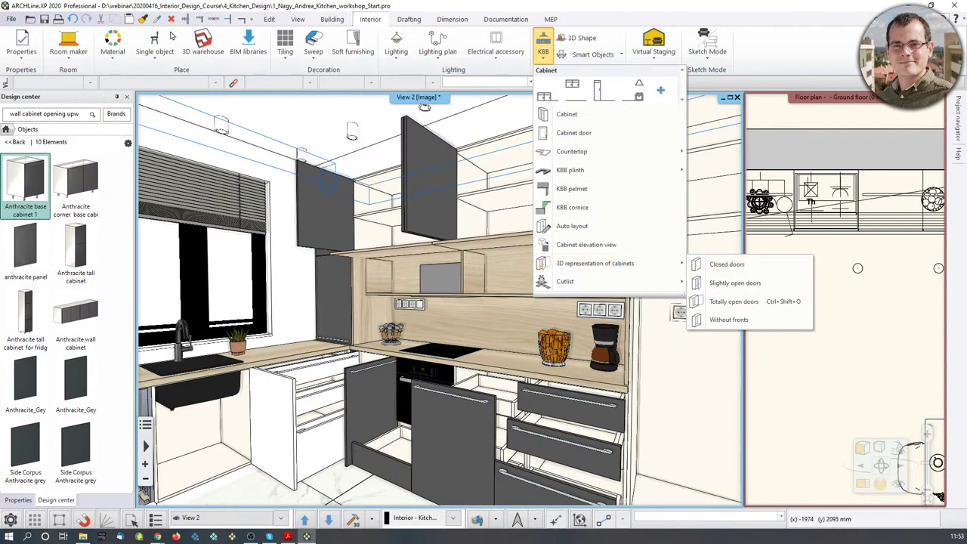
pyautogui.click(76, 19)
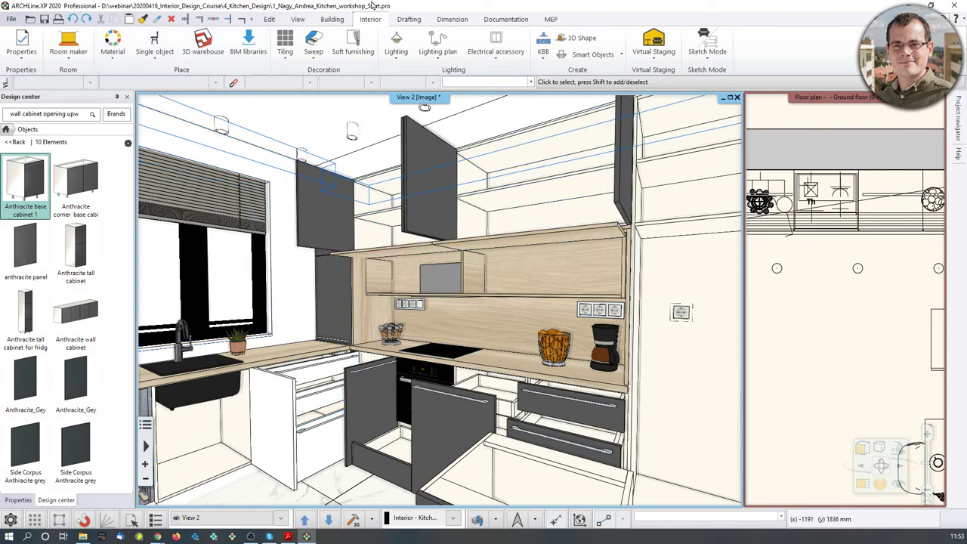
# - Open the KBB cabinet editor and look through its saved cabinets and default door fronts
pyautogui.click(335, 21)
pyautogui.click(370, 19)
pyautogui.click(544, 45)
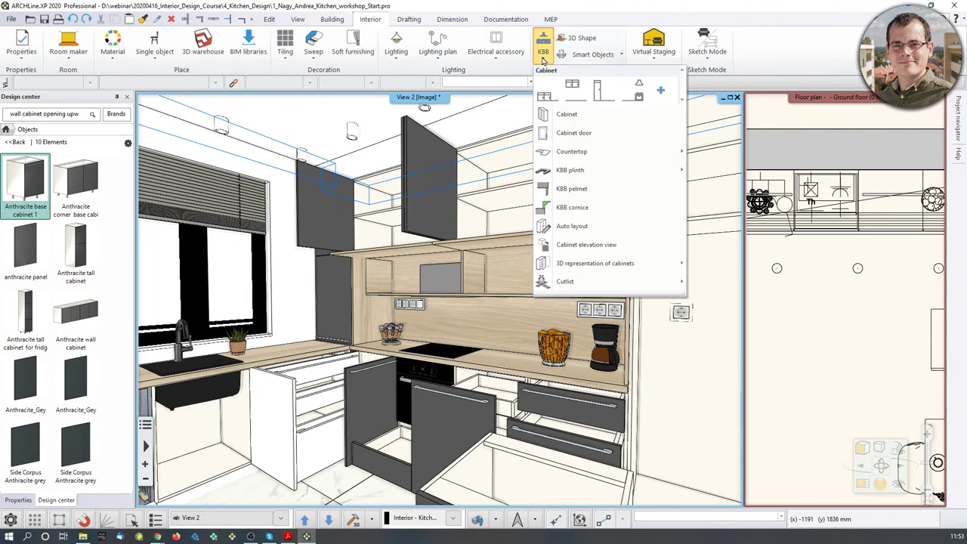
pyautogui.click(567, 114)
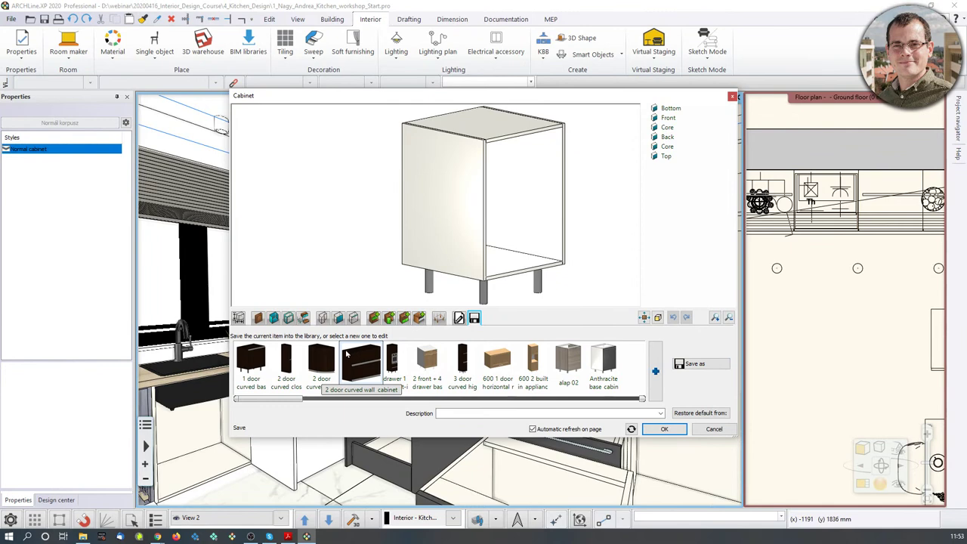
pyautogui.click(257, 318)
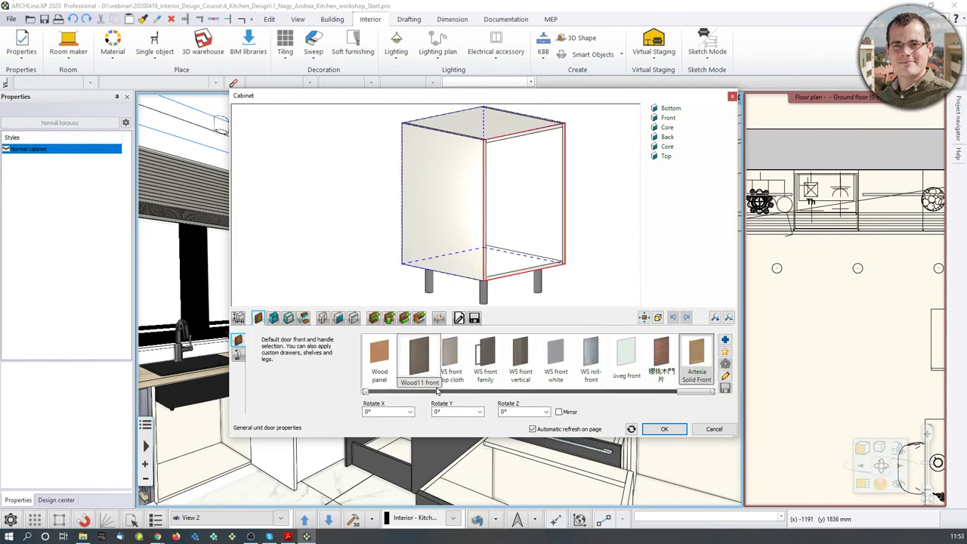
# - Start saving the cabinet as a new library item and review its BIM parameters
pyautogui.click(474, 318)
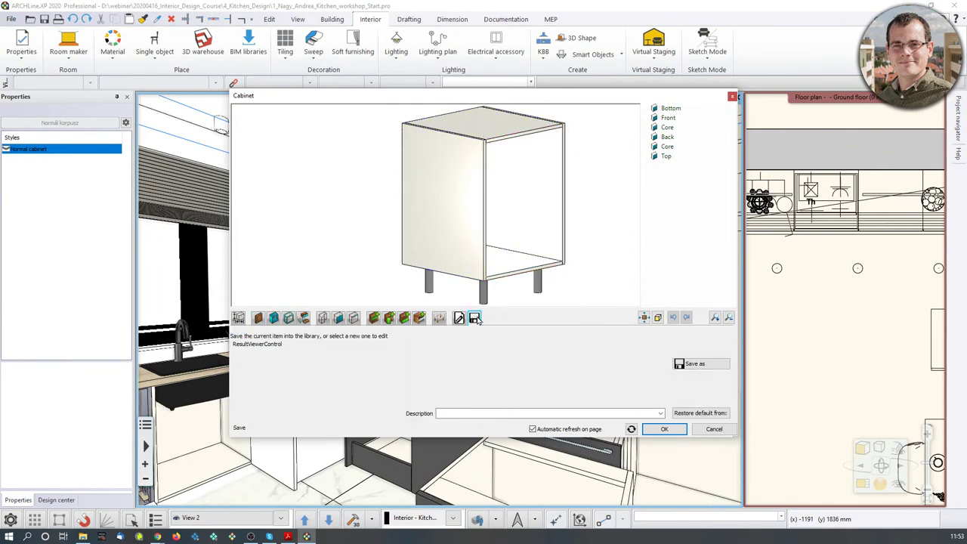
pyautogui.click(694, 364)
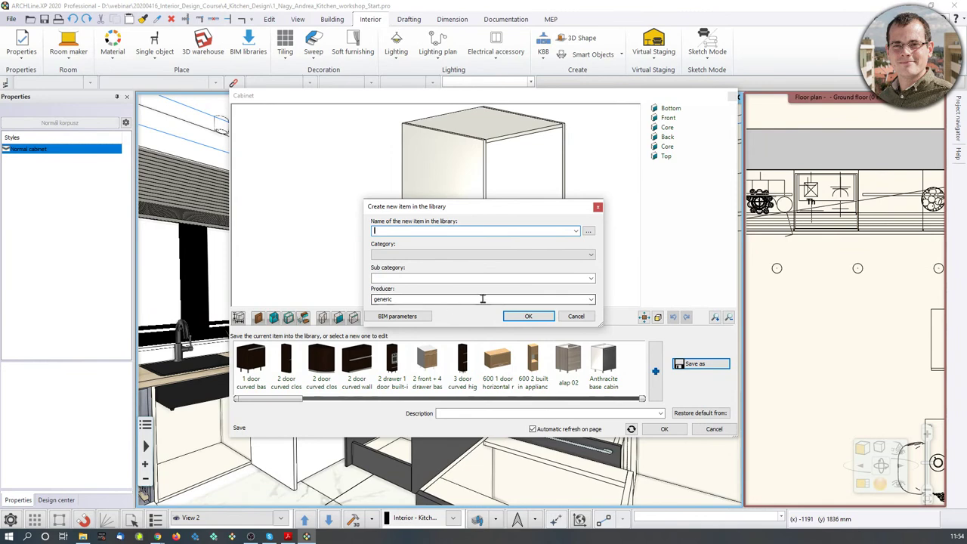
pyautogui.click(399, 316)
pyautogui.moveTo(601, 130); pyautogui.dragTo(433, 28)
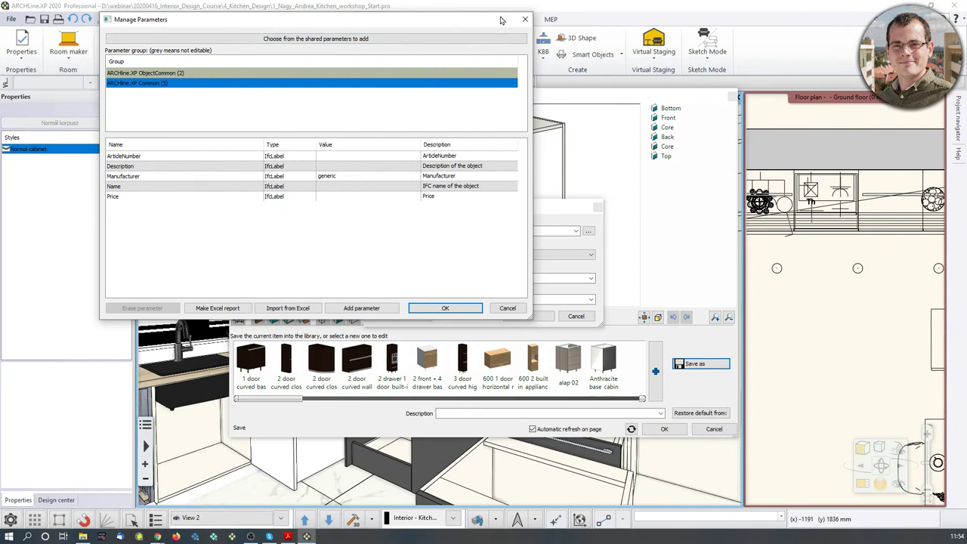
pyautogui.click(526, 21)
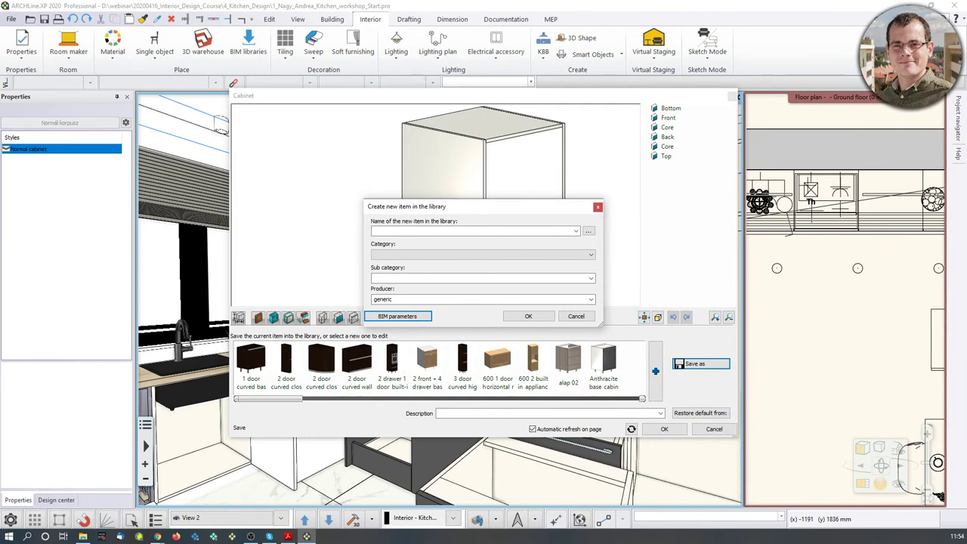
# - Cancel the creation of the new library item and close the cabinet editor
pyautogui.click(598, 206)
pyautogui.click(733, 96)
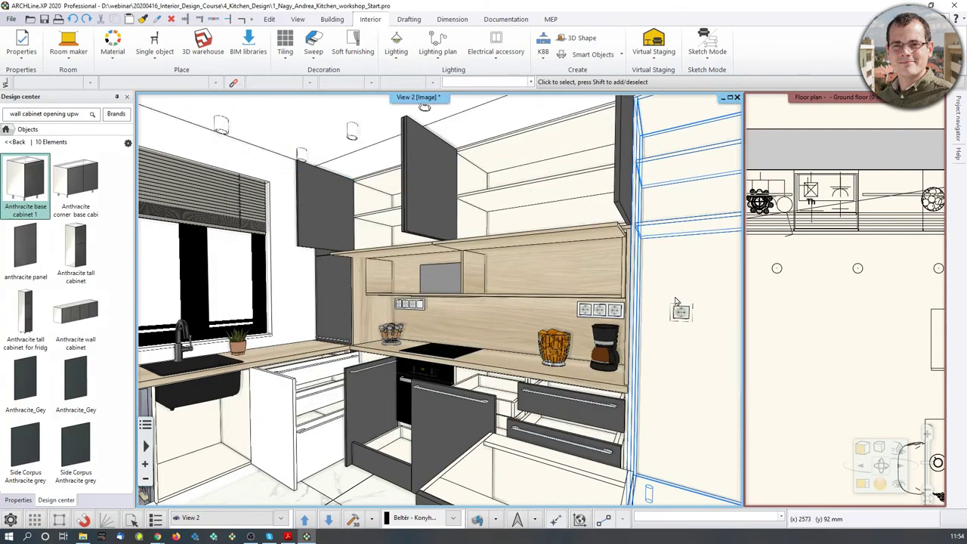
# - Set the 3D representation of all kitchen cabinets to closed doors and check the drawer base cabinet beside the tall unit
pyautogui.scroll(3, 665, 295)
pyautogui.scroll(-4, 658, 284)
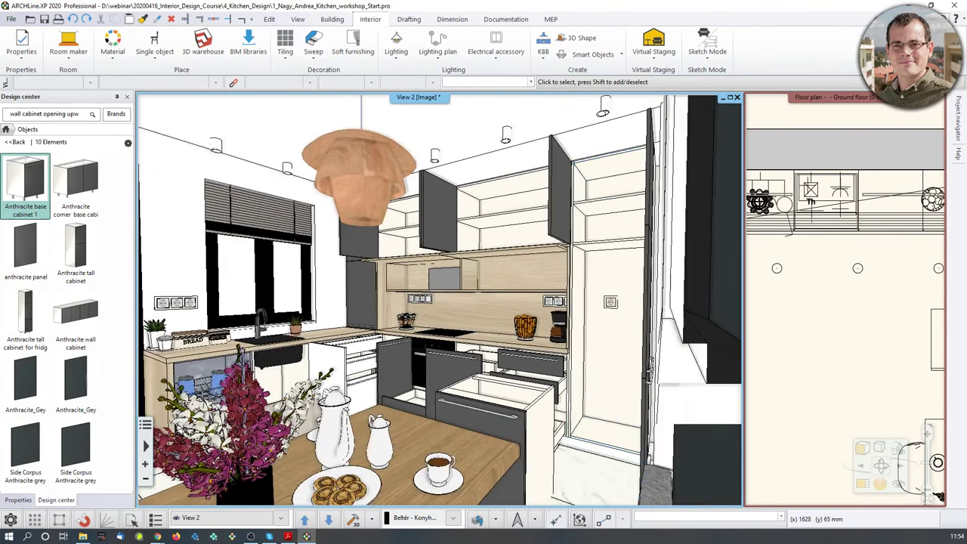
pyautogui.scroll(1, 658, 284)
pyautogui.moveTo(657, 284); pyautogui.dragTo(701, 292, button='middle')
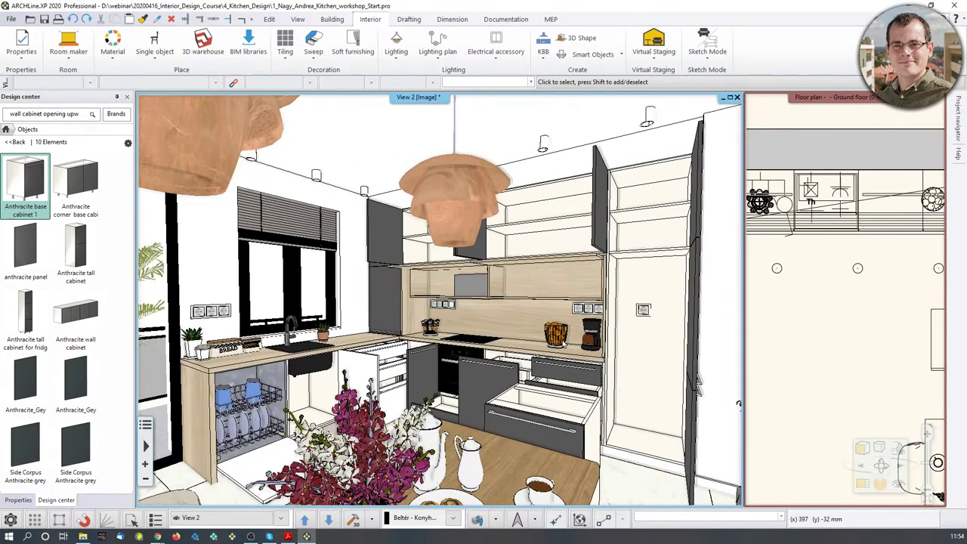
pyautogui.click(543, 46)
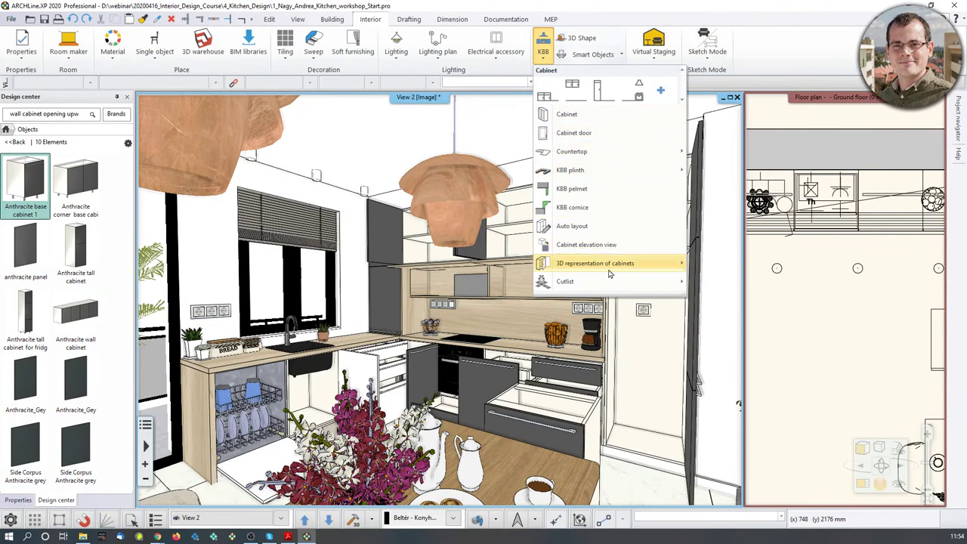
pyautogui.moveTo(614, 264)
pyautogui.click(745, 271)
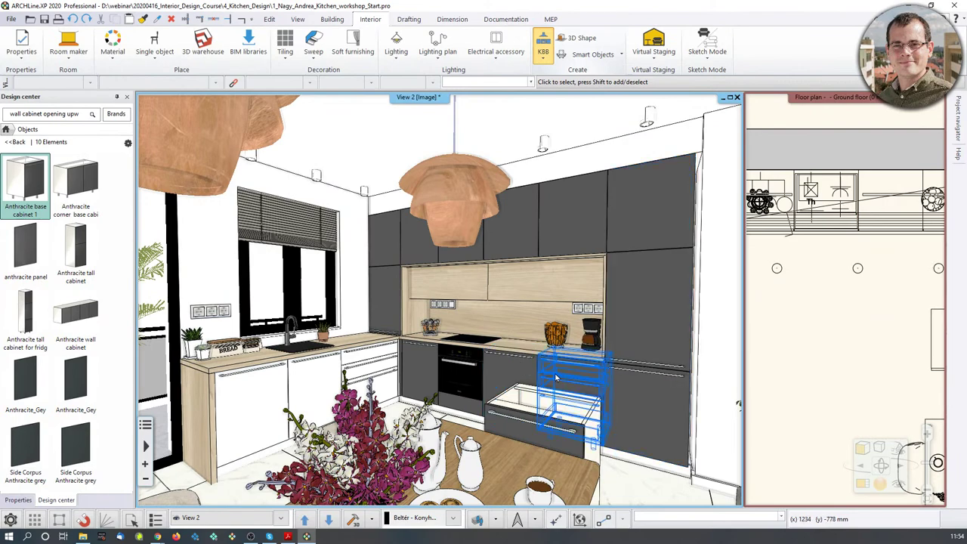
pyautogui.moveTo(568, 425); pyautogui.dragTo(586, 432, button='middle')
pyautogui.click(587, 432)
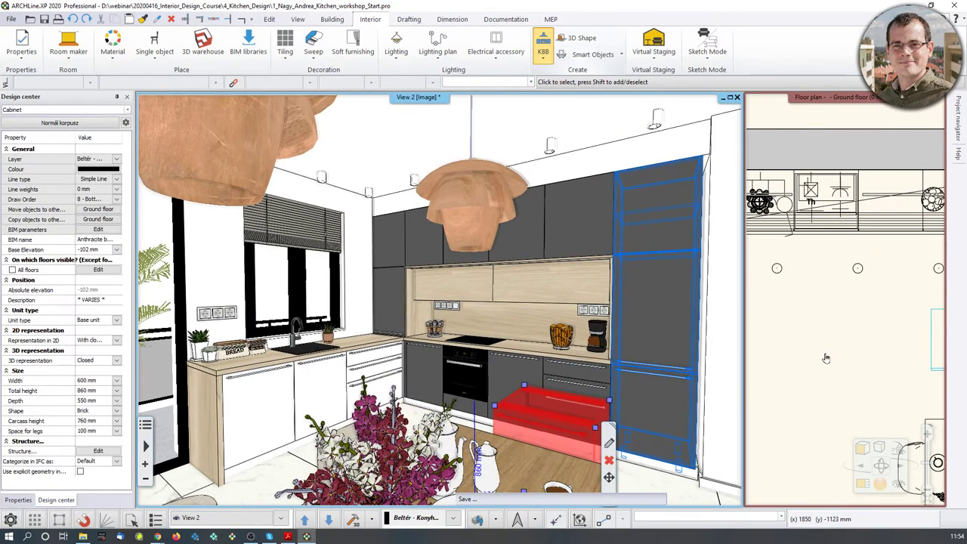
pyautogui.press('Escape')
# - Make the ground floor plan the main view and show the whole kitchen and living area
pyautogui.scroll(-2, 803, 369)
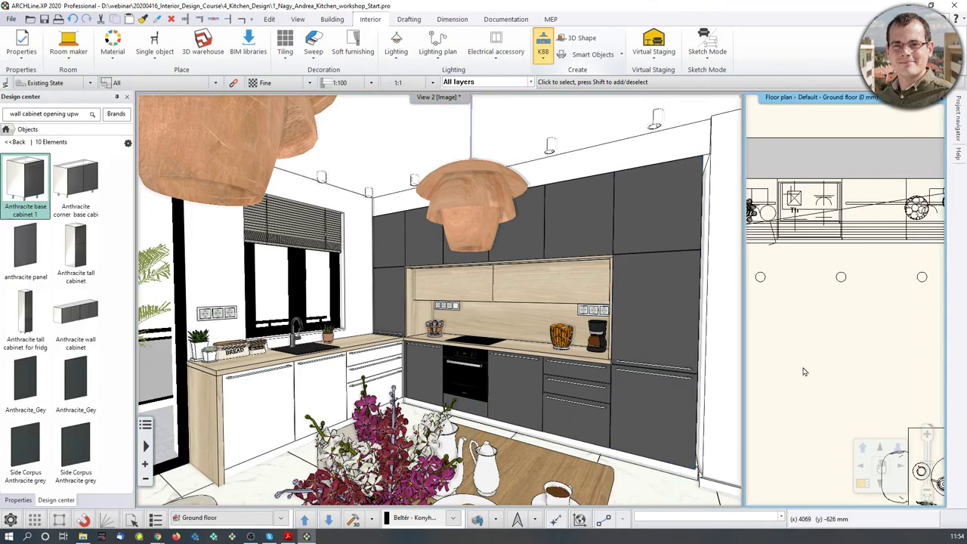
pyautogui.click(865, 482)
pyautogui.moveTo(606, 387); pyautogui.dragTo(585, 416, button='middle')
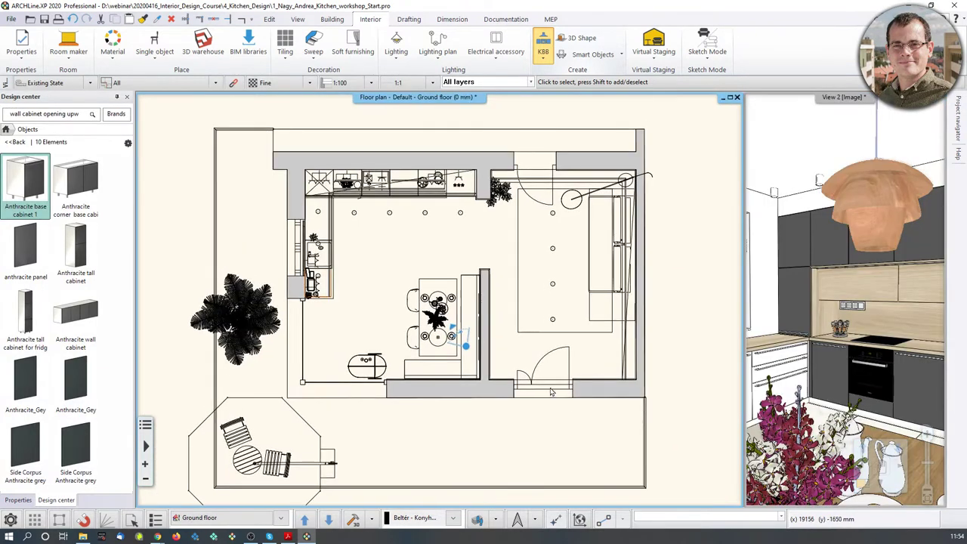
pyautogui.scroll(1, 552, 388)
pyautogui.scroll(1, 553, 381)
pyautogui.moveTo(429, 329); pyautogui.dragTo(440, 401, button='middle')
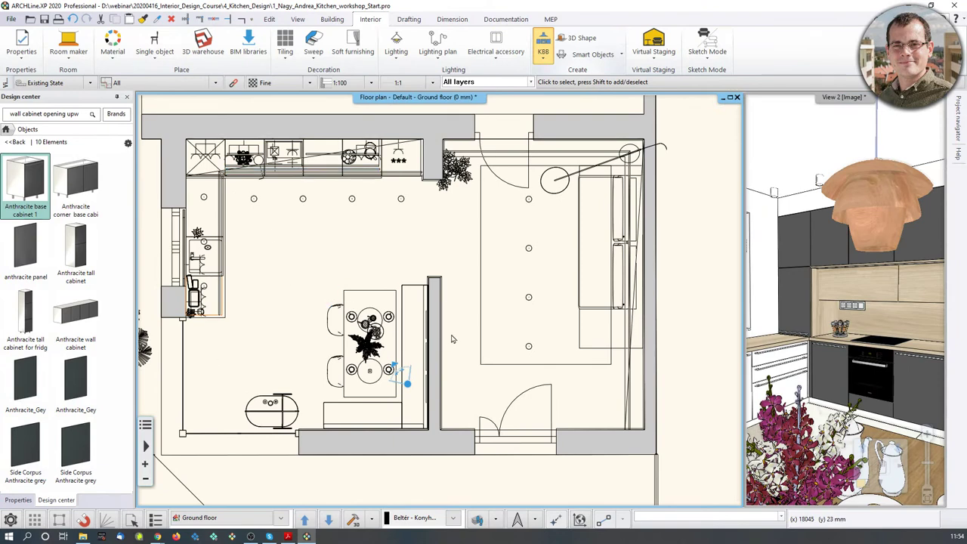
# - Select the kitchen's floor tiling in the 3D view and start Tiling on the layout for it
pyautogui.click(264, 457)
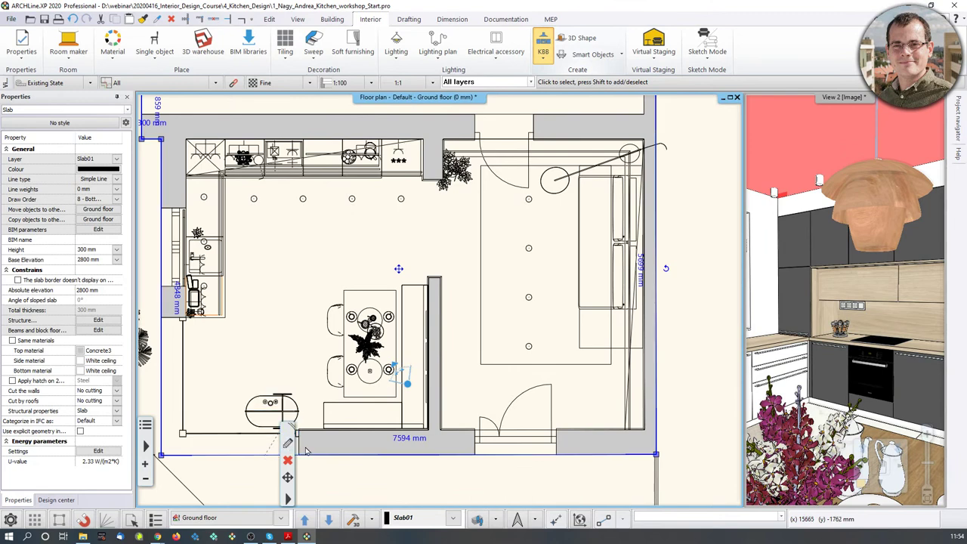
pyautogui.moveTo(410, 410); pyautogui.dragTo(428, 389, button='middle')
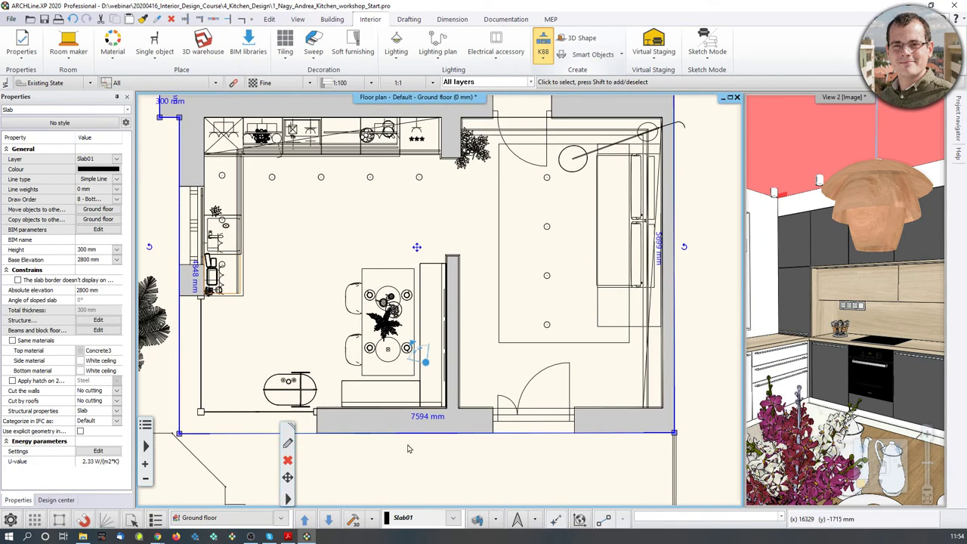
pyautogui.click(468, 427)
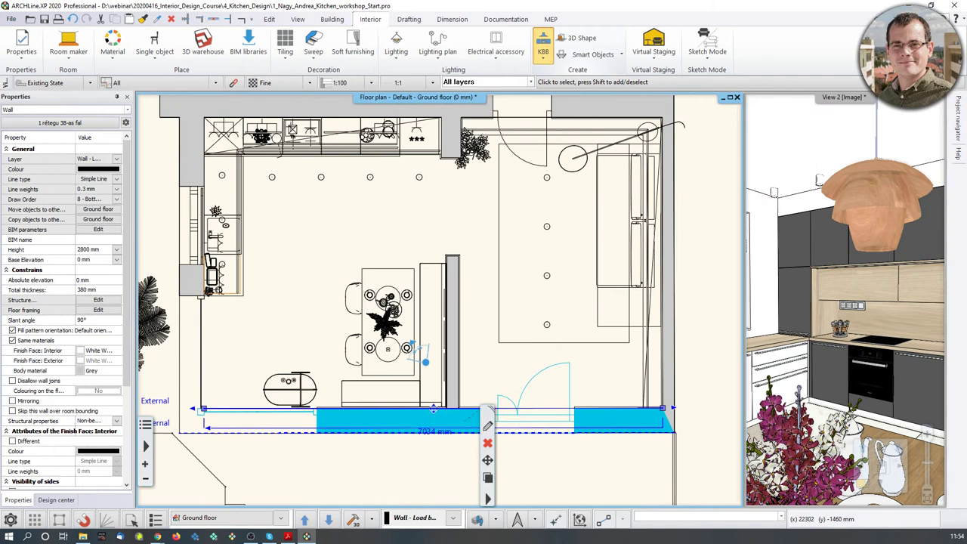
pyautogui.moveTo(869, 453); pyautogui.dragTo(820, 454, button='middle')
pyautogui.scroll(3, 820, 451)
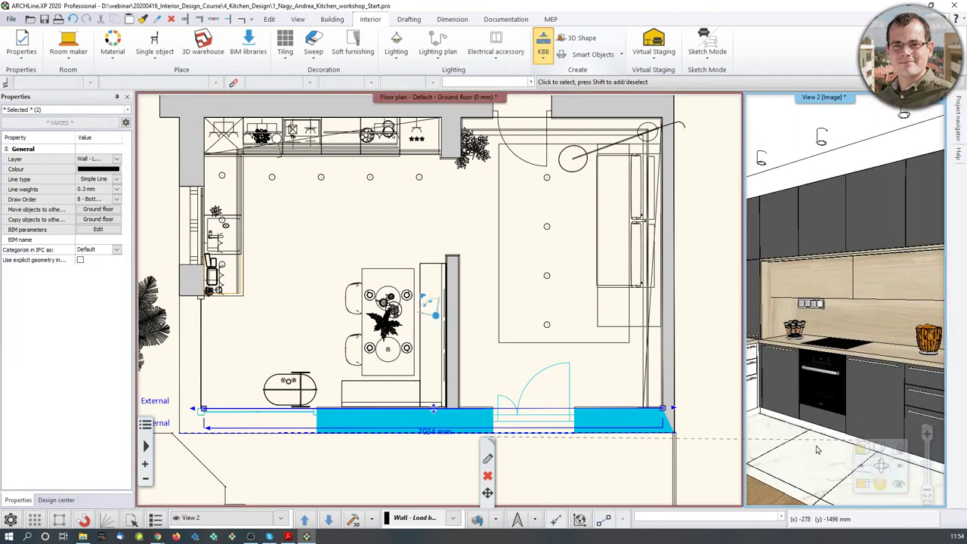
pyautogui.click(823, 460)
pyautogui.rightClick(823, 459)
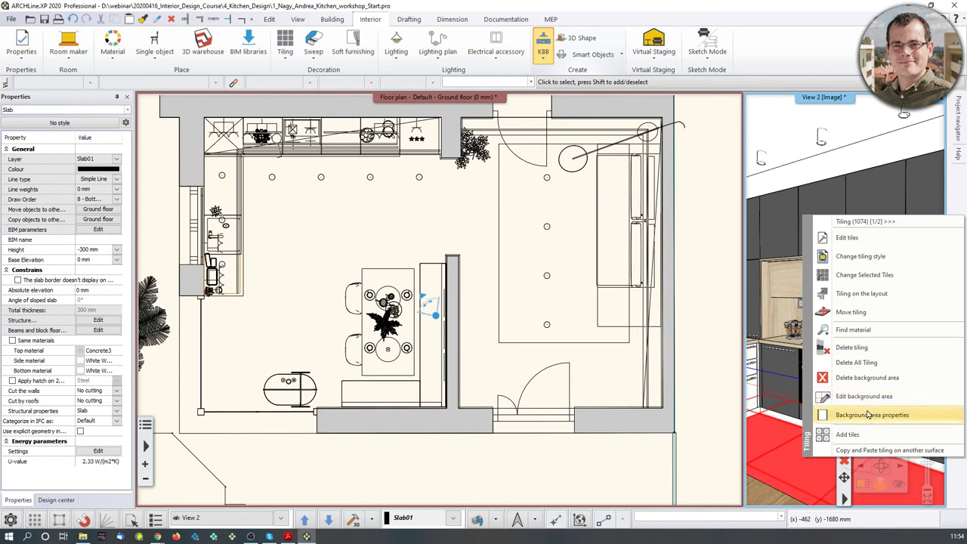
pyautogui.click(862, 294)
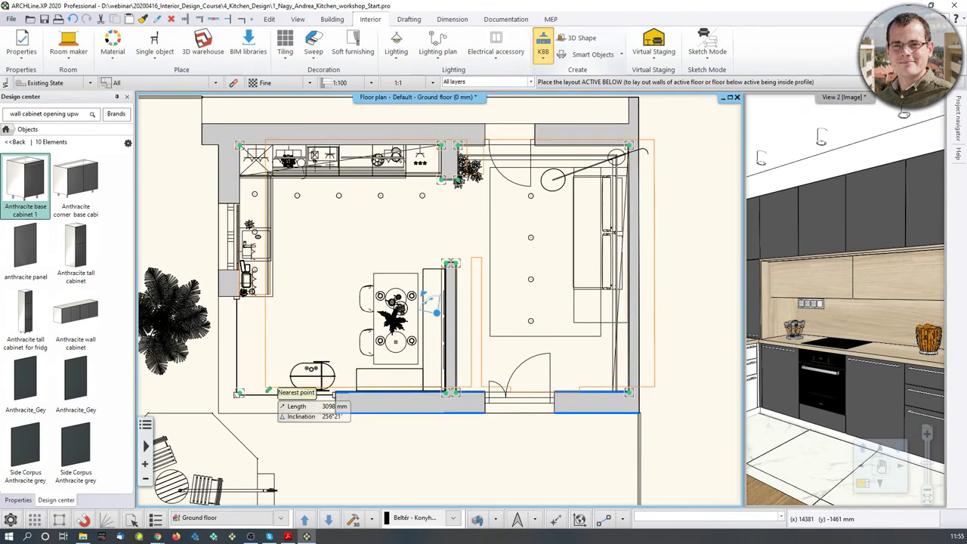
# - Place the tiling layout over the floor plan at the room's inner wall corner, review the tile grid, and close and remove the layout
pyautogui.scroll(3, 242, 397)
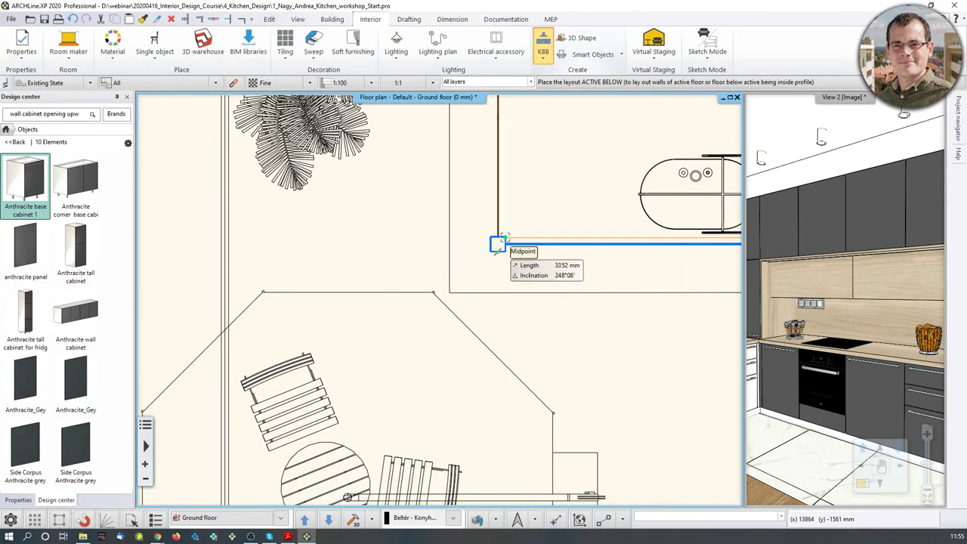
pyautogui.scroll(-4, 499, 244)
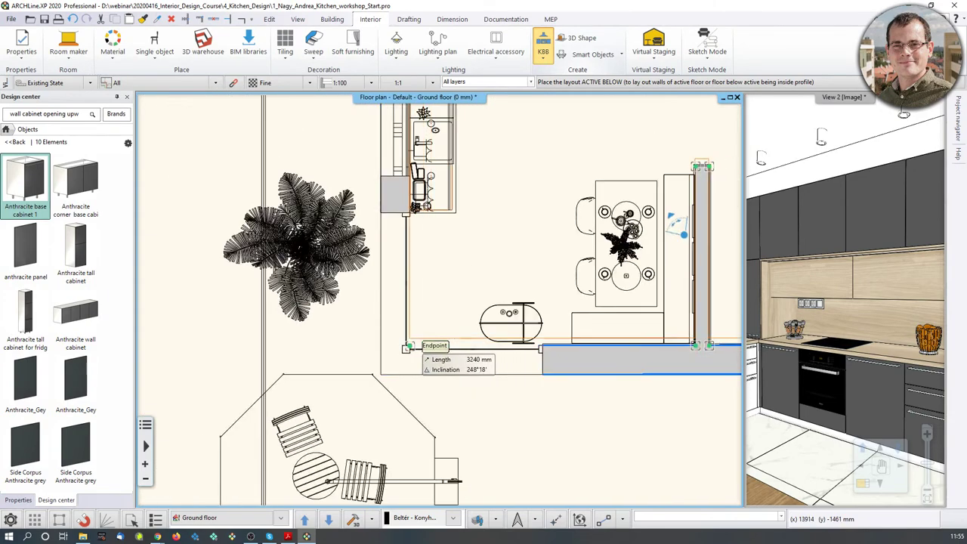
pyautogui.moveTo(514, 342); pyautogui.dragTo(241, 355, button='middle')
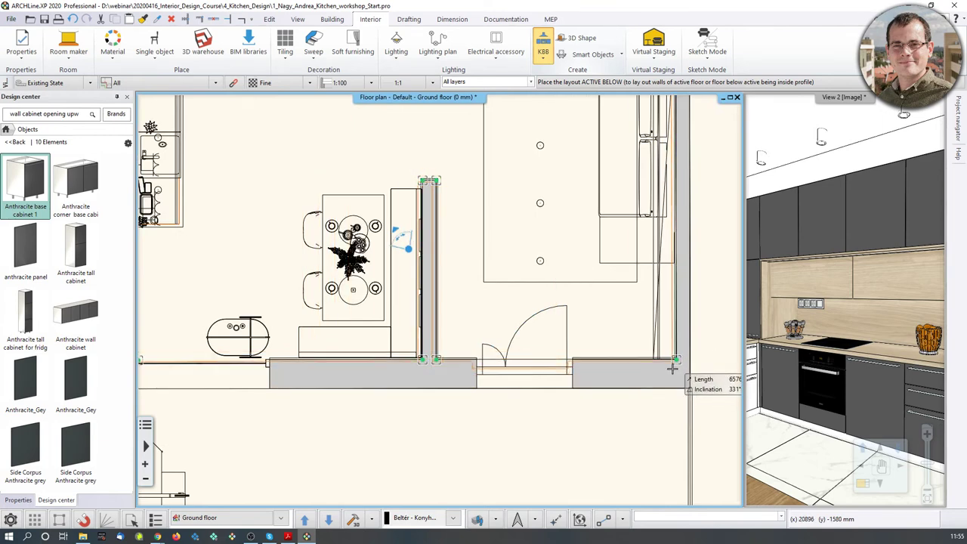
pyautogui.moveTo(648, 138); pyautogui.dragTo(599, 349, button='middle')
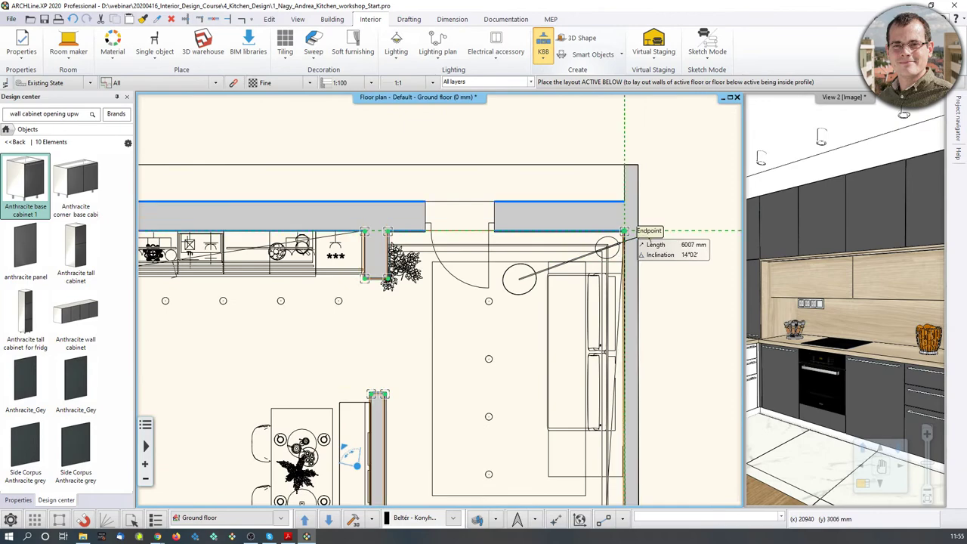
pyautogui.click(625, 230)
pyautogui.scroll(-2, 528, 362)
pyautogui.moveTo(476, 360); pyautogui.dragTo(491, 343, button='middle')
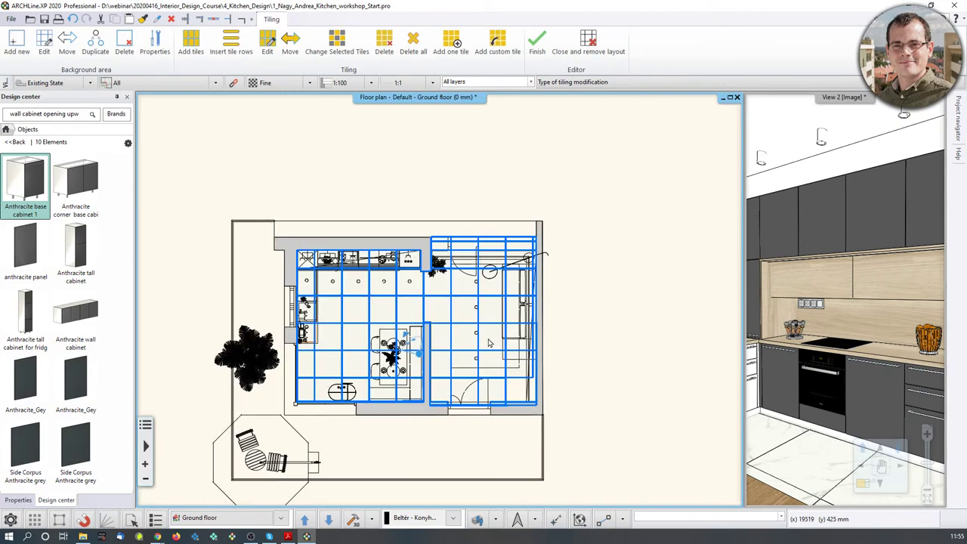
pyautogui.scroll(1, 489, 344)
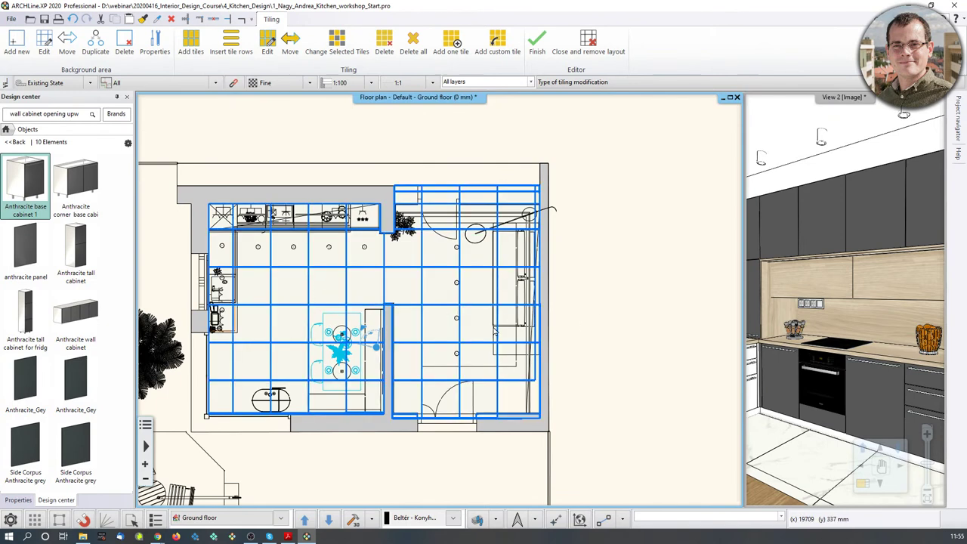
pyautogui.click(601, 52)
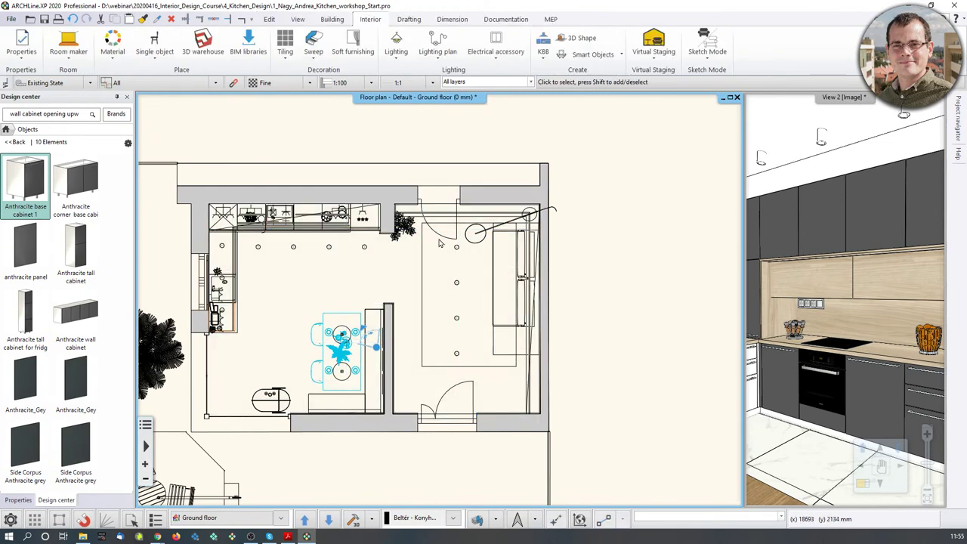
# - Create a floor snapshot of the ground floor with a cutting elevation of 1500 mm and view it around the kitchen
pyautogui.click(506, 19)
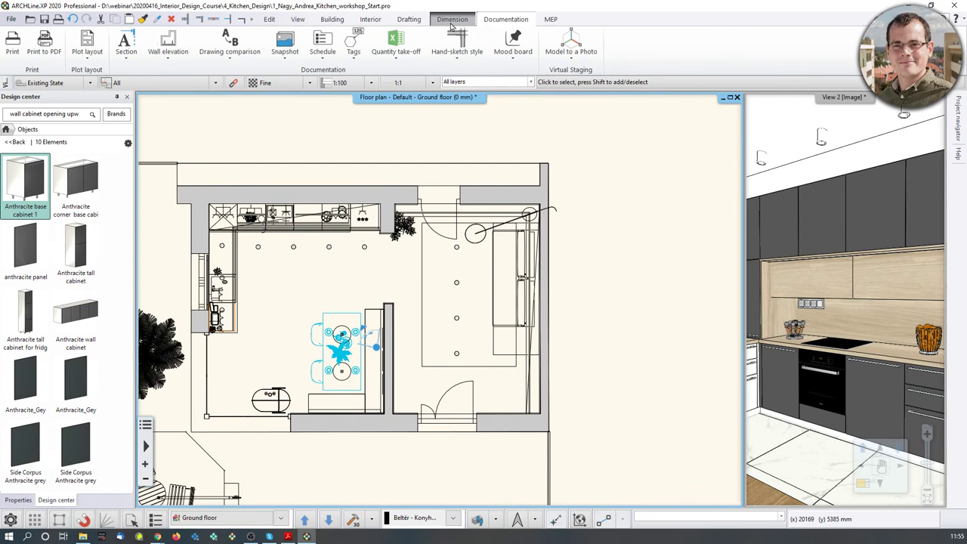
pyautogui.click(286, 57)
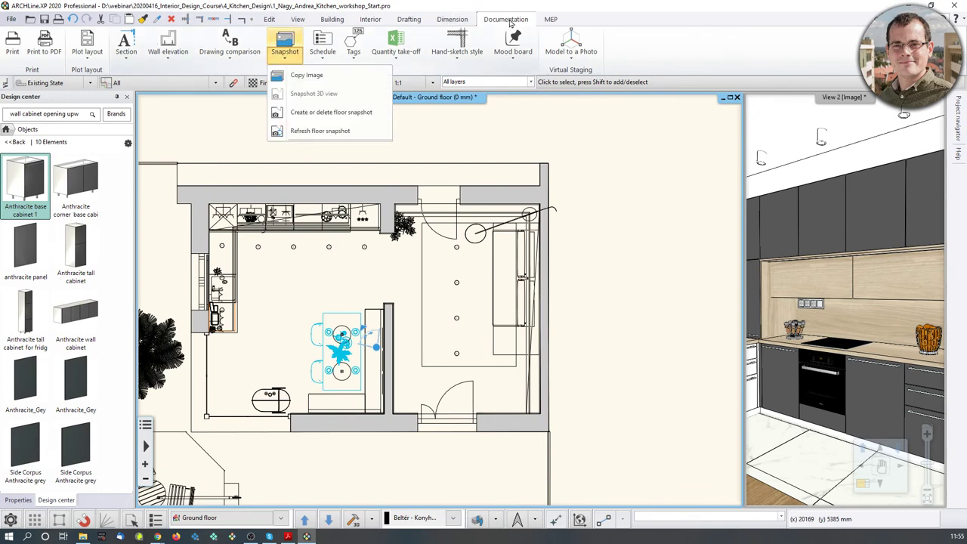
pyautogui.click(312, 113)
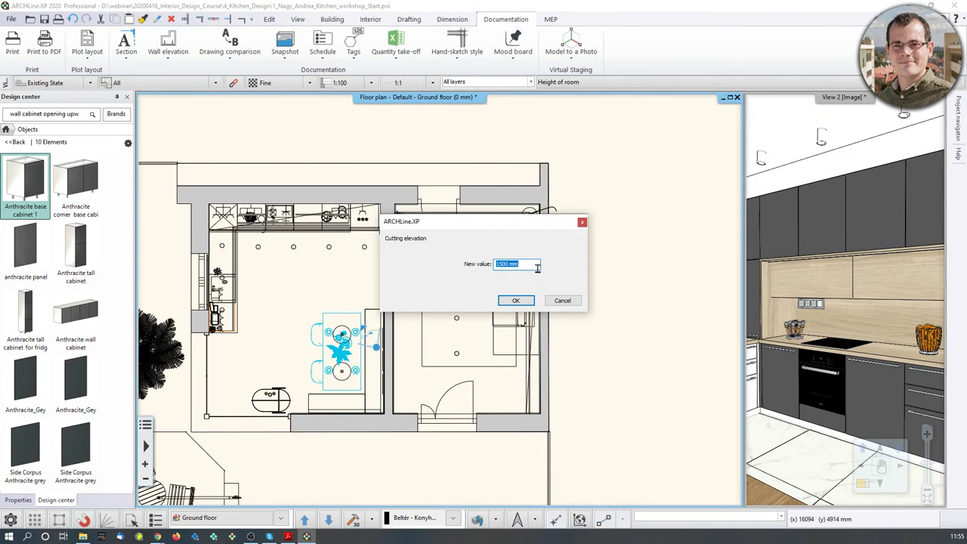
pyautogui.click(517, 300)
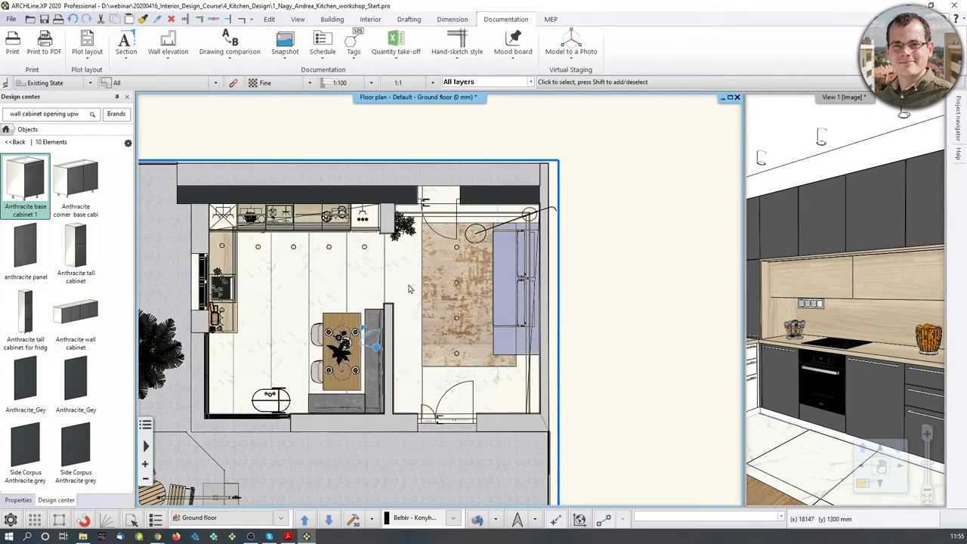
pyautogui.scroll(2, 314, 287)
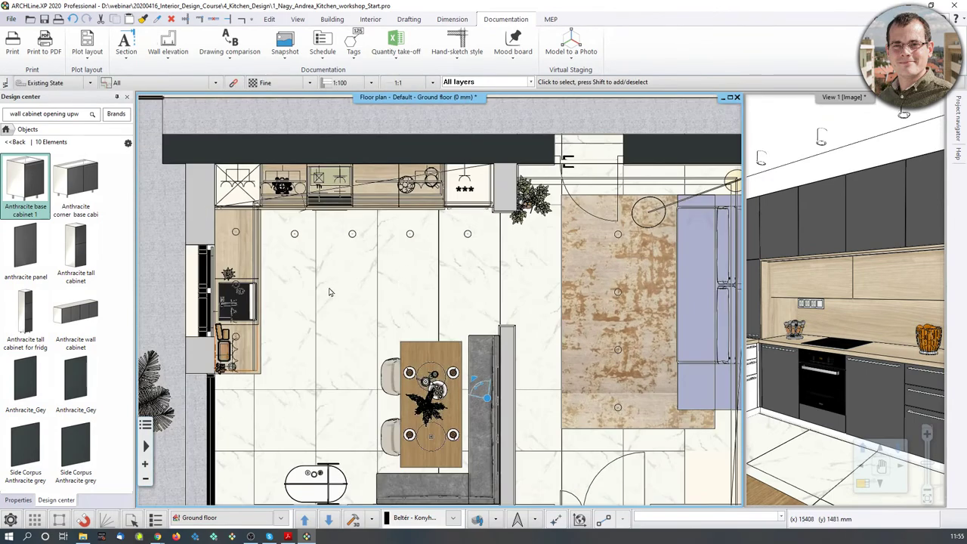
pyautogui.scroll(1, 330, 293)
pyautogui.scroll(1, 386, 242)
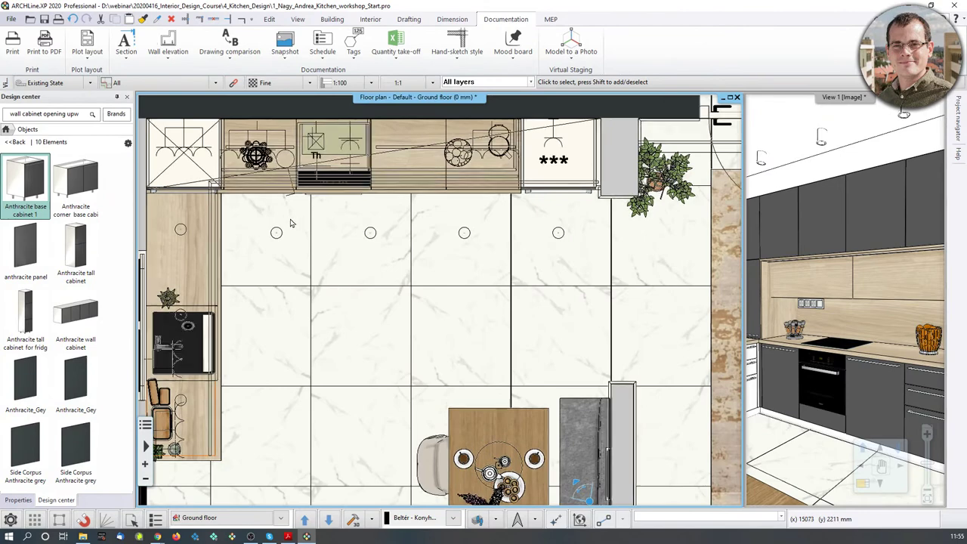
pyautogui.scroll(-3, 451, 251)
# - Move the floor snapshot image horizontally to the empty area beside the floor plan, clear of the line drawing
pyautogui.click(457, 327)
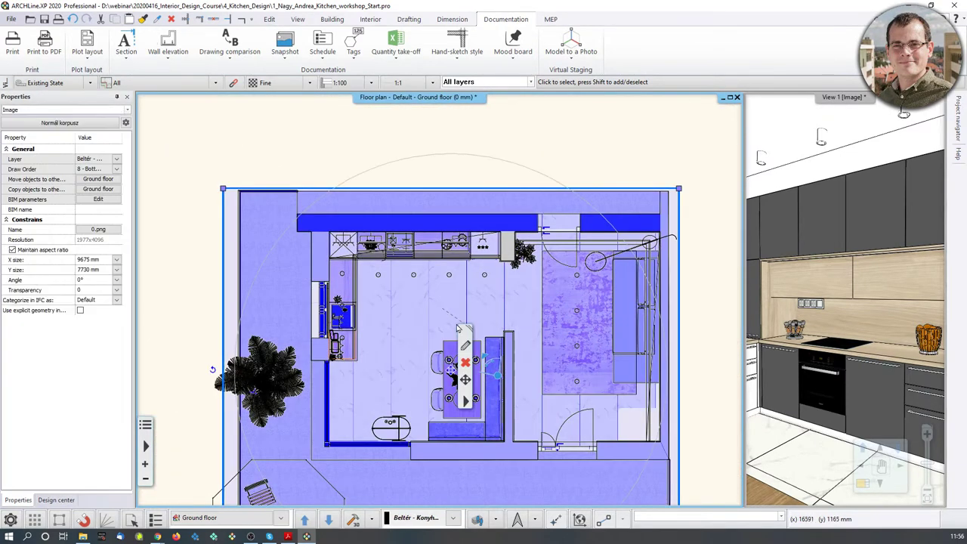
pyautogui.moveTo(455, 375); pyautogui.dragTo(418, 333, button='middle')
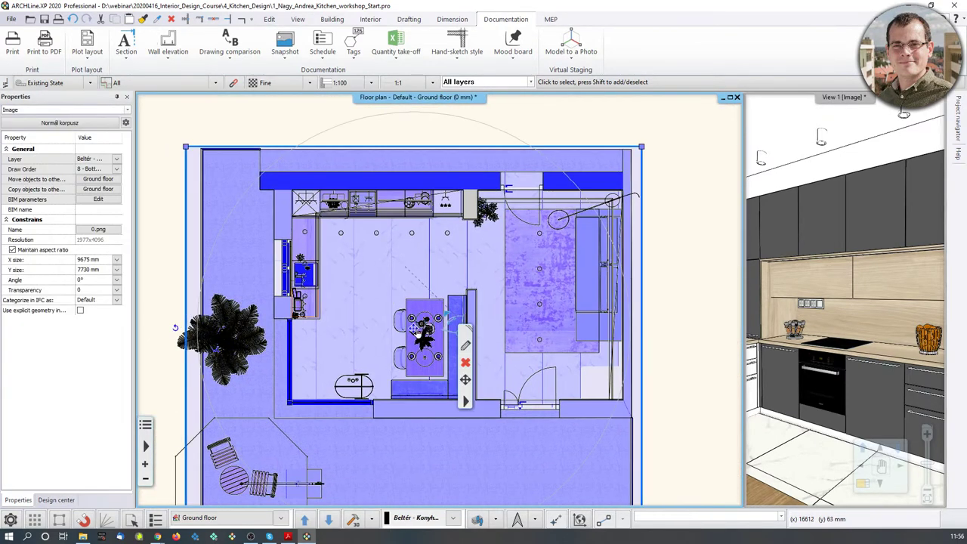
pyautogui.click(414, 330)
pyautogui.click(445, 340)
pyautogui.scroll(-1, 443, 306)
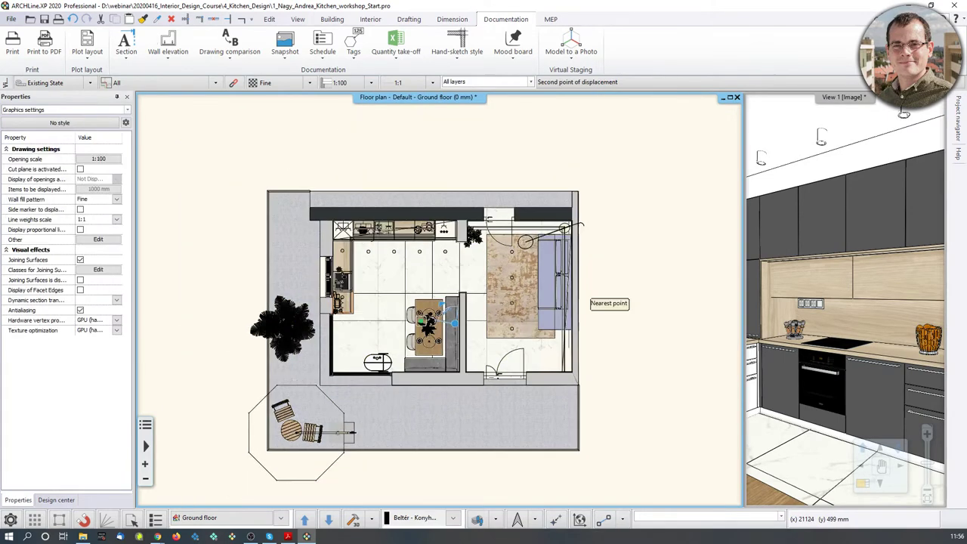
pyautogui.scroll(-1, 647, 316)
pyautogui.moveTo(647, 316); pyautogui.dragTo(390, 324, button='middle')
pyautogui.click(541, 326)
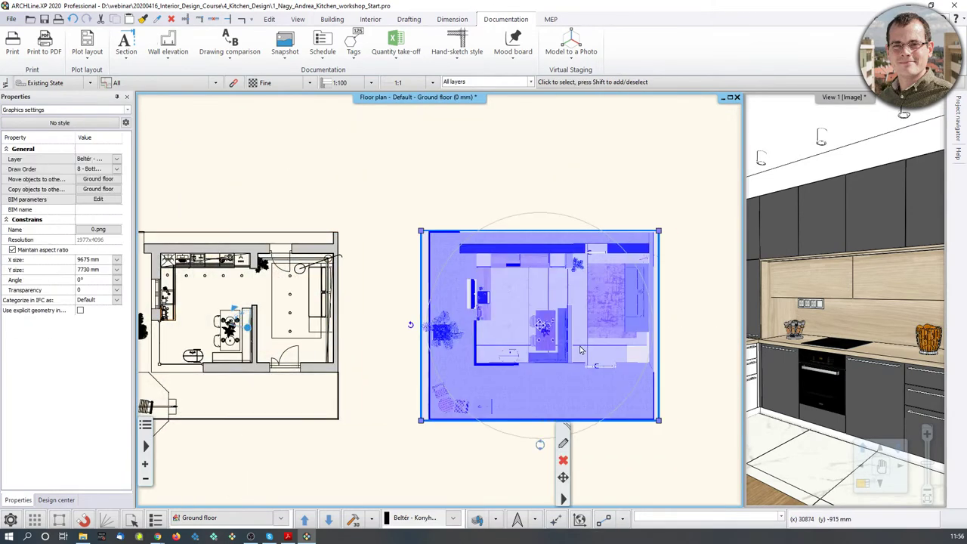
pyautogui.click(449, 182)
pyautogui.scroll(3, 630, 383)
pyautogui.moveTo(399, 182); pyautogui.dragTo(418, 257, button='middle')
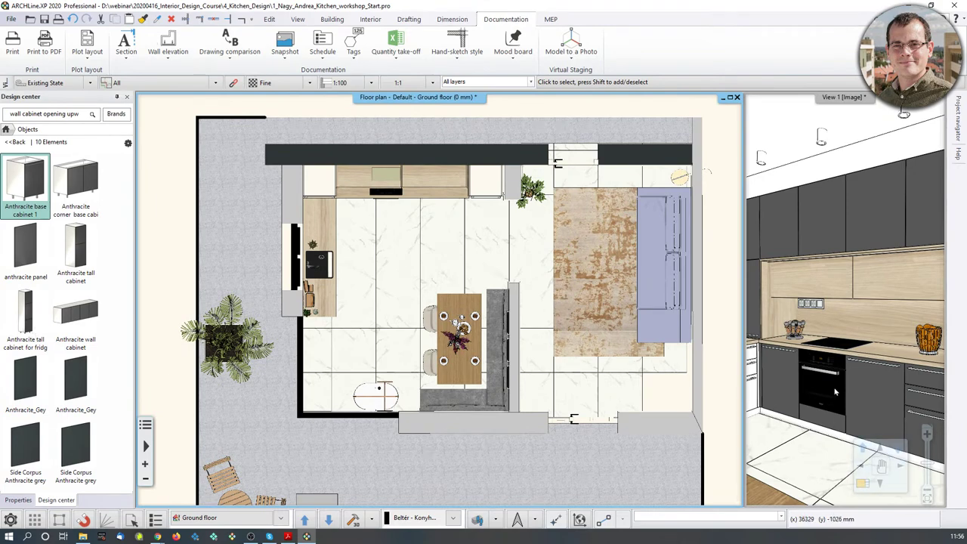
# - Select the plinth moulding under the base cabinets in the 3D view, review its section profile settings and close them
pyautogui.moveTo(825, 432); pyautogui.dragTo(846, 423, button='middle')
pyautogui.moveTo(627, 337); pyautogui.dragTo(460, 334, button='middle')
pyautogui.moveTo(805, 363); pyautogui.dragTo(802, 434, button='middle')
pyautogui.scroll(2, 801, 434)
pyautogui.moveTo(801, 433); pyautogui.dragTo(796, 368)
pyautogui.click(796, 368)
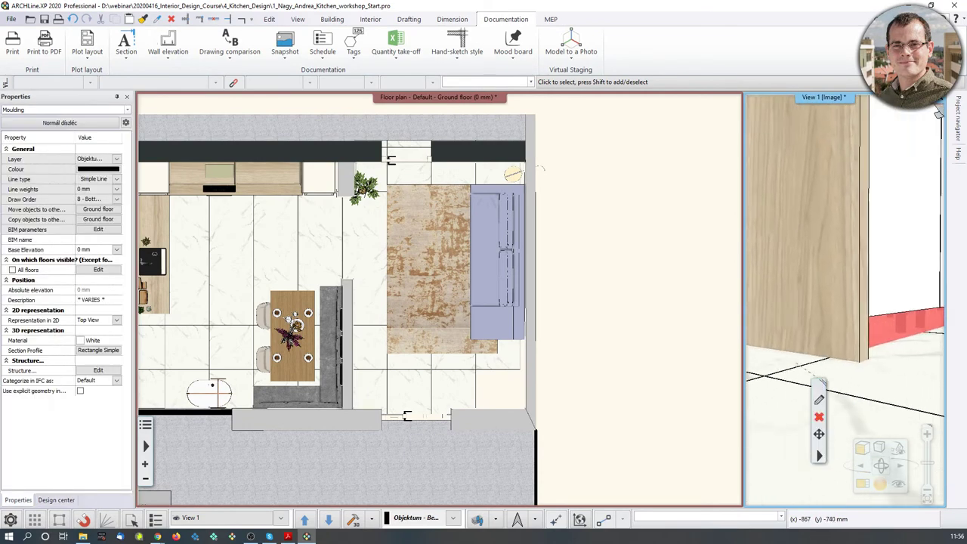
pyautogui.moveTo(810, 358); pyautogui.dragTo(797, 310, button='middle')
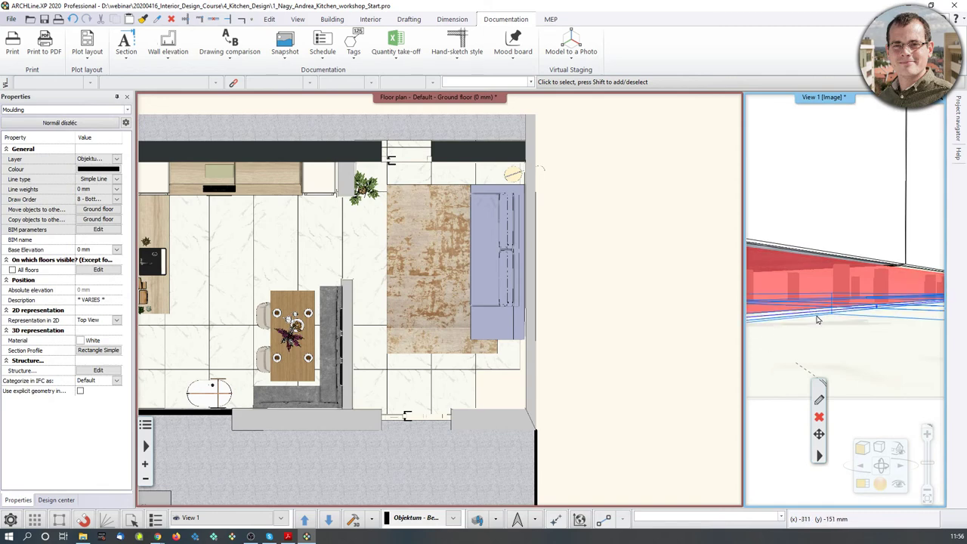
pyautogui.moveTo(829, 325); pyautogui.dragTo(820, 397, button='middle')
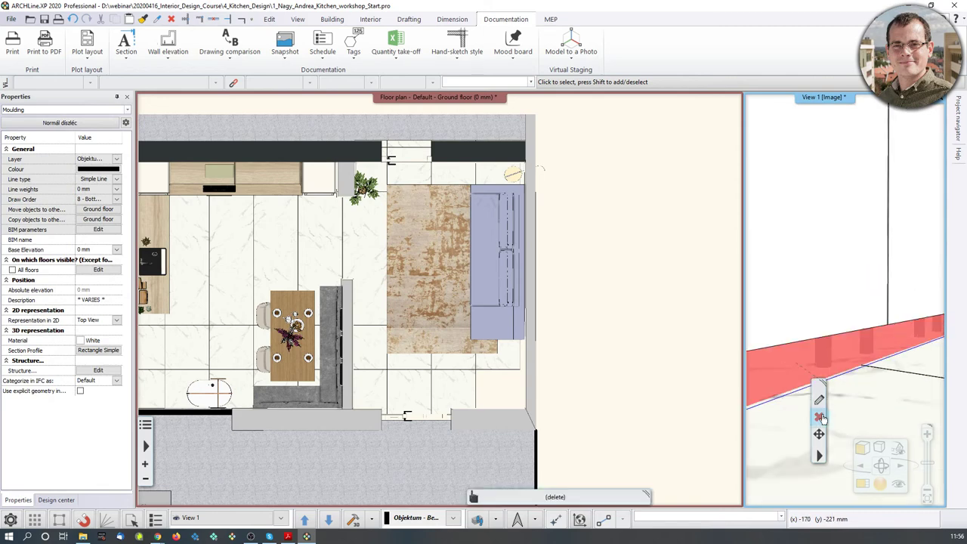
pyautogui.click(819, 401)
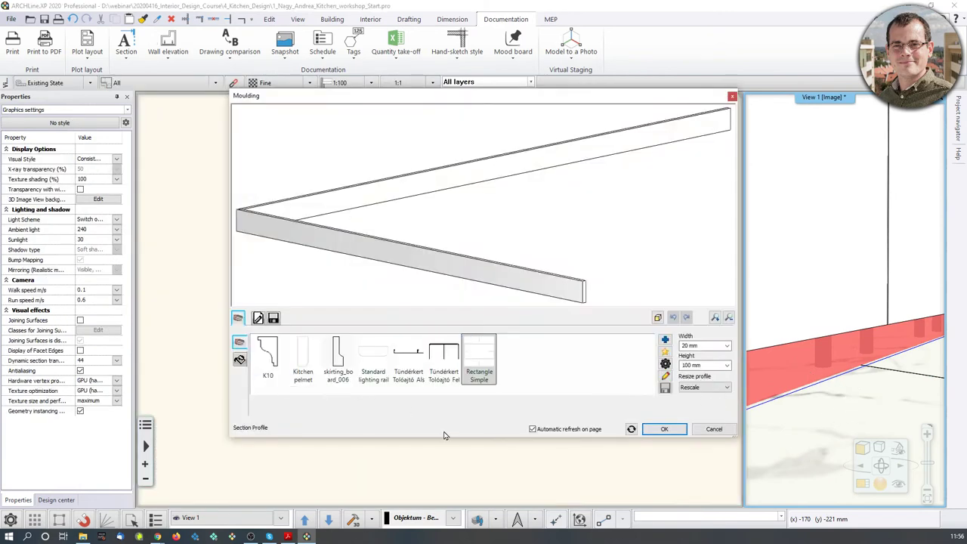
pyautogui.click(732, 96)
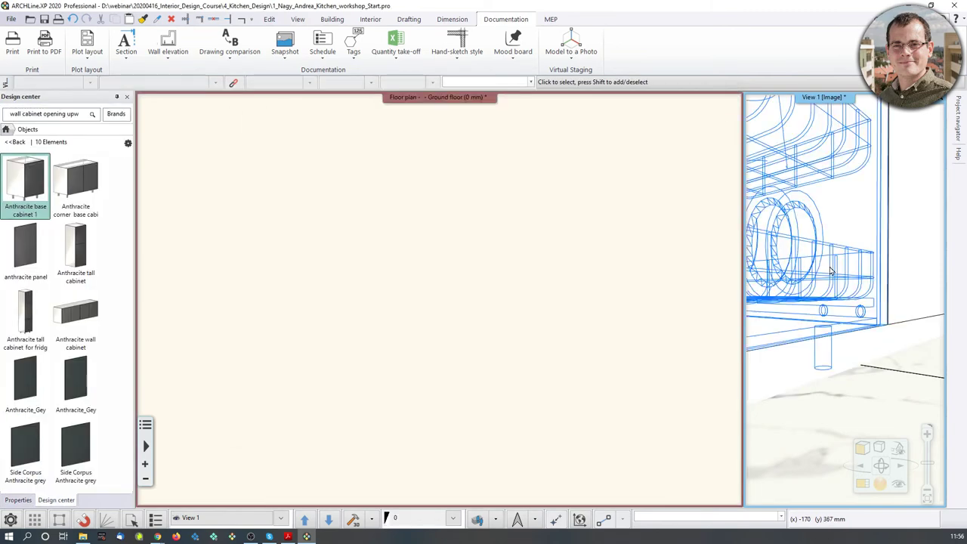
# - Reselect the plinth moulding under the base cabinets and set its base elevation to 5 mm
pyautogui.click(869, 301)
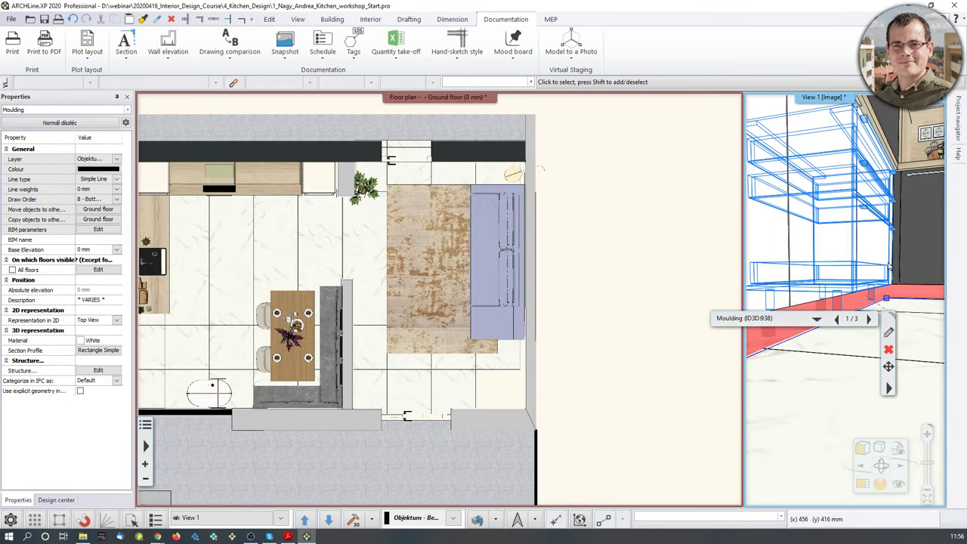
pyautogui.click(839, 319)
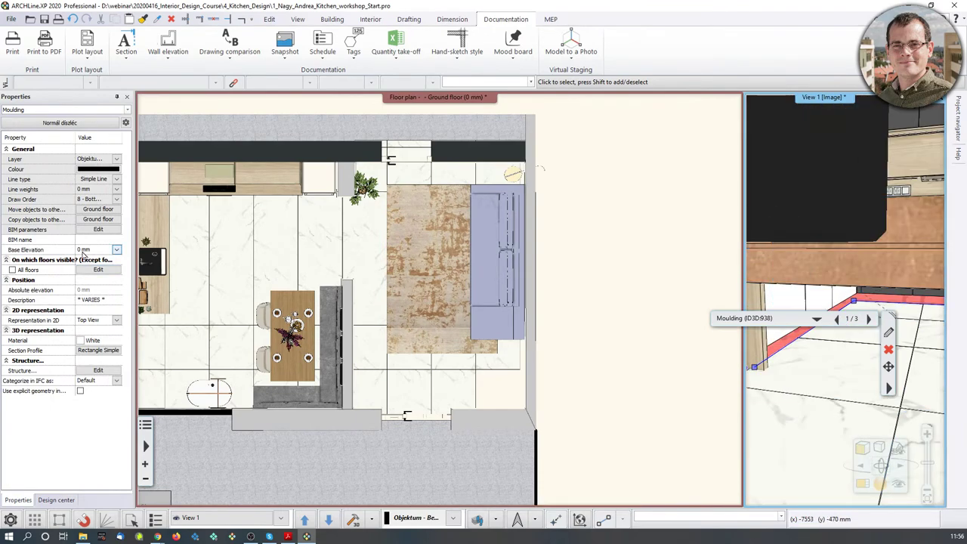
pyautogui.click(104, 250)
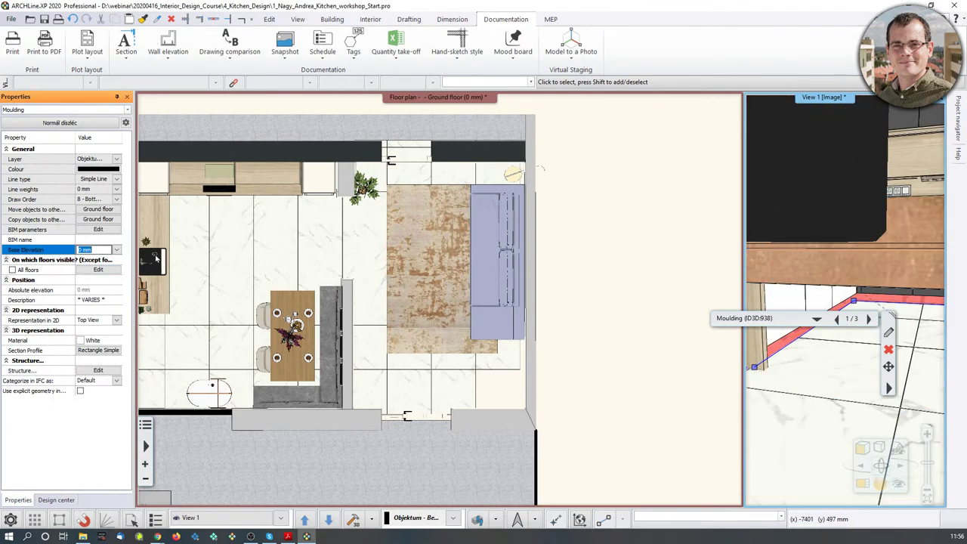
pyautogui.write('5')
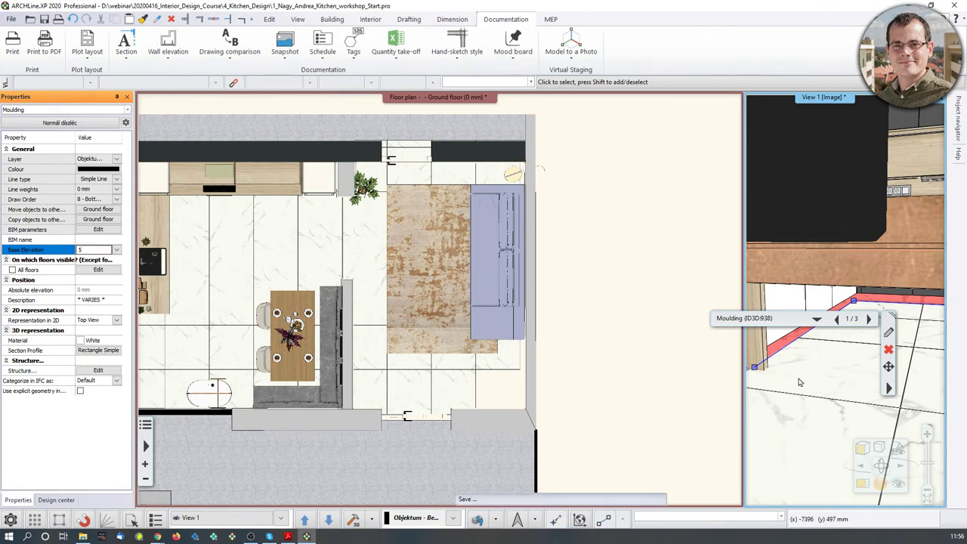
# - Examine the plinth along the base cabinets and at the kitchen corner, including its joint with the floor tiles, in the 3D view
pyautogui.moveTo(794, 357); pyautogui.dragTo(796, 361, button='middle')
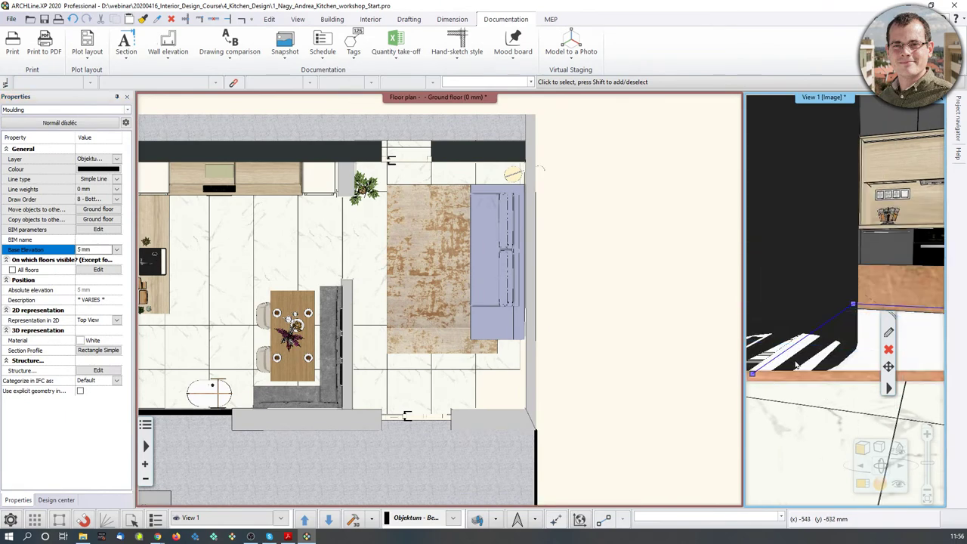
pyautogui.scroll(6, 802, 364)
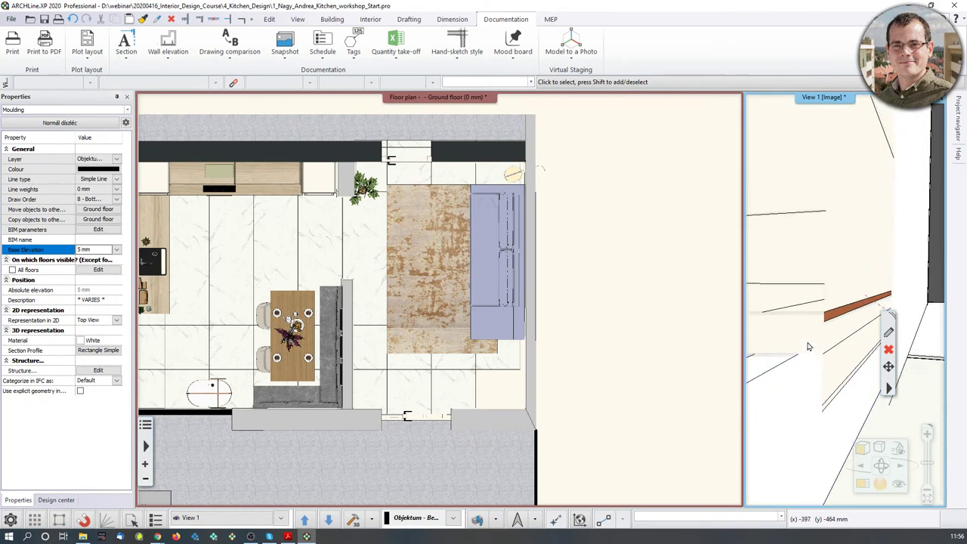
pyautogui.scroll(5, 808, 347)
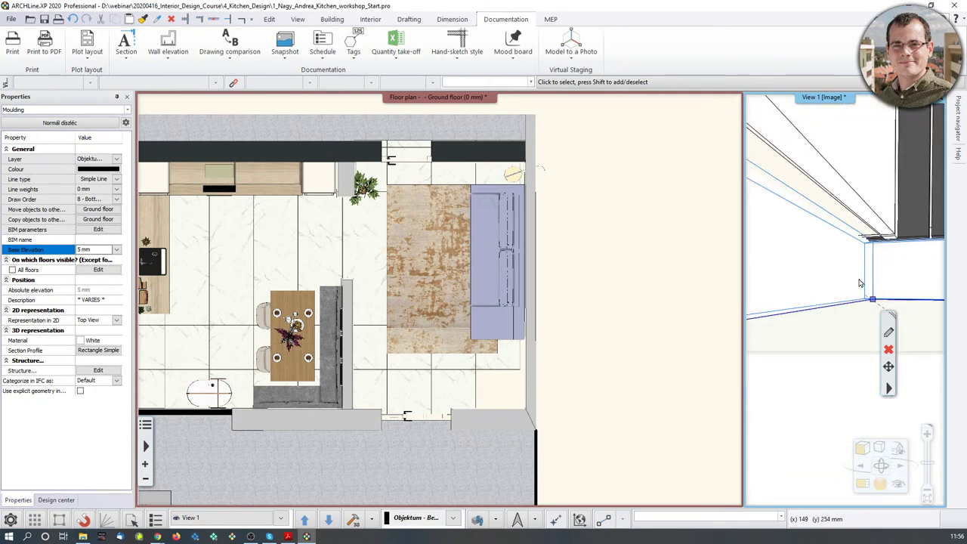
pyautogui.scroll(4, 857, 293)
pyautogui.scroll(-1, 859, 340)
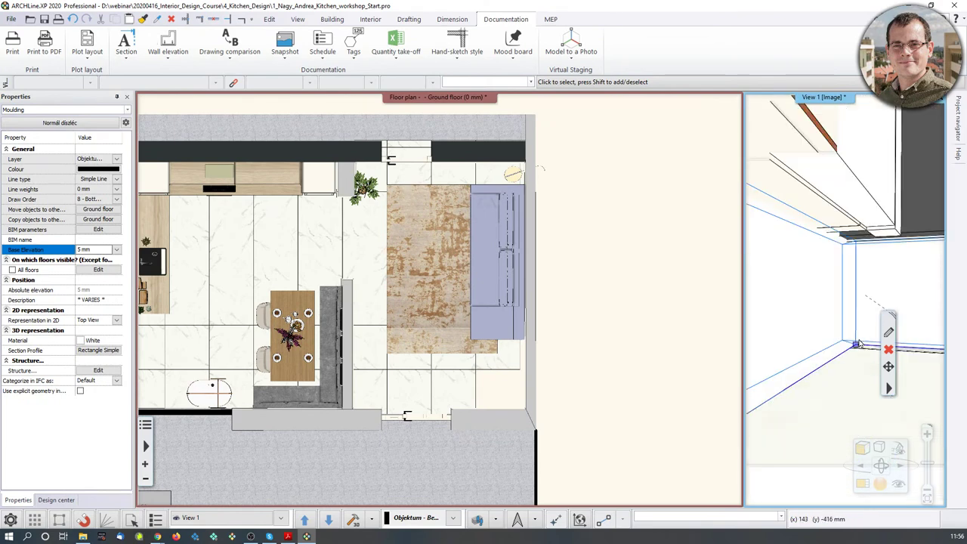
pyautogui.moveTo(859, 340); pyautogui.dragTo(811, 368, button='middle')
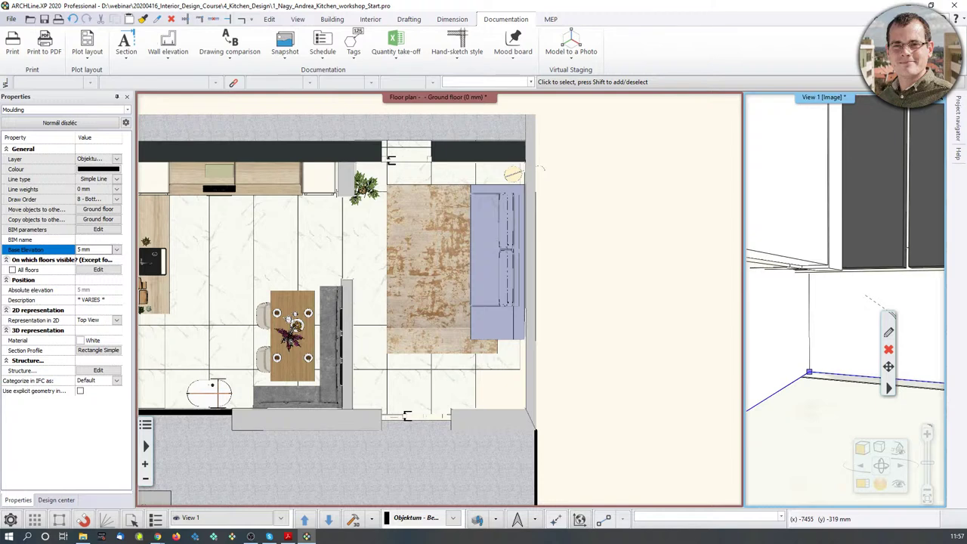
pyautogui.scroll(-3, 778, 277)
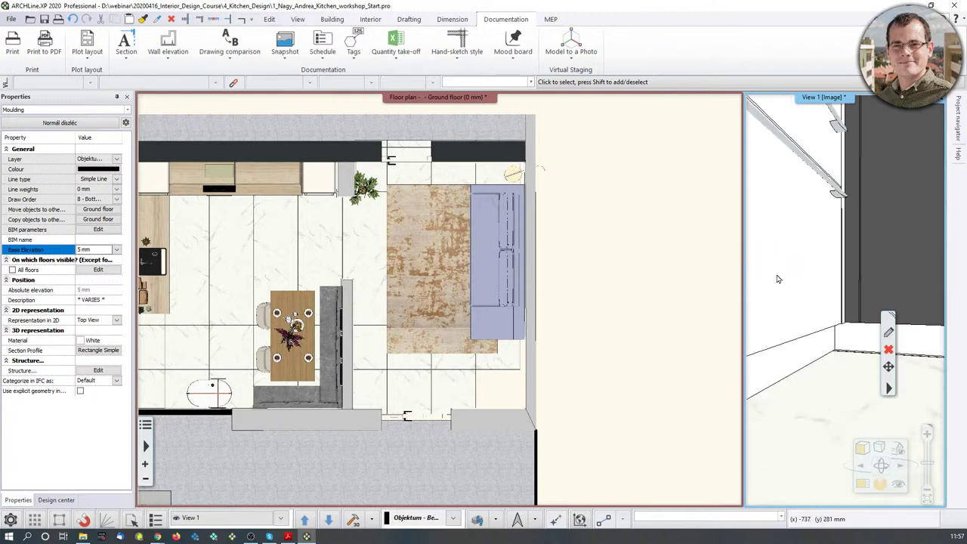
pyautogui.moveTo(869, 226); pyautogui.dragTo(786, 440, button='middle')
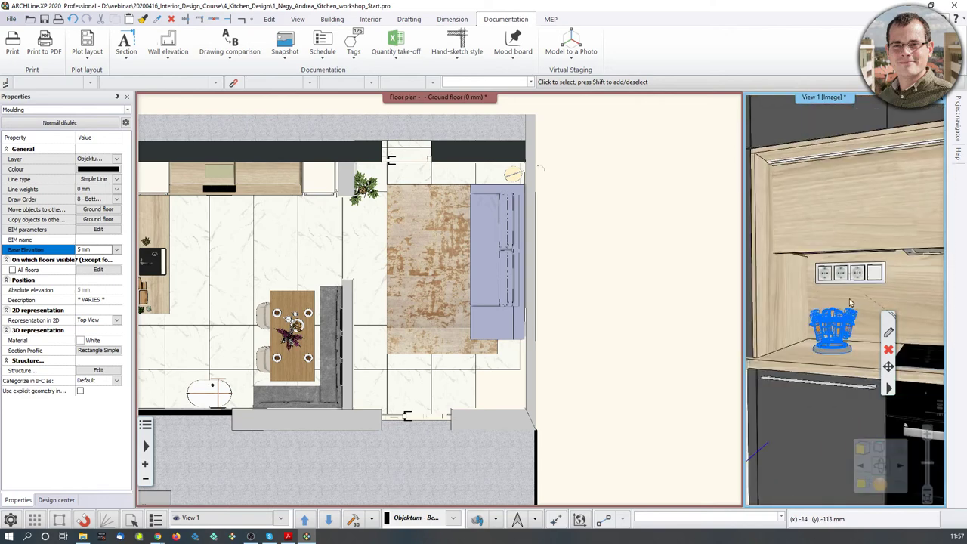
pyautogui.scroll(-2, 845, 295)
pyautogui.moveTo(866, 248); pyautogui.dragTo(866, 265, button='middle')
# - Look over the rendered floor snapshot, the line-drawn floor plan beside it and the anthracite cabinets in the Design center
pyautogui.moveTo(413, 348); pyautogui.dragTo(464, 335, button='middle')
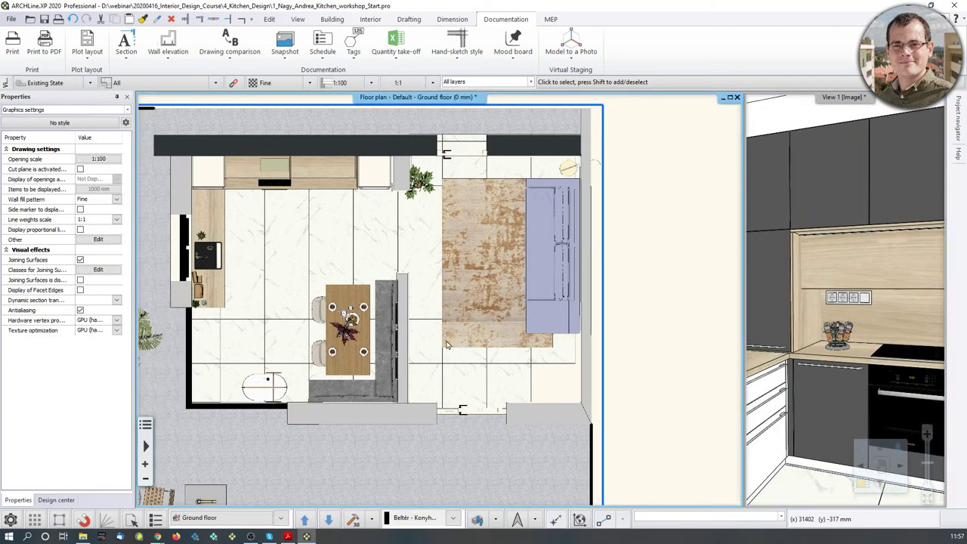
pyautogui.scroll(-1, 464, 335)
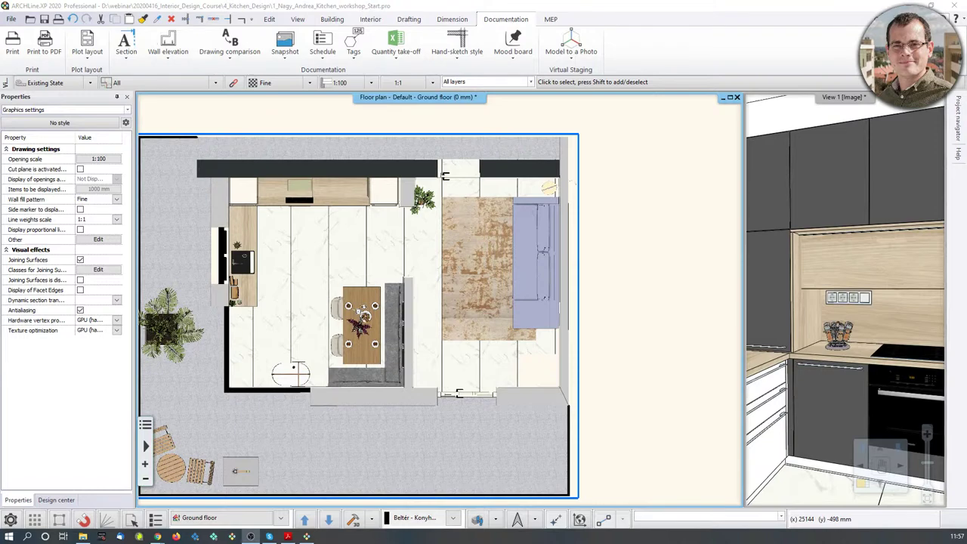
pyautogui.scroll(2, 325, 315)
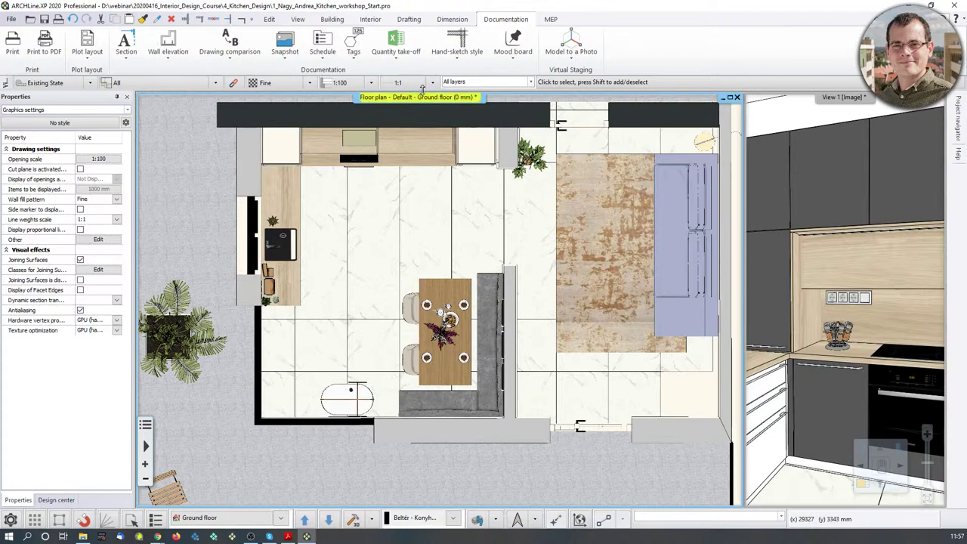
pyautogui.click(396, 44)
pyautogui.click(423, 76)
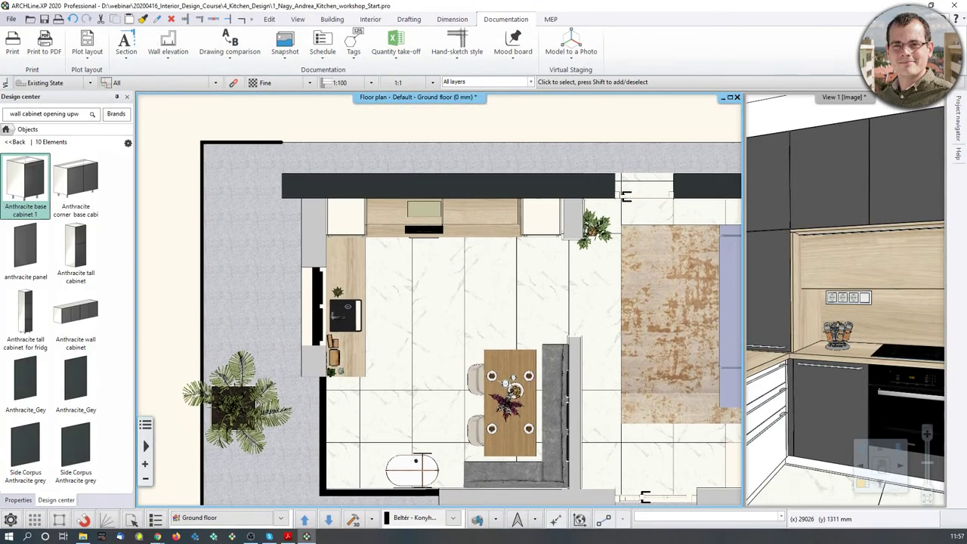
pyautogui.scroll(-2, 443, 298)
pyautogui.moveTo(208, 300); pyautogui.dragTo(433, 300, button='middle')
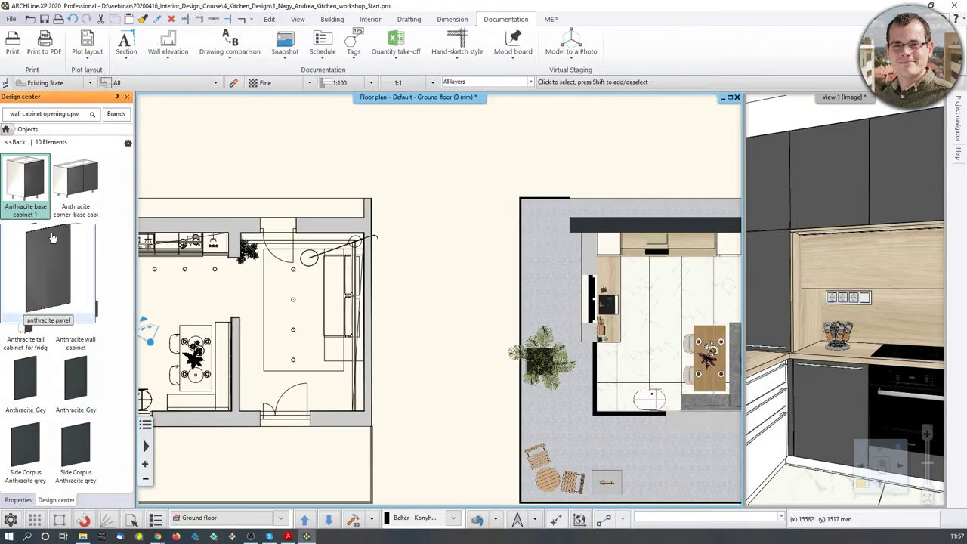
pyautogui.moveTo(65, 193)
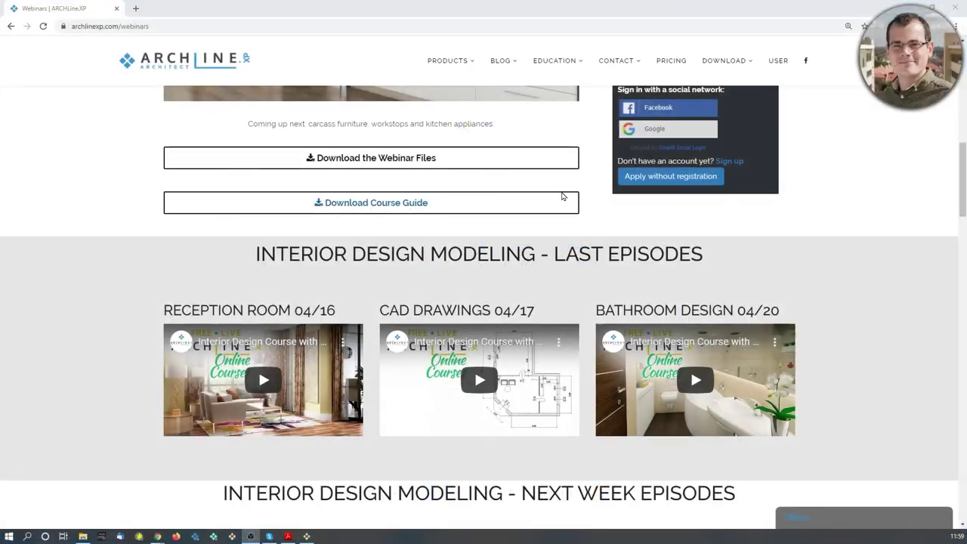
# - On the ARCHLine.XP webinars page in the browser, review the course schedule, the latest Kitchen Design show and the download links
pyautogui.scroll(3, 566, 204)
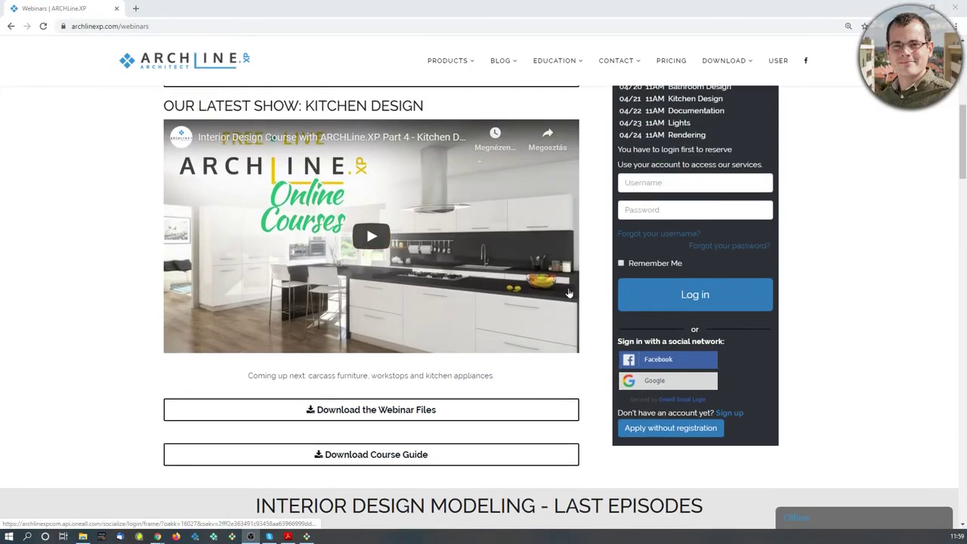
pyautogui.scroll(3, 529, 272)
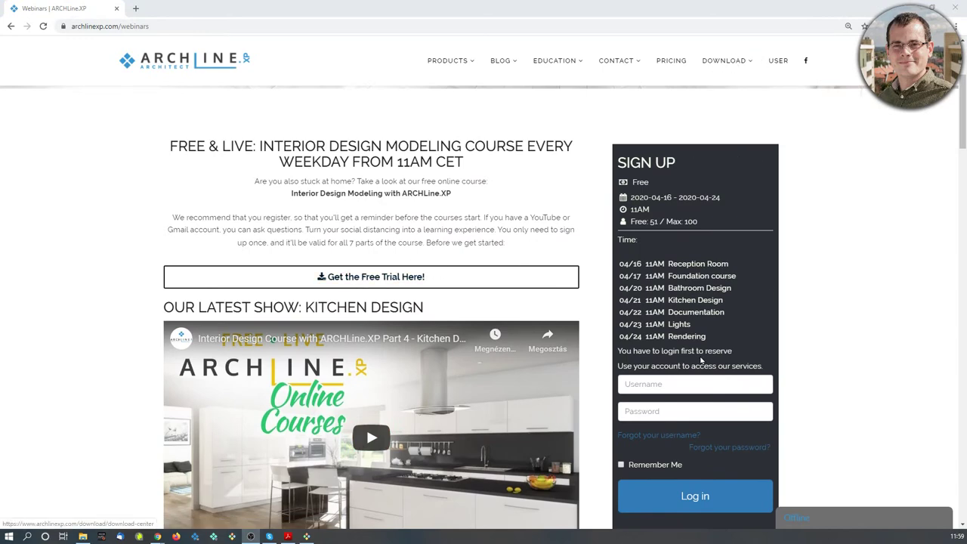
pyautogui.scroll(-3, 701, 361)
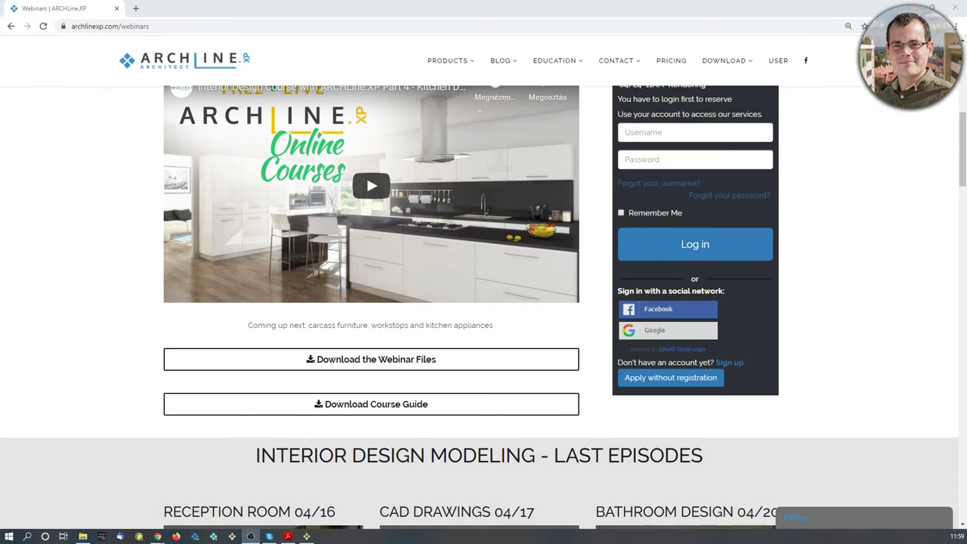